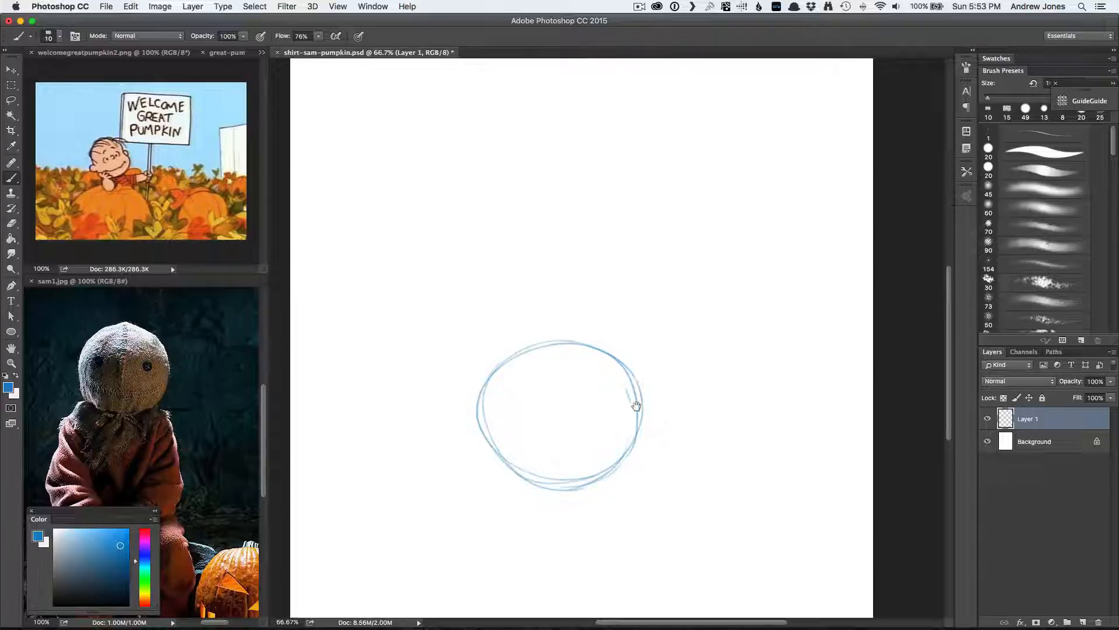
- Select the pumpkin oval with a rectangular marquee, enlarge and reposition it with Free Transform, and deselect it
scroll(641, 401, "down", 10)
scroll(639, 368, "up", 10)
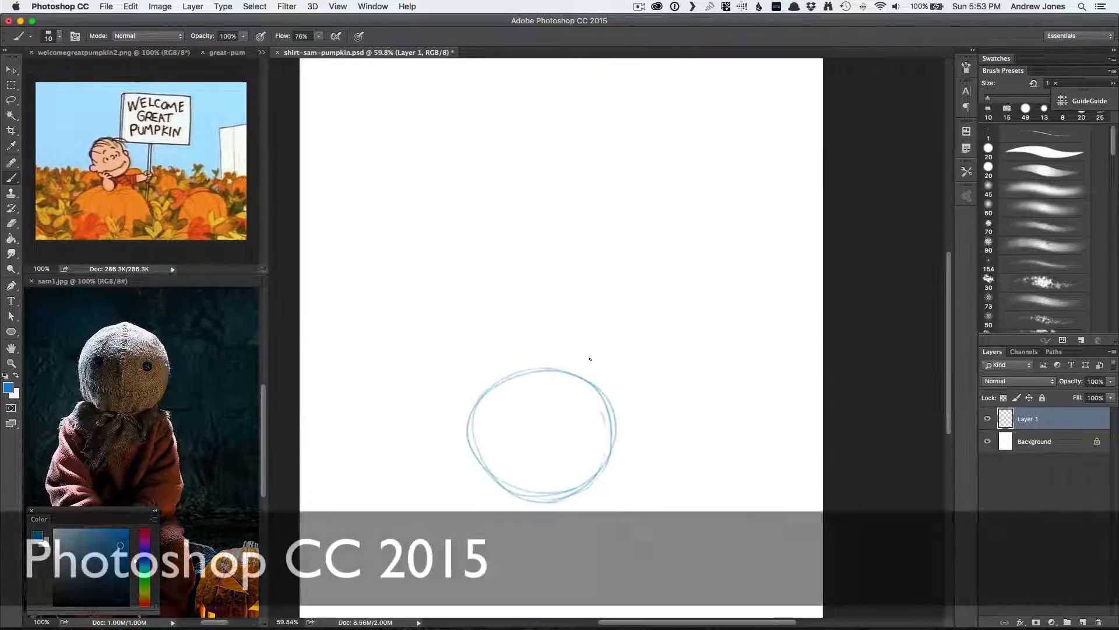
key("m")
left_click_drag(453, 347, 678, 540)
key("super+t")
left_click_drag(678, 347, 775, 233)
left_click_drag(652, 260, 601, 324)
key("Return")
key("super+d")
key("b")
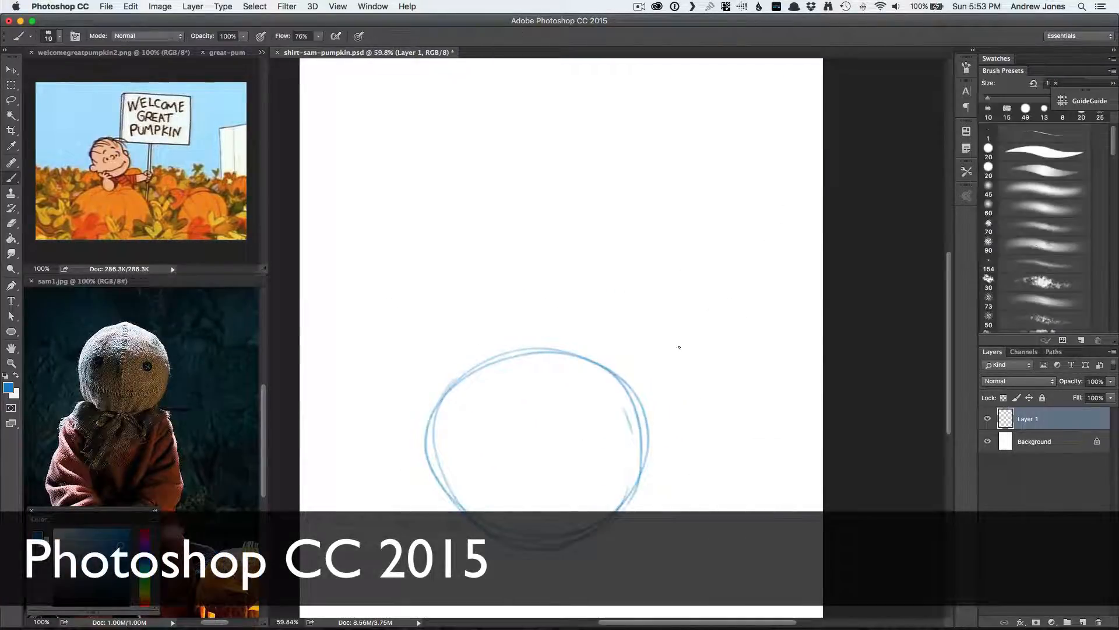
- Sketch a smaller round head above the pumpkin oval with a curved centre line, two oval eyes and a wide smile
mouse_move(564, 204)
left_mouse_down()
mouse_move(515, 267)
mouse_move(629, 212)
mouse_move(603, 307)
mouse_move(506, 246)
mouse_move(631, 284)
mouse_move(512, 295)
left_mouse_up()
key("super+z")
left_click_drag(554, 197, 597, 298)
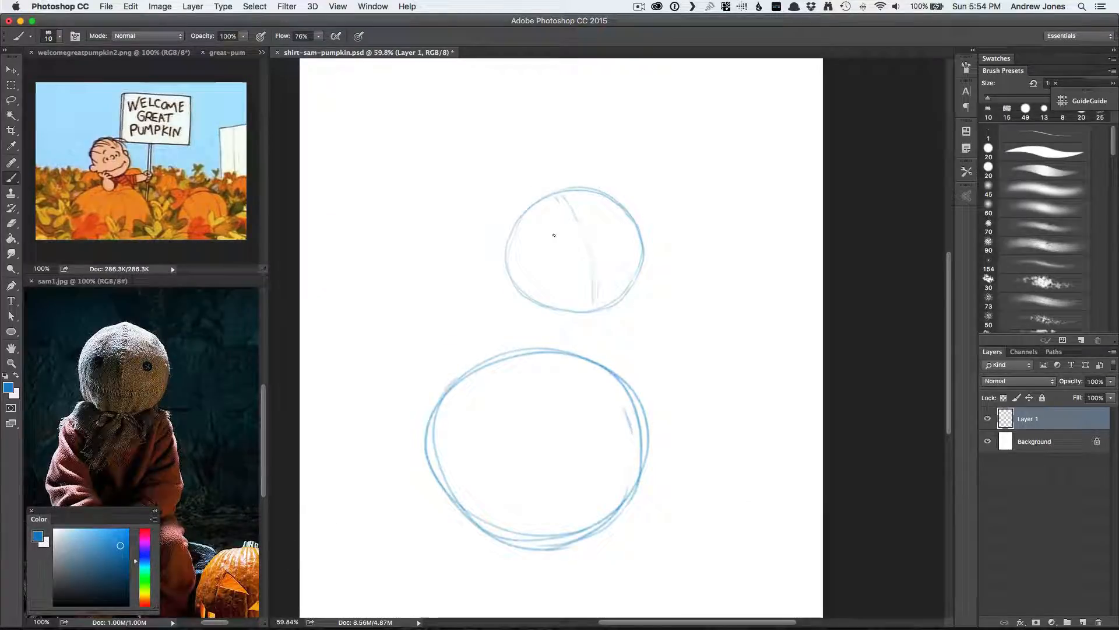
left_click_drag(562, 242, 558, 236)
left_click_drag(613, 221, 621, 235)
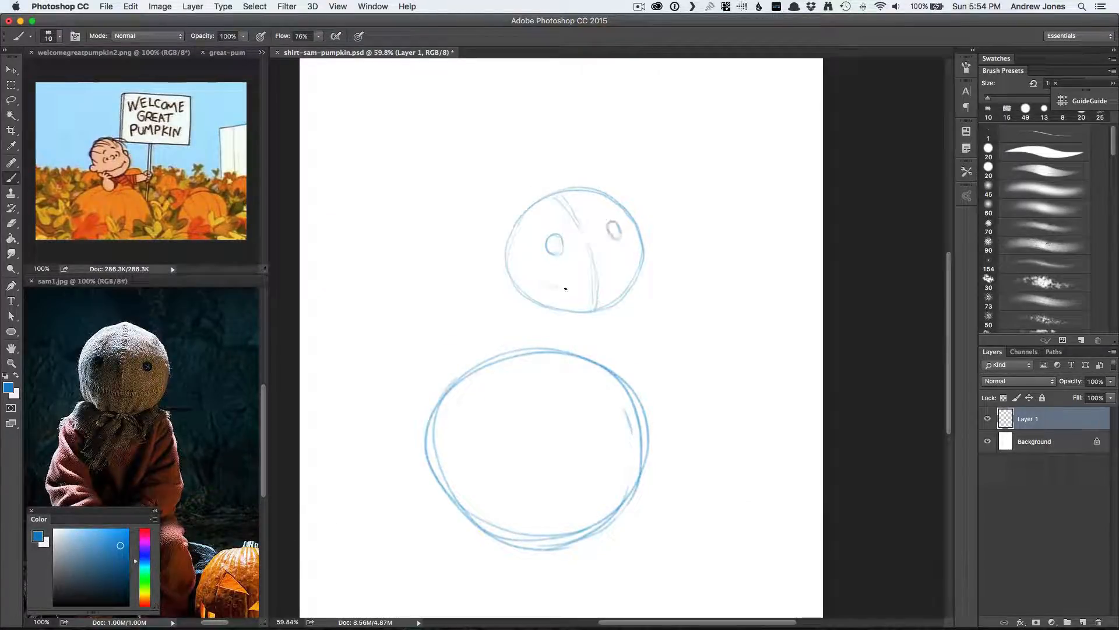
left_click_drag(570, 288, 636, 253)
- Cut the pumpkin oval to its own layer, place that layer beneath Layer 1, hide it and save the document
left_click_drag(605, 336, 597, 315)
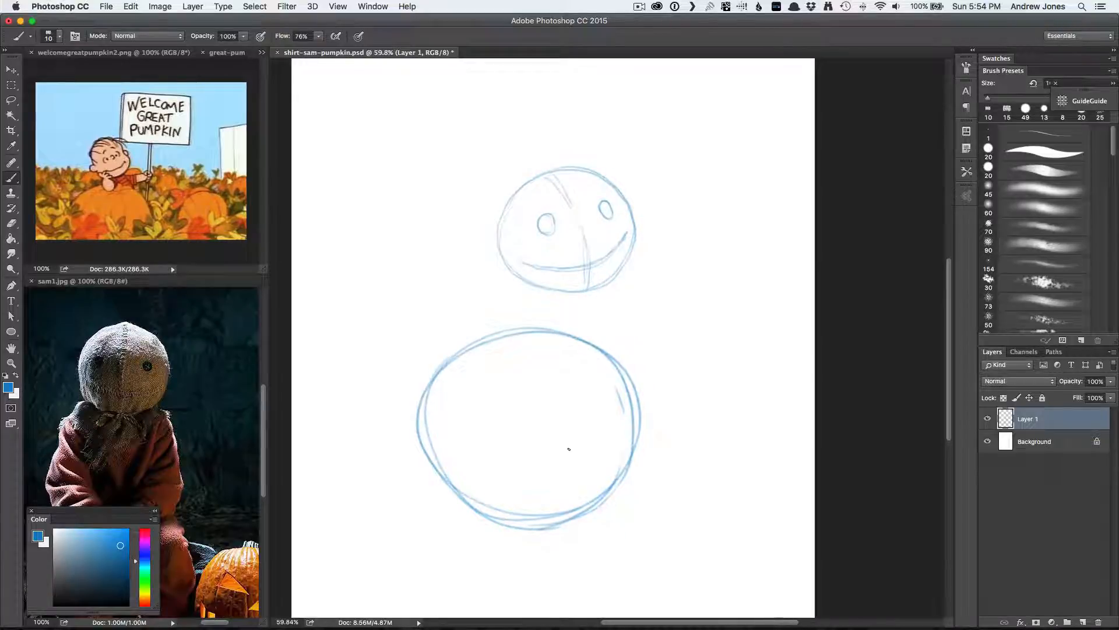
key("m")
left_click_drag(392, 316, 671, 564)
right_click(588, 461)
left_click(621, 492)
key("super+[")
left_click(987, 441)
key("super+s")
key("Return")
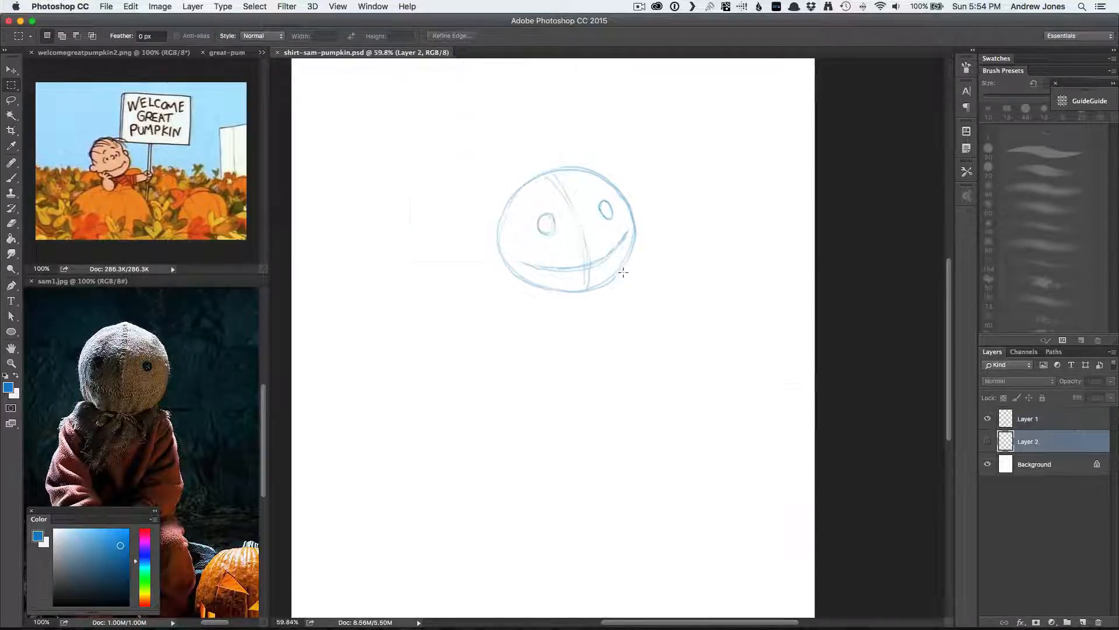
- On Layer 1, sketch one arm outstretched with a ribbed cuff and fist, and the other bent and holding a round lollipop
left_click_drag(584, 238, 591, 344)
key("b")
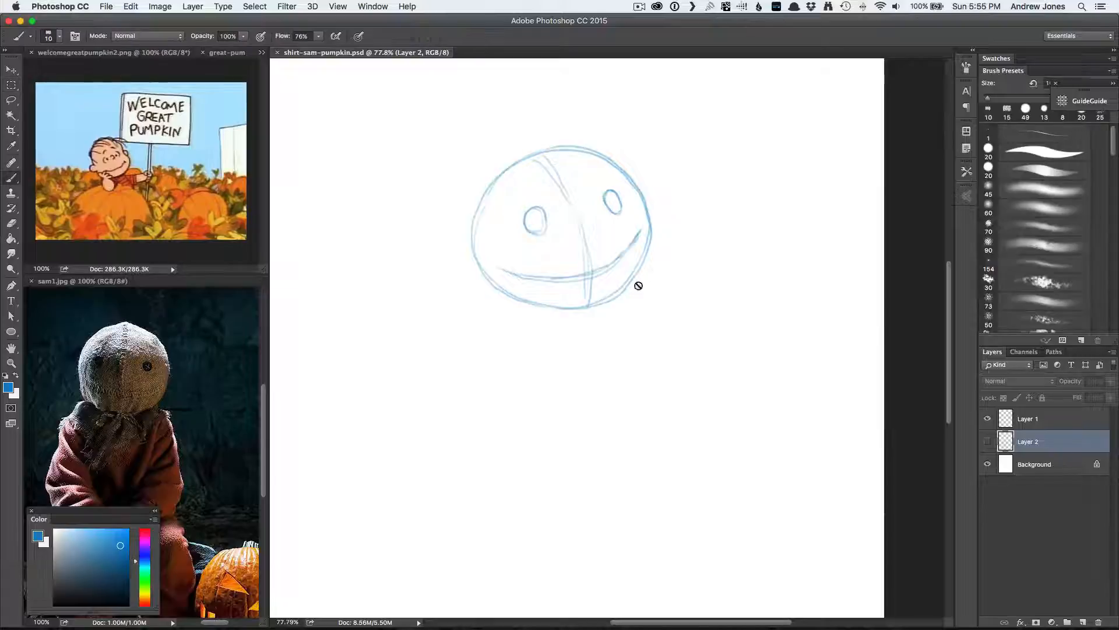
key("alt+bracketright")
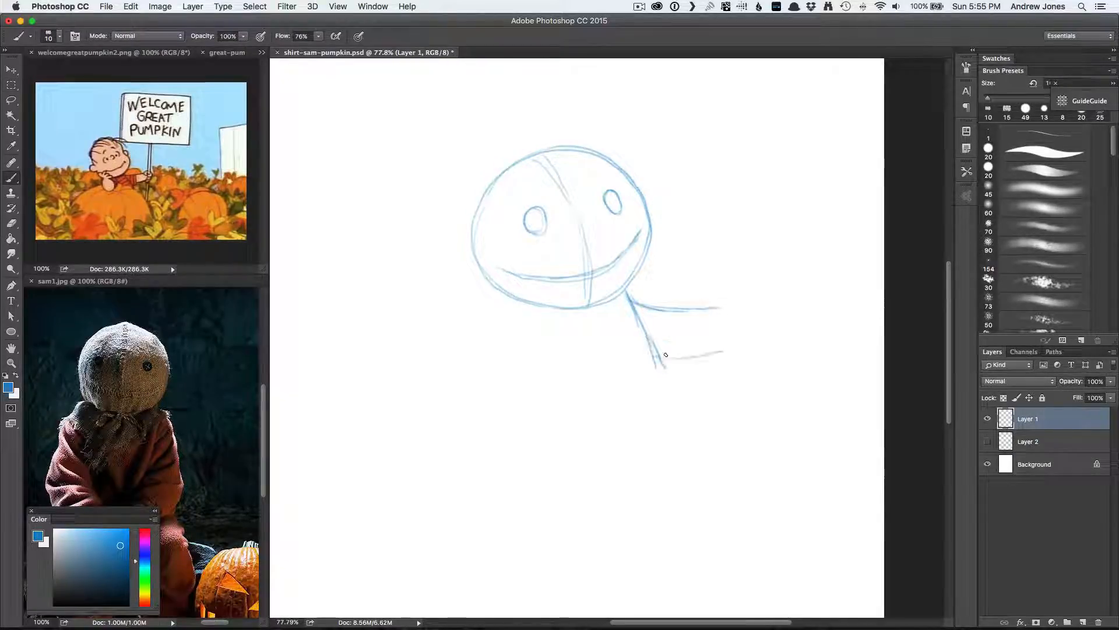
mouse_move(666, 354)
left_mouse_down()
mouse_move(724, 346)
mouse_move(735, 301)
mouse_move(726, 303)
mouse_move(752, 294)
mouse_move(754, 321)
mouse_move(760, 296)
mouse_move(775, 311)
mouse_move(770, 338)
left_mouse_up()
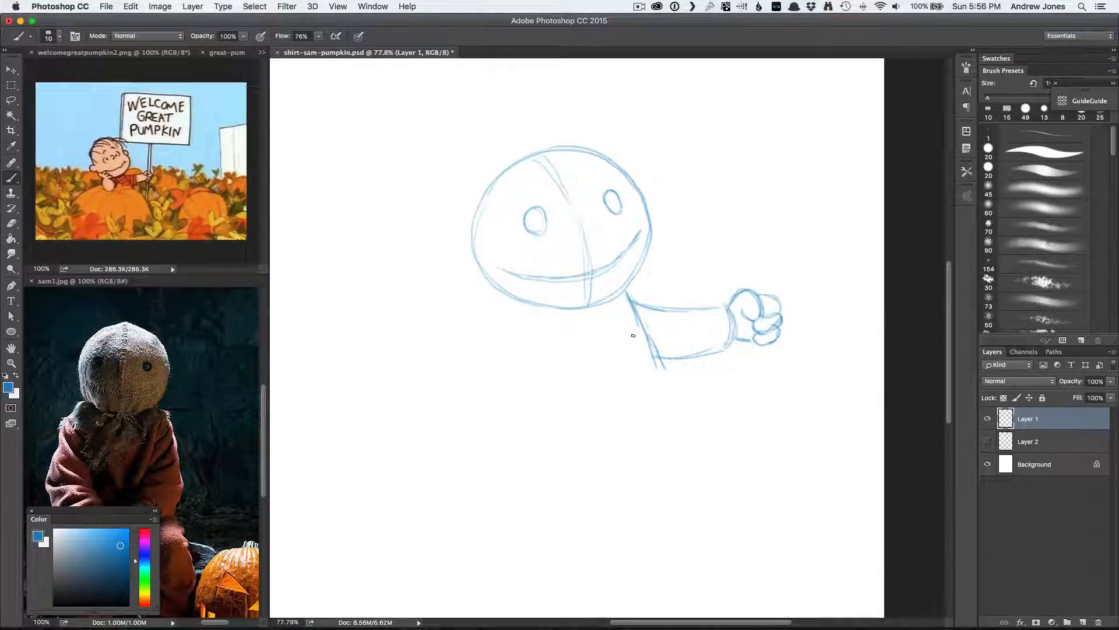
left_click_drag(627, 296, 659, 359)
key("e")
key("b")
mouse_move(625, 291)
left_mouse_down()
mouse_move(658, 368)
mouse_move(707, 312)
mouse_move(694, 361)
left_mouse_up()
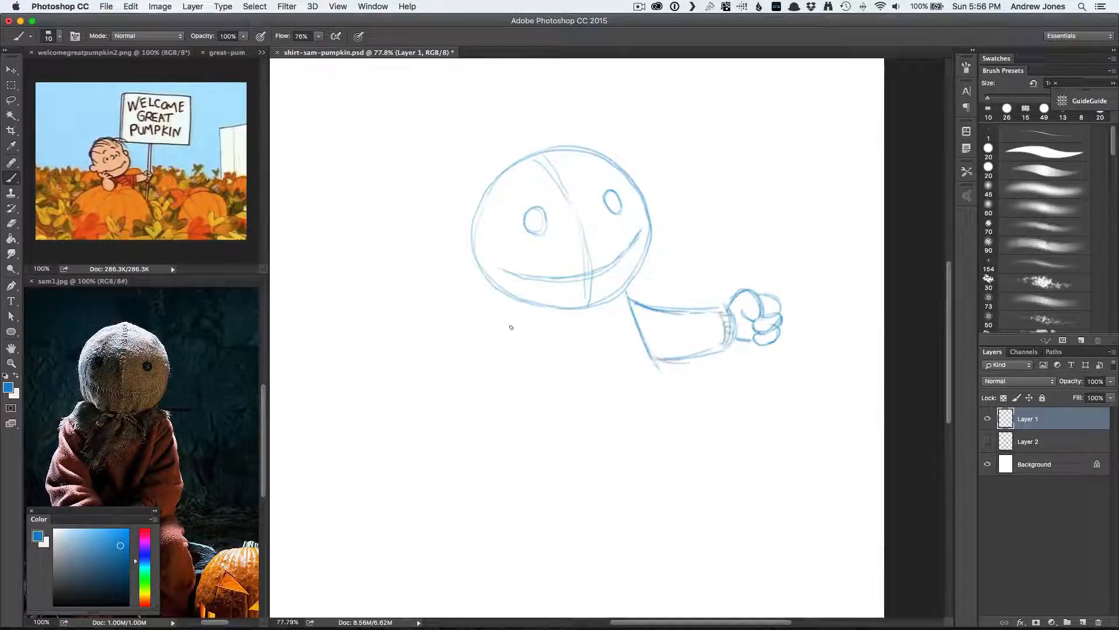
mouse_move(547, 336)
left_mouse_down()
mouse_move(526, 360)
mouse_move(563, 366)
mouse_move(543, 378)
mouse_move(532, 360)
mouse_move(569, 354)
mouse_move(606, 388)
mouse_move(617, 421)
mouse_move(642, 408)
mouse_move(624, 401)
left_mouse_up()
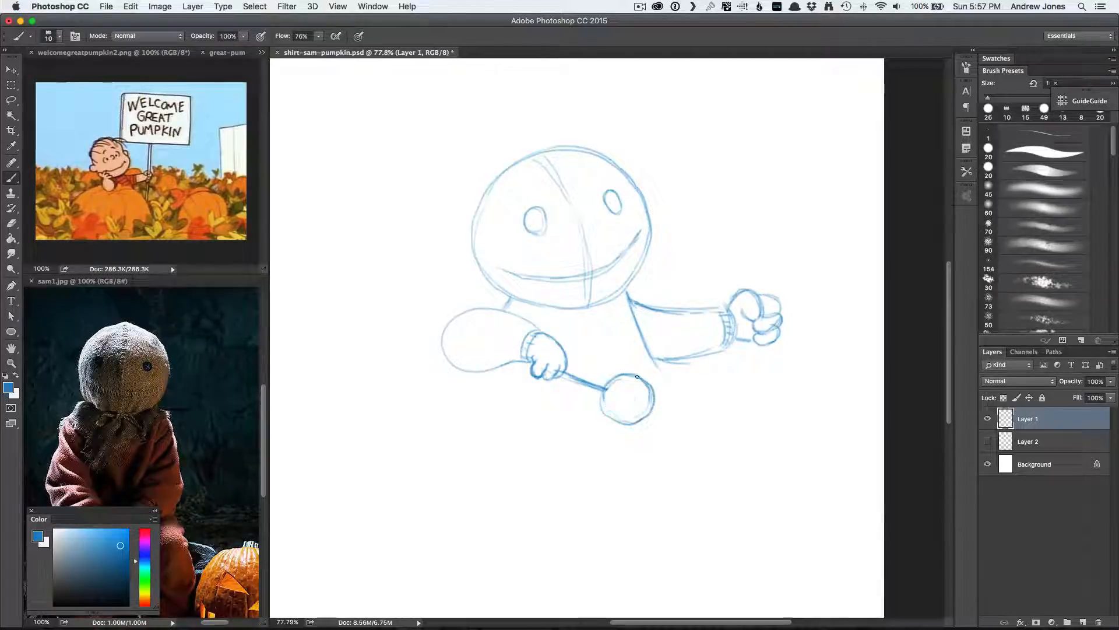
- Open the sam3.jpg reference image and return to the shirt-sam-pumpkin.psd drawing
left_click_drag(265, 434, 264, 441)
key("super+o")
left_click(505, 164)
double_click(506, 173)
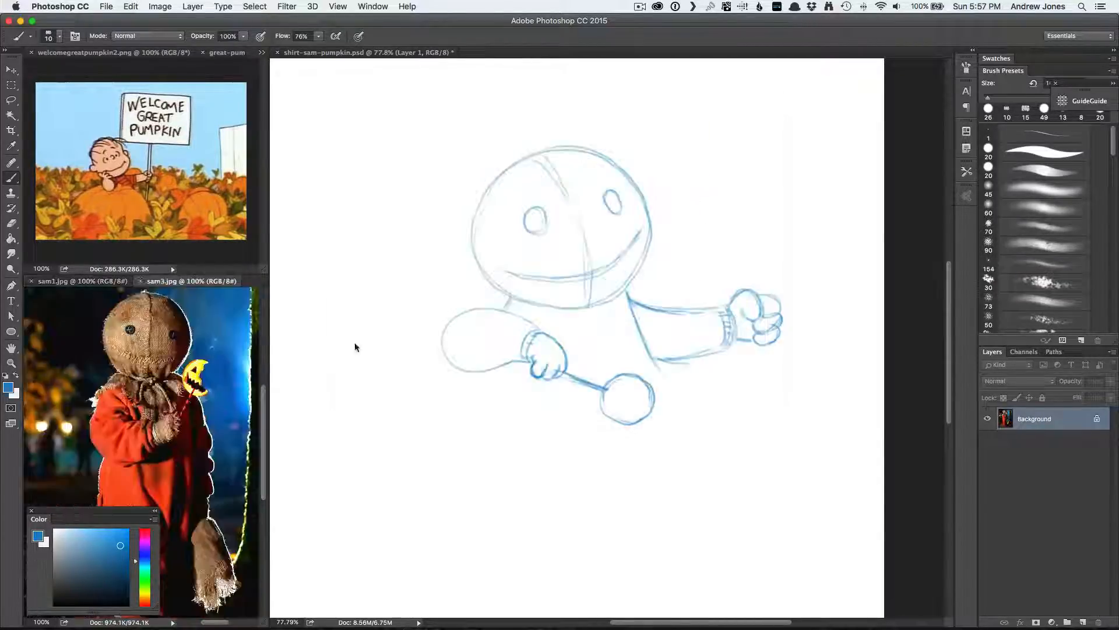
left_click(642, 399)
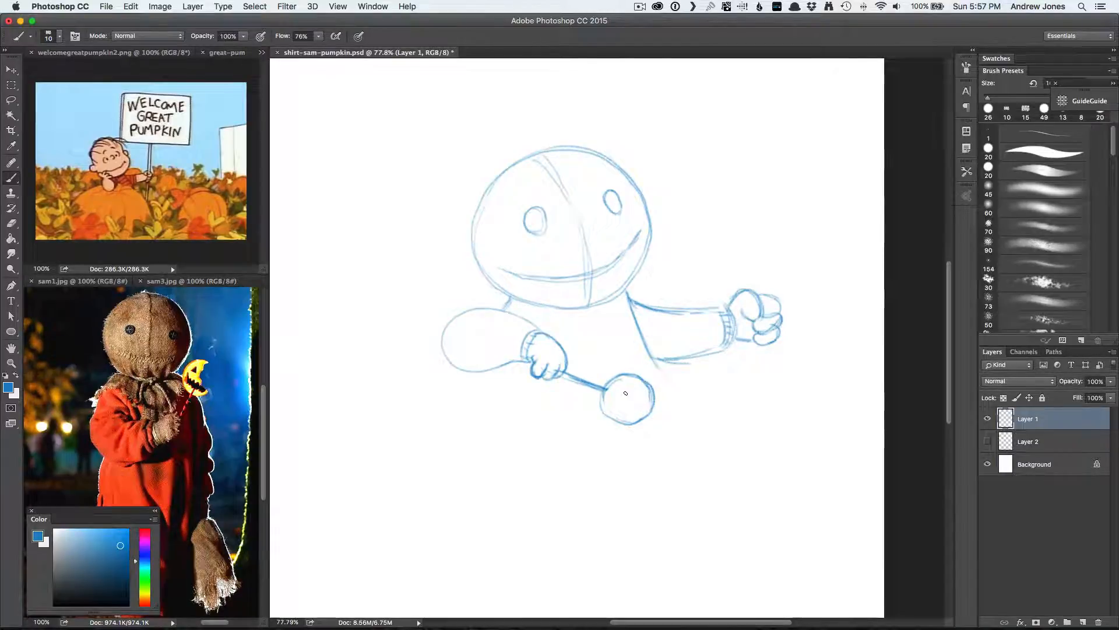
- Turn the round lollipop into a bitten jack-o'-lantern with a triangular eye, jagged mouth and ragged lower edge
key("super+space")
mouse_move(639, 399)
left_mouse_down()
mouse_move(650, 414)
mouse_move(702, 321)
left_mouse_up()
key("r")
mouse_move(653, 276)
left_mouse_down()
mouse_move(696, 315)
mouse_move(638, 288)
mouse_move(674, 332)
mouse_move(637, 287)
mouse_move(664, 263)
left_mouse_up()
key("e")
key("b")
mouse_move(699, 326)
left_mouse_down()
mouse_move(659, 348)
mouse_move(670, 423)
left_mouse_up()
key("r")
left_click_drag(666, 216, 719, 455)
key("super+minus")
key("super+minus")
left_click_drag(611, 331, 600, 362, "space")
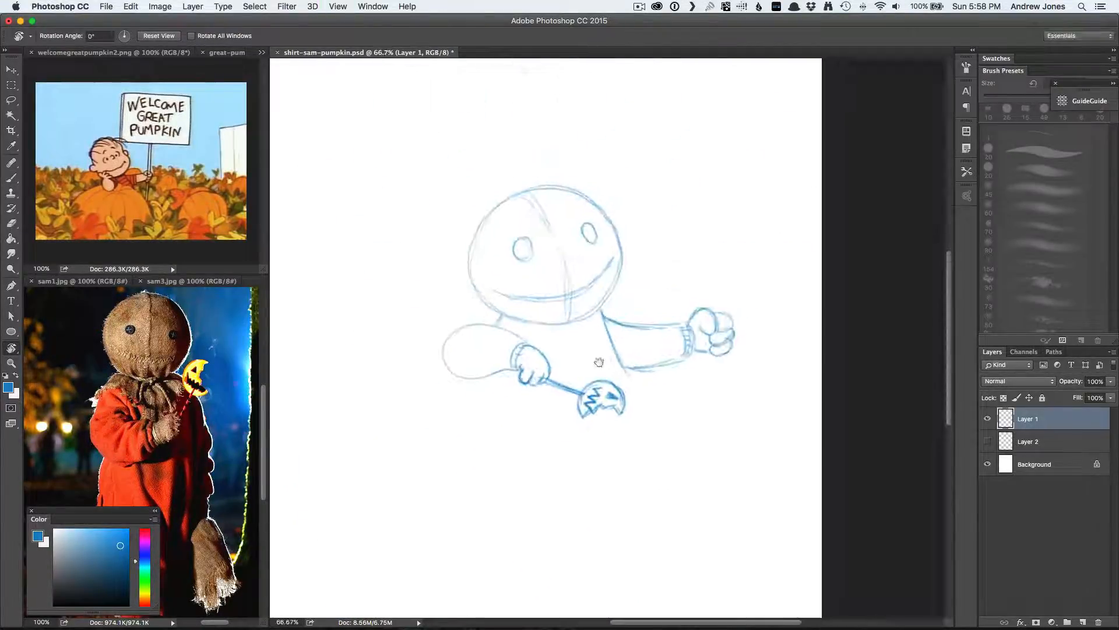
- Lasso the bent arm and hand, rotate them about 13° clockwise, shift them slightly and deselect
key("l")
mouse_move(548, 388)
left_mouse_down()
mouse_move(449, 319)
mouse_move(425, 332)
left_mouse_up()
key("super+t")
left_click_drag(594, 300, 605, 325)
left_click_drag(495, 362, 501, 357)
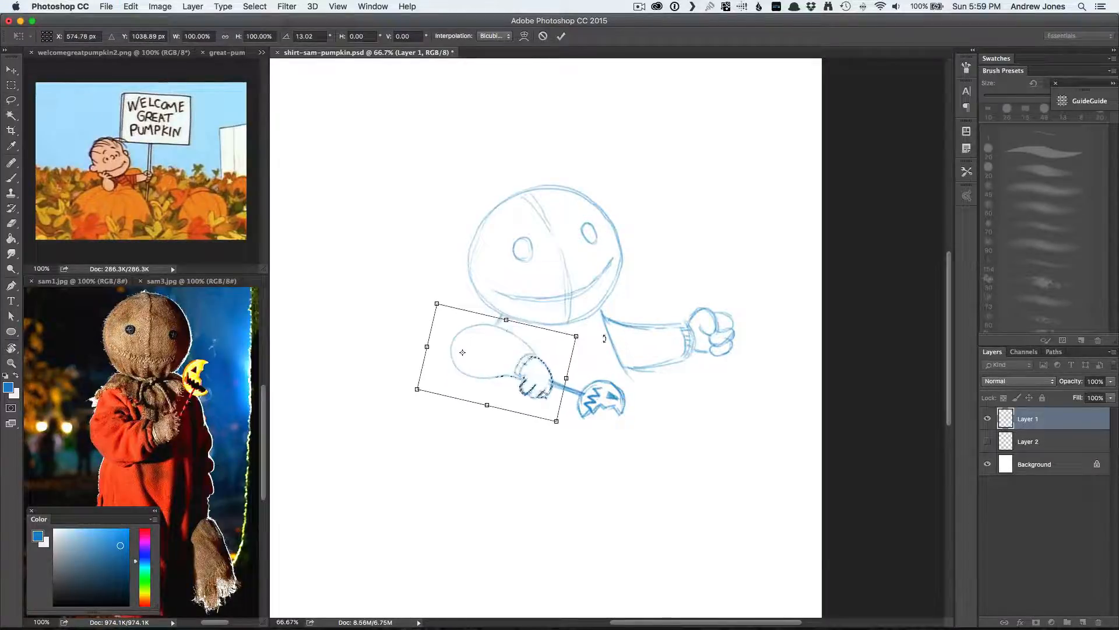
key("Return")
key("super+d")
- Redraw the hand gripping the lollipop stick with cleaner fingers and a bolder ribbed cuff
key("super+plus")
key("super+plus")
key("super+minus")
left_click_drag(542, 478, 577, 404, "space")
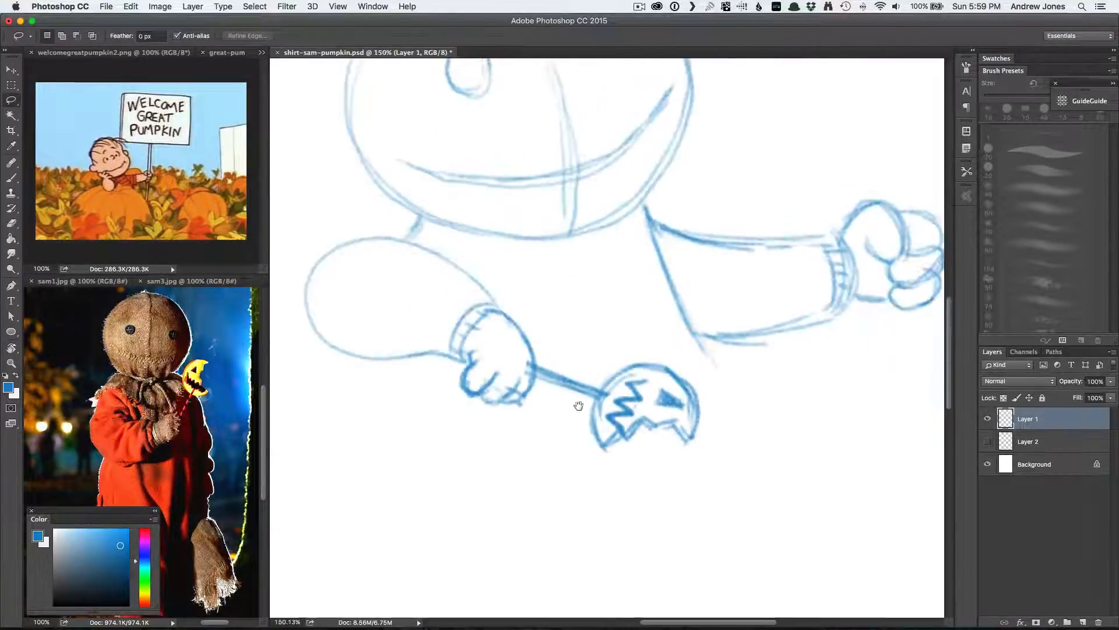
right_click(543, 372)
left_click(544, 363)
key("b")
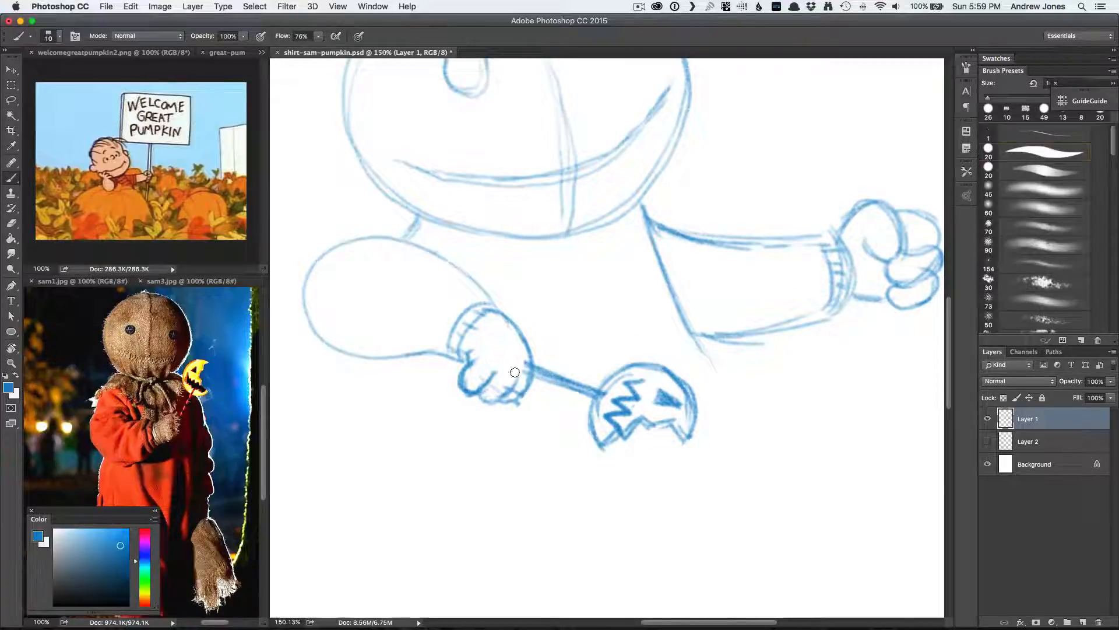
mouse_move(525, 362)
left_mouse_down()
mouse_move(525, 378)
mouse_move(473, 396)
mouse_move(494, 399)
left_mouse_up()
mouse_move(466, 347)
left_mouse_down()
mouse_move(479, 389)
mouse_move(539, 376)
left_mouse_up()
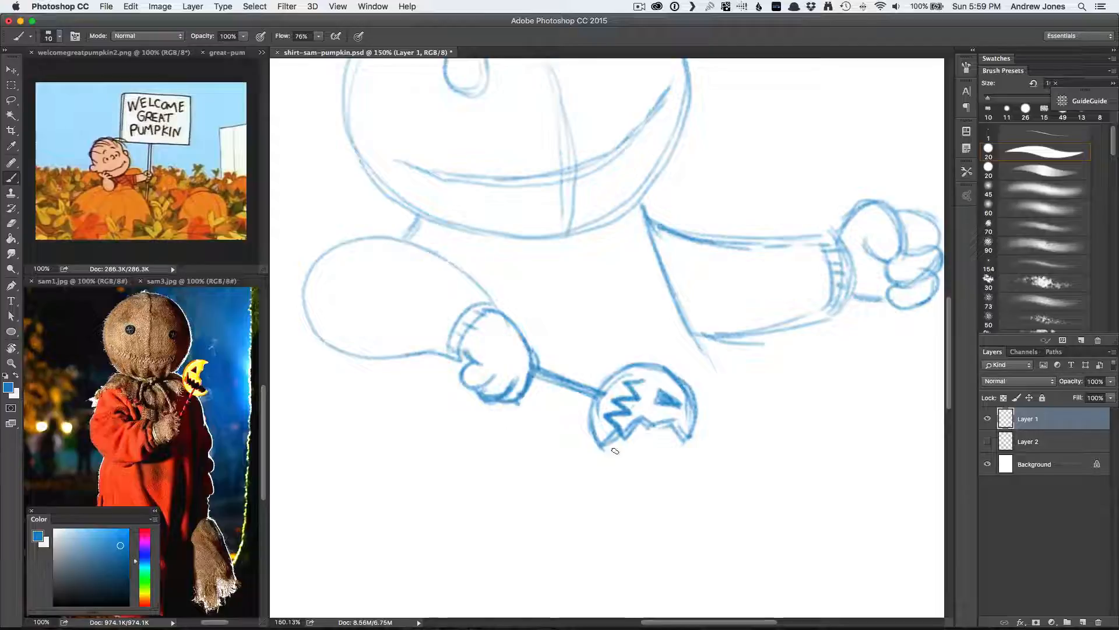
left_click_drag(472, 320, 500, 306)
left_click_drag(494, 300, 452, 356)
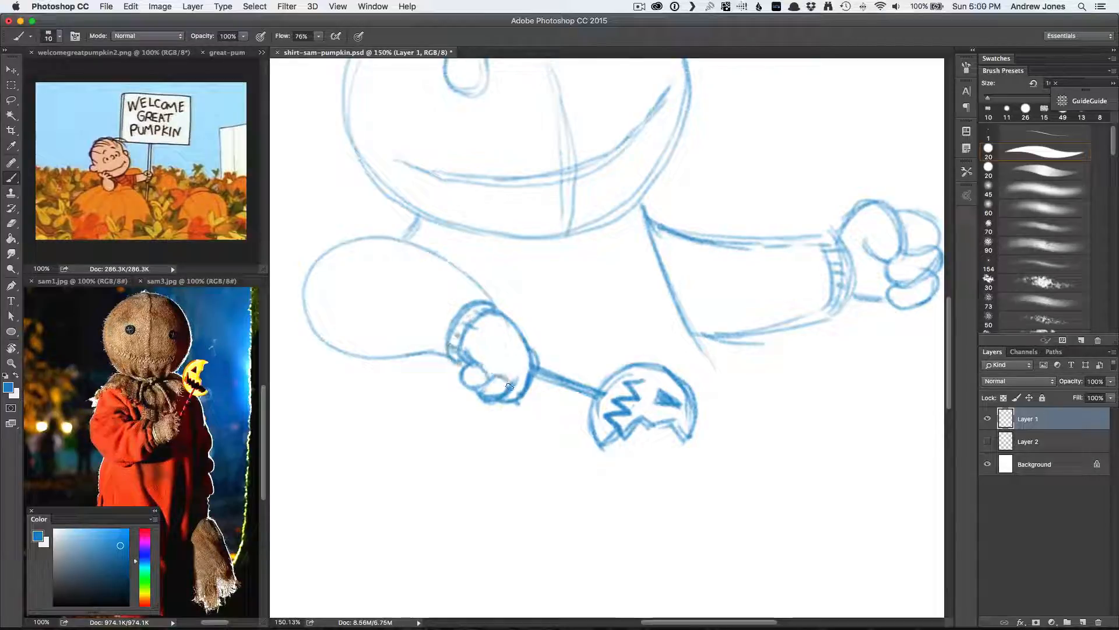
- Refine the outstretched fist by strengthening the thumb and redrawing the outlines of the curled fingers
scroll(508, 386, "right", 5)
scroll(508, 385, "up", 2)
left_click_drag(735, 274, 721, 287)
left_click_drag(726, 248, 758, 300)
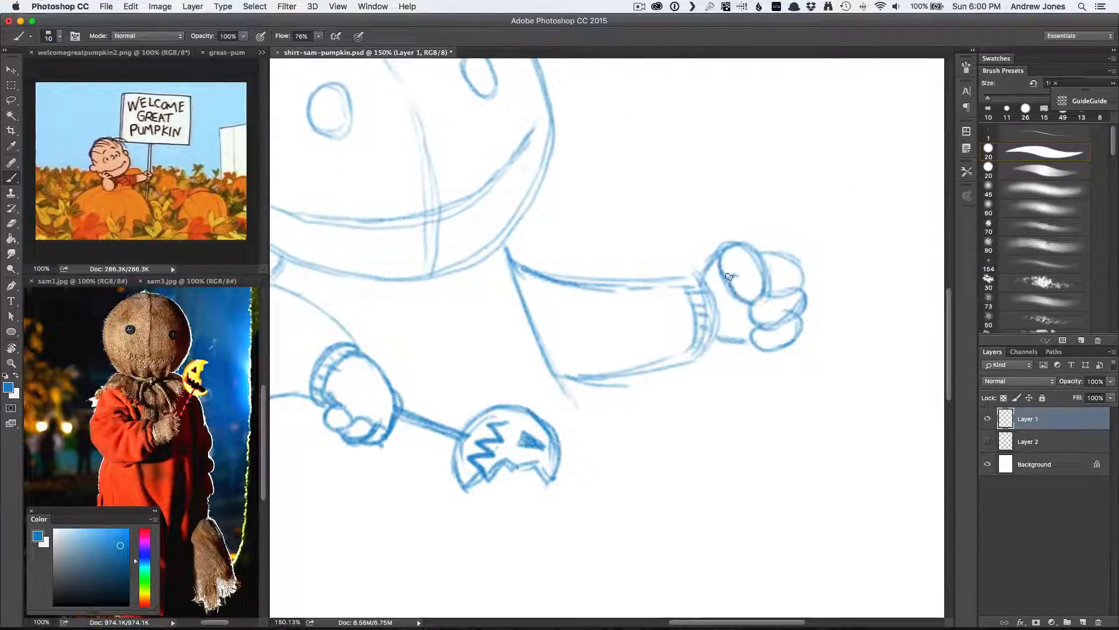
mouse_move(763, 257)
left_mouse_down()
mouse_move(805, 318)
mouse_move(789, 341)
left_mouse_up()
- Strengthen the outline of the bent sleeve and add a fold line near its cuff
scroll(763, 254, "left", 7)
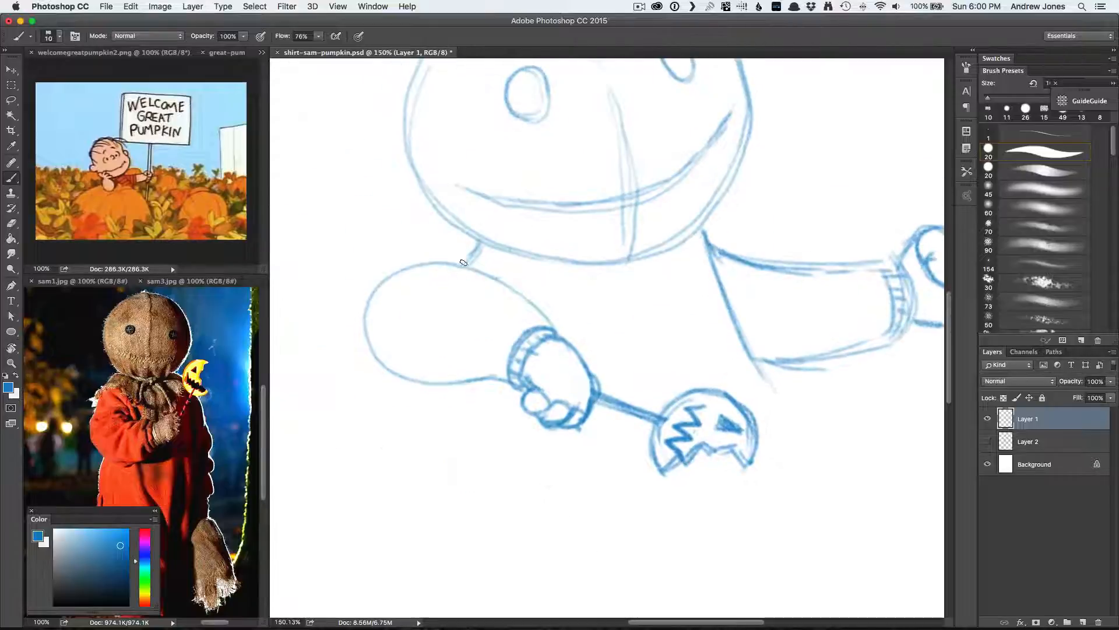
mouse_move(502, 381)
left_mouse_down()
mouse_move(464, 354)
mouse_move(454, 264)
left_mouse_up()
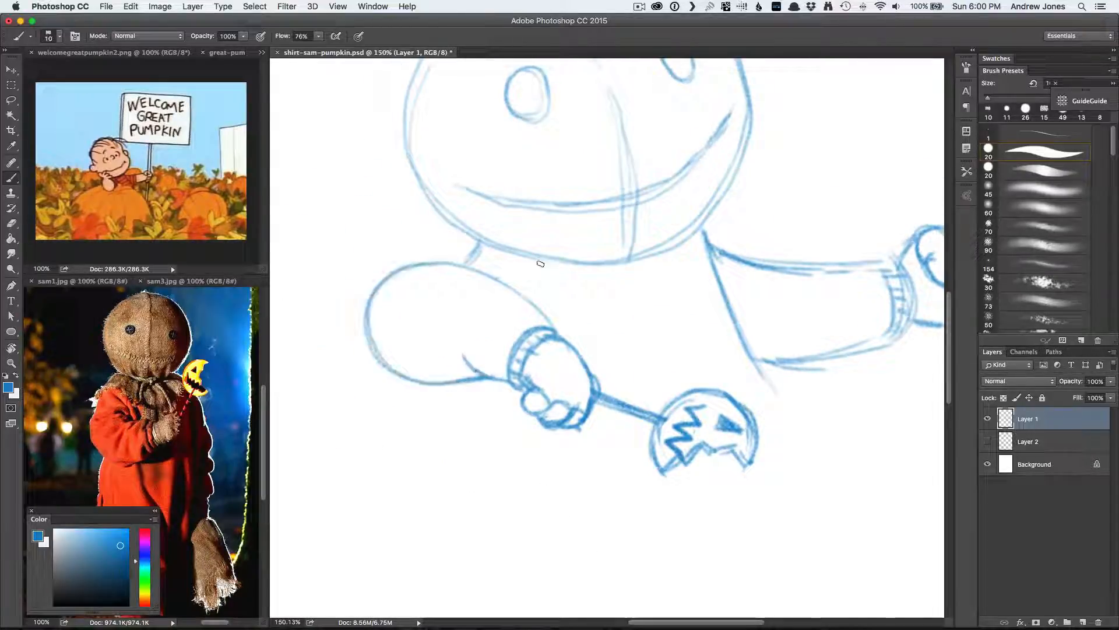
left_click_drag(554, 330, 428, 263)
- Add fold lines to the outstretched sleeve and draw two curved seam lines hanging from beneath the chin
scroll(541, 278, "down", 5)
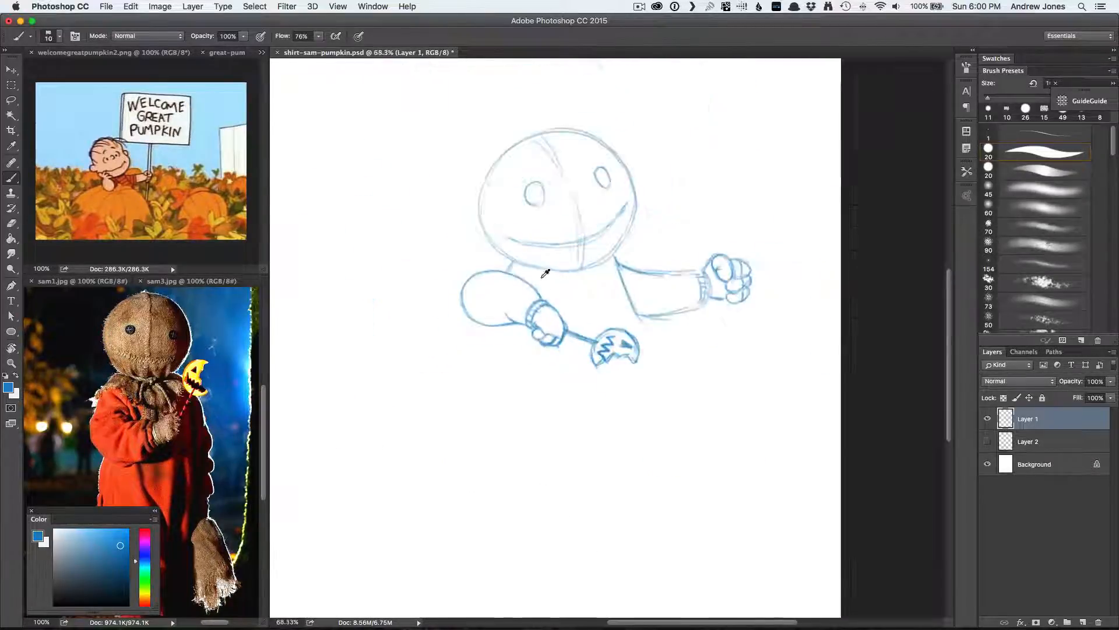
scroll(613, 372, "up", 3)
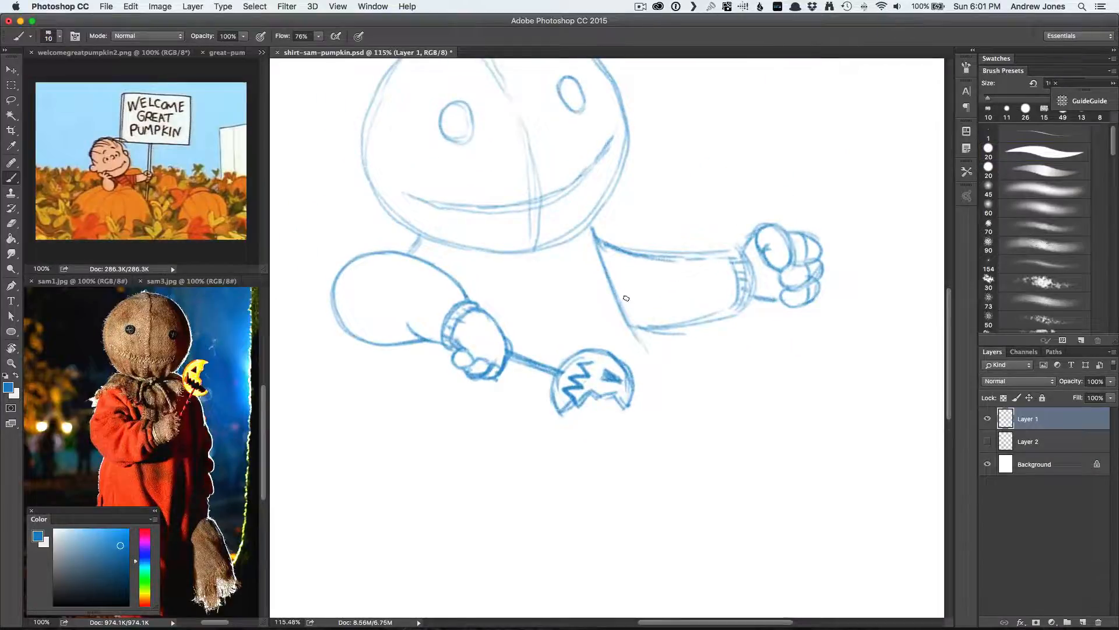
left_click_drag(618, 290, 670, 306)
mouse_move(528, 252)
left_mouse_down()
mouse_move(515, 319)
mouse_move(584, 309)
left_mouse_up()
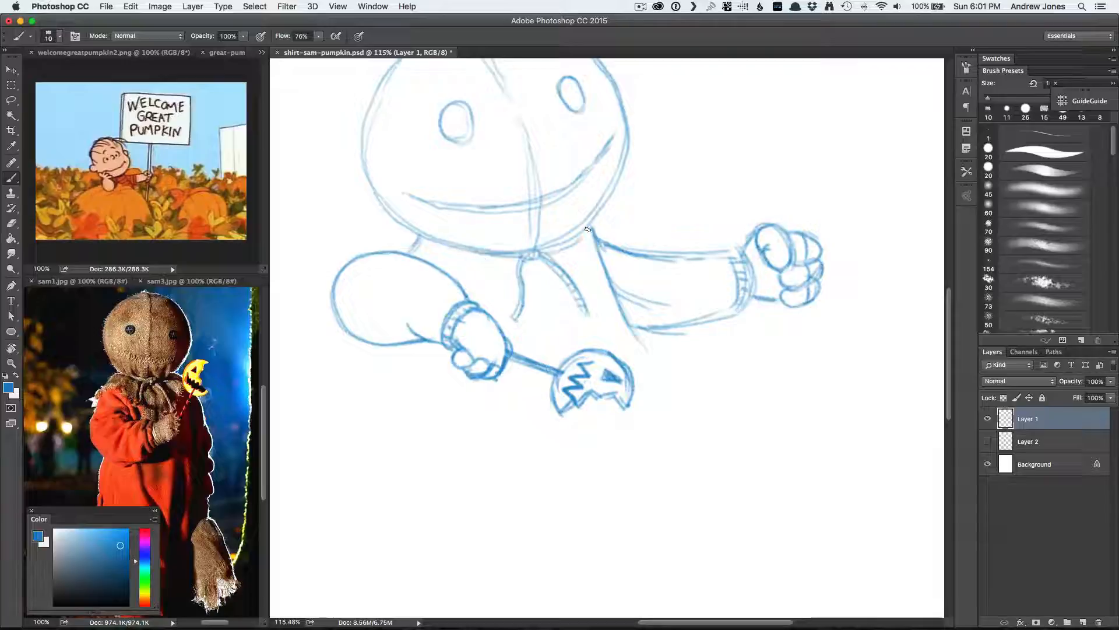
- Sketch the ragged burlap collar with jagged torn edges around the neck and chest, using sam1.jpg as the reference
left_click_drag(588, 229, 545, 251)
left_click_drag(422, 235, 390, 250)
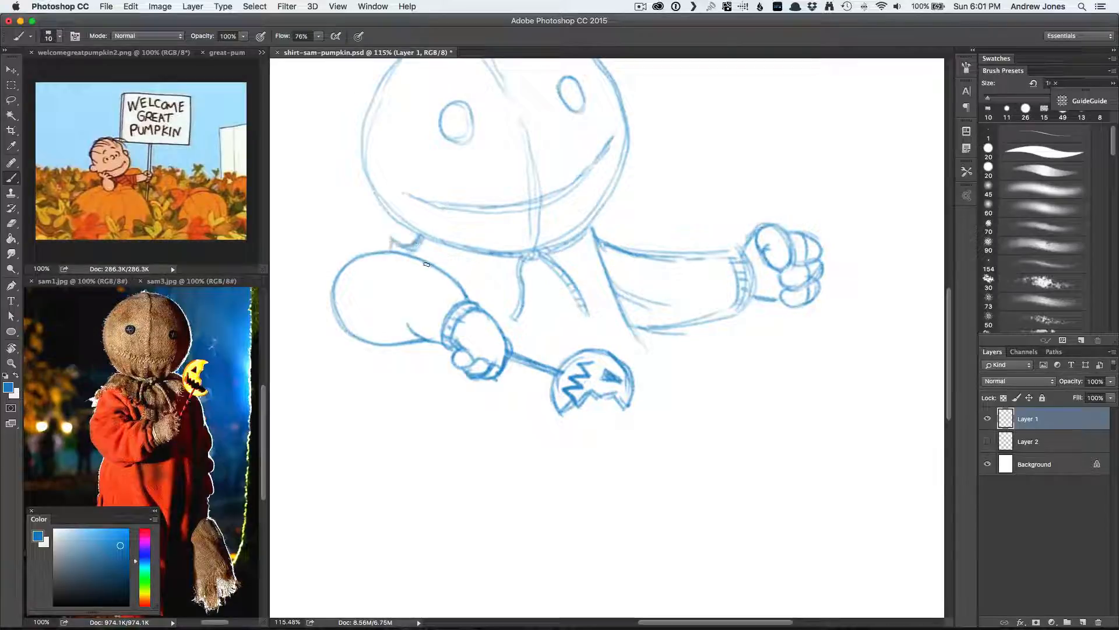
left_click(82, 281)
left_click(478, 302)
mouse_move(479, 301)
left_mouse_down()
mouse_move(613, 336)
mouse_move(610, 300)
left_mouse_up()
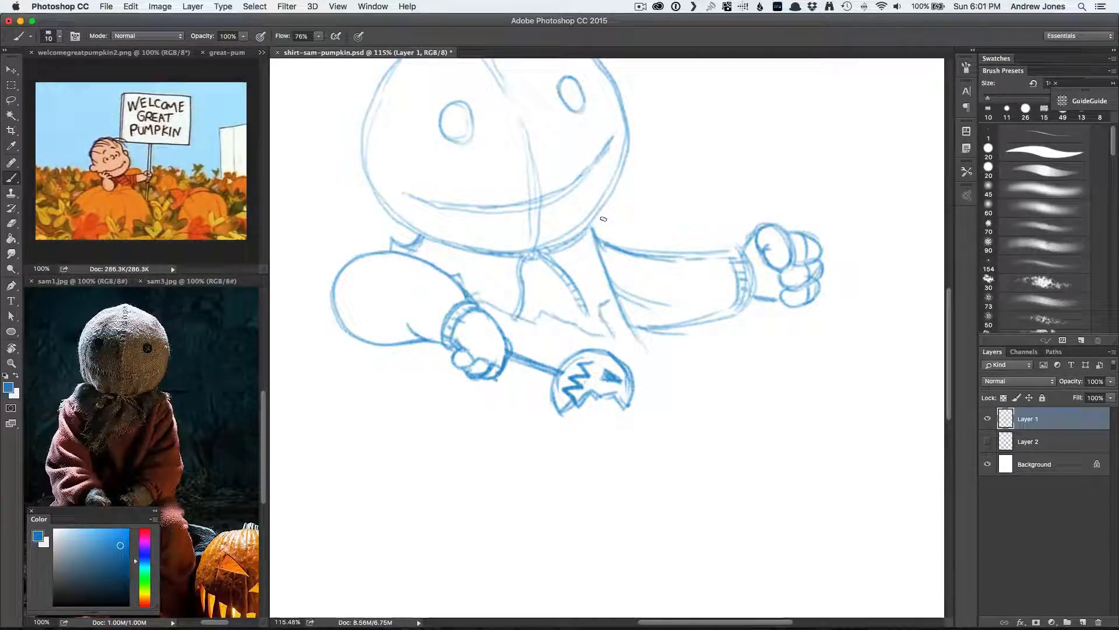
left_click_drag(601, 255, 619, 308)
mouse_move(594, 232)
left_mouse_down()
mouse_move(540, 312)
mouse_move(588, 330)
mouse_move(607, 247)
left_mouse_up()
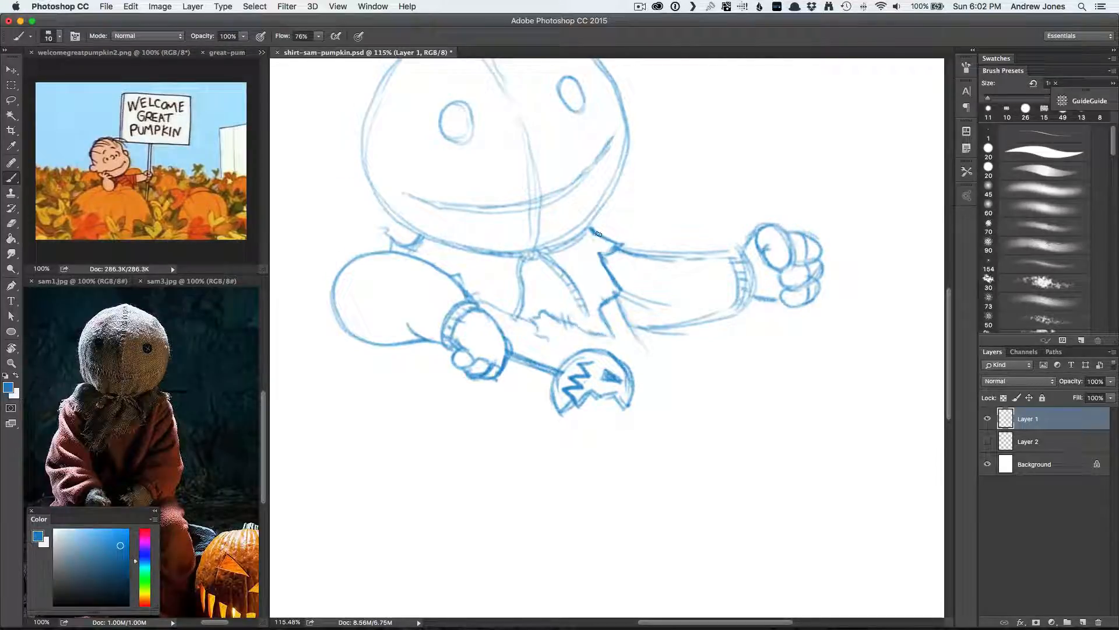
left_click_drag(621, 302, 644, 352)
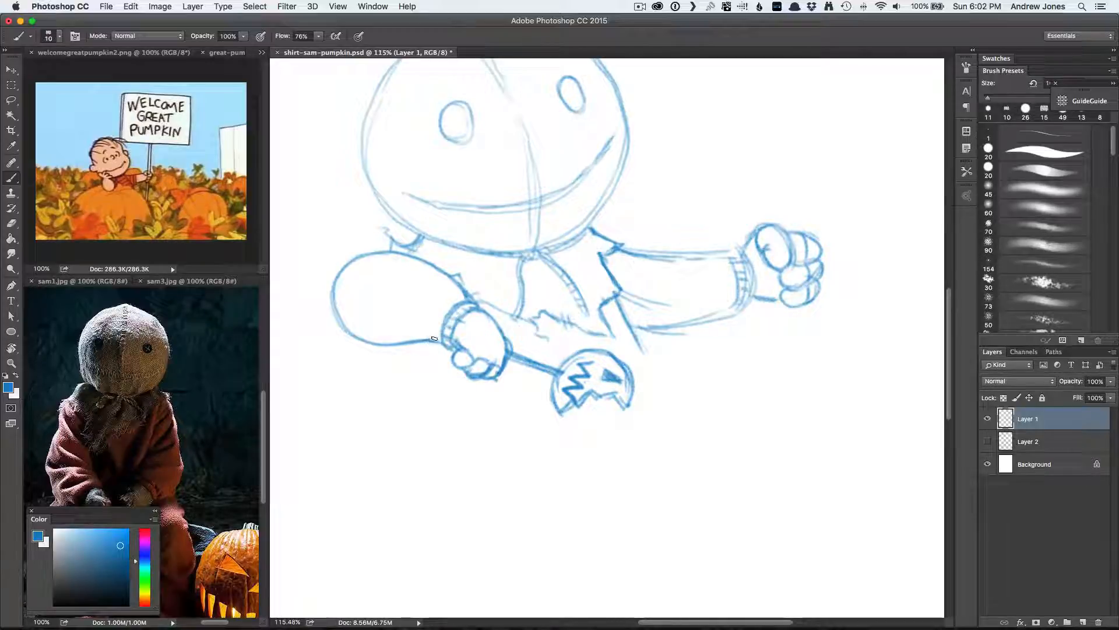
- Show Layer 2 and move the figure on Layer 1 left so it sits centred over the pumpkin
left_click(988, 442)
key("super+minus")
key("super+minus")
key("super+minus")
key("v")
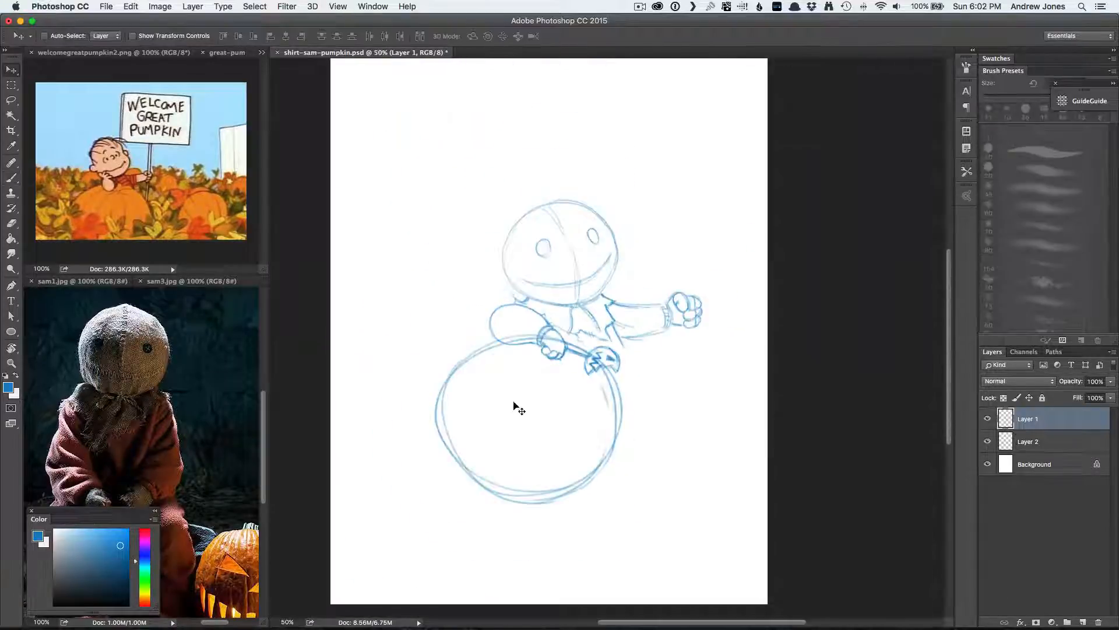
mouse_move(519, 417)
left_mouse_down()
mouse_move(536, 418)
mouse_move(499, 423)
left_mouse_up()
key("super+t")
key("Escape")
- Stretch the pumpkin oval on Layer 2 to a little over 113% width and 105% height
left_click(1011, 436)
key("super+t")
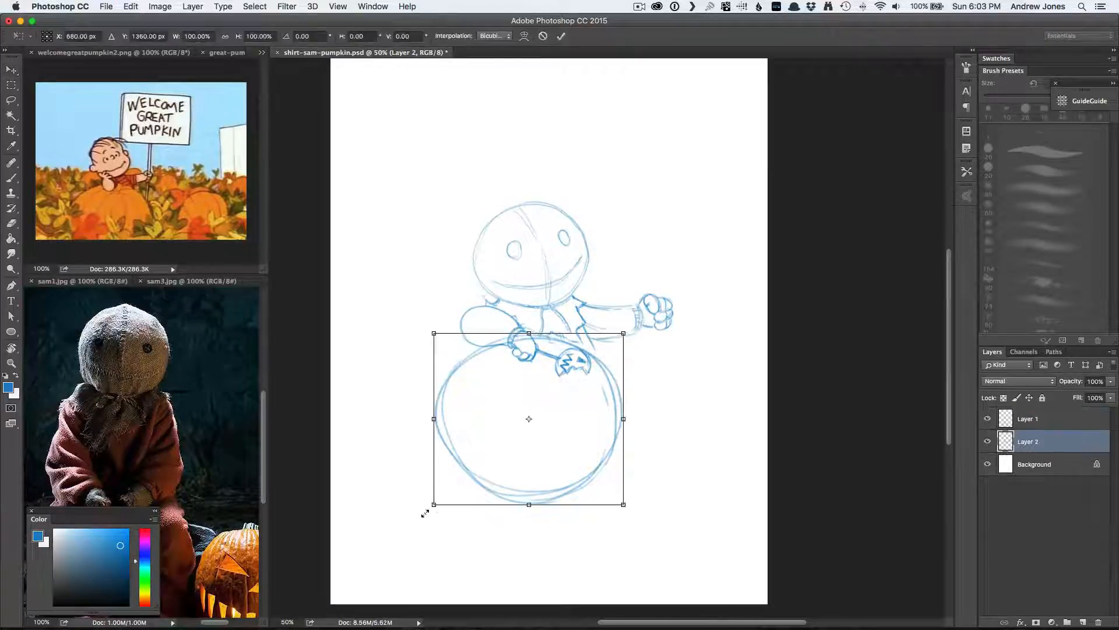
left_click_drag(433, 506, 408, 516)
left_click_drag(433, 475, 442, 467)
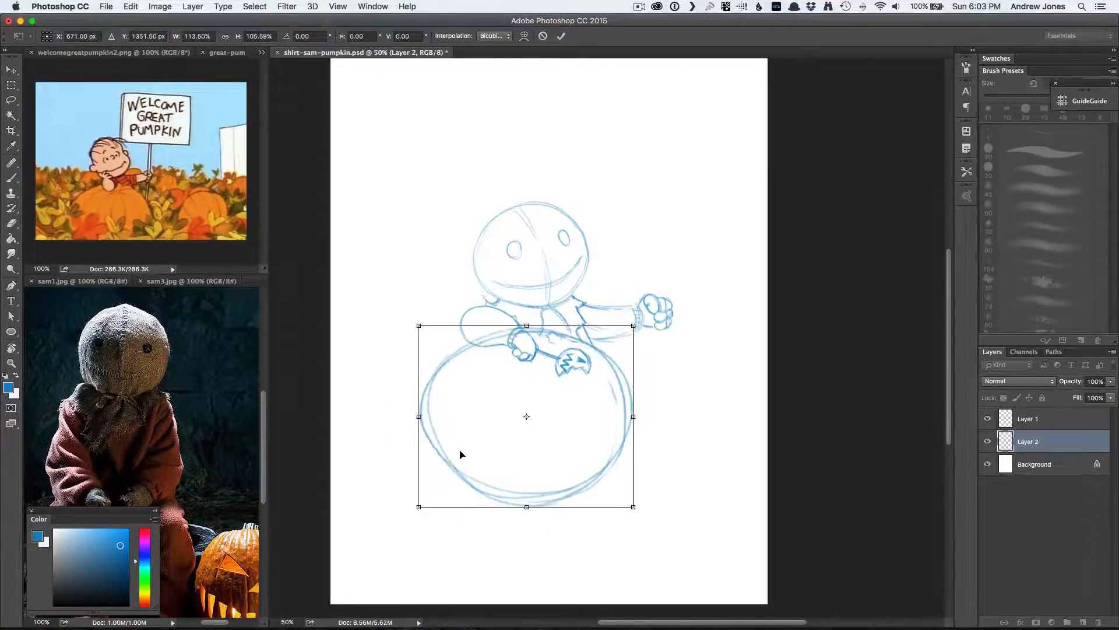
left_click_drag(526, 509, 526, 510)
left_click_drag(418, 417, 414, 417)
key("Return")
- Hide the figure on Layer 1 and save the document
left_click(988, 419)
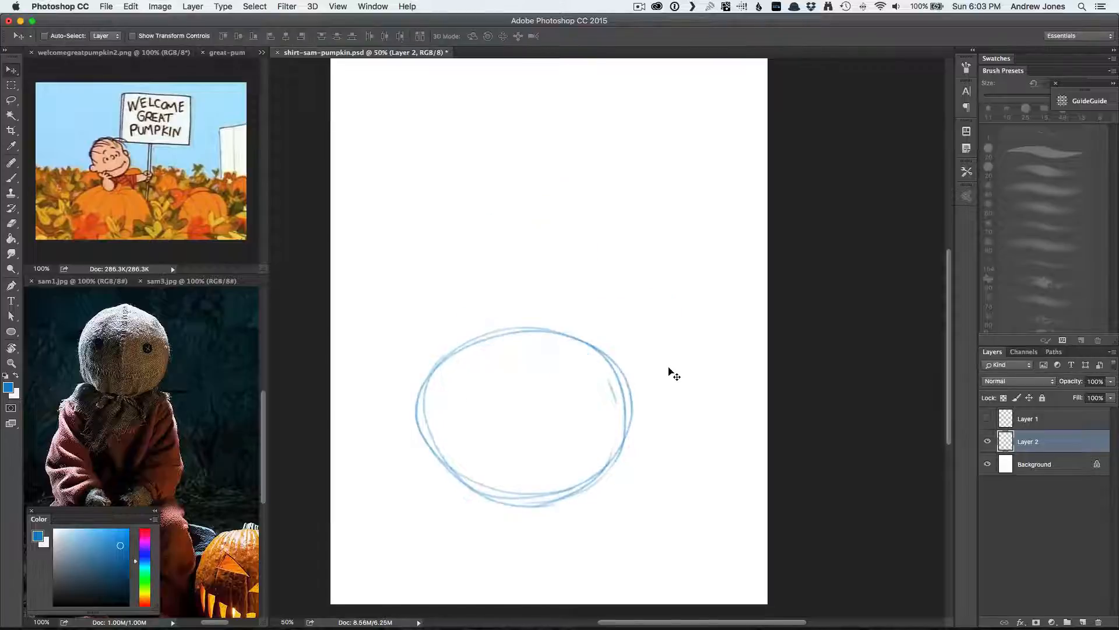
key("super+plus")
key("super+plus")
left_click_drag(514, 427, 626, 273)
key("super+s")
- Bring the carved pumpkin in sam1.jpg into view and sketch a triangular nose in the middle of the pumpkin oval
key("b")
mouse_move(202, 507)
left_mouse_down()
mouse_move(188, 387)
mouse_move(106, 320)
left_mouse_up()
left_click(452, 375)
left_click_drag(552, 309, 528, 348)
left_click_drag(519, 352, 602, 346)
mouse_move(603, 344)
left_mouse_down()
mouse_move(566, 309)
mouse_move(529, 347)
left_mouse_up()
left_click_drag(561, 303, 603, 347)
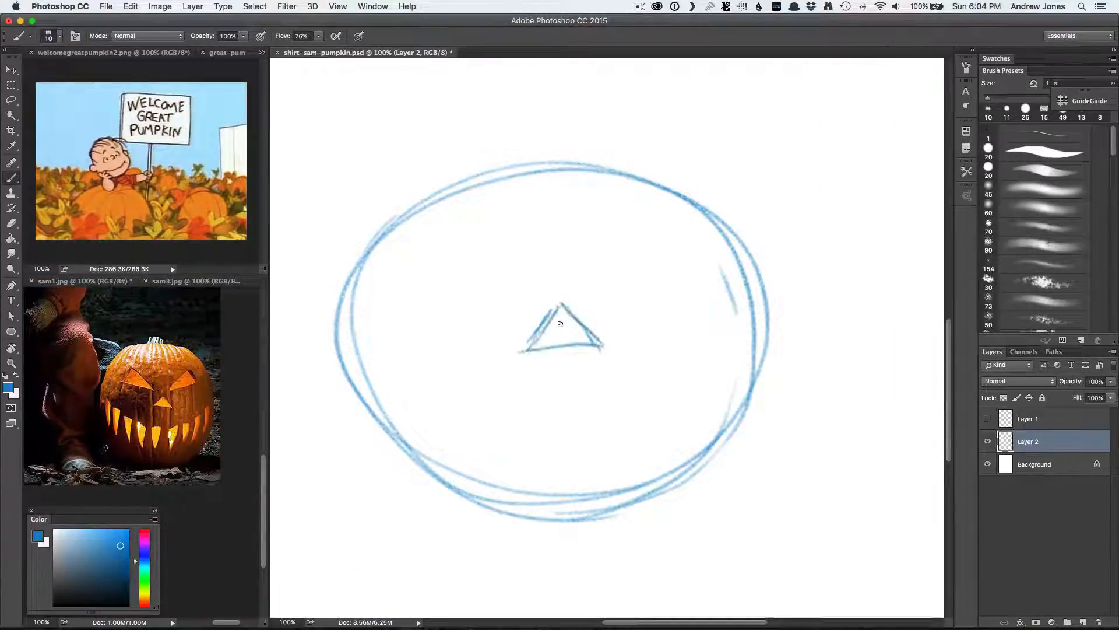
- Sketch two angry, inward-slanting eyes above the pumpkin's nose
mouse_move(443, 229)
left_mouse_down()
mouse_move(533, 298)
mouse_move(427, 278)
mouse_move(441, 230)
left_mouse_up()
mouse_move(577, 291)
left_mouse_down()
mouse_move(659, 238)
mouse_move(688, 264)
left_mouse_up()
left_click_drag(571, 298, 689, 265)
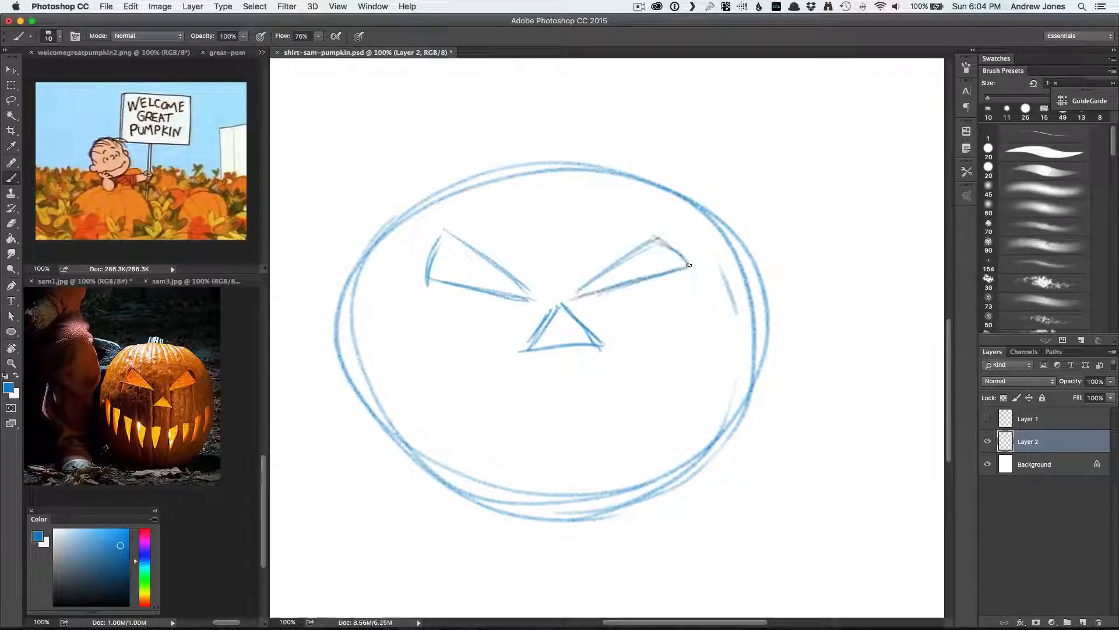
- Sketch two curved guidelines for a wide grin below the pumpkin's nose
left_click_drag(709, 320, 404, 338)
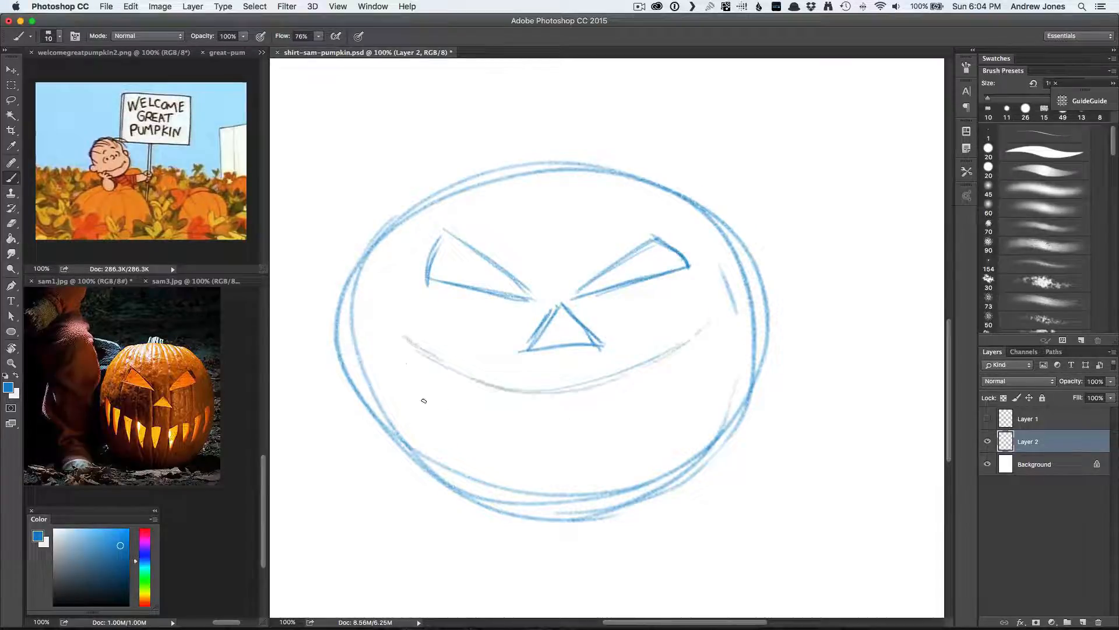
left_click_drag(424, 400, 606, 466)
left_click_drag(699, 373, 586, 469)
- Sketch a row of narrow, pointed, downward teeth between the grin guidelines and darken their outlines
mouse_move(527, 391)
left_mouse_down()
mouse_move(546, 460)
mouse_move(553, 394)
mouse_move(580, 458)
mouse_move(597, 382)
left_mouse_up()
mouse_move(612, 373)
left_mouse_down()
mouse_move(616, 449)
mouse_move(635, 365)
left_mouse_up()
left_click_drag(650, 364, 652, 411)
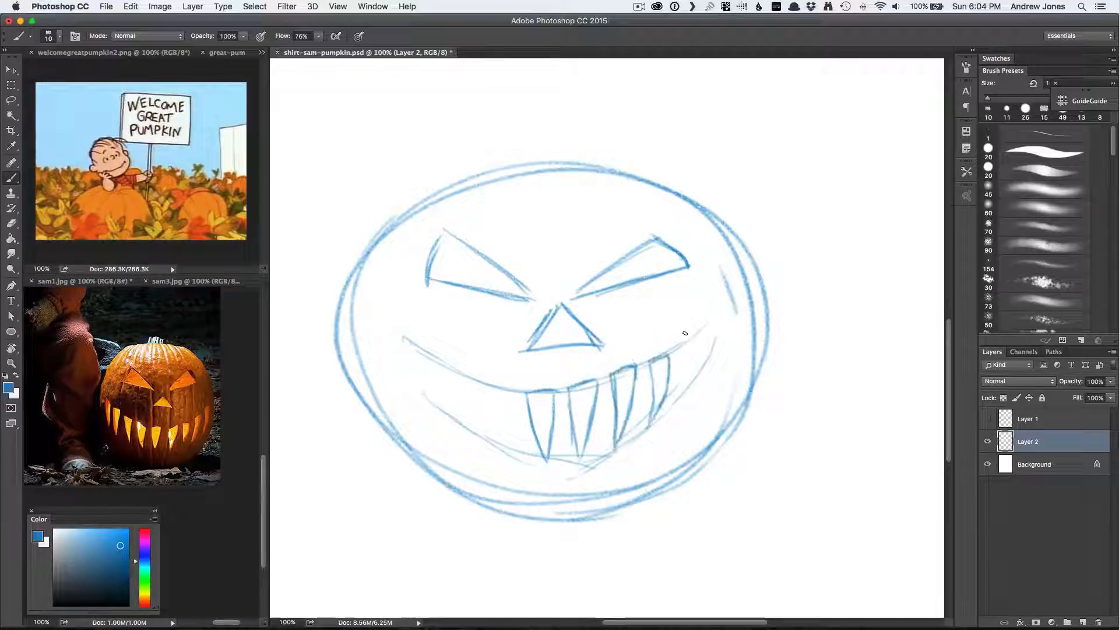
left_click_drag(685, 332, 684, 396)
left_click_drag(509, 399, 516, 458)
mouse_move(489, 382)
left_mouse_down()
mouse_move(507, 445)
mouse_move(480, 434)
left_mouse_up()
mouse_move(456, 382)
left_mouse_down()
mouse_move(483, 443)
mouse_move(474, 424)
mouse_move(445, 421)
left_mouse_up()
left_click_drag(404, 334, 417, 396)
left_click_drag(427, 357, 447, 421)
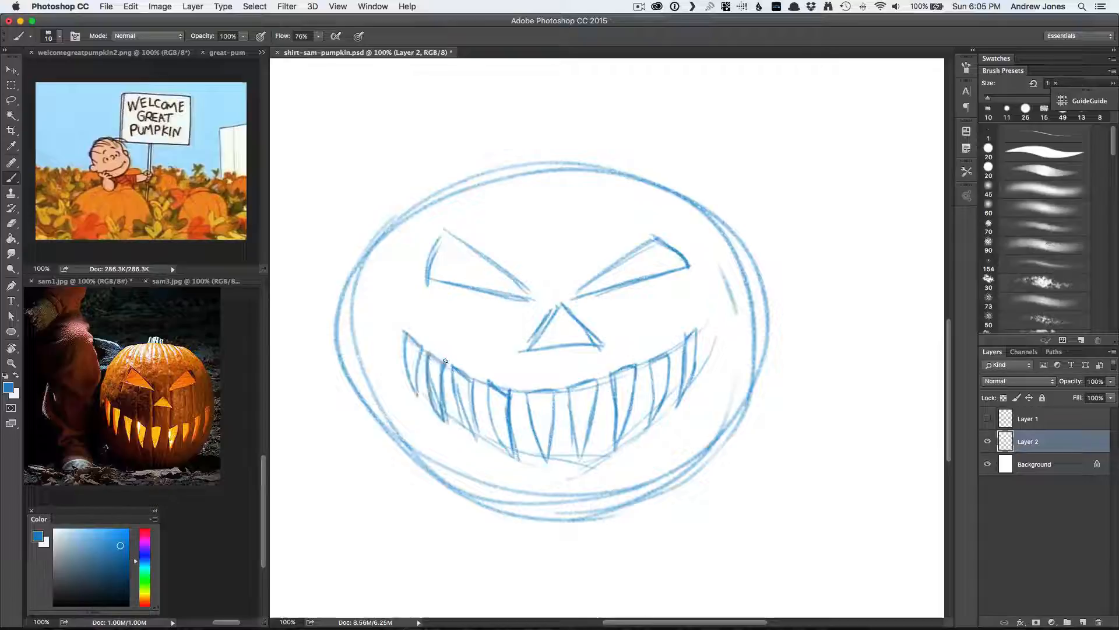
left_click_drag(454, 369, 475, 437)
left_click_drag(488, 388, 513, 460)
left_click_drag(668, 350, 650, 425)
left_click_drag(695, 328, 678, 406)
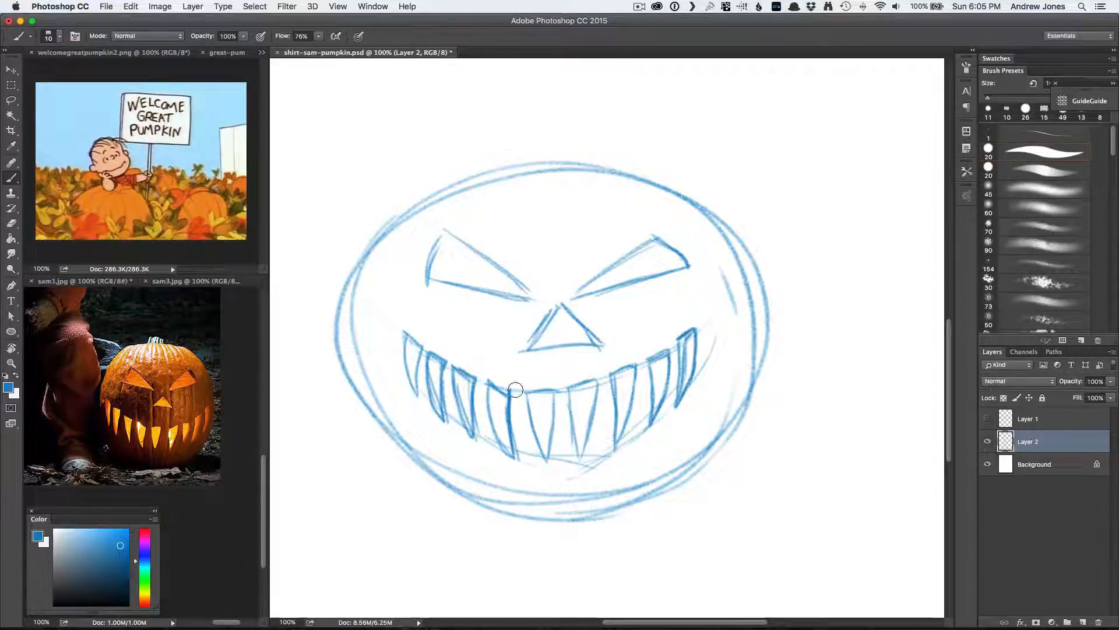
- Erase the grin guidelines between and around the teeth, and clean up the extra strokes along the pumpkin's outline
left_click_drag(516, 389, 529, 448)
mouse_move(489, 442)
left_mouse_down()
mouse_move(474, 387)
mouse_move(456, 421)
left_mouse_up()
mouse_move(534, 452)
left_mouse_down()
mouse_move(562, 387)
mouse_move(603, 460)
left_mouse_up()
mouse_move(600, 452)
left_mouse_down()
mouse_move(605, 372)
mouse_move(635, 434)
left_mouse_up()
mouse_move(673, 353)
left_mouse_down()
mouse_move(660, 422)
mouse_move(683, 382)
left_mouse_up()
left_click_drag(717, 335, 700, 376)
left_click_drag(736, 315, 723, 268)
left_click_drag(702, 212, 747, 295)
left_click_drag(731, 393, 688, 460)
mouse_move(356, 350)
left_mouse_down()
mouse_move(387, 417)
mouse_move(697, 450)
left_mouse_up()
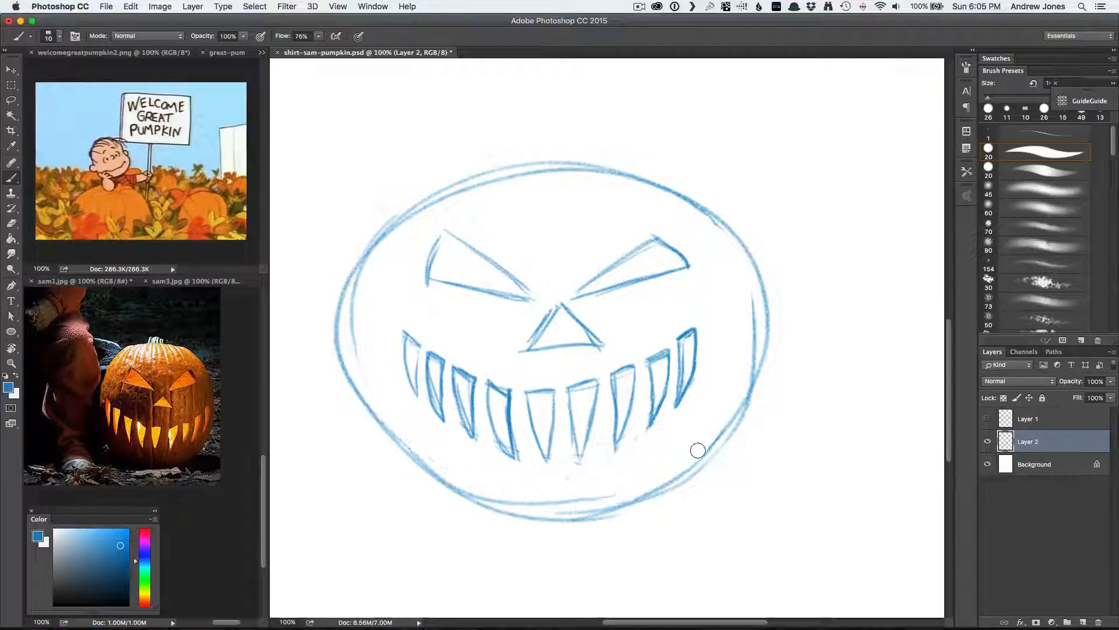
- Sketch light, curved vertical ribs across the pumpkin from its upper edge to its lower edge
left_click_drag(526, 172, 542, 516)
left_click_drag(567, 175, 589, 515)
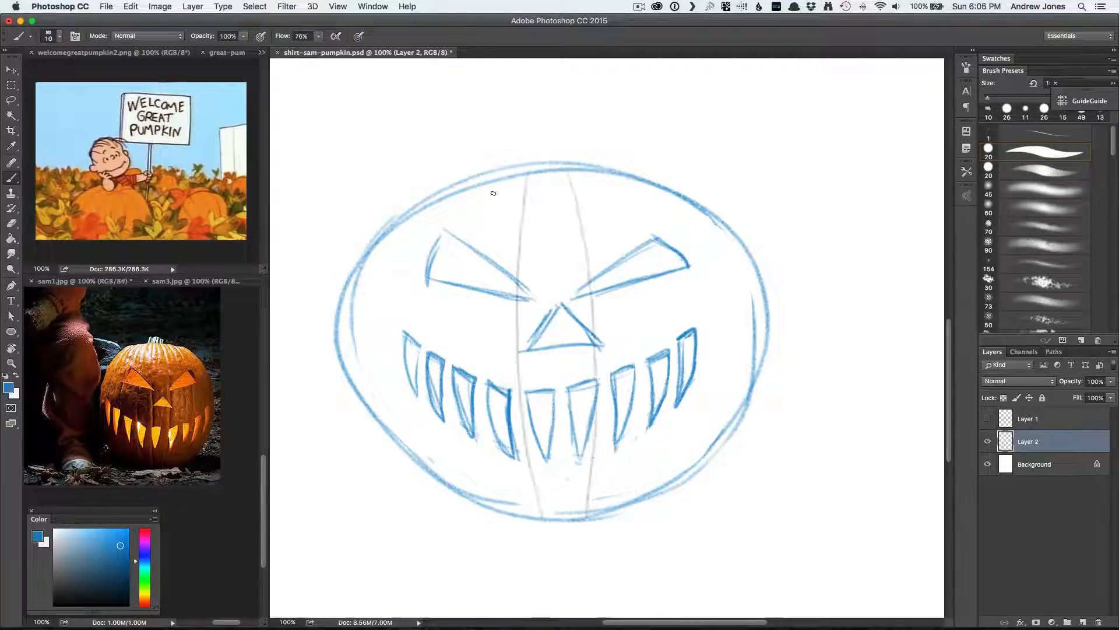
mouse_move(510, 167)
left_mouse_down()
mouse_move(481, 500)
mouse_move(489, 482)
mouse_move(506, 513)
left_mouse_up()
key("ctrl+z")
left_click_drag(460, 189, 433, 468)
left_click_drag(405, 220, 391, 430)
mouse_move(610, 176)
left_mouse_down()
mouse_move(654, 312)
mouse_move(628, 502)
left_mouse_up()
left_click_drag(654, 190, 681, 467)
left_click_drag(713, 221, 729, 437)
- Show the figure on Layer 1 again and add a new layer above it
key("ctrl+0")
left_click(988, 419)
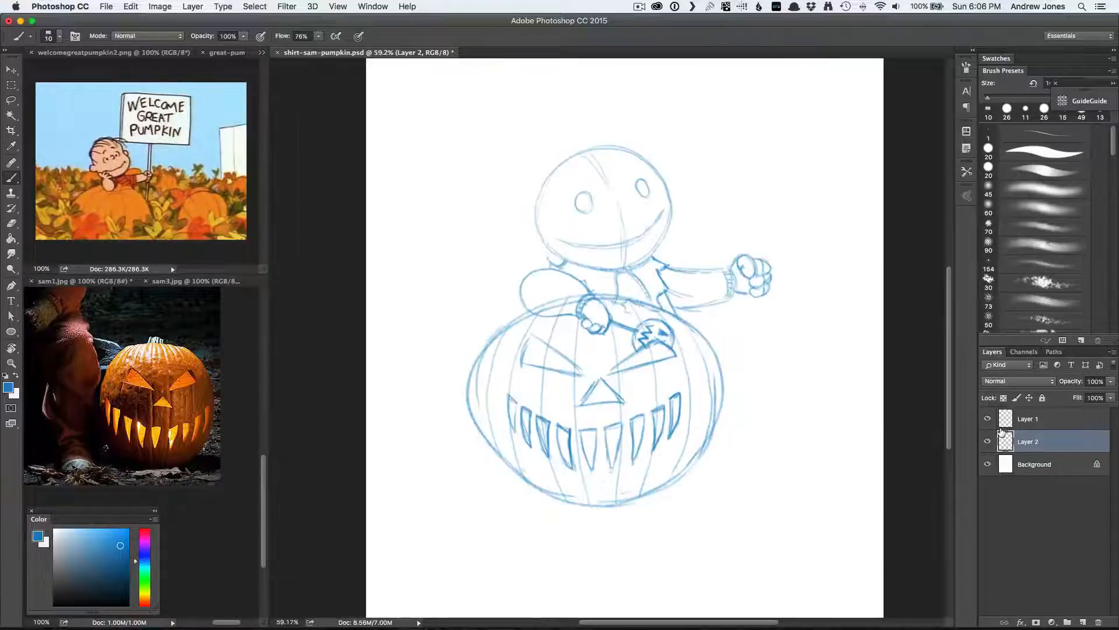
left_click(1027, 419)
left_click(1083, 622)
- Sketch a sign beside the figure, with two parallel vertical lines for the post and a rectangular board above it
left_click_drag(792, 313, 661, 338)
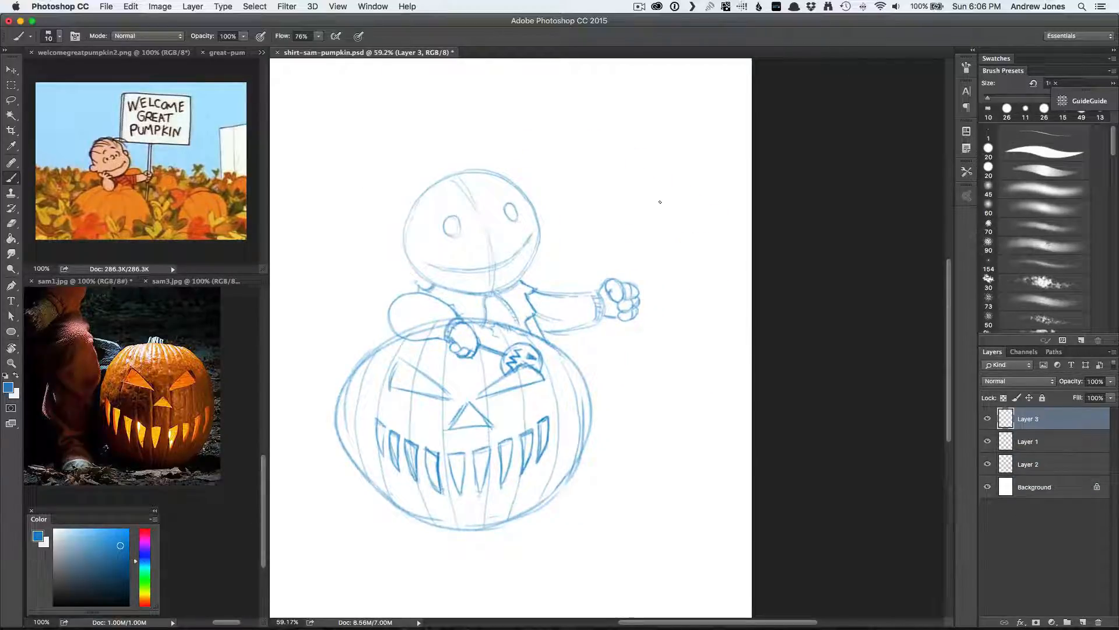
left_click_drag(660, 202, 667, 469)
left_click_drag(666, 259, 653, 372)
mouse_move(541, 182)
left_mouse_down()
mouse_move(540, 295)
mouse_move(713, 295)
left_mouse_up()
left_click_drag(713, 177, 714, 295)
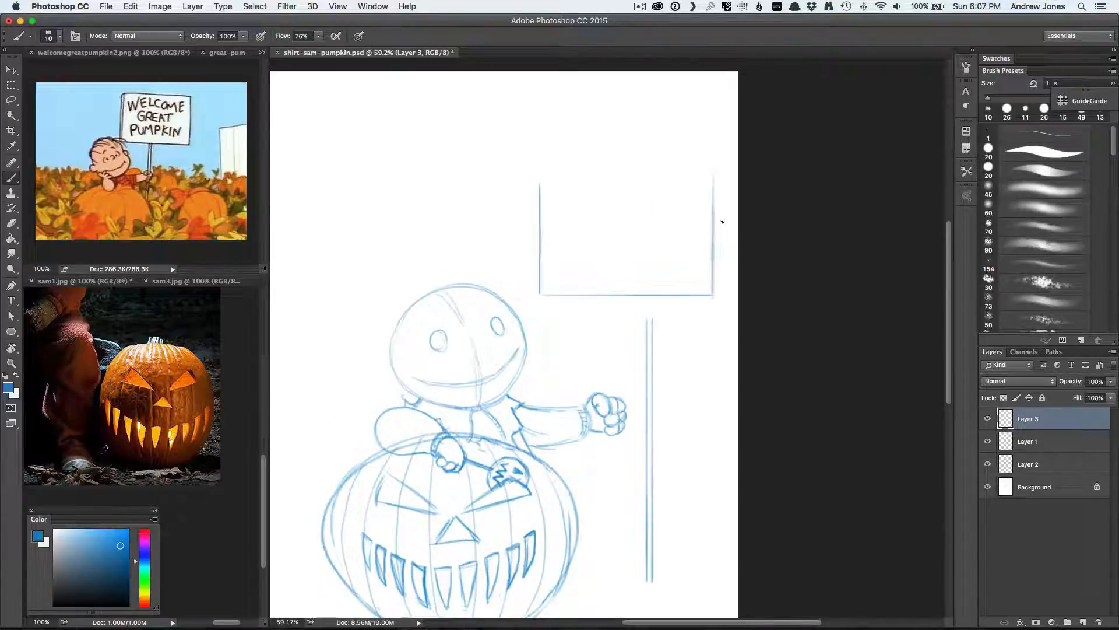
mouse_move(541, 179)
left_mouse_down()
mouse_move(714, 178)
mouse_move(537, 297)
left_mouse_up()
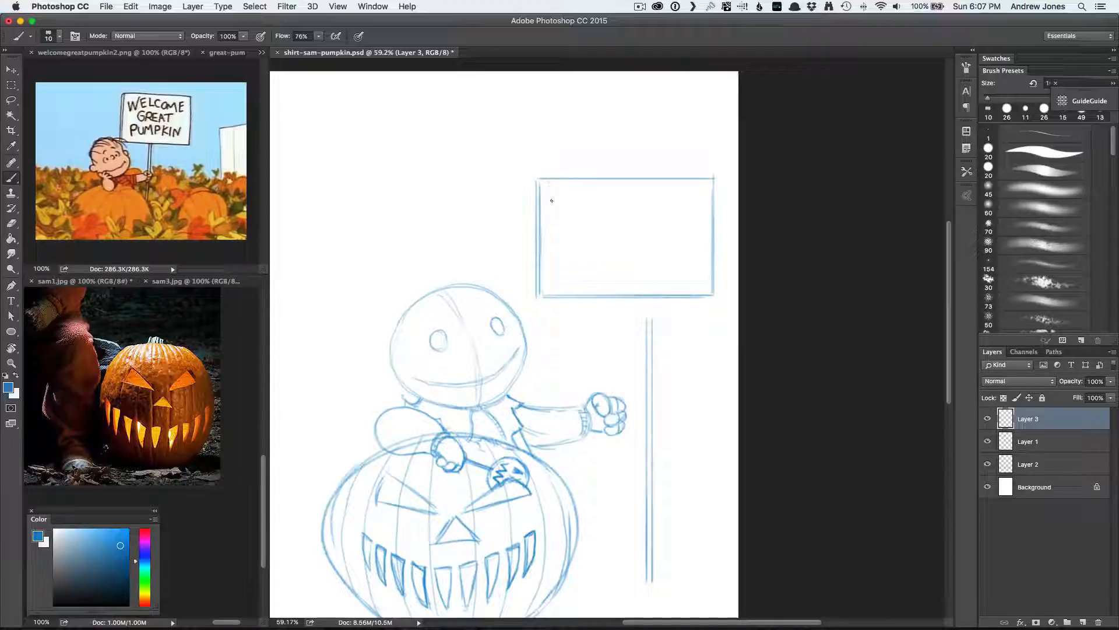
- Hand-letter "WELCOME GREAT PUMPKIN" in three lines on the sign board
left_click_drag(549, 195, 571, 187)
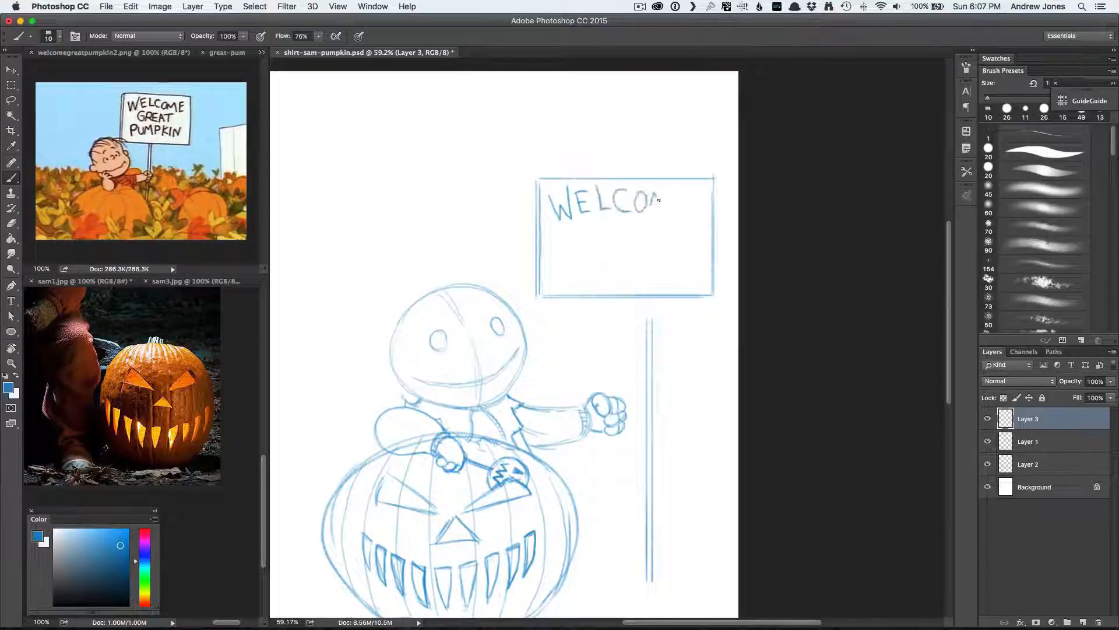
left_click_drag(658, 197, 677, 219)
left_click_drag(685, 194, 696, 213)
mouse_move(595, 246)
left_mouse_down()
mouse_move(598, 236)
mouse_move(560, 287)
left_mouse_up()
left_click_drag(556, 260, 560, 273)
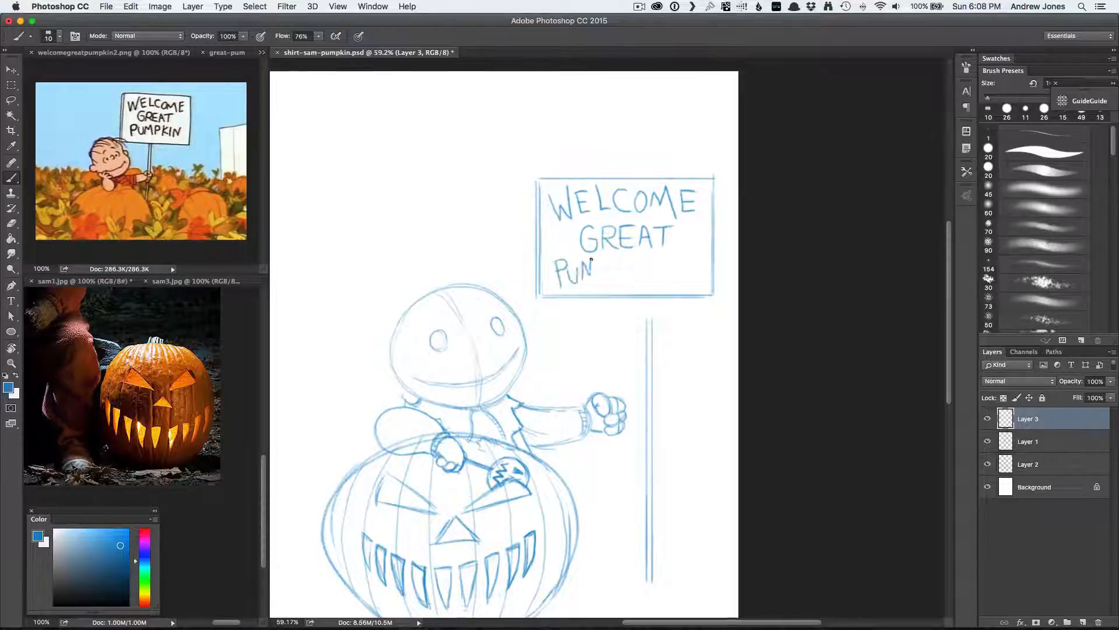
key("super+z")
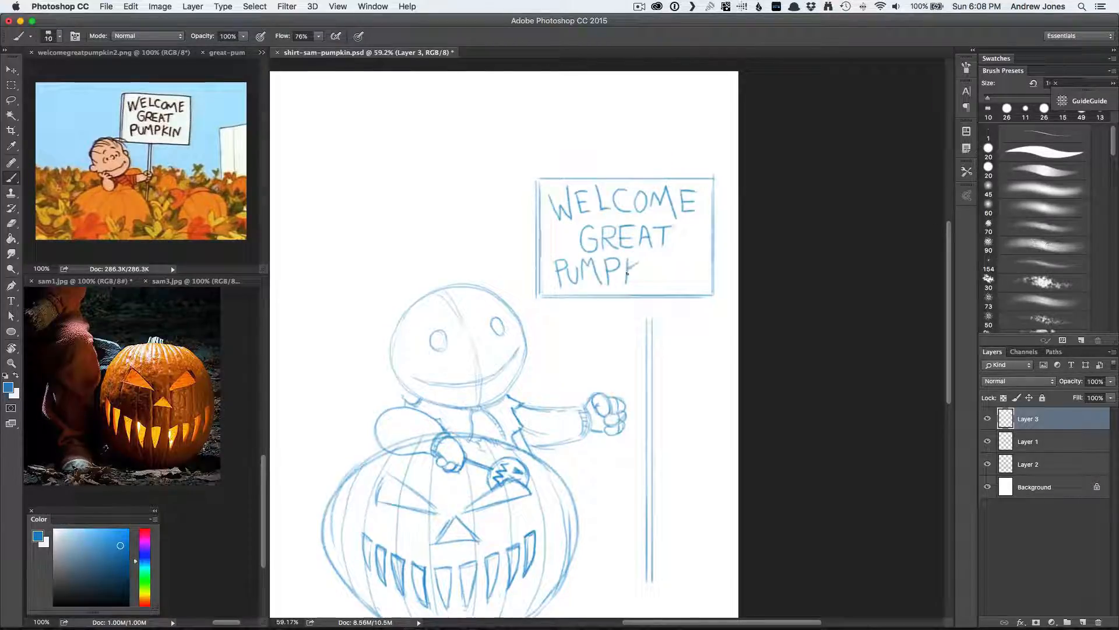
- Select each line of the sign's lettering separately and reposition it so the words are centred on the board
key("m")
left_click_drag(549, 256, 684, 291)
left_click_drag(644, 281, 656, 280)
key("super+d")
left_click_drag(674, 223, 677, 253)
left_click_drag(646, 247, 647, 247)
key("super+d")
mouse_move(547, 223)
left_mouse_down()
mouse_move(706, 183)
mouse_move(651, 203)
left_mouse_up()
key("super+d")
- Select and move the sign board and its post separately to bring them closer together
left_click_drag(519, 165, 727, 305)
mouse_move(605, 225)
left_mouse_down()
mouse_move(619, 245)
mouse_move(620, 217)
left_mouse_up()
key("super+d")
left_click_drag(622, 295, 662, 597)
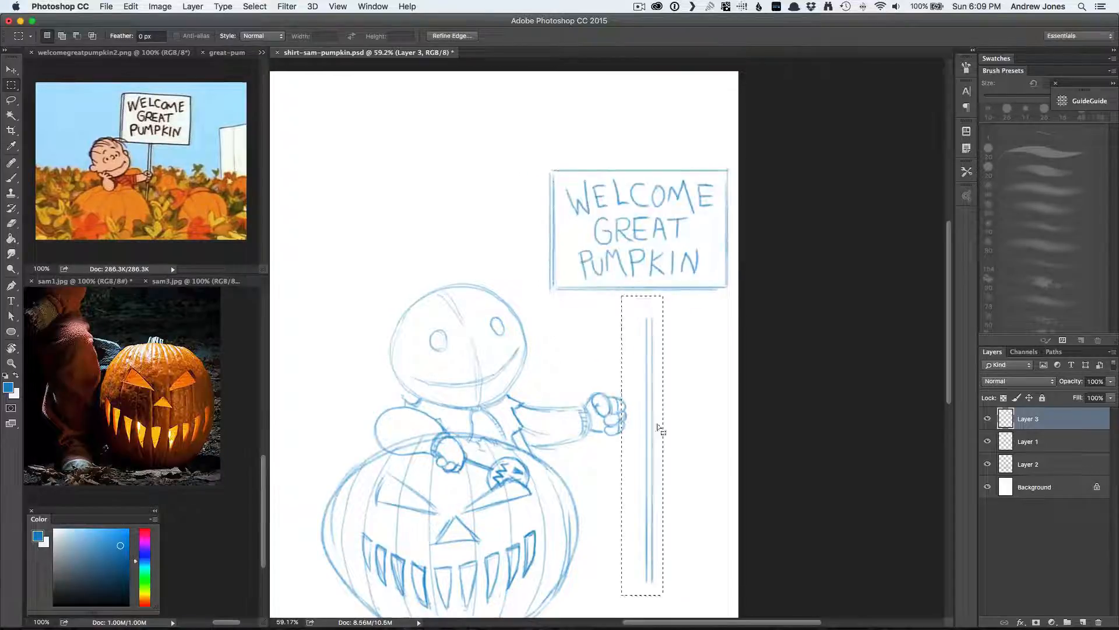
left_click_drag(644, 412, 634, 385)
key("super+d")
- Move the sign on Layer 3 so its post passes through the outstretched fist, and tilt it slightly clockwise
key("v")
left_click_drag(652, 290, 620, 302)
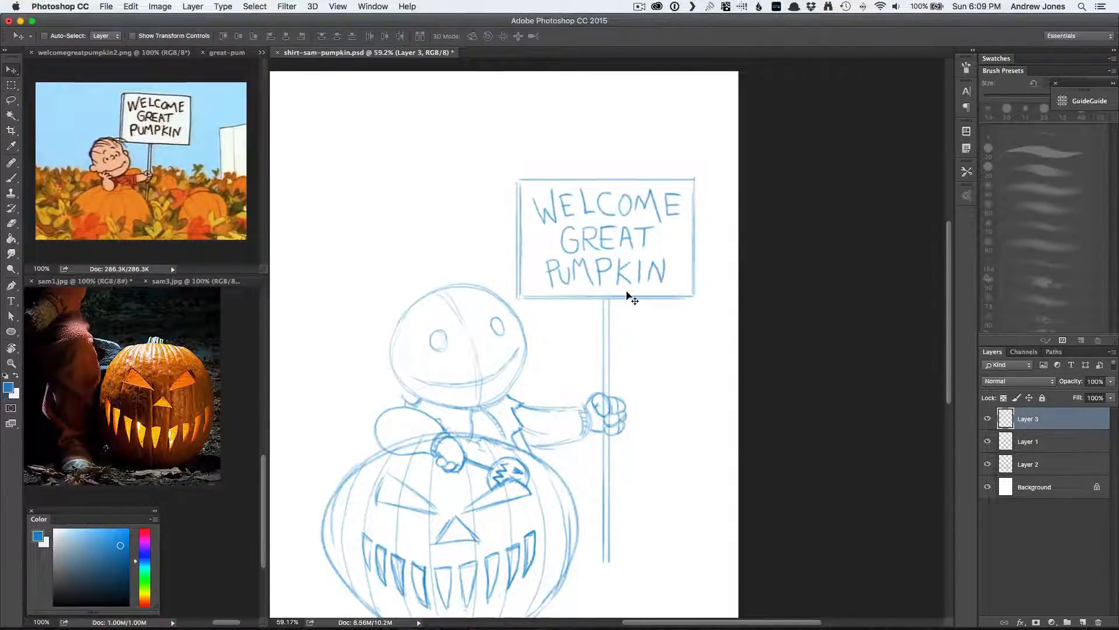
key("super+t")
left_click_drag(606, 374, 605, 412)
left_click_drag(651, 172, 679, 179)
key("Return")
key("super+minus")
key("super+minus")
key("super+plus")
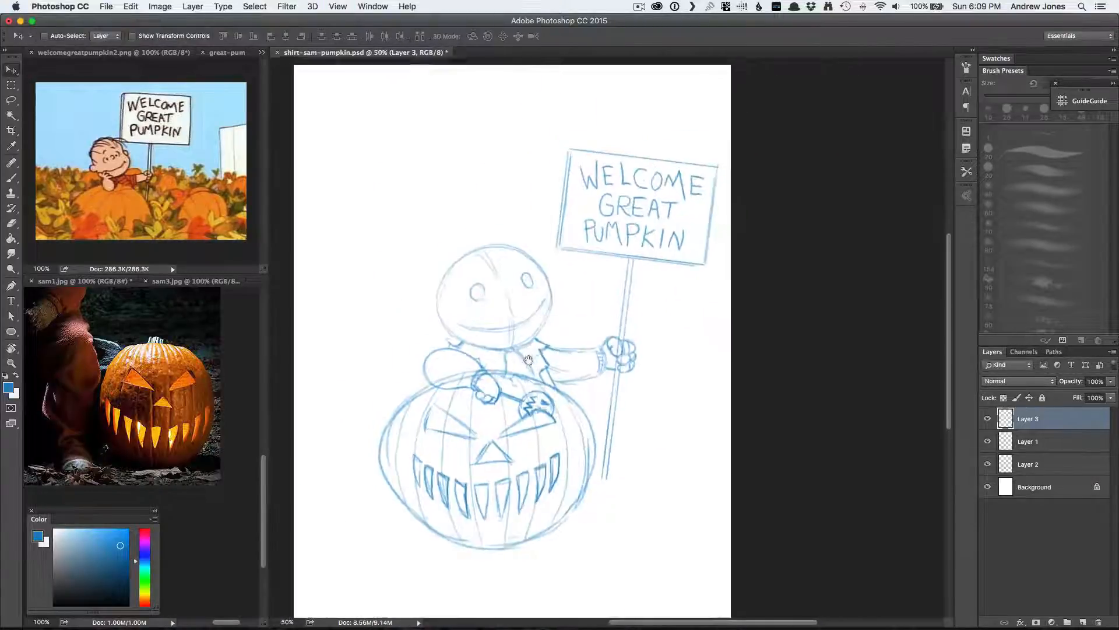
- Lasso the outstretched fist on Layer 1 and transform it to sit closer around the signpost
left_click(1029, 446)
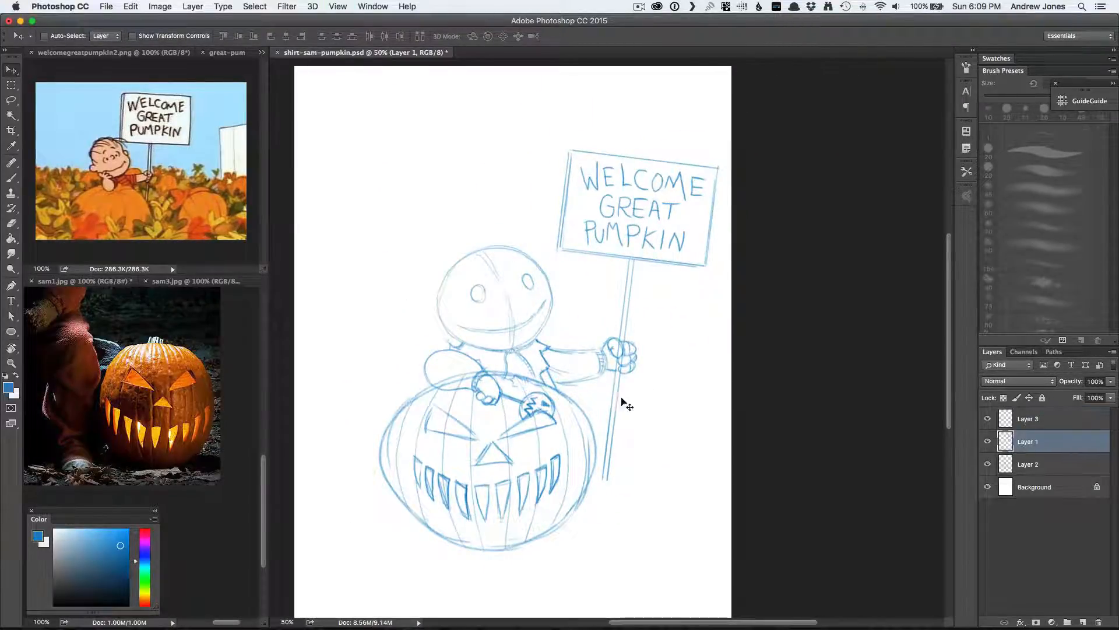
key("l")
mouse_move(554, 340)
left_mouse_down()
mouse_move(552, 369)
mouse_move(598, 319)
left_mouse_up()
key("super+t")
left_click_drag(672, 357, 659, 359)
key("Return")
key("super+d")
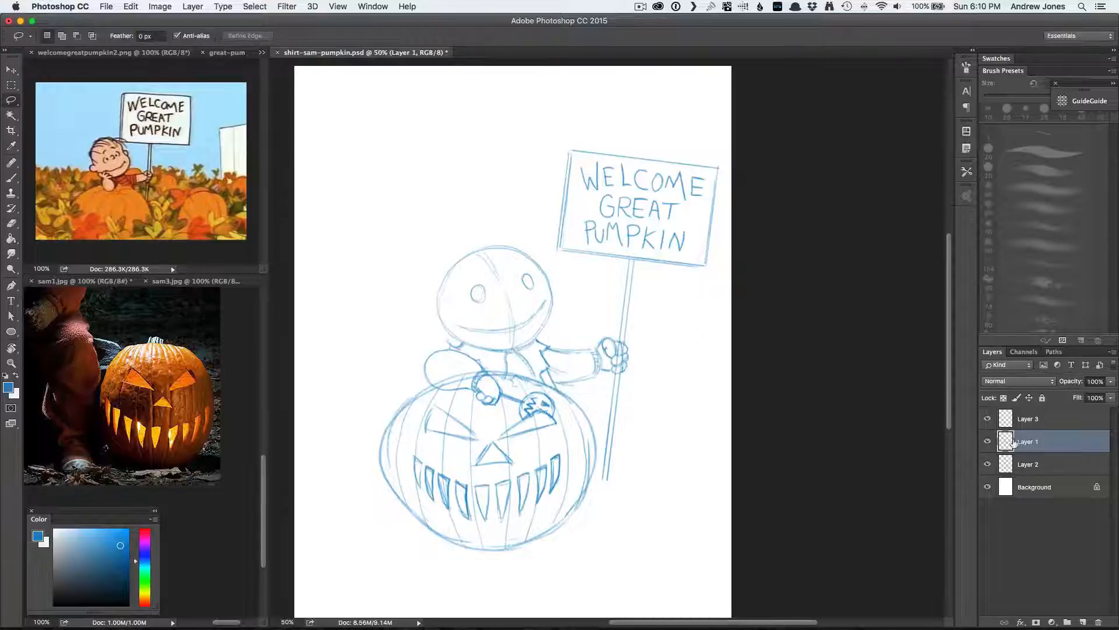
- Nudge the sign on Layer 3 slightly left and up to line up with the fist
left_click(1015, 421)
key("v")
left_click_drag(608, 405, 600, 402)
- Lasso the fist on Layer 1 again and rotate it slightly to match the tilted post
key("l")
left_click(1029, 441)
mouse_move(604, 346)
left_mouse_down()
mouse_move(601, 365)
mouse_move(604, 344)
left_mouse_up()
key("super+t")
left_click_drag(664, 308, 669, 316)
key("Return")
key("super+d")
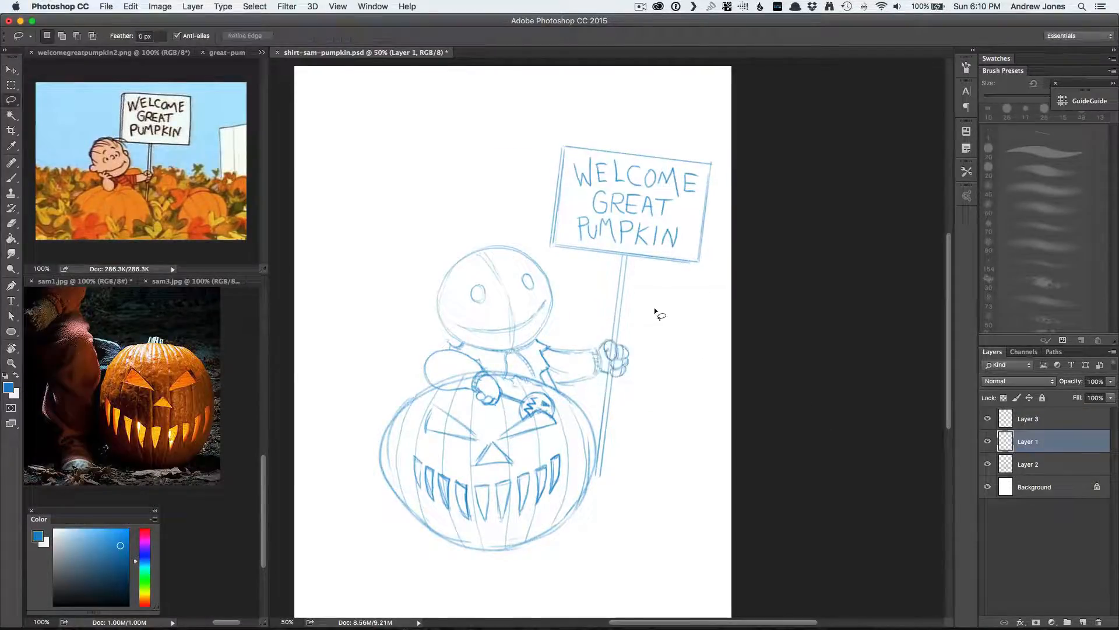
- Bring Sam's head in sam1.jpg into view and sketch short stitches across the figure's smiling mouth
scroll(641, 397, "down", 2)
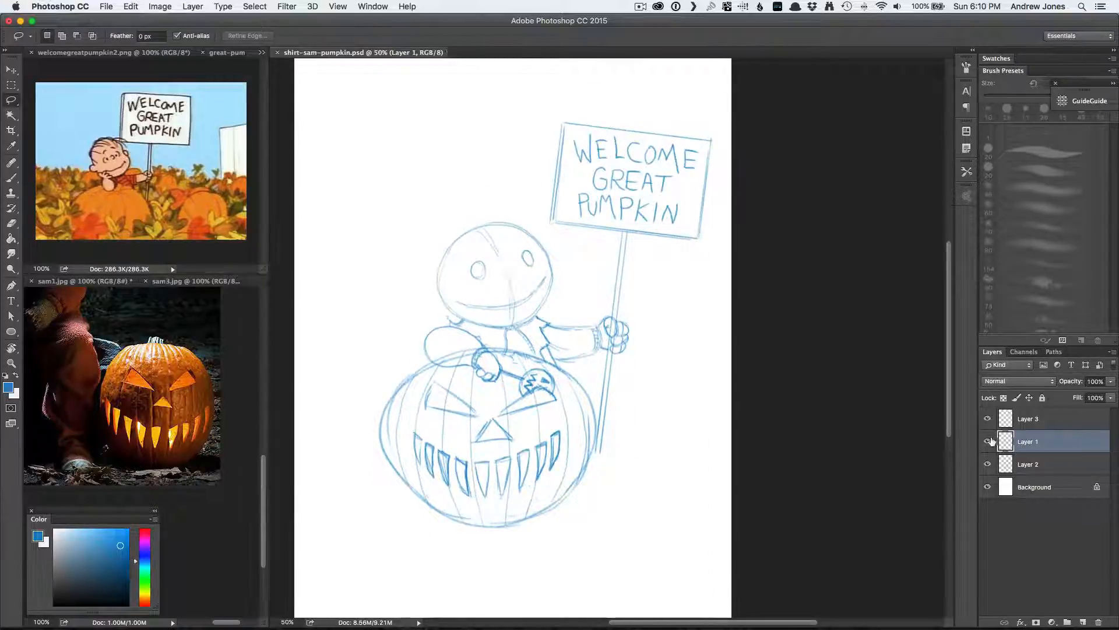
key("super+plus")
key("super+plus")
key("super+plus")
left_click_drag(425, 287, 760, 475)
key("super+minus")
key("b")
left_click_drag(99, 326, 158, 415)
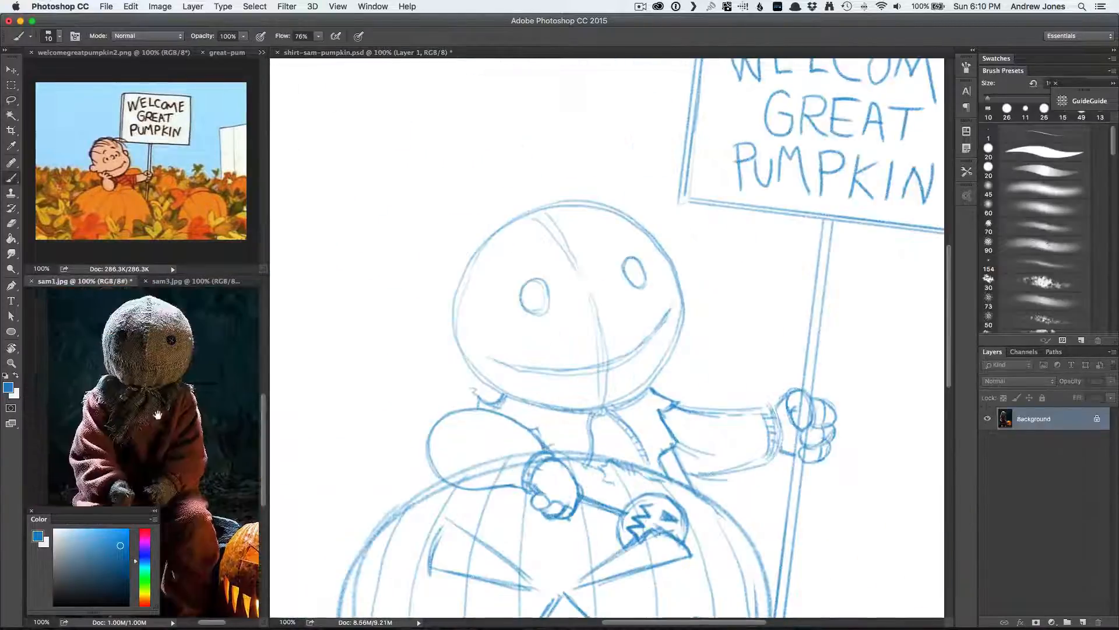
left_click(634, 315)
left_click_drag(493, 363, 528, 368)
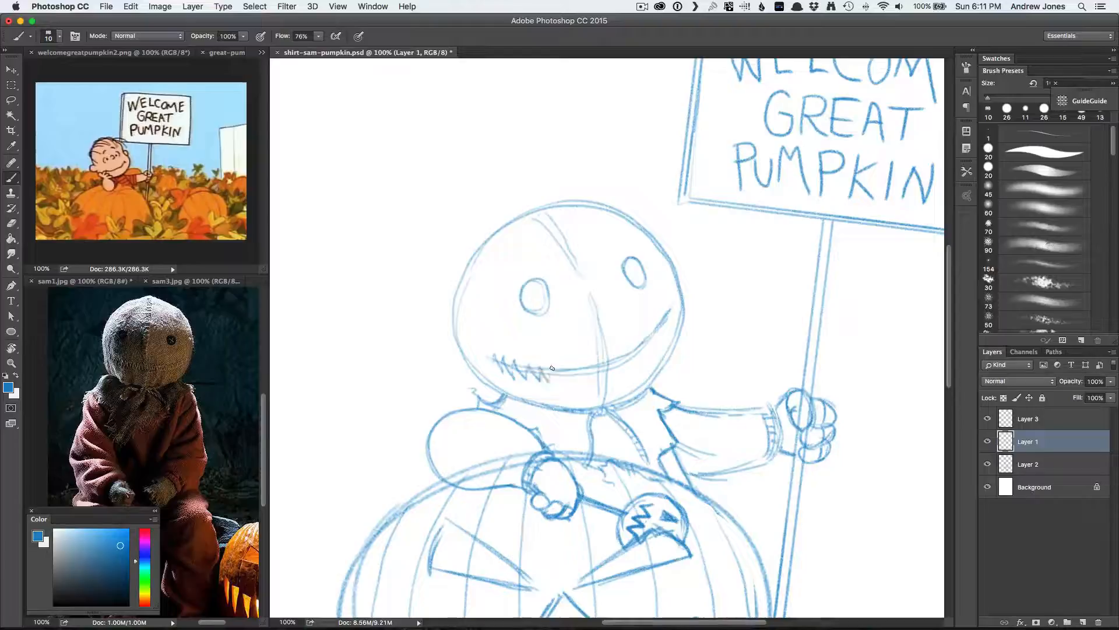
left_click_drag(621, 366, 643, 344)
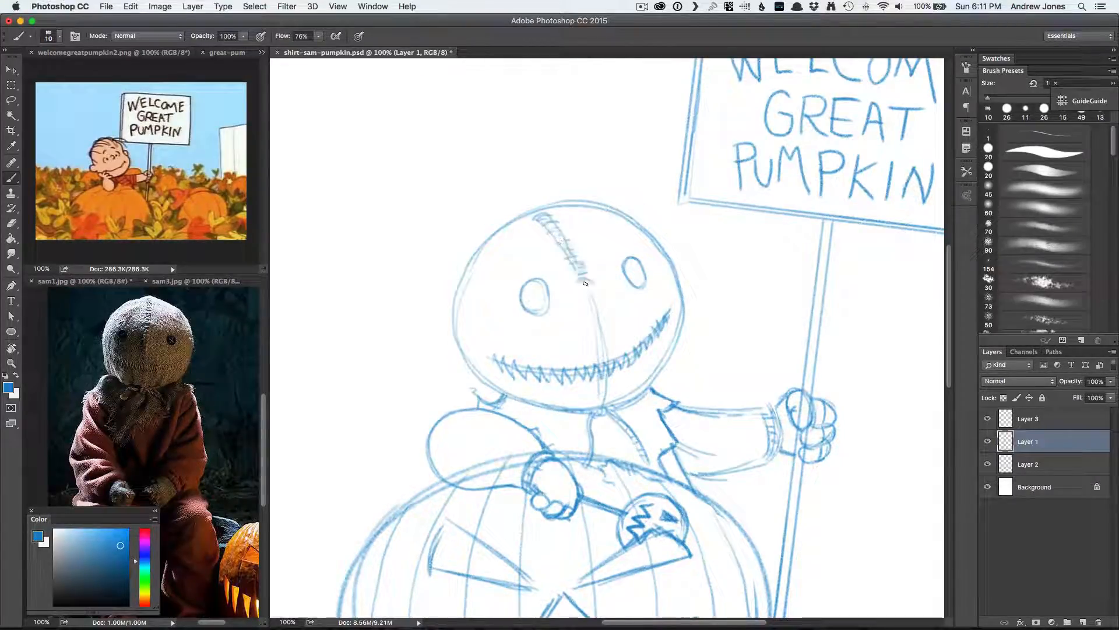
- Sketch stitches down the central seam of the head and shade both eyes as buttons
left_click_drag(586, 283, 609, 358)
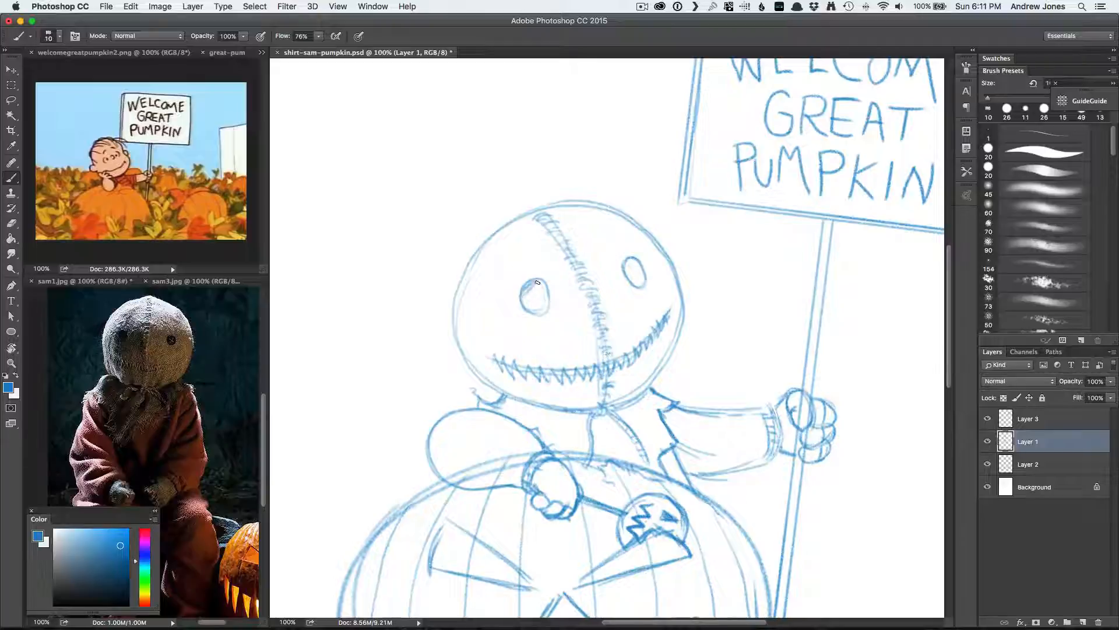
mouse_move(537, 282)
left_mouse_down()
mouse_move(554, 327)
mouse_move(531, 307)
left_mouse_up()
left_click_drag(529, 291, 542, 304)
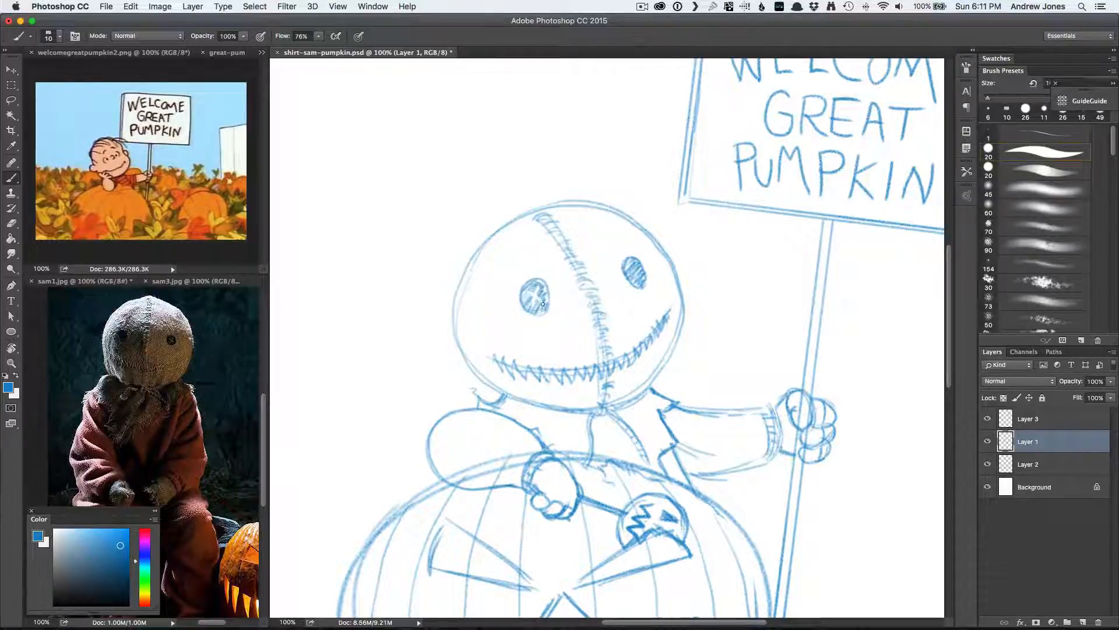
- Save the document, then move and slightly shrink Layers 1, 2 and 3 together on the page
scroll(640, 273, "down", 5)
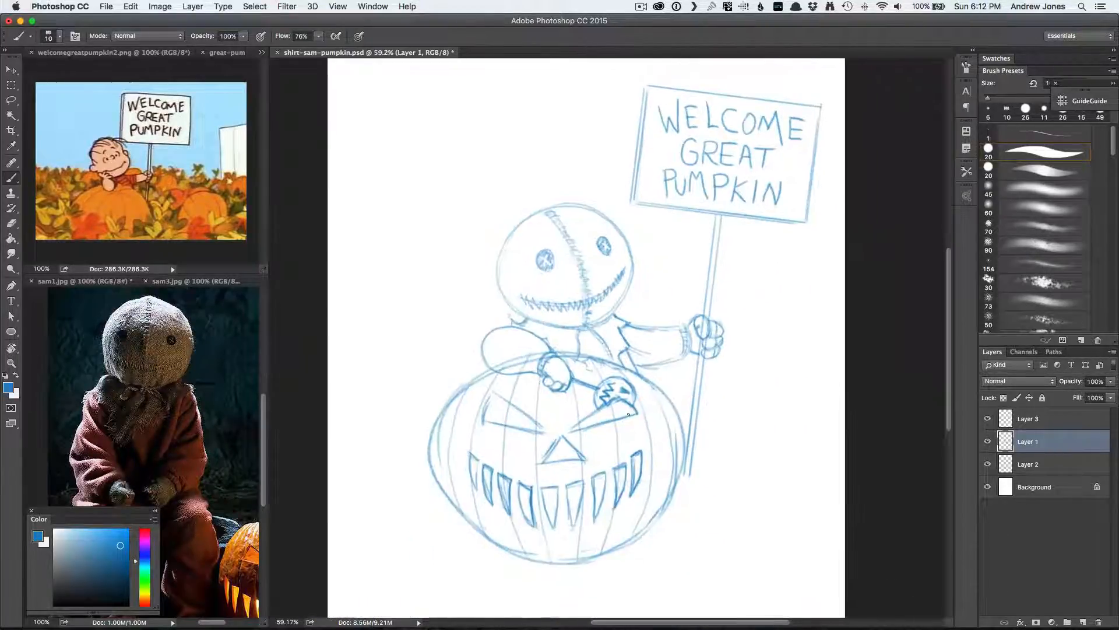
scroll(629, 415, "down", 5)
left_click(1018, 418)
key("super+s")
left_click(1029, 464, "shift")
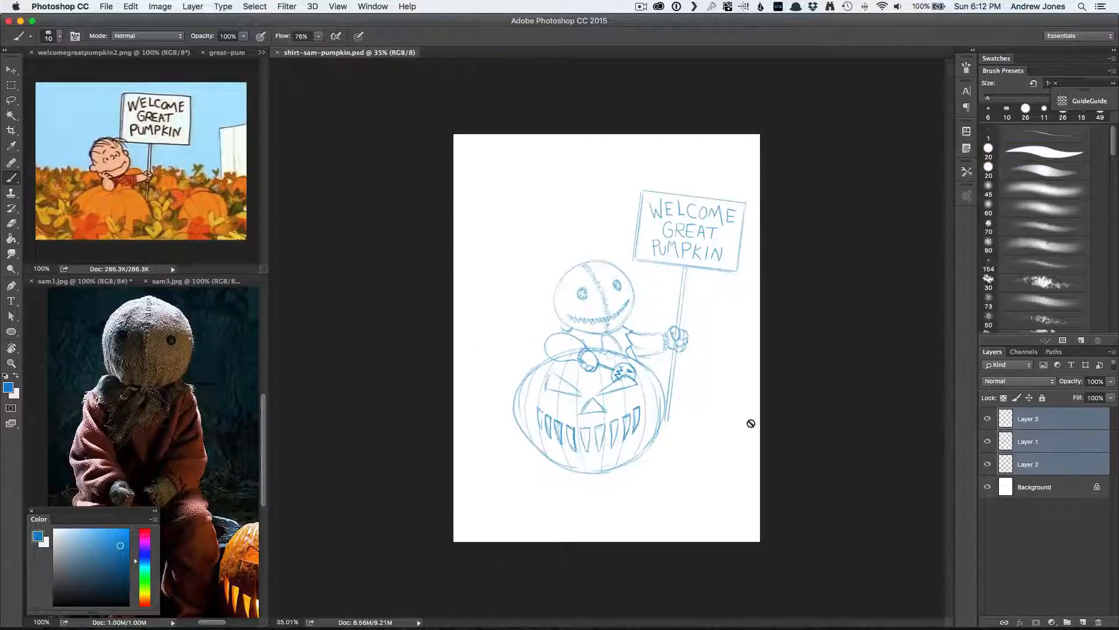
key("v")
left_click_drag(643, 400, 620, 395)
key("super+t")
left_click_drag(723, 175, 732, 169)
key("Return")
- Make a large circular selection around the head and part of the sign, and add a new layer above the Background
key("m")
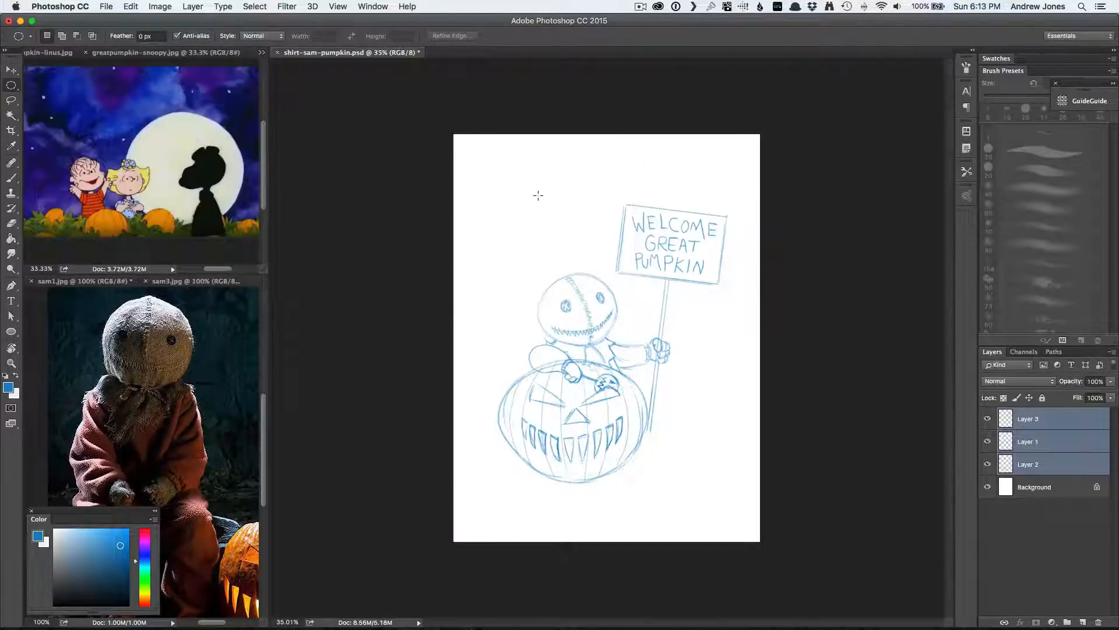
left_click_drag(546, 204, 738, 395)
left_click_drag(635, 348, 587, 341)
left_click(1028, 418)
left_click(1032, 464)
left_click(1038, 488)
left_click(1083, 621)
- Stroke the circular selection on Layer 4 to outline a moon, and clear the selection
left_click(130, 6)
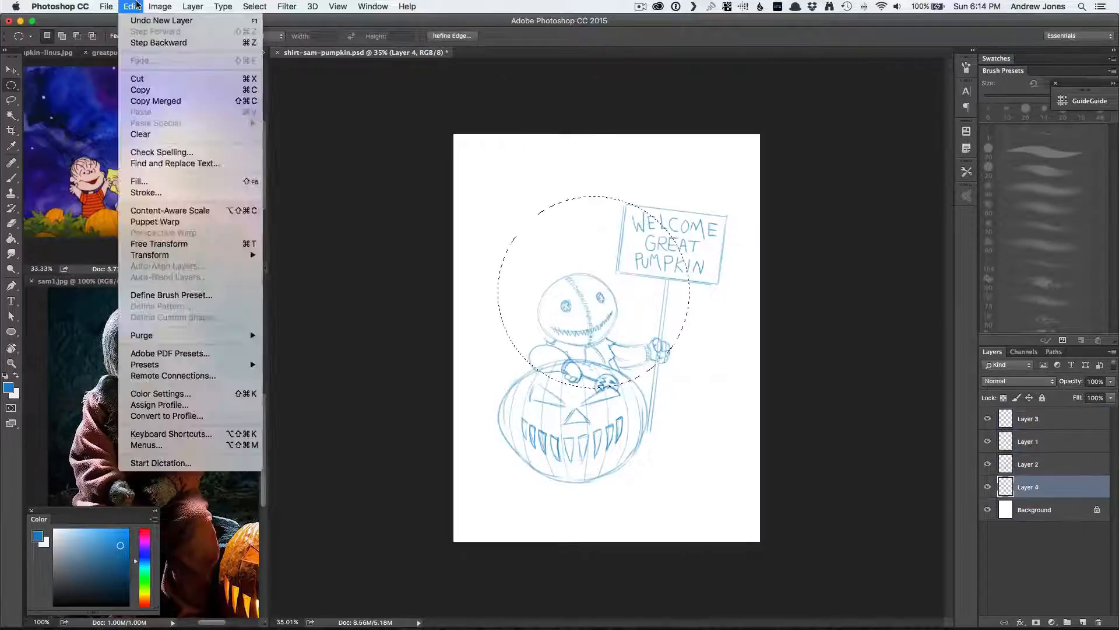
left_click(146, 192)
key("Return")
key("super+d")
- Enlarge the moon circle to a little over 116% and position it behind the figure and sign
key("super+t")
left_click_drag(498, 195, 483, 183)
left_click_drag(571, 271, 580, 266)
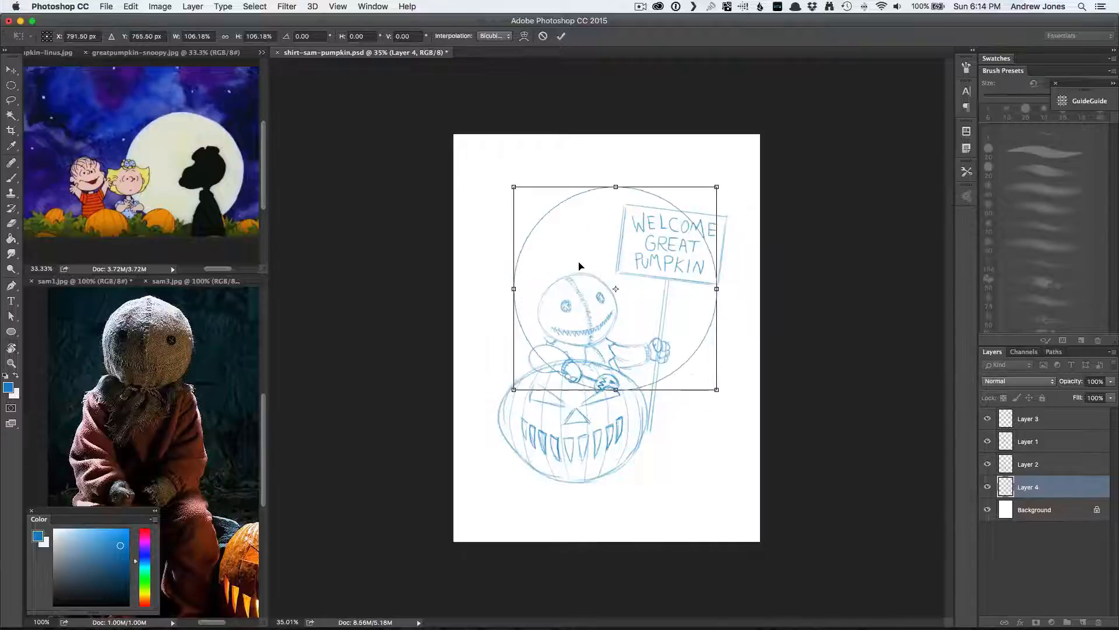
left_click_drag(509, 184, 505, 177)
left_click_drag(551, 238, 547, 240)
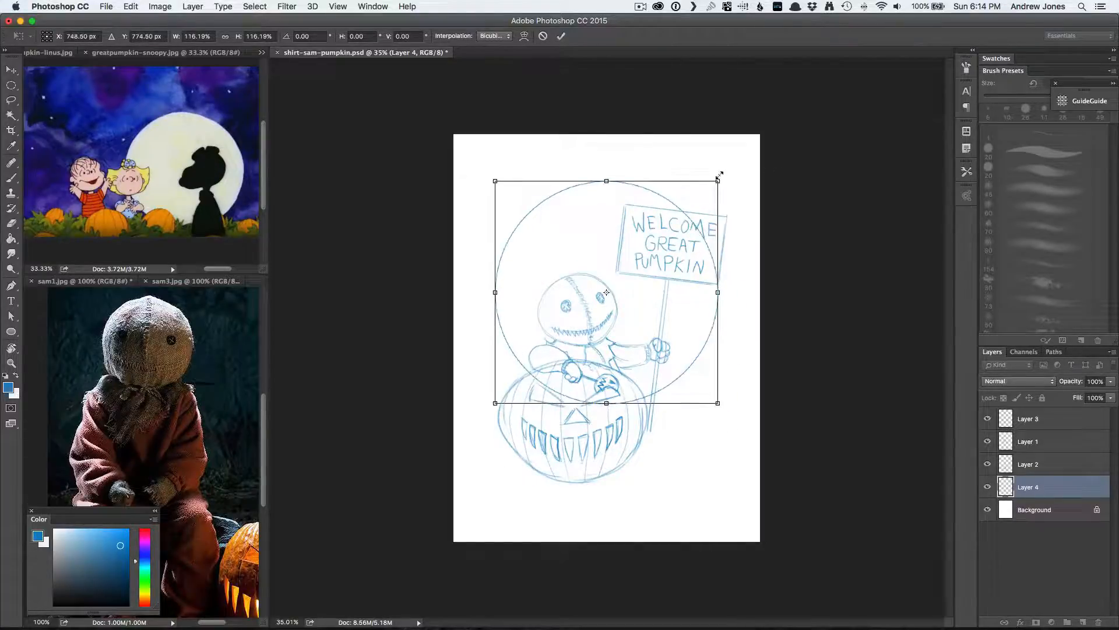
left_click_drag(719, 179, 725, 173)
key("Return")
- Add a mask to Layer 4, hide the circle where it crosses the pumpkin and sign with a 150 px brush, and save
left_click(1036, 622)
key("b")
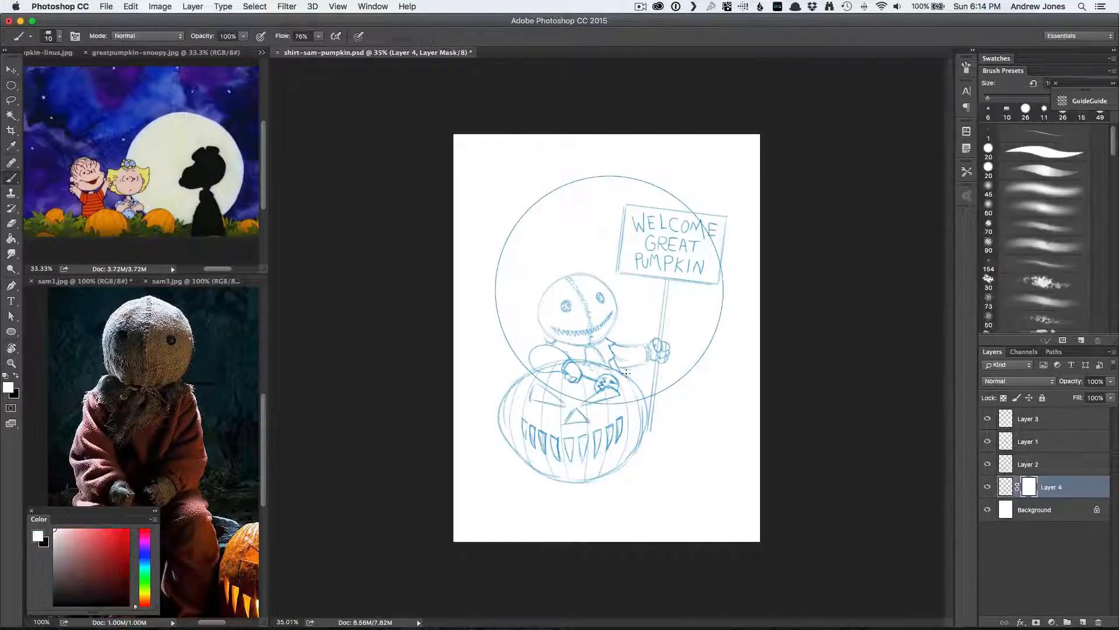
key("bracketright")
key("bracketright")
key("bracketright")
key("bracketright")
key("bracketright")
key("bracketright")
key("bracketright")
key("bracketright")
key("bracketright")
key("bracketright")
key("bracketright")
mouse_move(642, 399)
left_mouse_down()
mouse_move(587, 406)
mouse_move(545, 385)
left_mouse_up()
left_click_drag(709, 252, 687, 225)
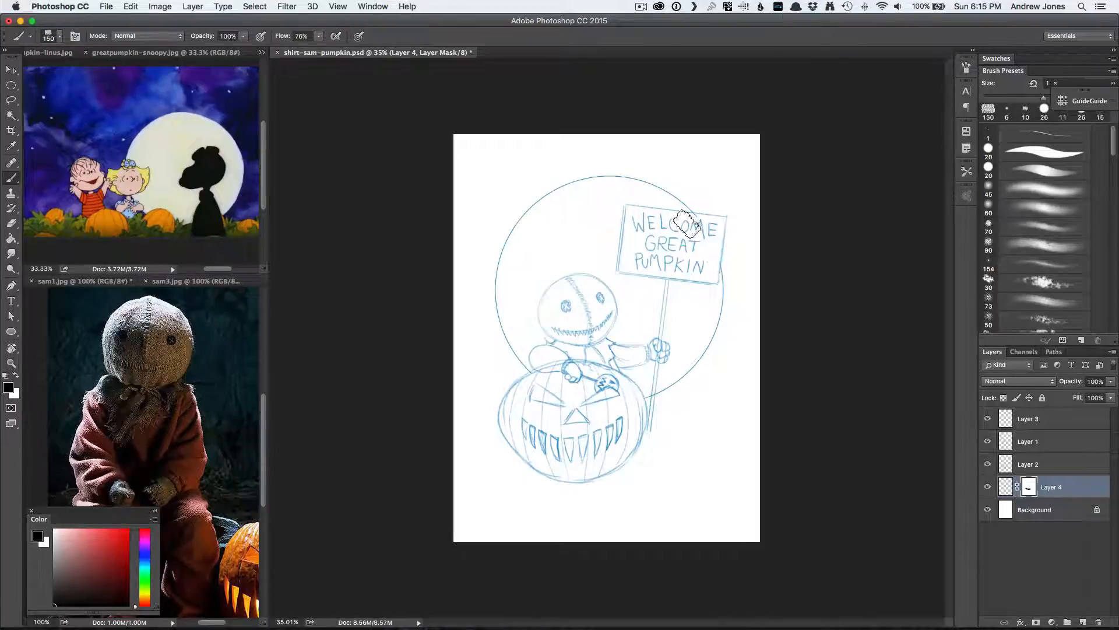
key("super+s")
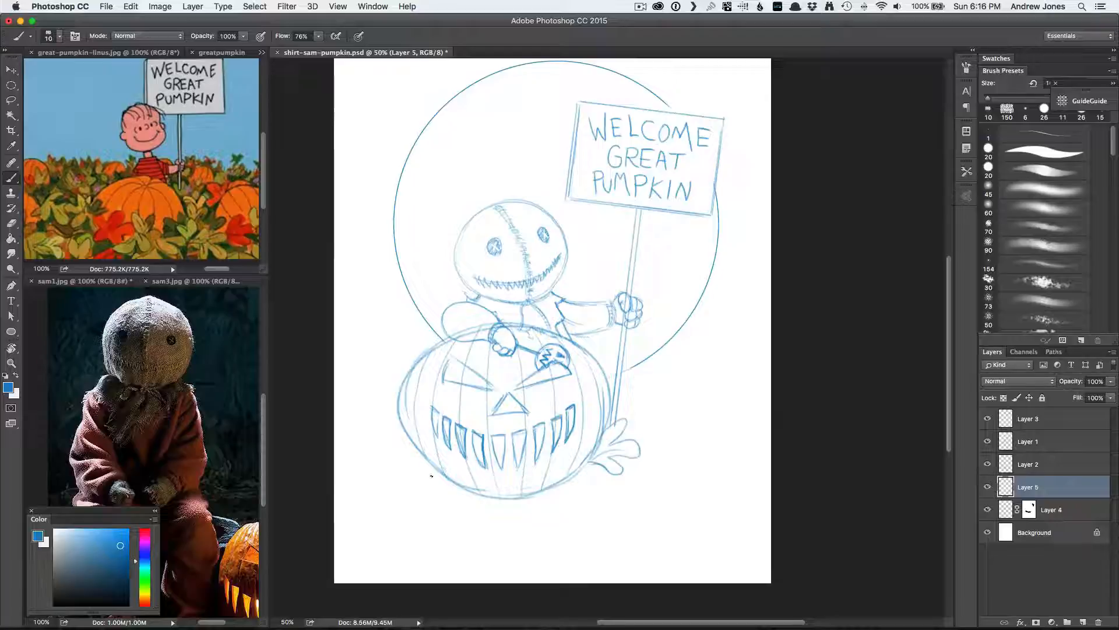
- Sketch a smaller ribbed pumpkin beside the big one on Layer 5, with leaves around both and a curling vine on the opposite side
left_click_drag(390, 457, 403, 434)
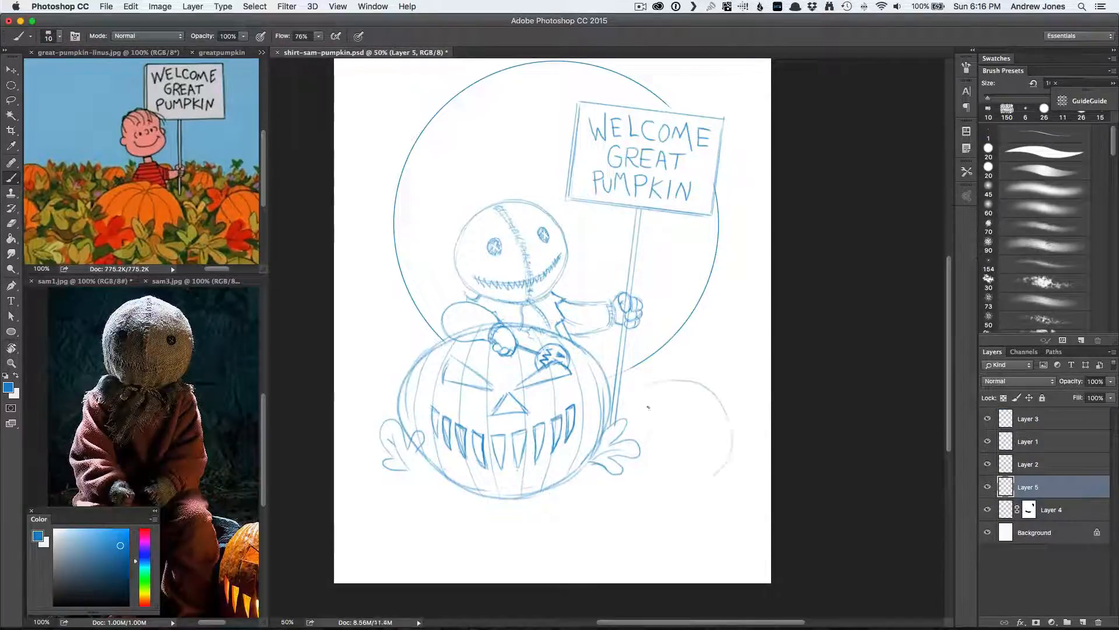
mouse_move(648, 407)
left_mouse_down()
mouse_move(732, 452)
mouse_move(650, 410)
mouse_move(680, 456)
mouse_move(666, 473)
left_mouse_up()
key("super+z")
mouse_move(696, 392)
left_mouse_down()
mouse_move(674, 376)
mouse_move(654, 481)
mouse_move(643, 473)
mouse_move(726, 437)
mouse_move(709, 460)
mouse_move(760, 470)
left_mouse_up()
mouse_move(578, 457)
left_mouse_down()
mouse_move(542, 501)
mouse_move(580, 479)
left_mouse_up()
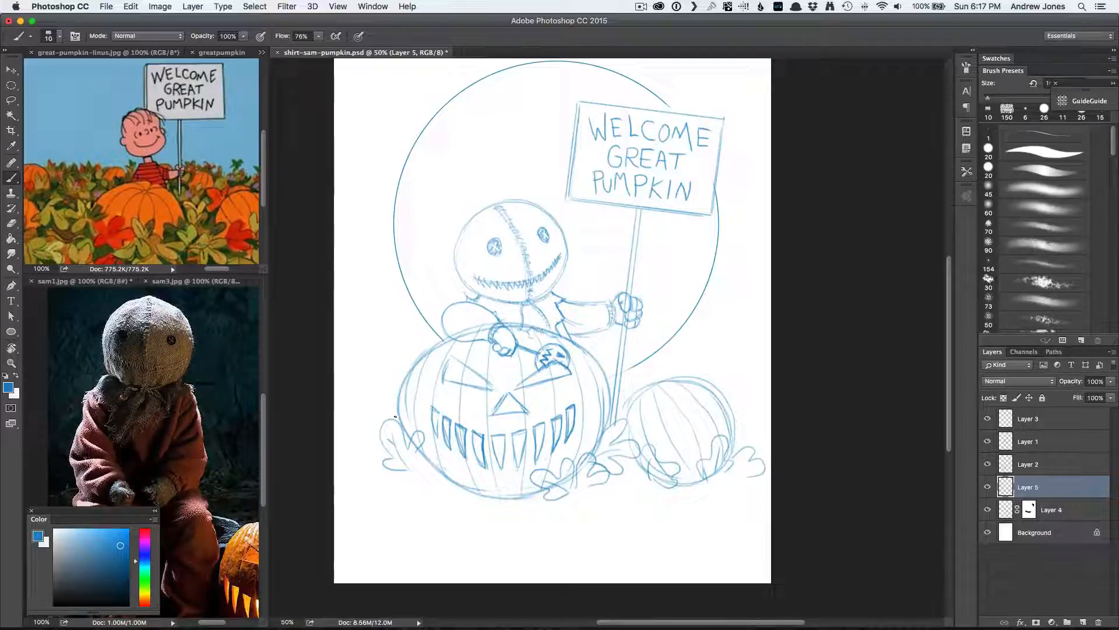
left_click_drag(354, 377, 398, 423)
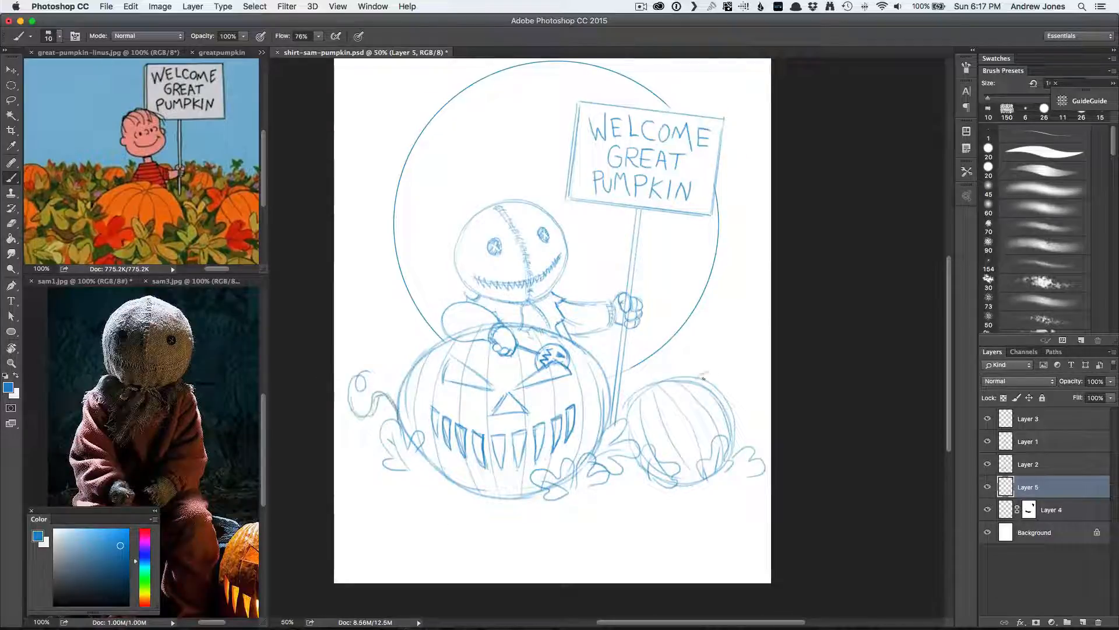
- Erase the small pumpkin's ribs and redraw them converging at the top, with a stem and a curly tendril
key("e")
mouse_move(641, 421)
left_mouse_down()
mouse_move(685, 461)
mouse_move(700, 405)
mouse_move(655, 422)
mouse_move(712, 387)
mouse_move(691, 381)
mouse_move(683, 357)
mouse_move(697, 363)
mouse_move(659, 443)
left_mouse_up()
key("b")
left_click_drag(696, 392, 704, 440)
left_click_drag(697, 388, 667, 455)
left_click_drag(670, 383, 641, 418)
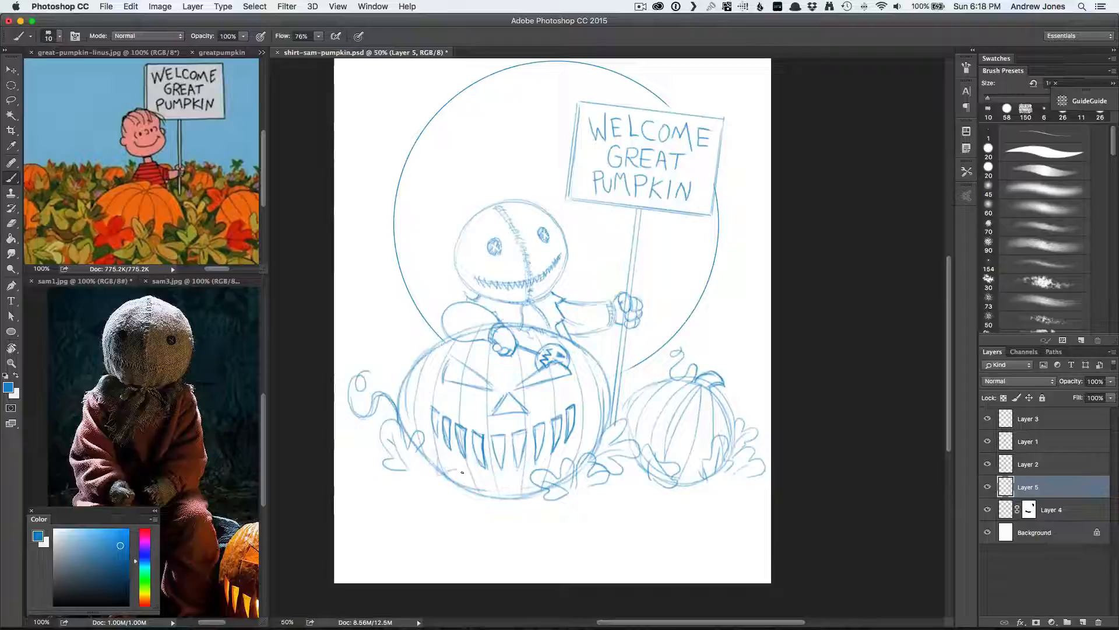
- Fill the ground in front of both pumpkins with a continuous band of sketched leaves
mouse_move(462, 472)
left_mouse_down()
mouse_move(436, 454)
mouse_move(426, 490)
mouse_move(373, 462)
left_mouse_up()
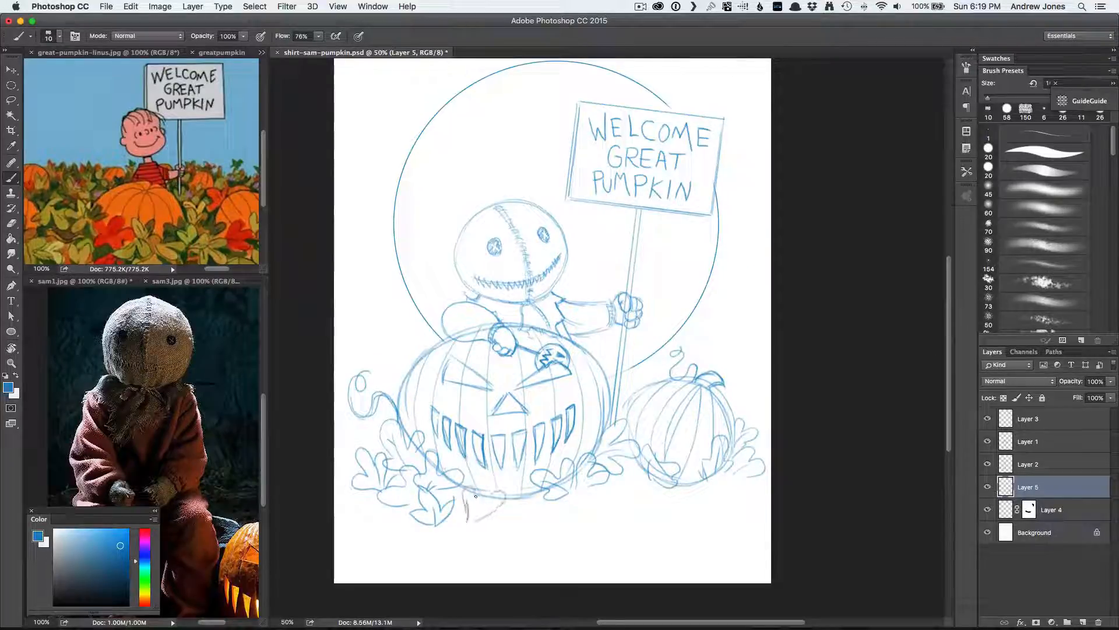
left_click_drag(476, 496, 450, 495)
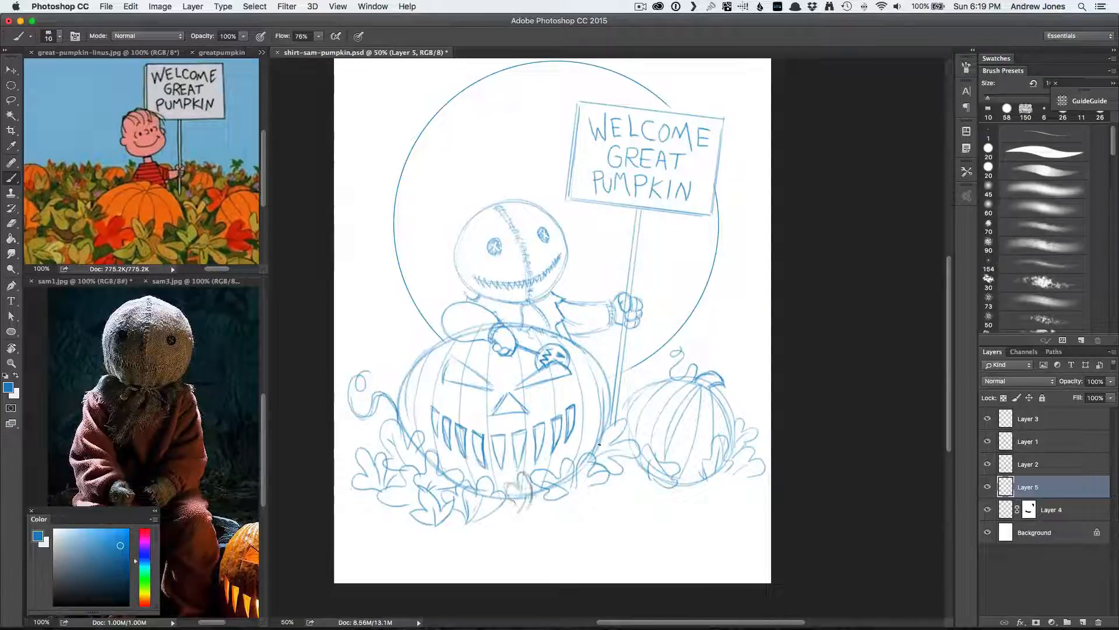
left_click_drag(646, 475, 688, 458)
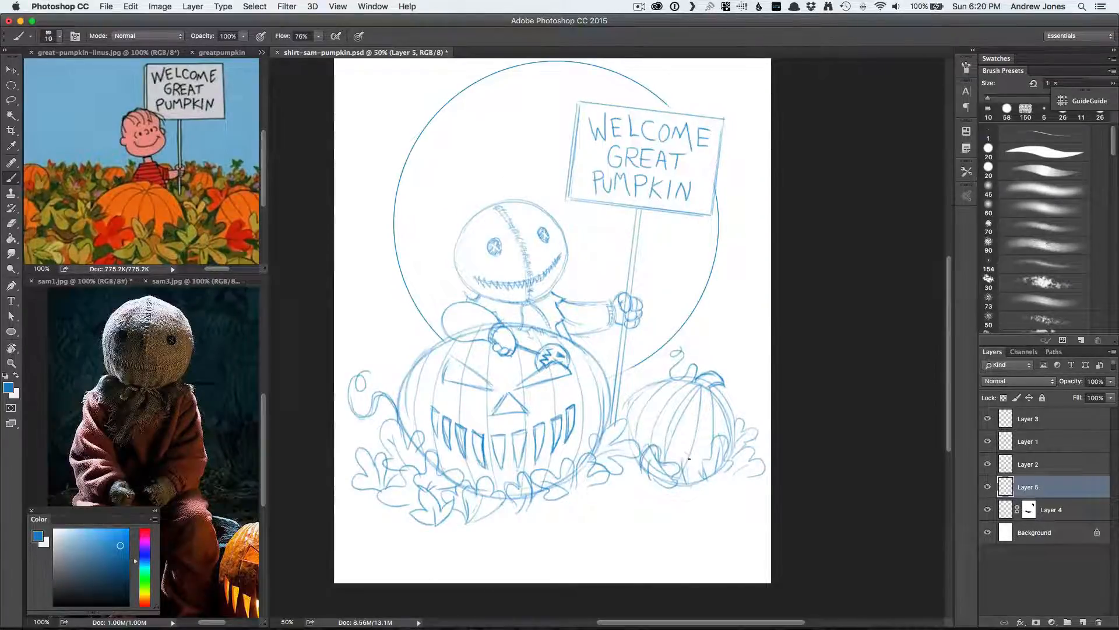
mouse_move(610, 459)
left_mouse_down()
mouse_move(617, 486)
mouse_move(637, 483)
mouse_move(574, 505)
mouse_move(613, 487)
mouse_move(573, 512)
left_mouse_up()
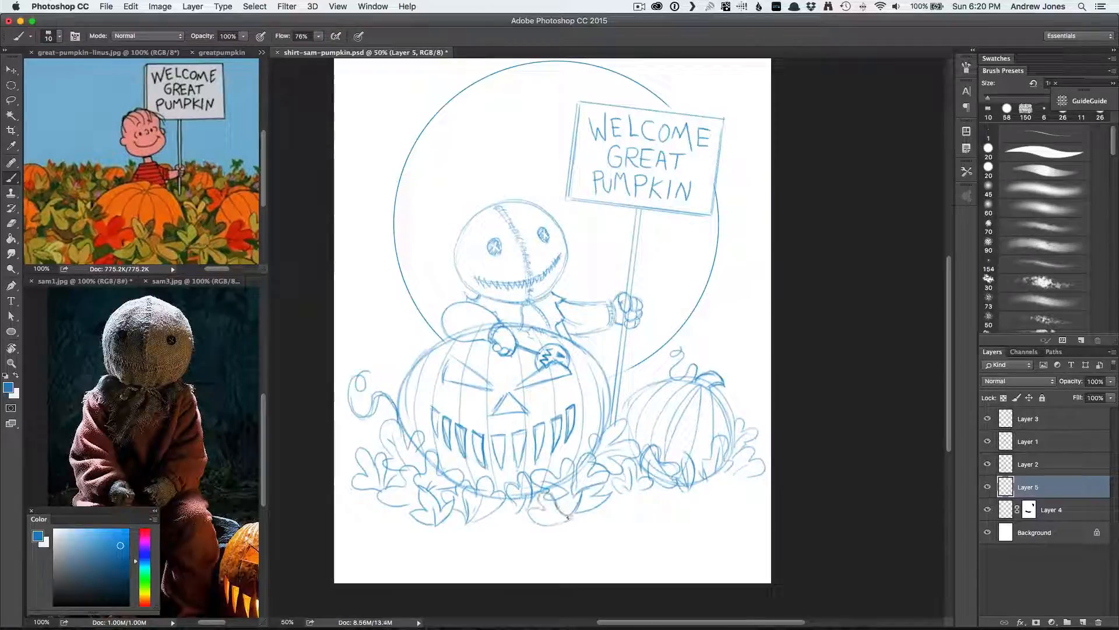
left_click_drag(495, 514, 494, 509)
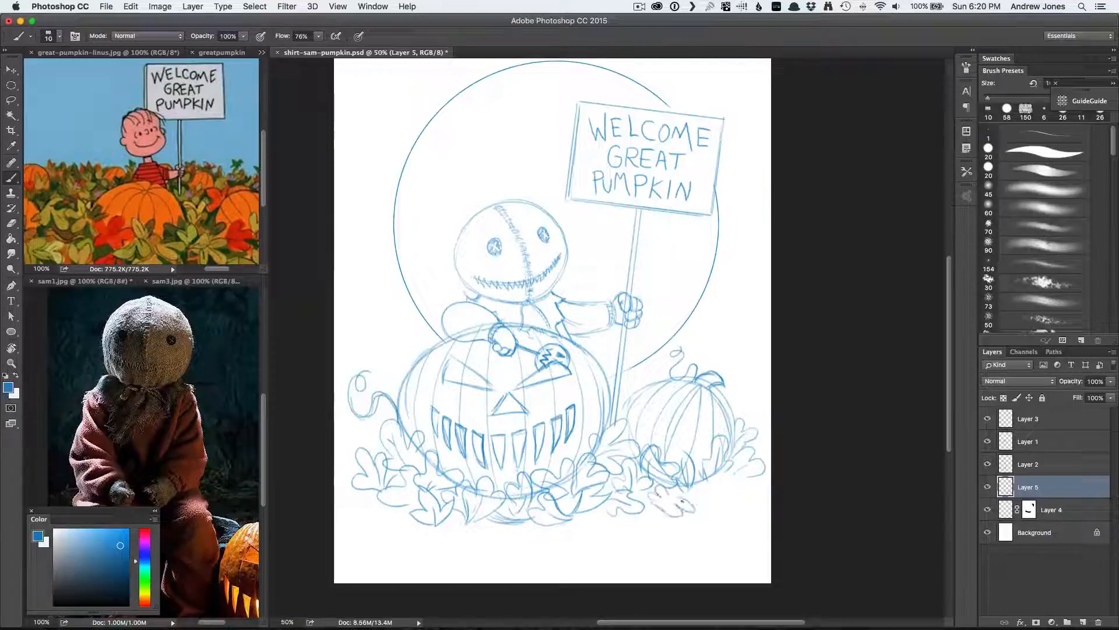
mouse_move(729, 471)
left_mouse_down()
mouse_move(711, 499)
mouse_move(703, 479)
mouse_move(721, 499)
mouse_move(748, 481)
left_mouse_up()
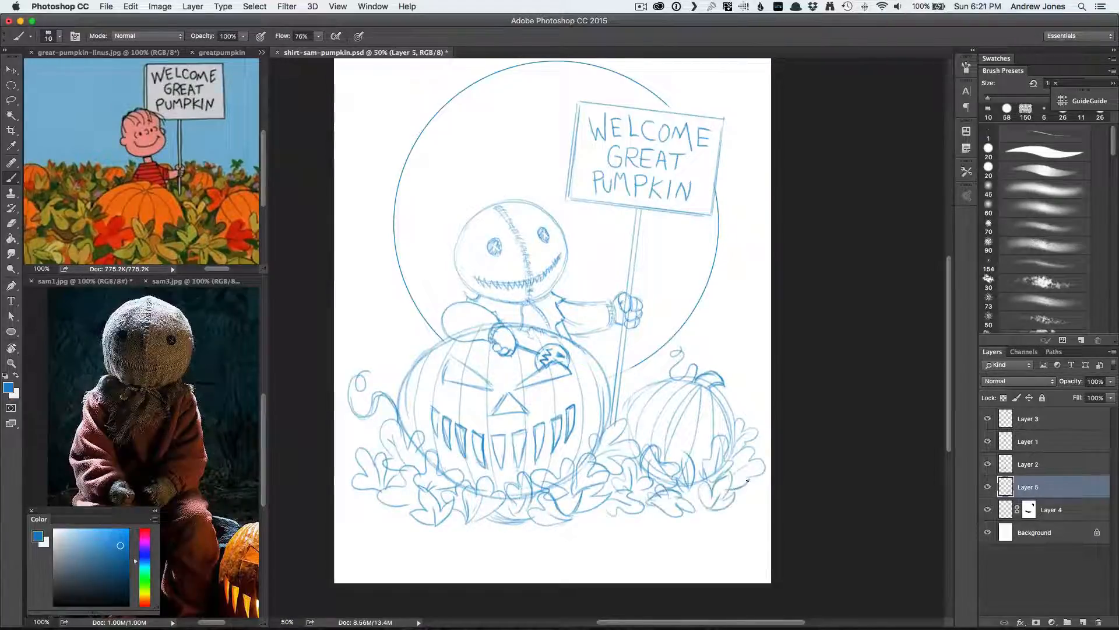
left_click_drag(582, 504, 593, 502)
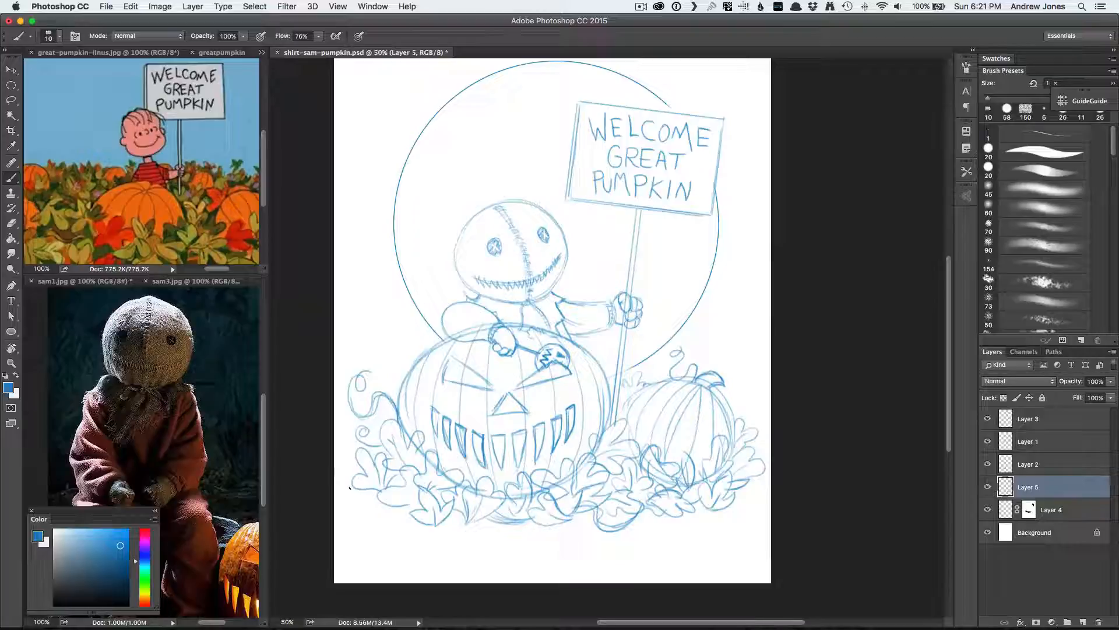
- Add a mask to Layer 2, hide the pumpkin lines crossing the arm and lollipop, and reselect the layer's artwork
left_click(1034, 464)
left_click(1036, 622)
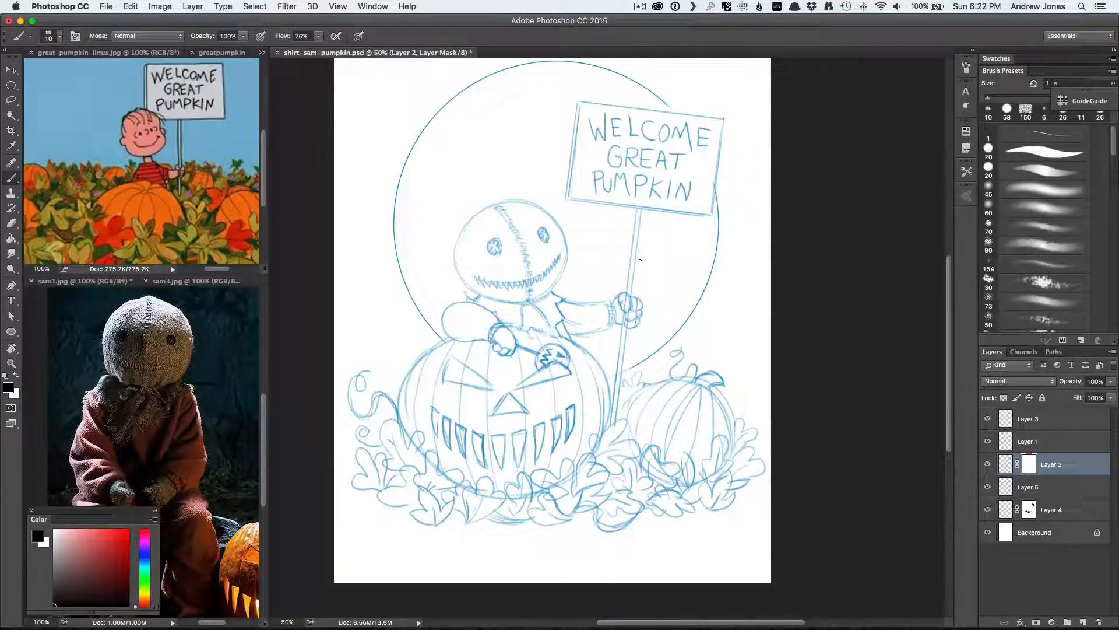
scroll(641, 259, "down", 3)
scroll(587, 336, "up", 3)
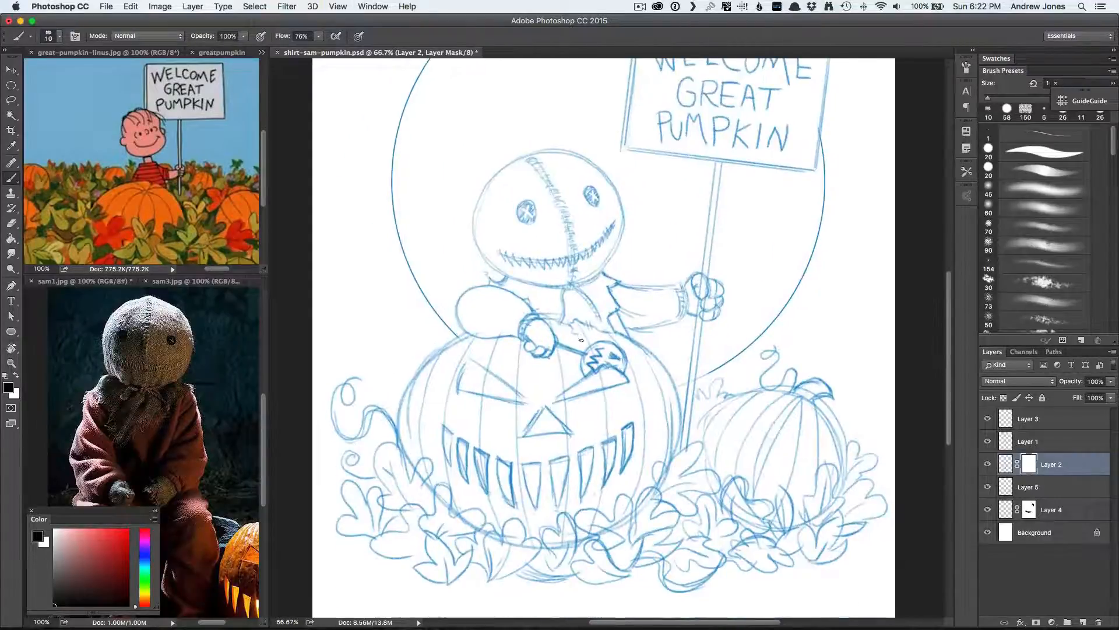
left_click_drag(204, 443, 111, 362)
left_click(988, 464)
left_click(987, 464)
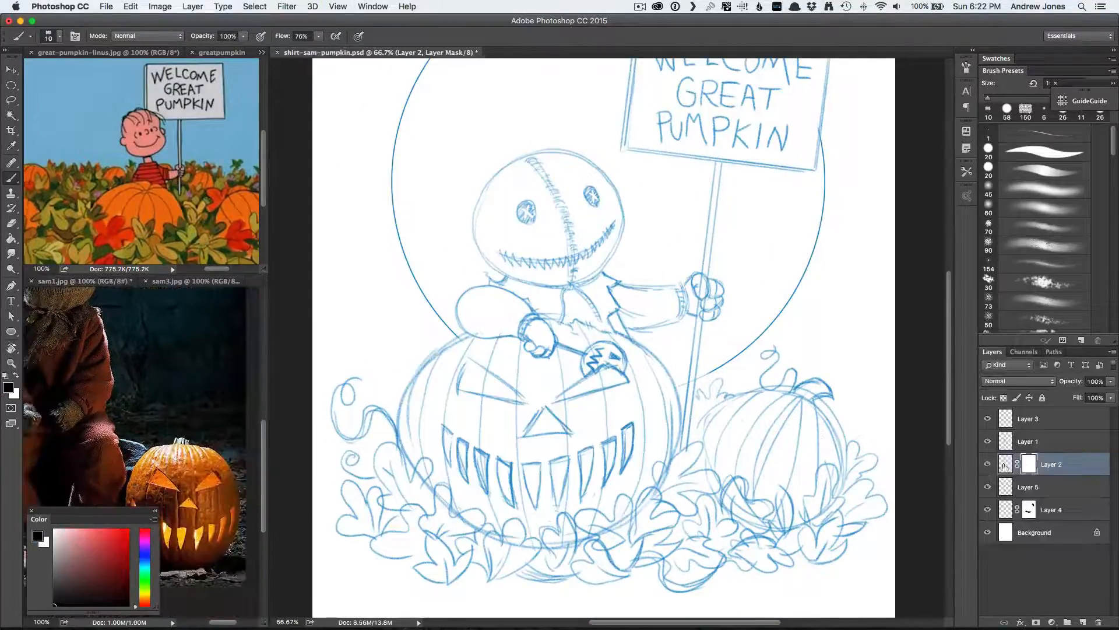
left_click(1005, 464)
- Lasso the big pumpkin's carved eyes and scale them slightly smaller and inward with Free Transform
key("l")
mouse_move(590, 358)
left_mouse_down()
mouse_move(549, 408)
mouse_move(591, 356)
left_mouse_up()
mouse_move(538, 392)
left_mouse_down()
mouse_move(491, 411)
mouse_move(536, 407)
left_mouse_up()
mouse_move(545, 401)
left_mouse_down()
mouse_move(576, 425)
mouse_move(548, 403)
left_mouse_up()
mouse_move(554, 415)
left_mouse_down()
mouse_move(515, 434)
mouse_move(545, 411)
left_mouse_up()
key("super+t")
key("Escape")
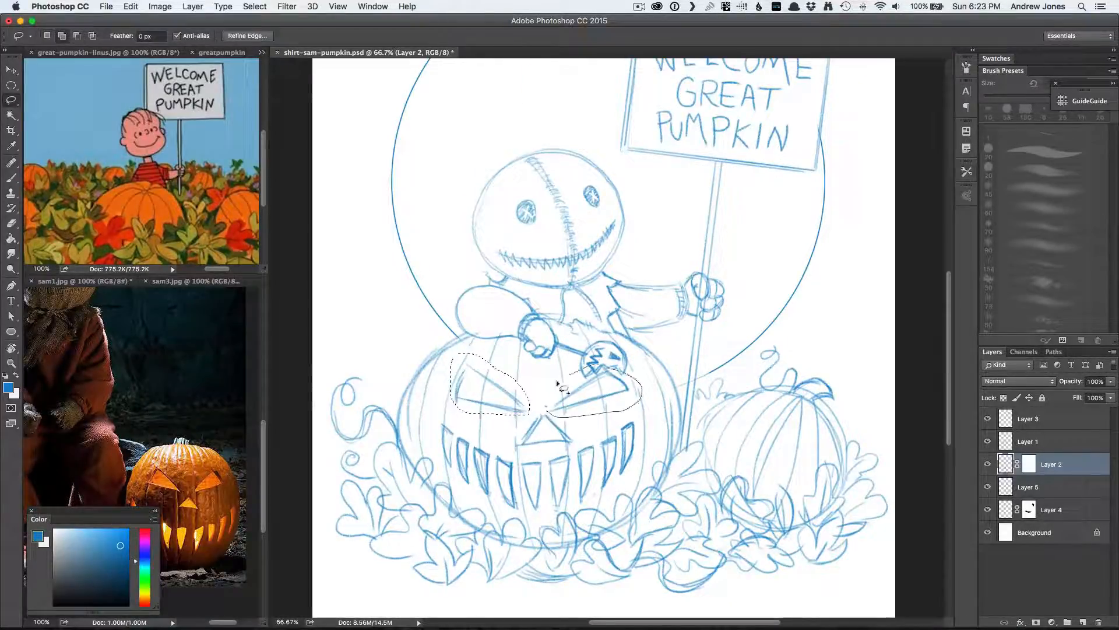
key("super+t")
mouse_move(640, 385)
left_mouse_down()
mouse_move(542, 418)
mouse_move(578, 417)
left_mouse_up()
key("Return")
key("super+t")
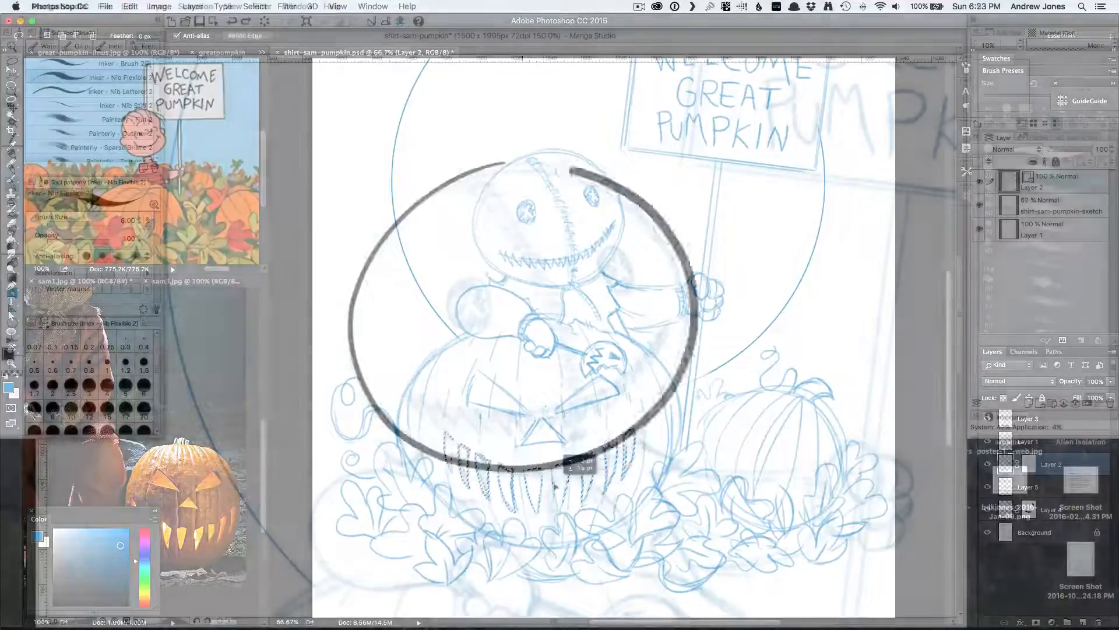
- Switch to Manga Studio and ink the head's outline over the sketch with Inker - Nib Flexible 2 at brush size 8
mouse_move(478, 169)
left_mouse_down()
mouse_move(600, 463)
mouse_move(604, 168)
left_mouse_up()
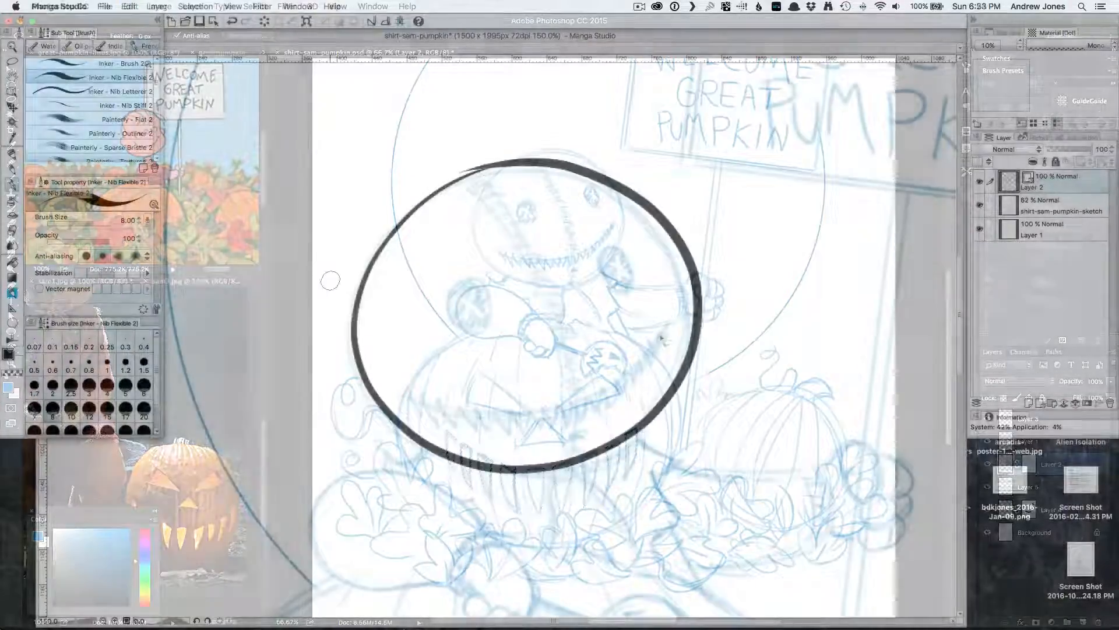
scroll(415, 274, "up", 5)
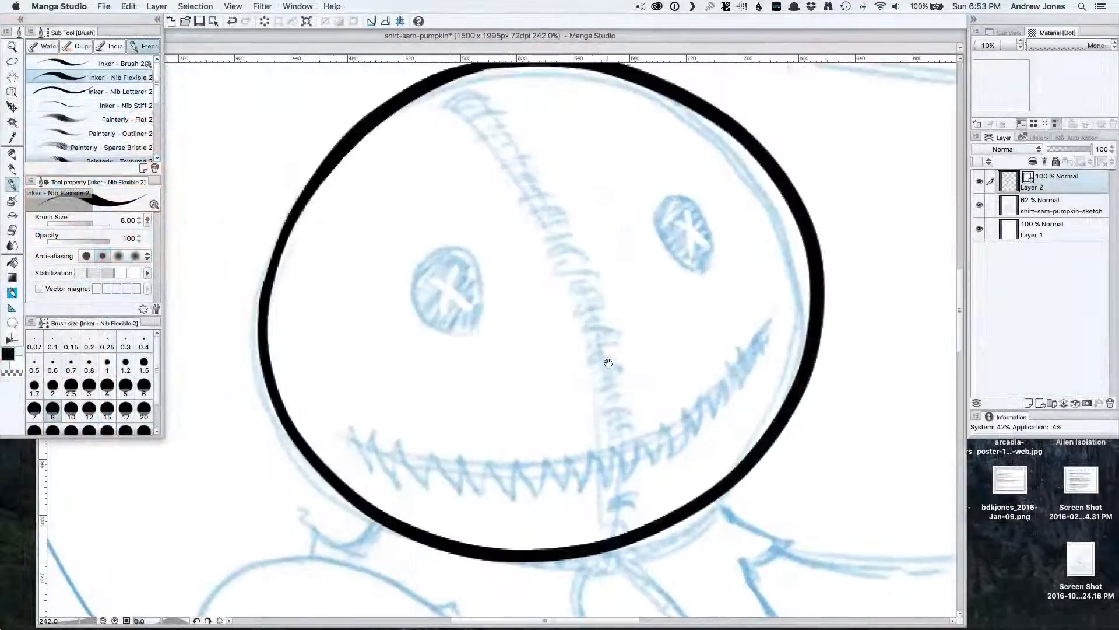
key("super+z")
- Set the brush size to 6 and ink the outlines of the two button eyes
key("bracketleft")
key("bracketleft")
mouse_move(416, 275)
left_mouse_down()
mouse_move(470, 336)
mouse_move(425, 324)
left_mouse_up()
key("super+z")
left_click_drag(422, 255, 426, 289)
key("super+z")
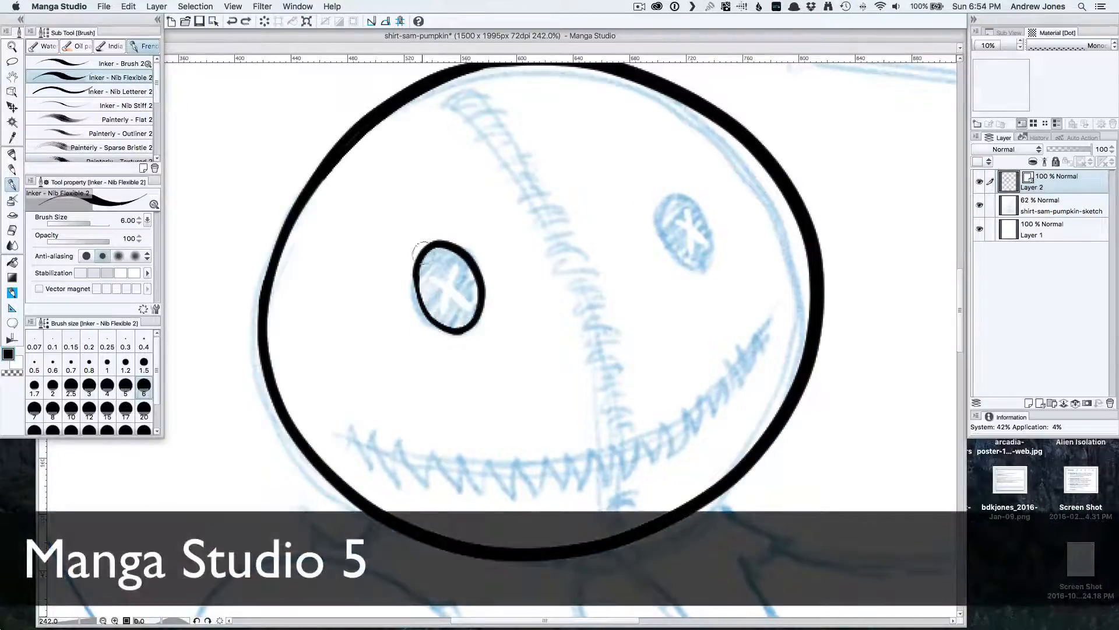
mouse_move(430, 241)
left_mouse_down()
mouse_move(410, 265)
mouse_move(487, 294)
mouse_move(444, 331)
left_mouse_up()
key("super+z")
key("super+z")
left_click_drag(660, 228, 691, 270)
left_click_drag(662, 318, 598, 296)
- Set the drawing colour to black and ink the zigzag stitches of the mouth and the head's seam
double_click(9, 354)
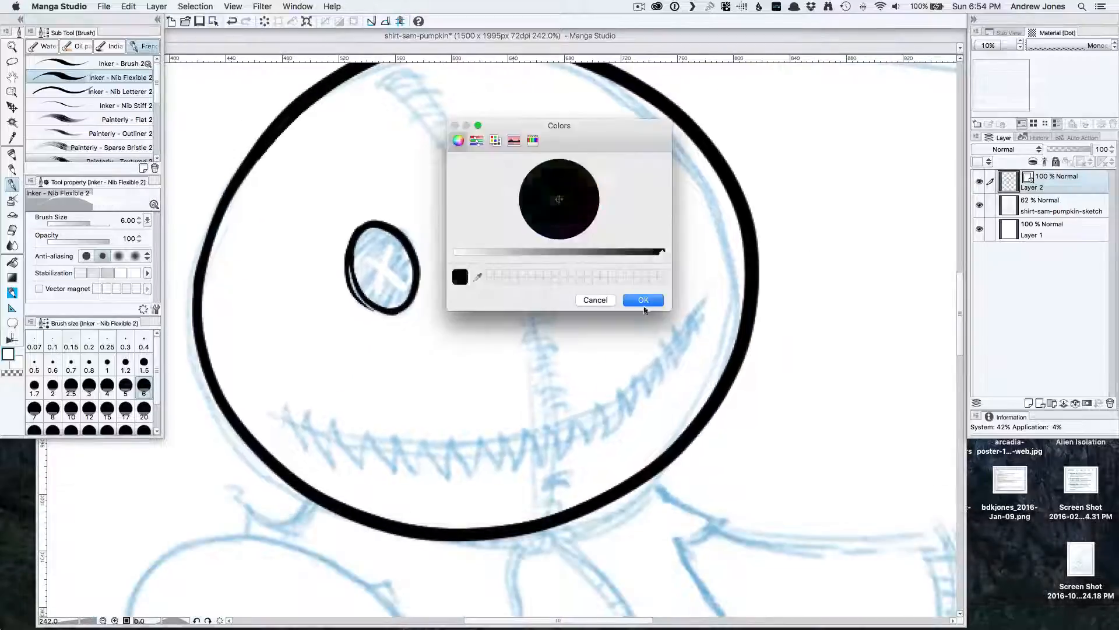
left_click(643, 300)
left_click_drag(585, 344, 581, 311)
mouse_move(279, 378)
left_mouse_down()
mouse_move(331, 428)
mouse_move(371, 432)
mouse_move(373, 422)
mouse_move(415, 438)
mouse_move(467, 418)
mouse_move(439, 447)
mouse_move(491, 435)
mouse_move(506, 418)
mouse_move(525, 416)
mouse_move(524, 427)
mouse_move(559, 382)
mouse_move(565, 418)
mouse_move(596, 403)
mouse_move(637, 332)
mouse_move(648, 355)
mouse_move(667, 316)
mouse_move(653, 356)
mouse_move(686, 310)
mouse_move(686, 286)
mouse_move(279, 405)
left_mouse_up()
mouse_move(563, 434)
left_mouse_down()
mouse_move(534, 449)
mouse_move(565, 466)
mouse_move(548, 481)
mouse_move(554, 371)
mouse_move(484, 236)
mouse_move(493, 186)
mouse_move(408, 108)
mouse_move(444, 94)
left_mouse_up()
scroll(649, 270, "up", 3)
key("super+minus")
- Ink the back of the hand and the curled fingers that hold the lollipop
mouse_move(662, 416)
left_mouse_down("space")
mouse_move(614, 444)
mouse_move(689, 163)
left_mouse_up("space")
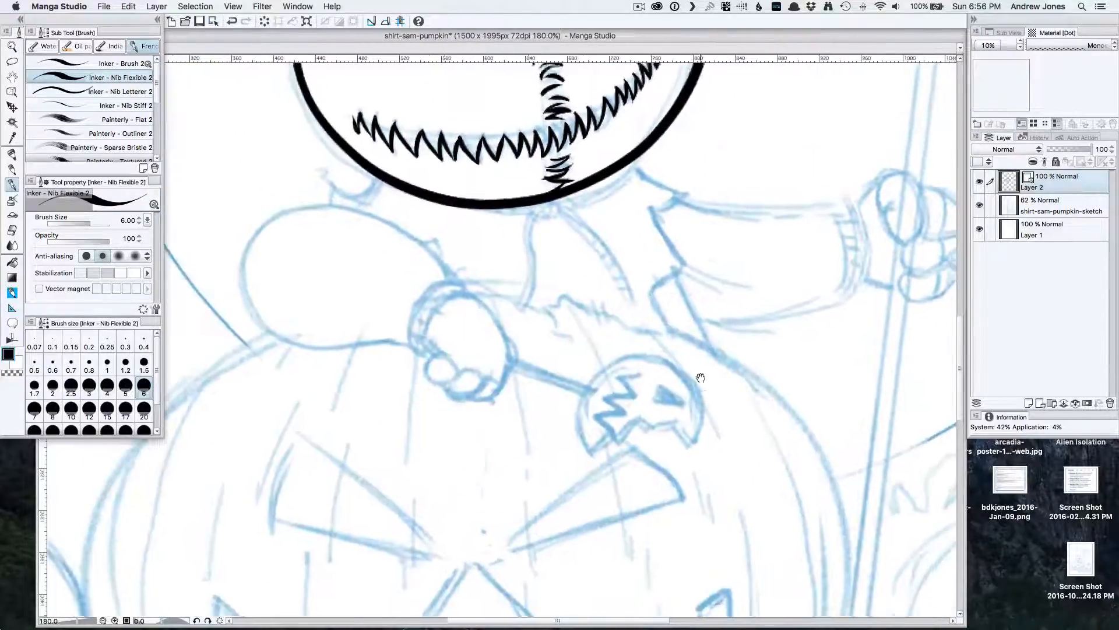
key("super+plus")
left_click_drag(567, 414, 641, 375, "space")
left_click_drag(461, 283, 530, 220)
mouse_move(523, 218)
left_mouse_down()
mouse_move(573, 270)
mouse_move(581, 310)
left_mouse_up()
key("super+z")
left_click_drag(572, 304, 517, 364)
mouse_move(546, 328)
left_mouse_down()
mouse_move(483, 343)
mouse_move(474, 302)
left_mouse_up()
mouse_move(478, 301)
left_mouse_down()
mouse_move(472, 273)
mouse_move(502, 329)
left_mouse_up()
key("super+z")
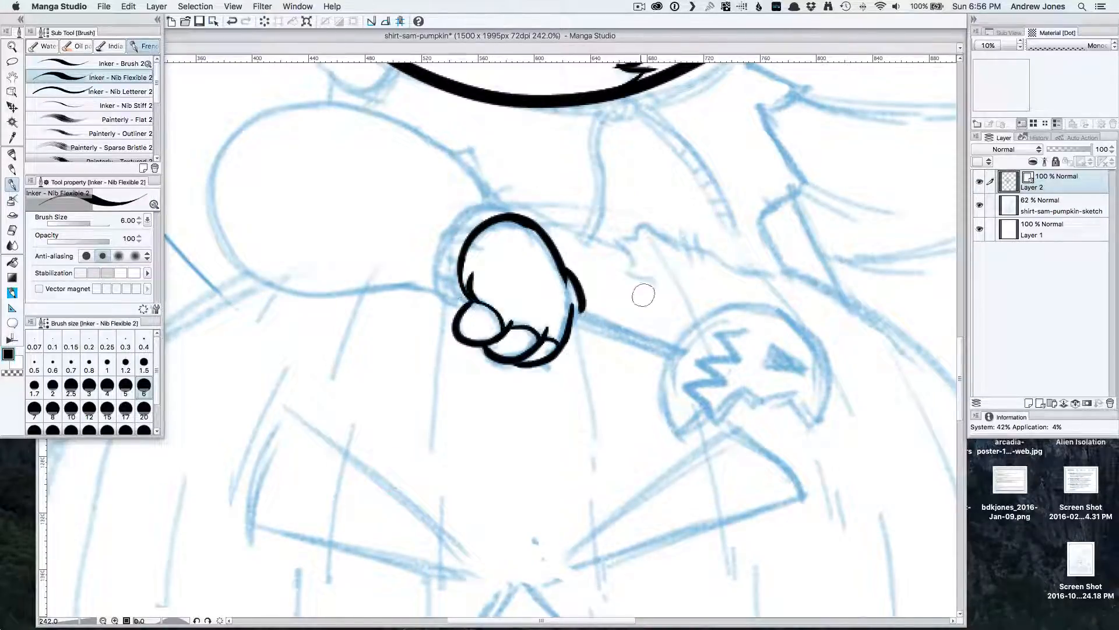
- Ink the ribbed cuff around the wrist of the lollipop hand
mouse_move(505, 212)
left_mouse_down()
mouse_move(449, 222)
mouse_move(467, 307)
left_mouse_up()
key("super+z")
left_click_drag(480, 208, 488, 219)
mouse_move(464, 215)
left_mouse_down()
mouse_move(476, 226)
mouse_move(464, 239)
left_mouse_up()
left_click_drag(435, 249, 457, 251)
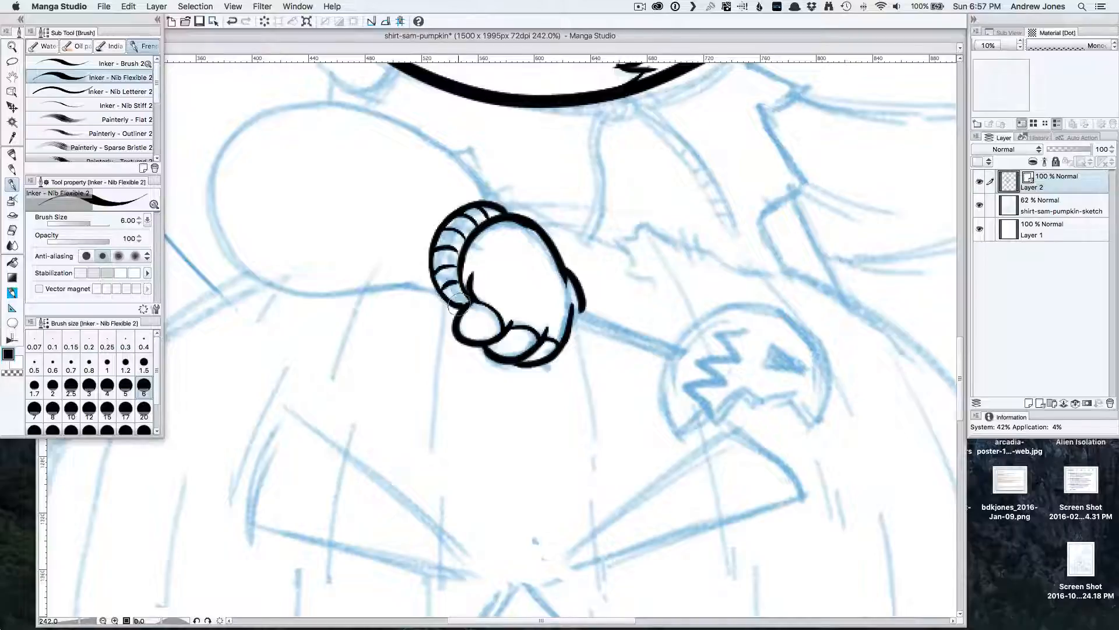
- Ink the rounded sleeve of the lollipop arm at brush size 8, and return the brush to size 6
left_click_drag(515, 274, 637, 355)
key("super+z")
mouse_move(610, 276)
left_mouse_down()
mouse_move(334, 315)
mouse_move(606, 274)
mouse_move(460, 373)
mouse_move(563, 376)
left_mouse_up()
key("bracketright")
key("bracketright")
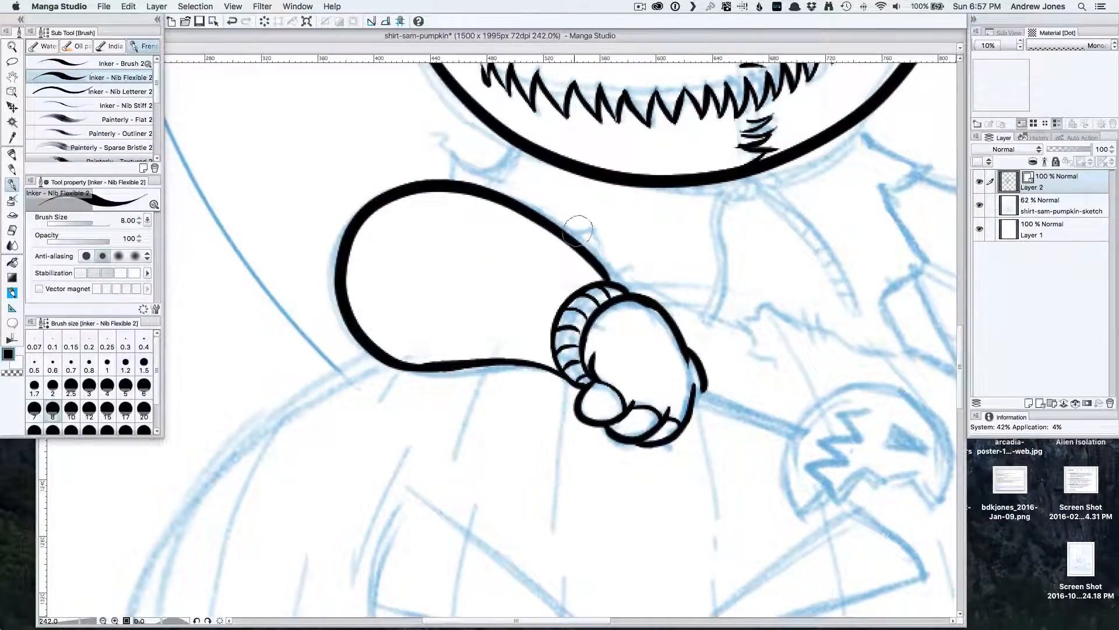
key("bracketleft")
key("bracketleft")
mouse_move(951, 425)
left_mouse_down()
mouse_move(709, 347)
mouse_move(641, 336)
mouse_move(639, 347)
mouse_move(639, 315)
mouse_move(718, 363)
left_mouse_up()
key("super+minus")
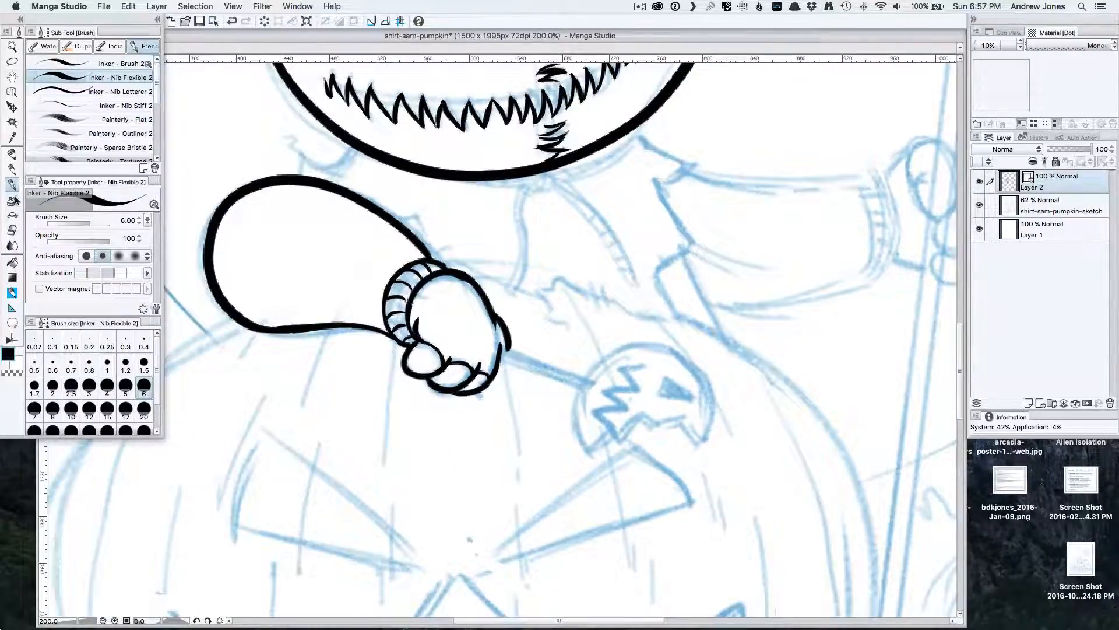
left_click(12, 106)
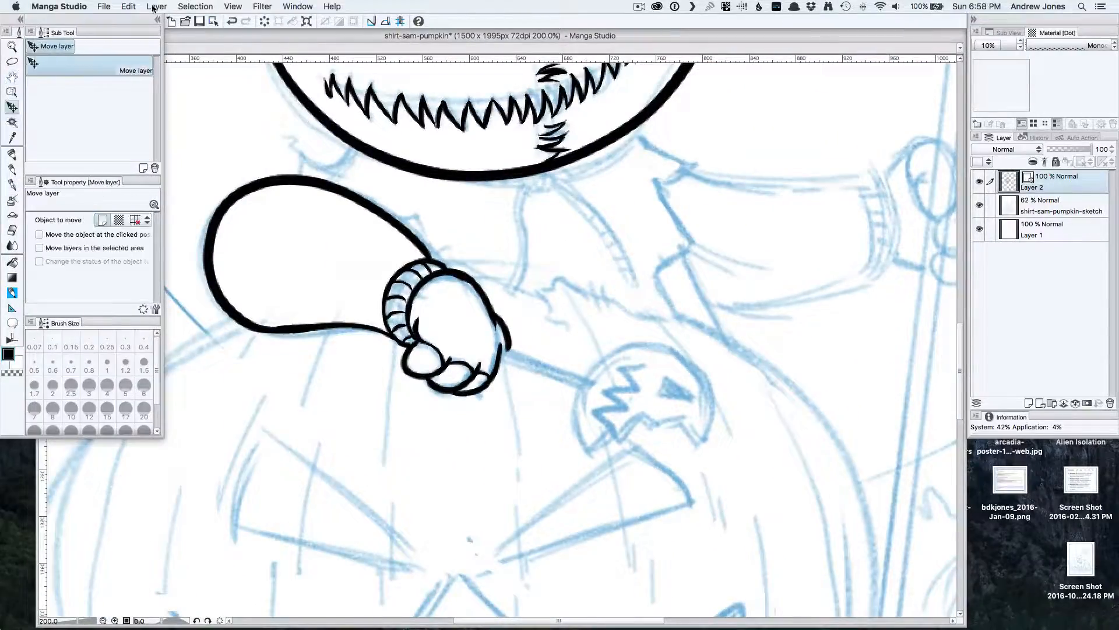
left_click(262, 7)
mouse_move(235, 7)
key("Escape")
- Rotate the canvas so the lollipop stands upright and ink its round outline with the jagged, bitten edge
key("minus")
key("minus")
key("minus")
key("minus")
key("minus")
key("minus")
key("minus")
left_click_drag(561, 277, 565, 372)
scroll(565, 373, "up", 3)
key("b")
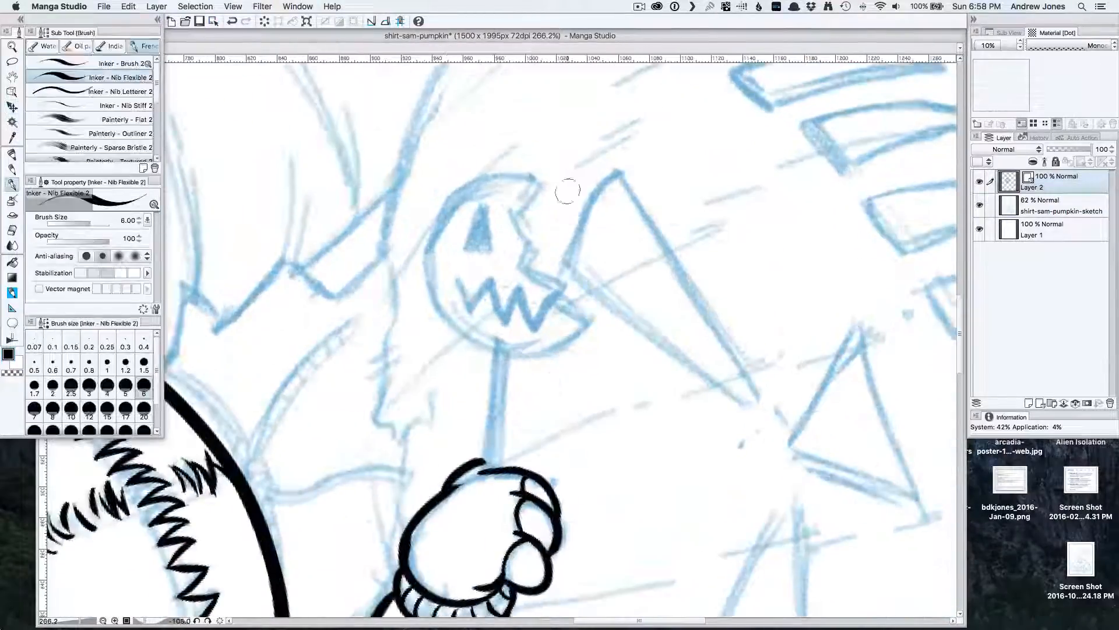
left_click_drag(533, 177, 514, 211)
mouse_move(534, 177)
left_mouse_down()
mouse_move(601, 327)
mouse_move(518, 260)
mouse_move(514, 213)
mouse_move(523, 218)
mouse_move(542, 189)
left_mouse_up()
key("super+z")
key("super+z")
key("super+z")
left_click_drag(539, 253, 528, 265)
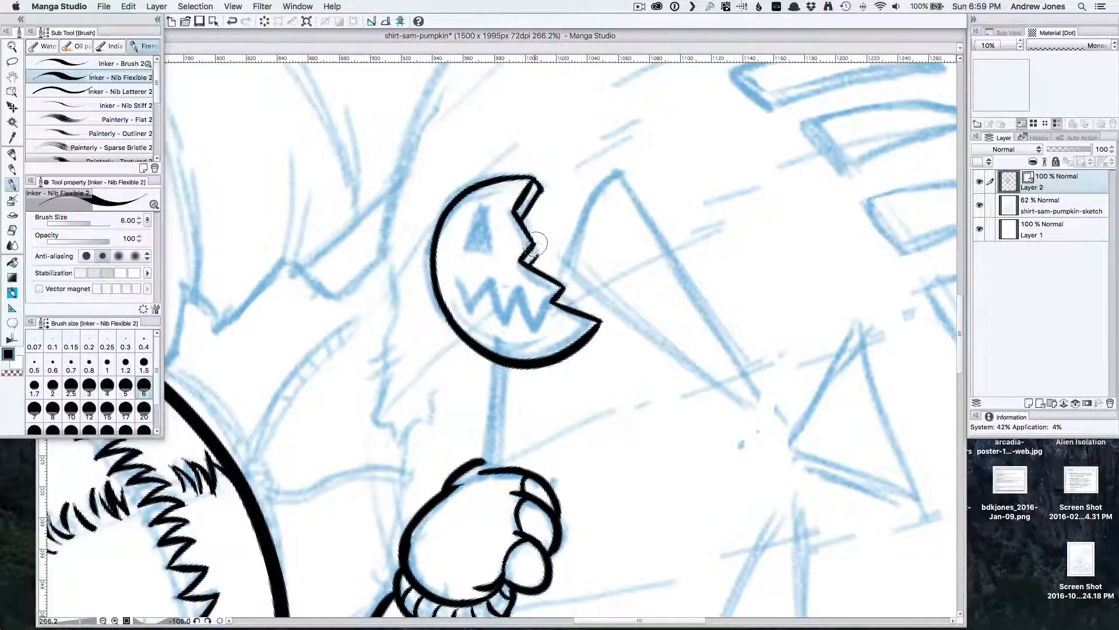
- Ink the lollipop's triangular eye and zigzag mouth, and draw its stick down to the hand
mouse_move(484, 205)
left_mouse_down()
mouse_move(470, 252)
mouse_move(484, 207)
left_mouse_up()
mouse_move(461, 278)
left_mouse_down()
mouse_move(466, 292)
mouse_move(545, 330)
mouse_move(577, 301)
left_mouse_up()
left_click_drag(496, 362, 484, 470)
key("super+z")
left_click_drag(505, 366, 499, 471)
key("super+z")
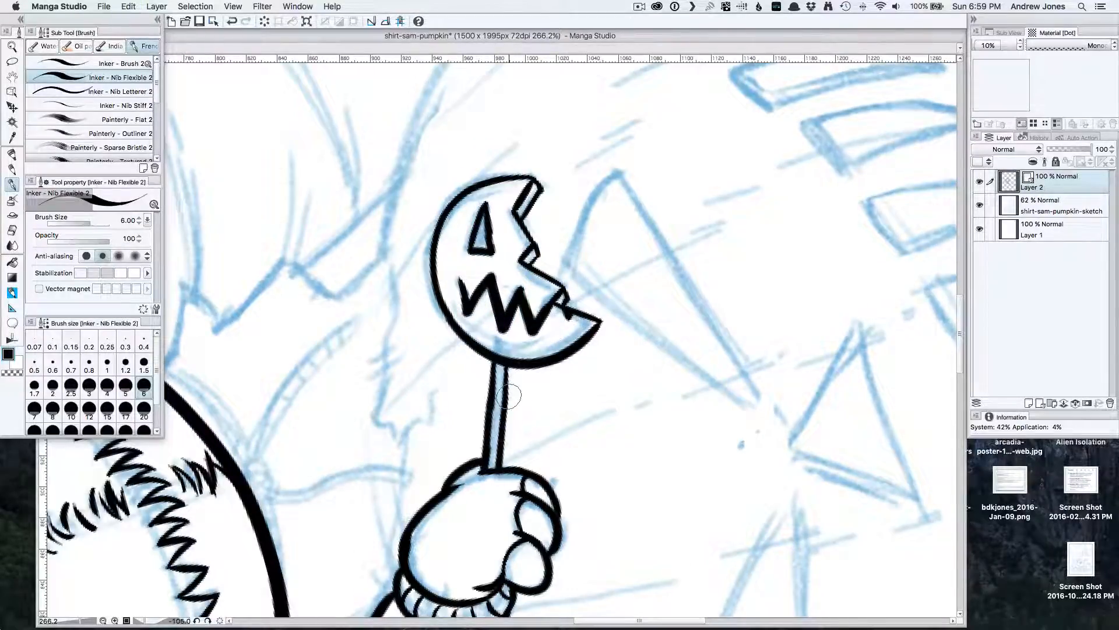
- Rotate the canvas back to its upright orientation and save the drawing
key("minus")
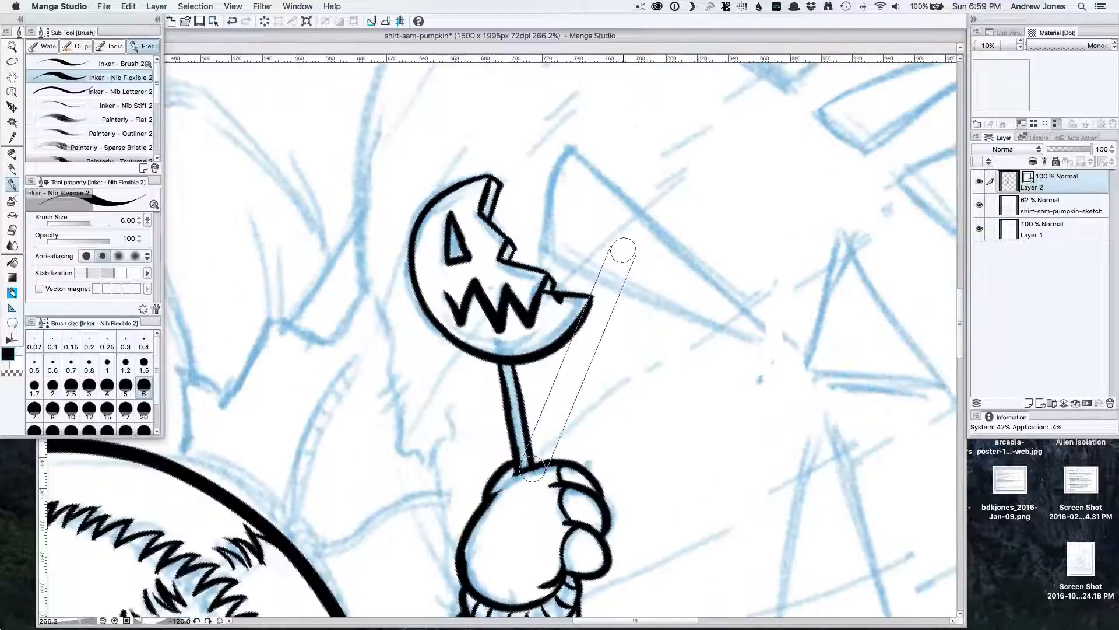
scroll(623, 251, "down", 3)
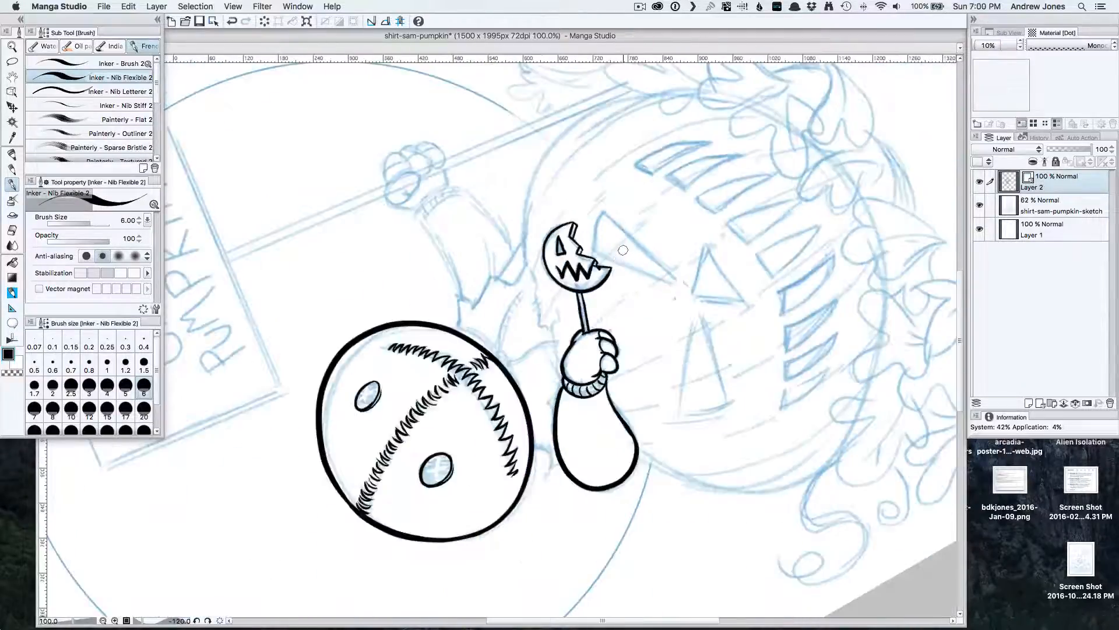
key("minus")
key("minus")
key("minus")
key("minus")
key("minus")
key("minus")
key("minus")
key("minus")
key("minus")
key("minus")
key("minus")
key("minus")
key("minus")
key("minus")
key("minus")
key("minus")
key("super+s")
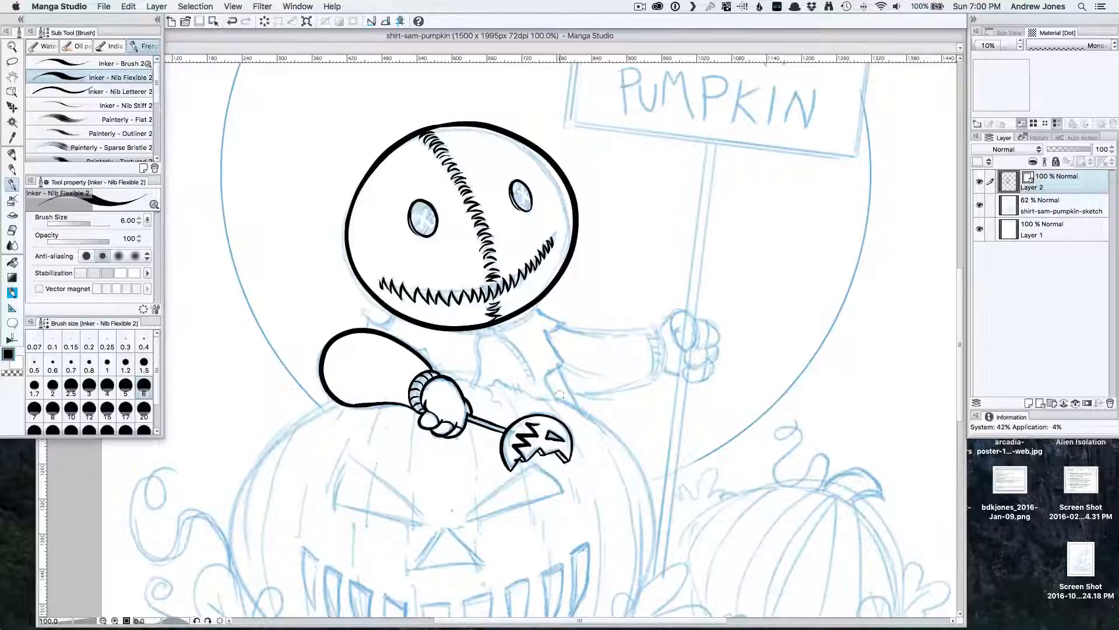
- Add a new vector layer above Layer 2 and ink the frayed cloth between Sam's head and the lollipop arm
scroll(586, 361, "up", 4)
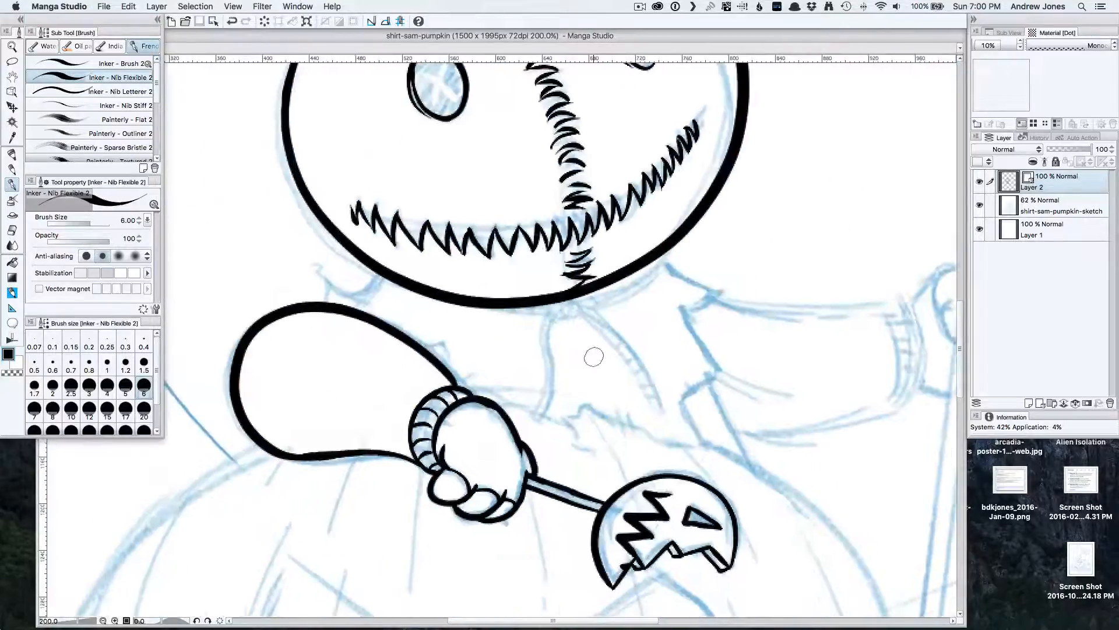
key("super+shift+n")
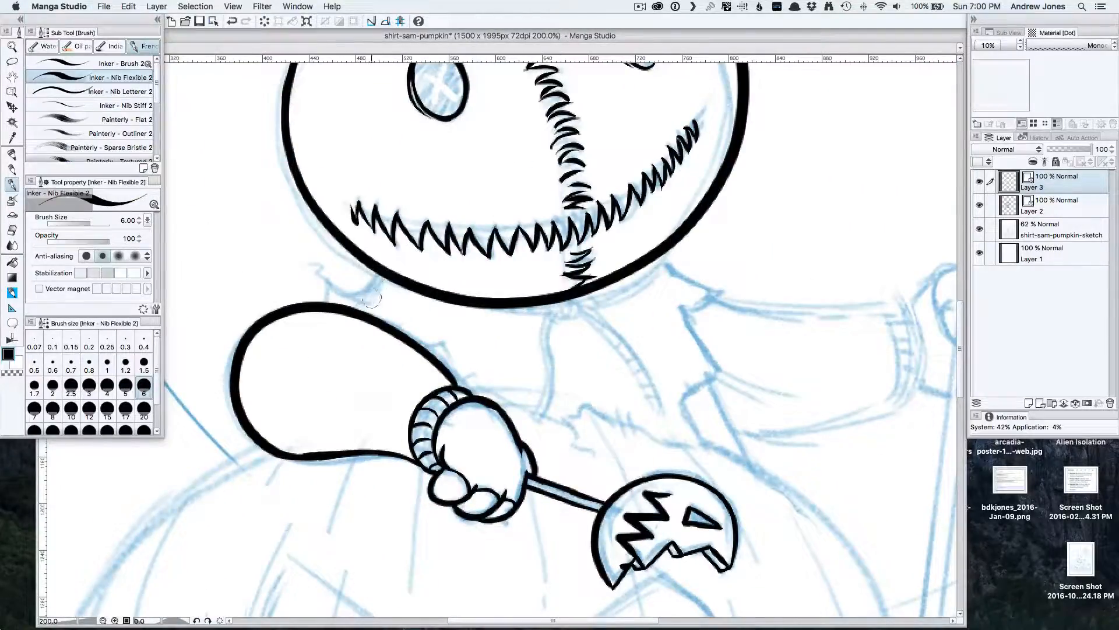
key("super+z")
mouse_move(372, 299)
left_mouse_down()
mouse_move(327, 272)
mouse_move(381, 304)
left_mouse_up()
mouse_move(328, 273)
left_mouse_down()
mouse_move(327, 302)
mouse_move(296, 248)
left_mouse_up()
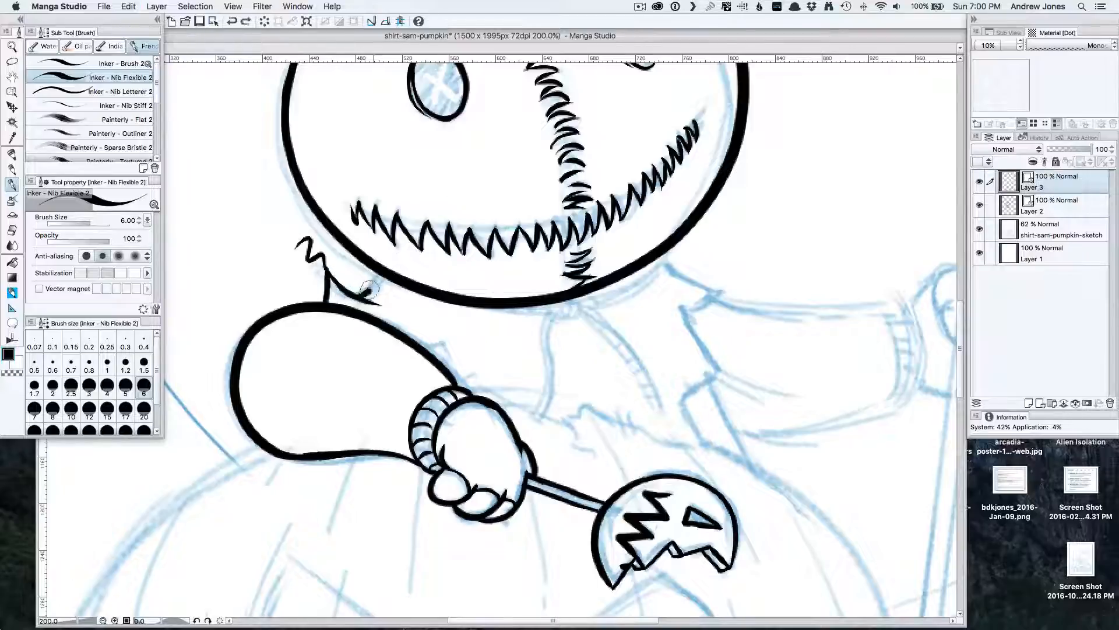
left_click_drag(370, 288, 384, 275)
left_click_drag(629, 441, 555, 415)
left_click_drag(237, 257, 249, 267)
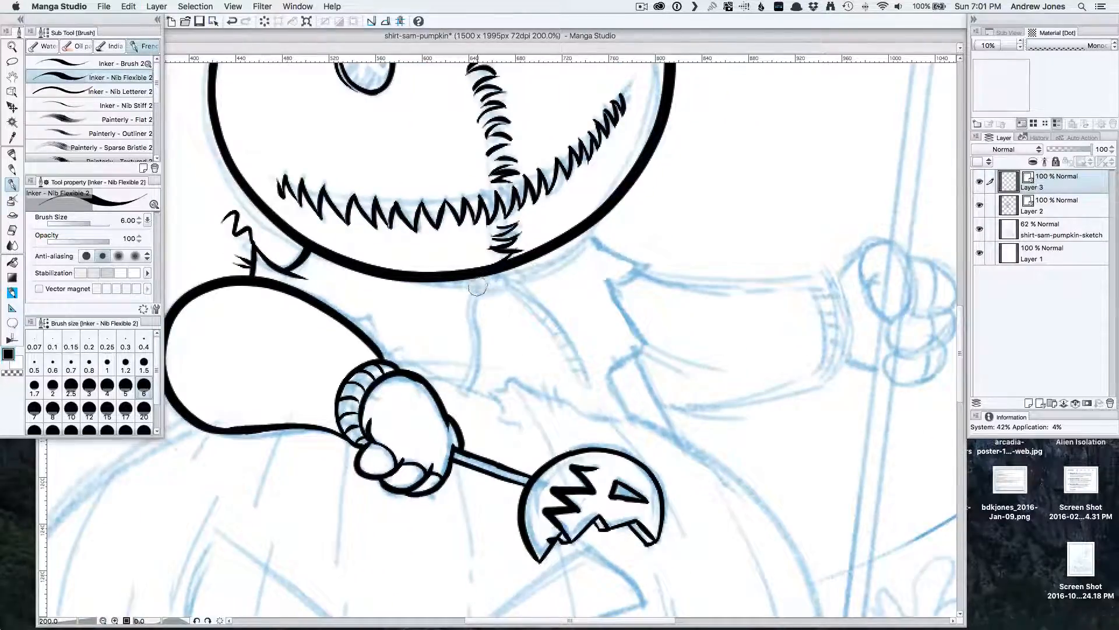
- Ink the two dangling cords hanging from Sam's neck, with banded segments and a frayed end
left_click_drag(481, 276, 469, 392)
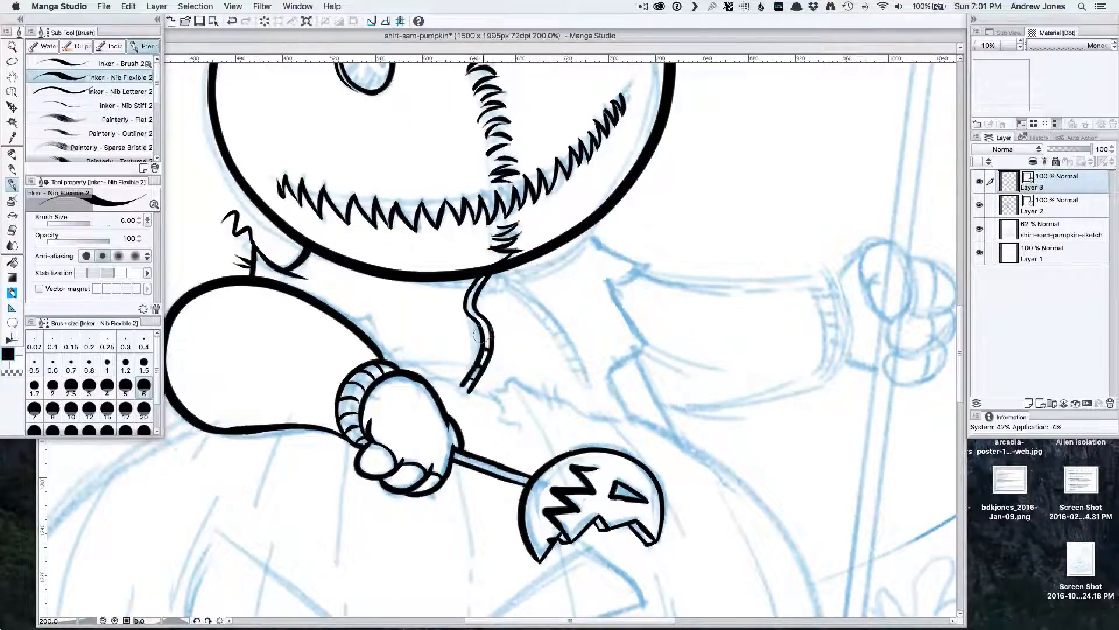
mouse_move(478, 334)
left_mouse_down()
mouse_move(492, 277)
mouse_move(594, 385)
left_mouse_up()
key("super+z")
left_click_drag(510, 283, 607, 384)
key("super+z")
left_click_drag(596, 382, 612, 402)
- Ink the banded rope collar curving around the underside of Sam's head
left_click_drag(595, 225, 511, 283)
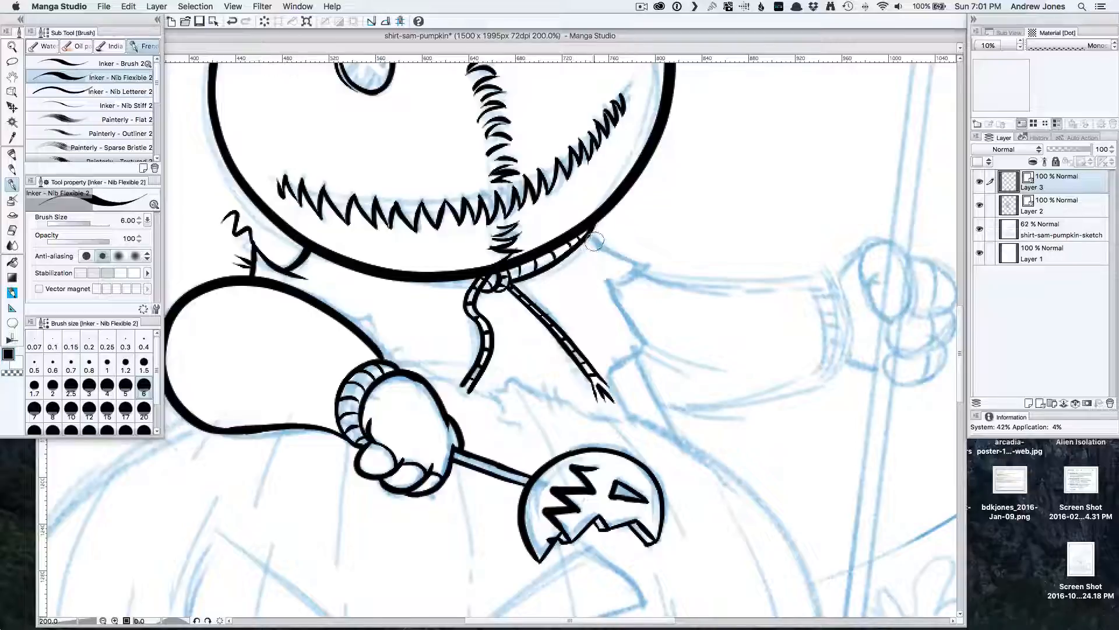
left_click_drag(593, 230, 515, 286)
left_click_drag(413, 282, 471, 289)
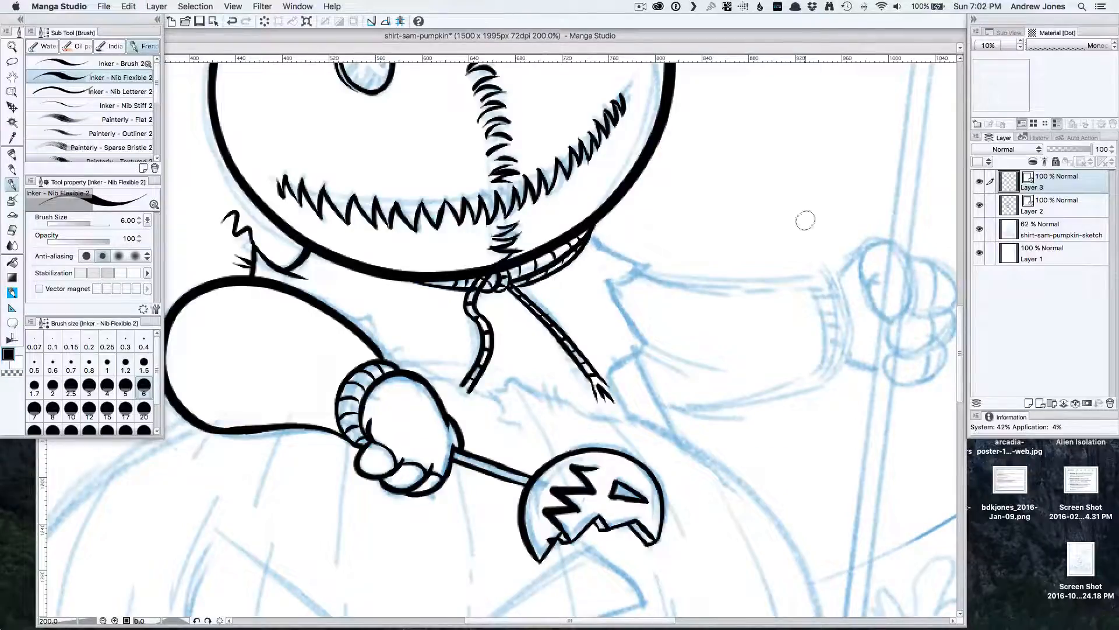
- Ink the jagged, torn edge of Sam's burlap top from the lollipop arm around to the sign arm's shoulder
mouse_move(355, 324)
left_mouse_down()
mouse_move(405, 343)
mouse_move(461, 393)
mouse_move(534, 429)
left_mouse_up()
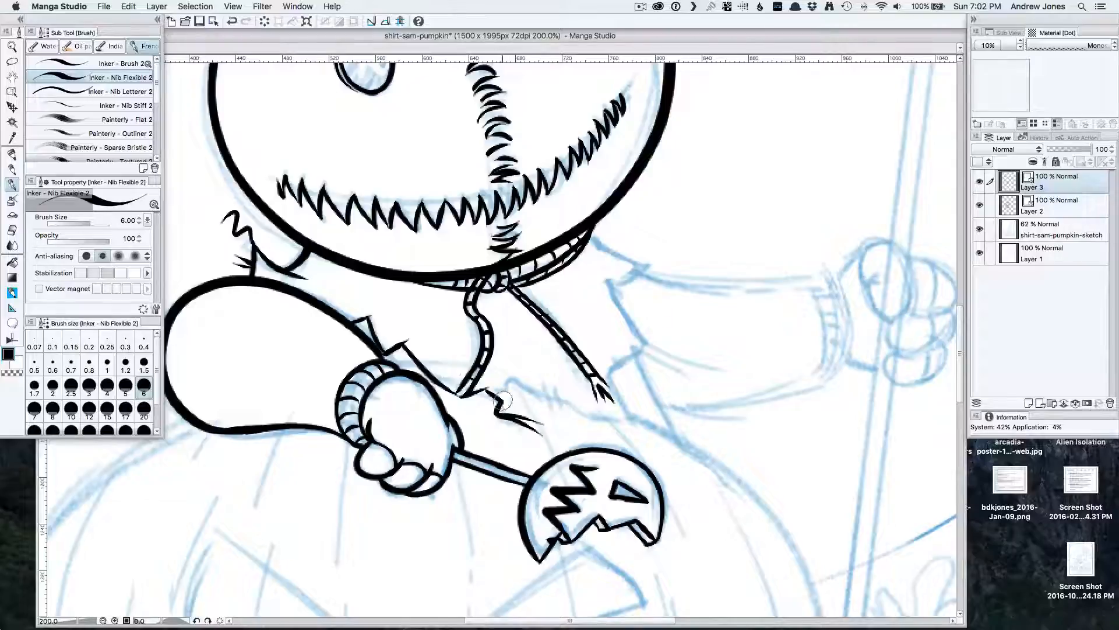
mouse_move(520, 378)
left_mouse_down()
mouse_move(609, 421)
mouse_move(606, 284)
mouse_move(649, 262)
left_mouse_up()
left_click_drag(591, 236, 678, 252)
left_click_drag(604, 251, 612, 239)
key("super+z")
mouse_move(619, 346)
left_mouse_down()
mouse_move(593, 305)
mouse_move(605, 311)
left_mouse_up()
left_click_drag(613, 323, 598, 321)
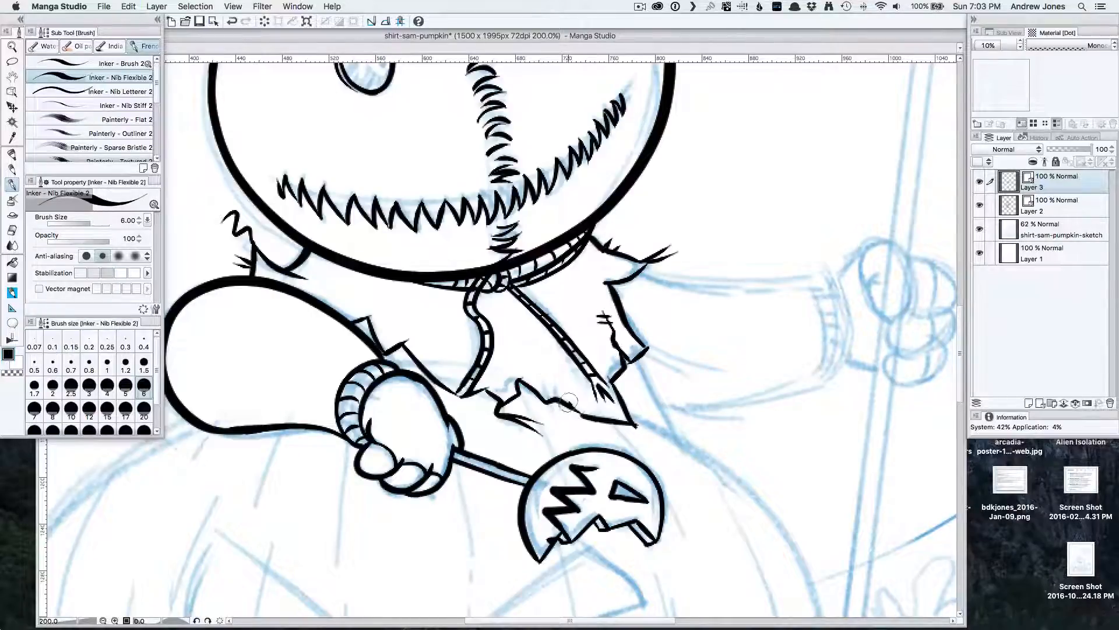
- Ink the rips and small stitches on the burlap top, and draw the body's side line down to the pumpkin
left_click_drag(532, 343, 559, 399)
left_click_drag(382, 350, 446, 322)
left_click_drag(369, 304, 397, 297)
left_click_drag(374, 309, 394, 303)
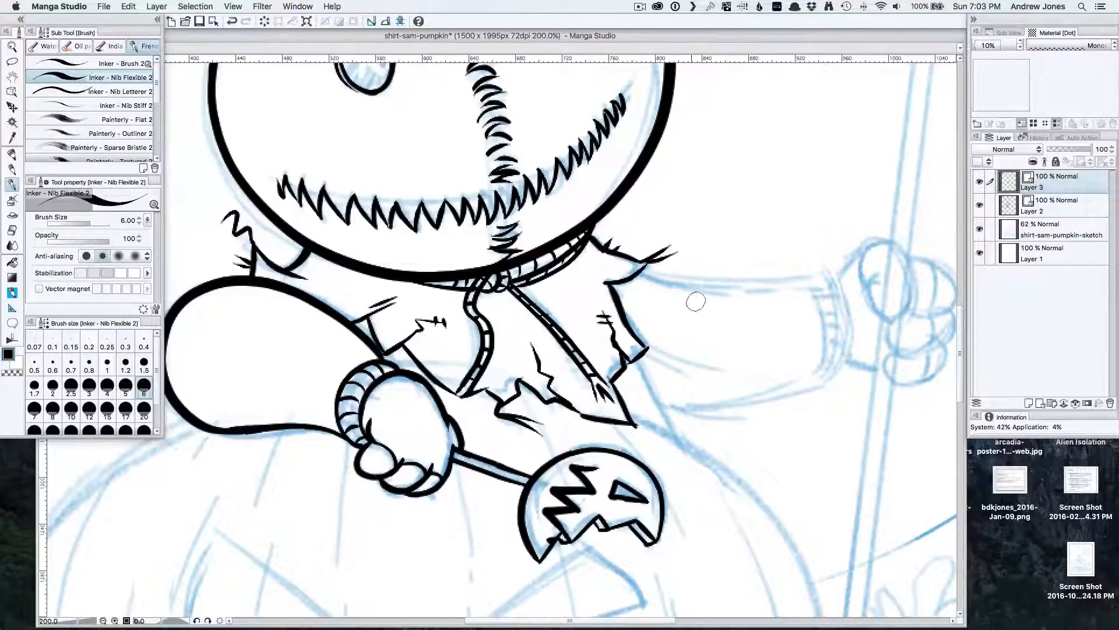
left_click_drag(527, 348, 541, 348)
left_click_drag(529, 352, 542, 351)
left_click_drag(636, 362, 674, 437)
key("super+z")
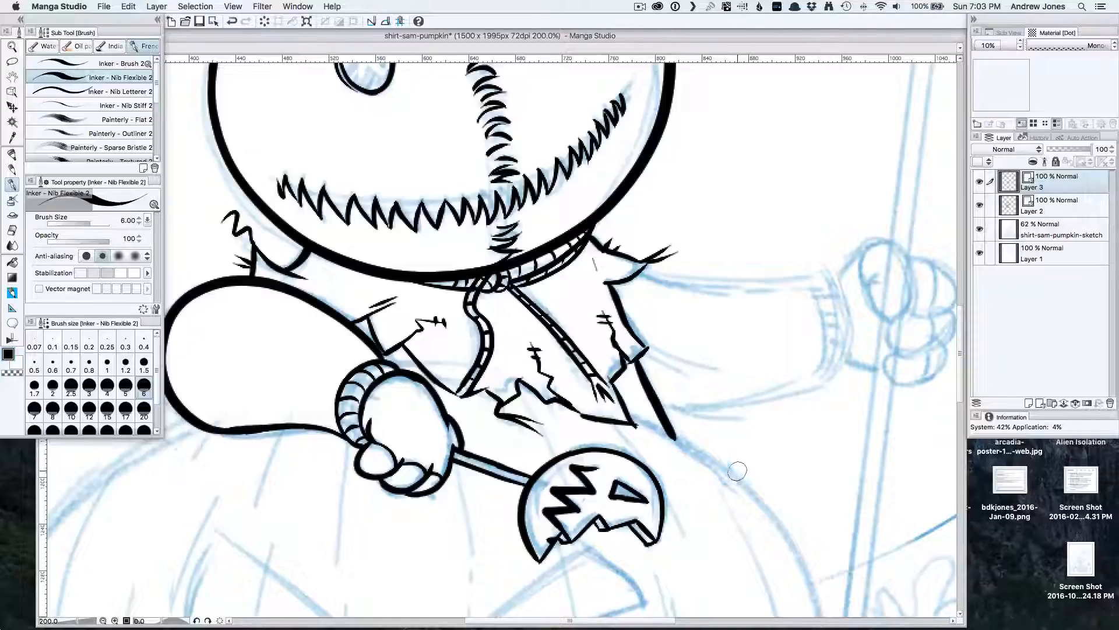
- Ink Sam's fist gripping the sign pole, with its thumb and curled fingers
left_click_drag(788, 382, 537, 396)
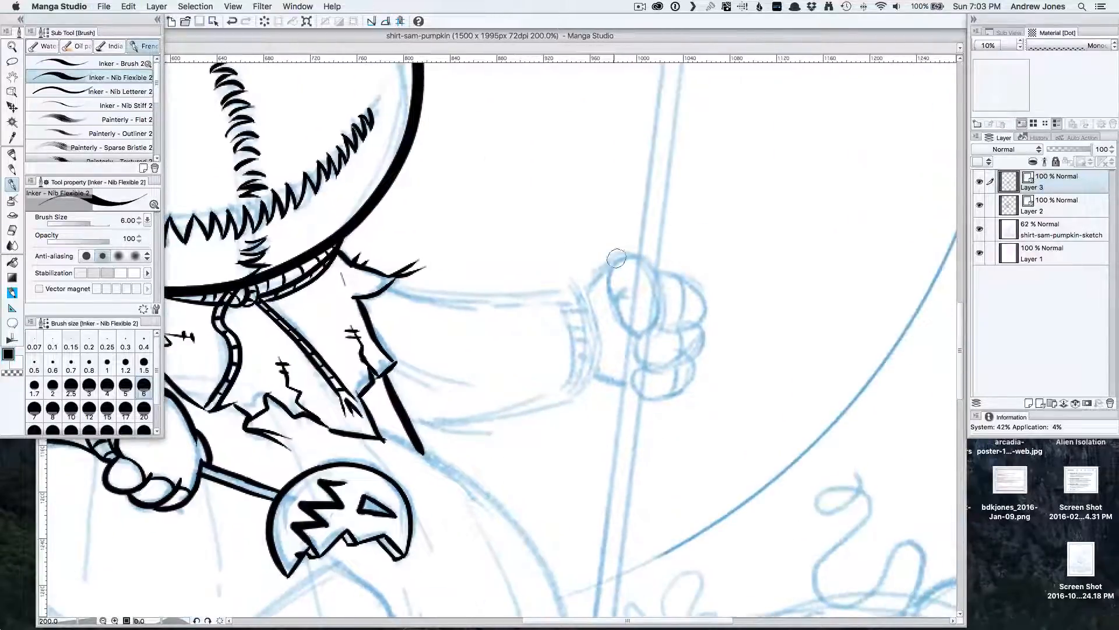
mouse_move(585, 293)
left_mouse_down()
mouse_move(624, 279)
mouse_move(676, 332)
left_mouse_up()
left_click_drag(636, 335, 703, 332)
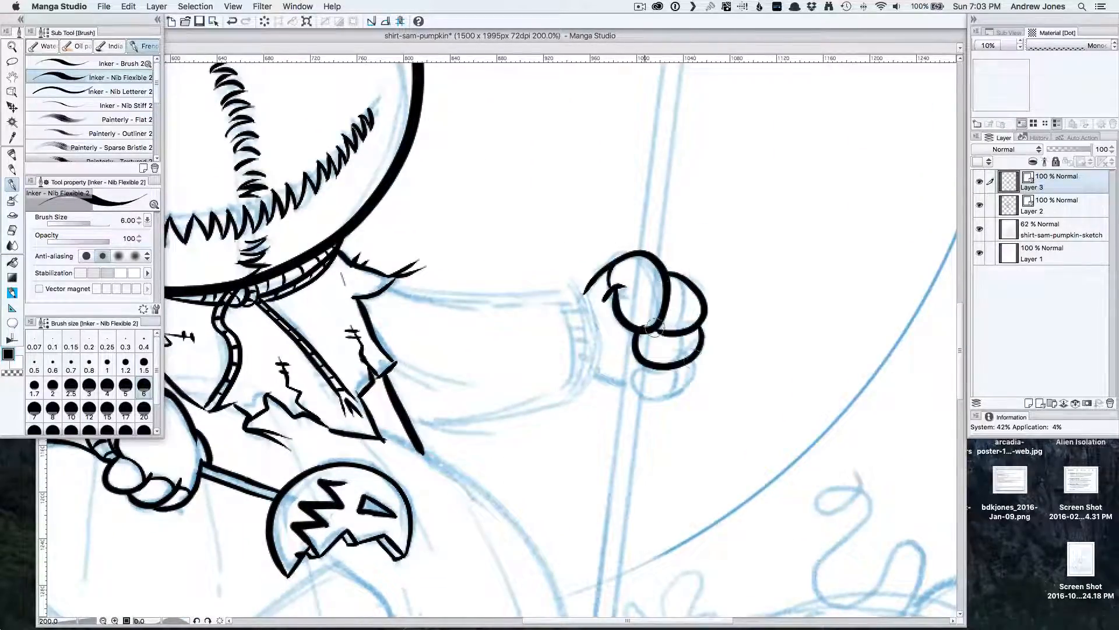
mouse_move(635, 373)
left_mouse_down()
mouse_move(695, 365)
mouse_move(676, 392)
left_mouse_up()
left_click_drag(691, 339, 679, 361)
left_click_drag(670, 280, 683, 318)
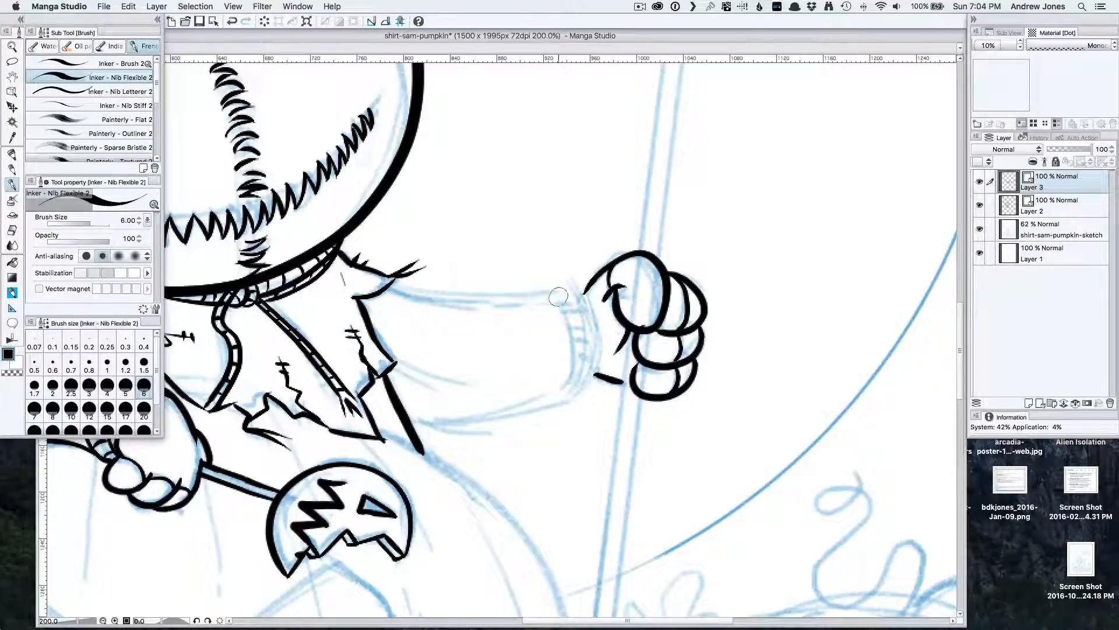
- Ink the ribbed cuff at the wrist of the arm holding the sign
mouse_move(560, 297)
left_mouse_down()
mouse_move(564, 391)
mouse_move(593, 375)
mouse_move(563, 392)
mouse_move(572, 367)
mouse_move(563, 391)
left_mouse_up()
key("super+z")
key("super+z")
left_click_drag(567, 305, 584, 301)
left_click_drag(574, 320, 590, 320)
left_click_drag(577, 347, 591, 350)
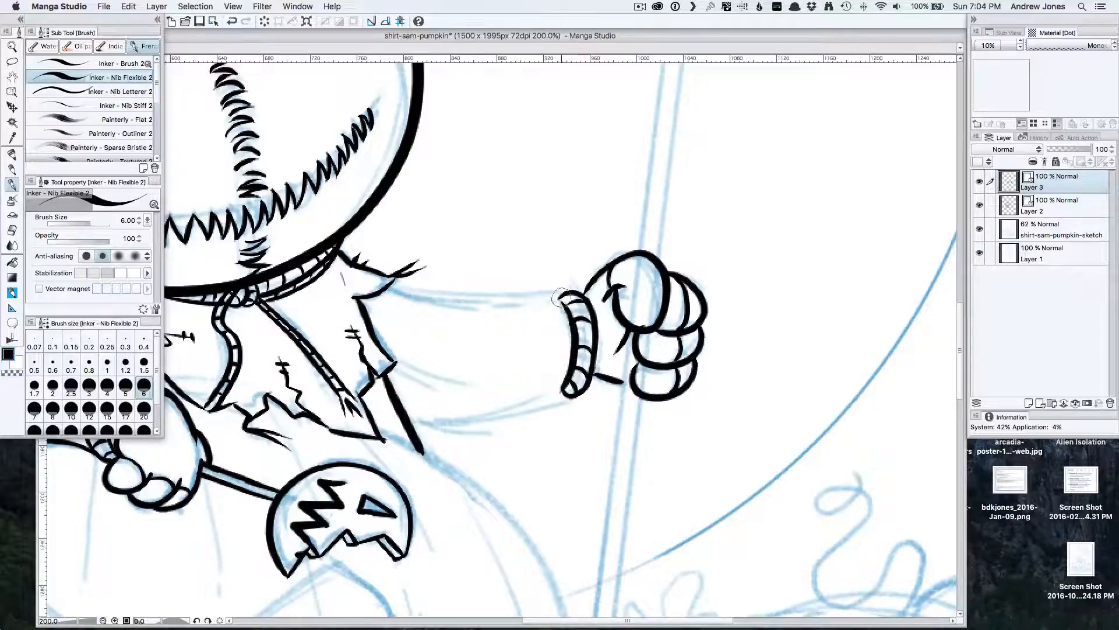
- Ink the sign arm's sleeve outline and its fold lines near the shoulder, and save the drawing
key("super+z")
mouse_move(560, 298)
left_mouse_down()
mouse_move(492, 304)
mouse_move(388, 287)
left_mouse_up()
left_click_drag(564, 397, 435, 418)
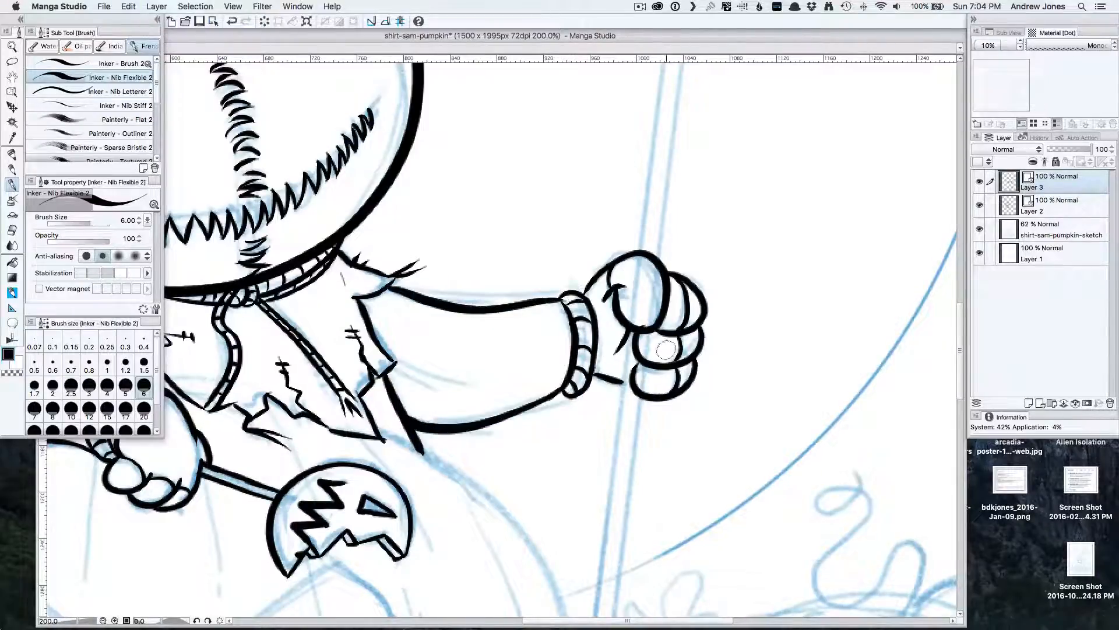
left_click_drag(387, 379, 454, 392)
left_click_drag(389, 384, 438, 405)
mouse_move(648, 392)
left_mouse_down()
mouse_move(604, 431)
mouse_move(699, 315)
mouse_move(671, 374)
left_mouse_up()
key("ctrl+s")
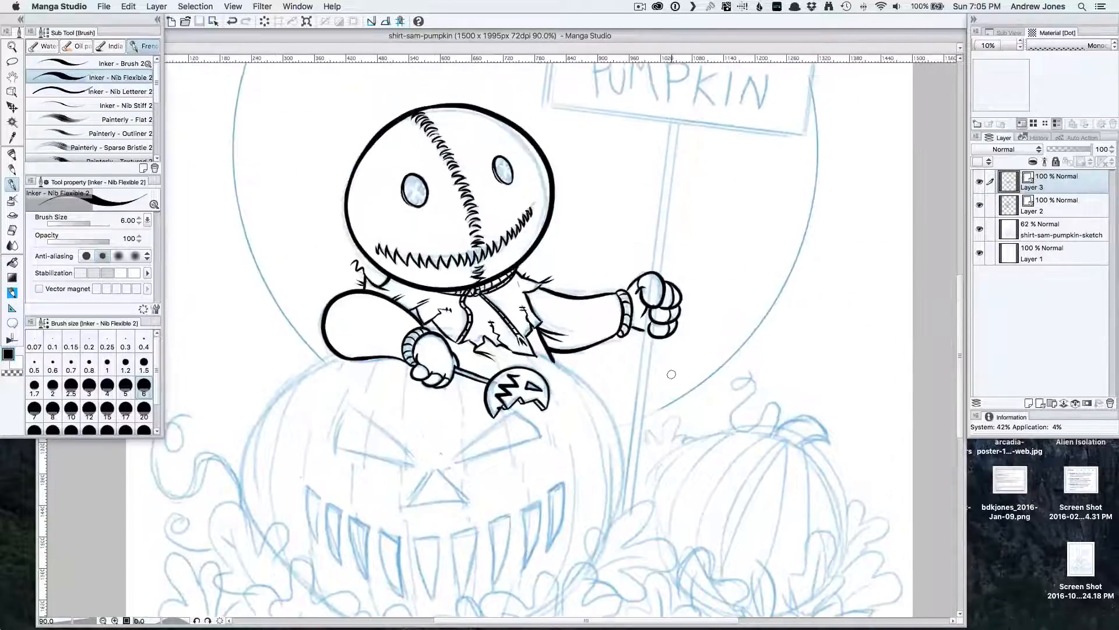
- Create a new vector layer directly above the sketch layer, name it "pumpkin", and save the drawing
left_click(981, 182)
left_click(982, 182)
left_click(1044, 231)
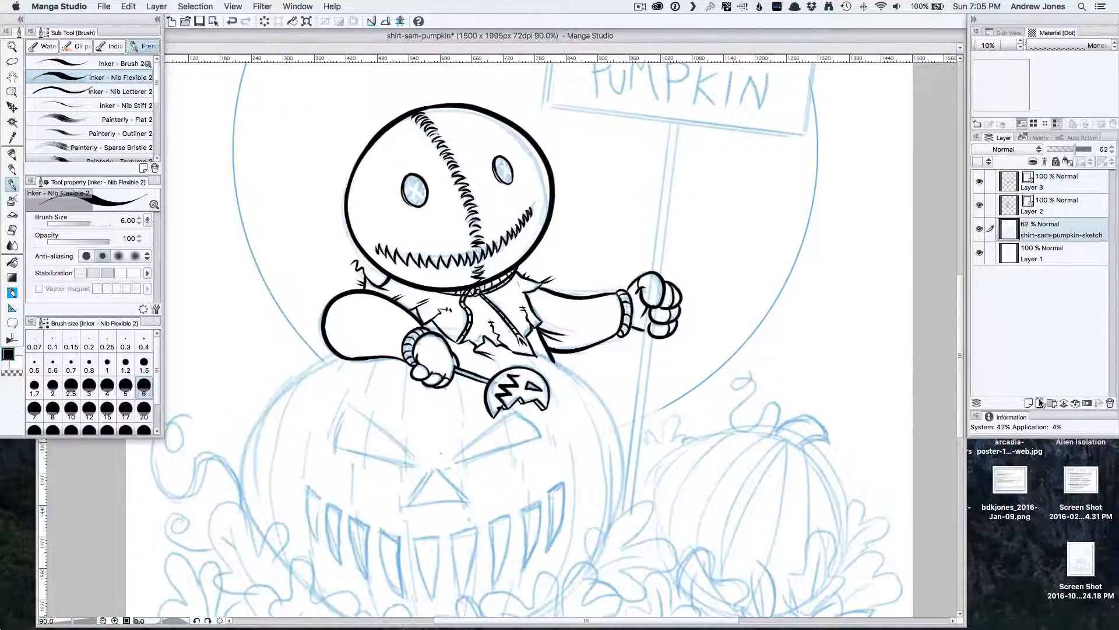
left_click(1041, 403)
double_click(1036, 234)
type("pumpkin")
key("Return")
mouse_move(563, 459)
left_mouse_down()
mouse_move(649, 326)
mouse_move(638, 327)
left_mouse_up()
key("ctrl+s")
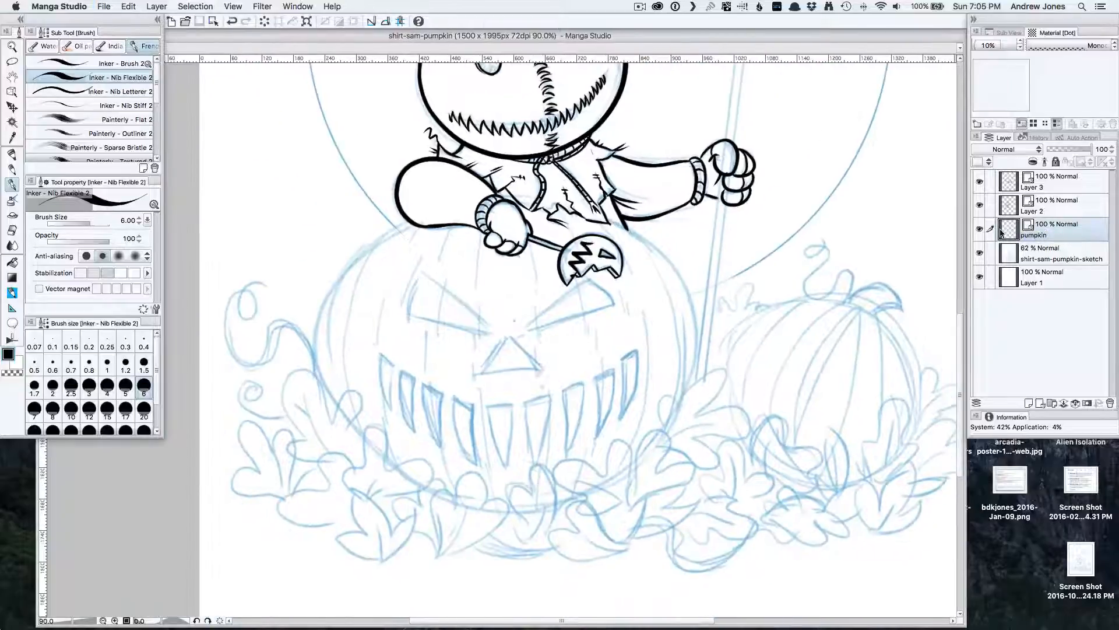
- Ink the large pumpkin's round outline at brush size 8, leaving it open at the bottom where the leaves overlap
left_click_drag(599, 388, 603, 285)
left_click_drag(713, 235, 698, 302)
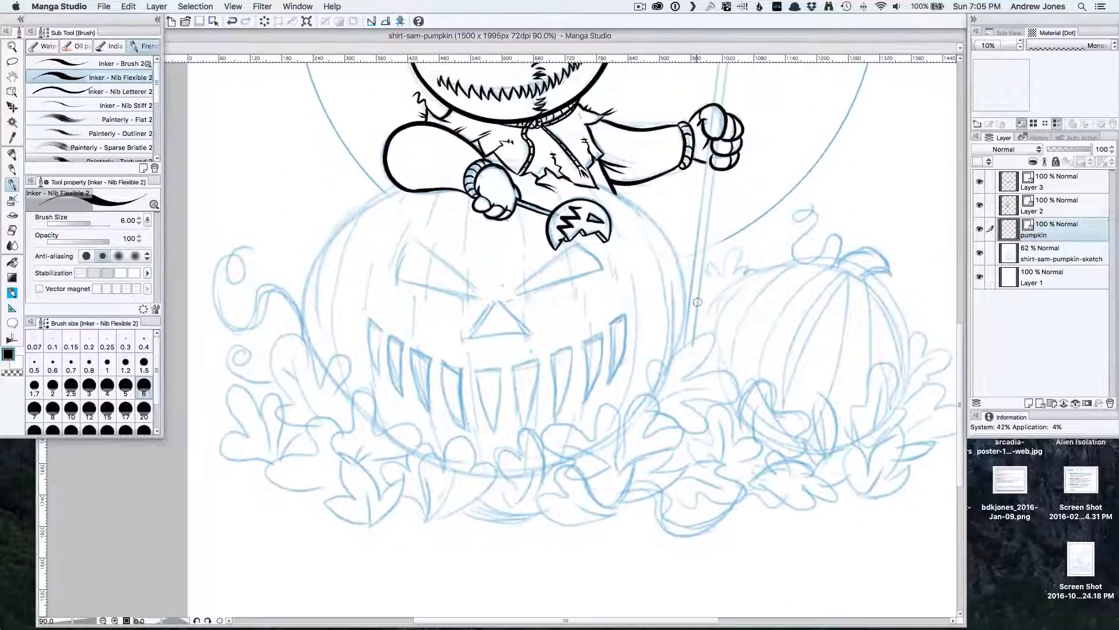
left_click_drag(671, 338, 676, 336)
key("bracketright")
key("bracketright")
left_click_drag(550, 465, 394, 434)
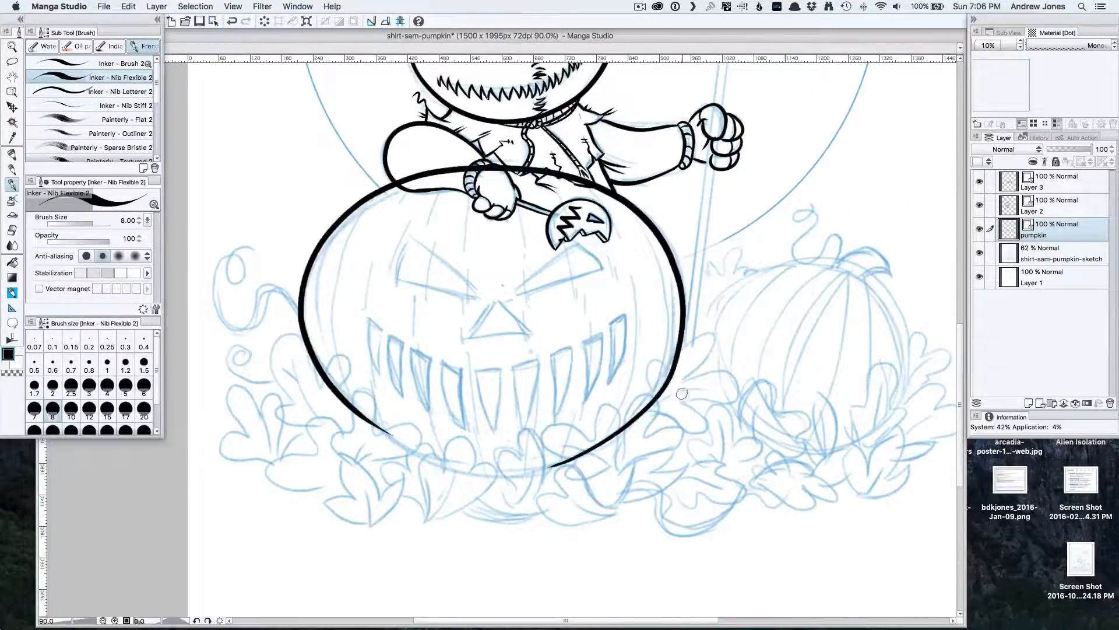
- Set the brush size to 6 and ink the carved pumpkin eye beneath the lollipop, including its inner thickness line
key("bracketright")
key("bracketright")
key("bracketleft")
key("bracketleft")
key("bracketleft")
key("bracketleft")
mouse_move(618, 356)
left_mouse_down()
mouse_move(568, 297)
mouse_move(586, 403)
left_mouse_up()
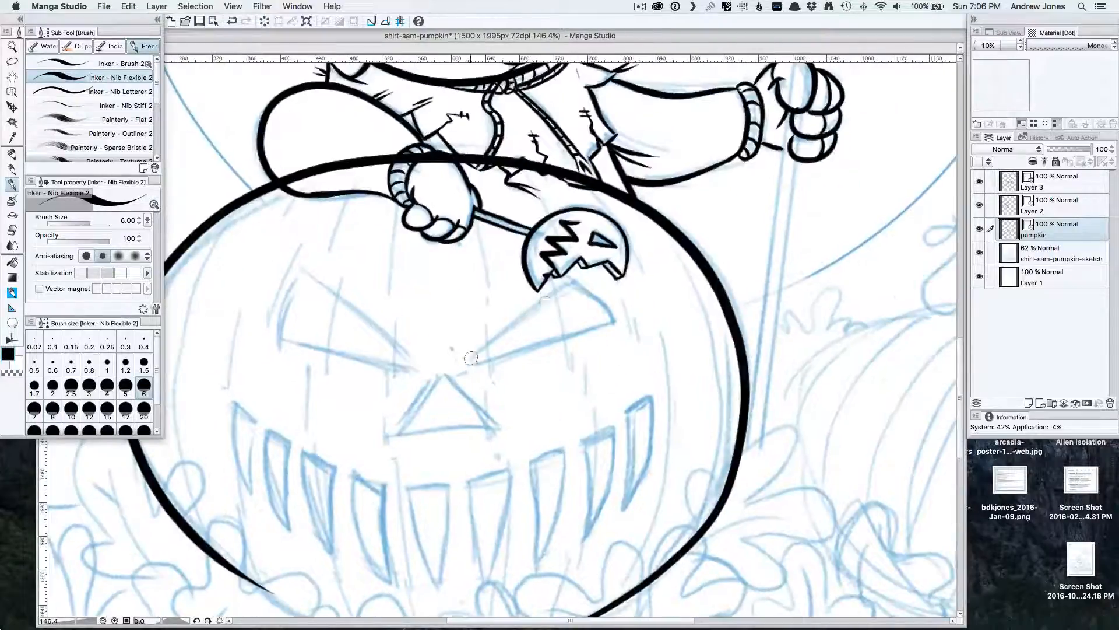
left_click_drag(471, 360, 594, 281)
key("super+z")
mouse_move(473, 365)
left_mouse_down()
mouse_move(509, 326)
mouse_move(582, 285)
left_mouse_up()
key("super+z")
left_click_drag(483, 360, 613, 319)
left_click_drag(473, 364, 580, 294)
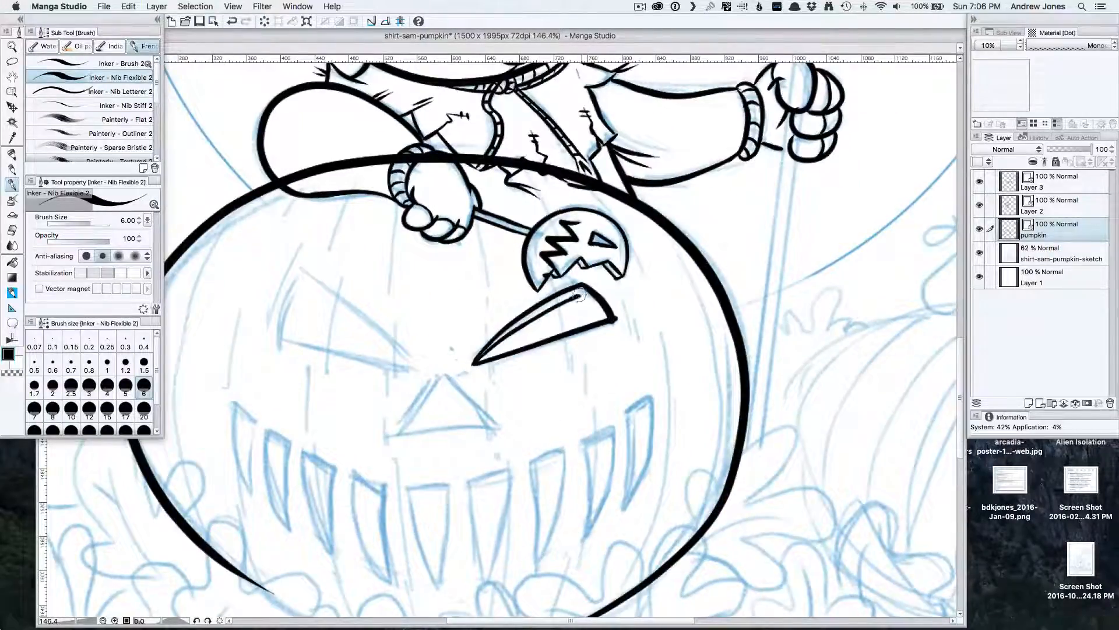
- Ink the pumpkin's other slanted eye and the triangular nose, both with inner thickness lines
left_click_drag(304, 271, 414, 371)
key("super+z")
mouse_move(285, 339)
left_mouse_down()
mouse_move(414, 371)
mouse_move(376, 347)
mouse_move(402, 365)
left_mouse_up()
key("super+z")
key("super+z")
left_click_drag(307, 288, 406, 367)
left_click_drag(582, 285, 584, 294)
left_click_drag(304, 273, 307, 287)
left_click_drag(443, 369, 402, 432)
left_click_drag(443, 370, 494, 426)
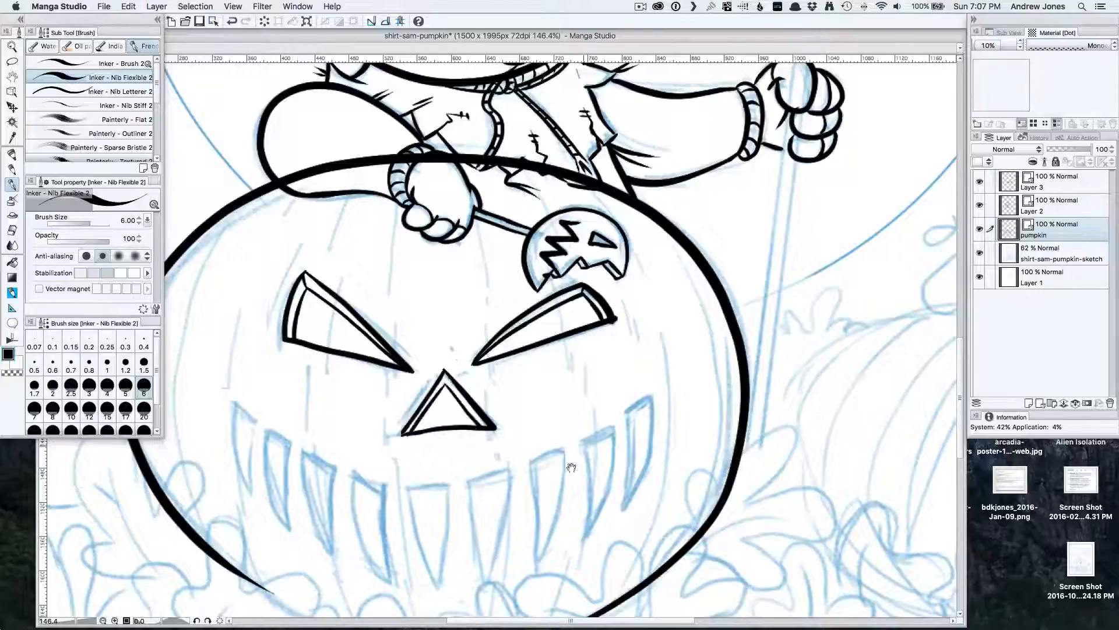
- Ink the first five pointed openings of the pumpkin's grin, from its left end to the middle
left_click_drag(571, 467, 606, 303)
left_click_drag(265, 236, 286, 331)
mouse_move(297, 263)
left_mouse_down()
mouse_move(323, 368)
mouse_move(324, 273)
mouse_move(323, 368)
left_mouse_up()
left_click_drag(336, 283, 368, 389)
left_click_drag(382, 311, 428, 423)
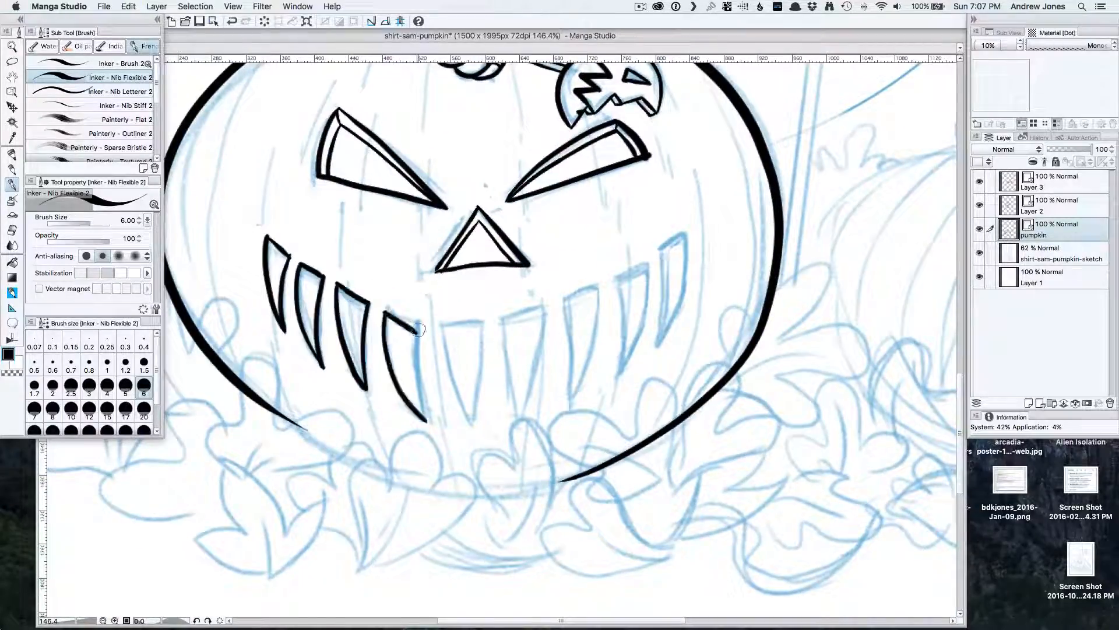
left_click_drag(416, 322, 428, 422)
left_click_drag(443, 330, 468, 416)
key("super+z")
left_click_drag(482, 321, 473, 425)
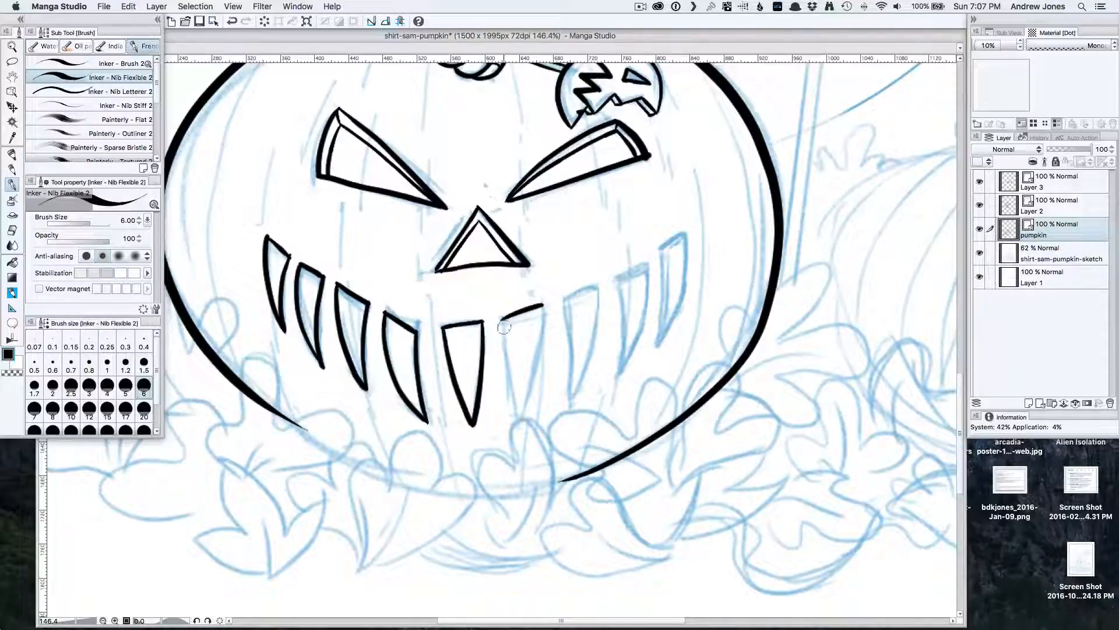
- Ink the remaining four pointed openings of the grin out to its right end
left_click_drag(502, 319, 521, 421)
mouse_move(543, 305)
left_mouse_down()
mouse_move(521, 421)
mouse_move(569, 406)
mouse_move(598, 286)
left_mouse_up()
left_click_drag(599, 285, 569, 406)
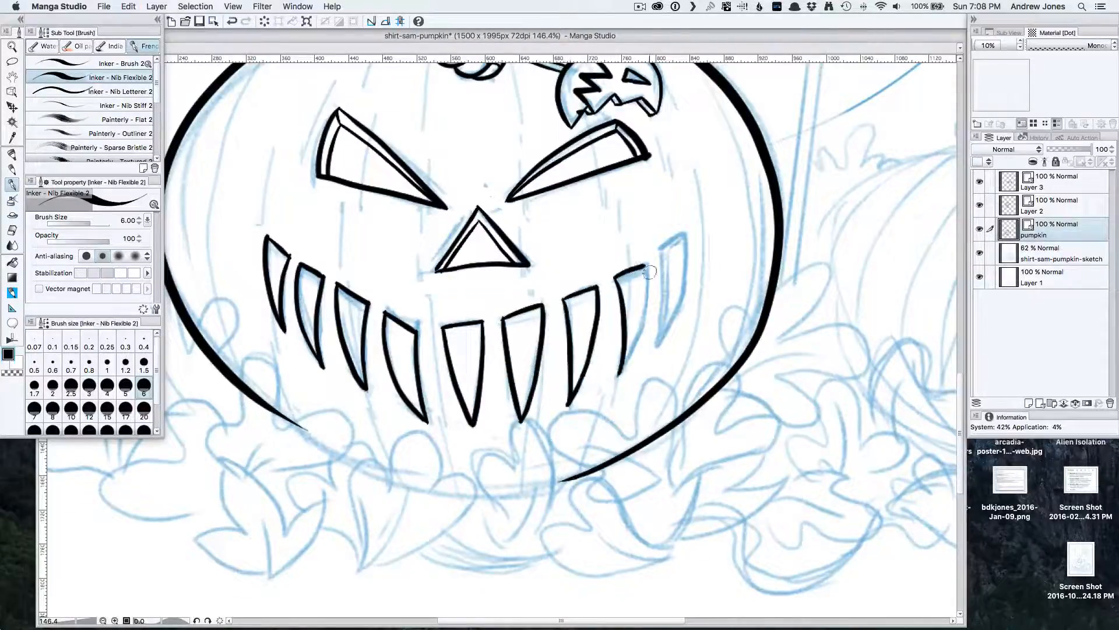
left_click_drag(644, 266, 619, 375)
left_click_drag(657, 246, 659, 343)
mouse_move(657, 246)
left_mouse_down()
mouse_move(683, 230)
mouse_move(660, 341)
left_mouse_up()
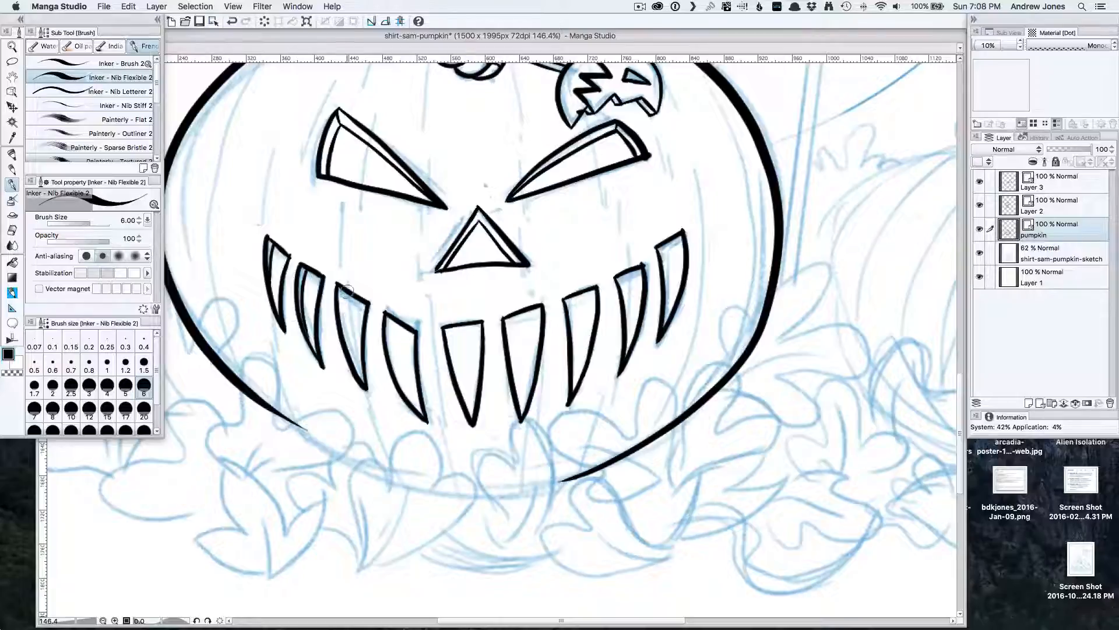
- Add inner thickness lines to the carved openings of the pumpkin's grin
left_click_drag(344, 291, 364, 381)
key("super+z")
left_click_drag(343, 288, 342, 309)
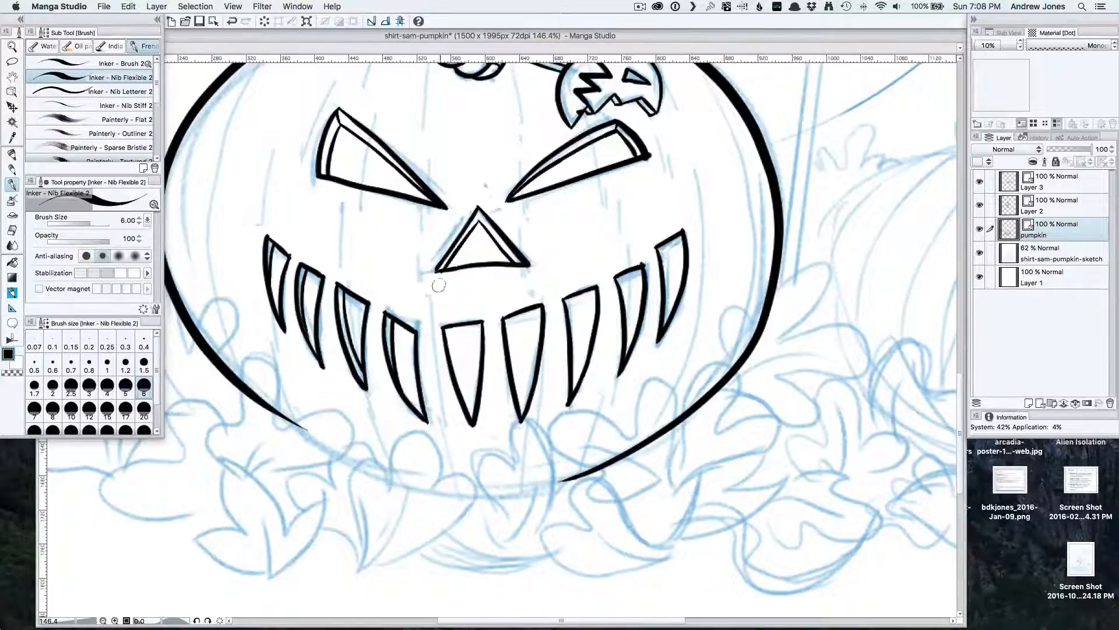
left_click_drag(534, 314, 521, 411)
key("super+z")
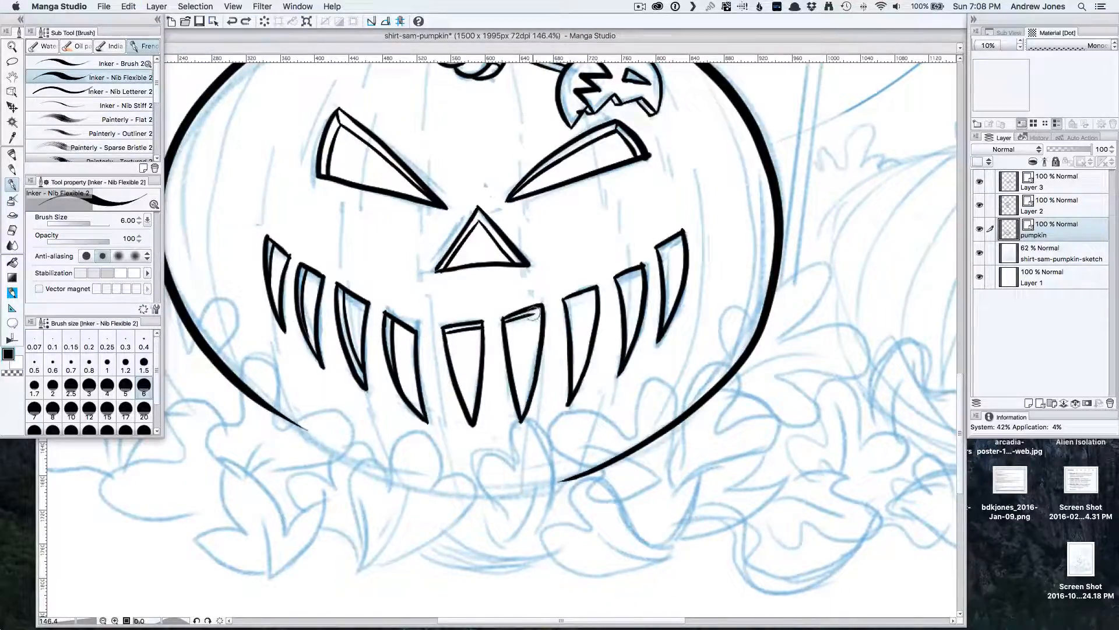
left_click_drag(532, 357, 522, 411)
left_click_drag(567, 304, 589, 300)
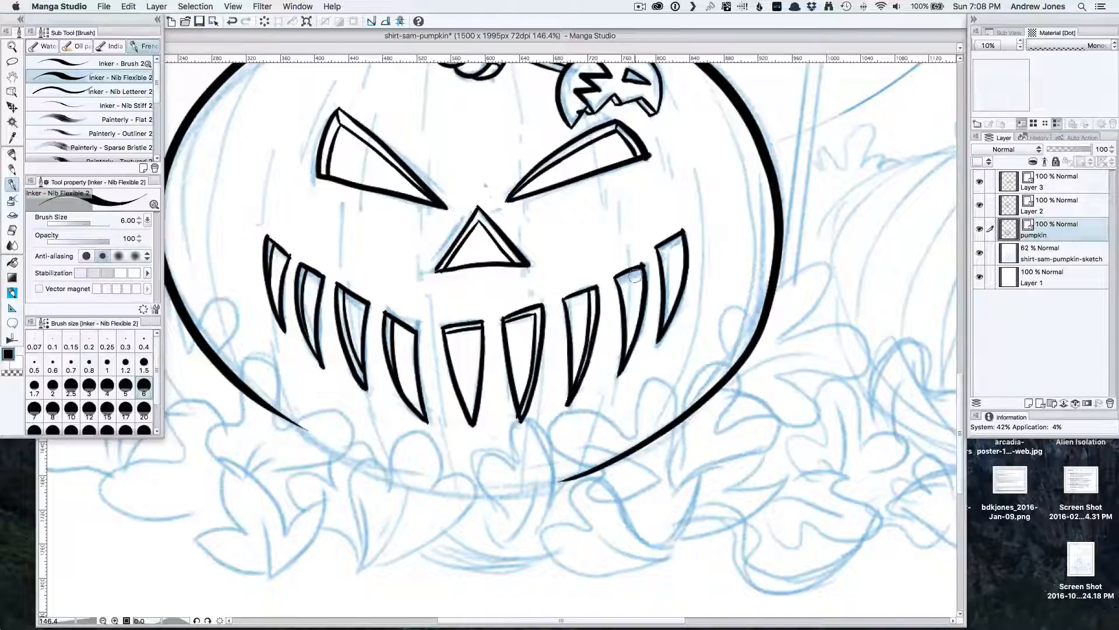
left_click_drag(641, 268, 626, 355)
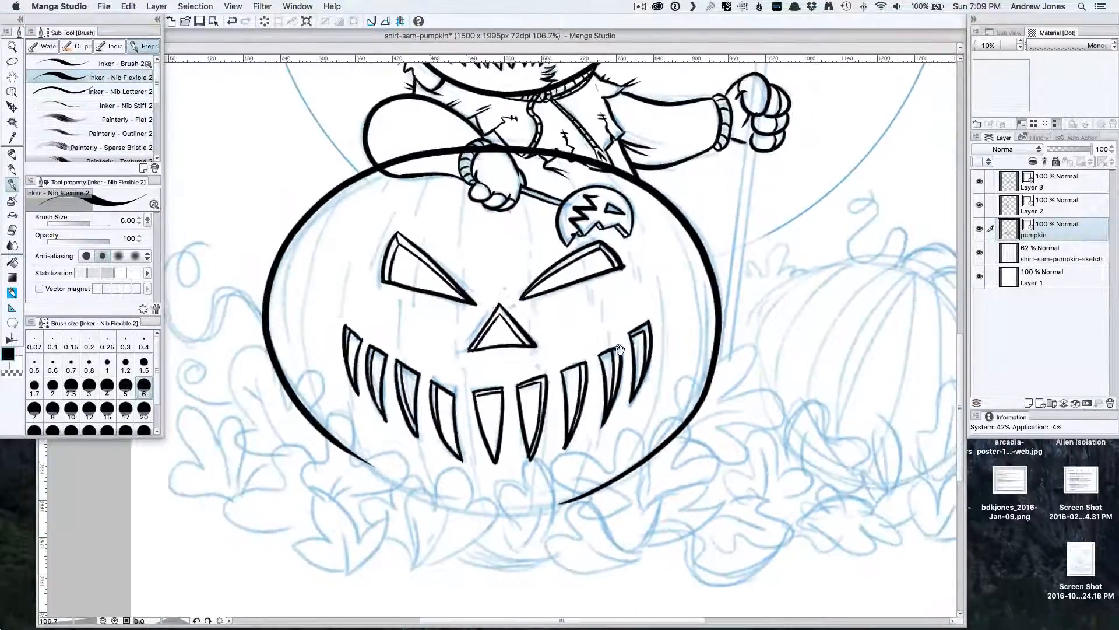
- Switch to the Object tool on the pumpkin's line work, save the drawing, and add a layer mask to the pumpkin layer
key("o")
left_click(674, 214)
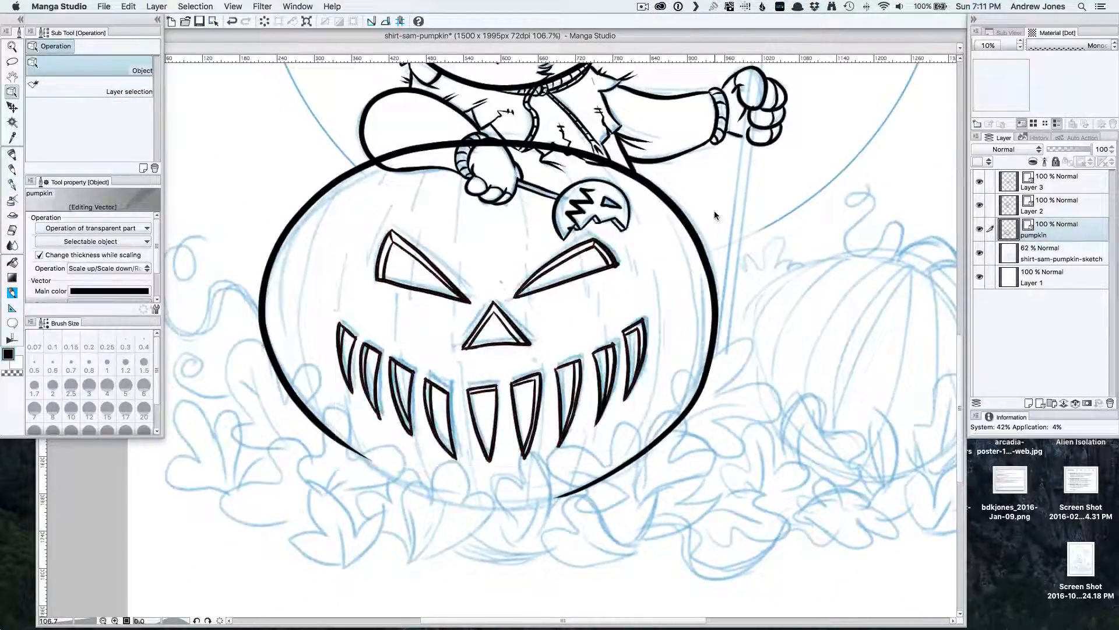
key("super+s")
left_click(1087, 403)
- Paint out the pumpkin's outline on its layer mask where it crosses Sam's sleeve and lollipop hand, using the Inker - Nib Flexible brush
scroll(354, 180, "up", 4)
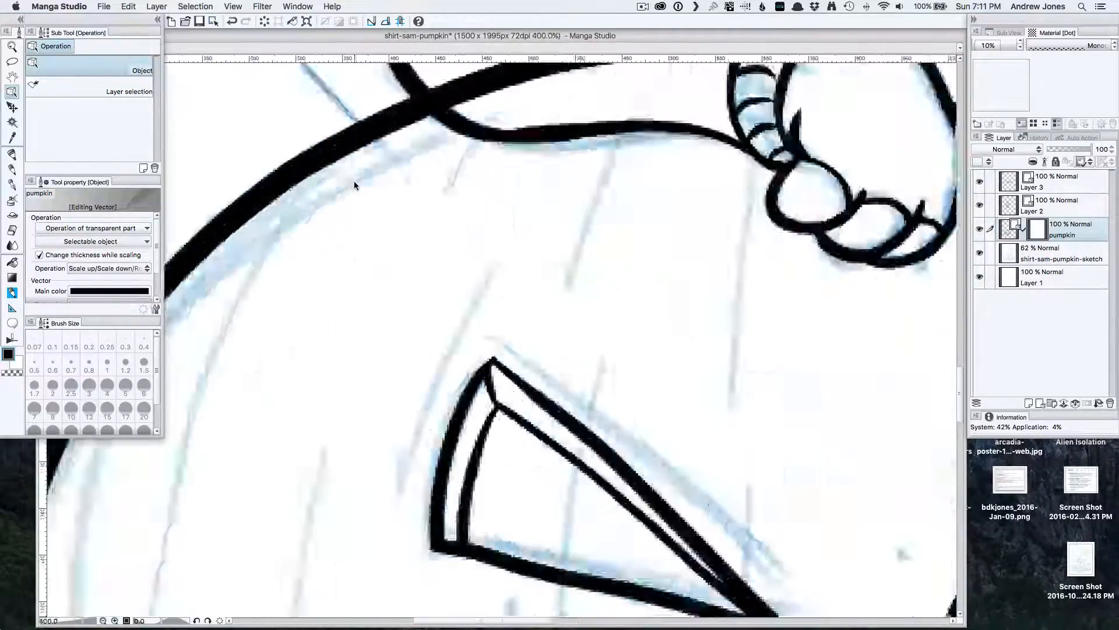
scroll(445, 341, "down", 3)
scroll(443, 331, "up", 1)
key("b")
key("b")
key("b")
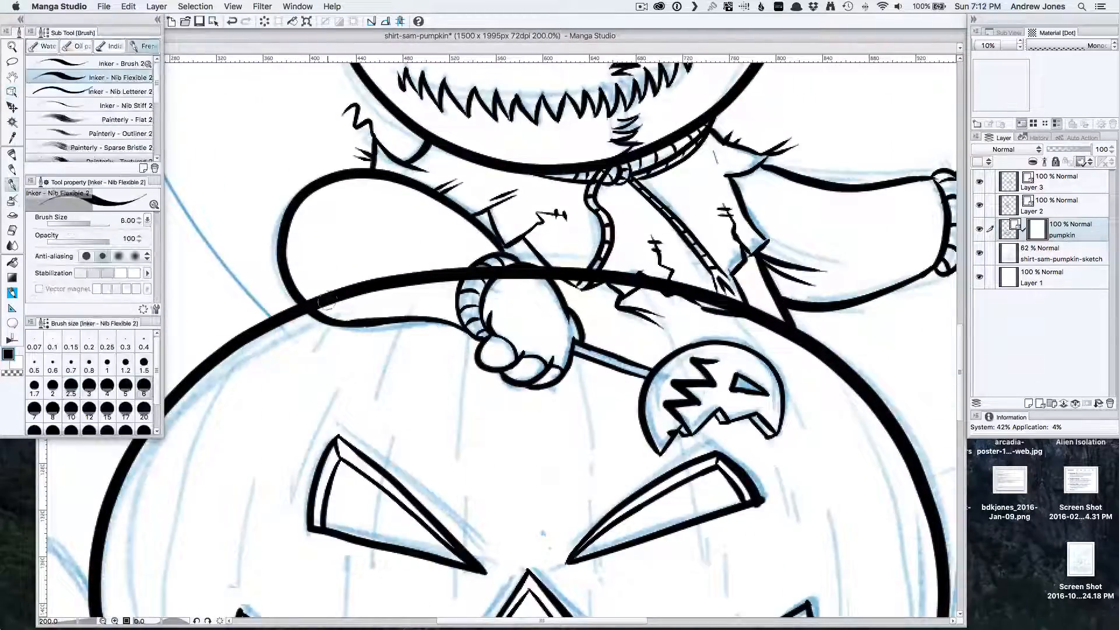
key("c")
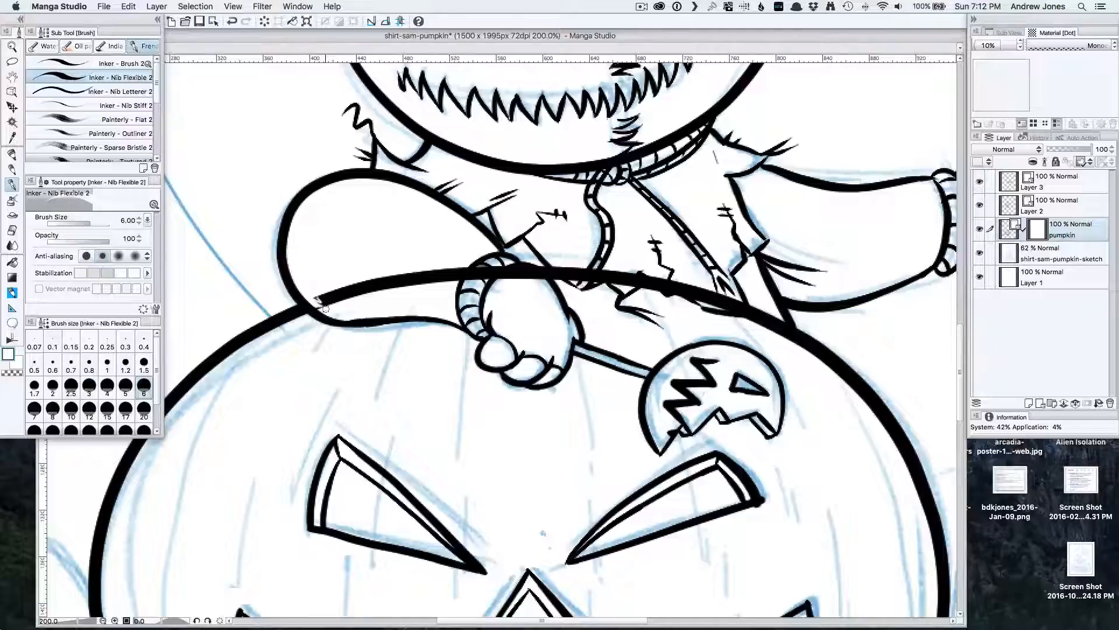
double_click(9, 356)
left_click(655, 250)
left_click(645, 300)
key("]")
key("]")
key("]")
key("]")
mouse_move(326, 298)
left_mouse_down()
mouse_move(316, 306)
mouse_move(385, 281)
mouse_move(541, 280)
left_mouse_up()
- Mask out the pumpkin's outline where it runs across Sam's shirt, with the Harder eraser
key("e")
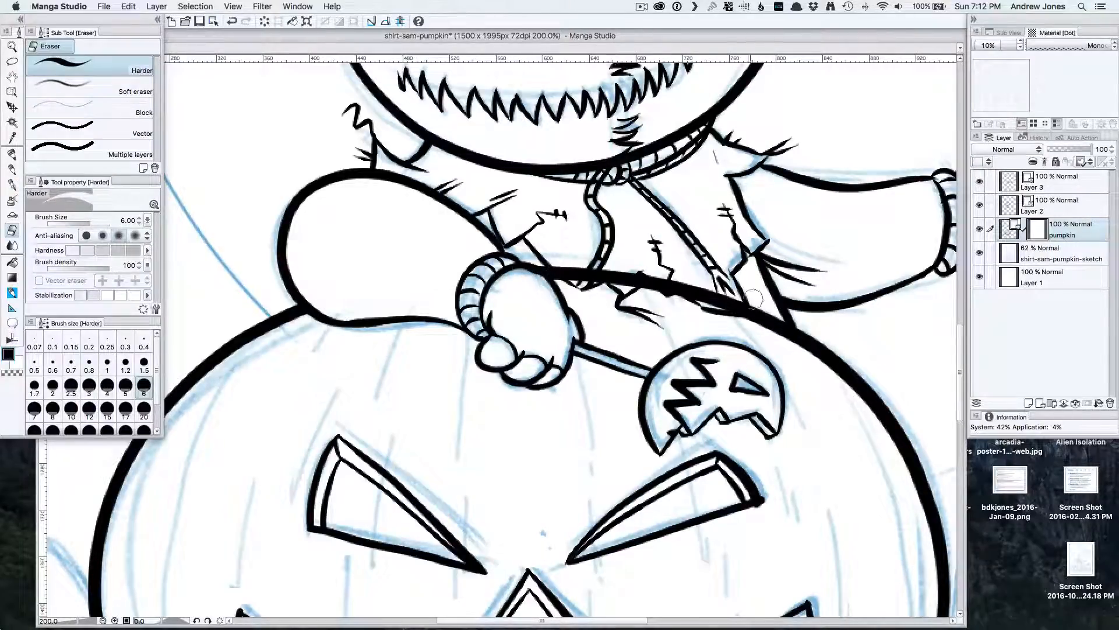
mouse_move(705, 297)
left_mouse_down()
mouse_move(574, 281)
mouse_move(548, 295)
left_mouse_up()
scroll(723, 338, "up", 3)
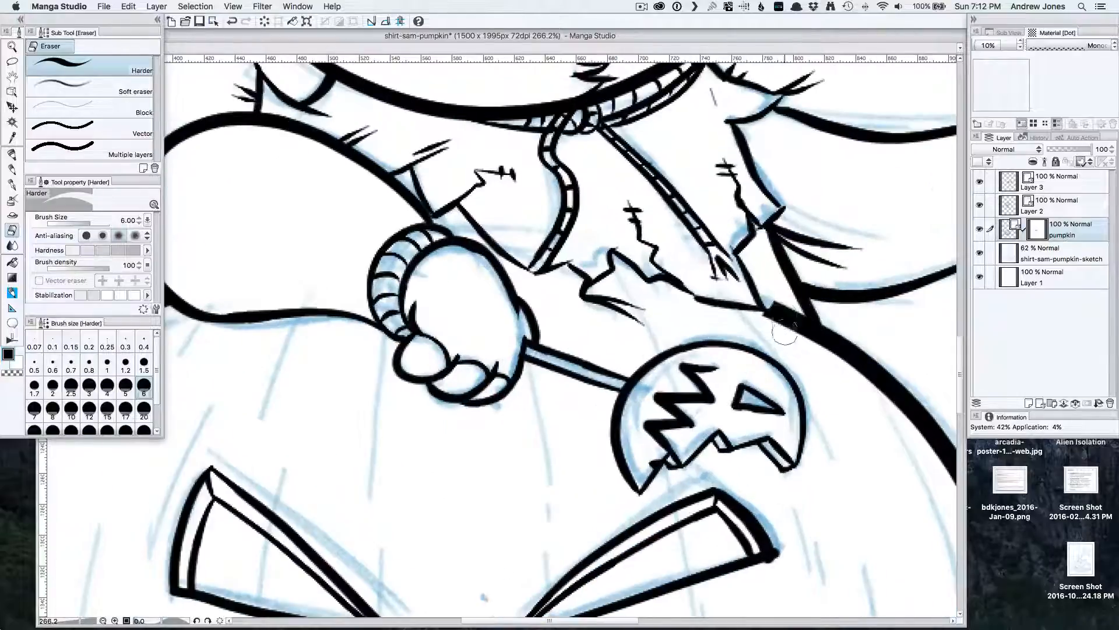
double_click(8, 354)
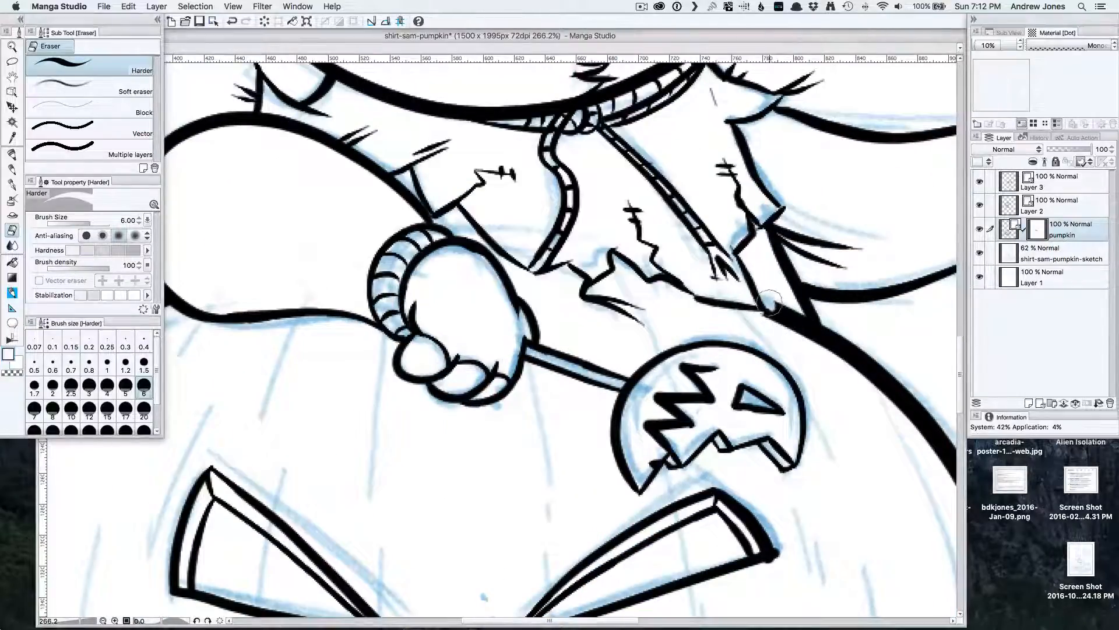
key("b")
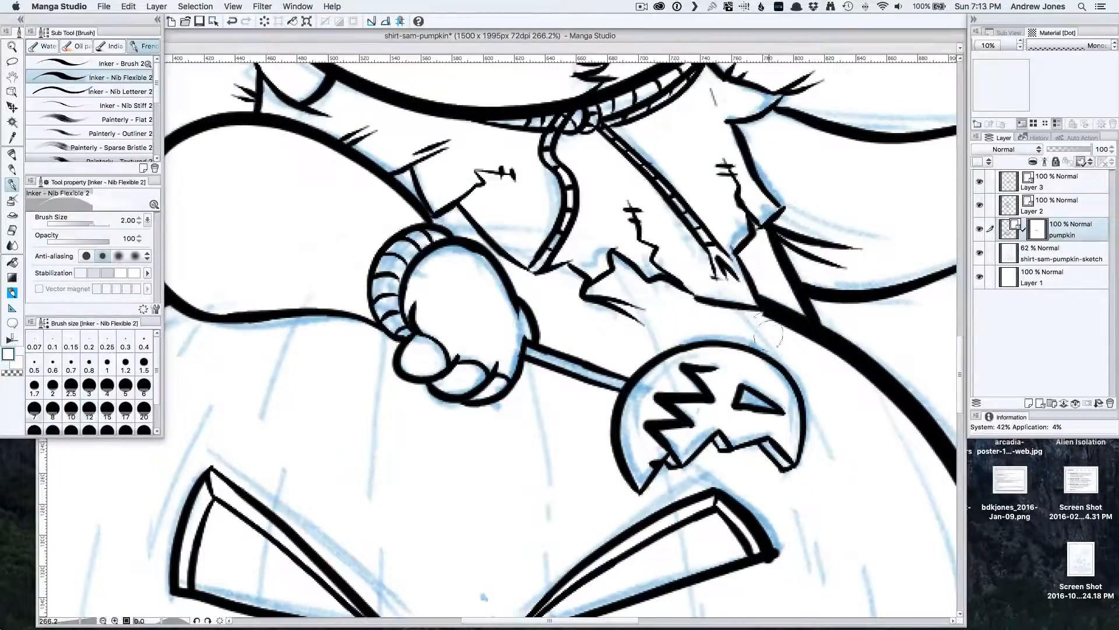
- Touch up the pumpkin mask inside the shirt's torn hem and beside the lollipop hand, and save the drawing
left_click_drag(610, 255, 617, 265)
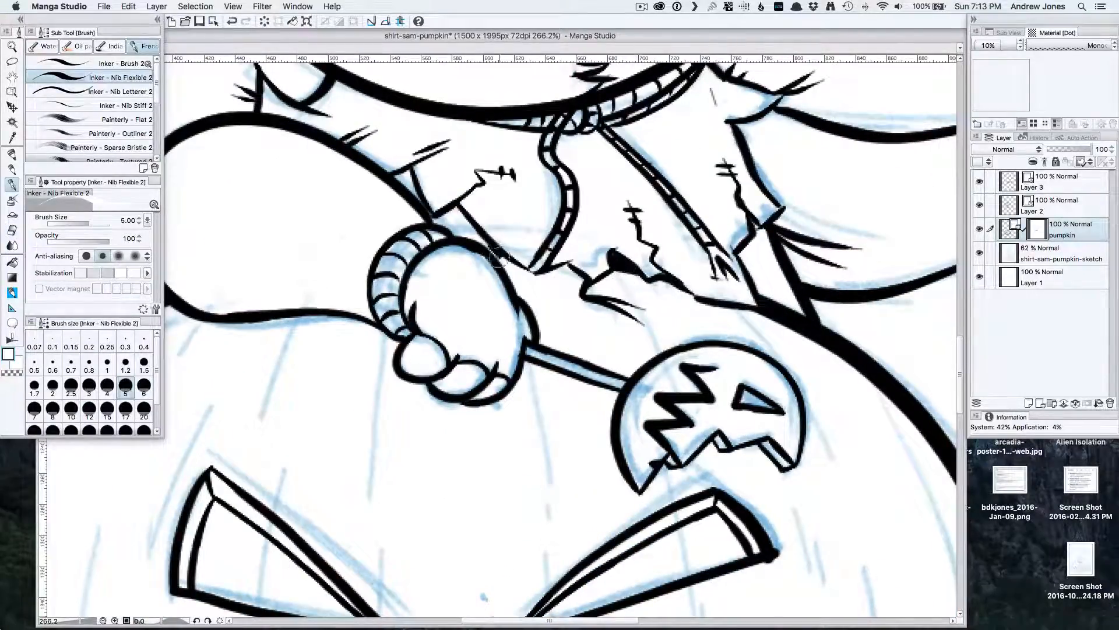
left_click_drag(478, 236, 531, 270)
scroll(543, 280, "down", 5)
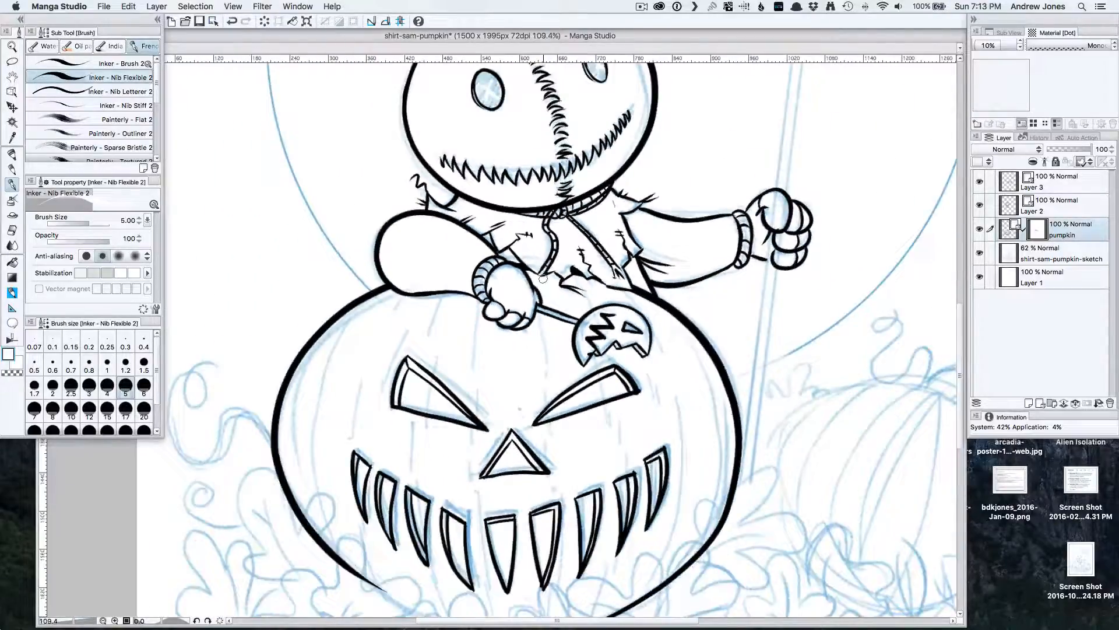
key("cmd+s")
- Add a layer named "pumpkin lines" above the pumpkin layer and set the inking brush to black at size 4
scroll(543, 279, "down", 1)
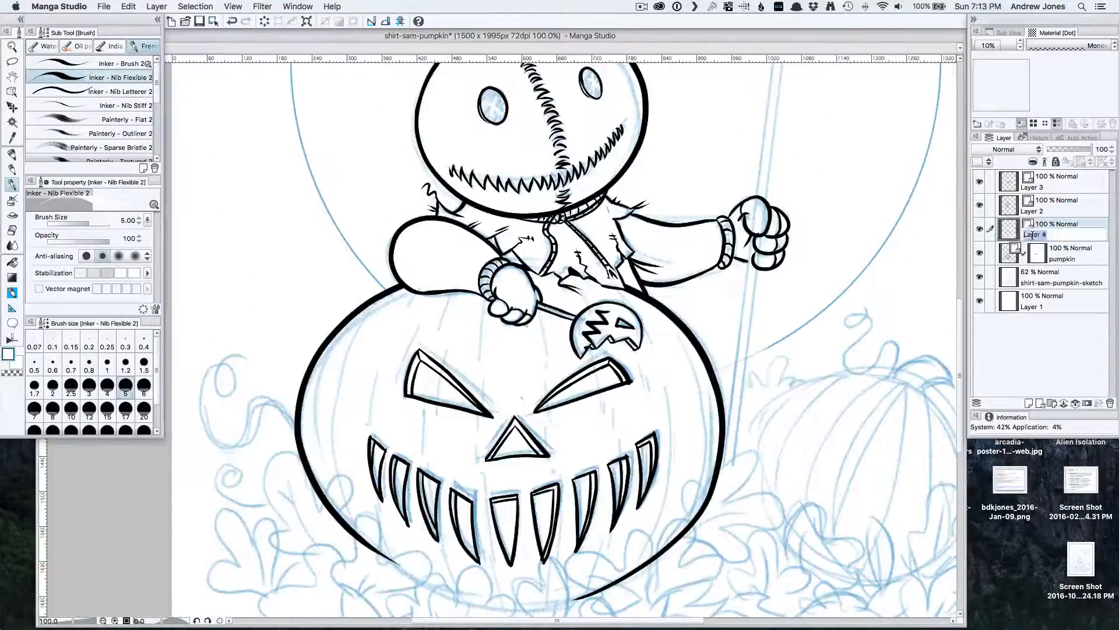
scroll(504, 295, "up", 2)
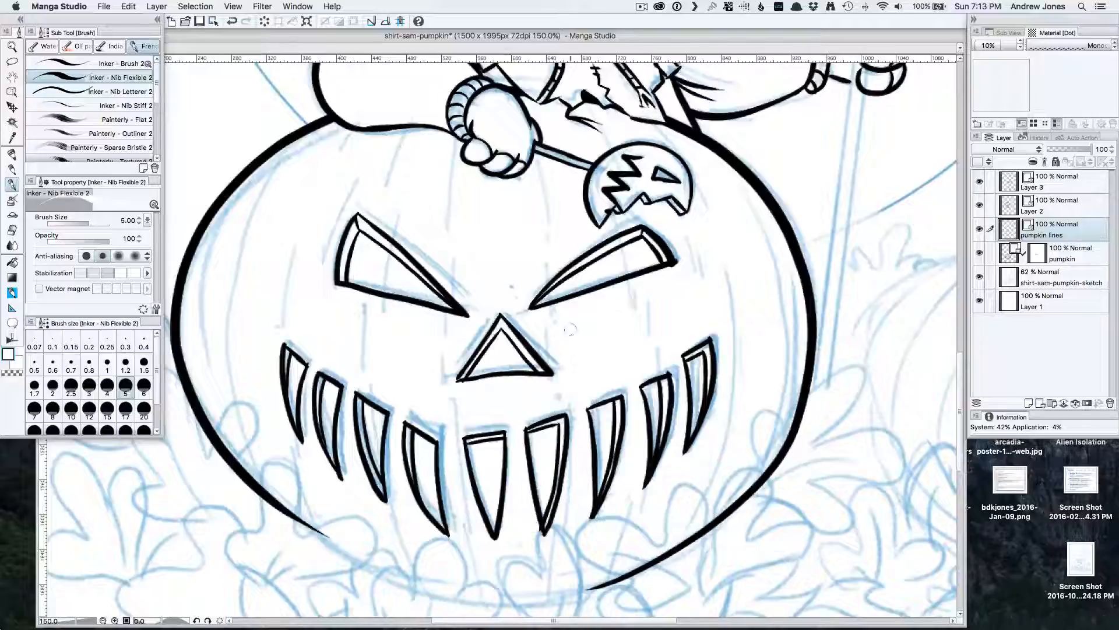
left_click(8, 354)
left_click(641, 297)
left_click(107, 384)
- Ink the long curved rib lines down the left half of the pumpkin
mouse_move(460, 130)
left_mouse_down()
mouse_move(466, 547)
mouse_move(490, 610)
left_mouse_up()
left_click_drag(490, 609, 480, 575)
mouse_move(405, 67)
left_mouse_down()
mouse_move(351, 259)
mouse_move(434, 584)
left_mouse_up()
left_click_drag(370, 67, 357, 552)
left_click_drag(343, 68, 285, 521)
scroll(593, 253, "down", 2)
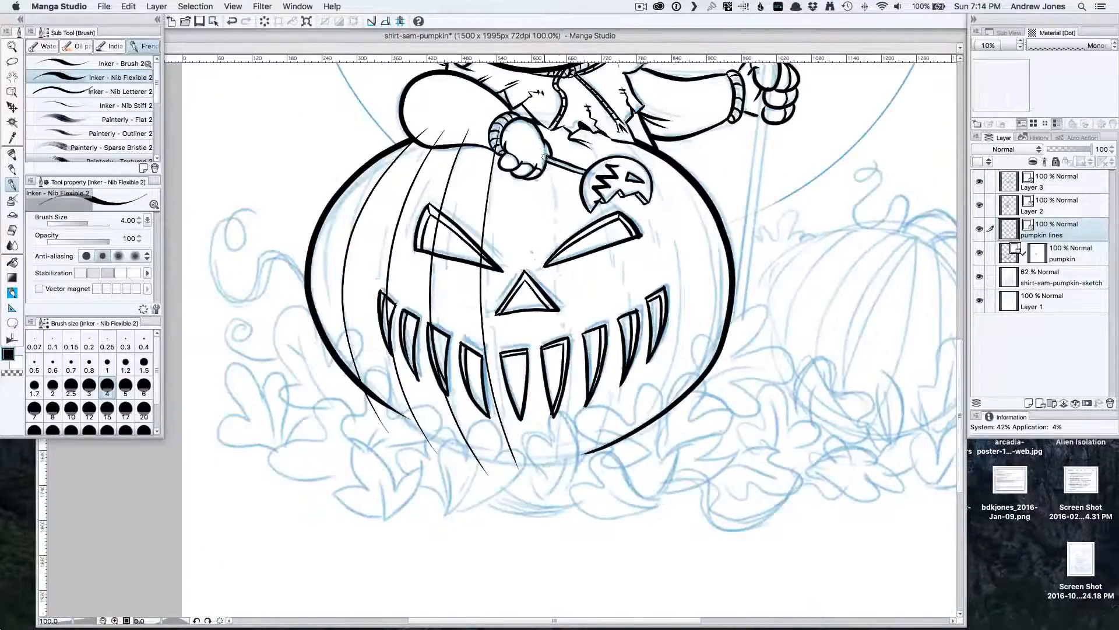
- Ink the rib lines down the middle of the pumpkin, redoing uneven strokes
left_click_drag(529, 127, 543, 467)
key("super+z")
mouse_move(530, 123)
left_mouse_down()
mouse_move(543, 468)
mouse_move(604, 402)
mouse_move(600, 447)
left_mouse_up()
key("super+z")
- Ink the remaining rib lines toward the pumpkin's right edge, redrawing strokes until the curves fit
key("super+z")
key("super+z")
left_click_drag(558, 124, 584, 480)
left_click_drag(585, 129, 641, 431)
key("super+z")
mouse_move(585, 130)
left_mouse_down()
mouse_move(612, 162)
mouse_move(637, 430)
left_mouse_up()
key("super+z")
mouse_move(585, 129)
left_mouse_down()
mouse_move(664, 288)
mouse_move(623, 469)
mouse_move(687, 400)
mouse_move(658, 460)
mouse_move(641, 453)
left_mouse_up()
key("super+z")
key("super+z")
key("super+z")
key("super+z")
key("super+z")
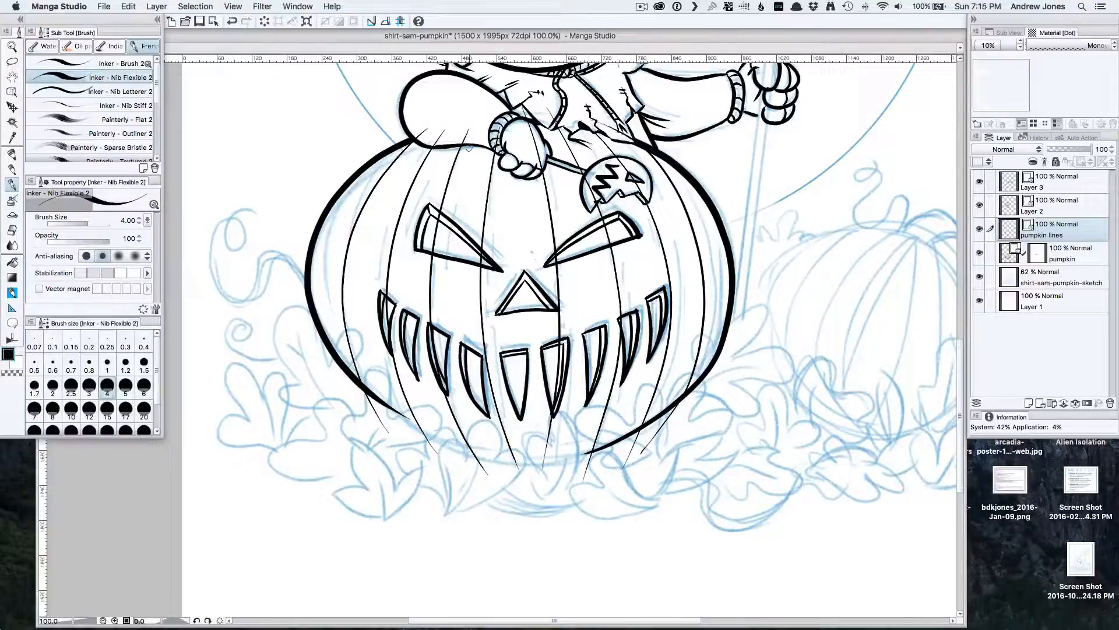
key("super+z")
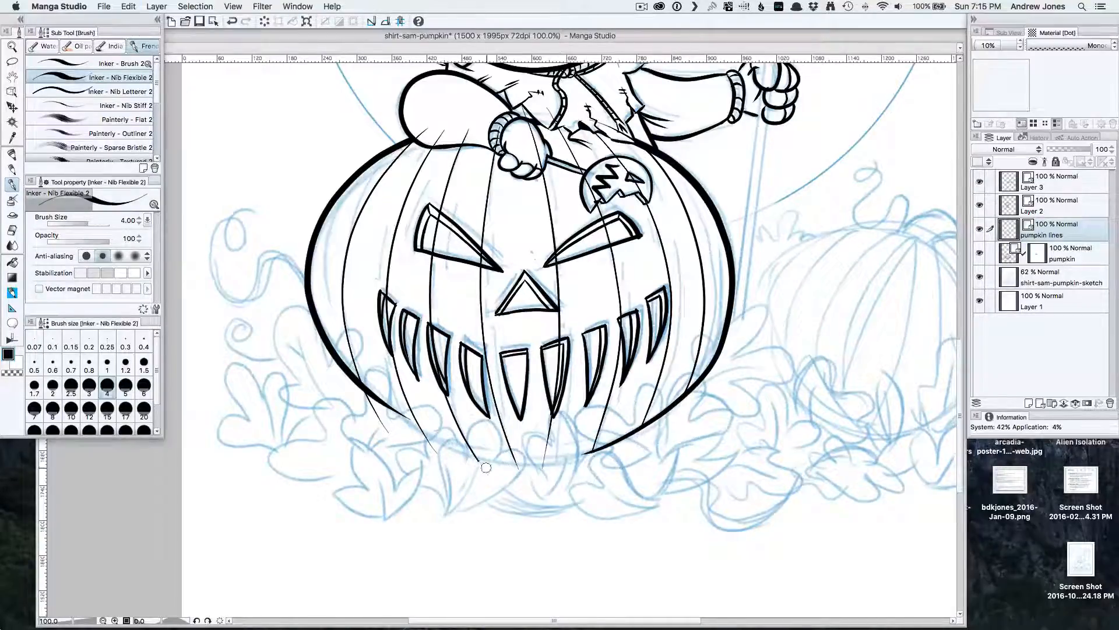
- Add a layer mask to the pumpkin lines layer and erase the ribs inside the pumpkin's left eye
scroll(436, 115, "up", 2)
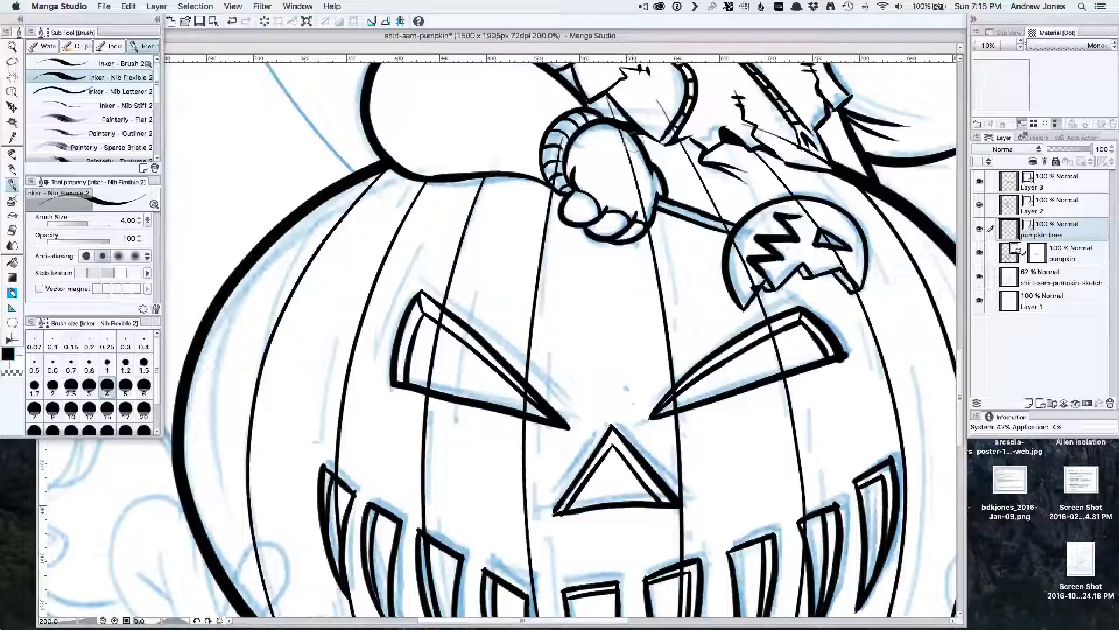
left_click_drag(750, 209, 617, 245)
key("super+z")
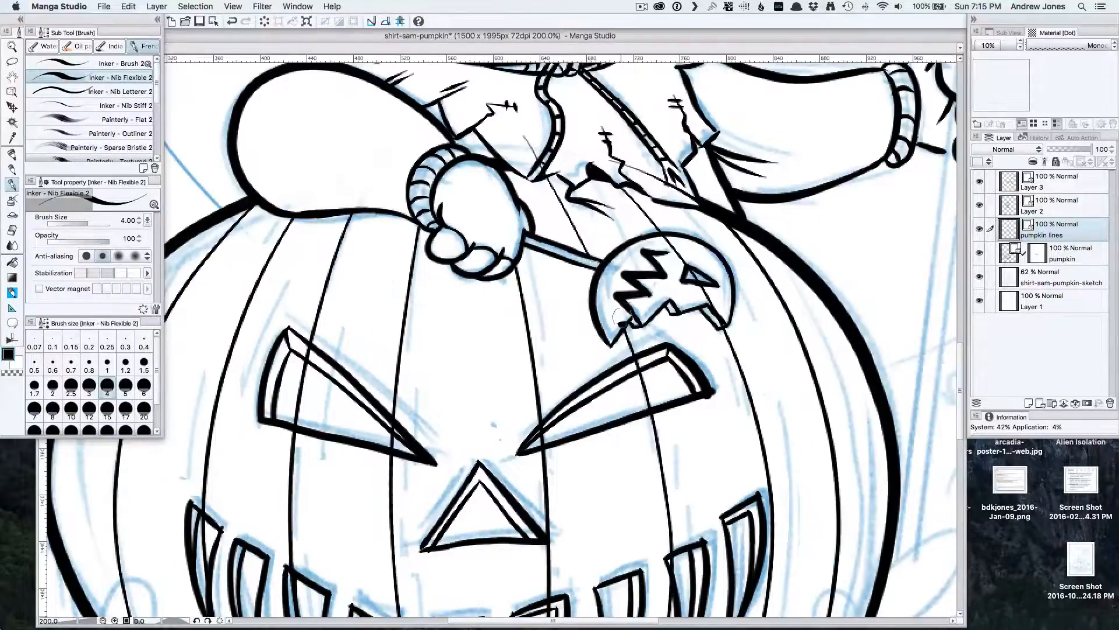
scroll(647, 162, "down", 4)
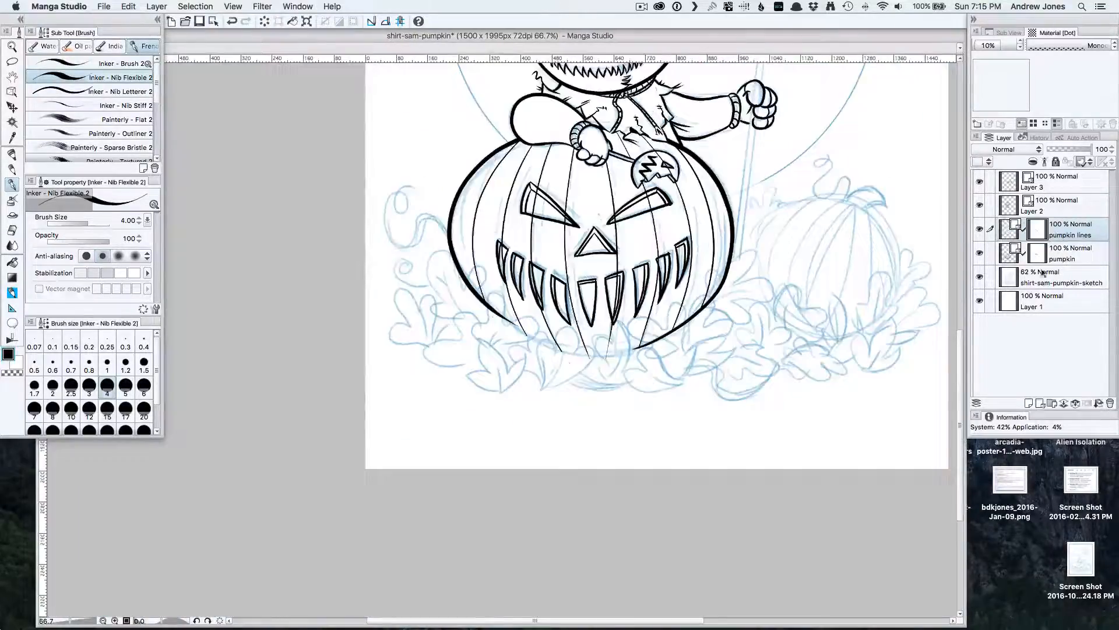
scroll(764, 276, "up", 4)
left_click(19, 232)
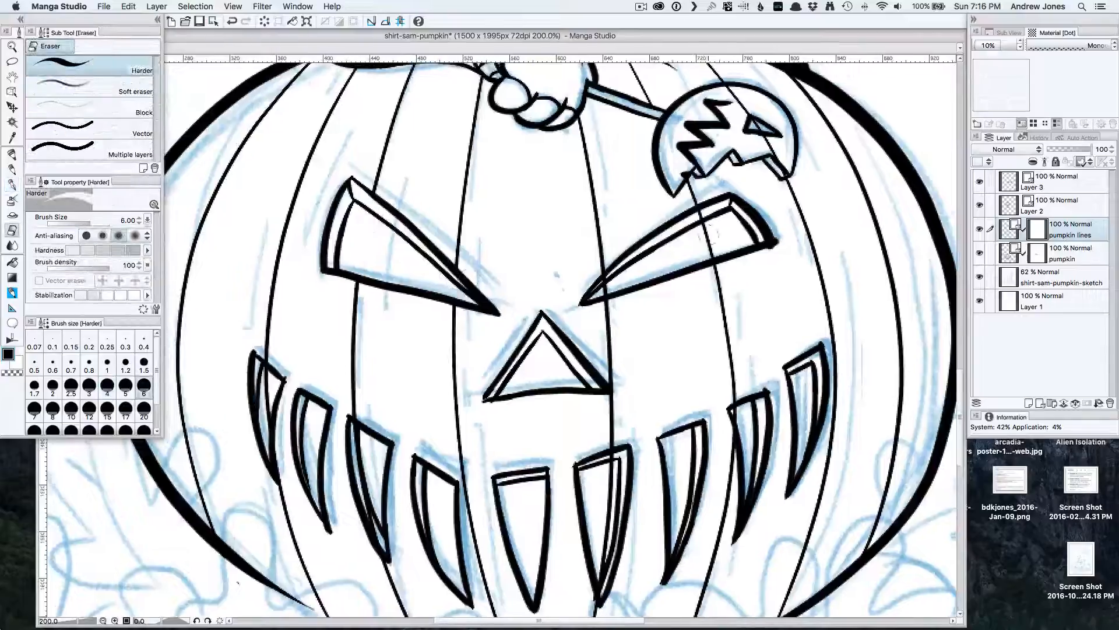
- Erase the rib lines crossing the pumpkin's right eye and the openings of its grin, and save the drawing
left_click_drag(667, 423, 688, 294)
left_click_drag(634, 326, 620, 468)
left_click_drag(377, 300, 403, 415)
mouse_move(284, 238)
left_mouse_down()
mouse_move(293, 304)
mouse_move(290, 254)
left_mouse_up()
left_click_drag(820, 390, 767, 438)
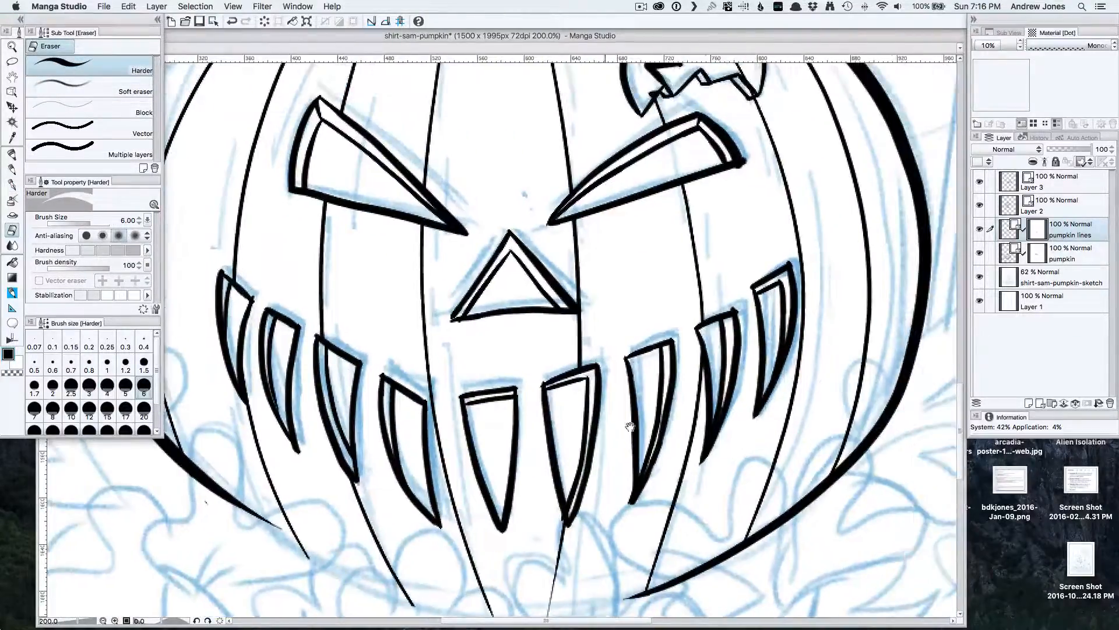
scroll(630, 426, "down", 2)
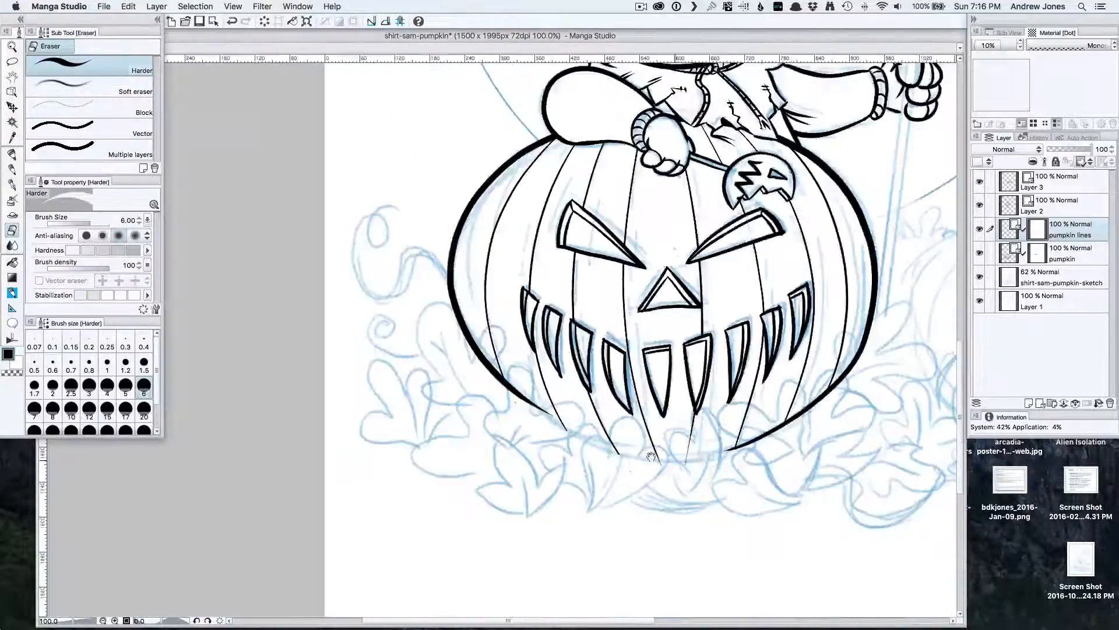
left_click_drag(651, 457, 479, 499)
key("super+s")
- Add a new layer named "sign" above the pumpkin lines layer
left_click_drag(605, 236, 443, 393)
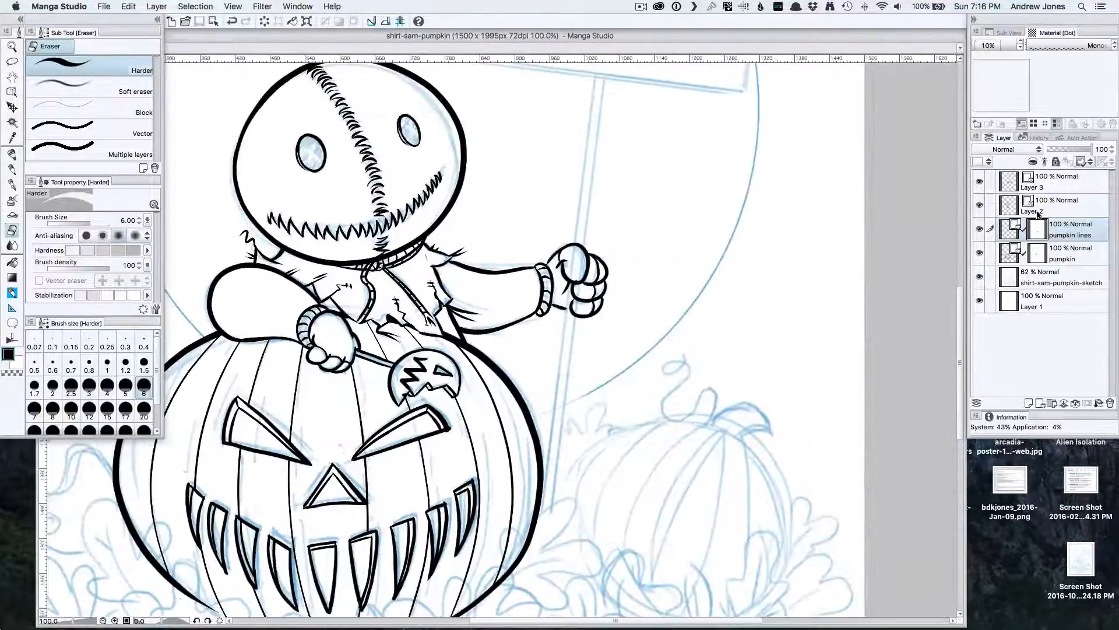
left_click(1029, 403)
double_click(1033, 235)
type("sign")
key("Return")
- Ink the bottom and left edges of the sign board with the size 6 Inker - Nib Flexible brush
scroll(630, 263, "down", 2)
left_click_drag(628, 251, 530, 374)
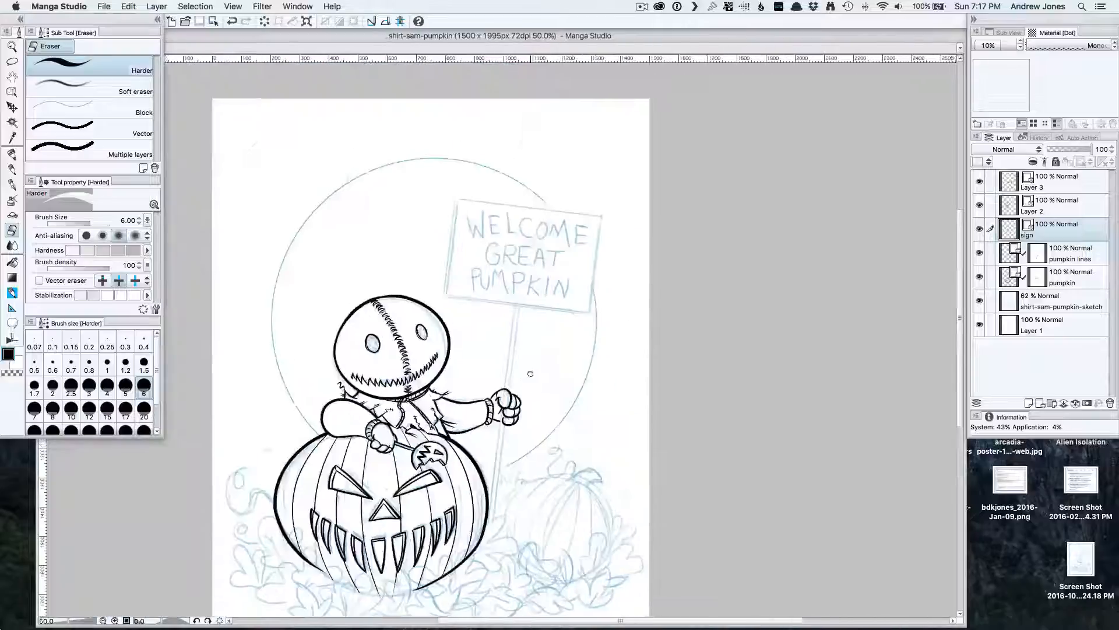
scroll(530, 374, "up", 2)
scroll(530, 374, "up", 1)
left_click_drag(473, 176, 469, 427)
scroll(475, 425, "up", 1)
key("minus")
key("minus")
key("minus")
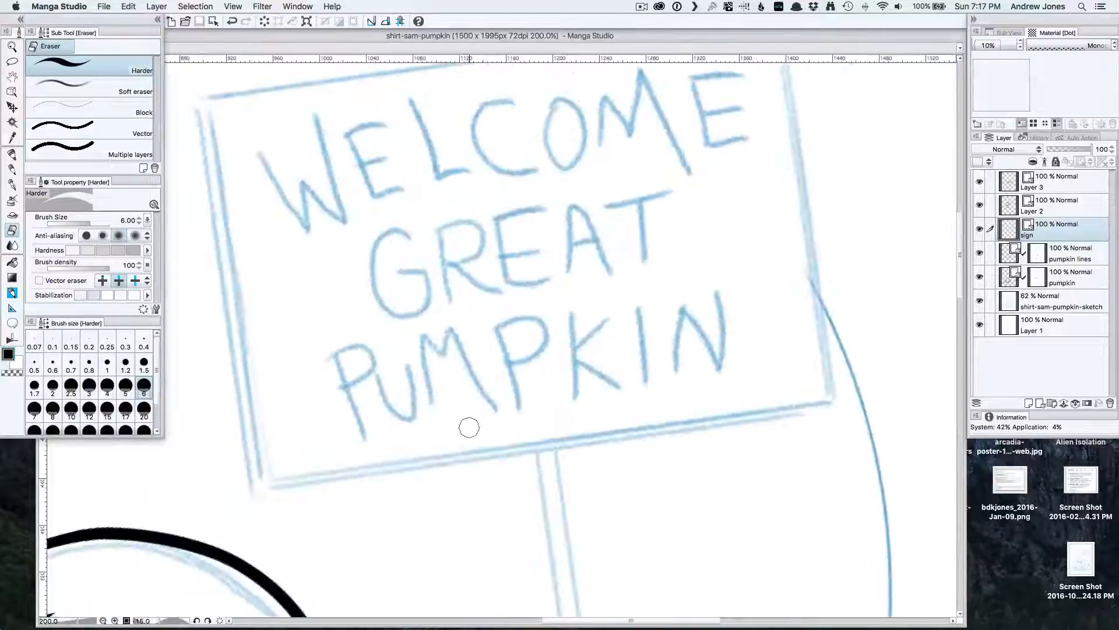
key("b")
mouse_move(611, 376)
left_mouse_down()
mouse_move(612, 295)
mouse_move(598, 270)
left_mouse_up()
left_click_drag(249, 375, 827, 281)
mouse_move(584, 292)
left_mouse_down()
mouse_move(598, 403)
mouse_move(647, 392)
left_mouse_up()
left_click_drag(257, 87, 309, 480)
left_click_drag(449, 164, 385, 290)
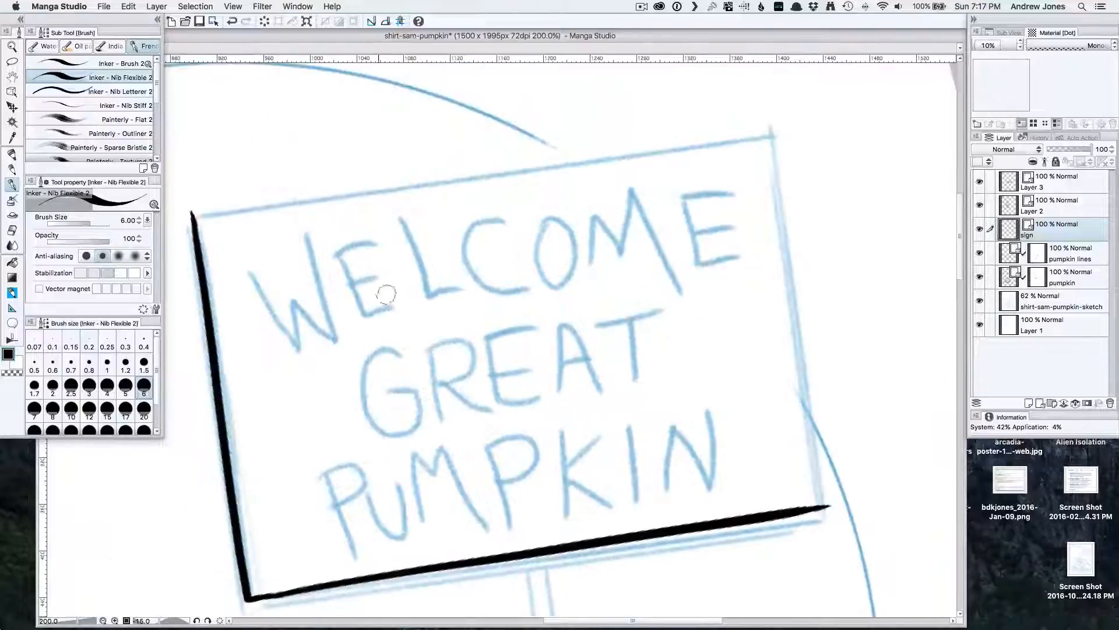
- Ink the top and right edges of the sign board to close its rectangle
mouse_move(193, 213)
left_mouse_down()
mouse_move(775, 132)
mouse_move(600, 109)
mouse_move(628, 327)
left_mouse_up()
key("super+z")
- Add outer thickness lines along the sign board's left and bottom edges, joining them at the corners
key("super+z")
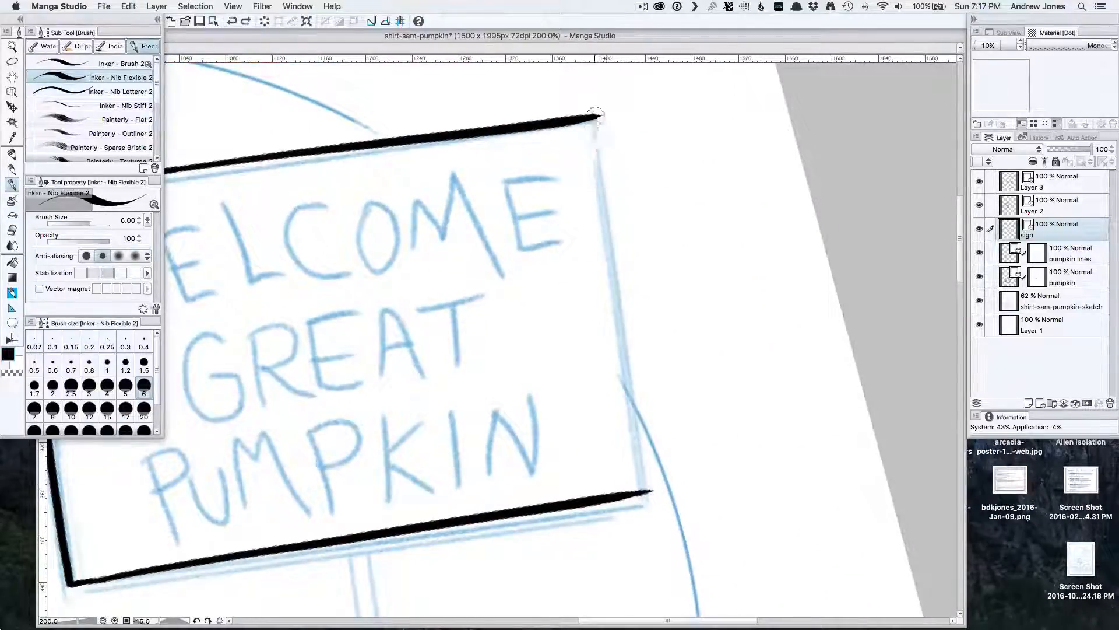
left_click_drag(595, 116, 647, 493)
left_click_drag(347, 480, 645, 408)
left_click_drag(310, 129, 359, 527)
key("super+z")
mouse_move(672, 446)
left_mouse_down()
mouse_move(634, 354)
mouse_move(516, 316)
left_mouse_up()
left_click_drag(204, 397, 785, 302)
left_click_drag(795, 289, 784, 300)
left_click_drag(621, 253, 744, 508)
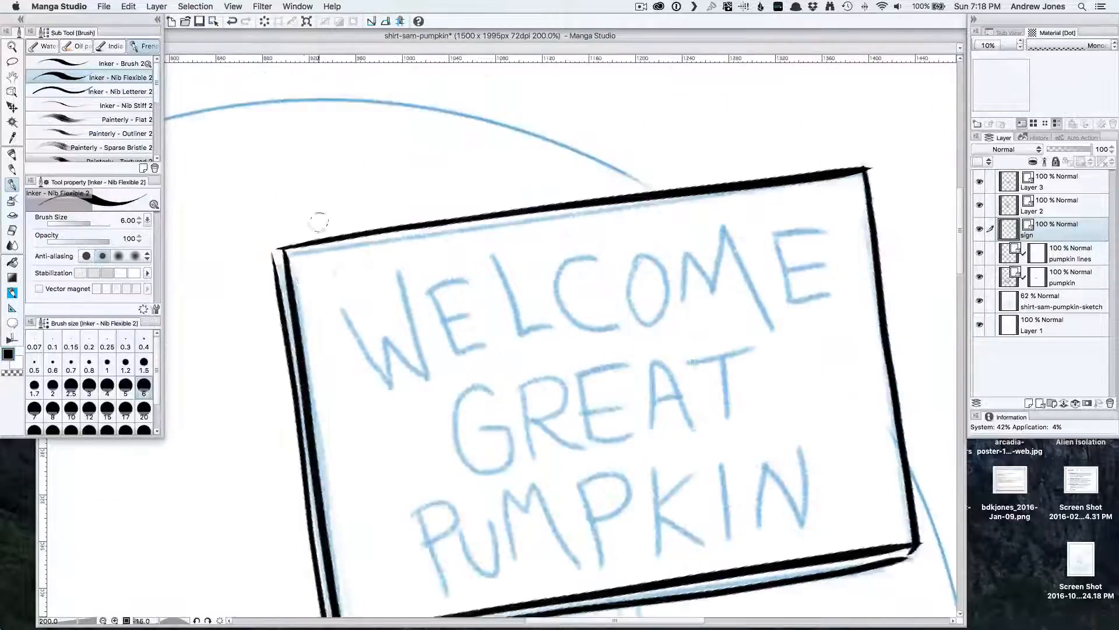
key("super+z")
left_click_drag(743, 576, 655, 401)
mouse_move(594, 444)
left_mouse_down()
mouse_move(565, 465)
mouse_move(589, 564)
left_mouse_up()
- Letter the word "WELCOME" on the sign's first line over the sketch
mouse_move(242, 249)
left_mouse_down()
mouse_move(292, 331)
mouse_move(302, 215)
left_mouse_up()
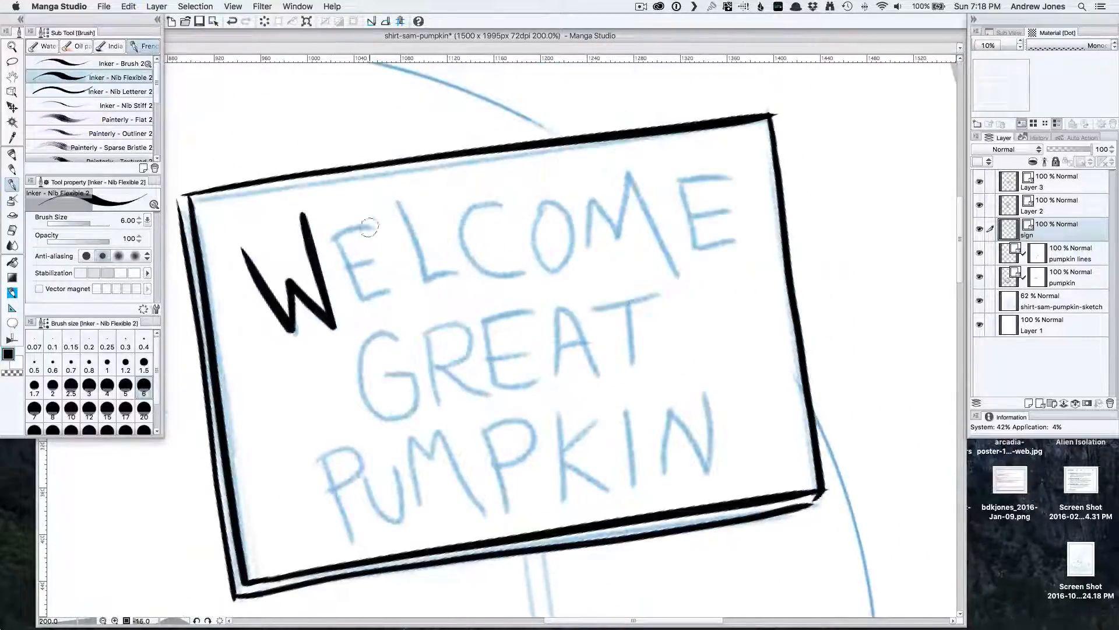
mouse_move(373, 224)
left_mouse_down()
mouse_move(396, 290)
mouse_move(377, 256)
left_mouse_up()
left_click_drag(402, 201, 455, 274)
left_click_drag(507, 201, 502, 274)
mouse_move(563, 198)
left_mouse_down()
mouse_move(542, 233)
mouse_move(569, 201)
left_mouse_up()
mouse_move(589, 242)
left_mouse_down()
mouse_move(627, 166)
mouse_move(679, 274)
left_mouse_up()
mouse_move(682, 181)
left_mouse_down()
mouse_move(705, 239)
mouse_move(736, 241)
left_mouse_up()
left_click_drag(669, 183, 725, 171)
left_click_drag(695, 214, 729, 209)
- Letter the word "GREAT" on the sign's second line
mouse_move(401, 341)
left_mouse_down()
mouse_move(390, 380)
mouse_move(434, 405)
mouse_move(490, 395)
left_mouse_up()
left_click_drag(491, 315, 495, 391)
left_click_drag(496, 392, 531, 385)
mouse_move(494, 355)
left_mouse_down()
mouse_move(530, 349)
mouse_move(530, 309)
left_mouse_up()
left_click_drag(542, 378, 595, 373)
left_click_drag(586, 306, 659, 283)
left_click_drag(633, 295, 634, 359)
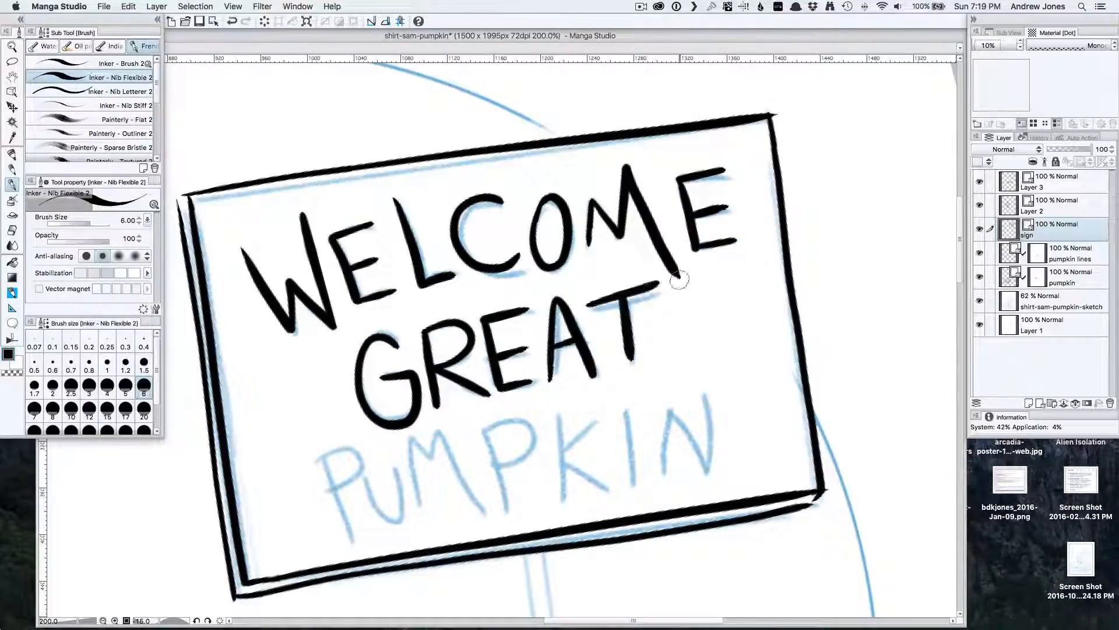
- Letter the word "PUMPKIN" on the sign's third line
mouse_move(315, 460)
left_mouse_down()
mouse_move(353, 552)
mouse_move(327, 502)
left_mouse_up()
left_click_drag(358, 449, 408, 443)
mouse_move(417, 510)
left_mouse_down()
mouse_move(481, 428)
mouse_move(501, 513)
left_mouse_up()
left_click_drag(475, 431, 490, 475)
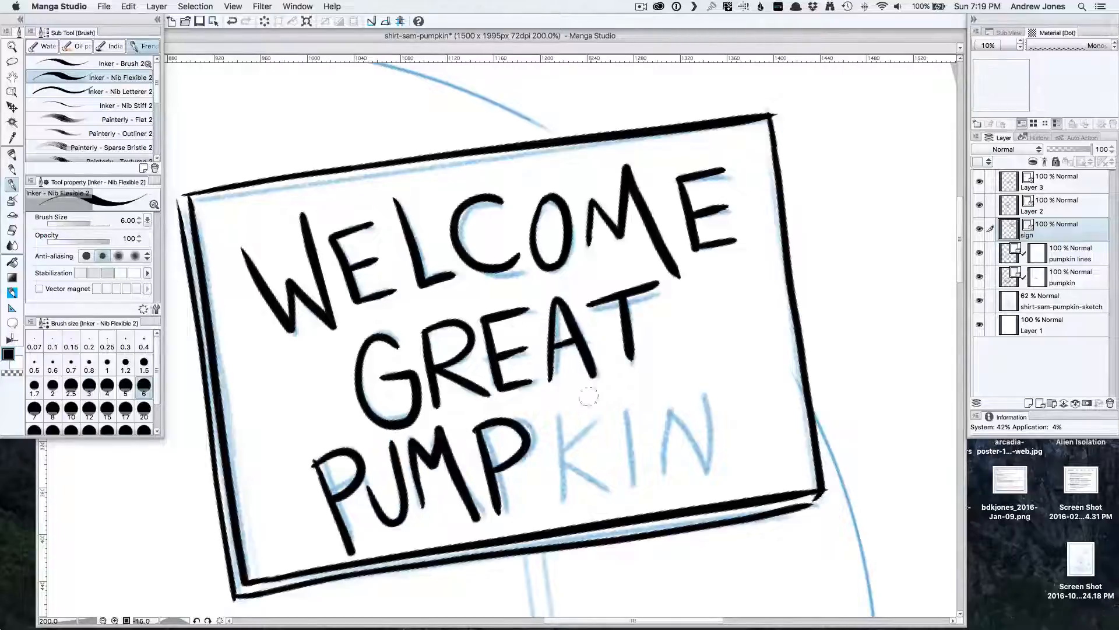
left_click_drag(547, 411, 557, 505)
mouse_move(588, 417)
left_mouse_down()
mouse_move(551, 463)
mouse_move(603, 484)
left_mouse_up()
left_click_drag(618, 405, 625, 487)
left_click_drag(648, 487, 688, 392)
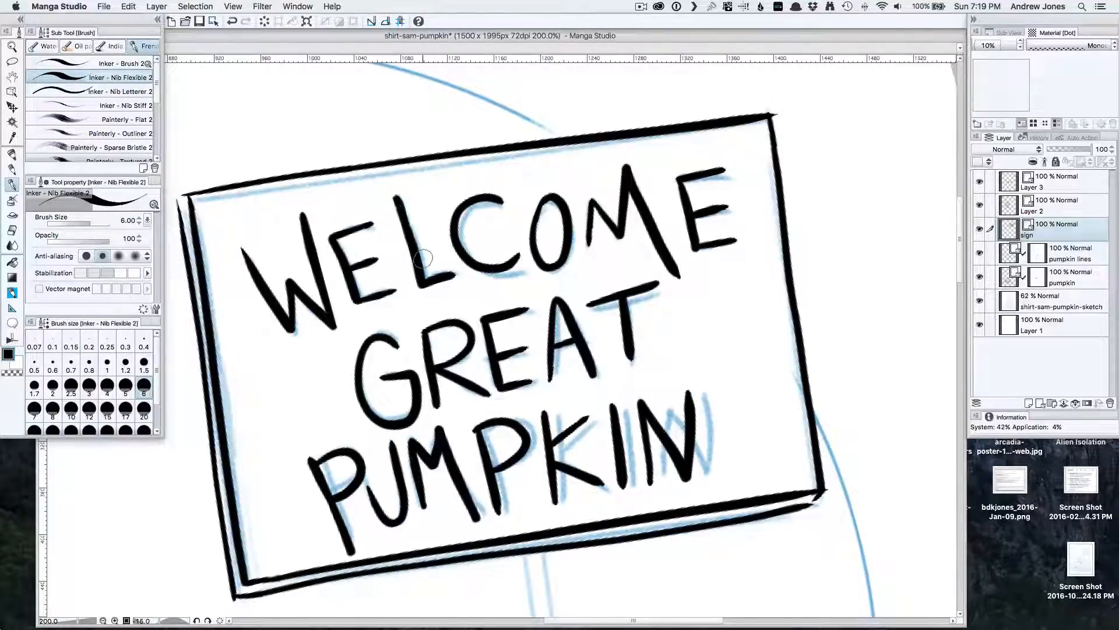
- Rotate the canvas and ink the two long edges of the sign's pole from the board down to the pumpkin
key("super+minus")
key("super+minus")
key("super+minus")
key("minus")
key("minus")
key("minus")
key("minus")
key("minus")
key("minus")
key("minus")
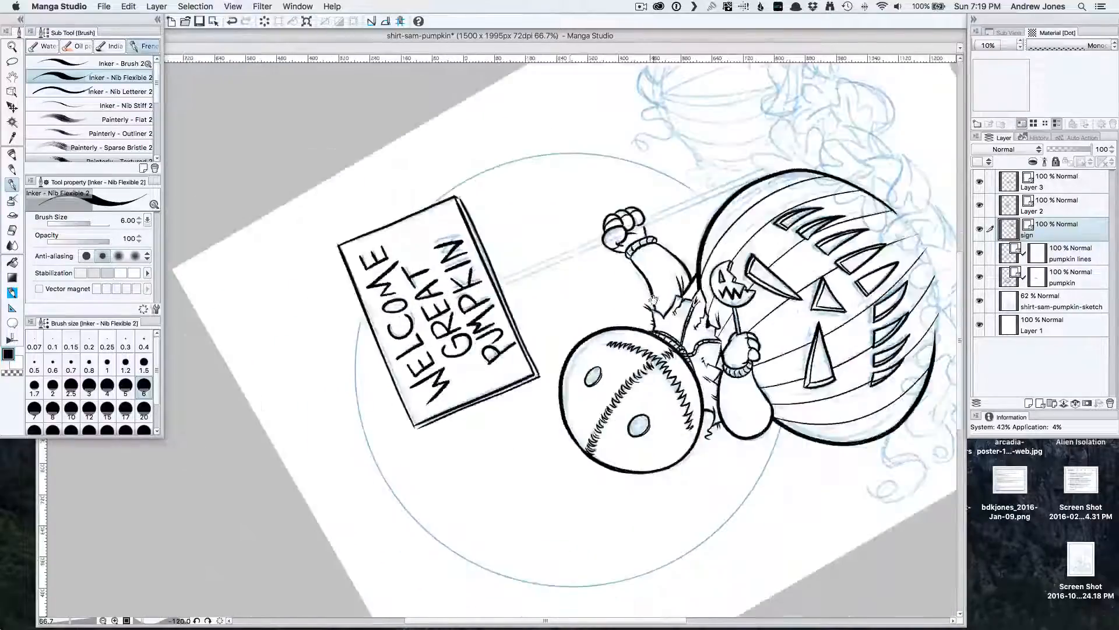
left_click_drag(652, 300, 531, 389)
key("super+plus")
left_click_drag(316, 394, 761, 208)
key("super+z")
left_click_drag(316, 382, 739, 202)
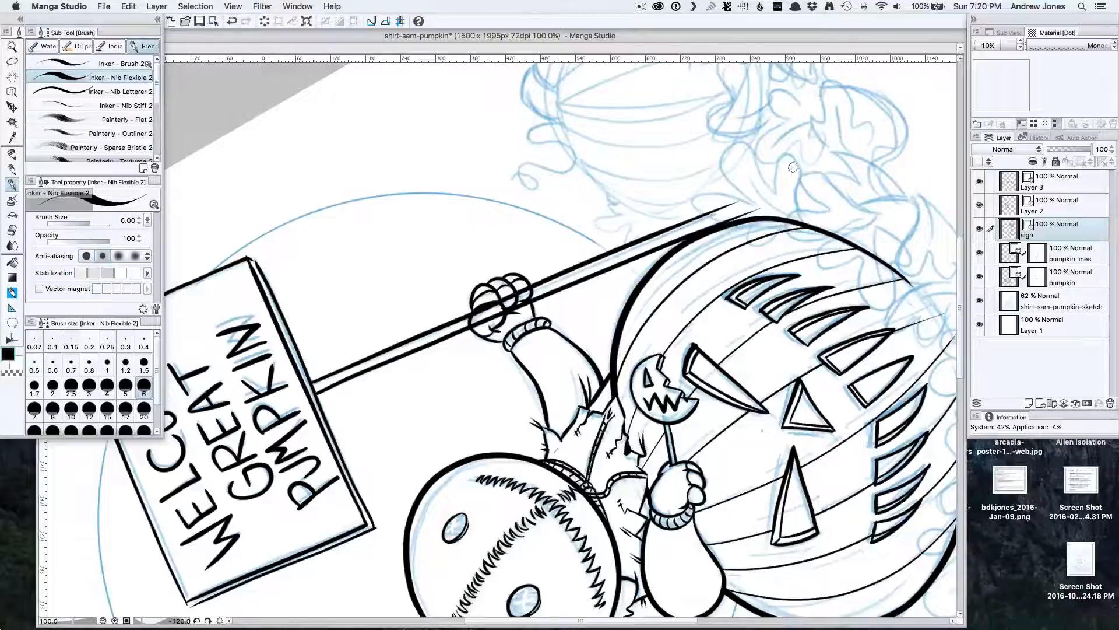
- Return the canvas to upright and add a layer mask to the sign layer
key("super+minus")
key("super+minus")
key("super+minus")
key("minus")
key("minus")
key("minus")
key("minus")
key("minus")
key("minus")
key("minus")
key("minus")
key("minus")
key("minus")
key("minus")
key("minus")
key("minus")
key("minus")
key("minus")
key("minus")
key("super+plus")
left_click_drag(519, 607, 587, 304)
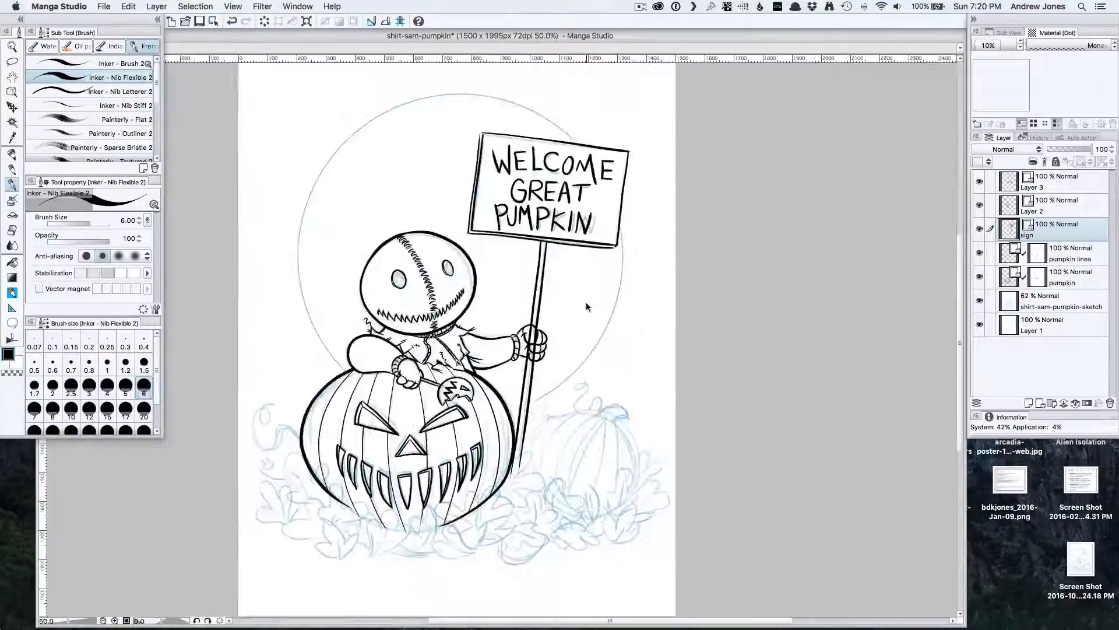
key("super+plus")
key("super+plus")
left_click(1087, 403)
- Erase the pole's lines where they cross Sam's gripping hand, and save the drawing
key("e")
key("super+plus")
key("super+plus")
left_click_drag(455, 411, 466, 354)
mouse_move(489, 370)
left_mouse_down()
mouse_move(473, 481)
mouse_move(560, 422)
mouse_move(558, 383)
left_mouse_up()
key("super+minus")
key("super+minus")
key("super+minus")
key("super+minus")
key("super+s")
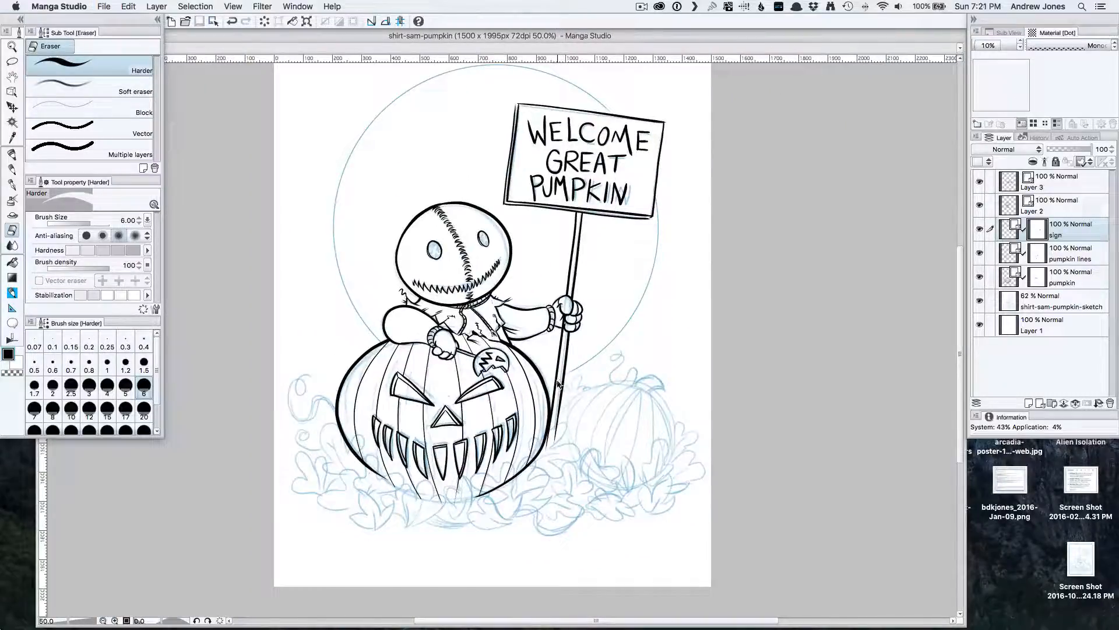
- Add a new vector layer directly above the shirt-sam-pumpkin-sketch layer and name it "pumpkin 2"
left_click(1030, 302)
key("super+shift+n")
double_click(1032, 306)
left_click(1064, 312)
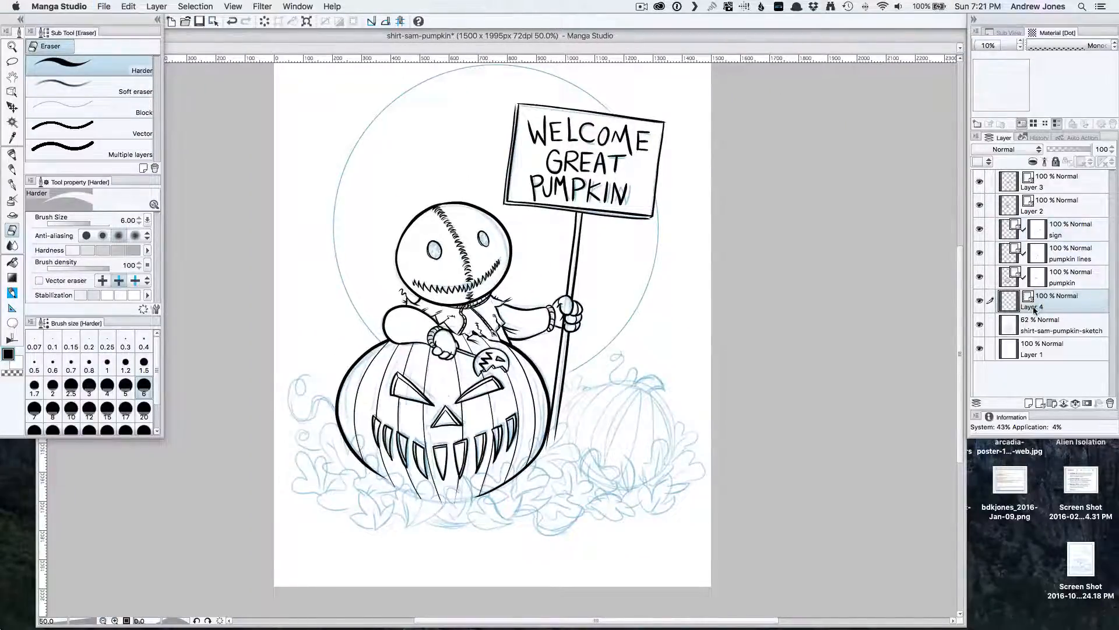
double_click(1033, 307)
type("pumpkin 2")
key("Return")
- Ink the background pumpkin's round outer contour with a size 8 Inker - Nib Flexible brush
key("super+plus")
key("super+plus")
mouse_move(838, 473)
left_mouse_down()
mouse_move(591, 303)
mouse_move(632, 277)
left_mouse_up()
key("b")
mouse_move(584, 426)
left_mouse_down()
mouse_move(644, 300)
mouse_move(595, 439)
mouse_move(612, 338)
mouse_move(612, 408)
left_mouse_up()
key("super+z")
key("bracketright")
key("bracketright")
key("super+z")
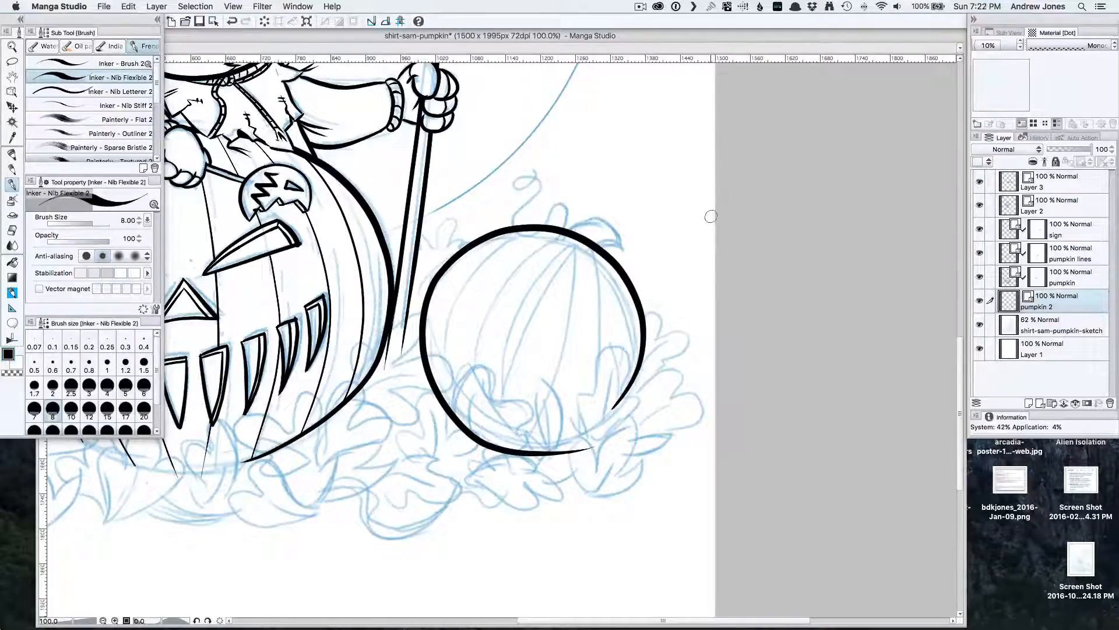
- Shift the small pumpkin's inked contour slightly down and left so it fits the sketch
key("o")
mouse_move(607, 250)
left_mouse_down()
mouse_move(613, 336)
mouse_move(600, 255)
left_mouse_up()
left_click_drag(623, 296, 627, 296)
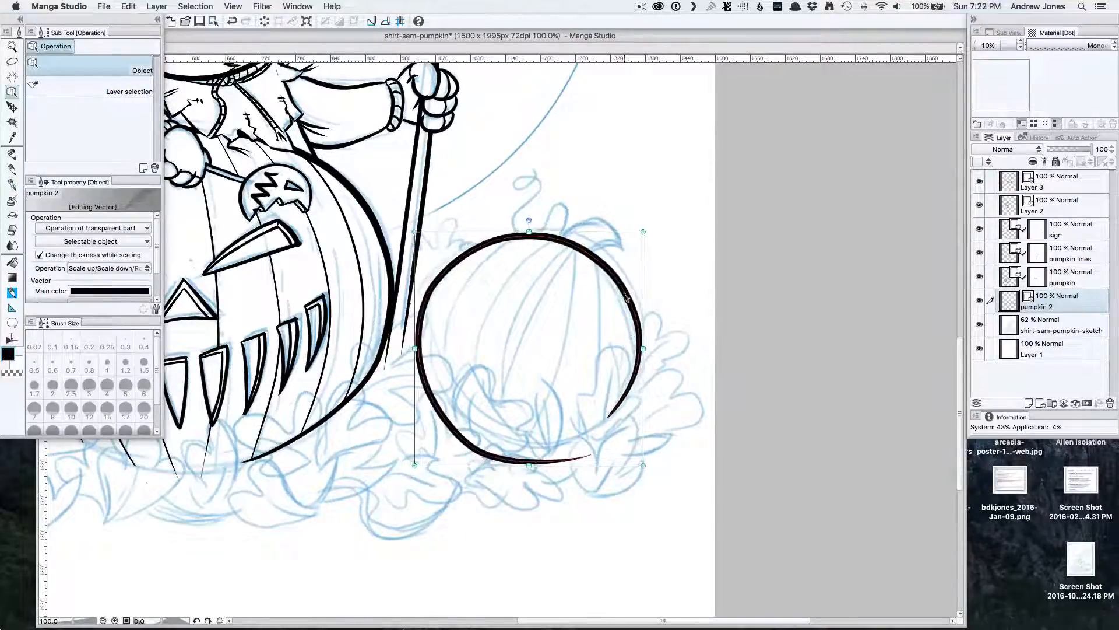
- Ink the small pumpkin's stem, top leaf and curling tendril with a size 6 brush
key("b")
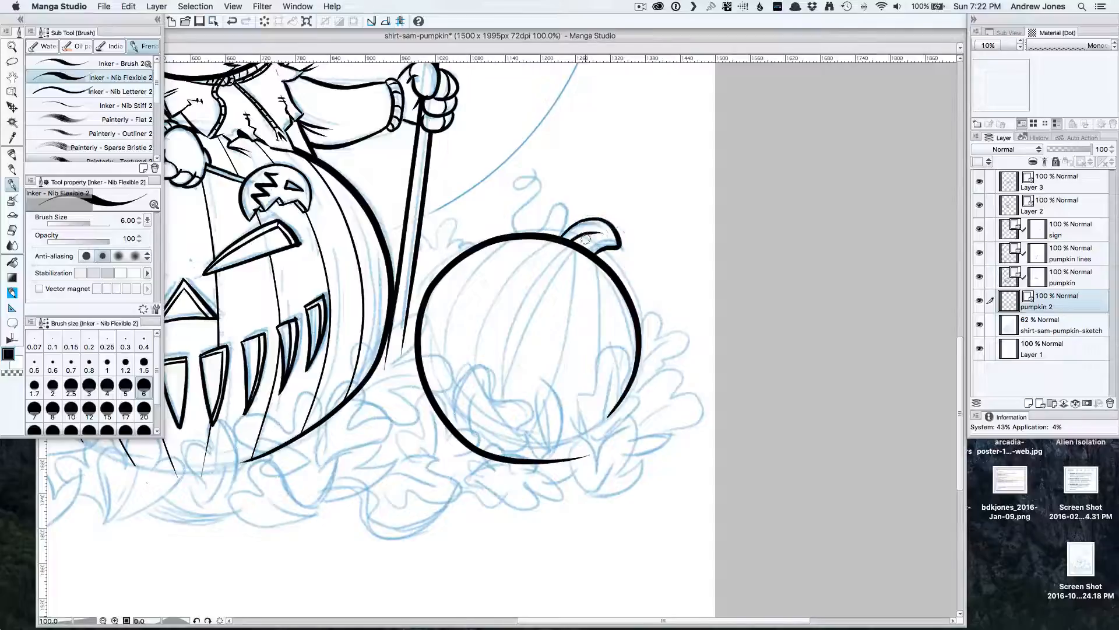
left_click_drag(558, 234, 548, 147)
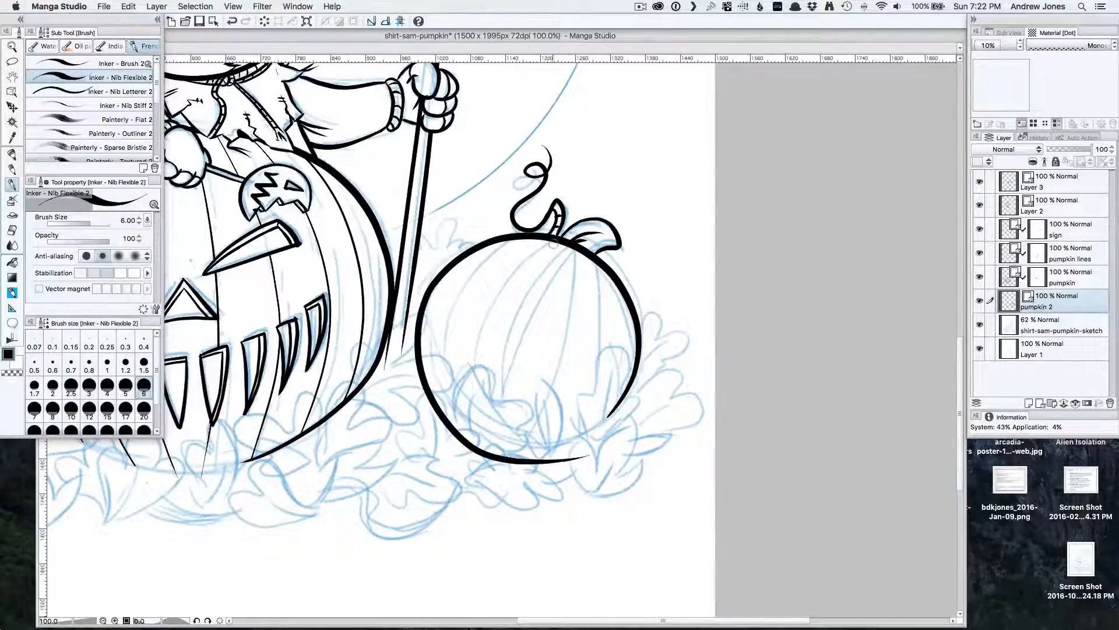
key("super+z")
- Ink the small pumpkin's curved ribs from the stem down to its base, redoing strokes that miss
mouse_move(557, 240)
left_mouse_down()
mouse_move(468, 403)
mouse_move(483, 470)
left_mouse_up()
mouse_move(522, 240)
left_mouse_down()
mouse_move(437, 332)
mouse_move(449, 450)
left_mouse_up()
left_click_drag(570, 248, 471, 476)
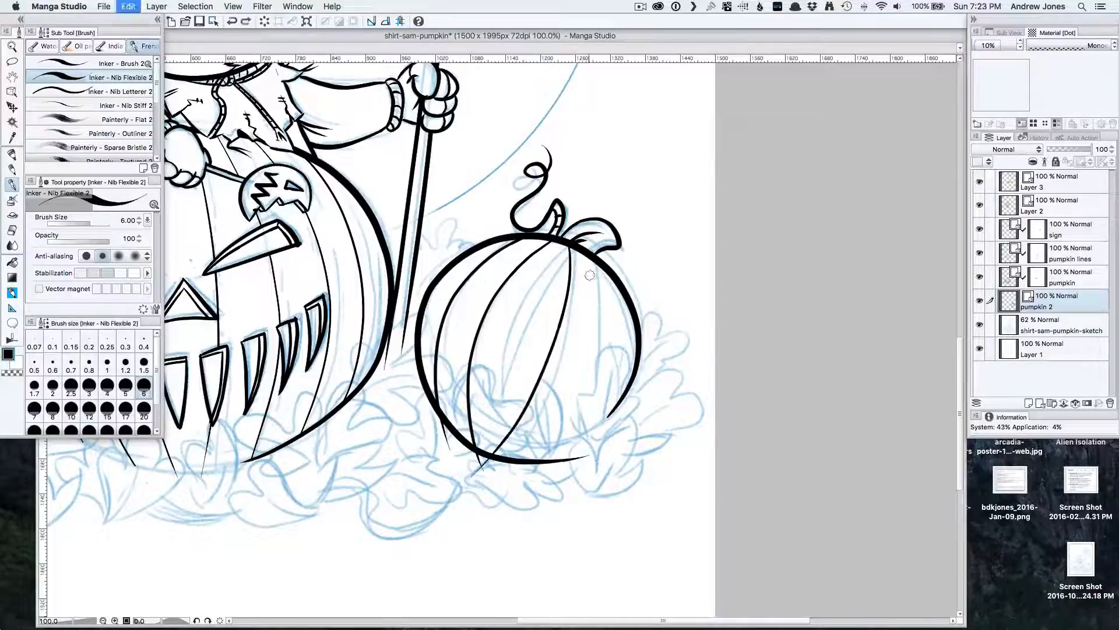
key("super+z")
mouse_move(571, 245)
left_mouse_down()
mouse_move(500, 456)
mouse_move(521, 459)
left_mouse_up()
key("super+z")
left_click_drag(605, 265, 547, 459)
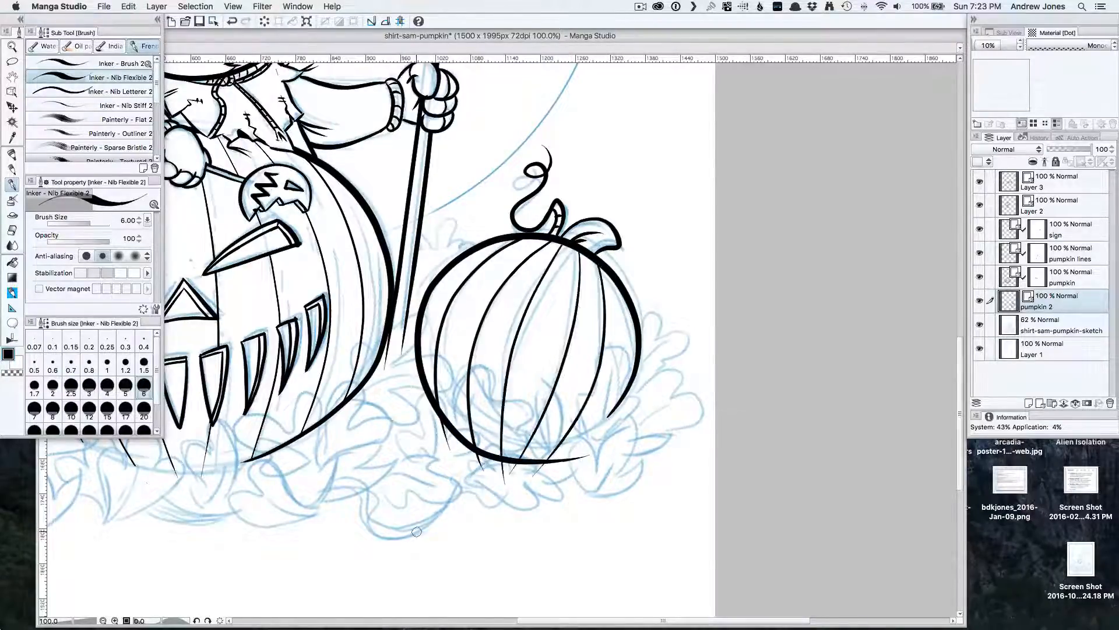
- Hide all the inked layers, from Layer 3 down to pumpkin 2, leaving only the sketch showing
left_click_drag(279, 338, 618, 355)
left_click_drag(980, 279, 979, 182)
left_click(979, 300)
- Add a vector layer above the sketch layer, name it "leaves and what-not", and save the drawing
left_click(1056, 328)
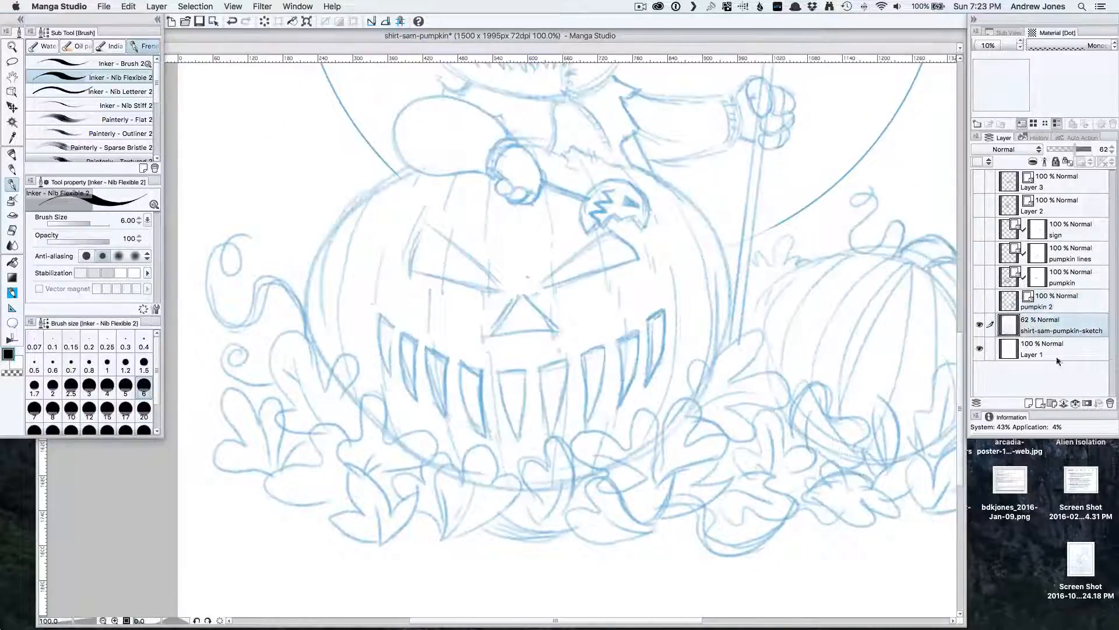
left_click(1040, 403)
double_click(1033, 332)
type("leaves and what-not")
key("Return")
key("super+s")
- Ink the first two front leaves with their center veins below the lower left of the carved pumpkin
scroll(474, 301, "down", 3)
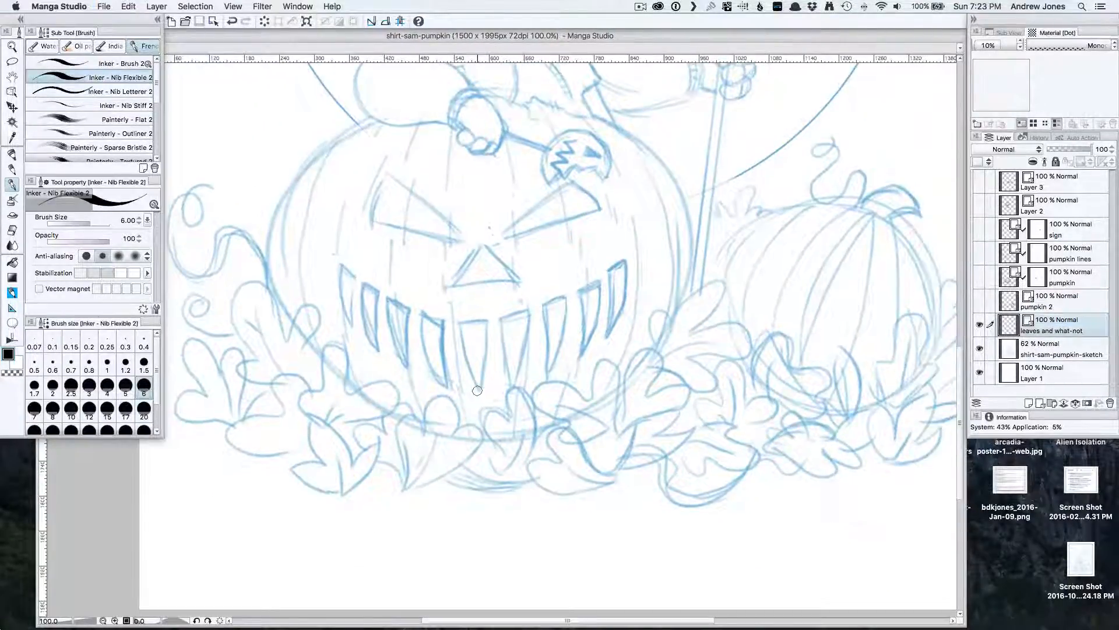
scroll(474, 302, "up", 3)
mouse_move(428, 345)
left_mouse_down()
mouse_move(469, 329)
mouse_move(456, 393)
left_mouse_up()
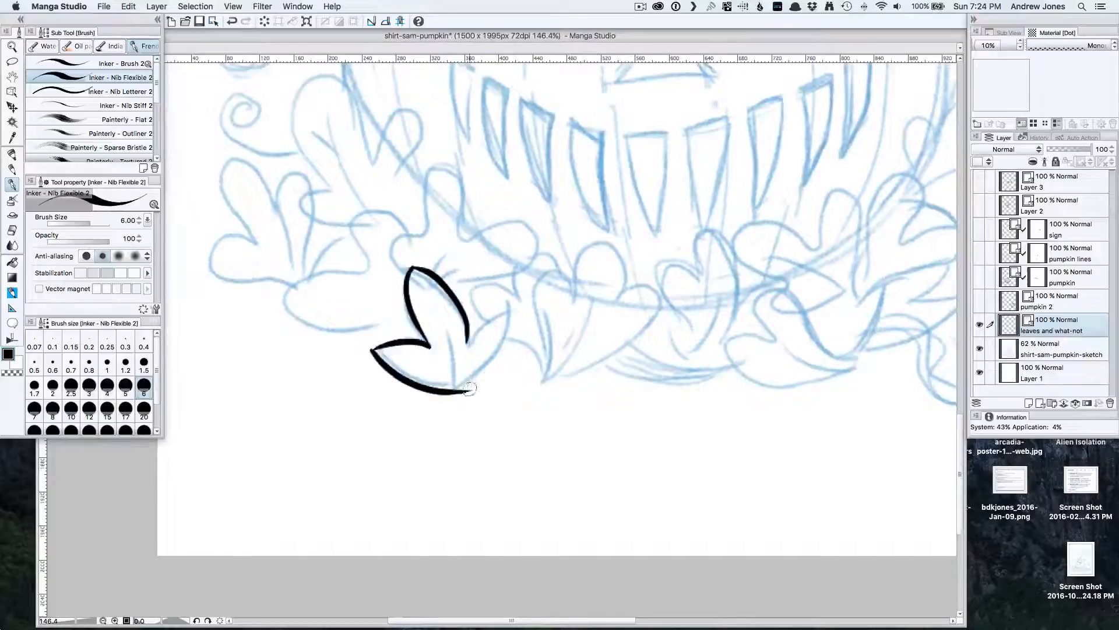
left_click_drag(465, 344, 459, 393)
left_click_drag(438, 312, 456, 390)
left_click_drag(569, 315, 591, 406)
mouse_move(562, 470)
left_mouse_down()
mouse_move(593, 384)
mouse_move(562, 469)
mouse_move(625, 353)
left_mouse_up()
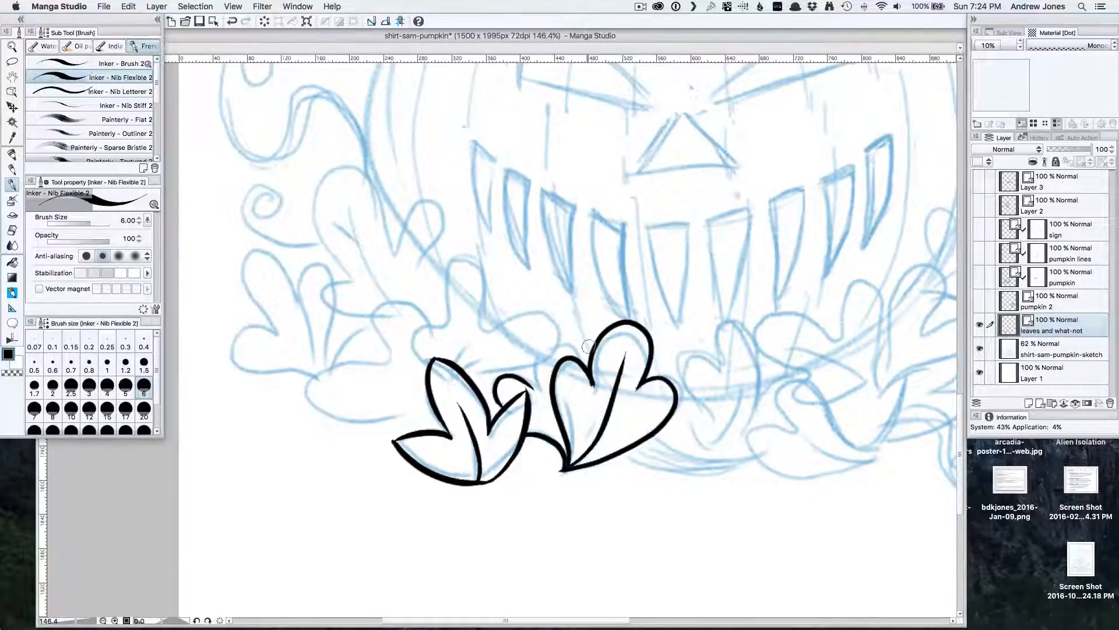
- Ink the overlapping lobed leaves and their veins behind the front leaves, out to the pile's far left end
mouse_move(527, 388)
left_mouse_down()
mouse_move(563, 341)
mouse_move(444, 324)
left_mouse_up()
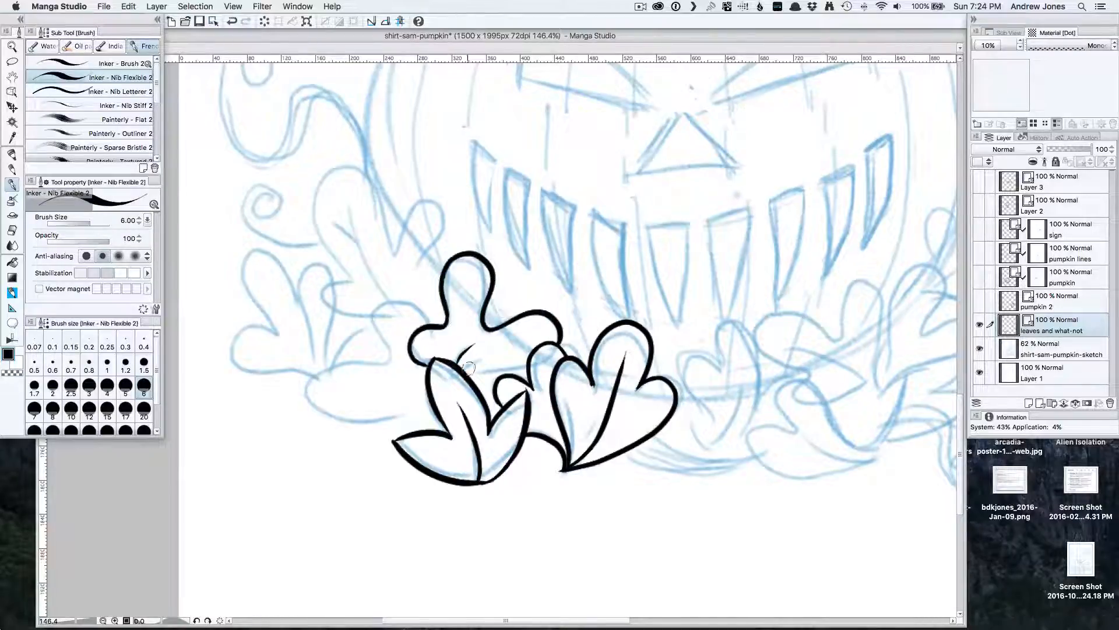
key("super+z")
mouse_move(478, 386)
left_mouse_down()
mouse_move(525, 366)
mouse_move(612, 393)
left_mouse_up()
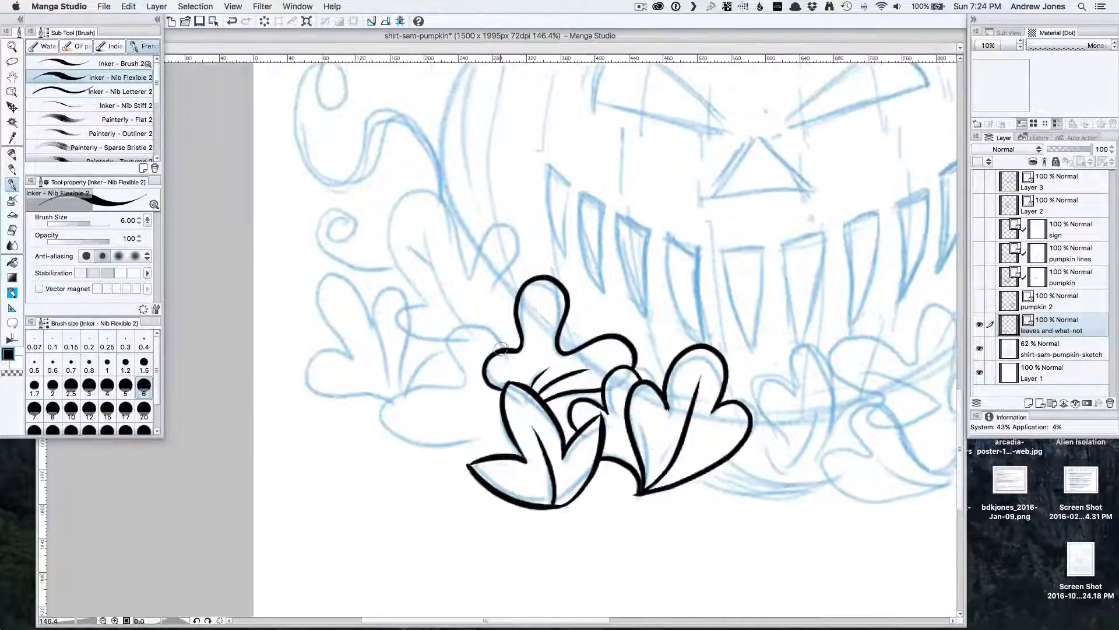
left_click_drag(502, 349, 476, 472)
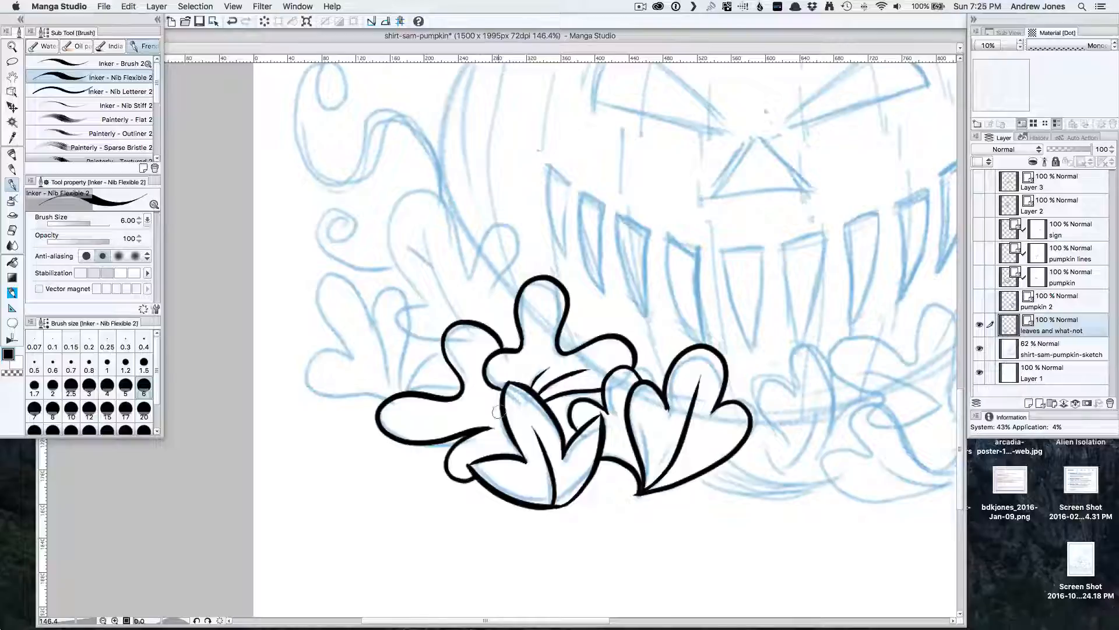
mouse_move(495, 281)
left_mouse_down()
mouse_move(435, 304)
mouse_move(442, 341)
mouse_move(415, 389)
mouse_move(321, 276)
left_mouse_up()
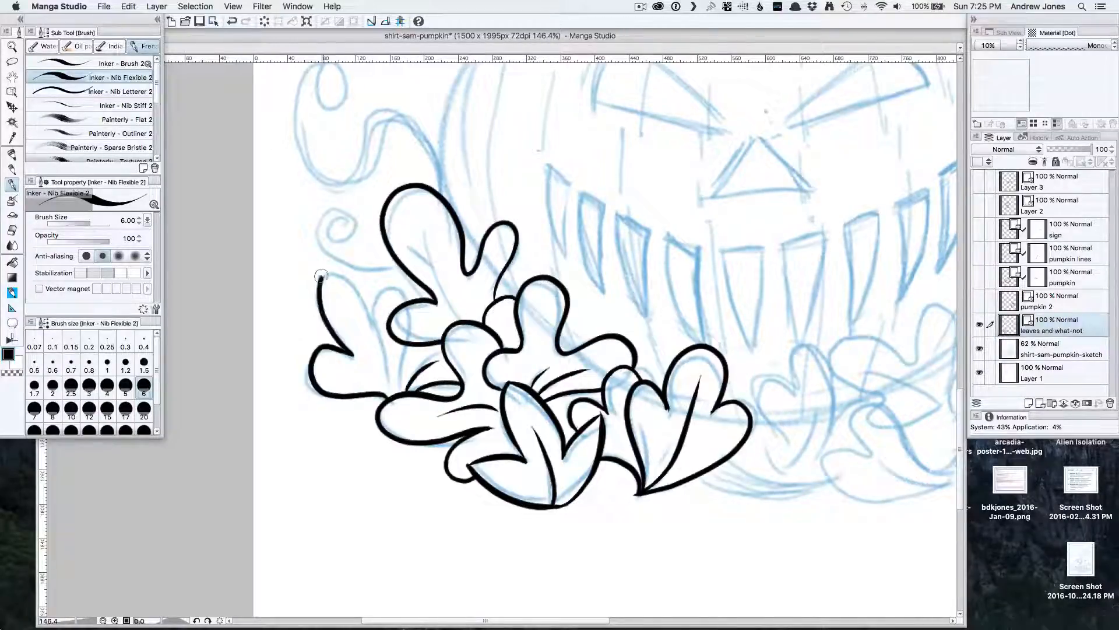
left_click_drag(372, 307, 409, 301)
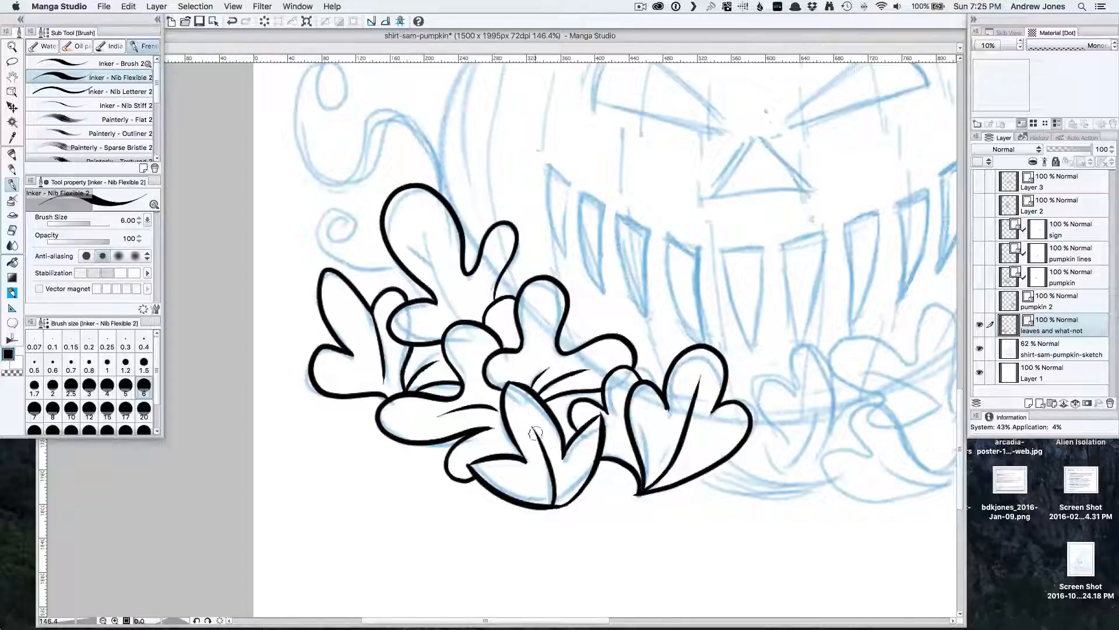
- Ink the small curl and the large looping vine above the left leaves, with doubled edges and little tendrils
left_click_drag(535, 432, 597, 540)
left_click_drag(458, 376, 394, 318)
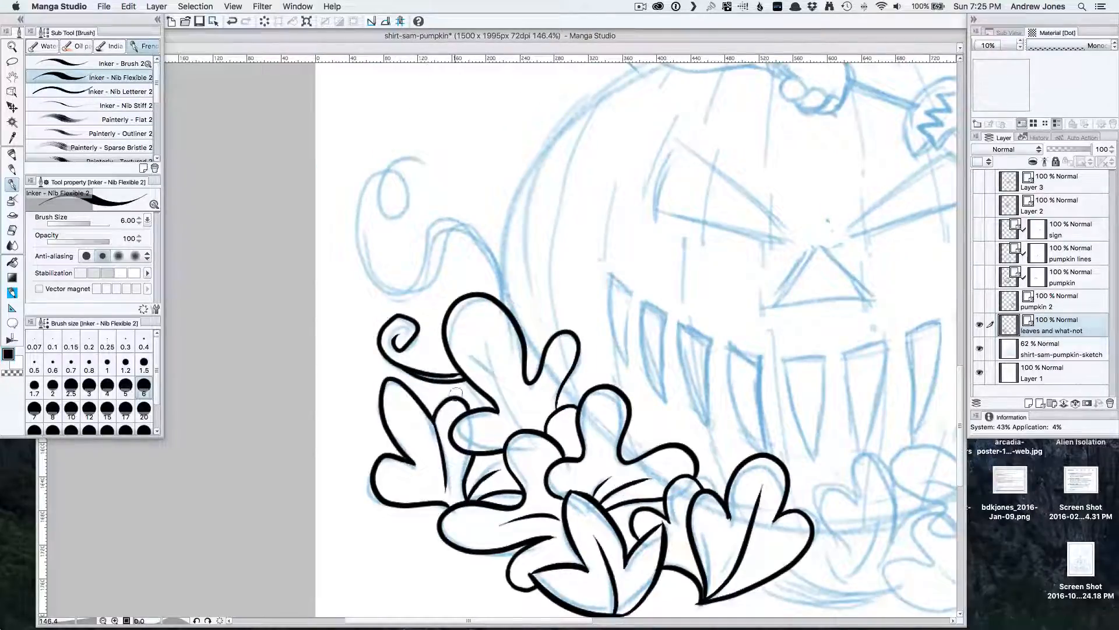
mouse_move(502, 301)
left_mouse_down()
mouse_move(353, 236)
mouse_move(443, 149)
left_mouse_up()
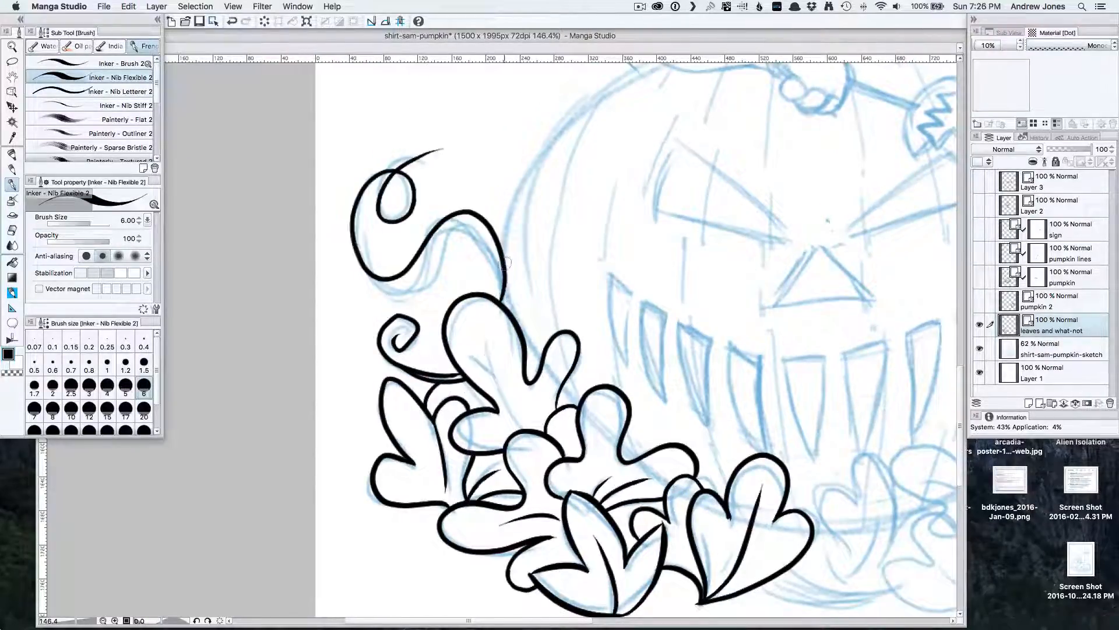
mouse_move(460, 211)
left_mouse_down()
mouse_move(500, 298)
mouse_move(489, 248)
mouse_move(504, 286)
left_mouse_up()
key("super+z")
key("super+z")
key("super+z")
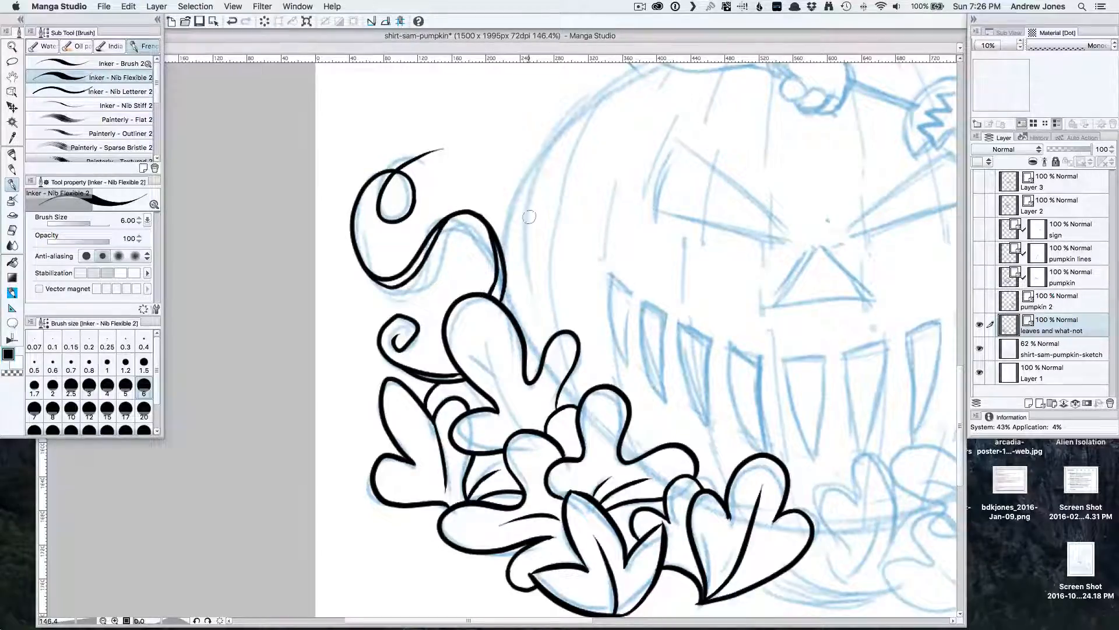
left_click_drag(436, 152, 488, 176)
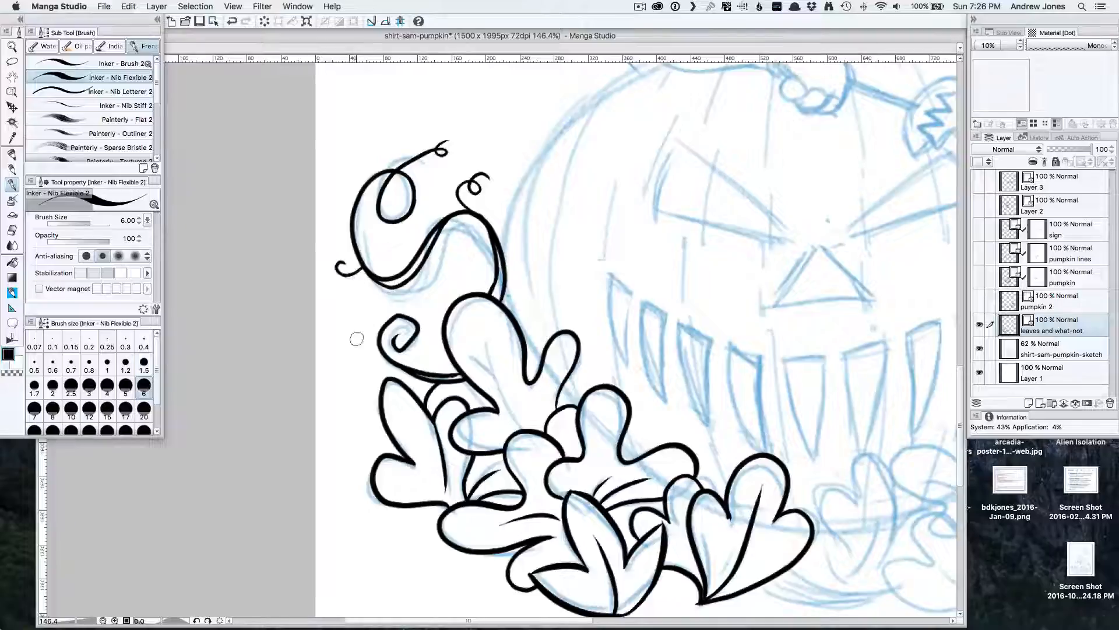
- Ink the rounded leaf and its vein at the bottom of the pile, right of the carved pumpkin's center
scroll(356, 338, "down", 2)
mouse_move(460, 336)
left_mouse_down()
mouse_move(487, 407)
mouse_move(469, 369)
left_mouse_up()
scroll(485, 351, "up", 2)
left_click_drag(816, 496, 411, 367)
left_click_drag(600, 450, 504, 438)
mouse_move(510, 441)
left_mouse_down()
mouse_move(492, 434)
mouse_move(600, 452)
left_mouse_up()
left_click_drag(505, 458, 599, 453)
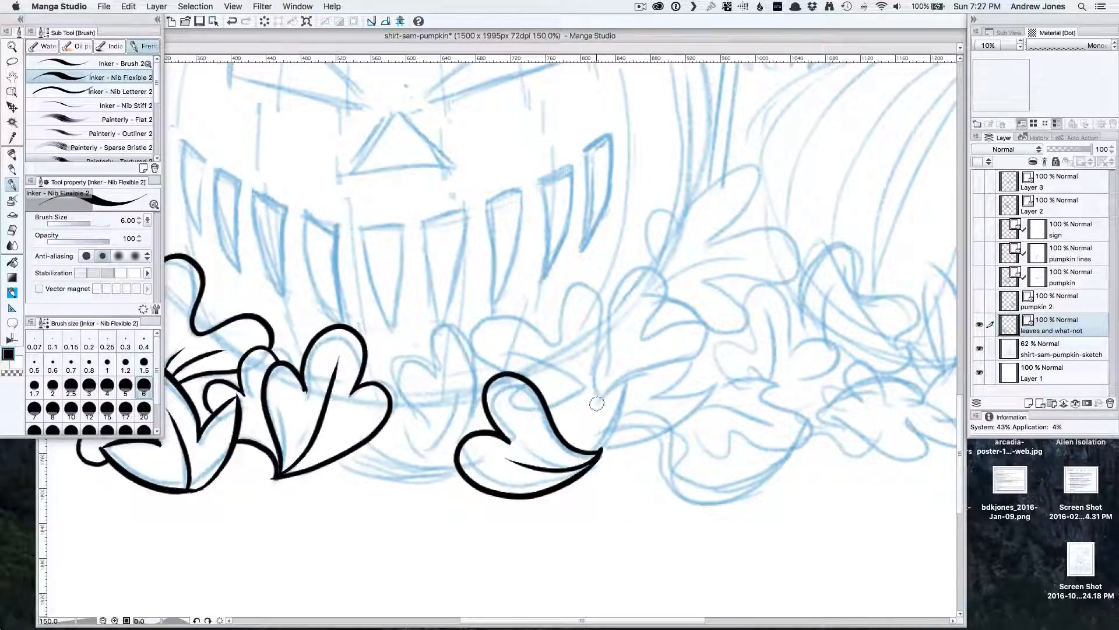
- Ink the pointed leaf and the lobed leaves with veins behind the rounded bottom leaf
mouse_move(591, 408)
left_mouse_down()
mouse_move(656, 396)
mouse_move(601, 451)
left_mouse_up()
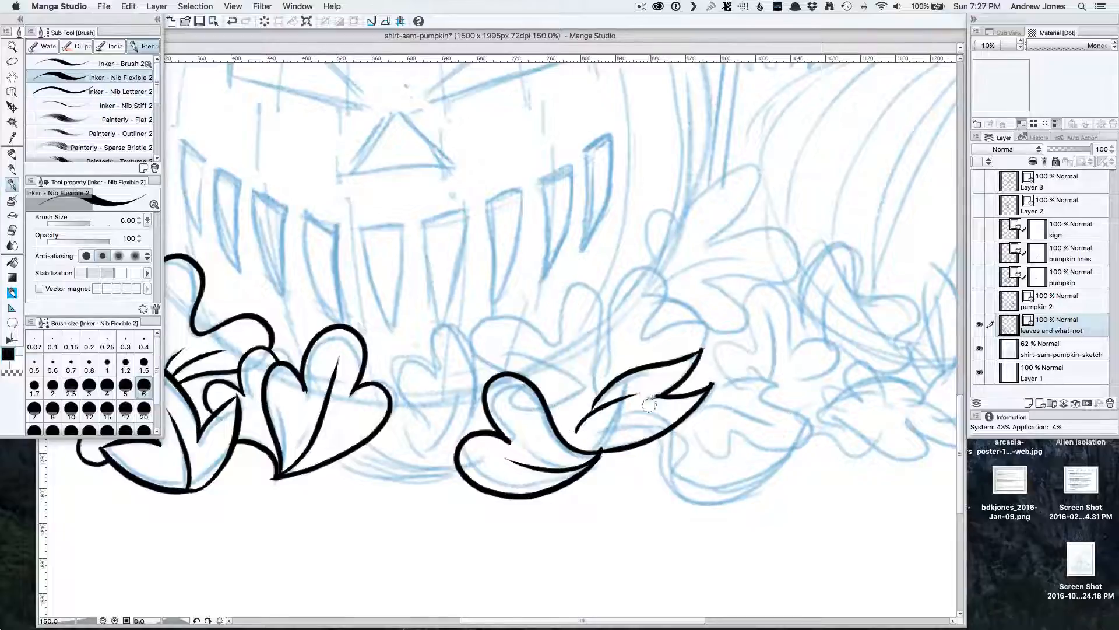
left_click_drag(693, 357, 610, 351)
mouse_move(594, 371)
left_mouse_down()
mouse_move(556, 344)
mouse_move(494, 376)
left_mouse_up()
left_click_drag(591, 409, 494, 345)
left_click_drag(575, 386, 551, 380)
key("super+z")
- Ink the heart-shaped leaf filling the gap under the carved teeth and the ground curve beneath it
mouse_move(473, 429)
left_mouse_down()
mouse_move(470, 338)
mouse_move(400, 382)
left_mouse_up()
left_click_drag(447, 421, 468, 377)
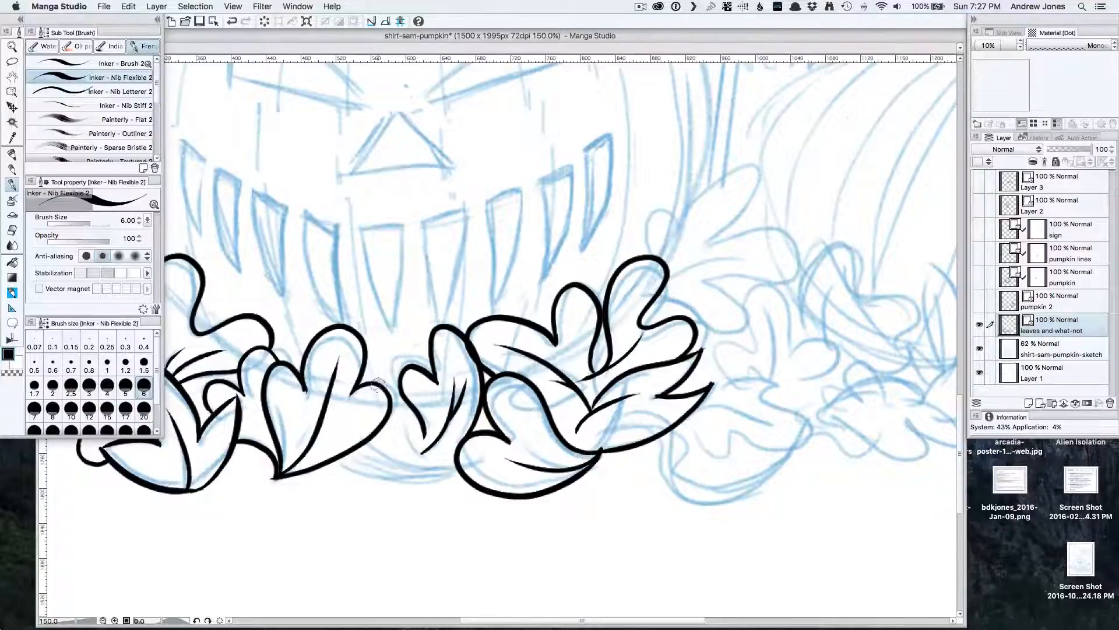
left_click_drag(368, 444, 457, 464)
mouse_move(338, 457)
left_mouse_down()
mouse_move(464, 476)
mouse_move(401, 472)
left_mouse_up()
- Ink the cluster of lobed leaves and veins rising between the carved pumpkin and the small pumpkin
mouse_move(688, 420)
left_mouse_down()
mouse_move(441, 396)
mouse_move(513, 366)
left_mouse_up()
left_click_drag(465, 361, 532, 365)
mouse_move(439, 397)
left_mouse_down()
mouse_move(519, 392)
mouse_move(503, 329)
left_mouse_up()
left_click_drag(402, 299, 498, 275)
left_click_drag(449, 263, 516, 249)
left_click_drag(461, 257, 551, 265)
mouse_move(452, 223)
left_mouse_down()
mouse_move(432, 201)
mouse_move(414, 230)
left_mouse_up()
left_click_drag(415, 262, 515, 233)
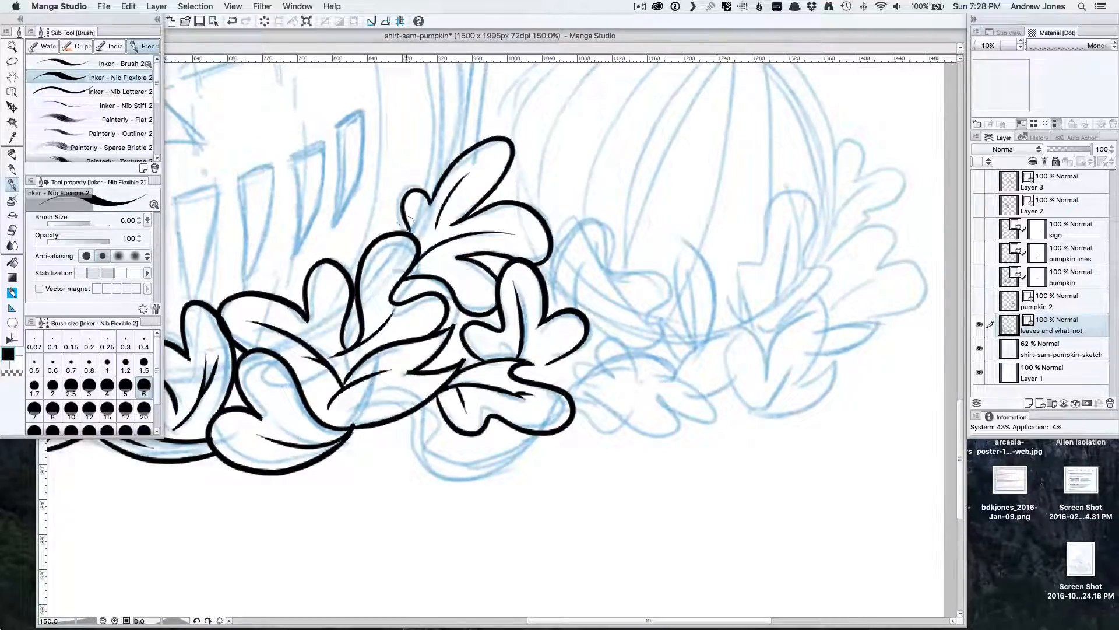
left_click_drag(406, 220, 414, 234)
- Ink the curved vine shape with small curls under the cluster, and the lobed leaf to its right
left_click_drag(382, 422, 534, 435)
mouse_move(414, 415)
left_mouse_down()
mouse_move(549, 396)
mouse_move(392, 417)
mouse_move(449, 483)
mouse_move(537, 421)
mouse_move(394, 440)
mouse_move(422, 442)
left_mouse_up()
key("super+z")
key("super+z")
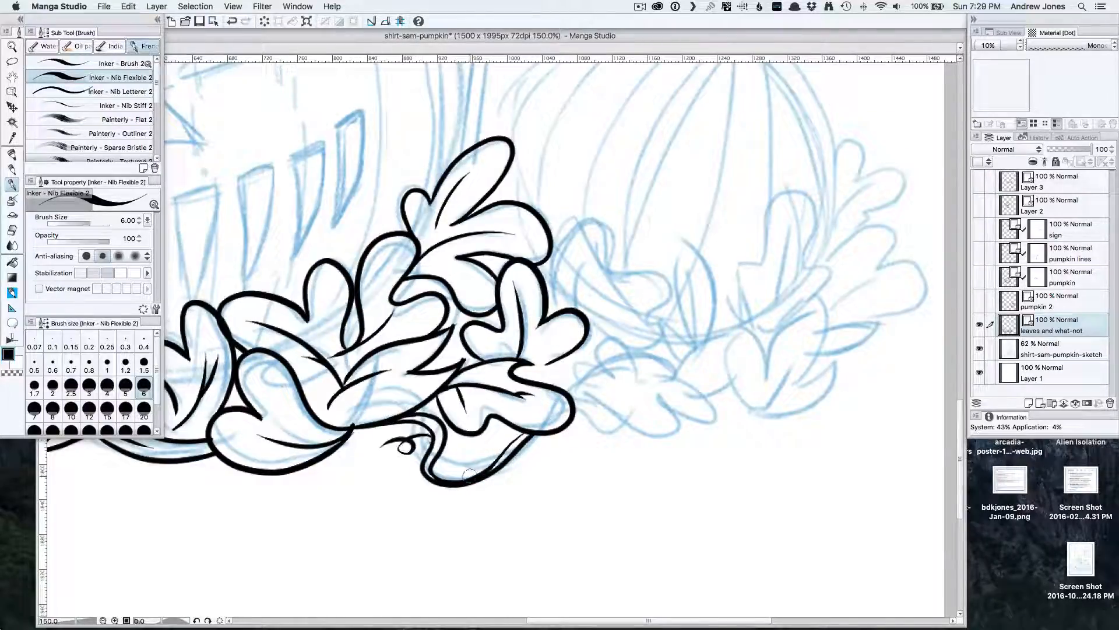
mouse_move(603, 378)
left_mouse_down()
mouse_move(680, 414)
mouse_move(576, 401)
mouse_move(672, 376)
left_mouse_up()
key("super+z")
left_click_drag(593, 386, 625, 367)
- Ink the pointed leaf with veins at the lower right of the small pumpkin
left_click_drag(810, 403, 817, 373)
left_click_drag(817, 373, 817, 289)
left_click_drag(817, 289, 766, 378)
mouse_move(766, 360)
left_mouse_down()
mouse_move(752, 415)
mouse_move(791, 374)
left_mouse_up()
left_click_drag(809, 327, 799, 354)
key("x")
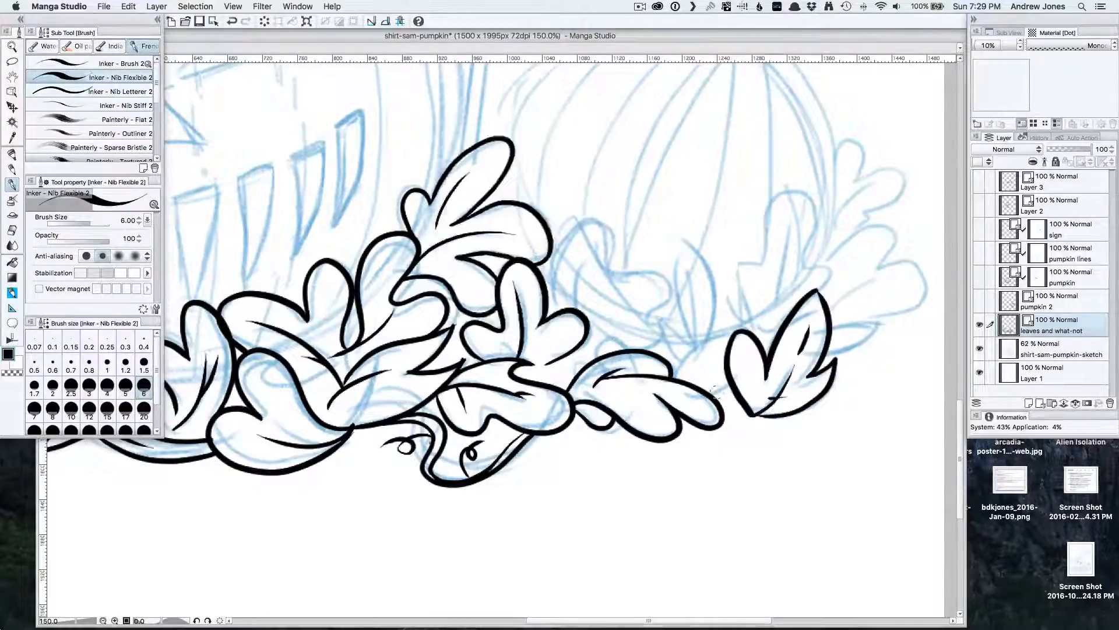
- Ink the tall lobed leaf with its center vein rising behind the pointed leaf
left_click(630, 427, "alt")
left_click_drag(731, 382, 519, 437)
mouse_move(634, 343)
left_mouse_down()
mouse_move(618, 271)
mouse_move(564, 318)
left_mouse_up()
mouse_move(565, 317)
left_mouse_down()
mouse_move(555, 373)
mouse_move(584, 264)
left_mouse_up()
left_click_drag(559, 334, 583, 385)
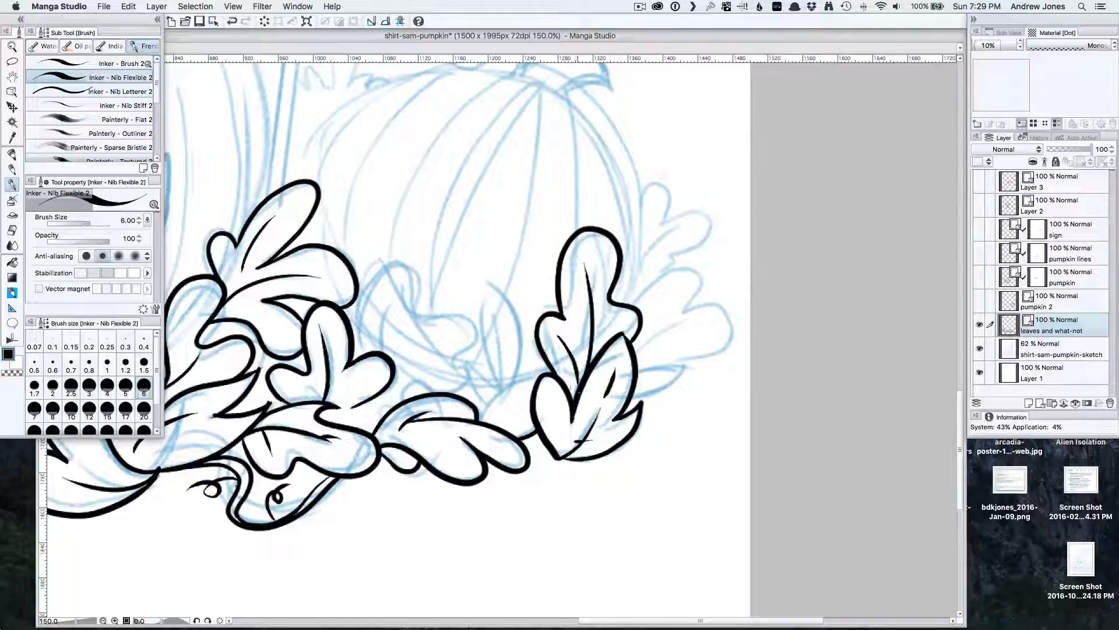
- Ink the outermost leaves and their veins along the right side of the small pumpkin
left_click_drag(631, 337, 700, 357)
left_click_drag(697, 363, 636, 396)
left_click_drag(634, 222, 665, 221)
mouse_move(666, 223)
left_mouse_down()
mouse_move(677, 268)
mouse_move(629, 292)
left_mouse_up()
double_click(8, 353)
left_click(645, 299)
- Ink the lobed leaves and the narrow upright leaf in front of the small pumpkin's base
left_click_drag(411, 389, 524, 378)
left_click_drag(554, 373, 490, 308)
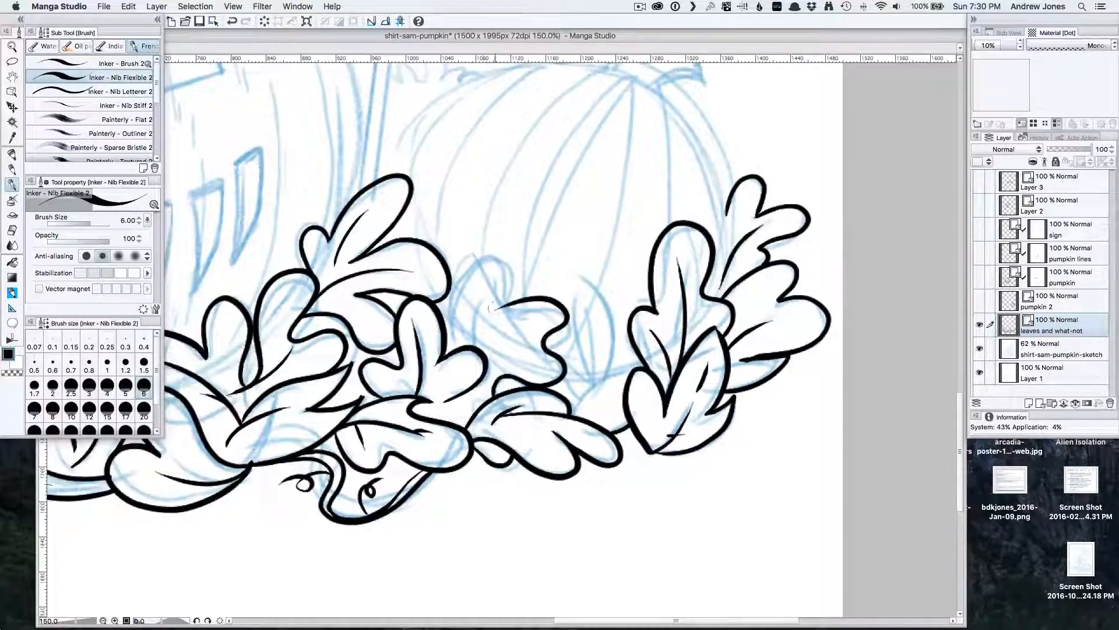
left_click_drag(493, 252, 485, 344)
left_click_drag(487, 350, 531, 337)
mouse_move(580, 279)
left_mouse_down()
mouse_move(621, 367)
mouse_move(596, 387)
mouse_move(607, 422)
left_mouse_up()
- Ink the row of grass tufts in the background between the carved pumpkin and the small pumpkin
left_click_drag(357, 79, 390, 269)
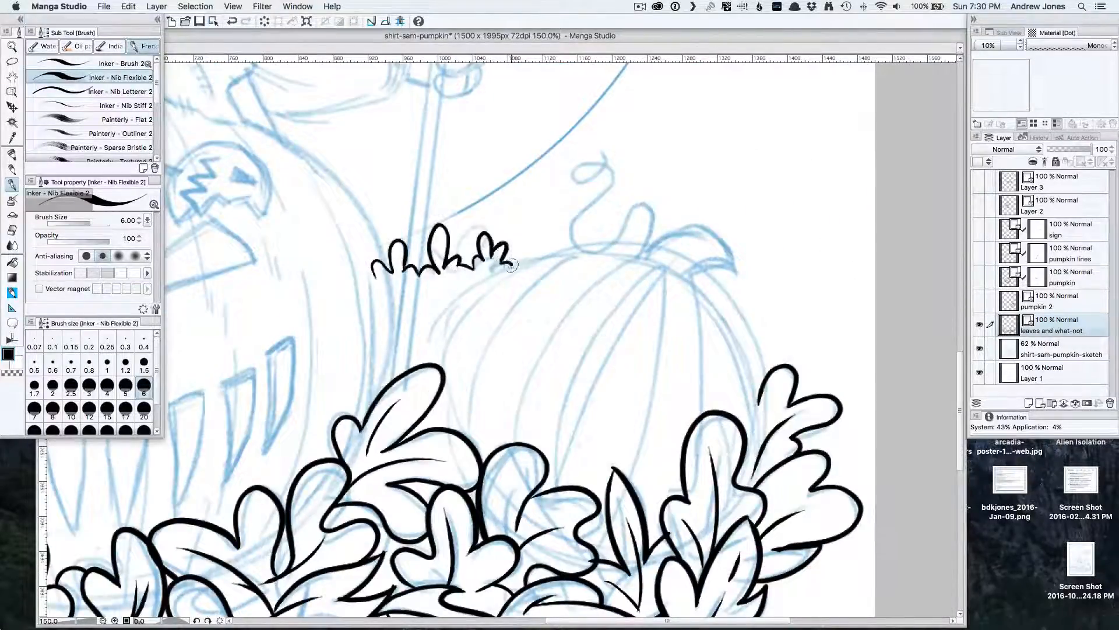
left_click_drag(511, 265, 548, 260)
left_click_drag(181, 320, 752, 343)
key("super+minus")
mouse_move(914, 565)
left_mouse_down()
mouse_move(737, 410)
mouse_move(637, 421)
left_mouse_up()
mouse_move(730, 435)
left_mouse_down()
mouse_move(711, 458)
mouse_move(731, 446)
left_mouse_up()
left_click_drag(539, 397, 688, 443)
- Show and mask the pumpkin 2 layer, then erase its contour over the lower-left leaves with a size 8 eraser
scroll(688, 443, "down", 2)
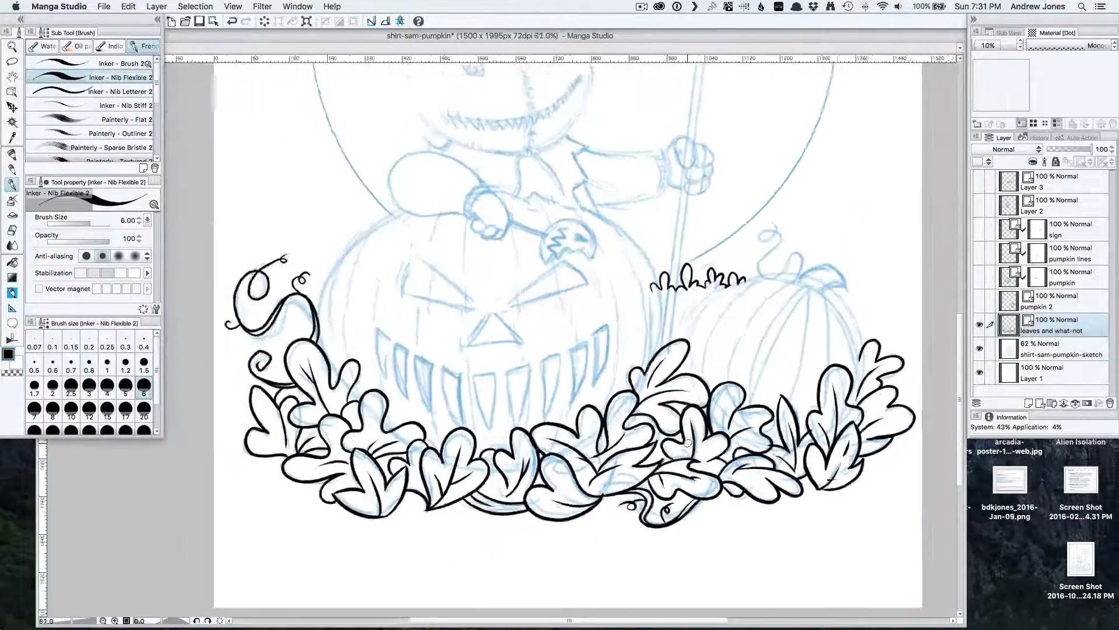
scroll(687, 443, "down", 1)
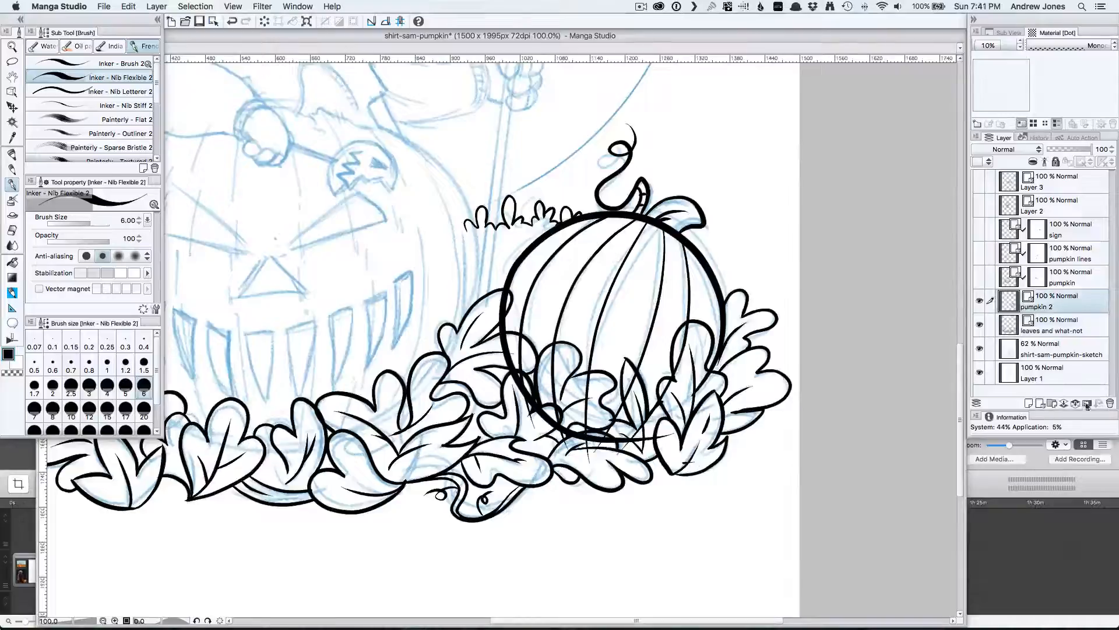
left_click(1087, 403)
key("e")
scroll(676, 376, "up", 2)
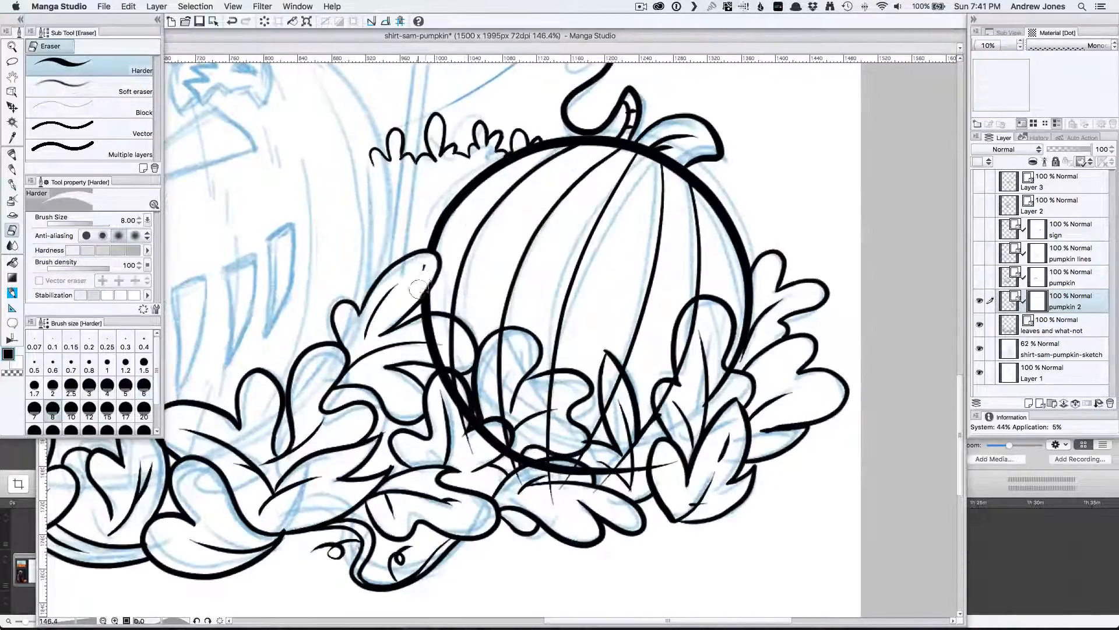
scroll(418, 287, "up", 1)
mouse_move(408, 322)
left_mouse_down()
mouse_move(434, 373)
mouse_move(419, 399)
mouse_move(466, 455)
mouse_move(536, 418)
mouse_move(619, 403)
left_mouse_up()
scroll(487, 403, "down", 3)
scroll(488, 403, "right", 2)
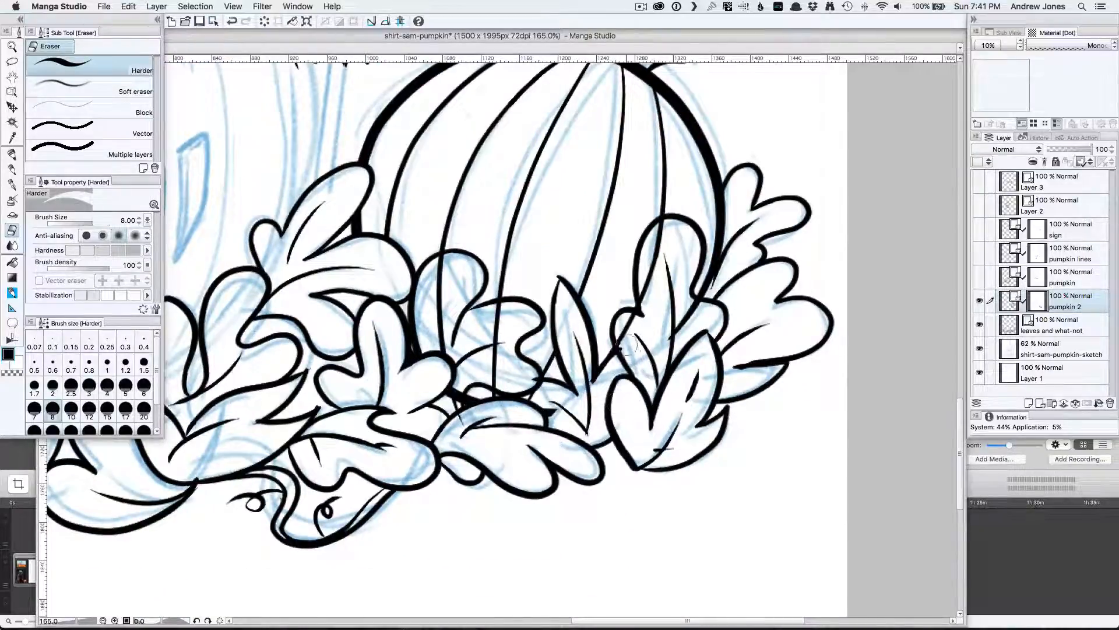
- Erase the small pumpkin's rib and contour lines where they cross the leaves in front of its base
left_click_drag(650, 278, 692, 306)
left_click_drag(560, 409, 555, 415)
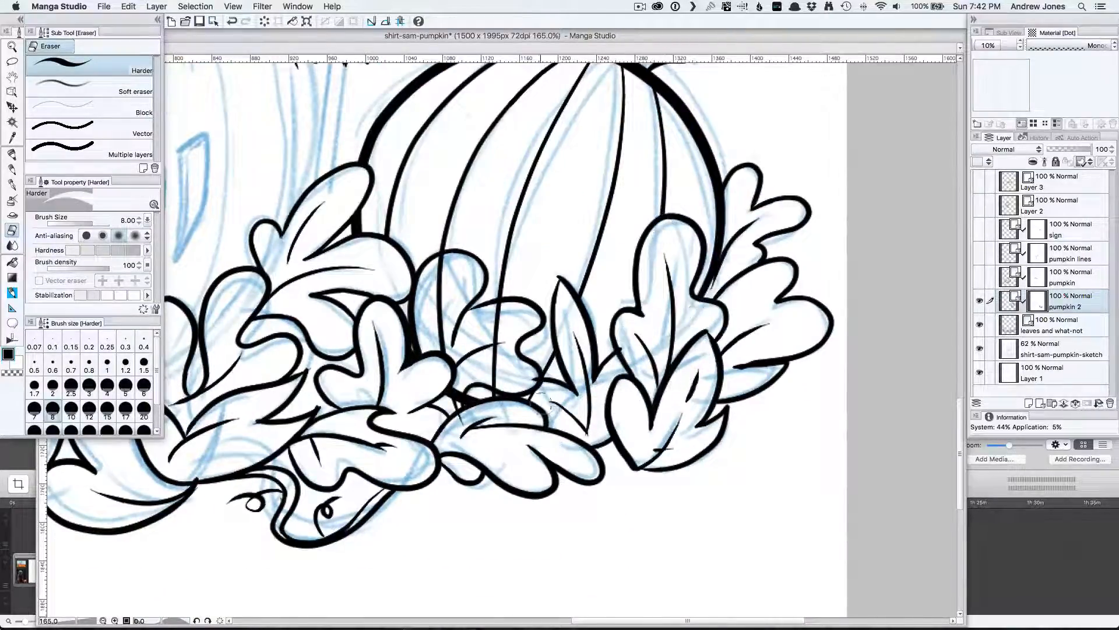
left_click_drag(494, 379, 499, 304)
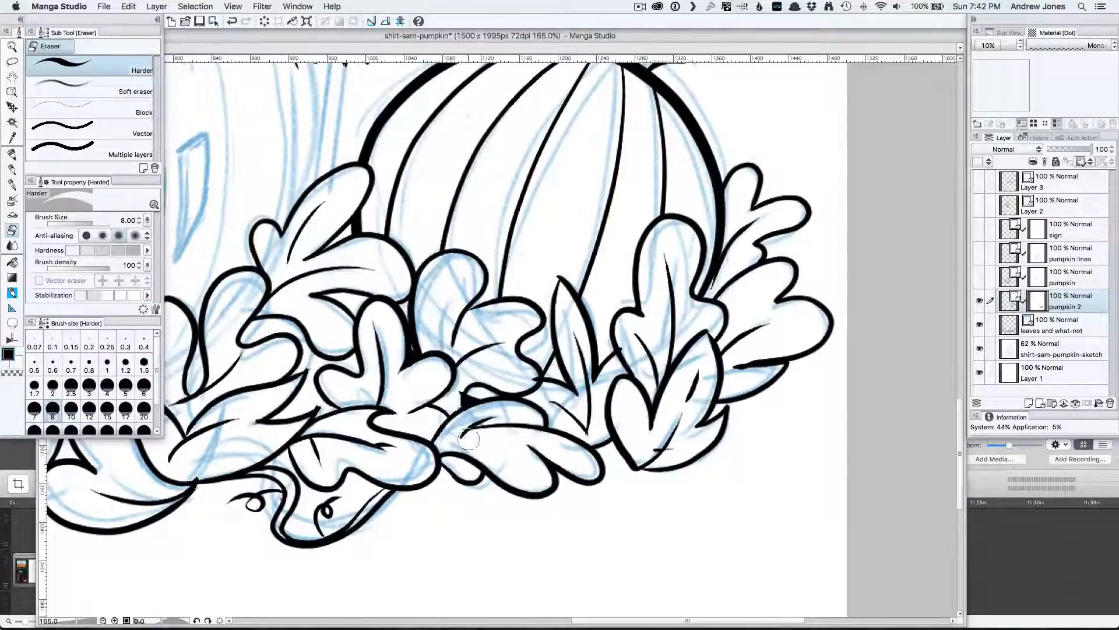
- Finish erasing the small pumpkin's leftover line fragments between the leaves along its base
left_click_drag(444, 256, 441, 362)
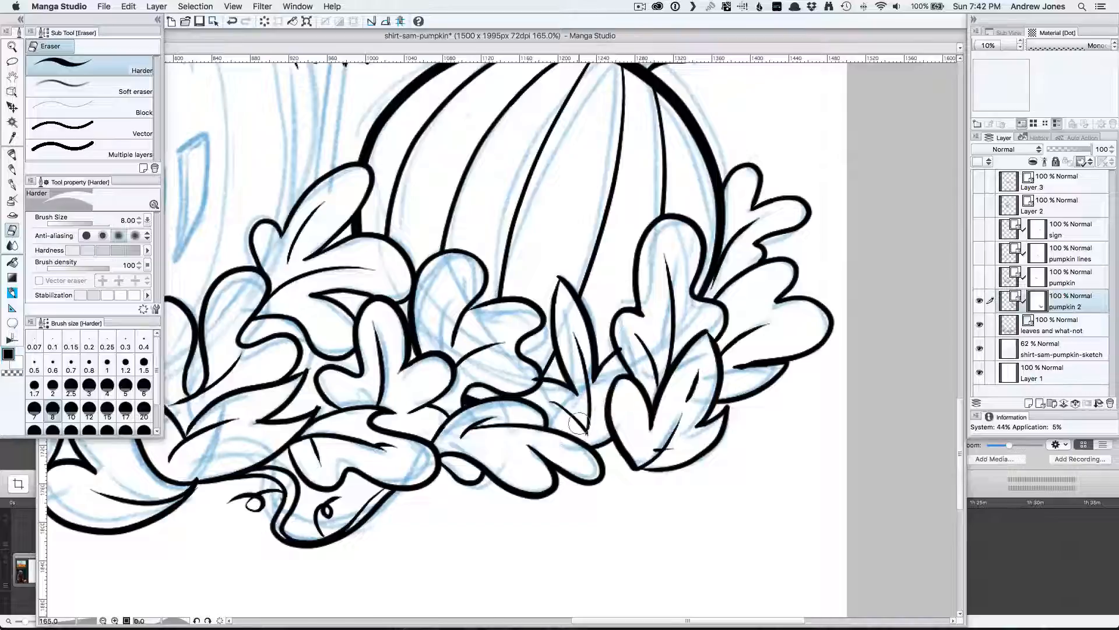
left_click_drag(414, 437, 531, 435)
key("super+minus")
key("super+minus")
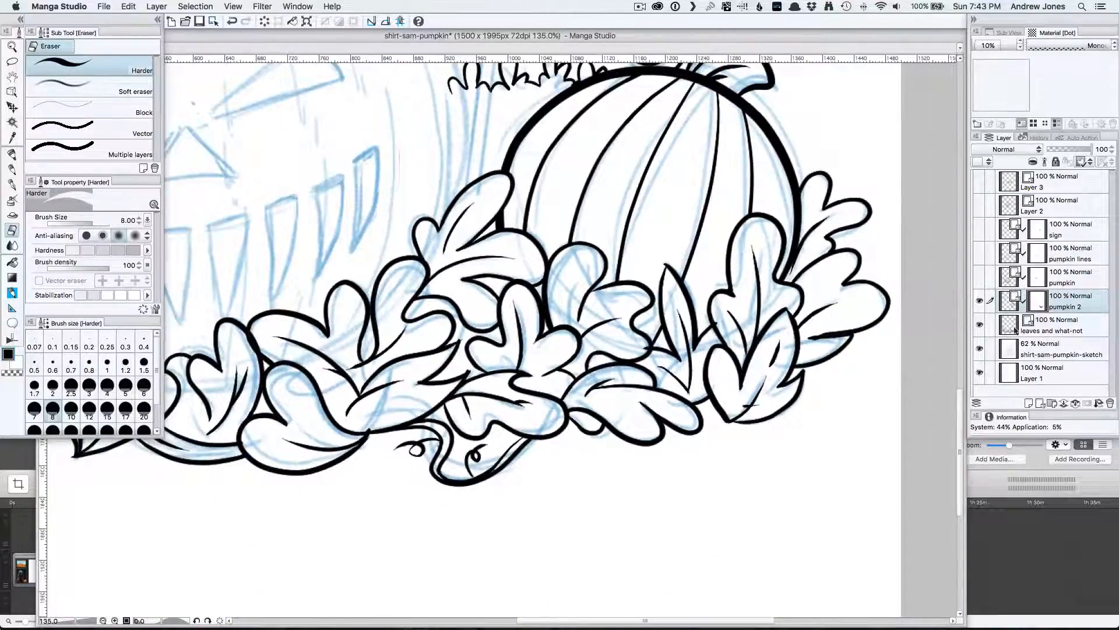
- Adjust the vector strokes of the leaves at the small pumpkin's right base on the leaves and what-not layer
key("super+plus")
key("super+plus")
left_click(12, 92)
left_click(669, 238)
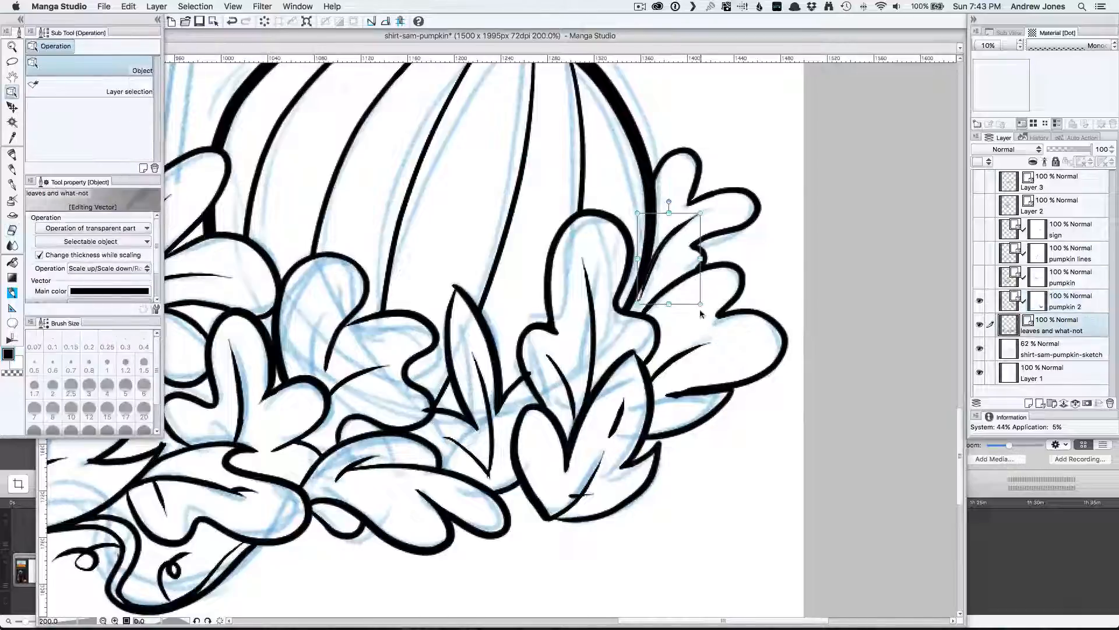
left_click_drag(671, 201, 681, 204)
left_click(721, 305)
left_click_drag(690, 462, 706, 436)
left_click(548, 347)
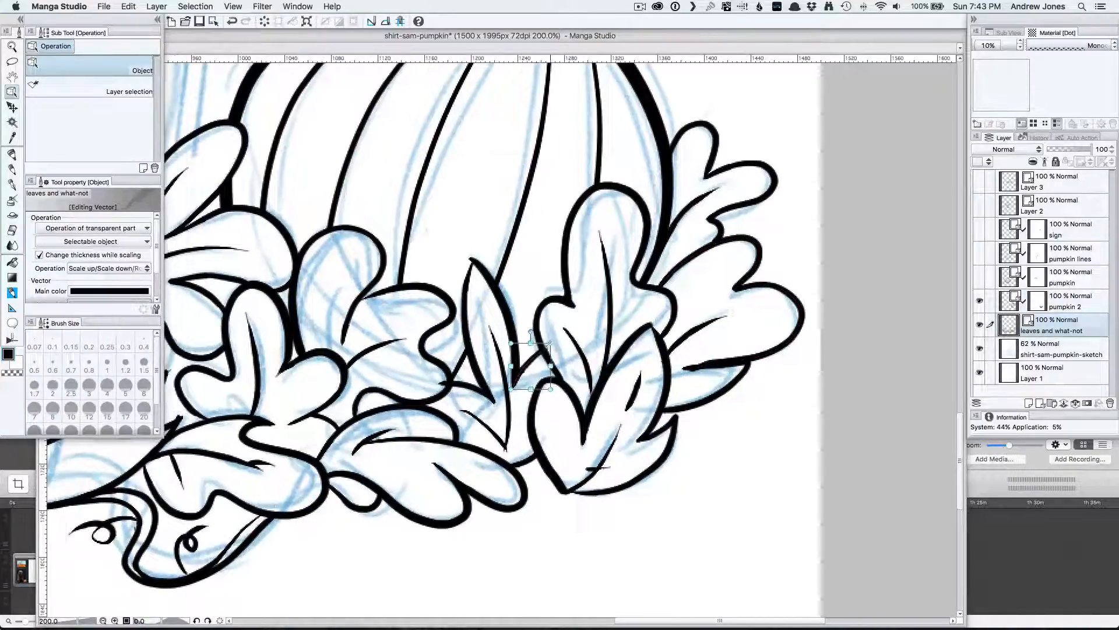
scroll(368, 413, "left", 10)
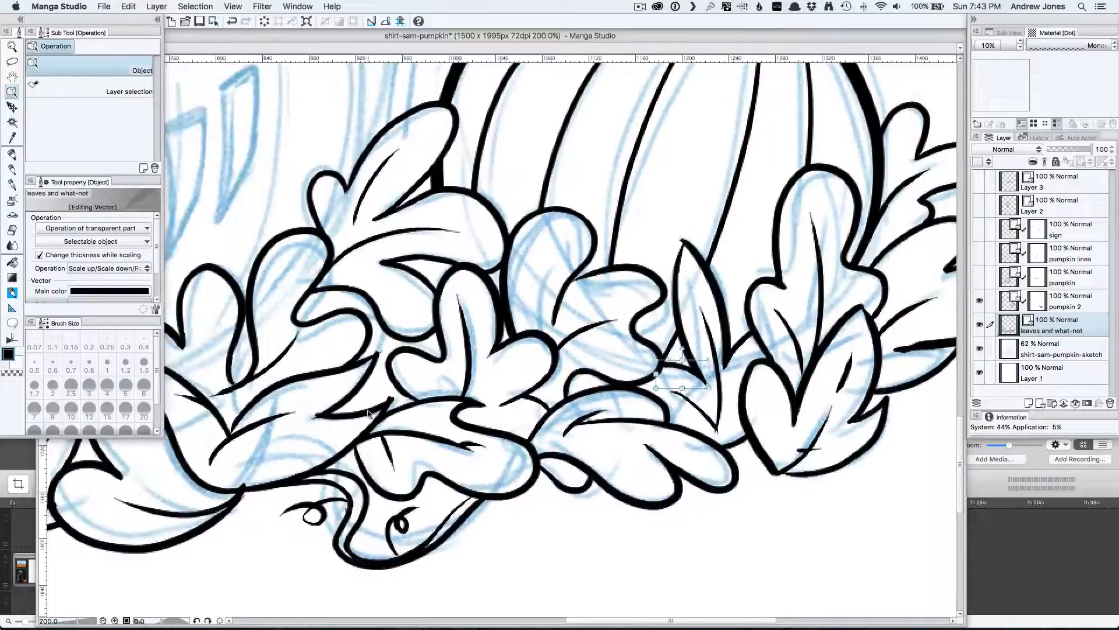
- Examine the leaf and tendril strokes along the base of both pumpkins for overshoots and gaps
left_click(368, 414)
left_click_drag(600, 489, 673, 431)
left_click(399, 460)
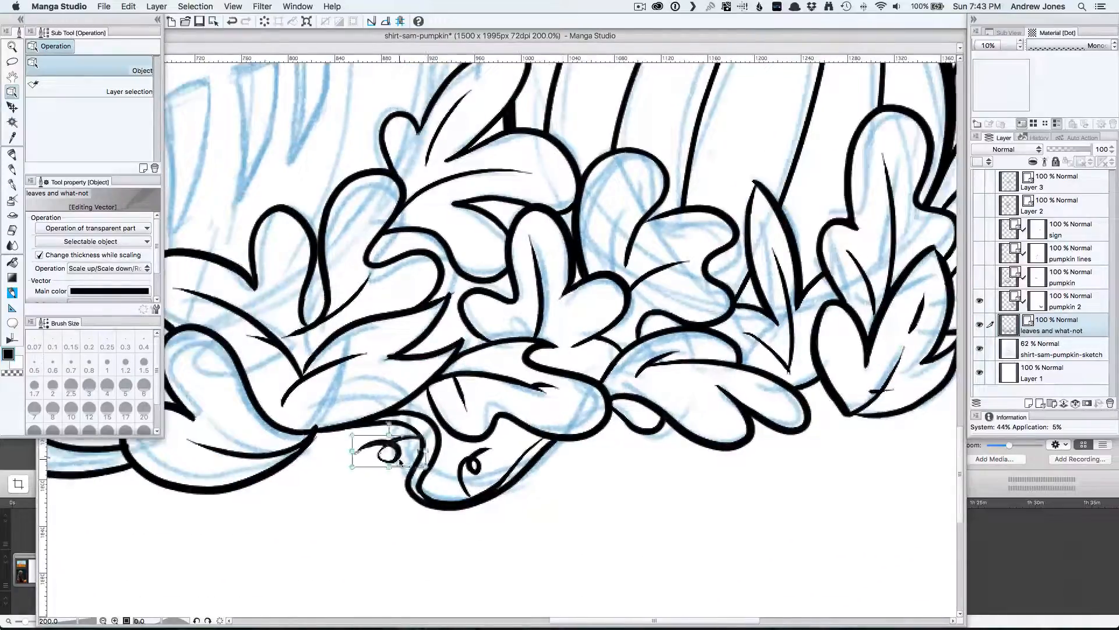
left_click(534, 457)
scroll(548, 434, "left", 10)
scroll(548, 435, "up", 4)
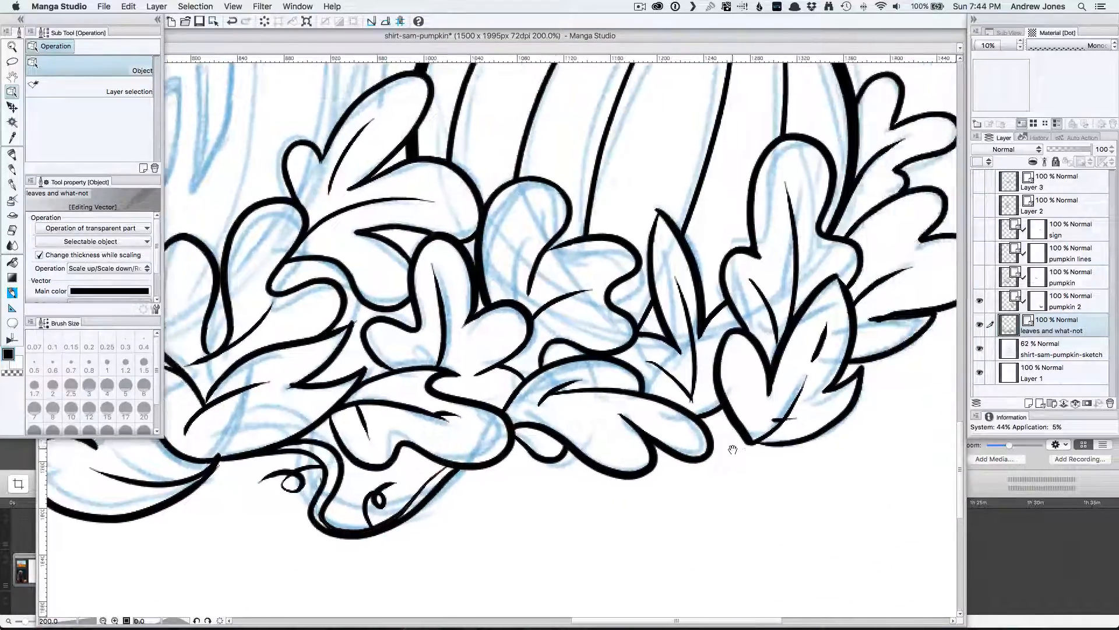
left_click(793, 386)
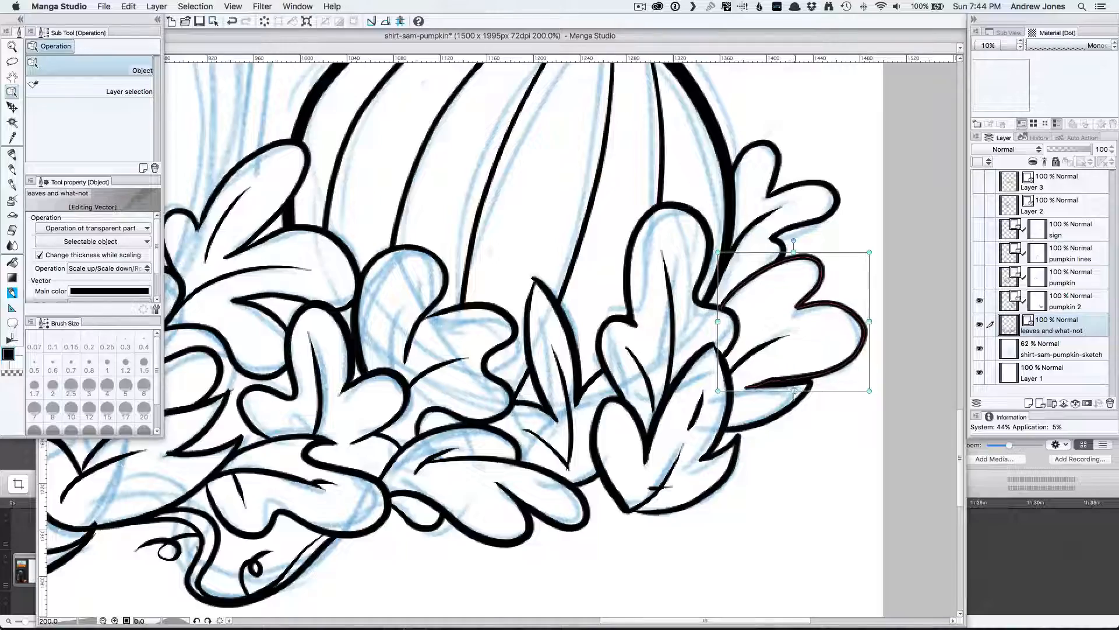
mouse_move(83, 531)
left_mouse_down()
mouse_move(198, 535)
mouse_move(500, 452)
mouse_move(688, 425)
left_mouse_up()
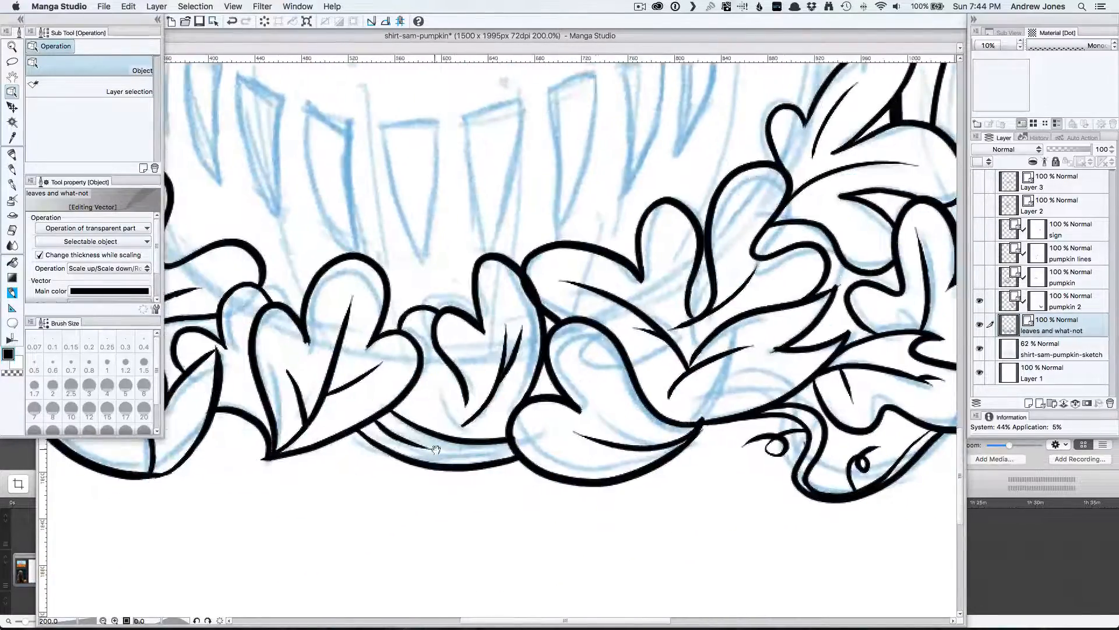
mouse_move(431, 453)
left_mouse_down()
mouse_move(567, 462)
mouse_move(767, 453)
left_mouse_up()
left_click_drag(610, 446, 626, 463)
mouse_move(605, 354)
left_mouse_down()
mouse_move(616, 470)
mouse_move(605, 484)
mouse_move(489, 350)
left_mouse_up()
mouse_move(682, 542)
left_mouse_down()
mouse_move(569, 422)
mouse_move(538, 405)
left_mouse_up()
left_click(413, 325)
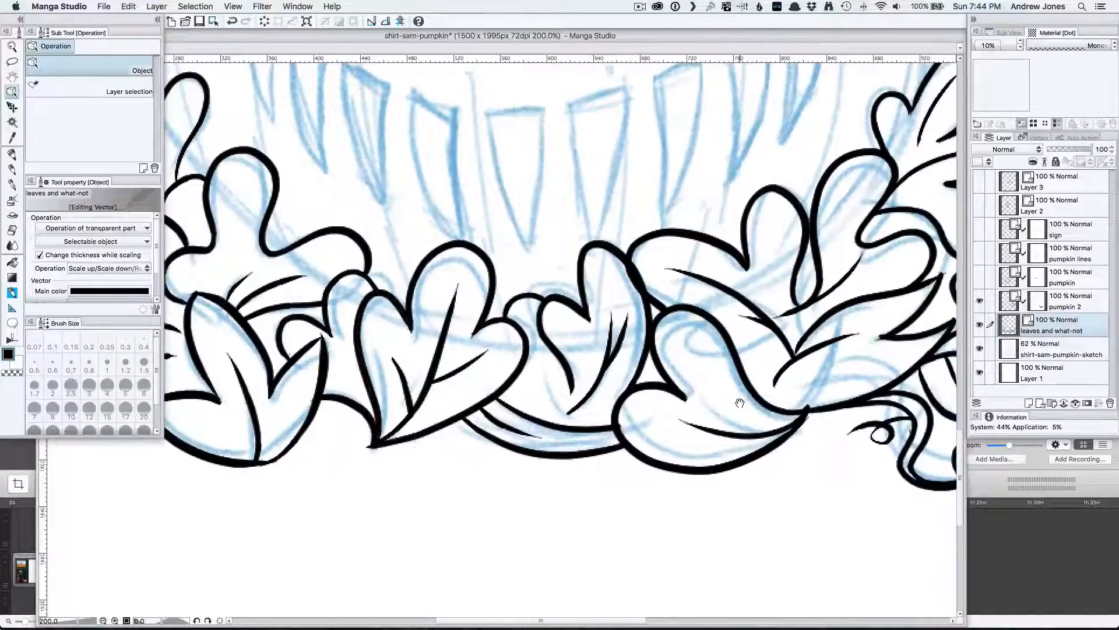
left_click_drag(741, 402, 646, 418)
left_click_drag(700, 476, 547, 487)
- Reshape the overshooting stroke at the pointed tip of the leaf beside the curled tendril
left_click(560, 447)
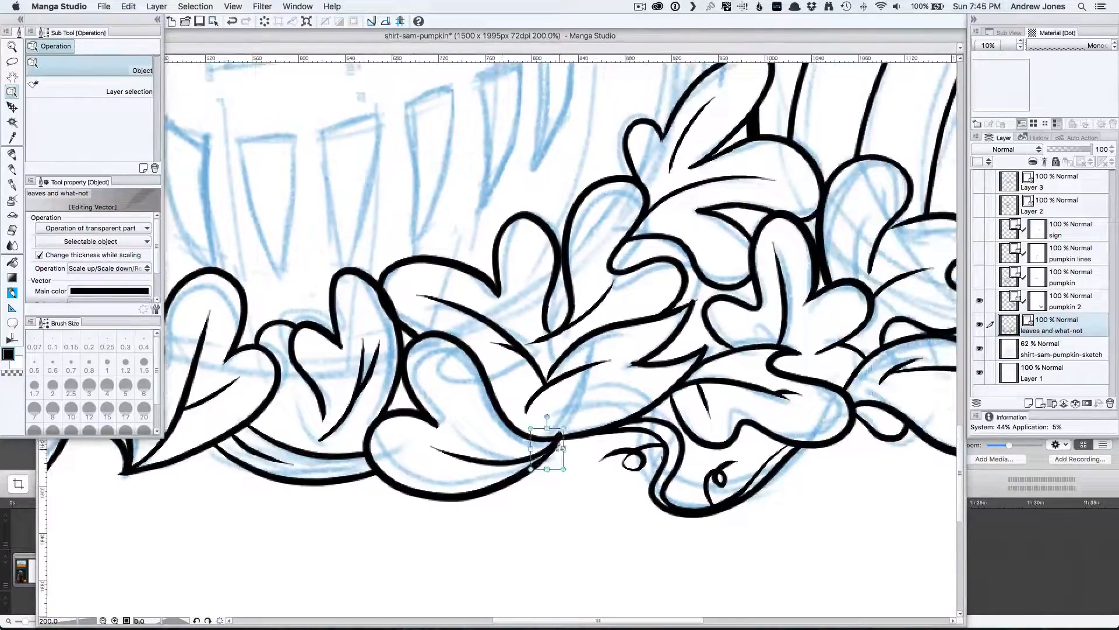
left_click_drag(547, 429, 555, 456)
left_click(567, 500)
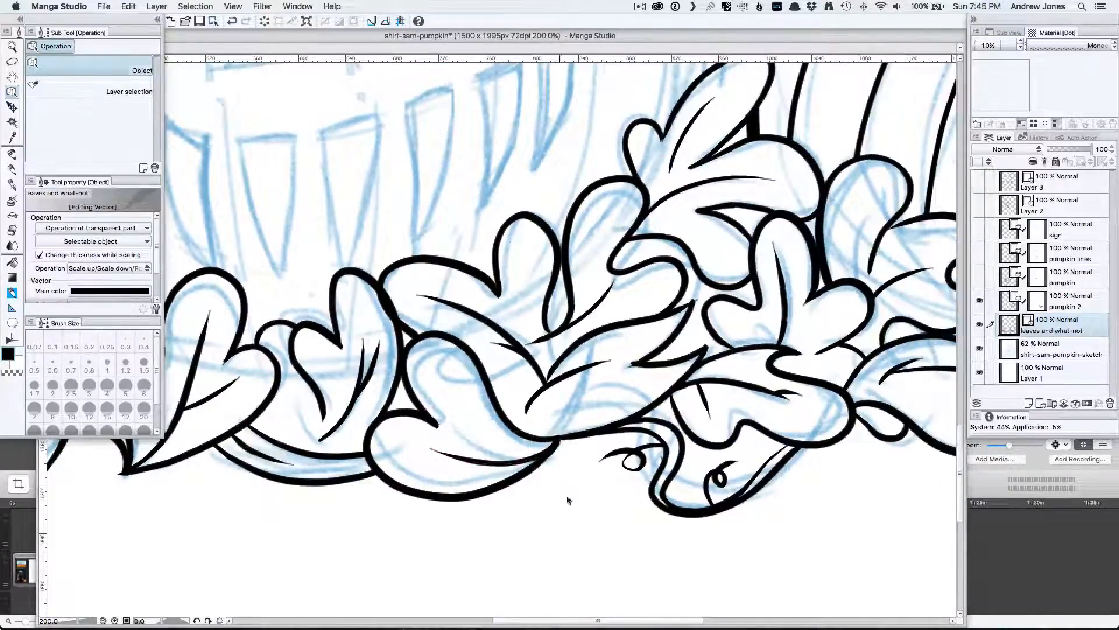
- Thin the lower outline of the curled leaf hanging below the leaf pile between the pumpkins
mouse_move(799, 457)
left_mouse_down()
mouse_move(706, 474)
mouse_move(721, 450)
mouse_move(657, 418)
left_mouse_up()
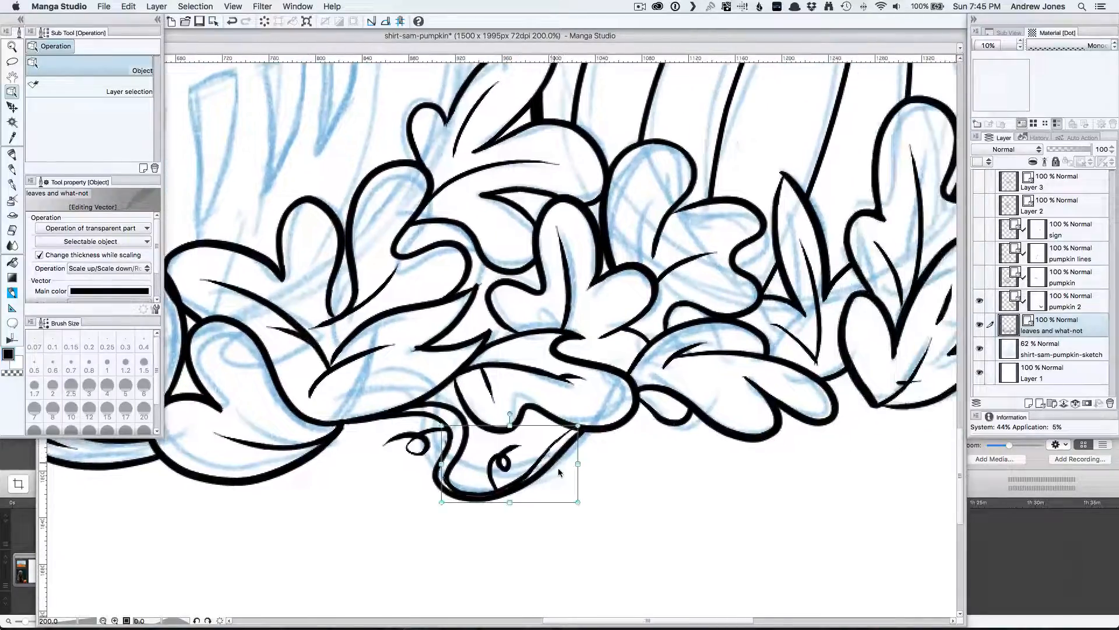
key("b")
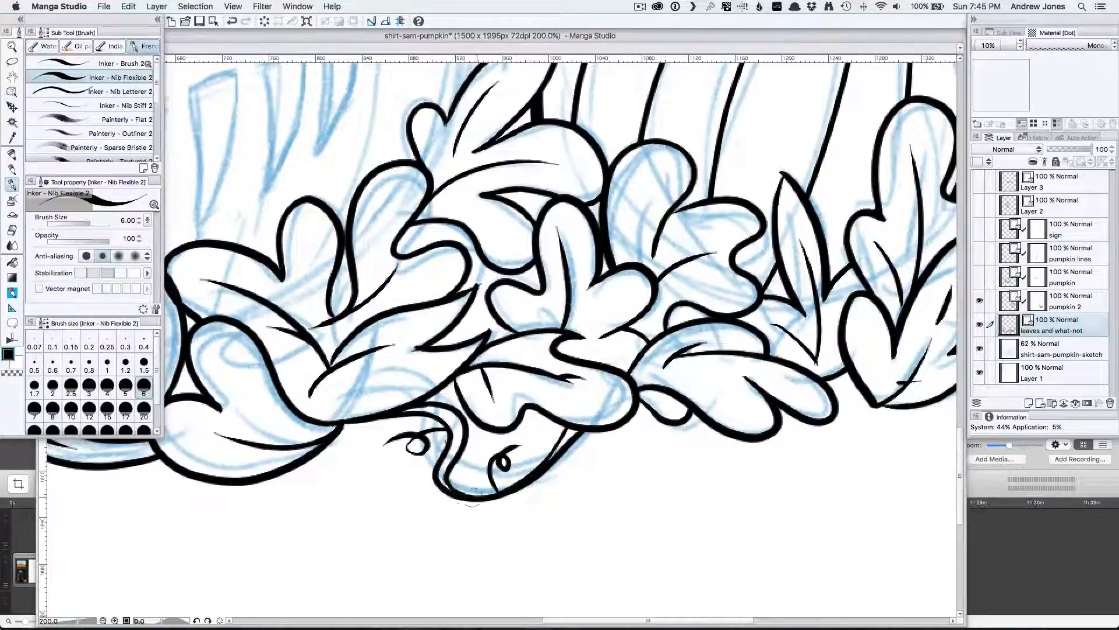
key("super+z")
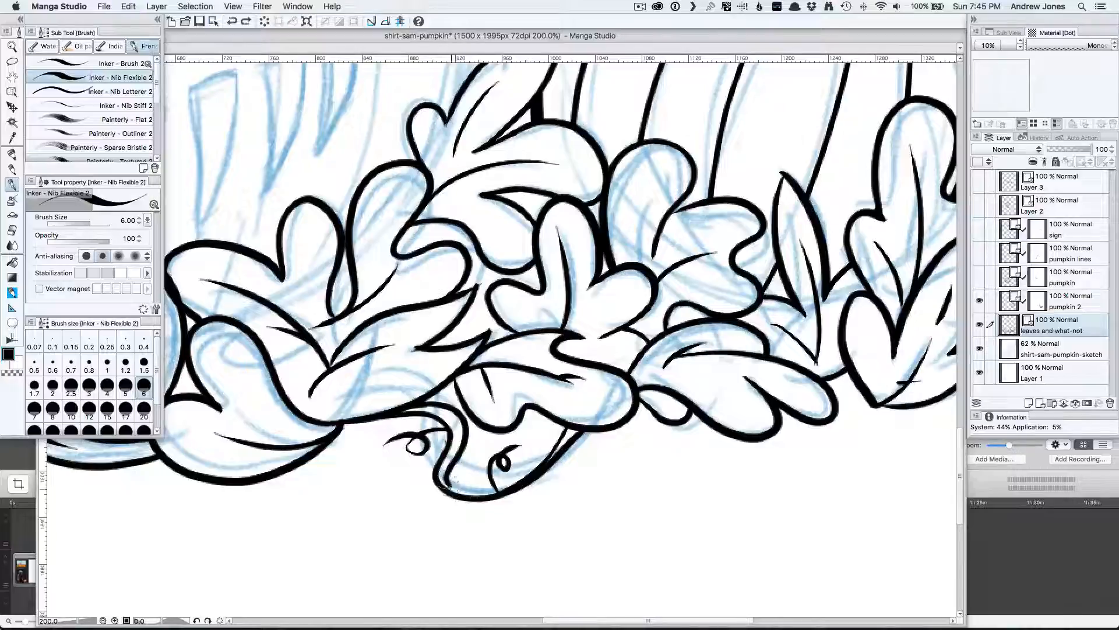
mouse_move(810, 400)
left_mouse_down()
mouse_move(645, 546)
mouse_move(625, 536)
left_mouse_up()
- Ink the missing connecting strokes on the leaves below the carved pumpkin with Inker - Nib Flexible 2 at size 6
mouse_move(207, 584)
left_mouse_down()
mouse_move(504, 479)
mouse_move(662, 453)
left_mouse_up()
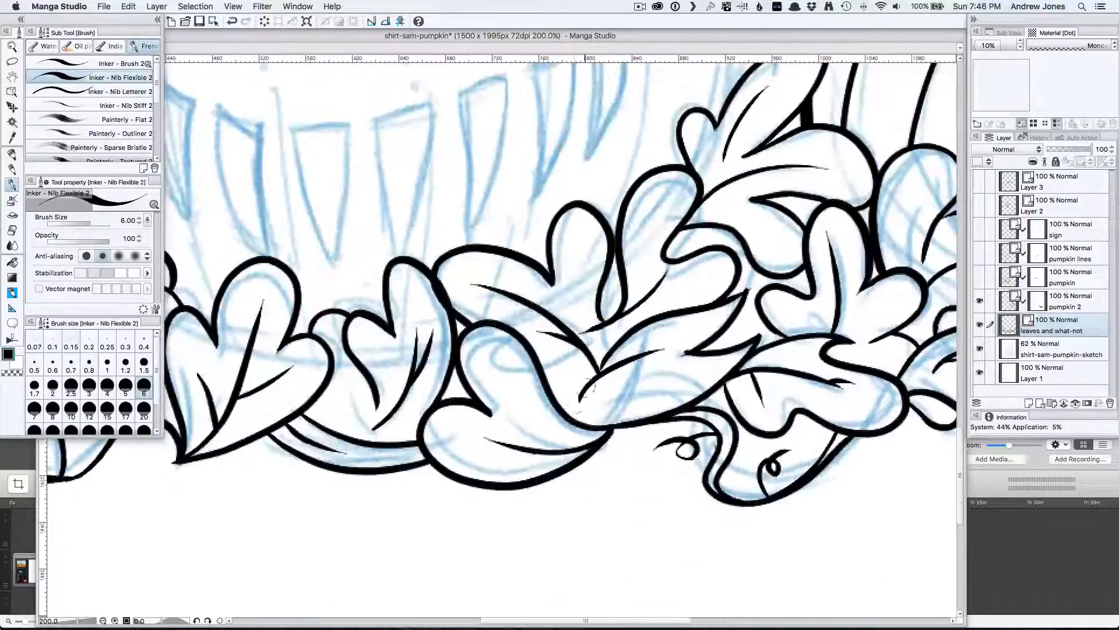
mouse_move(577, 424)
left_mouse_down()
mouse_move(609, 371)
mouse_move(542, 364)
left_mouse_up()
left_click_drag(659, 377, 819, 366)
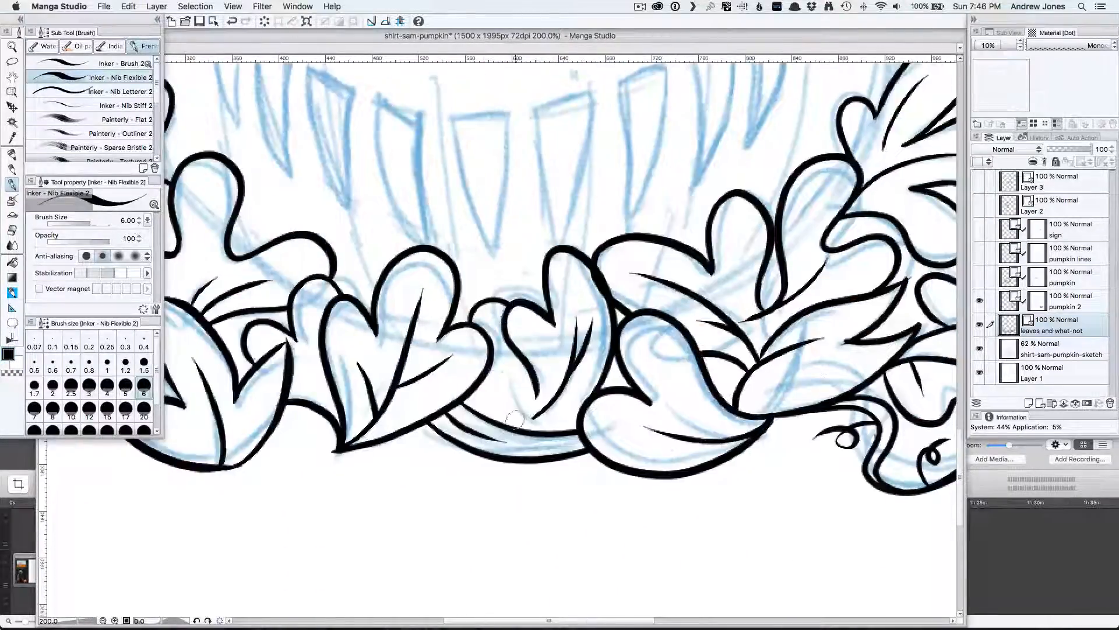
left_click_drag(534, 380, 517, 359)
left_click_drag(537, 400, 510, 375)
left_click_drag(781, 379, 723, 382)
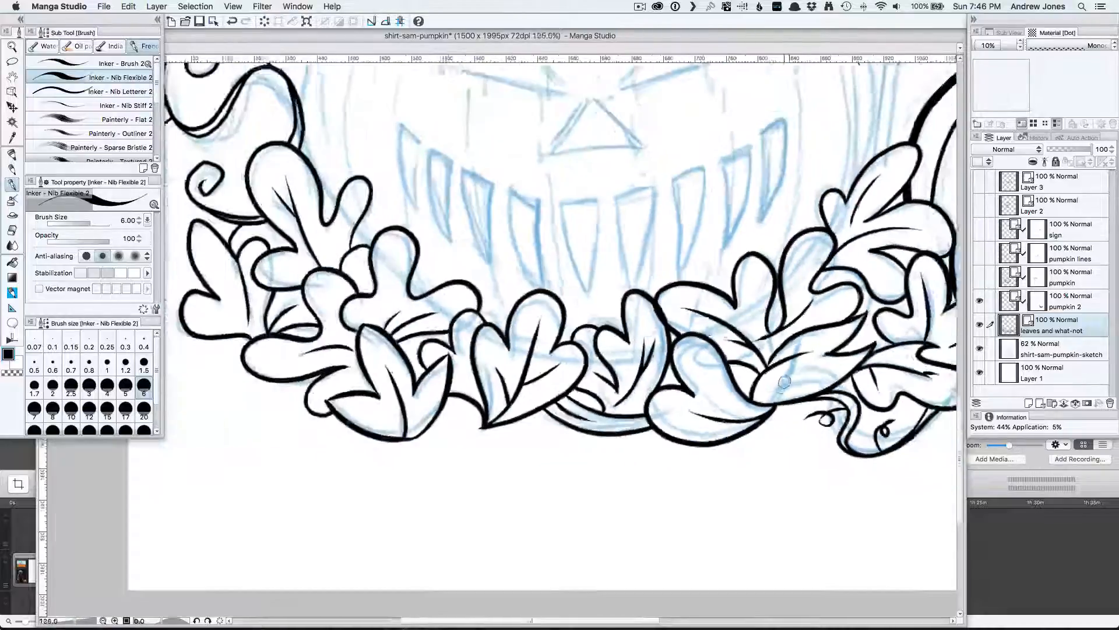
left_click_drag(816, 362, 617, 438)
left_click_drag(650, 391, 614, 450)
scroll(593, 403, "up", 1)
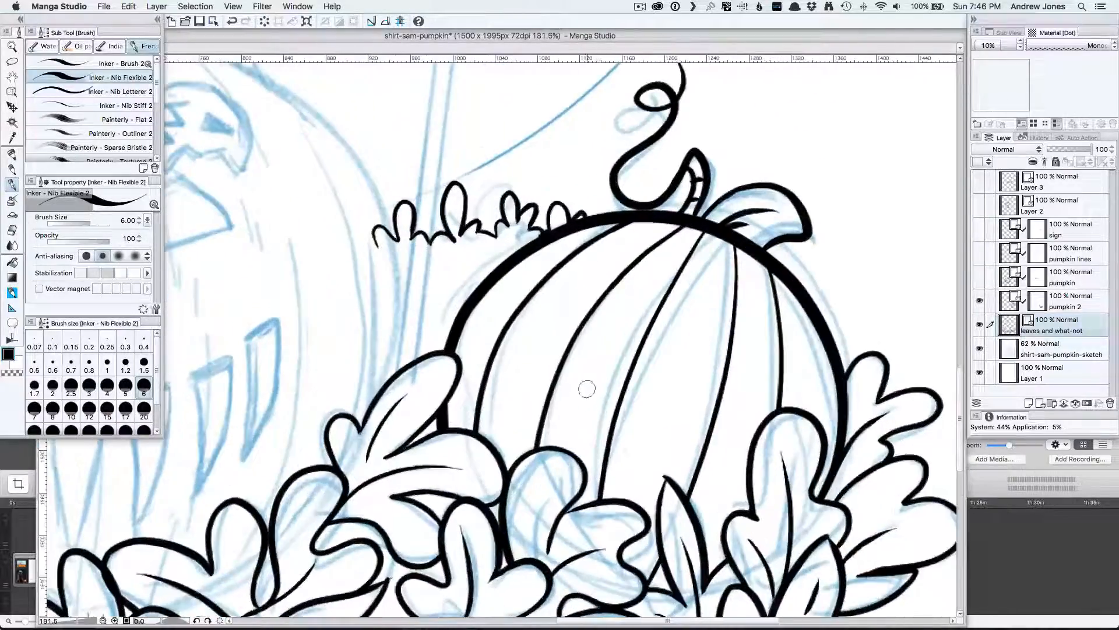
key("o")
key("b")
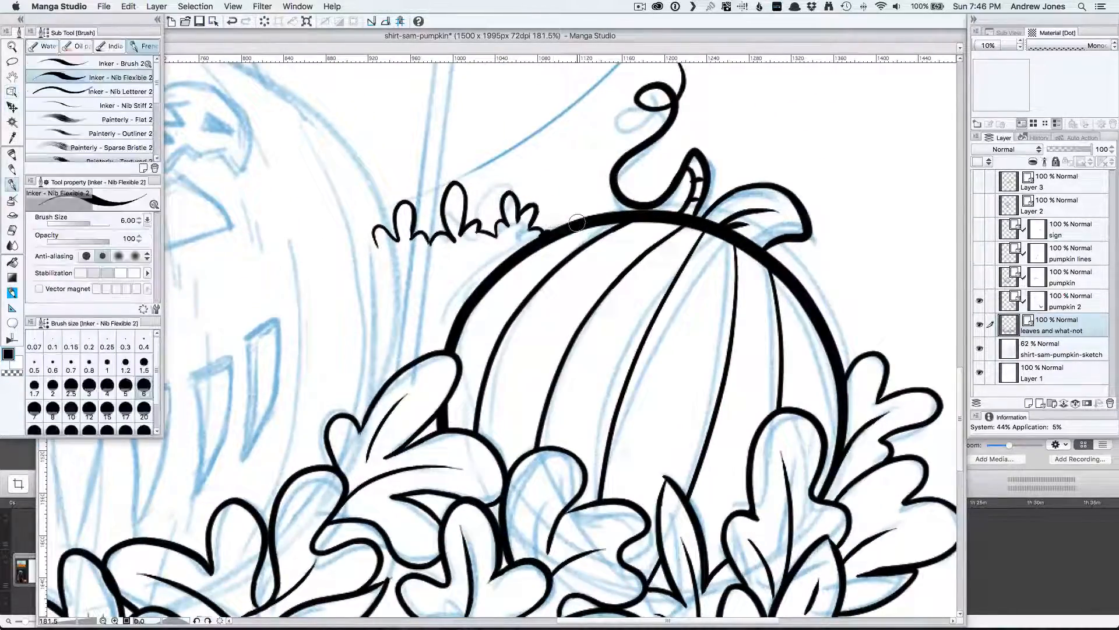
key("super+z")
left_click_drag(547, 230, 575, 218)
key("super+z")
key("super+z")
- Show the pumpkin layer and, on its mask, erase the carved pumpkin's contour over the leaves at its right base
scroll(625, 206, "down", 3)
left_click(979, 276)
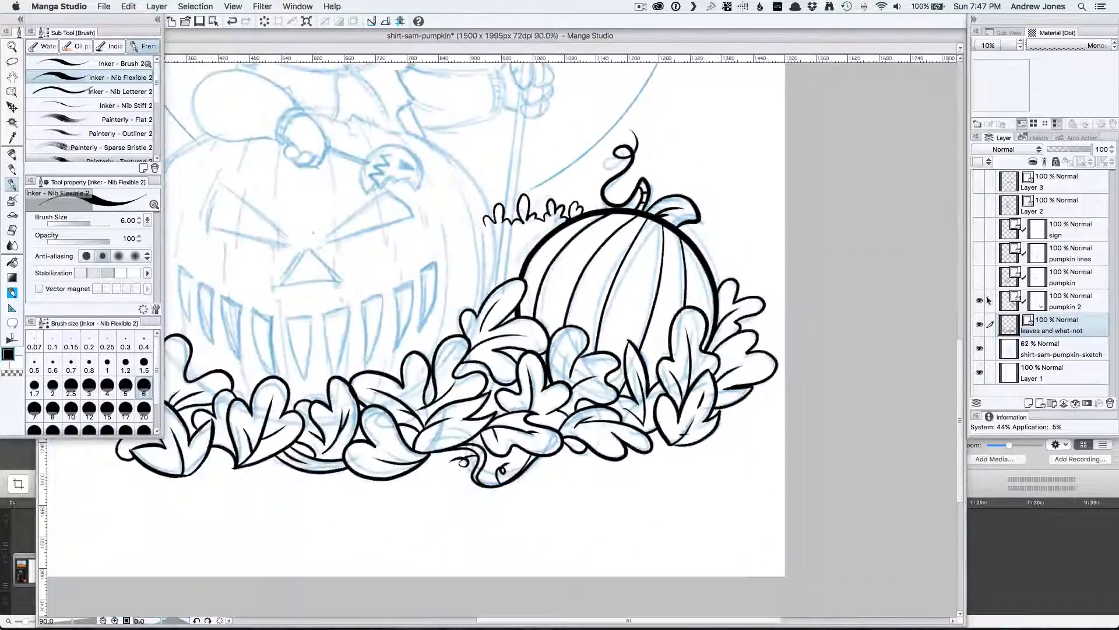
scroll(429, 196, "up", 2)
mouse_move(425, 169)
left_mouse_down()
mouse_move(661, 107)
mouse_move(581, 122)
left_mouse_up()
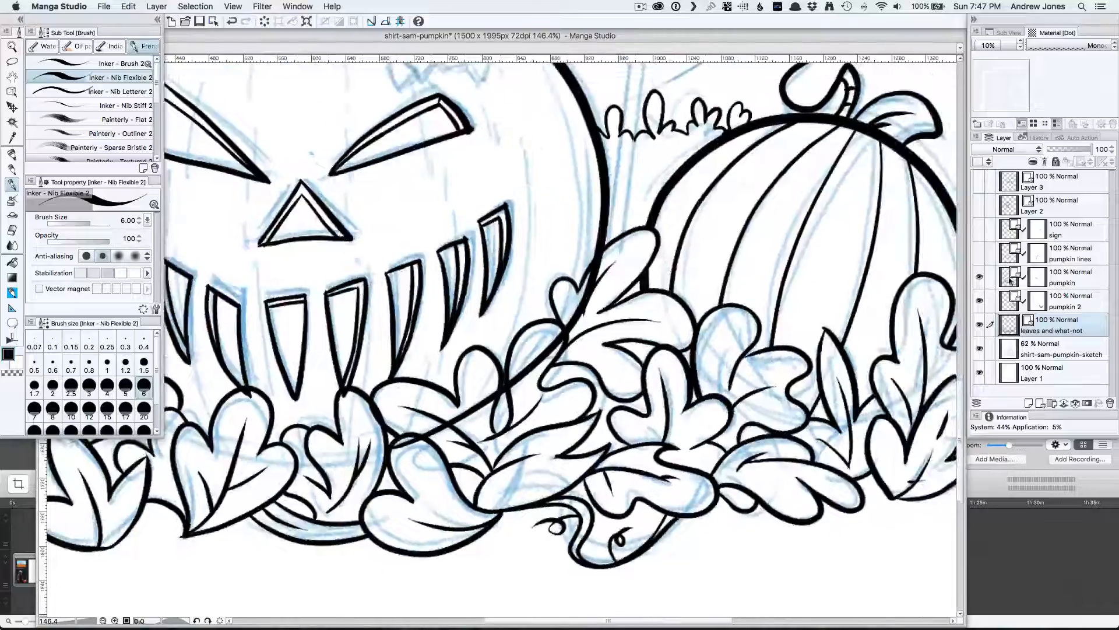
left_click(1037, 278)
key("e")
mouse_move(582, 304)
left_mouse_down()
mouse_move(430, 431)
mouse_move(389, 446)
left_mouse_up()
- Erase the carved pumpkin's contour over the leaves at its left base, keeping it in the gaps between them
left_click_drag(327, 403, 690, 355)
left_click_drag(502, 351, 470, 334)
left_click_drag(408, 305, 424, 426)
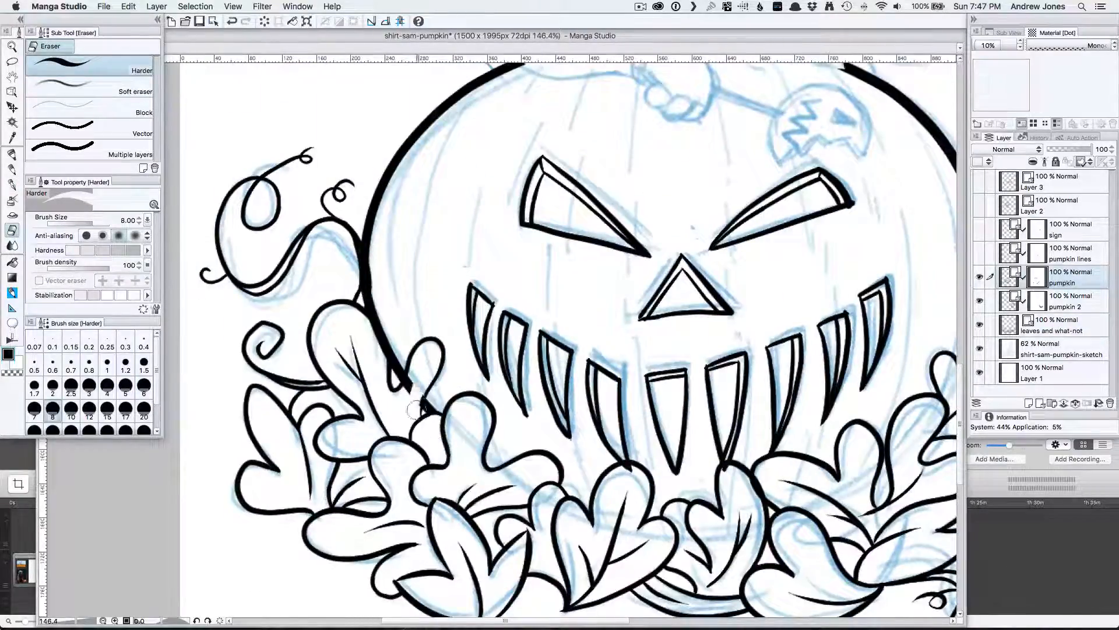
left_click_drag(373, 326, 388, 361)
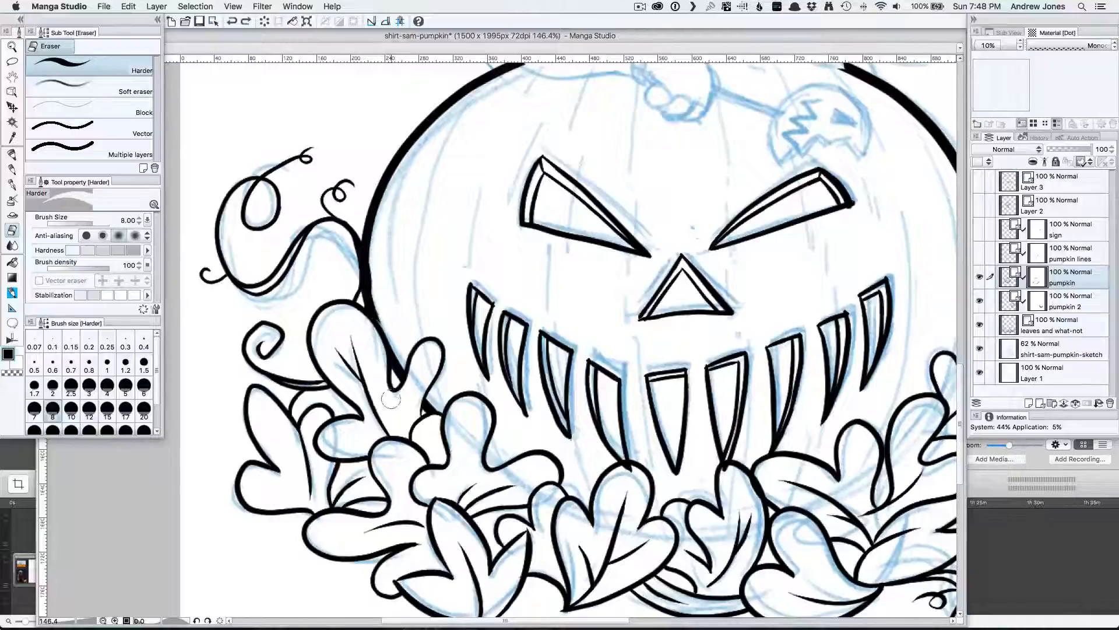
key("b")
- Show the pumpkin lines layer and mask out the carved pumpkin's ribs where they cross the leaves
mouse_move(784, 488)
left_mouse_down()
mouse_move(627, 454)
mouse_move(627, 471)
left_mouse_up()
key("e")
left_click(979, 253)
left_click(1037, 253)
left_click_drag(718, 395, 714, 403)
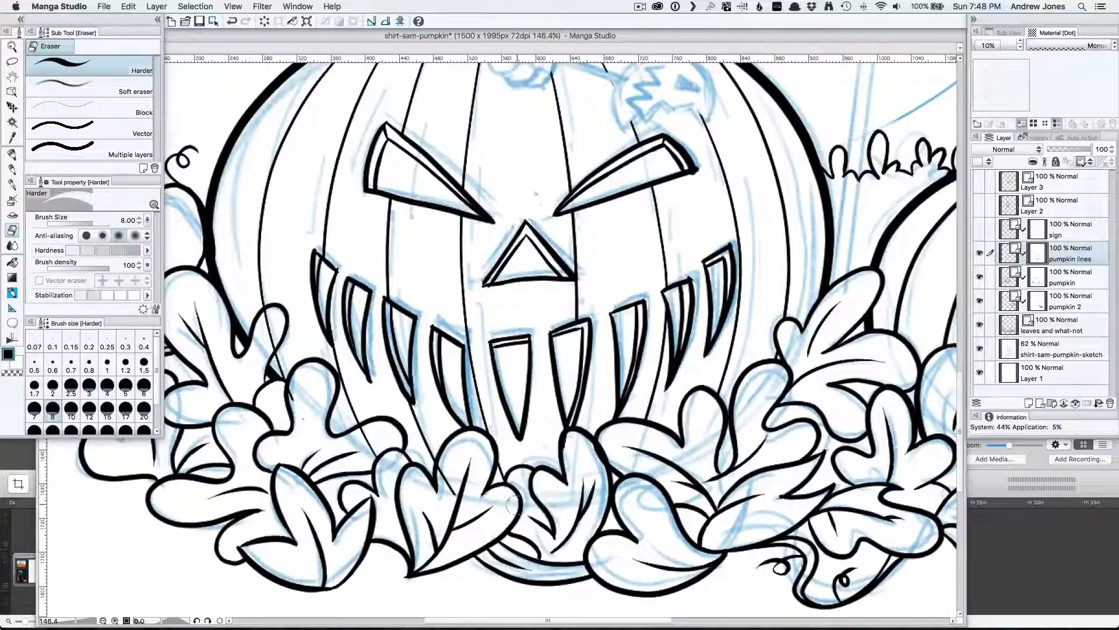
left_click_drag(264, 344, 270, 318)
- Adjust the leaf outline stroke below the carved pumpkin's mouth, then reselect the pumpkin lines layer with the eraser
mouse_move(846, 488)
left_mouse_down()
mouse_move(956, 562)
mouse_move(830, 404)
mouse_move(718, 446)
mouse_move(722, 461)
left_mouse_up()
left_click(1043, 326)
key("o")
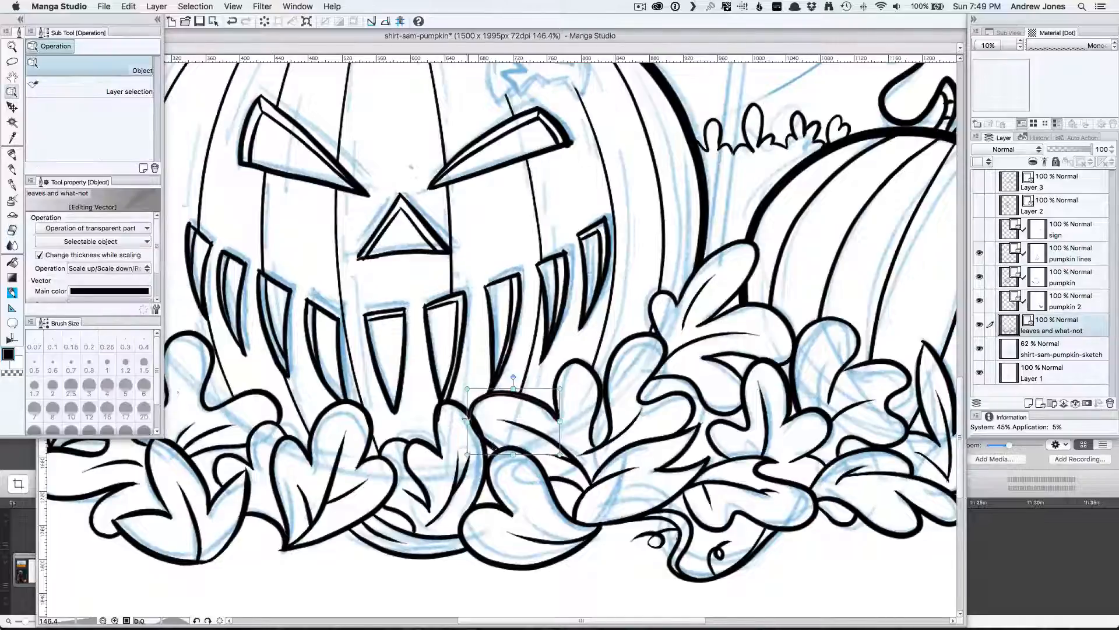
left_click(470, 420)
left_click(1067, 255)
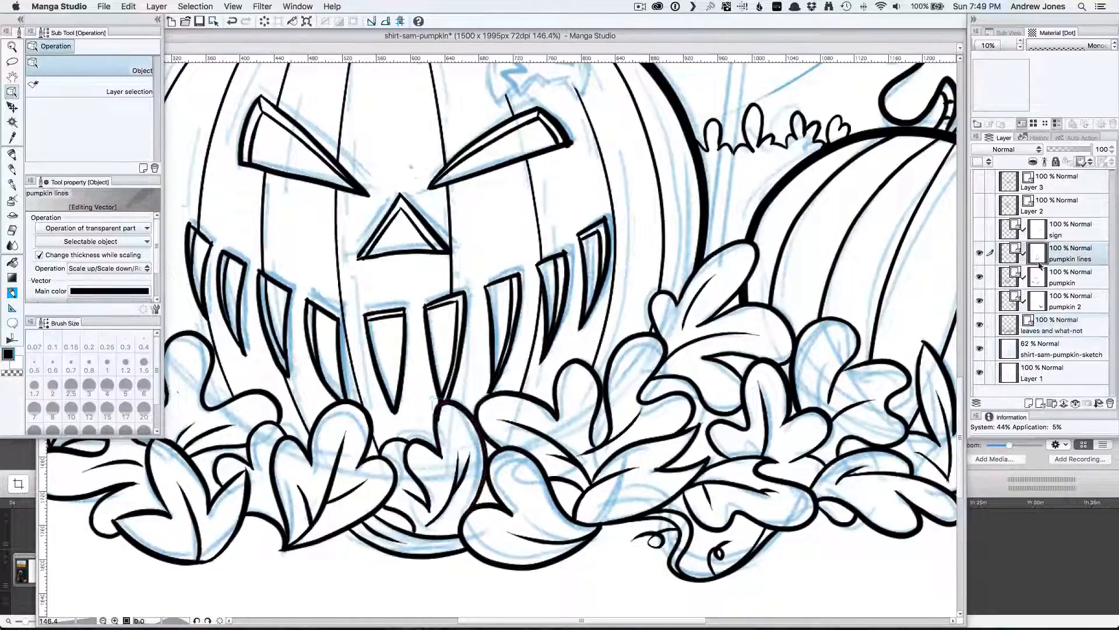
key("e")
left_click_drag(656, 461, 885, 543)
- Delete the vine stroke overlapping the carved pumpkin's left contour and re-ink it on the leaves and what-not layer
left_click(980, 326)
left_click(980, 325)
left_click(1044, 327)
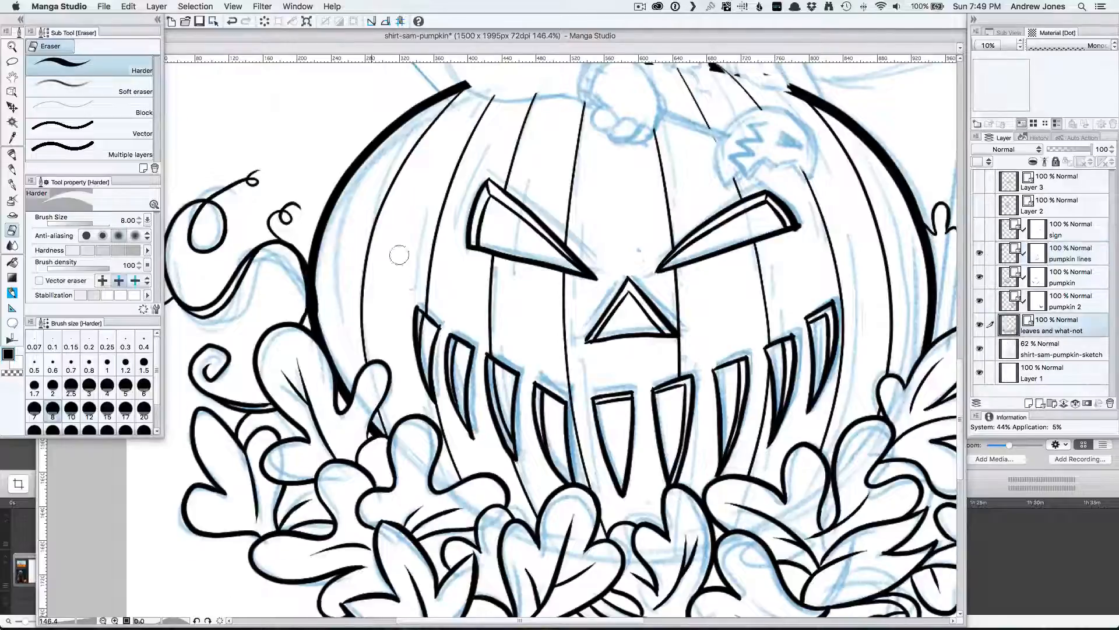
key("o")
left_click(308, 287)
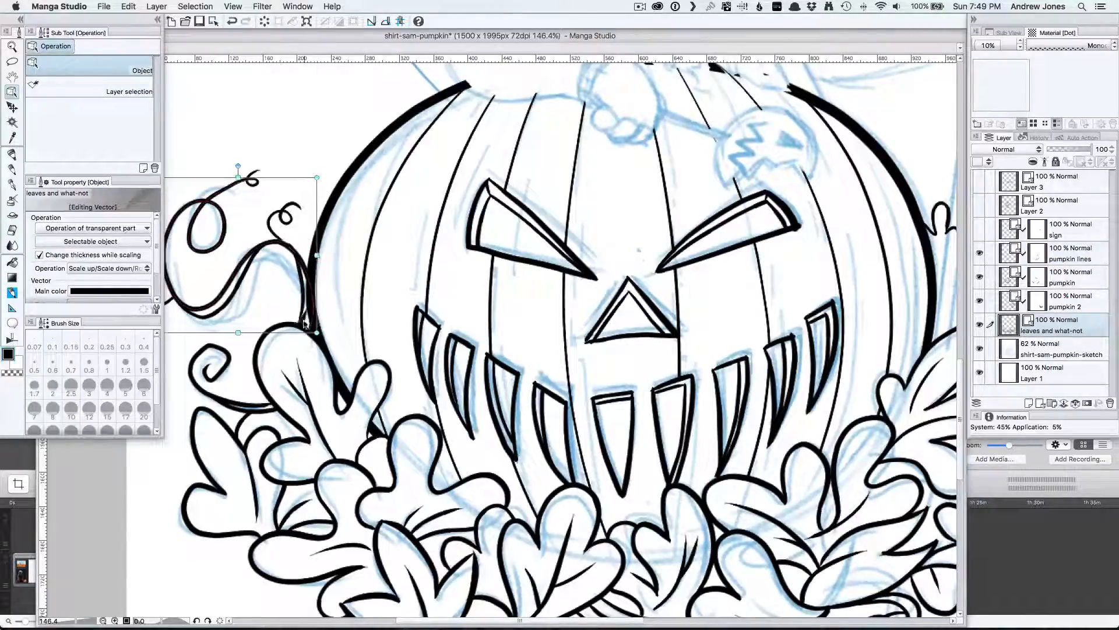
key("Delete")
key("b")
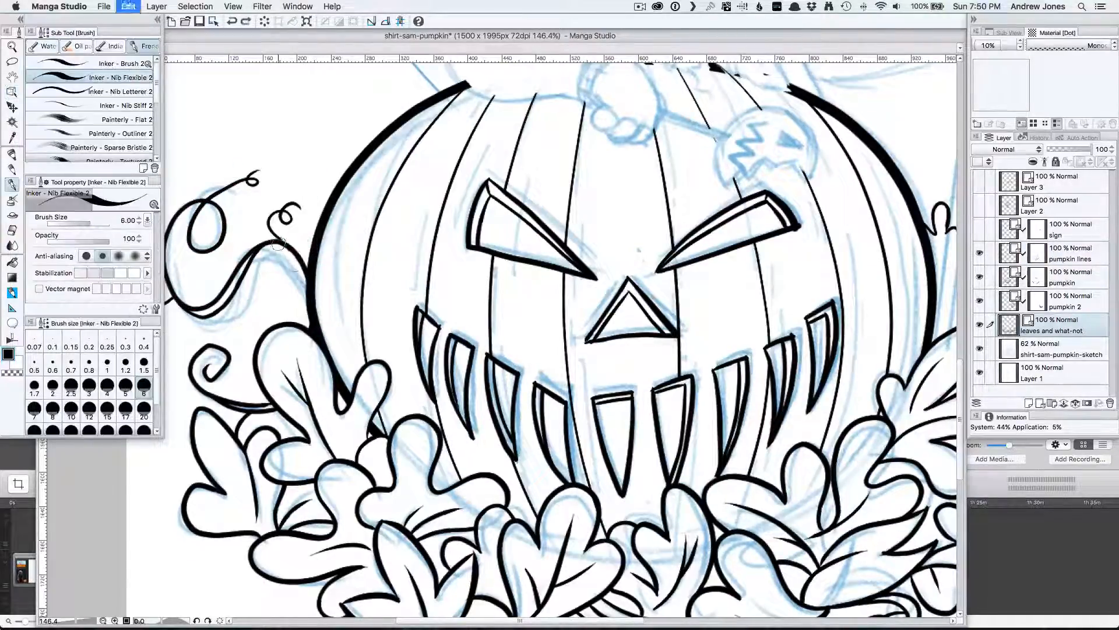
left_click_drag(278, 243, 312, 281)
- Adjust the new vine stroke beside the carved pumpkin's left contour, then select the pumpkin layer with the eraser
key("o")
left_click(303, 335)
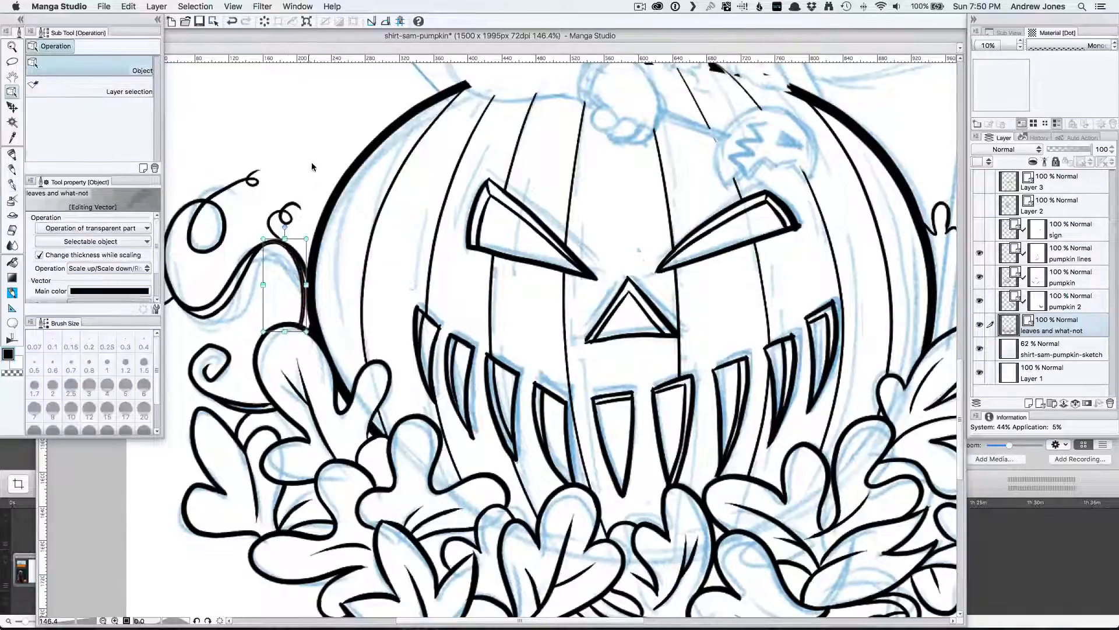
left_click(318, 165)
key("super+minus")
key("super+equal")
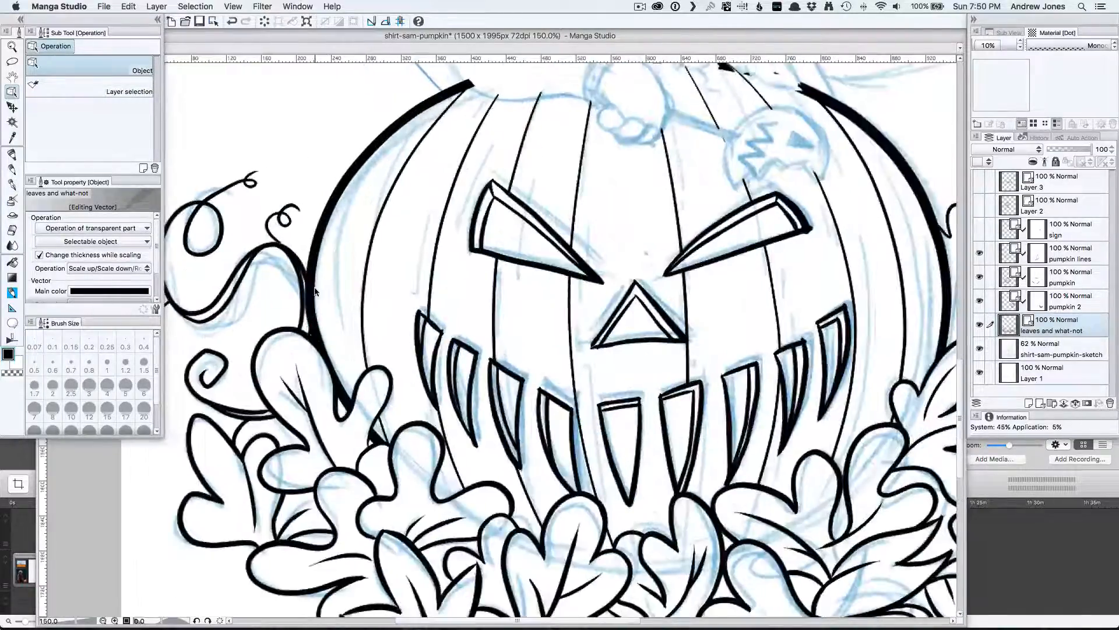
left_click(297, 247)
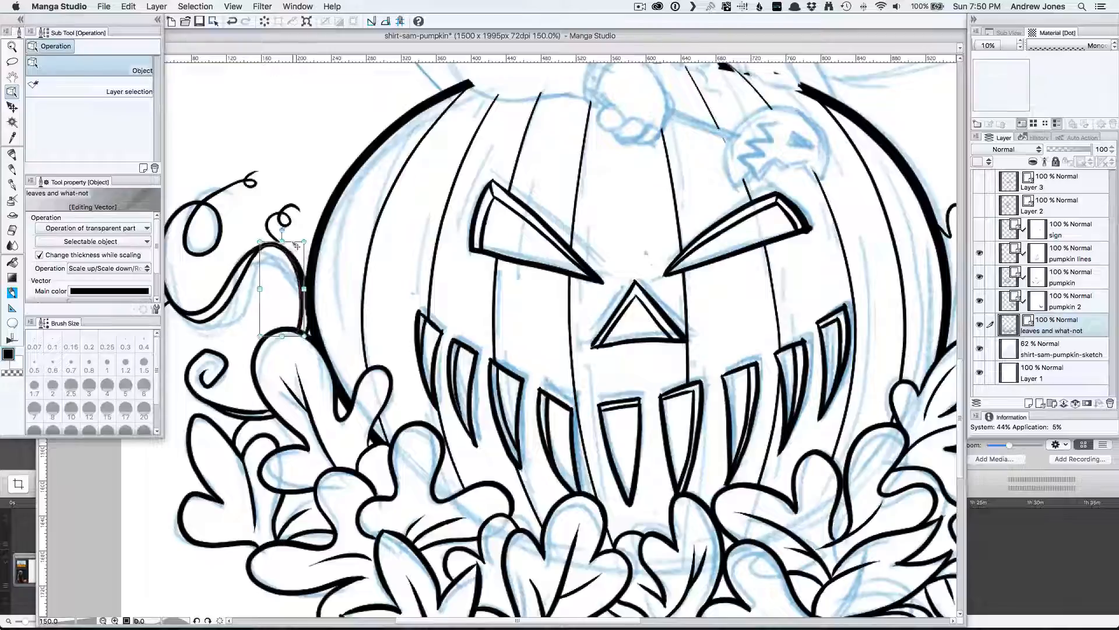
left_click(306, 309)
left_click(318, 318)
key("e")
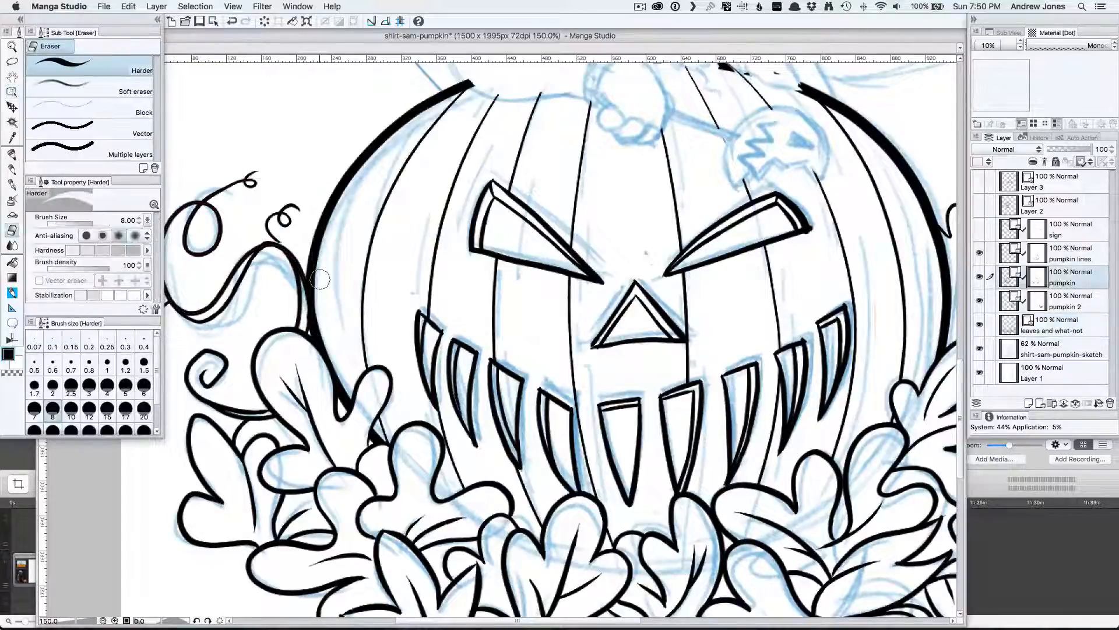
key("super+minus")
key("super+minus")
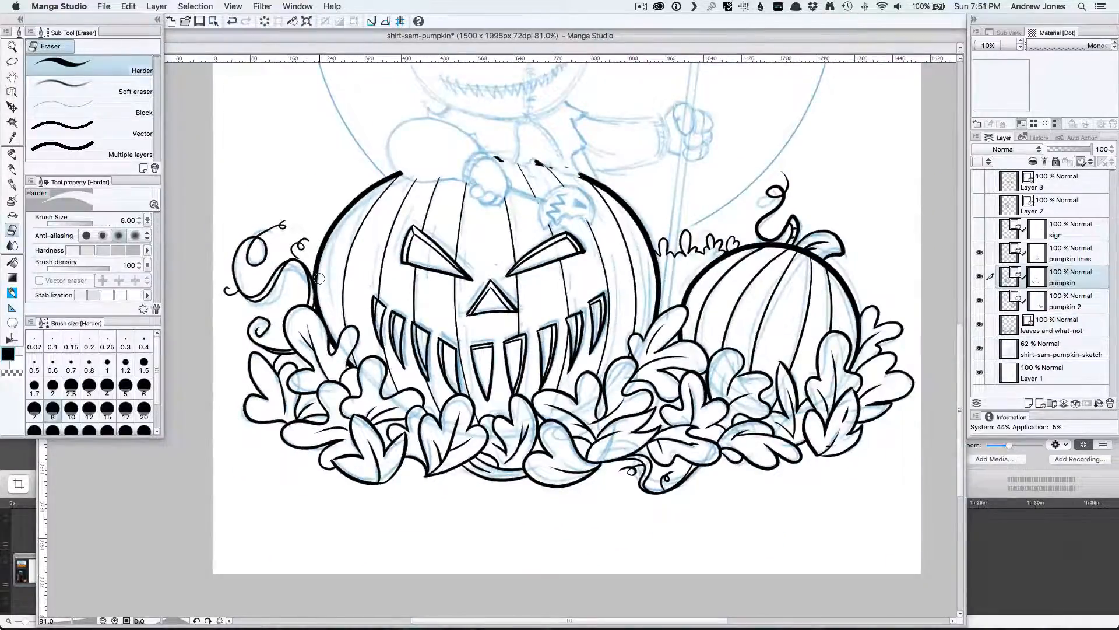
- Save the illustration and add a layer named Moon directly above the sketch, with the Inker - Nib Flexible 2 brush active
scroll(757, 378, "up", 5)
scroll(758, 378, "down", 6)
mouse_move(563, 396)
left_mouse_down()
mouse_move(643, 398)
mouse_move(484, 525)
left_mouse_up()
scroll(483, 525, "up", 2)
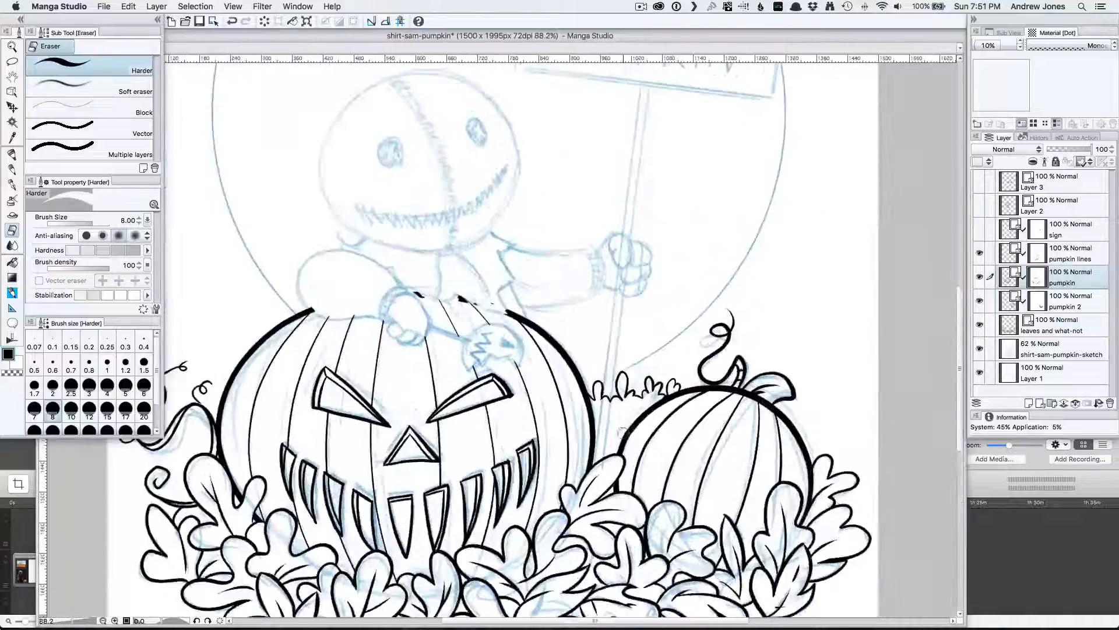
left_click_drag(619, 366, 617, 428)
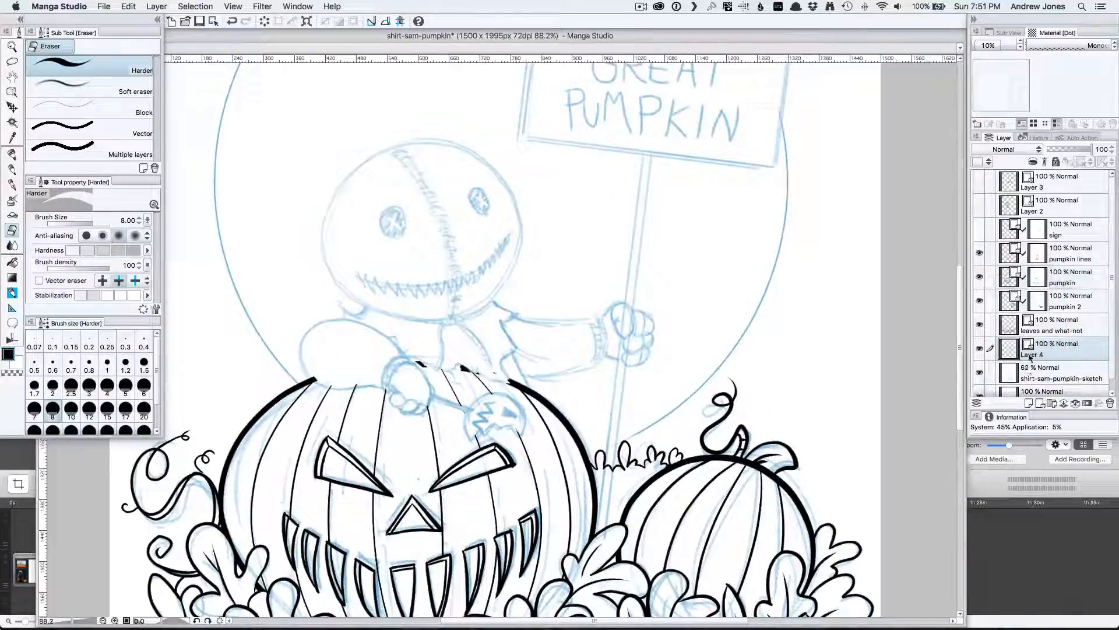
key("super+s")
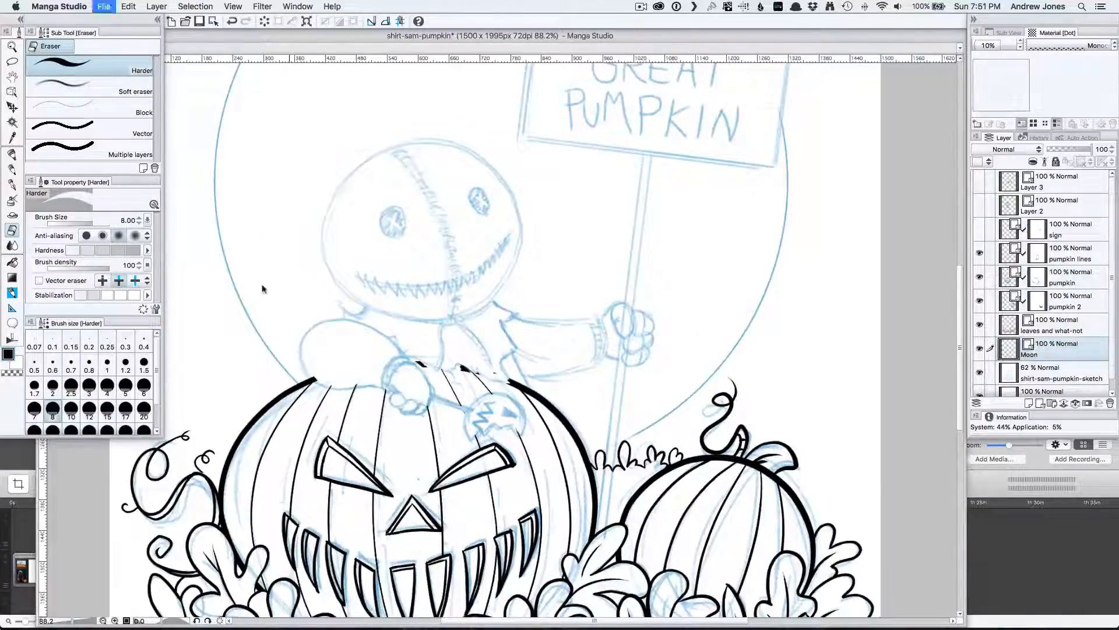
key("b")
scroll(542, 468, "down", 4)
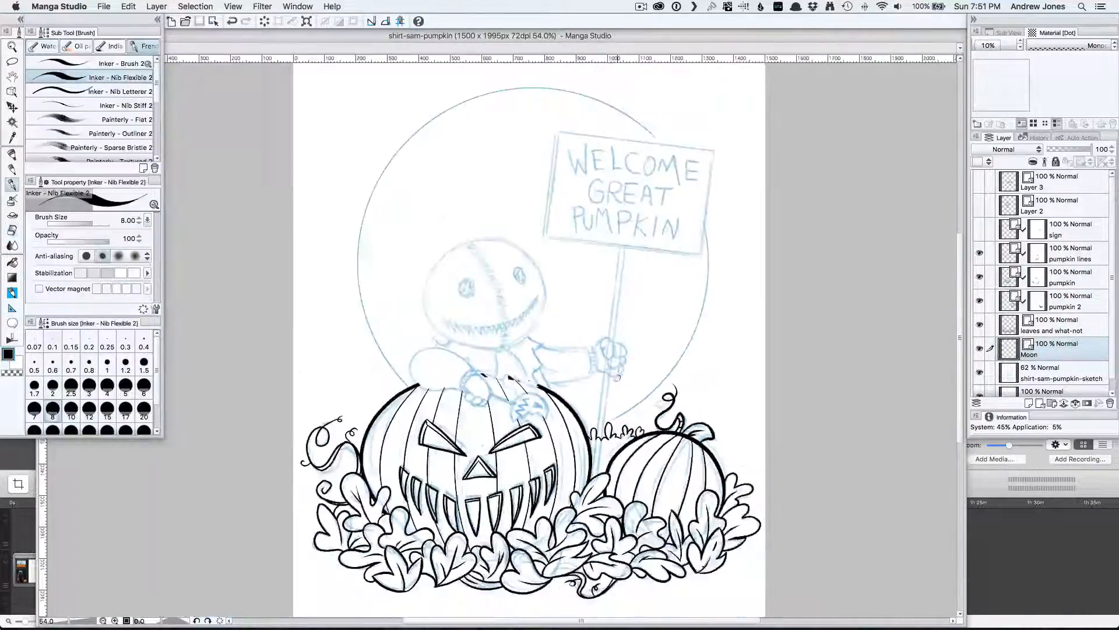
mouse_move(523, 482)
left_mouse_down()
mouse_move(376, 408)
mouse_move(376, 184)
mouse_move(477, 464)
mouse_move(457, 135)
mouse_move(443, 466)
left_mouse_up()
key("super+z")
key("super+z")
key("super+z")
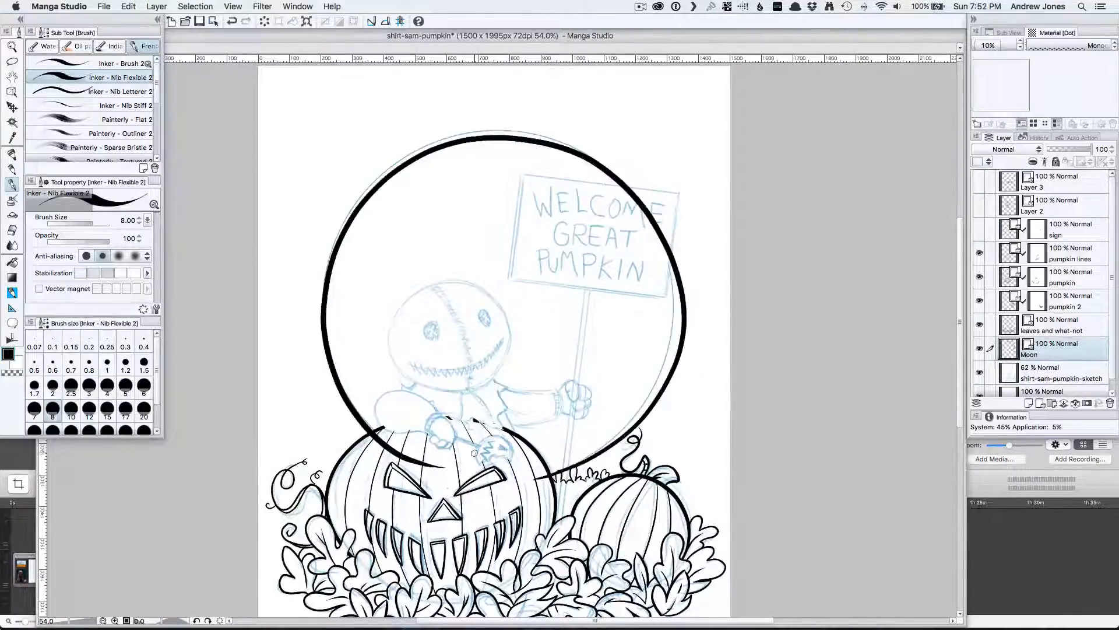
key("super+z")
mouse_move(379, 434)
left_mouse_down()
mouse_move(670, 263)
mouse_move(551, 477)
mouse_move(476, 478)
mouse_move(495, 473)
mouse_move(421, 463)
left_mouse_up()
key("super+z")
key("super+z")
key("super+z")
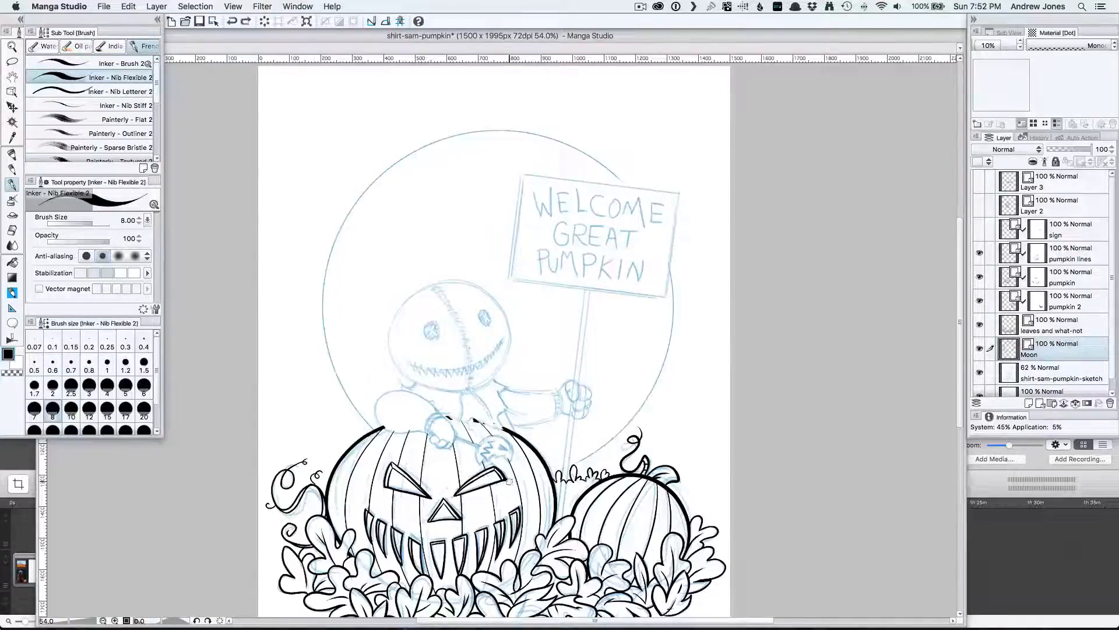
key("super+z")
mouse_move(513, 481)
left_mouse_down()
mouse_move(566, 129)
mouse_move(667, 326)
left_mouse_up()
key("super+z")
mouse_move(376, 388)
left_mouse_down()
mouse_move(664, 315)
mouse_move(676, 333)
left_mouse_up()
key("super+z")
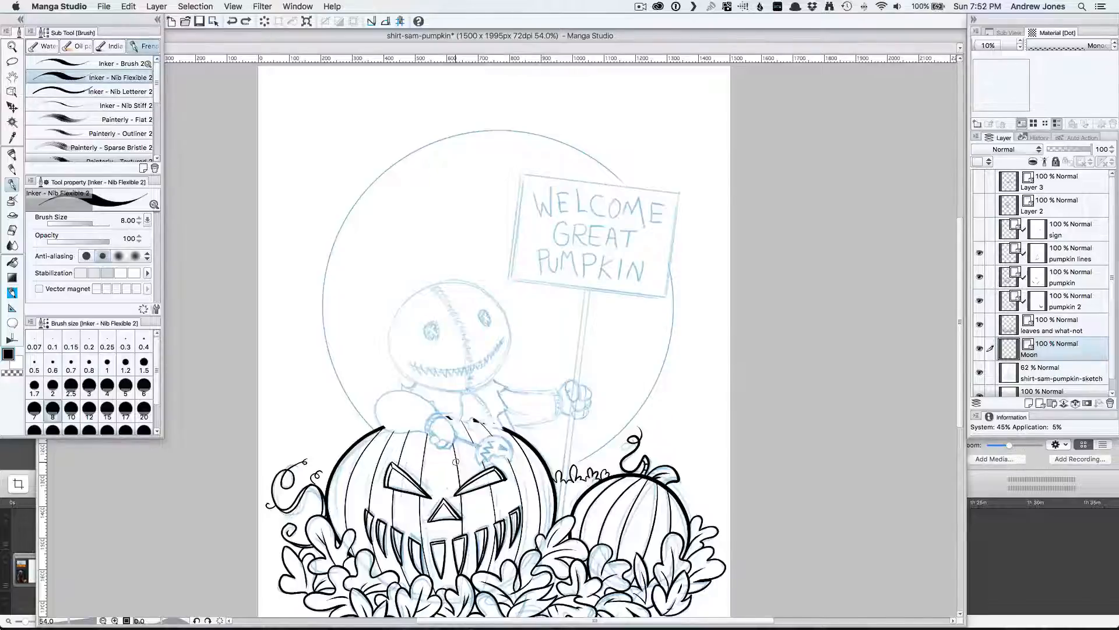
left_click_drag(513, 482, 653, 215)
key("super+z")
left_click_drag(513, 484, 411, 458)
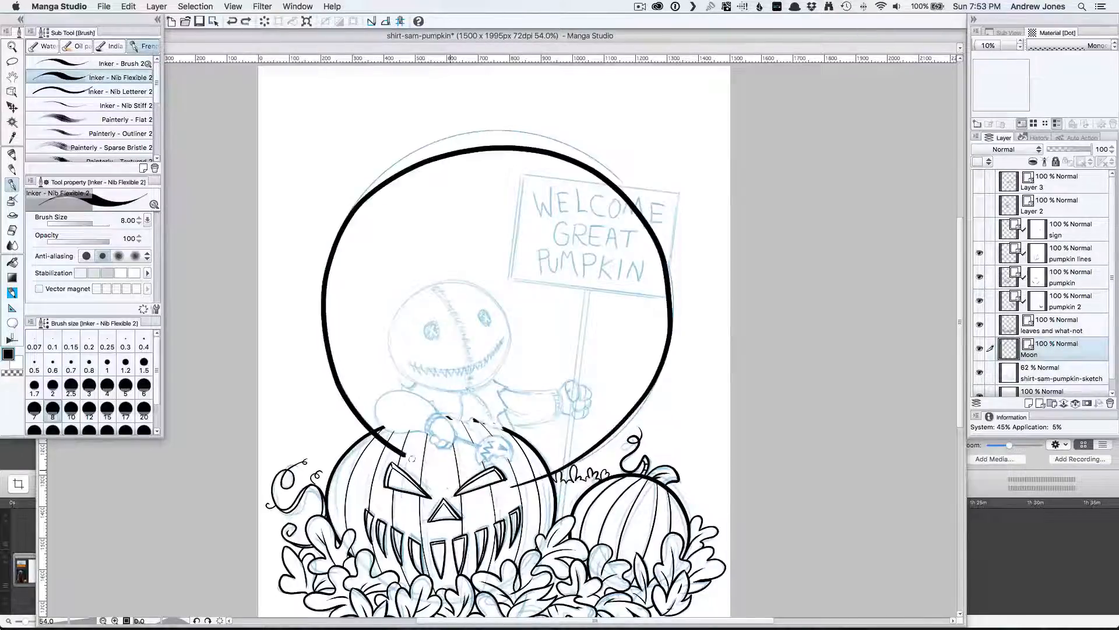
key("super+z")
mouse_move(511, 485)
left_mouse_down()
mouse_move(373, 189)
mouse_move(338, 244)
mouse_move(462, 454)
mouse_move(332, 382)
left_mouse_up()
key("super+z")
key("super+z")
key("super+z")
mouse_move(541, 475)
left_mouse_down()
mouse_move(574, 141)
mouse_move(460, 463)
mouse_move(327, 257)
mouse_move(427, 465)
left_mouse_up()
key("super+z")
key("super+z")
left_click_drag(491, 469, 649, 396)
key("super+z")
left_click_drag(536, 417, 475, 309)
key("super+z")
- Hide the shirt-sam-pumpkin-sketch layer and show the sign, Layer 2 and Layer 3 layers
scroll(498, 431, "down", 5)
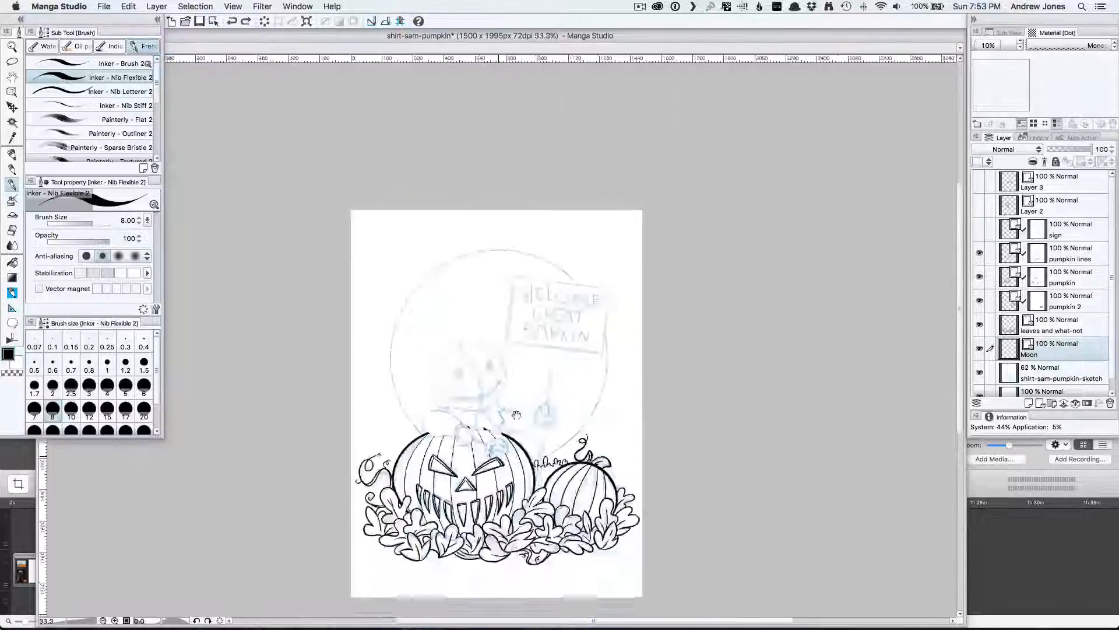
scroll(515, 352, "up", 4)
left_click_drag(515, 352, 429, 250)
left_click(980, 372)
left_click(980, 229)
left_click(980, 204)
left_click(980, 181)
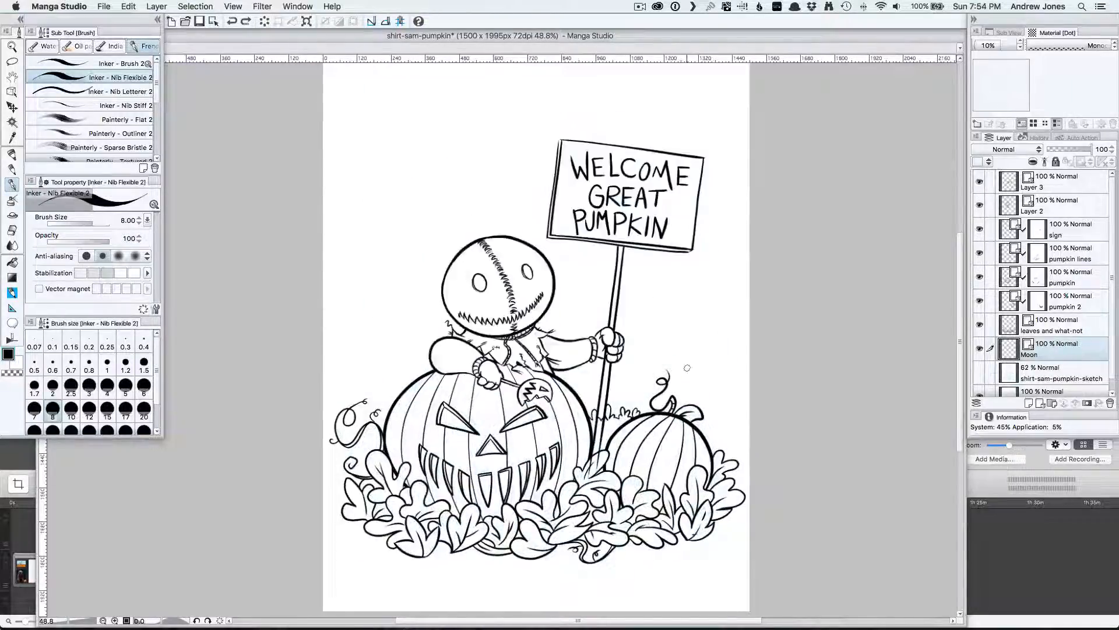
- Mask out the sign pole where it crosses the leaf beside the carved pumpkin, and add a mask to the leaves and what-not layer
scroll(606, 473, "up", 3)
left_click(1037, 229)
key("e")
left_click_drag(591, 439, 578, 449)
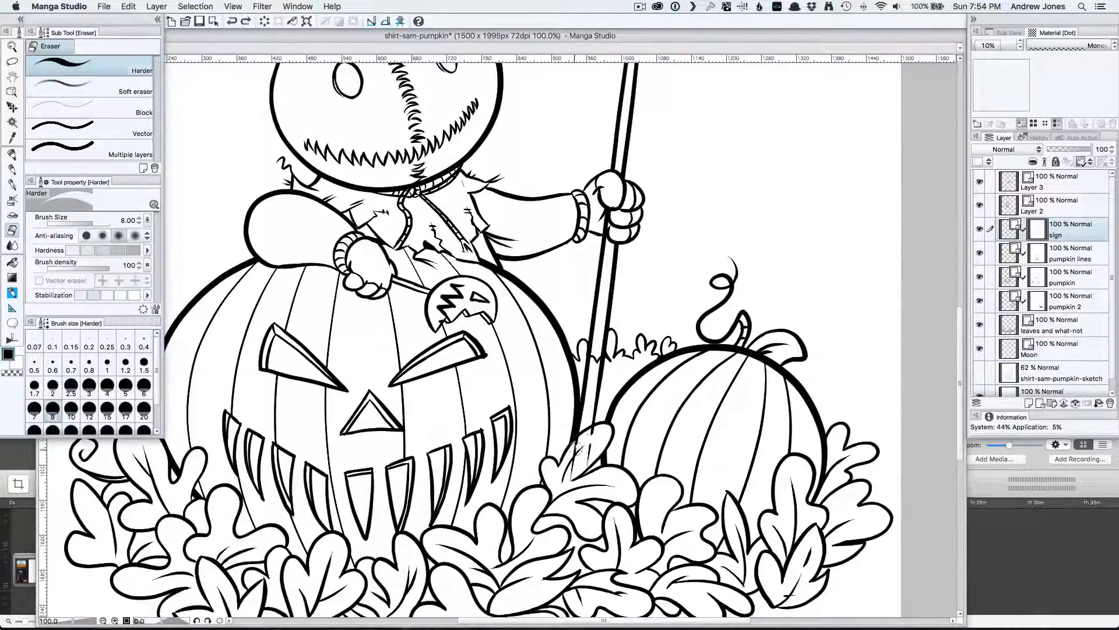
left_click(1037, 324)
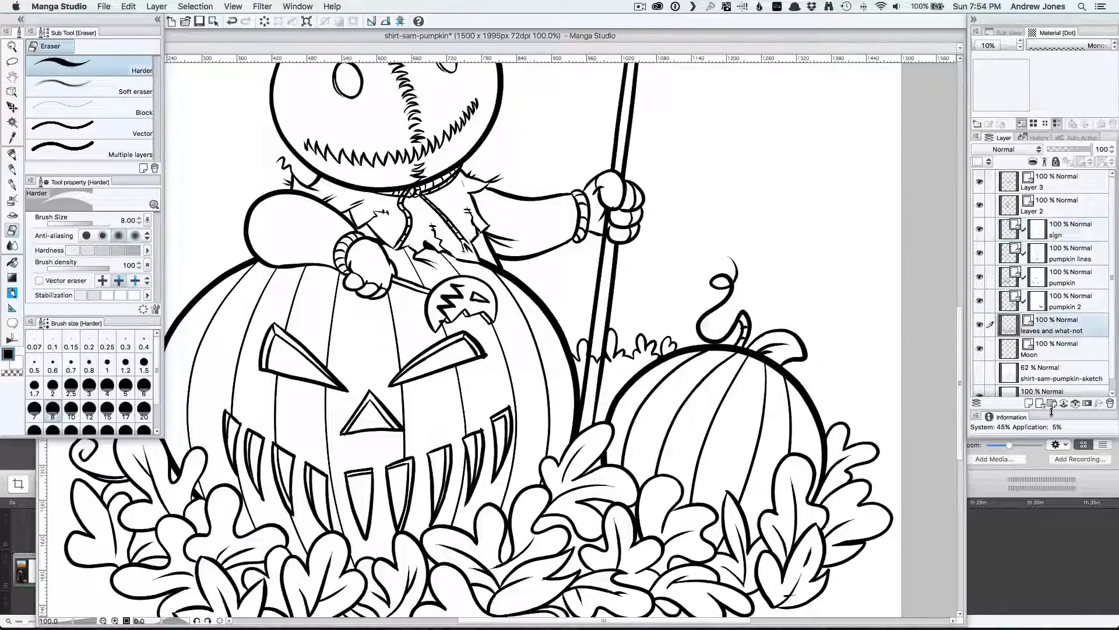
scroll(596, 379, "down", 3)
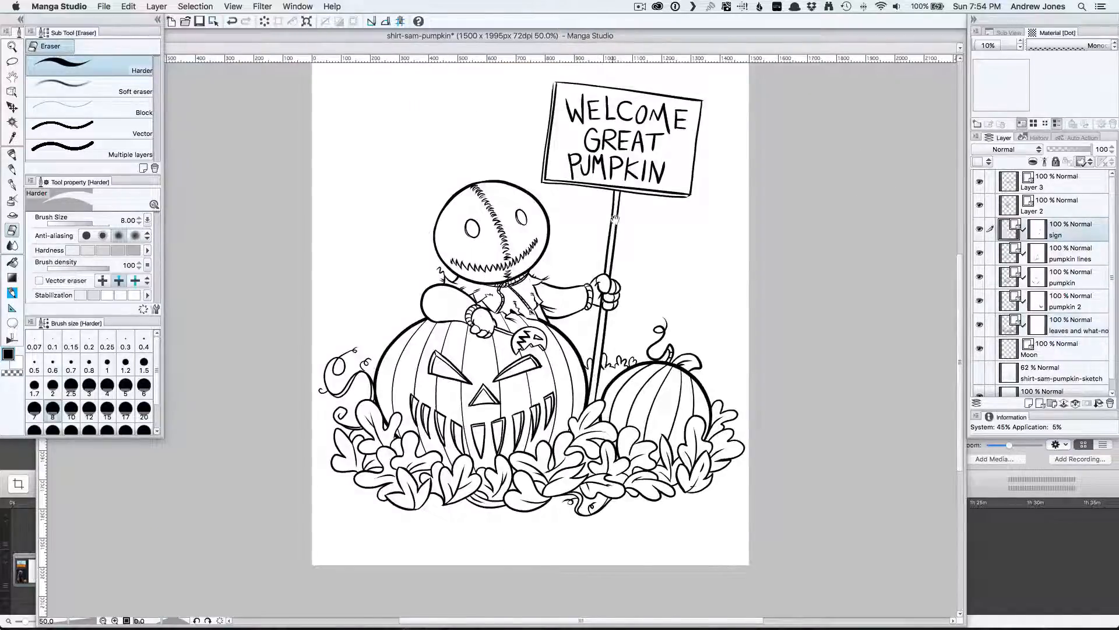
- Select the sign layer with the Object tool, and return to the Inker - Nib Flexible 2 brush at size 6
key("super+plus")
key("super+plus")
key("super+plus")
key("o")
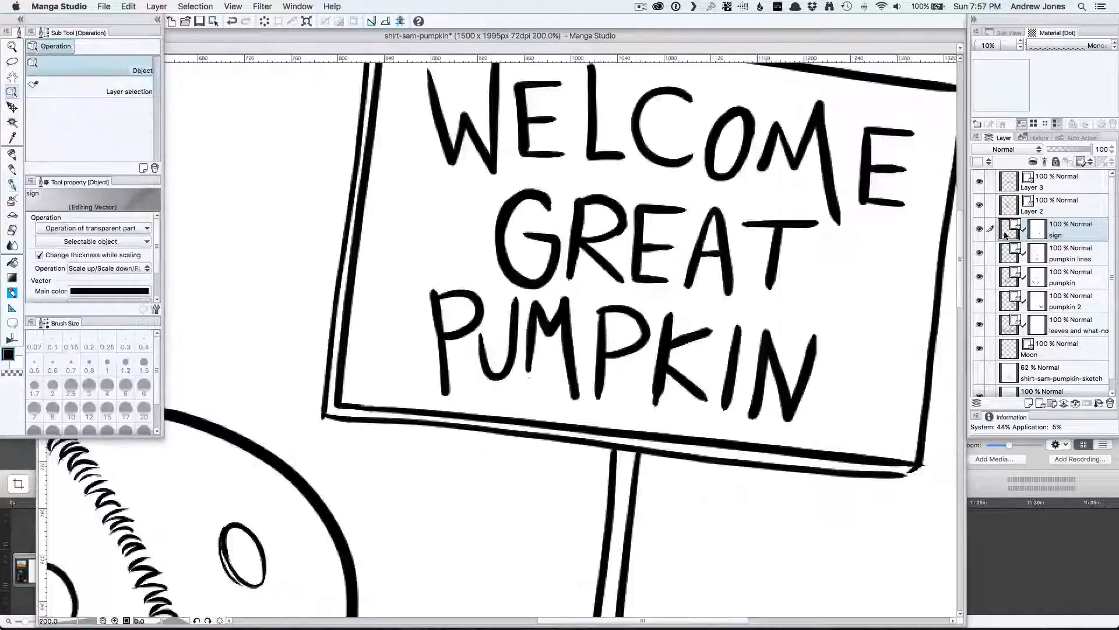
key("b")
key("super+minus")
key("super+minus")
key("super+minus")
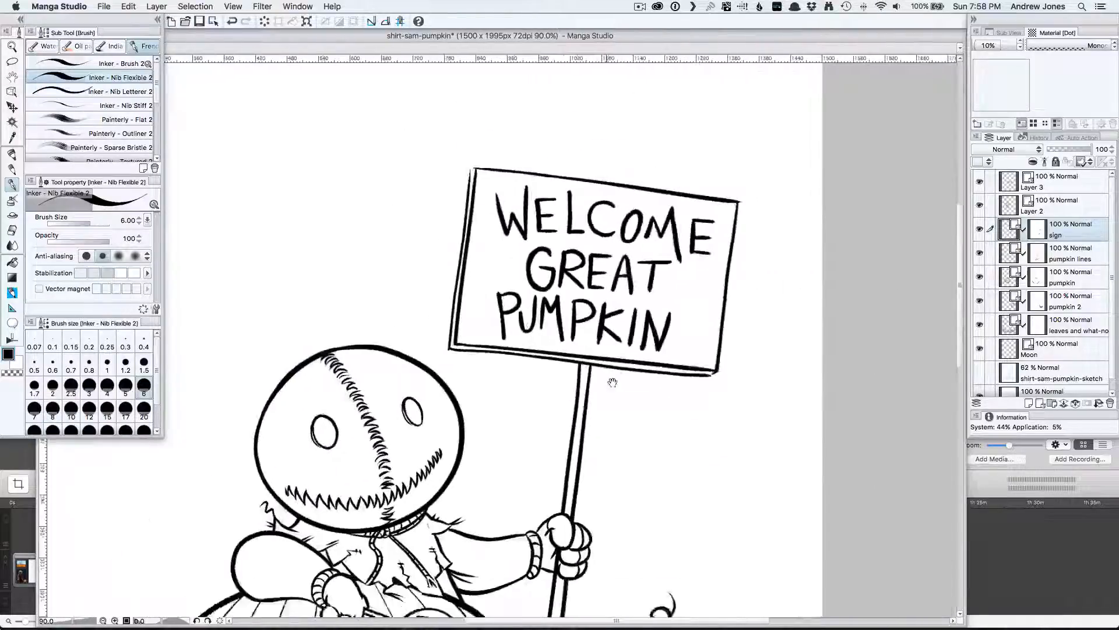
- Add a new layer directly above the Moon layer and name it blacks
left_click_drag(612, 381, 703, 178)
left_click(1037, 349)
key("super+shift+n")
double_click(1033, 354)
type("blacks")
key("Return")
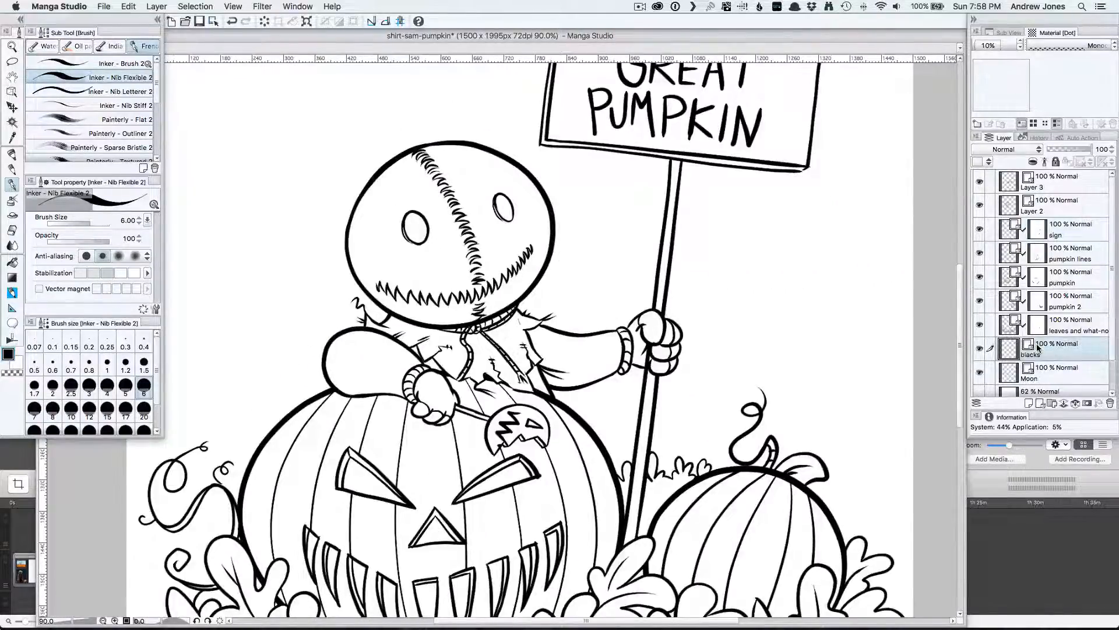
- Ink solid blacks in the shirt gap beside Sam's resting arm and in the shadow under the collar
left_click_drag(680, 354, 723, 354)
left_click_drag(540, 346, 690, 400)
left_click_drag(515, 413, 582, 412)
mouse_move(500, 444)
left_mouse_down()
mouse_move(479, 412)
mouse_move(431, 386)
left_mouse_up()
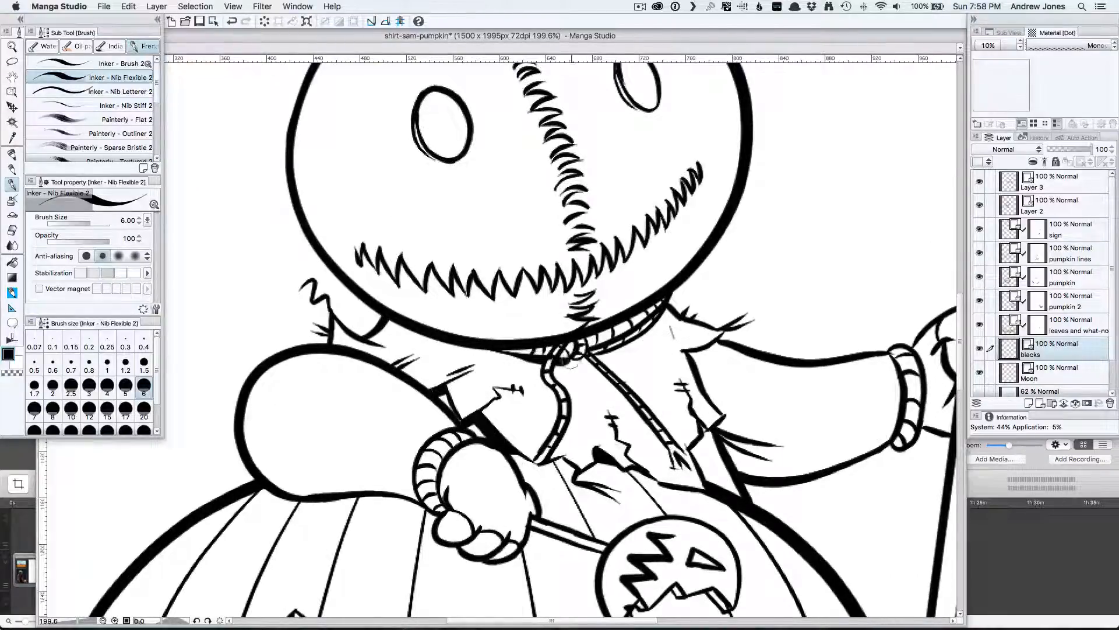
left_click_drag(570, 360, 656, 324)
mouse_move(736, 464)
left_mouse_down()
mouse_move(638, 397)
mouse_move(596, 386)
left_mouse_up()
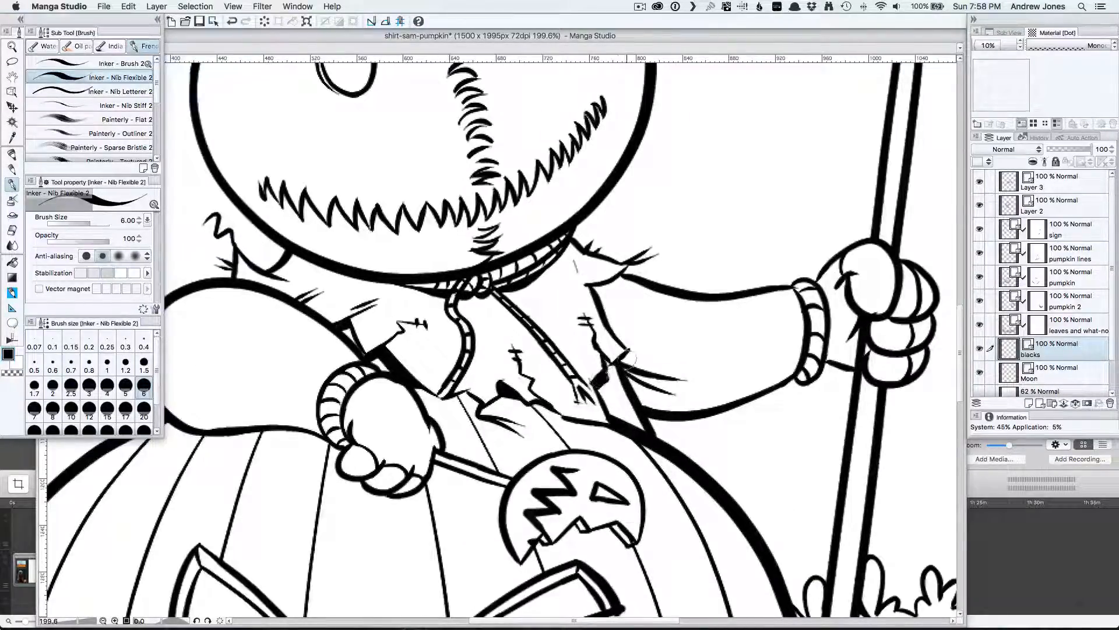
- Add black shadows under the torn shoulder of Sam's raised sleeve and on the sign pole below the hand and the sign board
mouse_move(618, 275)
left_mouse_down()
mouse_move(637, 287)
mouse_move(600, 286)
left_mouse_up()
double_click(9, 354)
left_click(595, 295)
left_click_drag(840, 364, 588, 380)
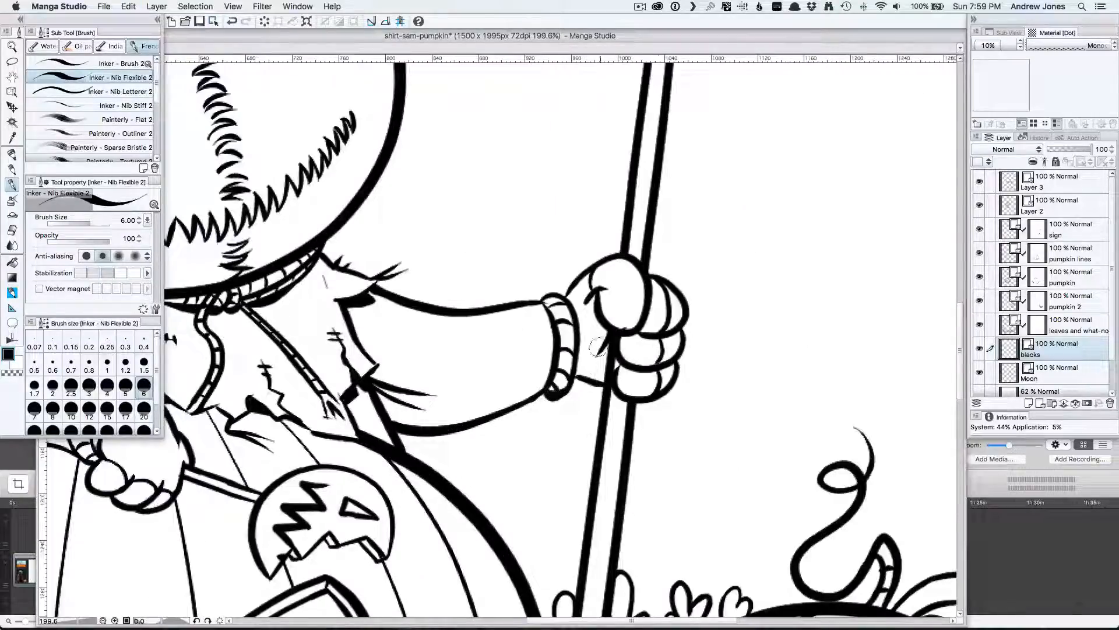
key("super+z")
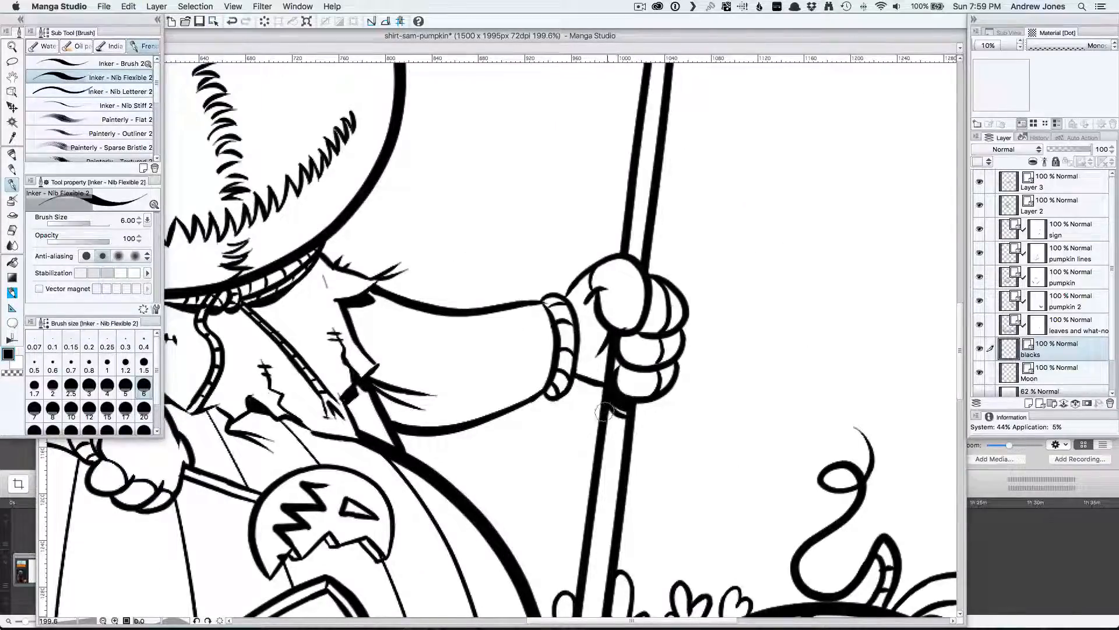
left_click_drag(605, 411, 625, 416)
scroll(705, 318, "up", 5)
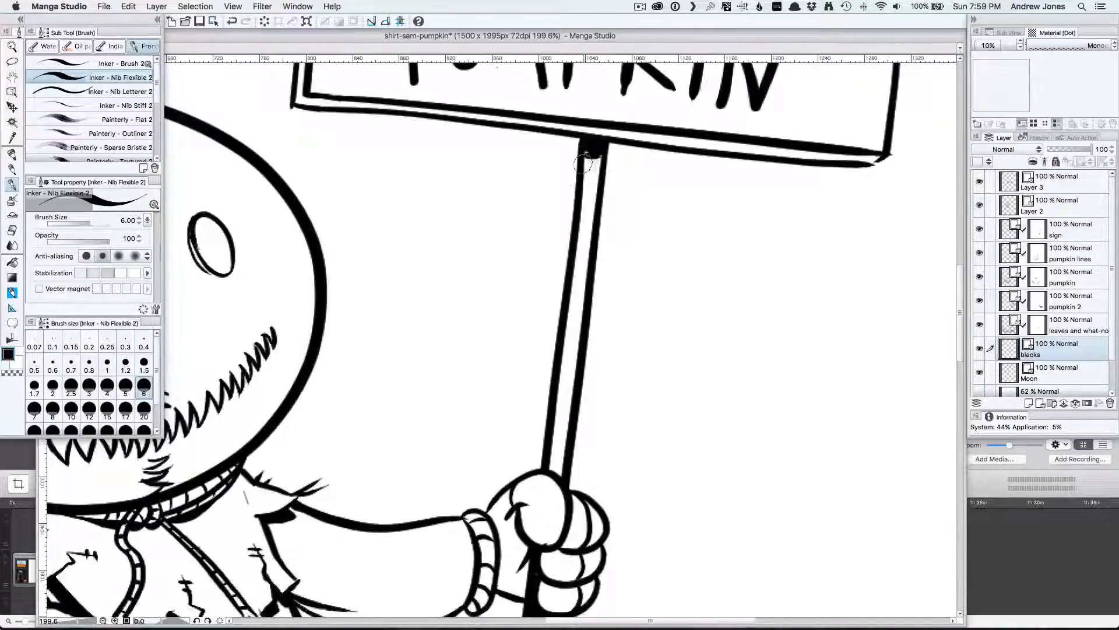
- Fill the lollipop's eye with black and ink a heavy shadow beneath Sam's resting arm and hand on the carved pumpkin
scroll(585, 164, "left", 6)
scroll(585, 163, "down", 5)
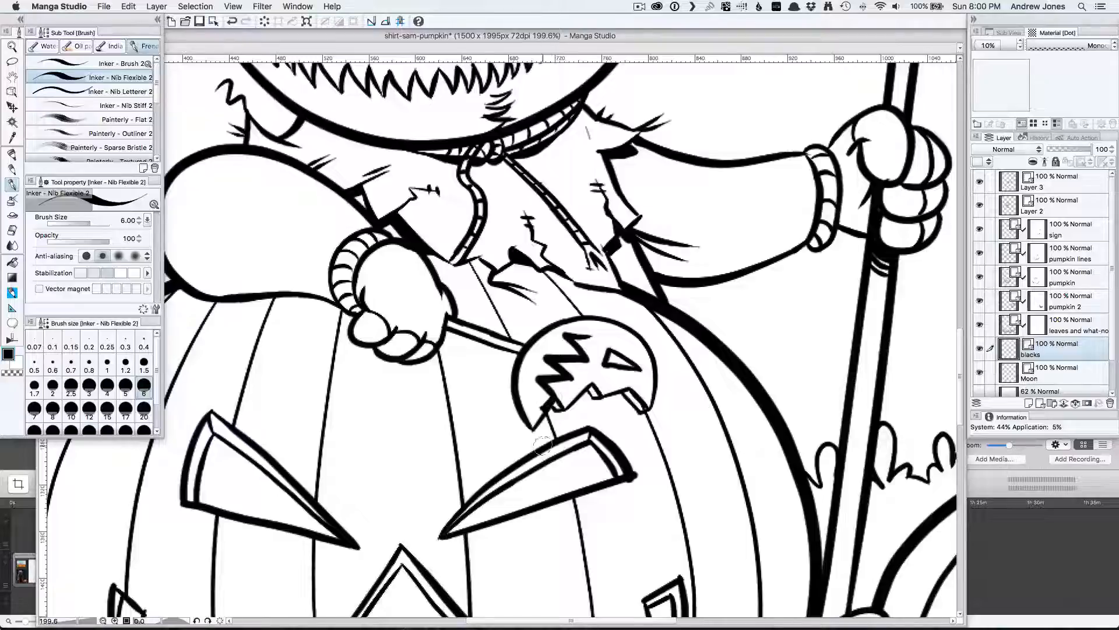
left_click_drag(325, 311, 519, 379)
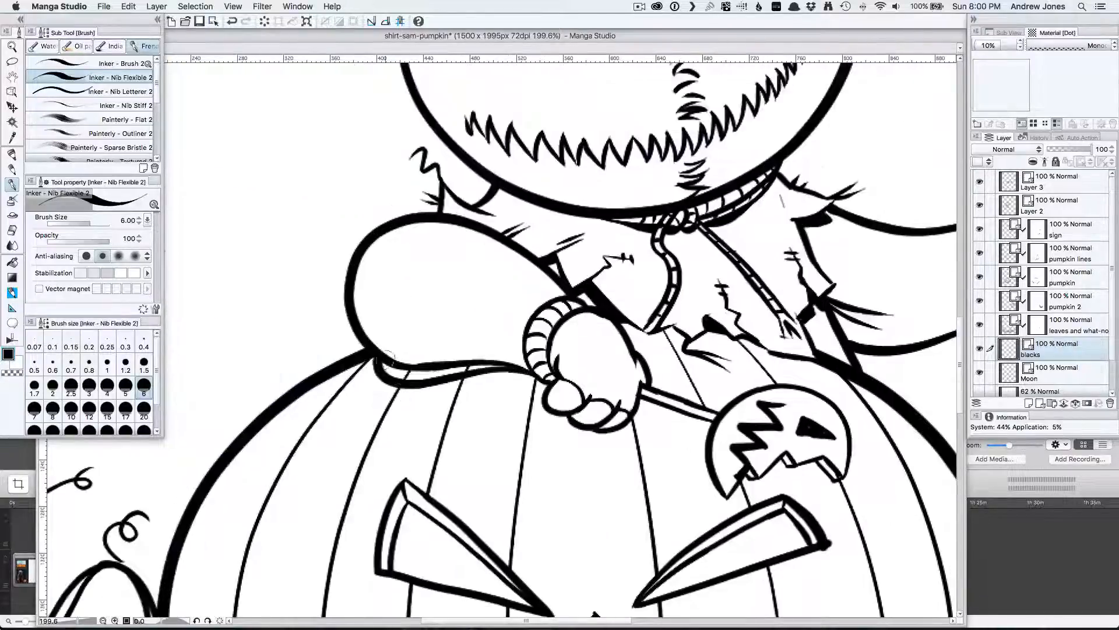
left_click_drag(387, 356, 527, 378)
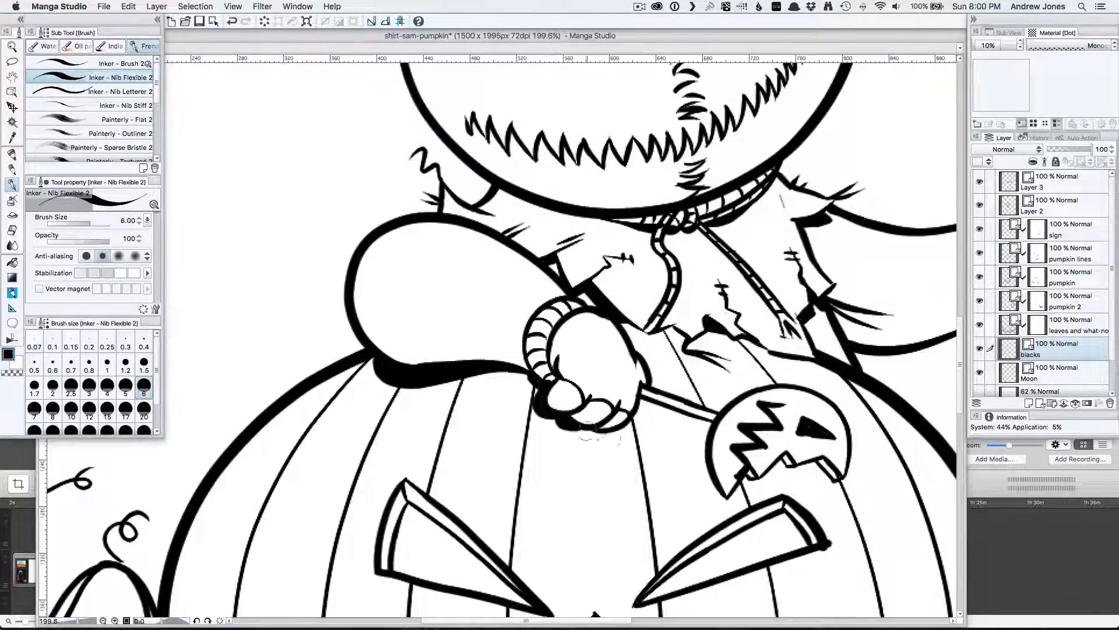
left_click_drag(637, 441, 506, 430)
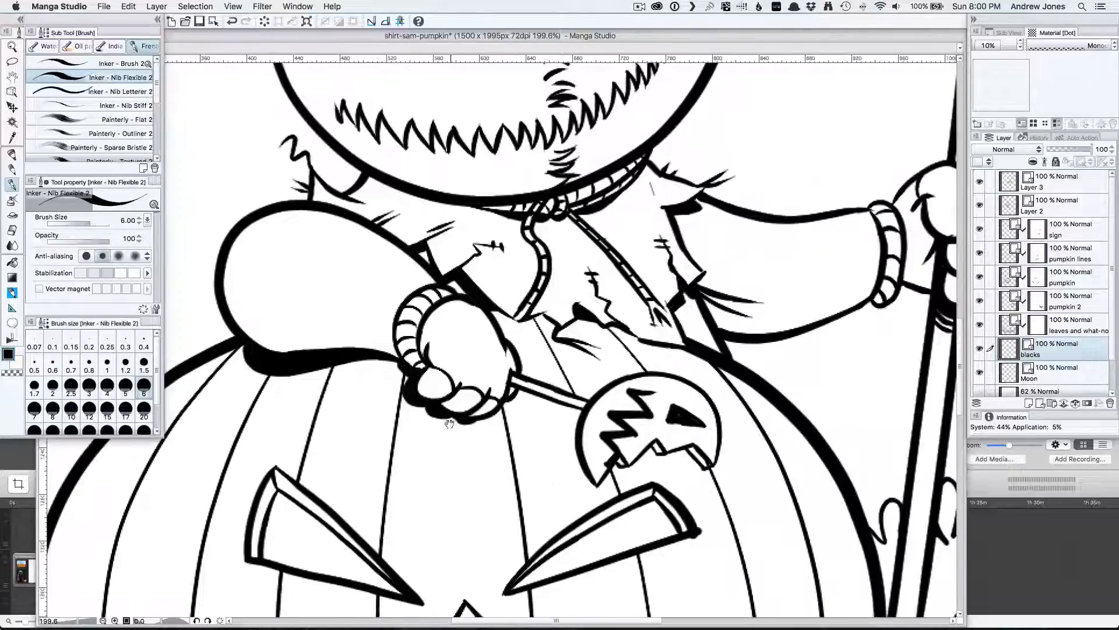
- Add short hatch marks along the lower inside edge of both of Sam's sleeves
left_click_drag(256, 326, 267, 343)
left_click_drag(272, 328, 295, 343)
left_click_drag(301, 334, 307, 342)
mouse_move(747, 339)
left_mouse_down()
mouse_move(624, 386)
mouse_move(812, 449)
left_mouse_up()
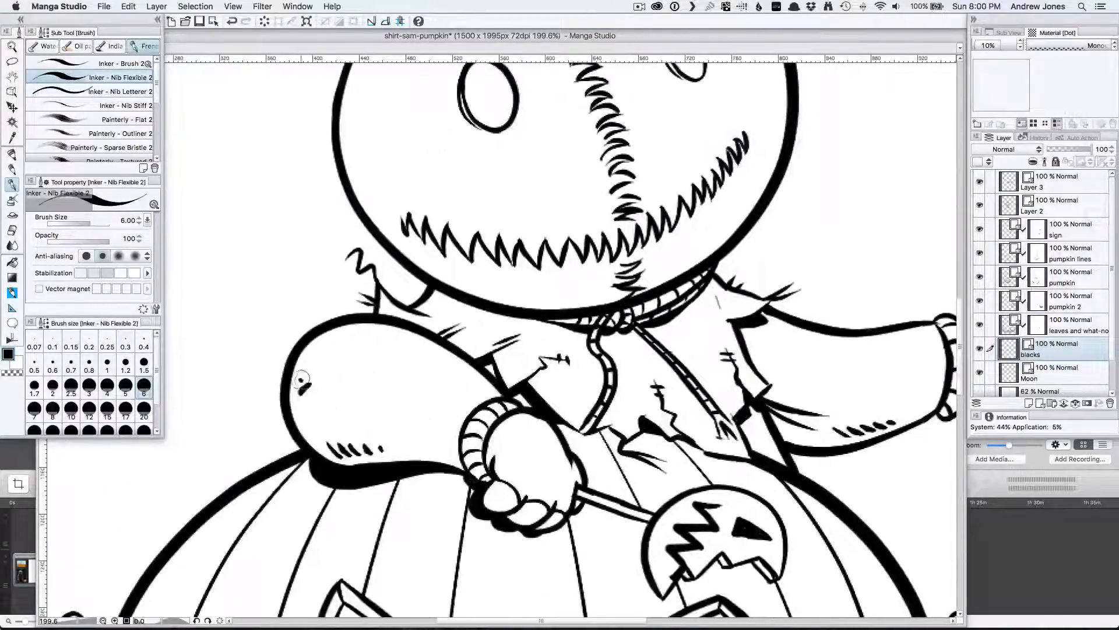
- Add short fuzz strokes along the outer contour of Sam's resting sleeve
left_click_drag(313, 321, 316, 326)
left_click_drag(321, 315, 323, 322)
left_click_drag(327, 312, 331, 318)
left_click_drag(294, 442, 298, 445)
- Add short fuzz strokes along the upper and lower contours of Sam's raised sleeve
left_click_drag(791, 318, 661, 339)
left_click_drag(662, 331, 665, 337)
left_click_drag(678, 334, 680, 341)
left_click_drag(707, 343, 709, 349)
left_click_drag(723, 343, 723, 350)
left_click_drag(758, 340, 760, 347)
left_click_drag(757, 462, 754, 464)
left_click_drag(782, 447, 781, 451)
left_click_drag(402, 471, 547, 421)
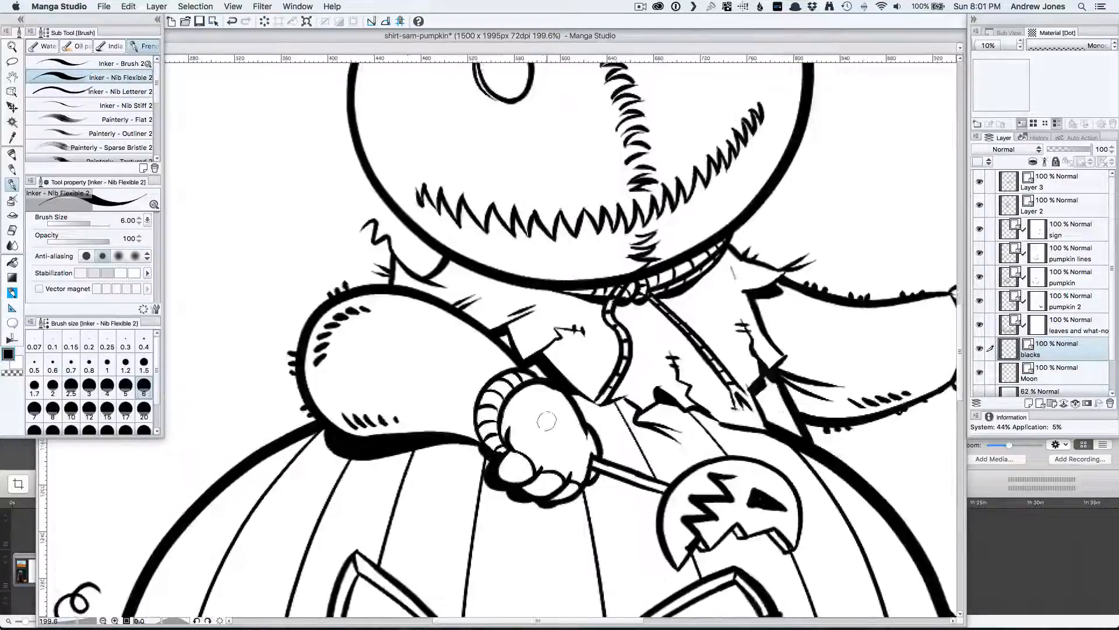
- Extend the marks on the resting sleeve and cross-hatch the back of the hand holding the lollipop
left_click_drag(403, 417, 405, 422)
left_click_drag(334, 410, 339, 416)
mouse_move(671, 408)
left_mouse_down()
mouse_move(410, 385)
mouse_move(546, 386)
left_mouse_up()
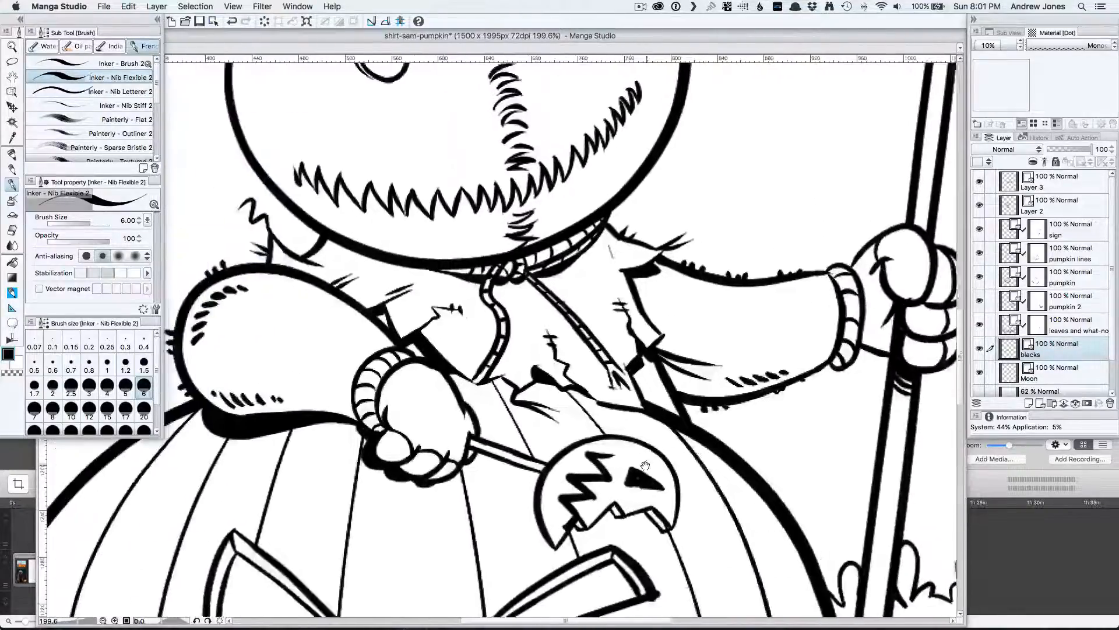
left_click_drag(401, 403, 446, 431)
left_click_drag(399, 394, 441, 405)
mouse_move(418, 389)
left_mouse_down()
mouse_move(419, 415)
mouse_move(431, 414)
left_mouse_up()
left_click_drag(953, 348, 816, 449)
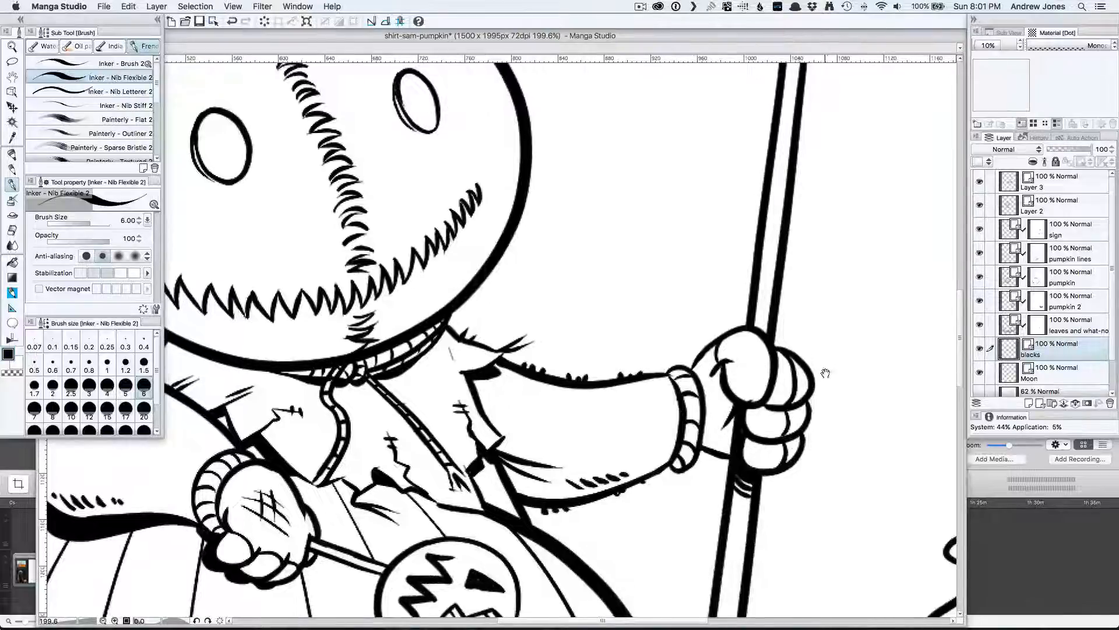
- Add small fuzz strokes to the contour of Sam's hand gripping the sign pole
left_click_drag(824, 373, 741, 387)
left_click_drag(727, 372, 746, 365)
left_click_drag(730, 425, 740, 436)
mouse_move(430, 361)
left_mouse_down()
mouse_move(762, 197)
mouse_move(742, 225)
mouse_move(740, 453)
left_mouse_up()
- Add small clusters of fuzz strokes around the outline of Sam's head
left_click_drag(324, 371, 334, 374)
left_click_drag(297, 296, 305, 282)
left_click_drag(355, 171, 333, 312)
left_click_drag(284, 367, 289, 368)
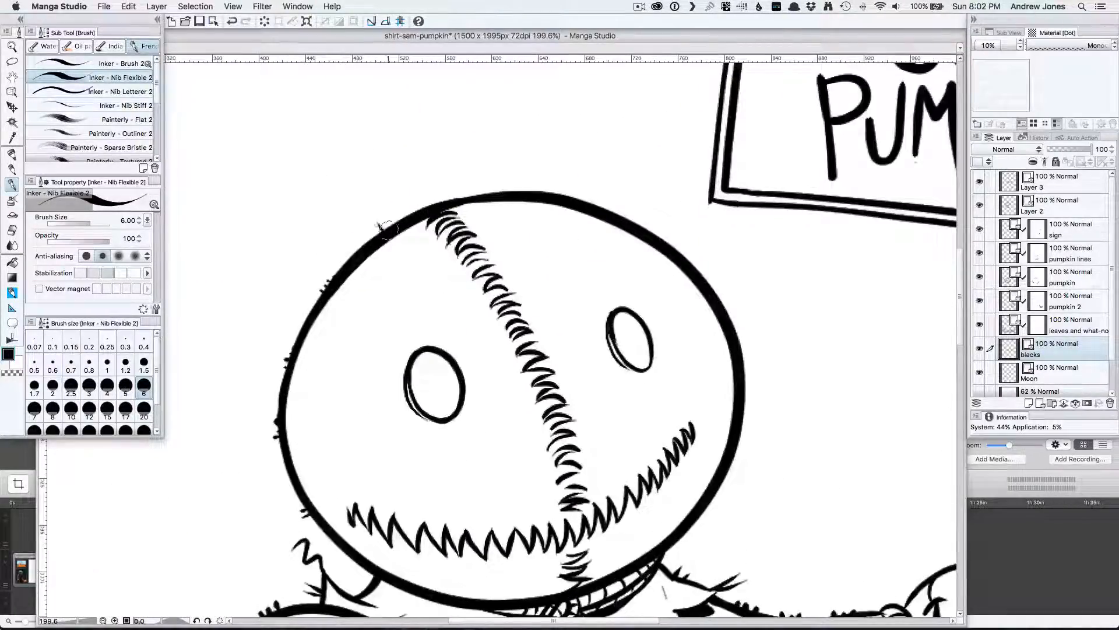
left_click_drag(622, 215, 648, 223)
left_click_drag(743, 293, 626, 283)
left_click_drag(606, 468, 611, 472)
left_click_drag(618, 431, 649, 251)
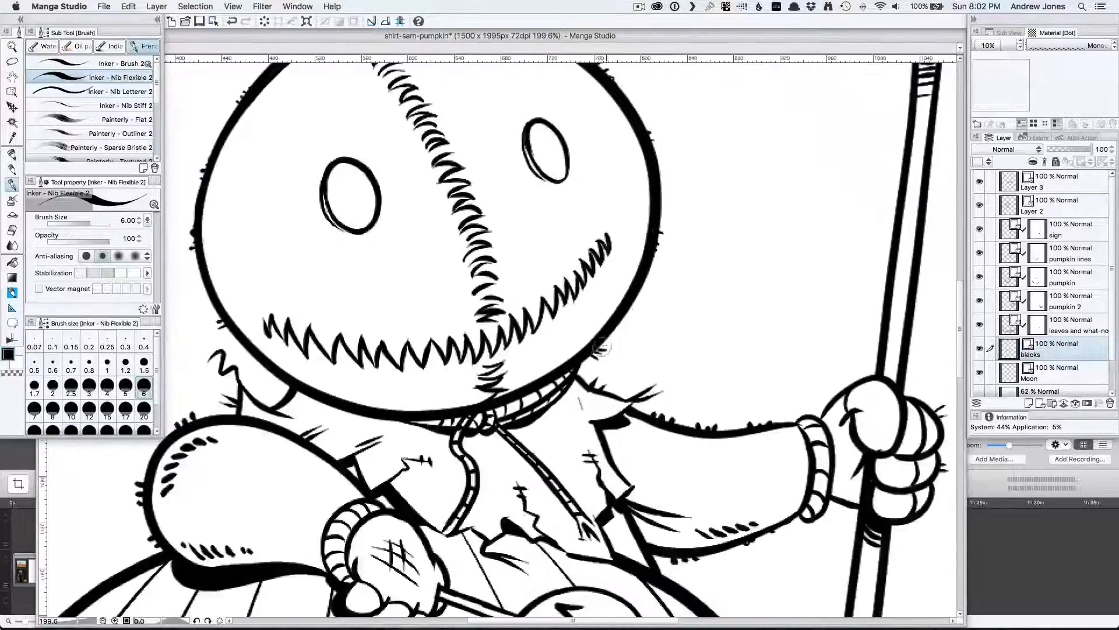
left_click_drag(598, 343, 606, 350)
- Add small texture ticks to Sam's shirt front and two dots beneath the raised sleeve
mouse_move(640, 517)
left_mouse_down()
mouse_move(678, 569)
mouse_move(662, 368)
left_mouse_up()
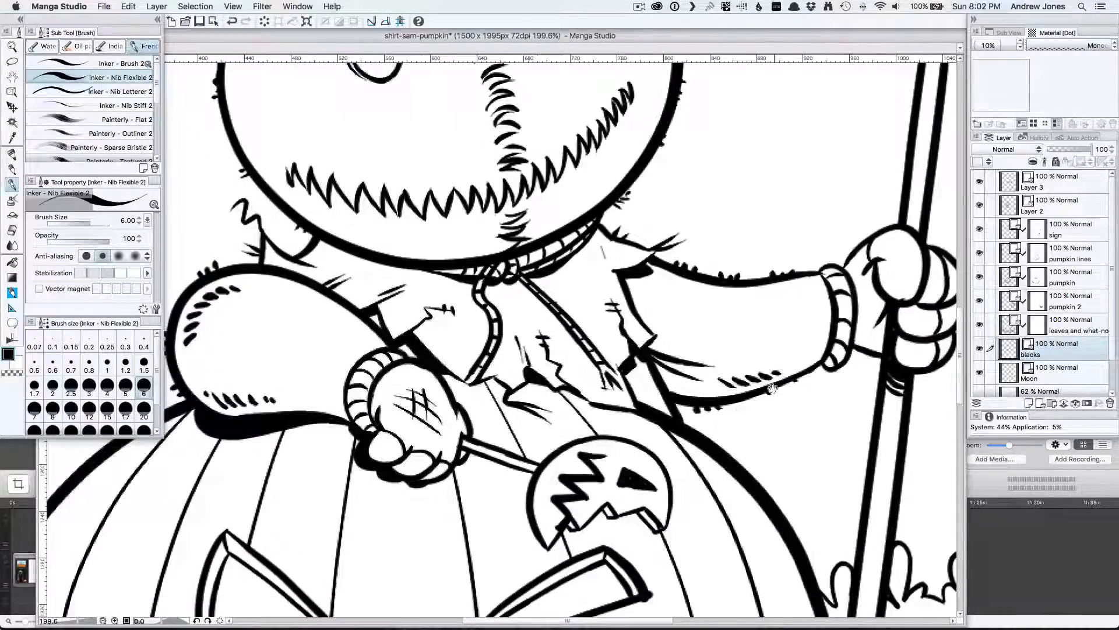
left_click_drag(772, 388, 761, 427)
left_click_drag(586, 285, 589, 296)
mouse_move(736, 518)
left_mouse_down()
mouse_move(724, 512)
mouse_move(719, 454)
left_mouse_up()
left_click(629, 359)
left_click(630, 369)
left_click_drag(741, 546, 785, 458)
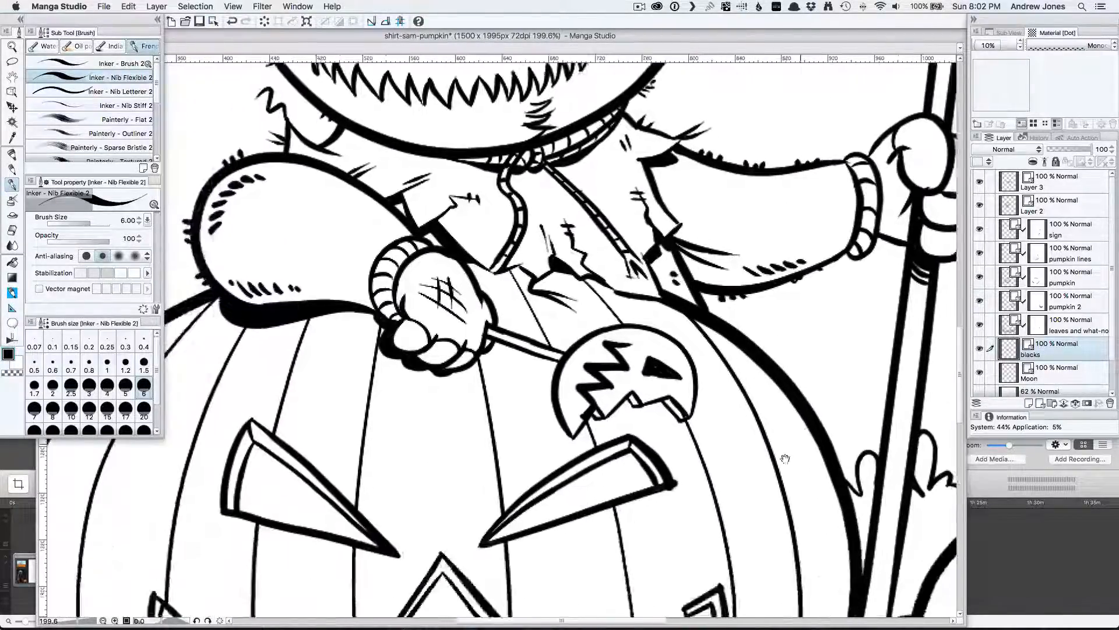
- Thicken the lollipop's bitten edge with black and ink a shadow along its stick
scroll(785, 459, "down", 5)
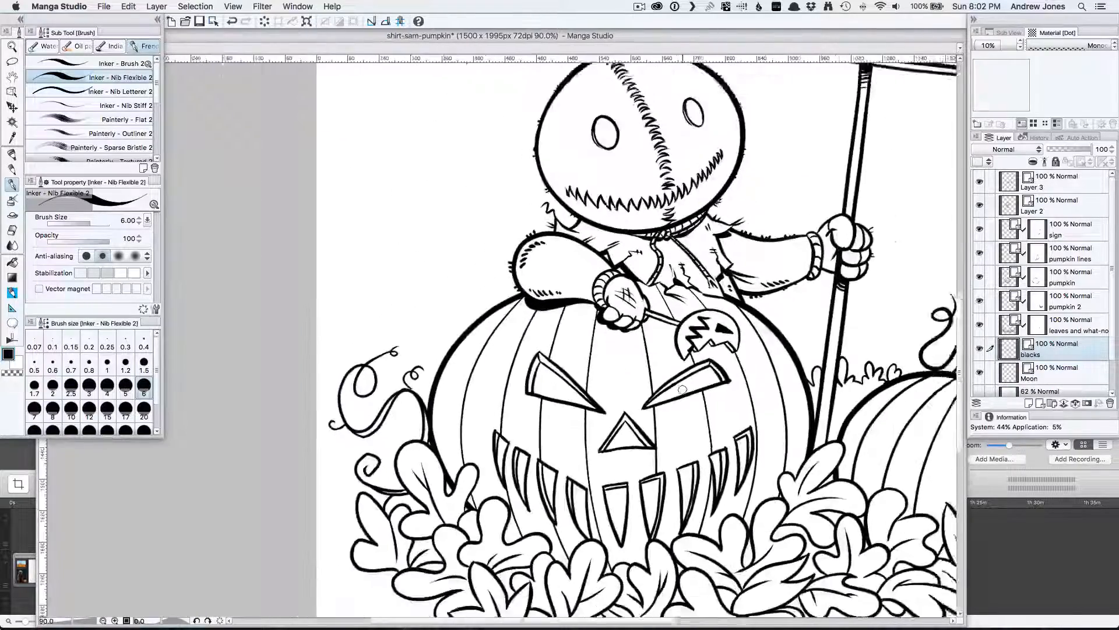
scroll(682, 389, "up", 3)
scroll(700, 379, "up", 3)
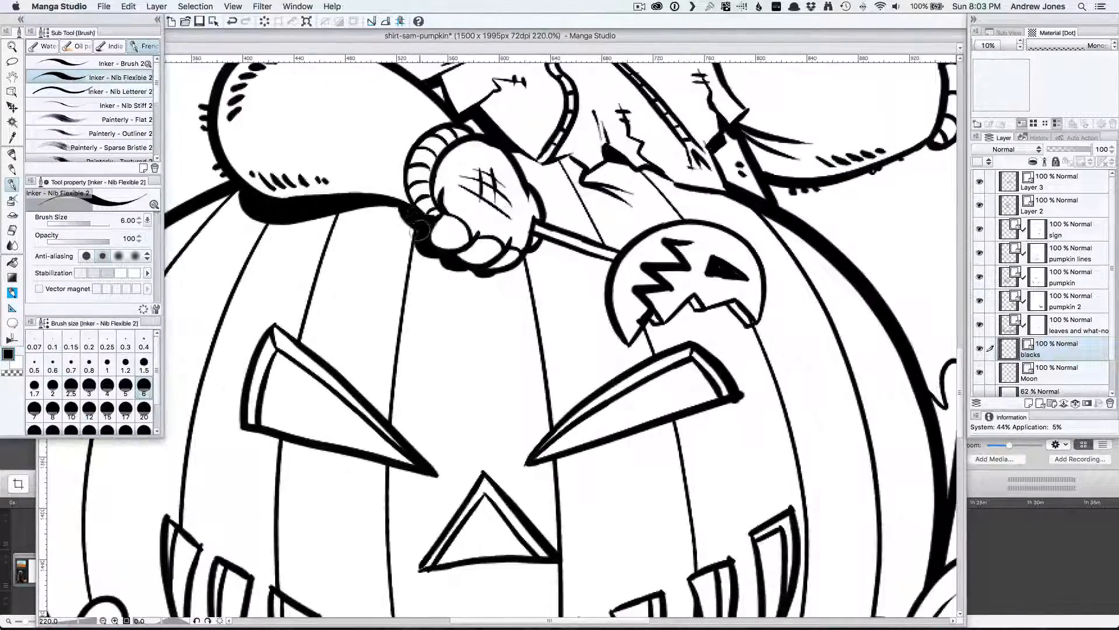
scroll(419, 231, "down", 4)
scroll(625, 313, "up", 4)
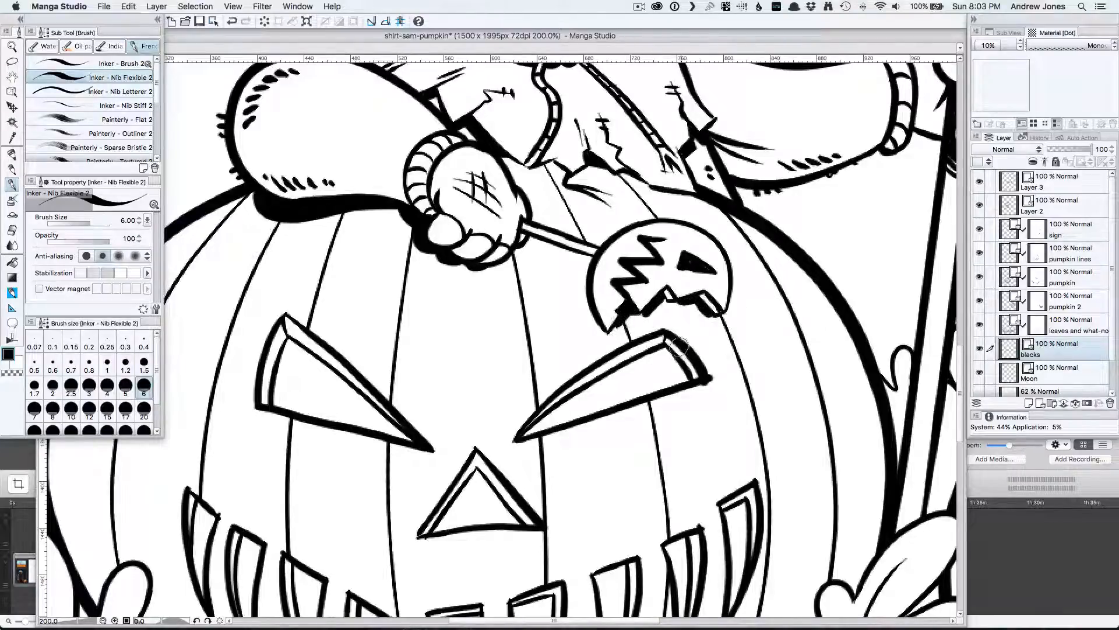
scroll(679, 346, "down", 3)
scroll(497, 266, "up", 3)
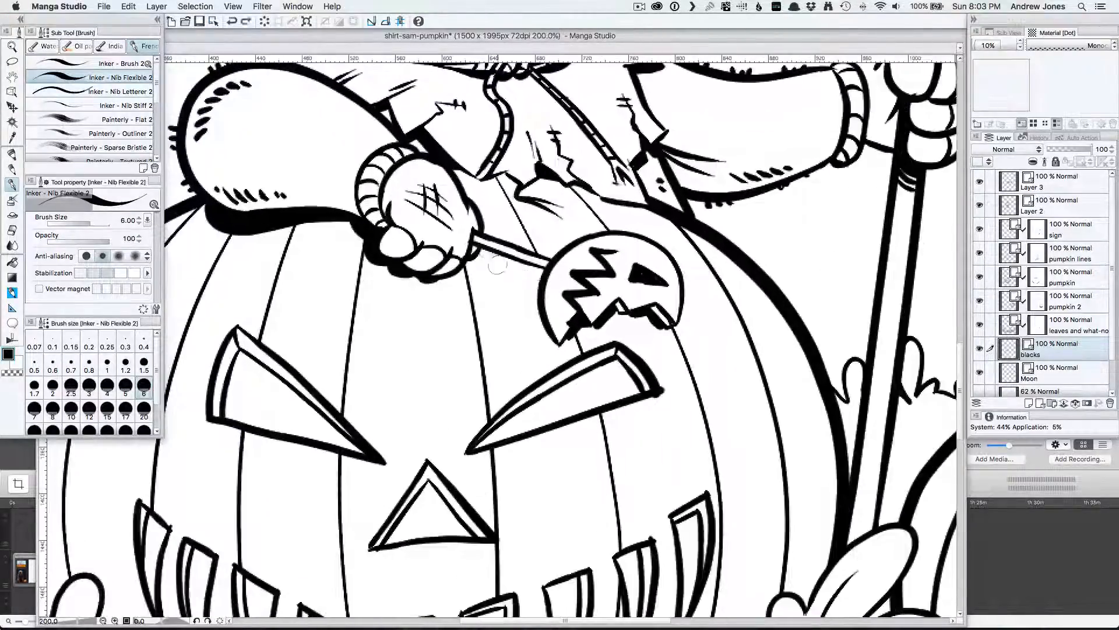
scroll(493, 249, "down", 4)
scroll(362, 303, "up", 4)
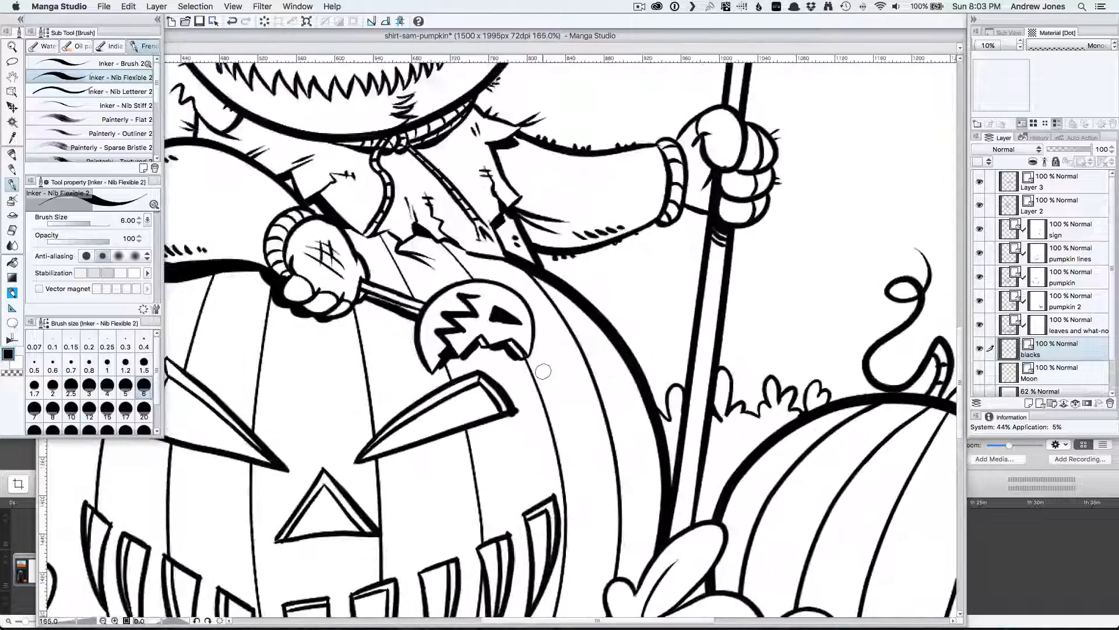
mouse_move(676, 477)
left_mouse_down()
mouse_move(725, 443)
mouse_move(505, 472)
mouse_move(670, 408)
left_mouse_up()
scroll(723, 452, "down", 3)
scroll(670, 408, "up", 1)
mouse_move(402, 352)
left_mouse_down()
mouse_move(396, 365)
mouse_move(411, 365)
left_mouse_up()
left_click_drag(790, 503, 670, 507)
left_click_drag(798, 353, 632, 425)
left_click_drag(819, 232, 744, 502)
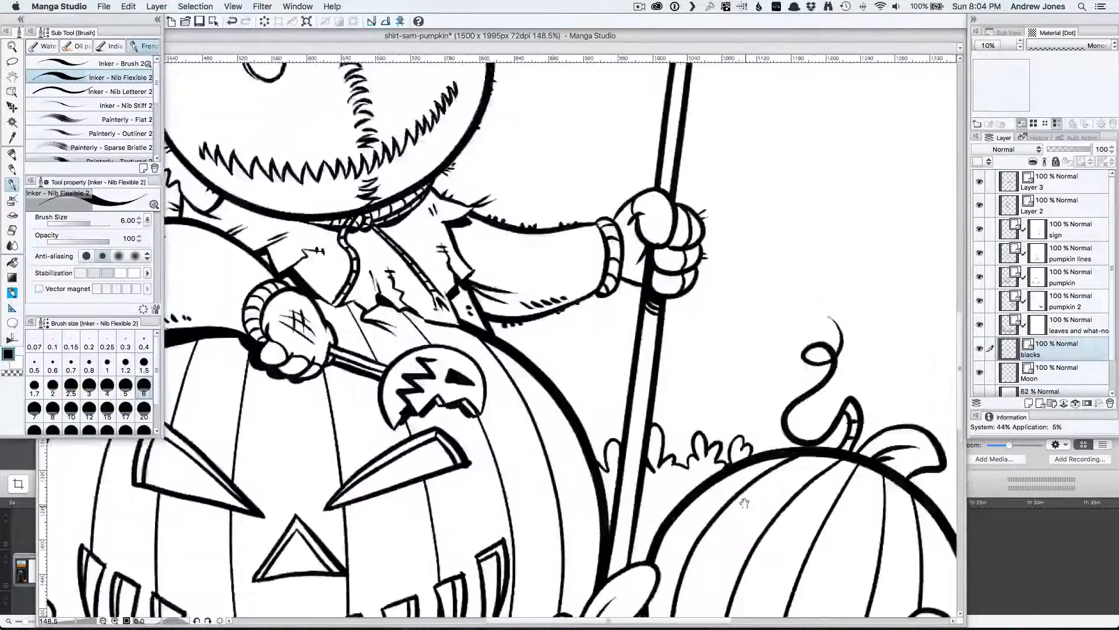
scroll(744, 502, "down", 2)
left_click_drag(526, 499, 651, 474)
scroll(714, 409, "down", 2)
scroll(651, 473, "up", 3)
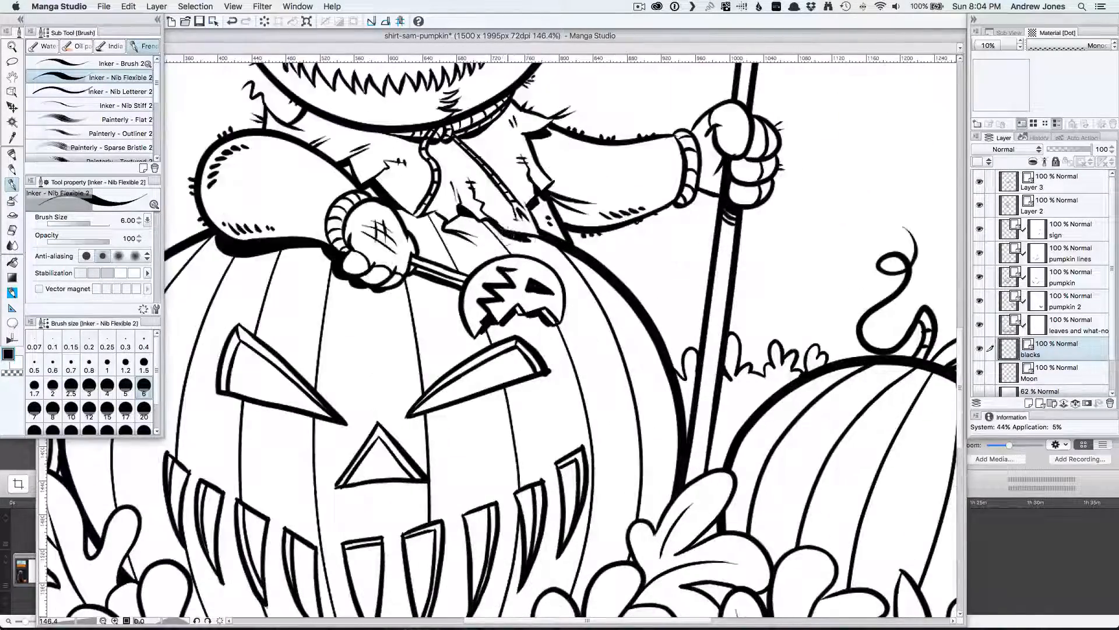
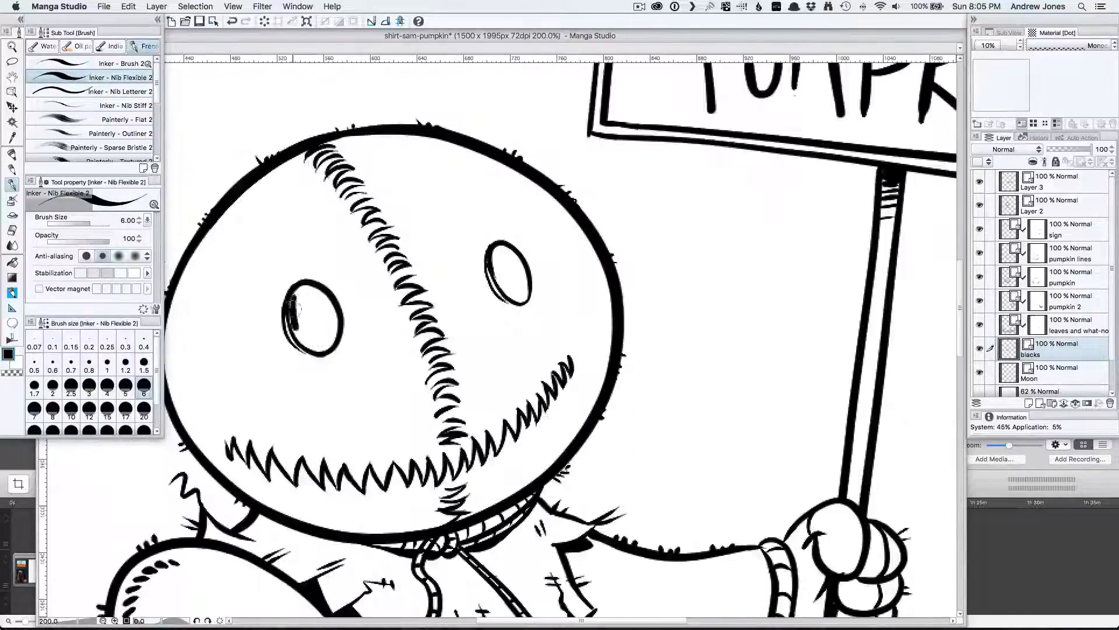
- Fill Sam's two eyes with solid black, leaving a thin highlight along their edges, and save the file
mouse_move(291, 297)
left_mouse_down()
mouse_move(336, 327)
mouse_move(309, 300)
left_mouse_up()
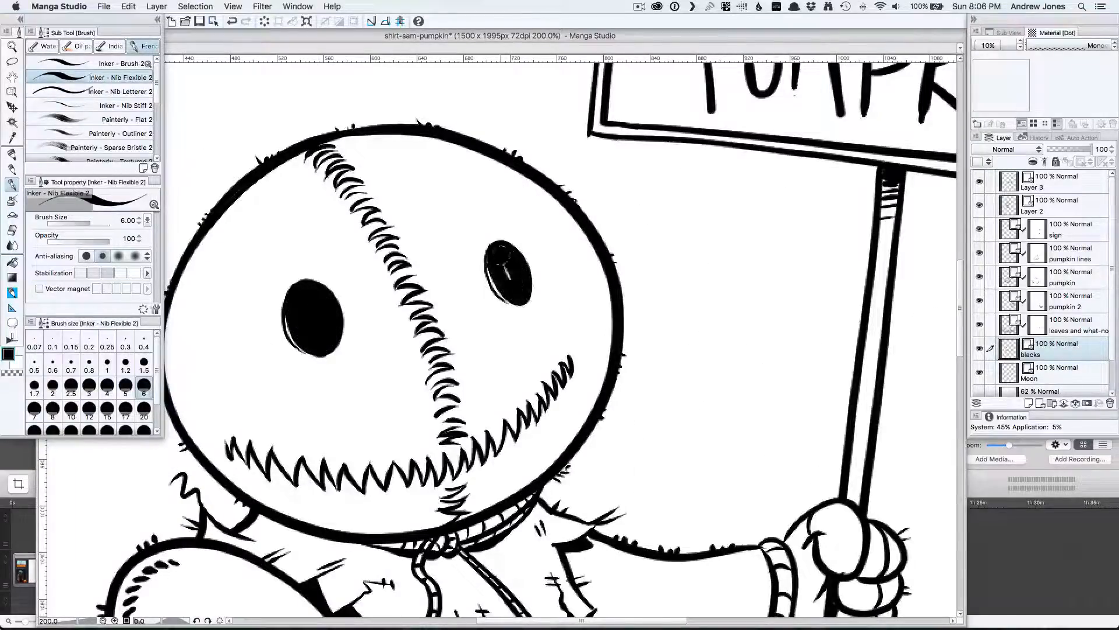
key("super+s")
scroll(495, 270, "down", 4)
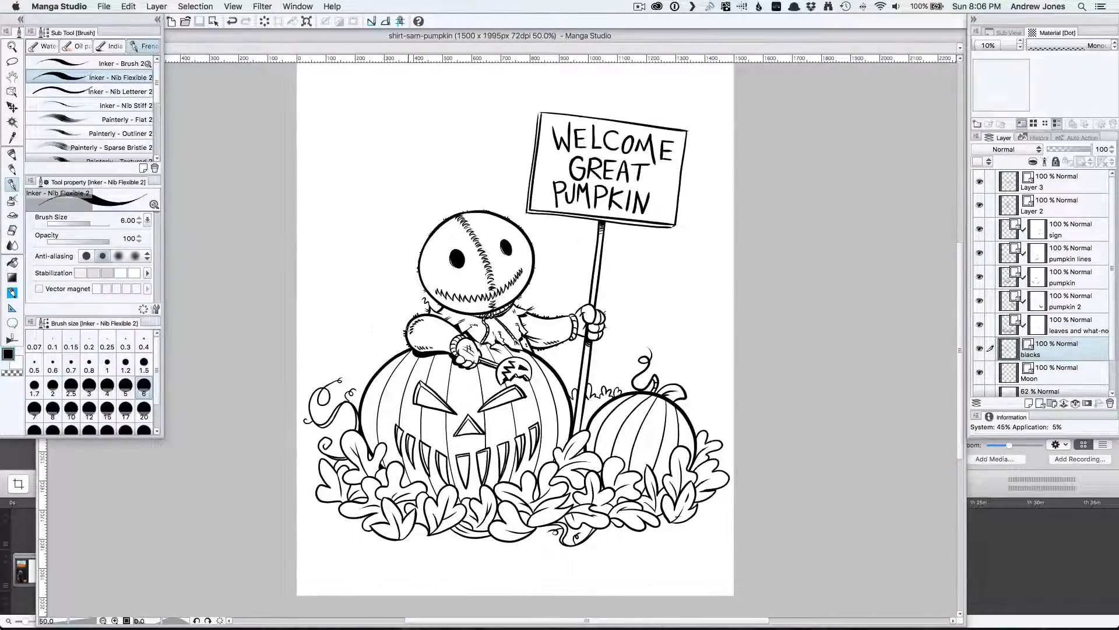
- Thicken the black shading along the outer edge of Sam's bitten lollipop
scroll(484, 375, "up", 3)
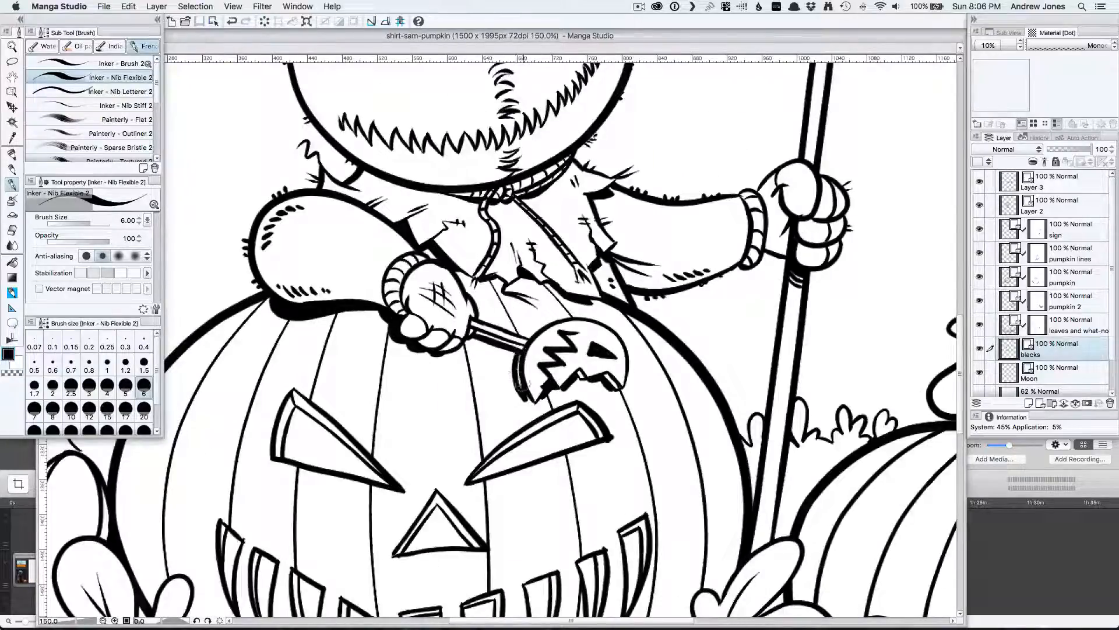
left_click_drag(520, 392, 539, 325)
scroll(556, 302, "down", 3)
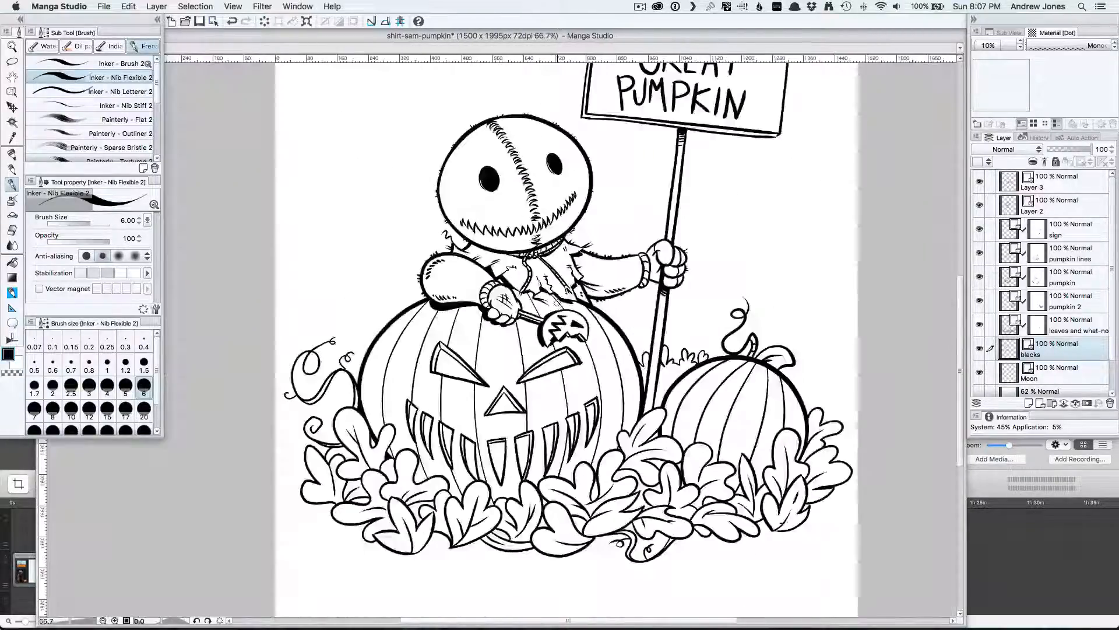
scroll(425, 264, "up", 4)
scroll(429, 266, "down", 4)
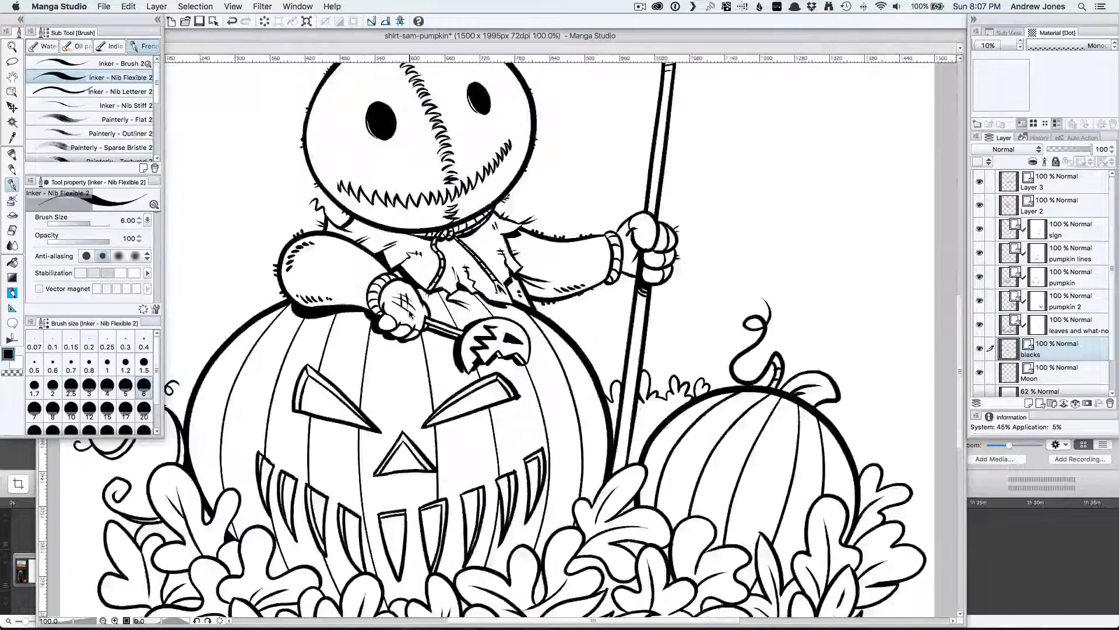
scroll(410, 314, "up", 4)
scroll(415, 198, "down", 4)
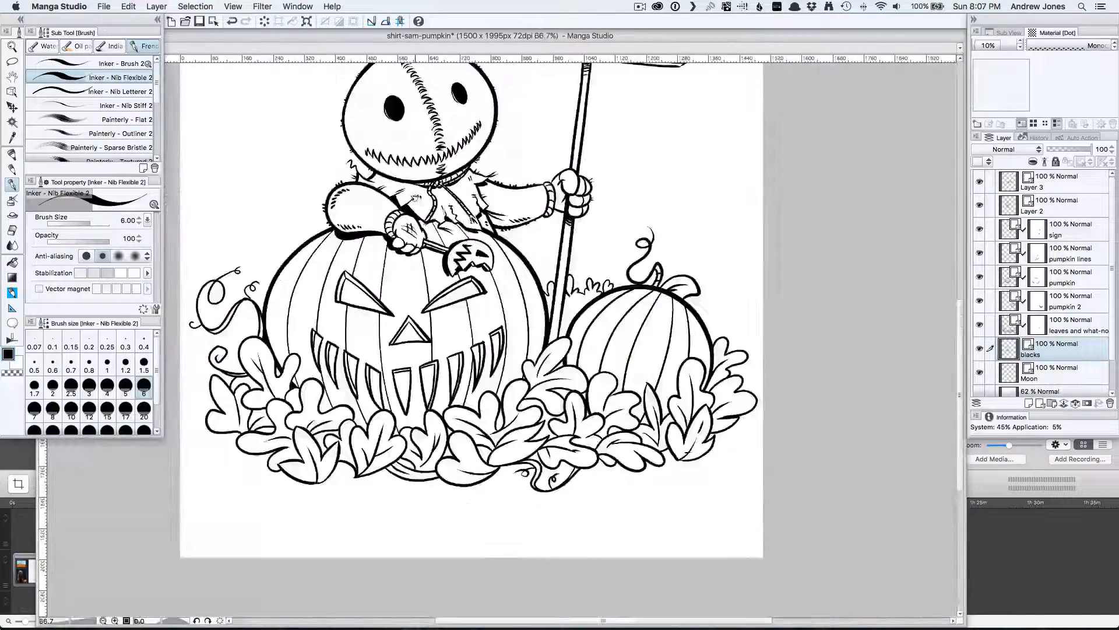
- Thicken the lower outlines of the outer leaves beside the carved pumpkin with black
scroll(696, 383, "up", 3)
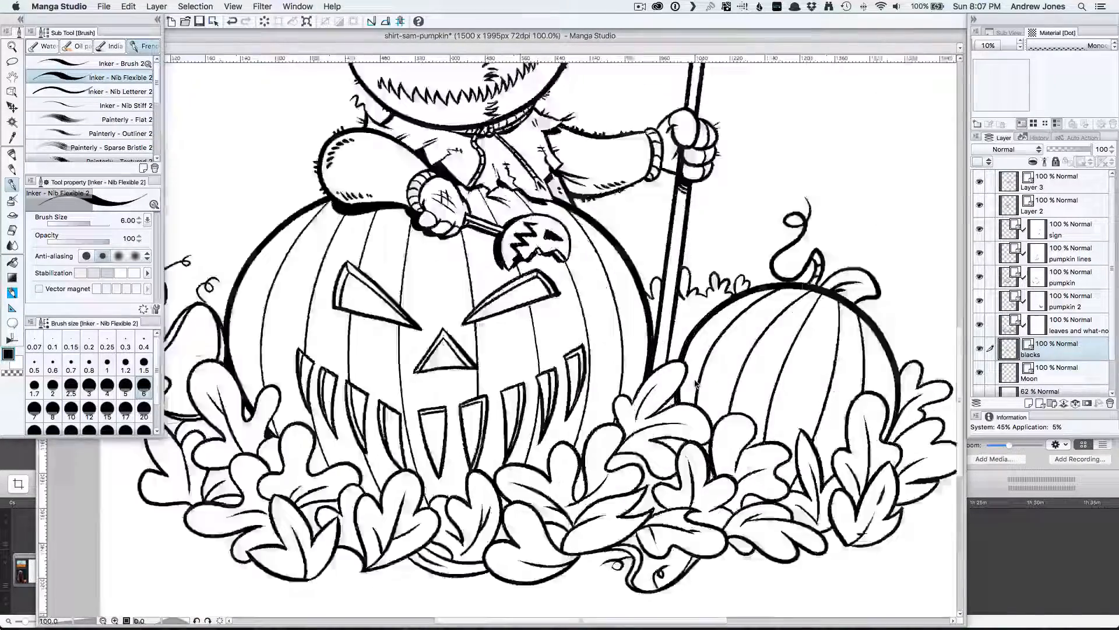
scroll(696, 383, "up", 1)
left_click_drag(270, 556, 754, 356)
mouse_move(360, 235)
left_mouse_down()
mouse_move(376, 317)
mouse_move(415, 366)
left_mouse_up()
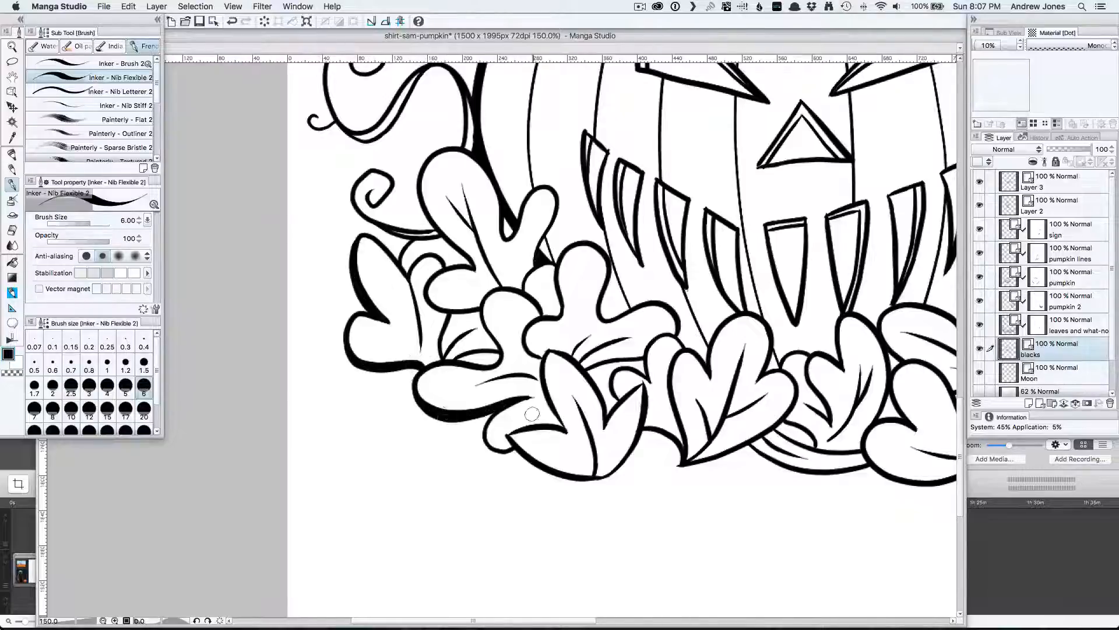
left_click_drag(493, 413, 517, 454)
left_click_drag(609, 479, 471, 421)
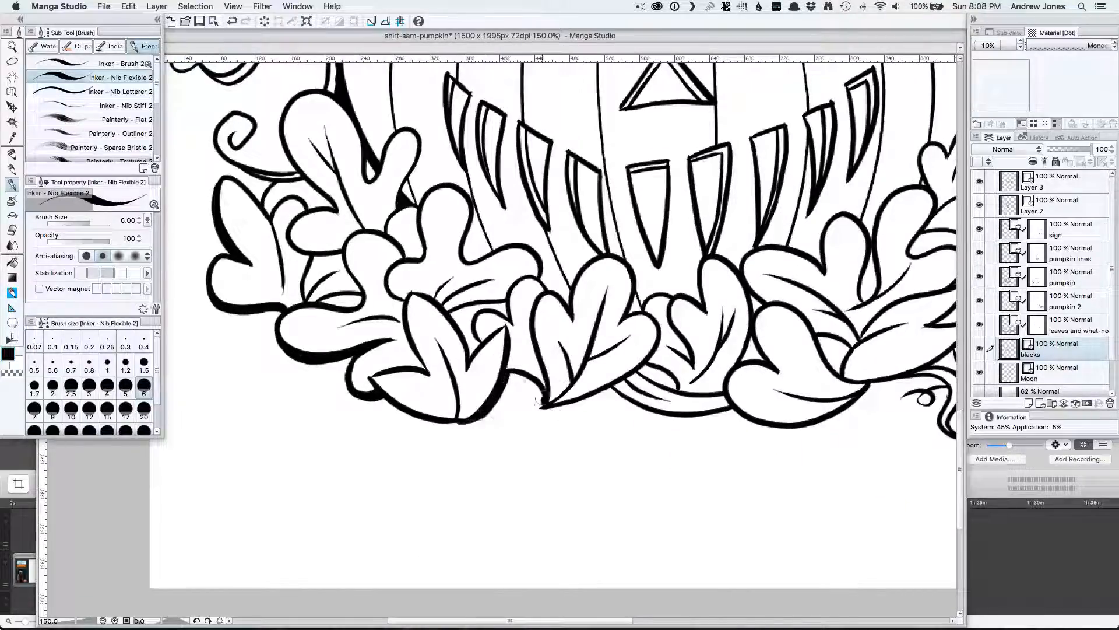
- Add heavy black shadow lines under the carved pumpkin's base and the leaves in front of it
mouse_move(612, 391)
left_mouse_down()
mouse_move(680, 415)
mouse_move(724, 411)
left_mouse_up()
left_click_drag(767, 447, 569, 450)
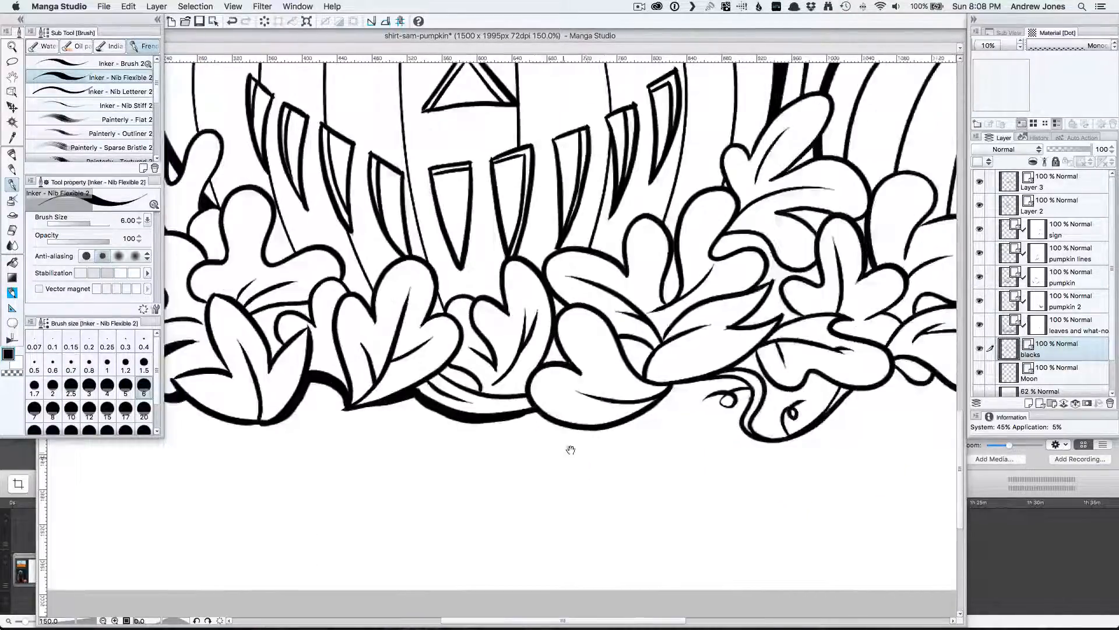
mouse_move(531, 413)
left_mouse_down()
mouse_move(562, 429)
mouse_move(662, 401)
left_mouse_up()
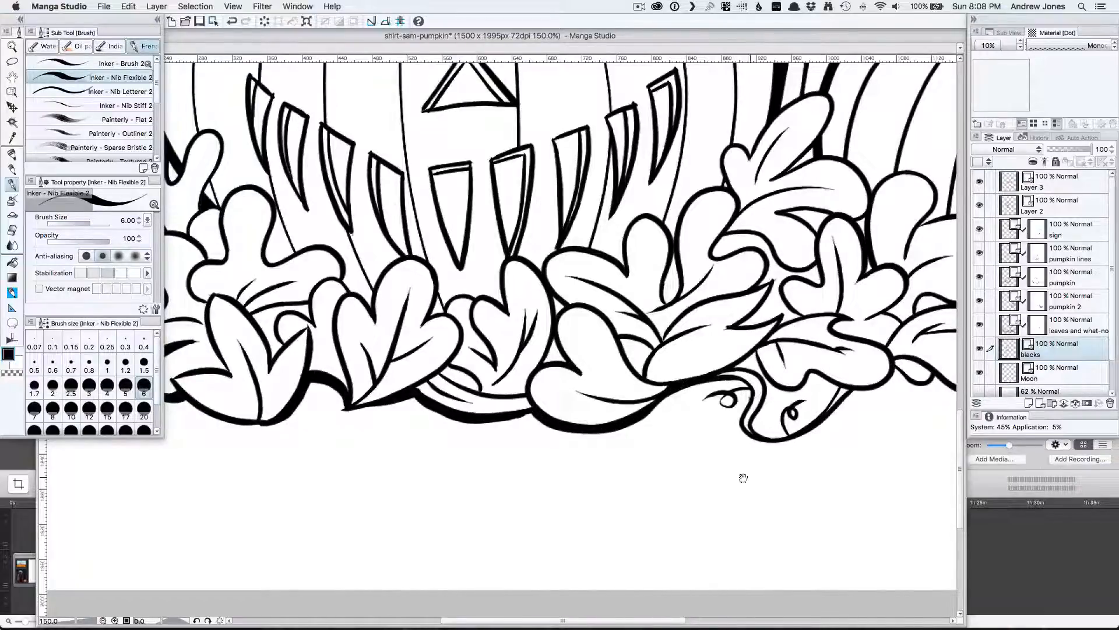
left_click_drag(743, 478, 507, 499)
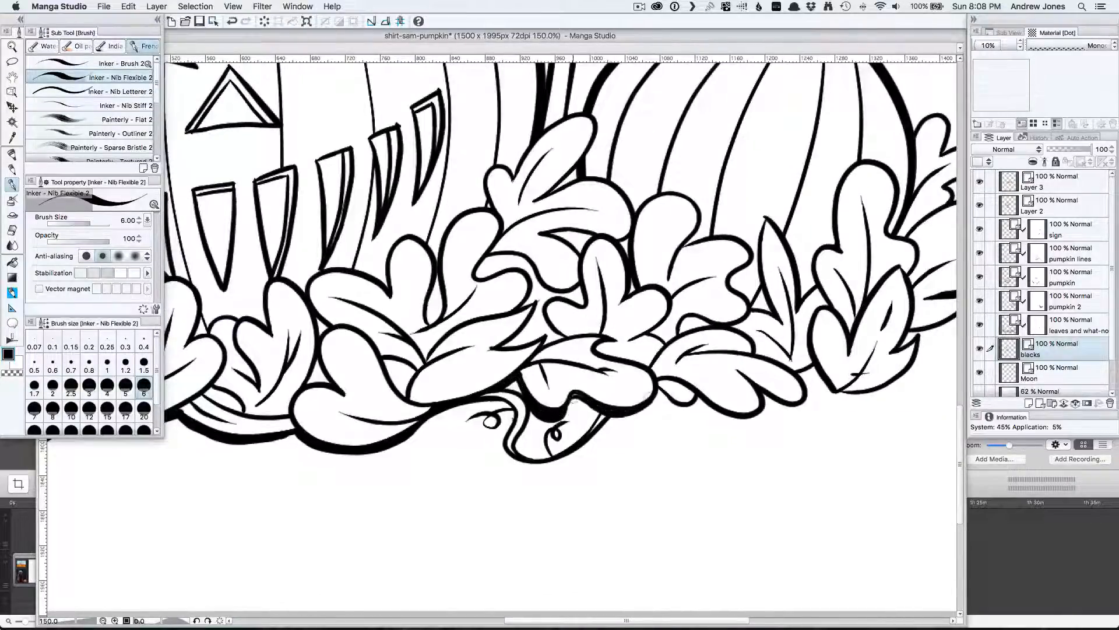
- Thicken the undersides of the leaves below and beside the small pumpkin with black
left_click_drag(685, 409, 522, 417)
left_click_drag(603, 425, 636, 385)
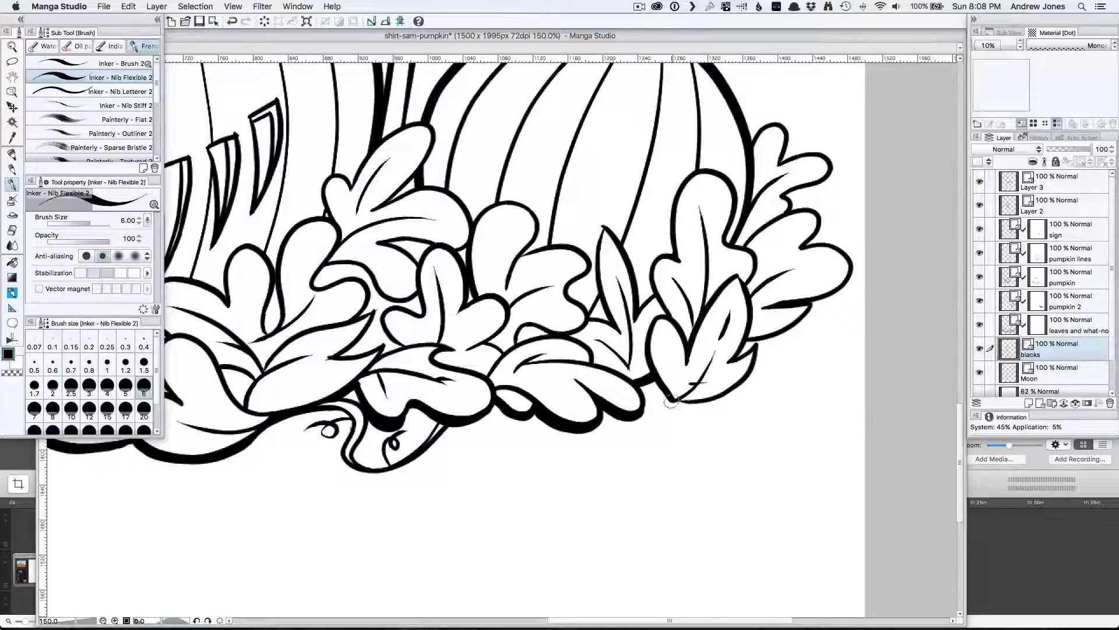
left_click_drag(755, 354, 675, 403)
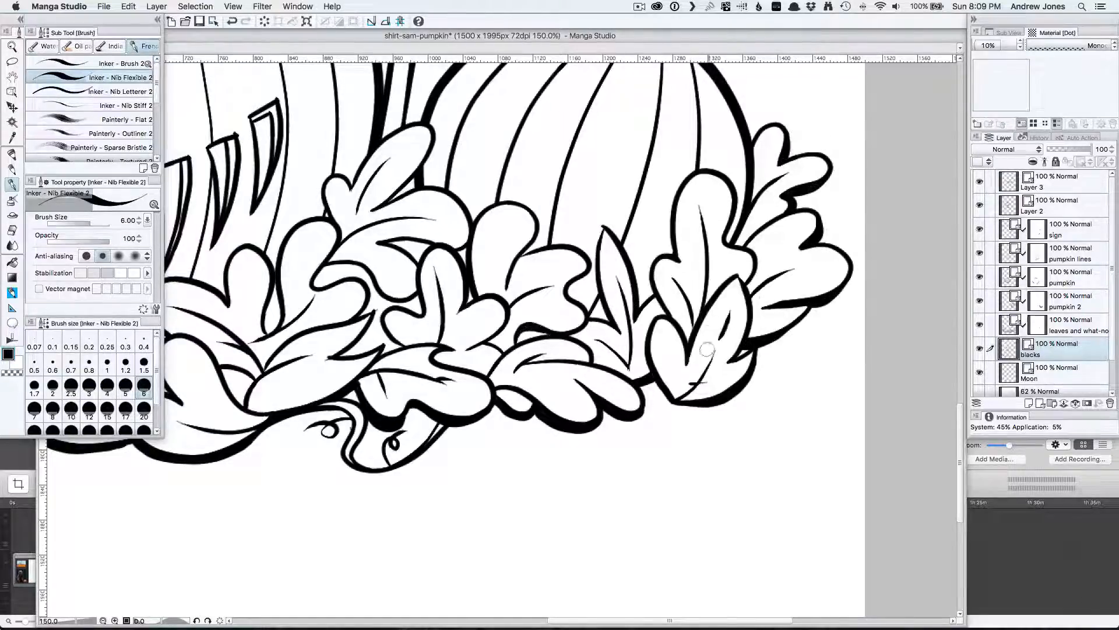
left_click_drag(698, 313, 685, 347)
left_click_drag(758, 267, 745, 294)
- Strengthen the black shadow lines where the inner leaves overlap in front of the carved pumpkin
left_click_drag(330, 274, 534, 318)
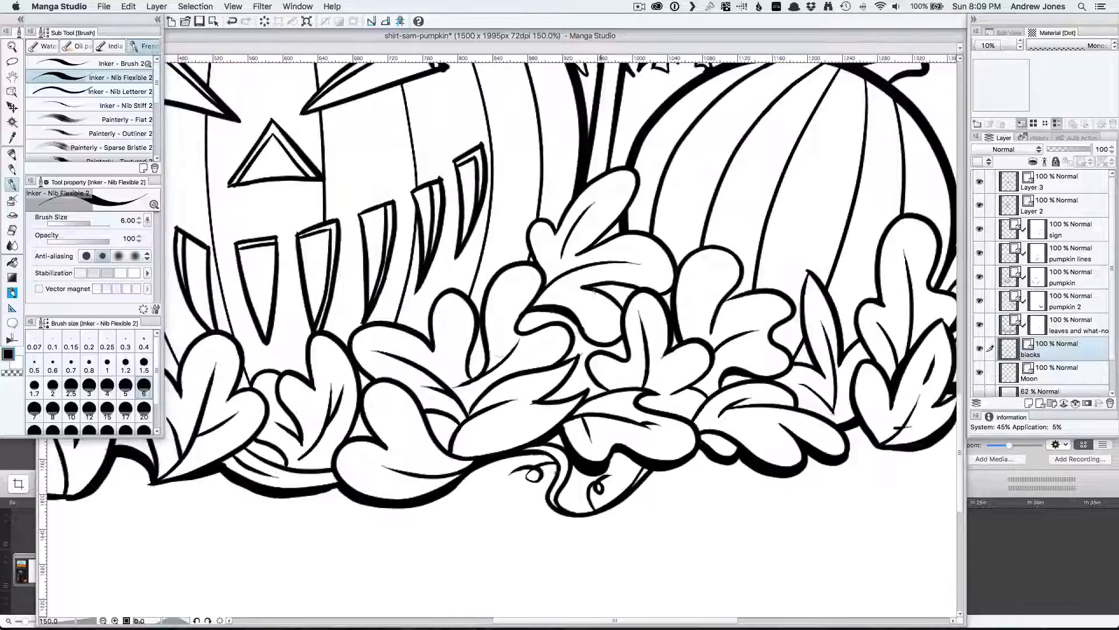
left_click_drag(468, 339, 574, 321)
left_click_drag(408, 462, 612, 455)
left_click_drag(632, 413, 695, 410)
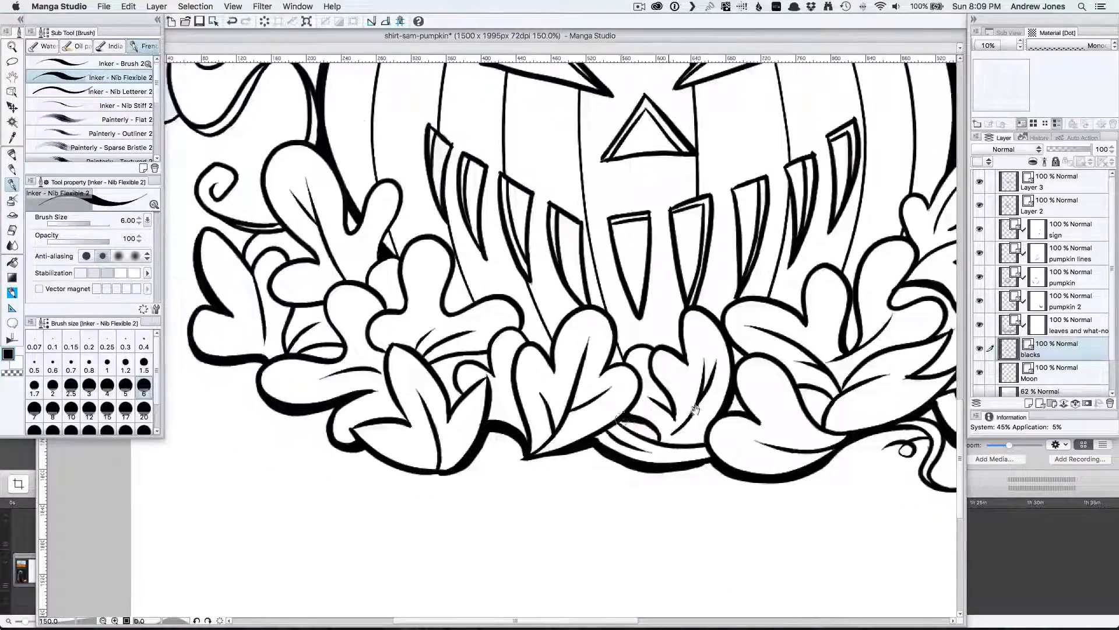
left_click_drag(451, 362, 569, 397)
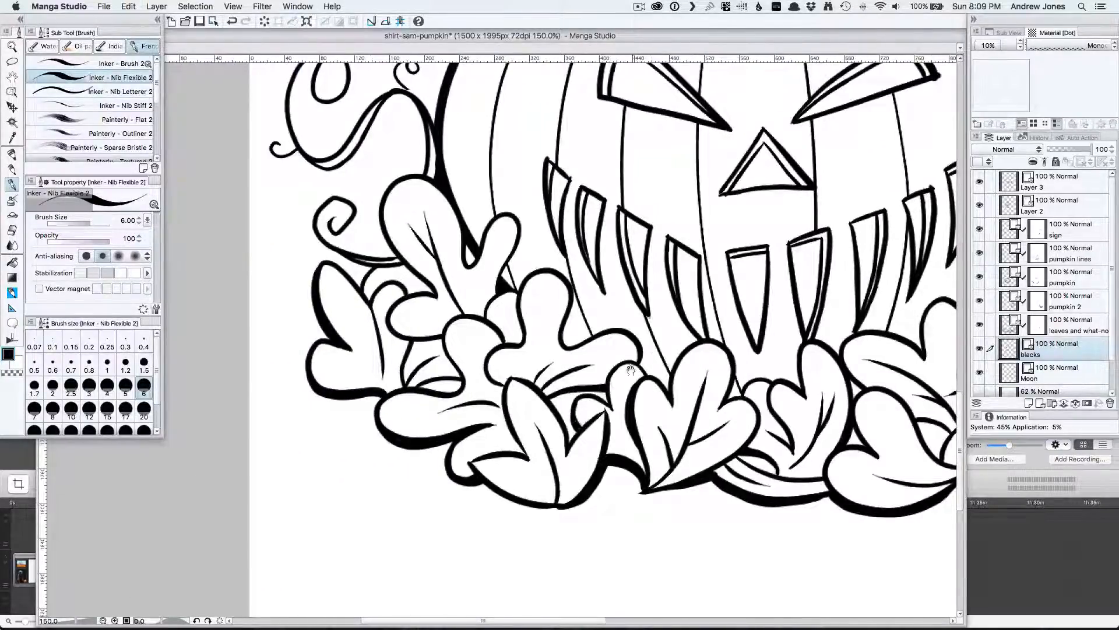
left_click_drag(631, 370, 717, 428)
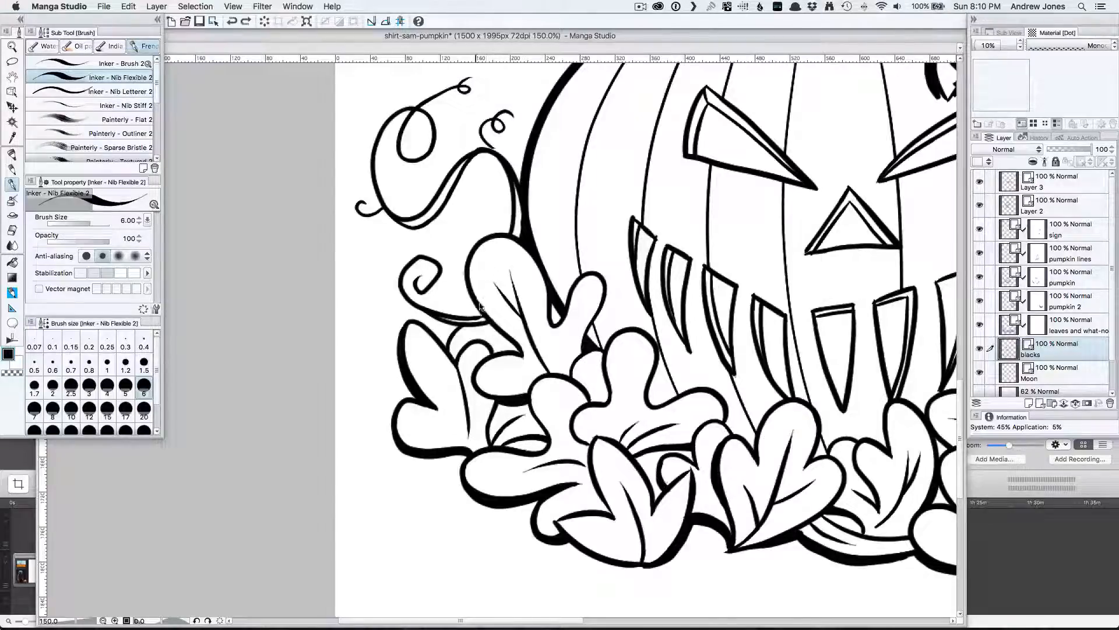
left_click_drag(713, 471, 562, 465)
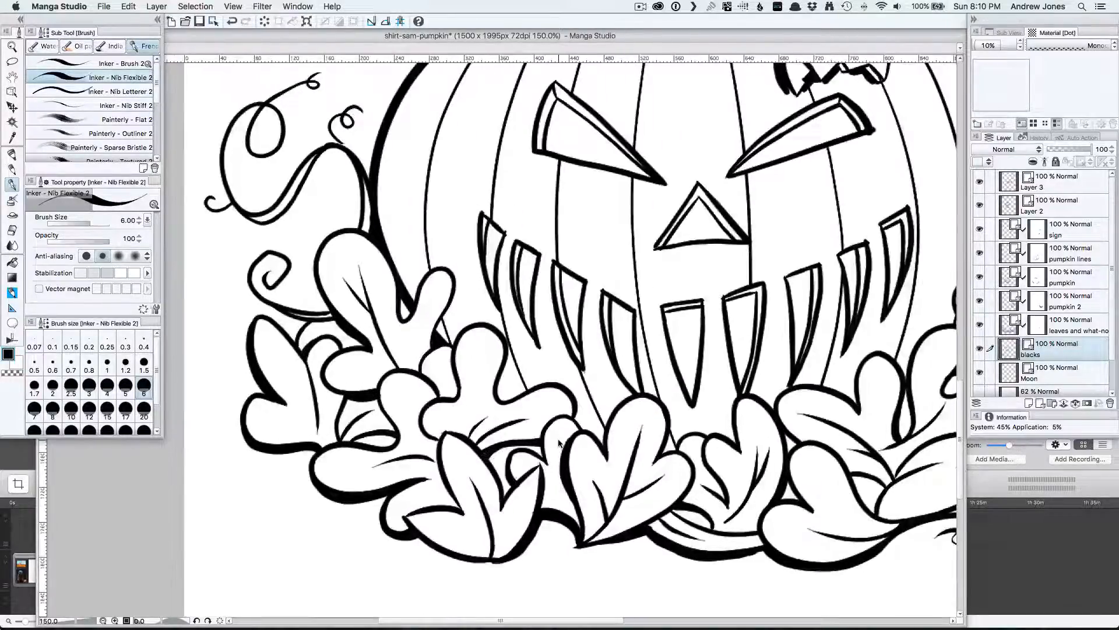
key("super+0")
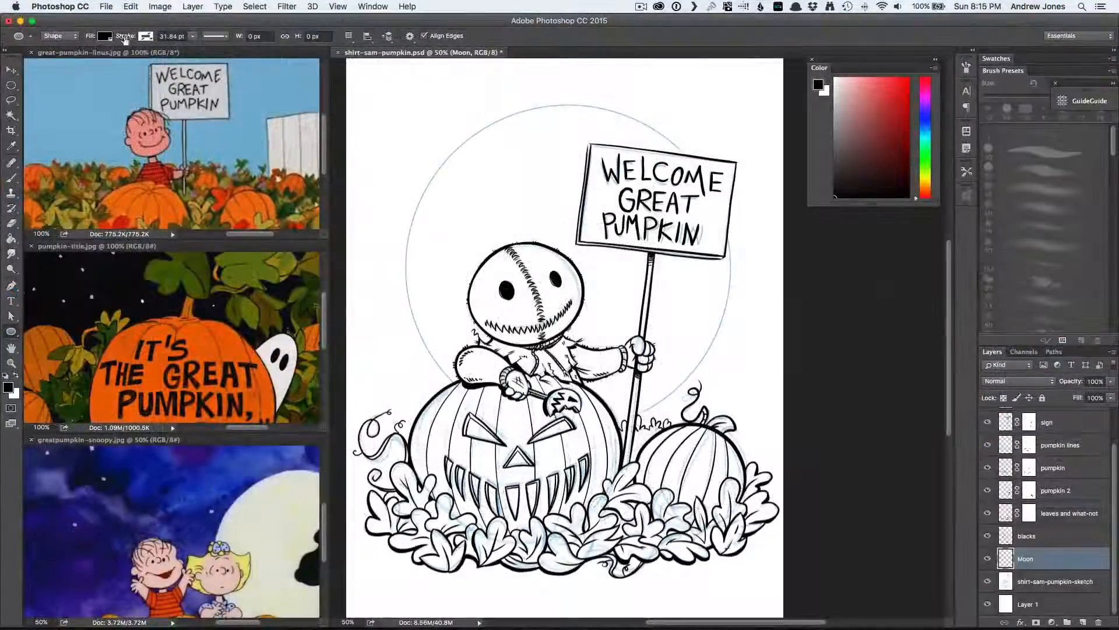
- Switch to Photoshop and draw an unfilled, stroked circle about 1115 px wide on the Moon layer behind Sam
left_click(105, 37)
left_click(52, 59)
left_click(145, 36)
left_click(112, 59)
left_click(154, 25)
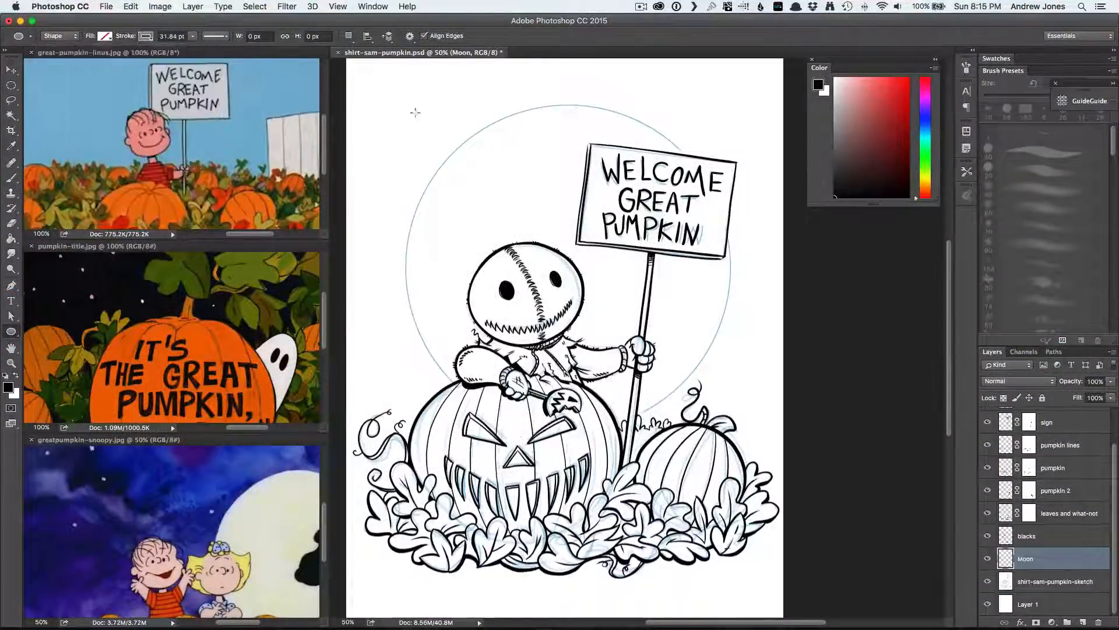
left_click_drag(410, 107, 736, 432)
- Set the moon circle's stroke to black and its width to 10 pt
left_click(146, 36)
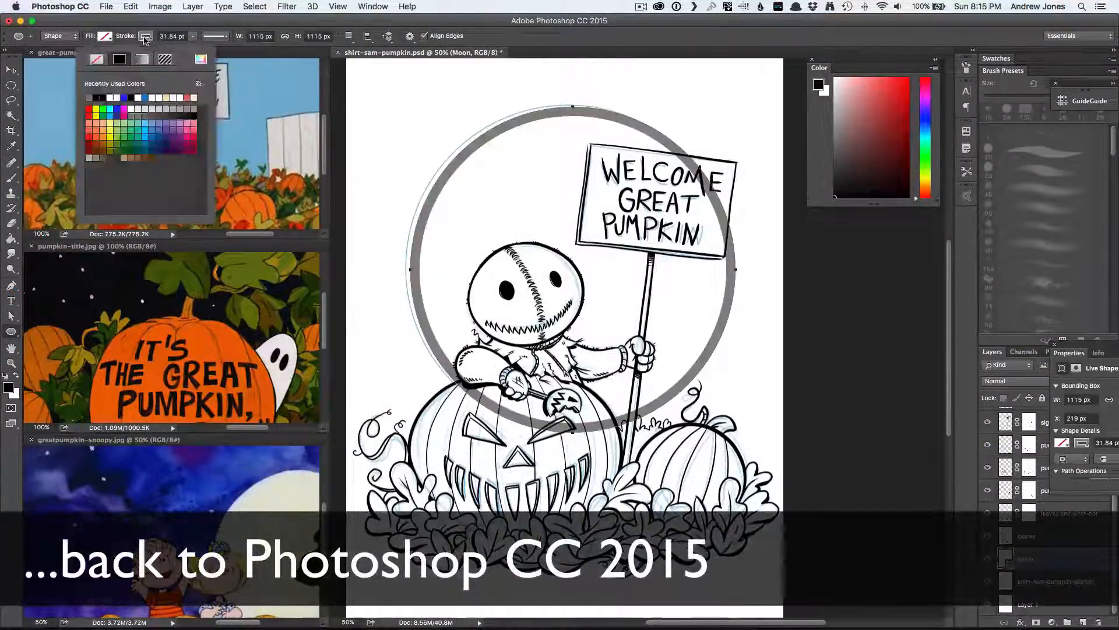
mouse_move(1086, 343)
left_mouse_down()
mouse_move(858, 324)
mouse_move(829, 220)
left_mouse_up()
left_click(825, 317)
left_click(818, 379)
left_click(872, 318)
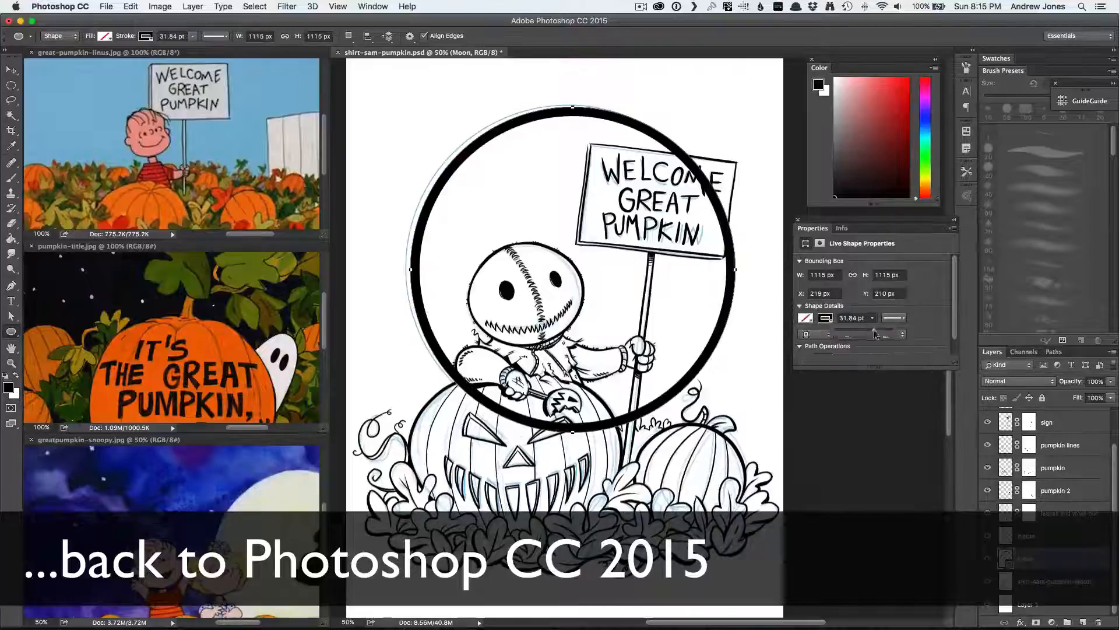
left_click_drag(874, 334, 853, 334)
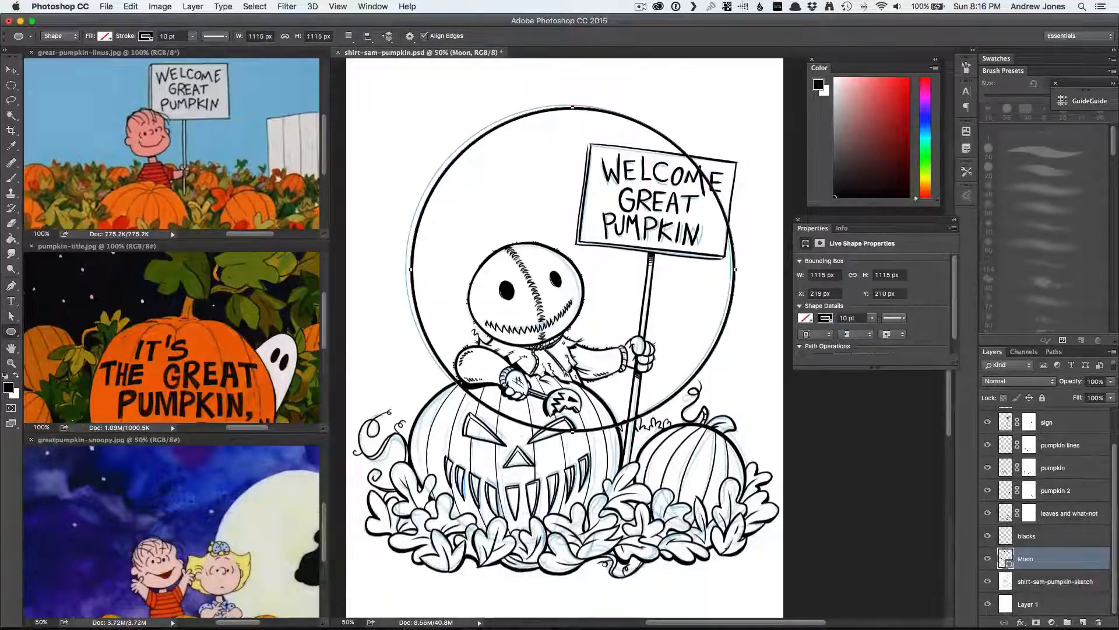
- Nudge the moon circle into place and add a layer mask to the Moon layer
key("v")
left_click_drag(577, 439, 572, 436)
key("super+plus")
left_click(1035, 622)
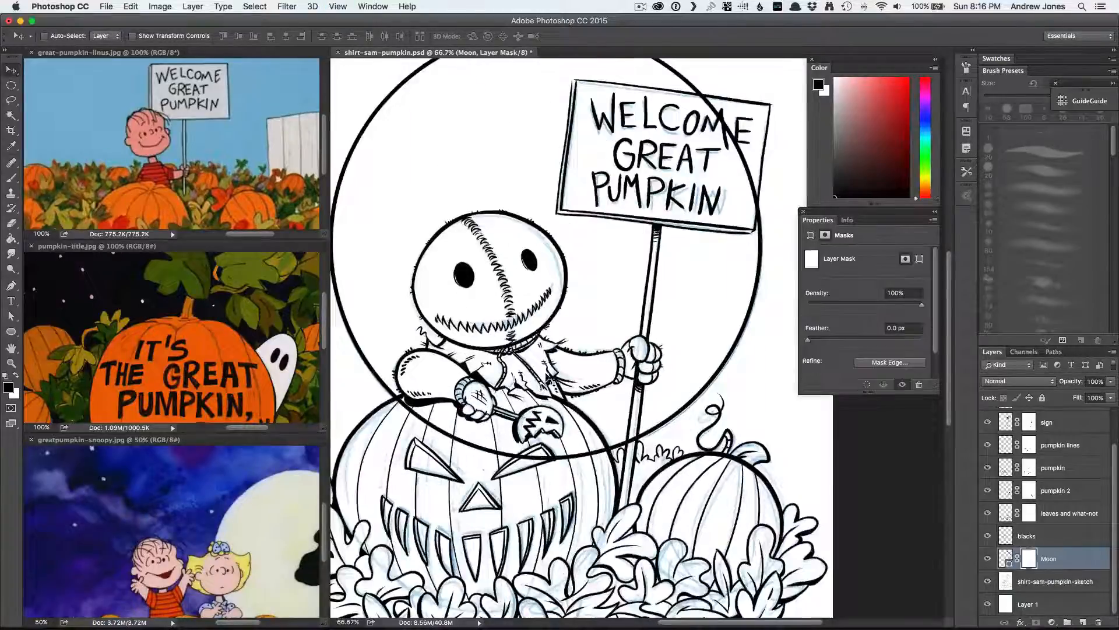
- Hide the shirt-sam-pumpkin-sketch layer and choose the Inker: Nib brush preset
key("super+minus")
key("super+plus")
key("super+plus")
left_click_drag(564, 335, 618, 275)
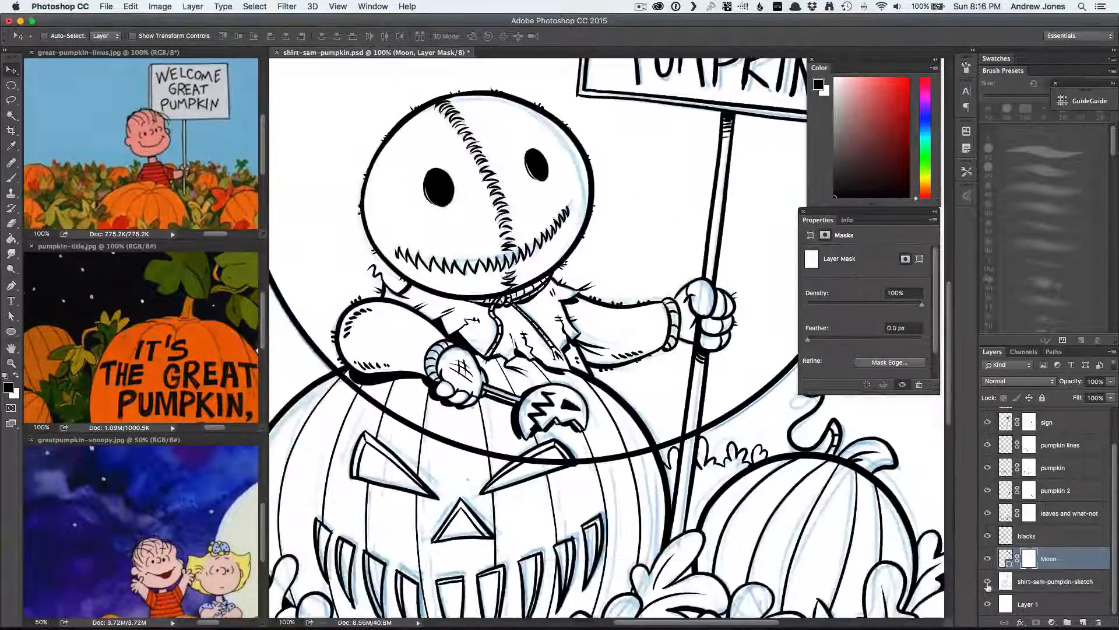
left_click(987, 581)
key("b")
left_click(967, 172)
left_click(820, 198)
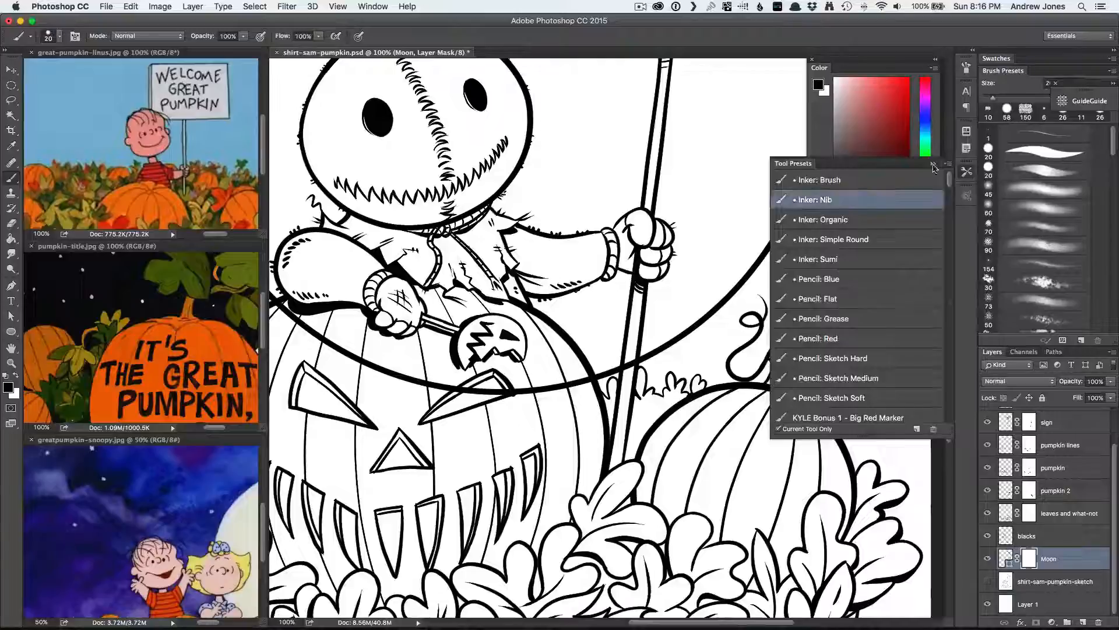
- Paint black on the Moon layer's mask to hide the circle where it crosses the pumpkin, Sam and the sign
left_click_drag(593, 376, 556, 384)
left_click_drag(584, 419, 711, 442)
left_click_drag(693, 420, 718, 419)
left_click_drag(702, 409, 585, 406)
left_click_drag(756, 379, 618, 385)
mouse_move(644, 386)
left_mouse_down()
mouse_move(617, 386)
mouse_move(616, 397)
left_mouse_up()
left_click_drag(590, 386, 567, 420)
left_click_drag(694, 163, 444, 487)
left_click_drag(534, 394, 531, 366)
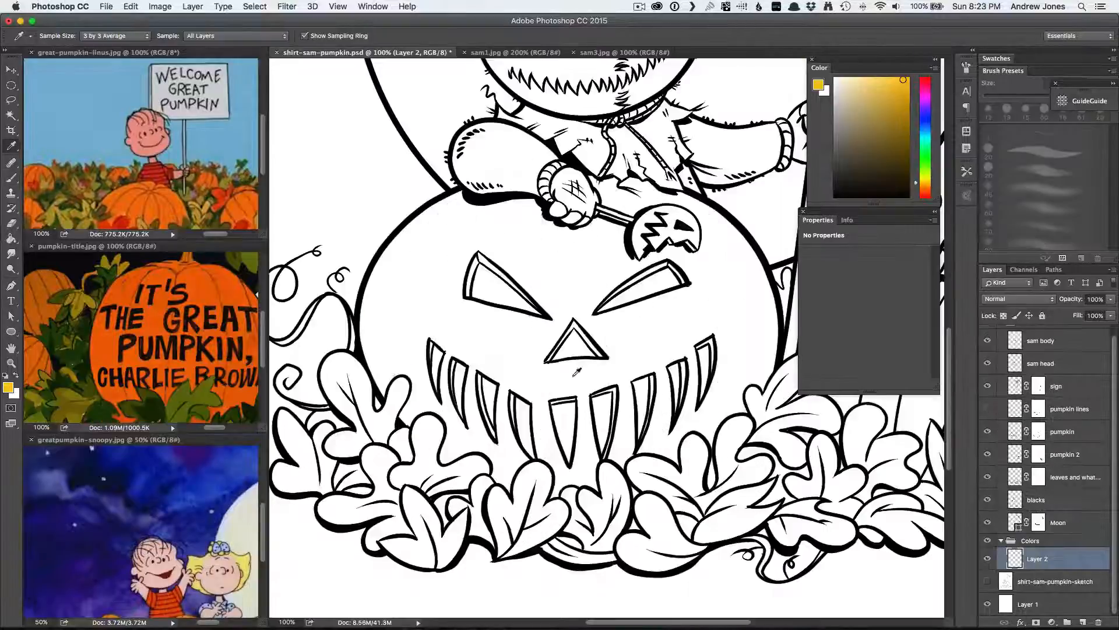
- Select the carved pumpkin's blank body with the Magic Wand and bring up the recorded actions
key("w")
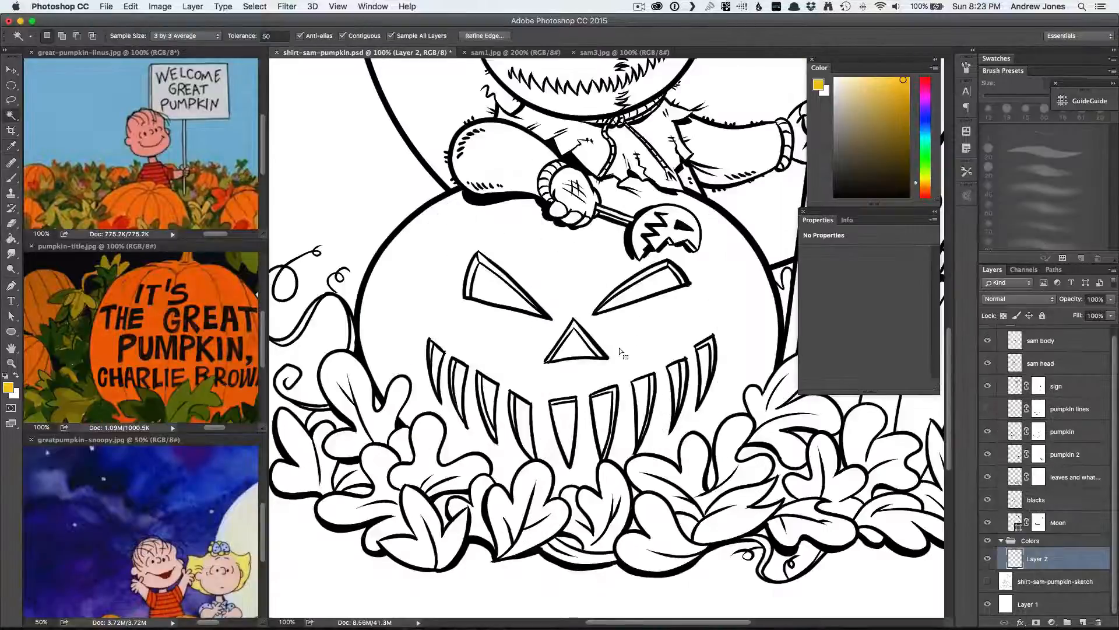
left_click(619, 347)
left_click(373, 7)
left_click(384, 89)
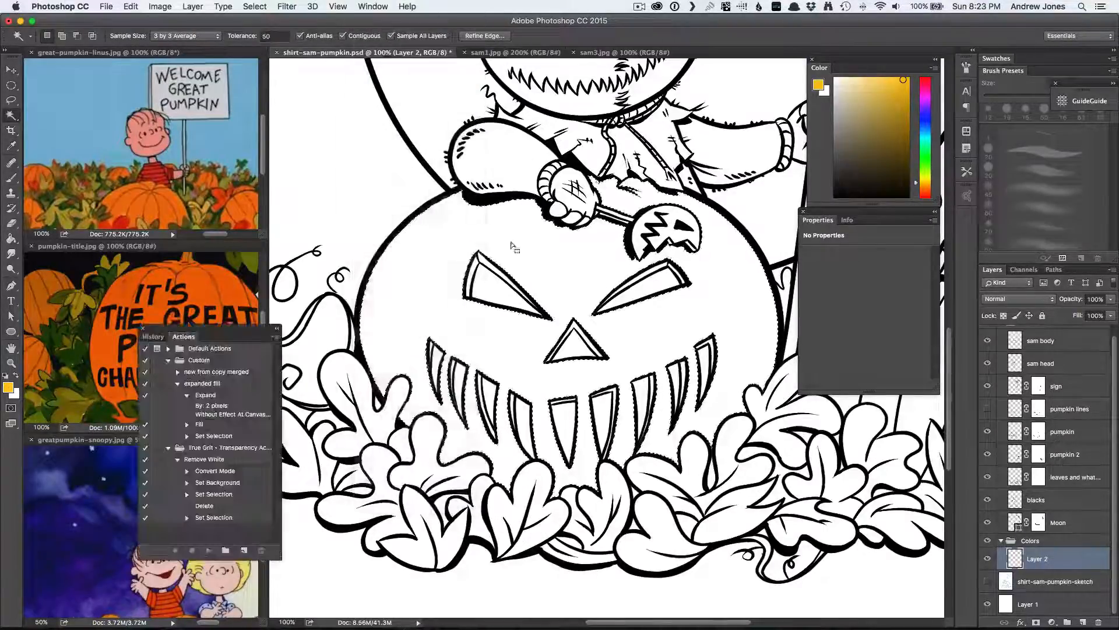
- Fill the carved pumpkin's body with orange on Layer 2 using the expanded fill action
left_click(168, 448)
left_click(202, 384)
left_click_drag(211, 329, 134, 371)
left_click(132, 593)
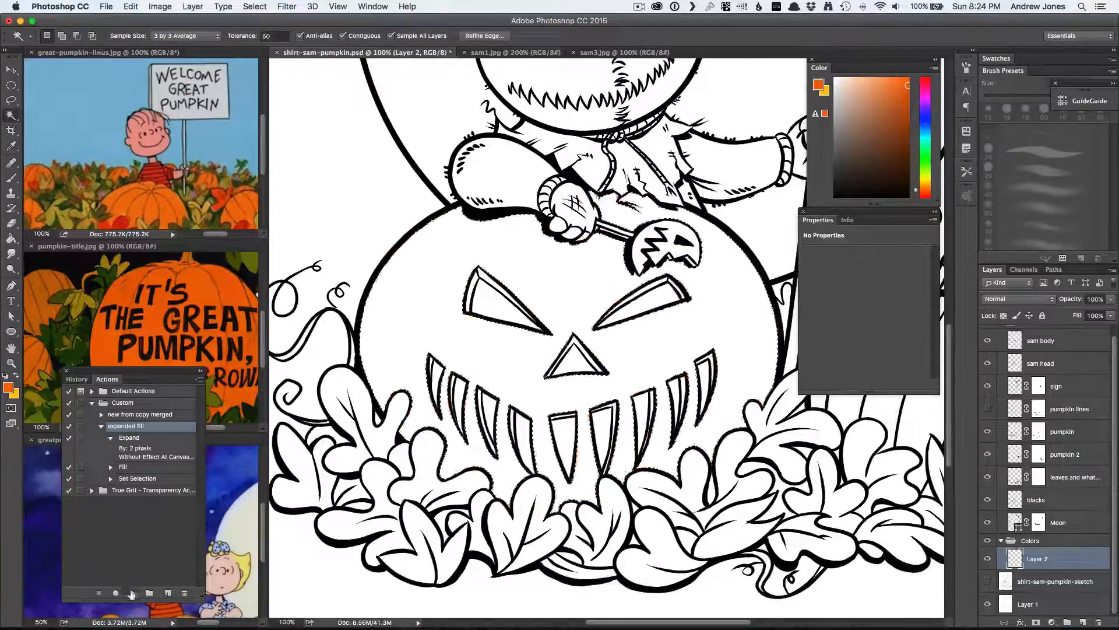
left_click(133, 593)
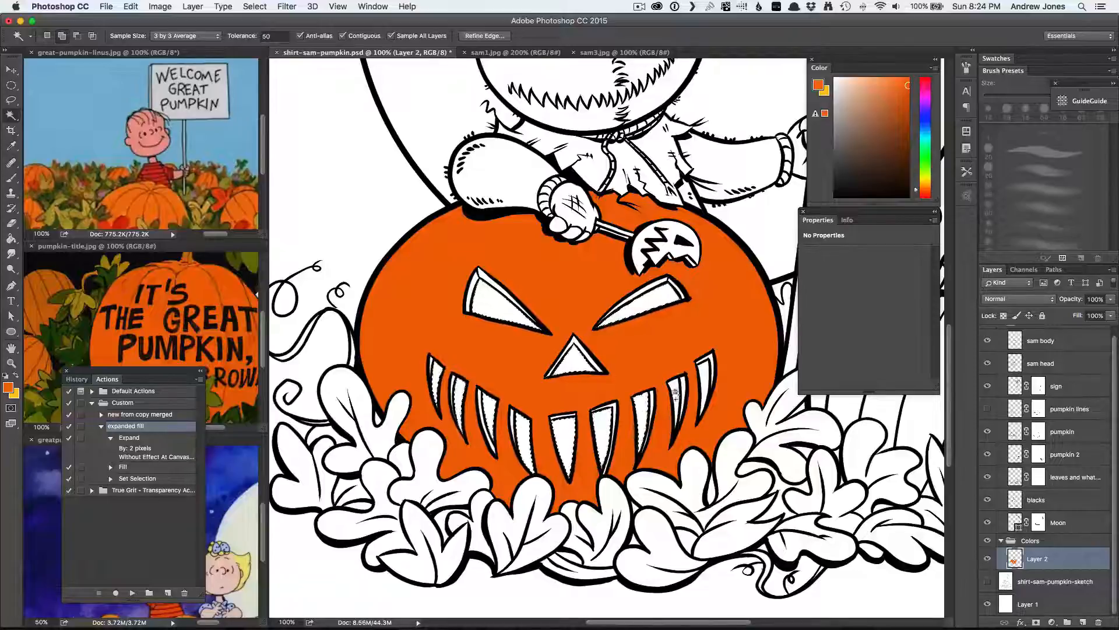
- Fill the selected eye, nose and mouth openings of the carved pumpkin with yellow
key("x")
key("alt+BackSpace")
- Paint orange on Layer 2 over the white rims of the carved pumpkin's teeth on the left half of the mouth
left_click(661, 308)
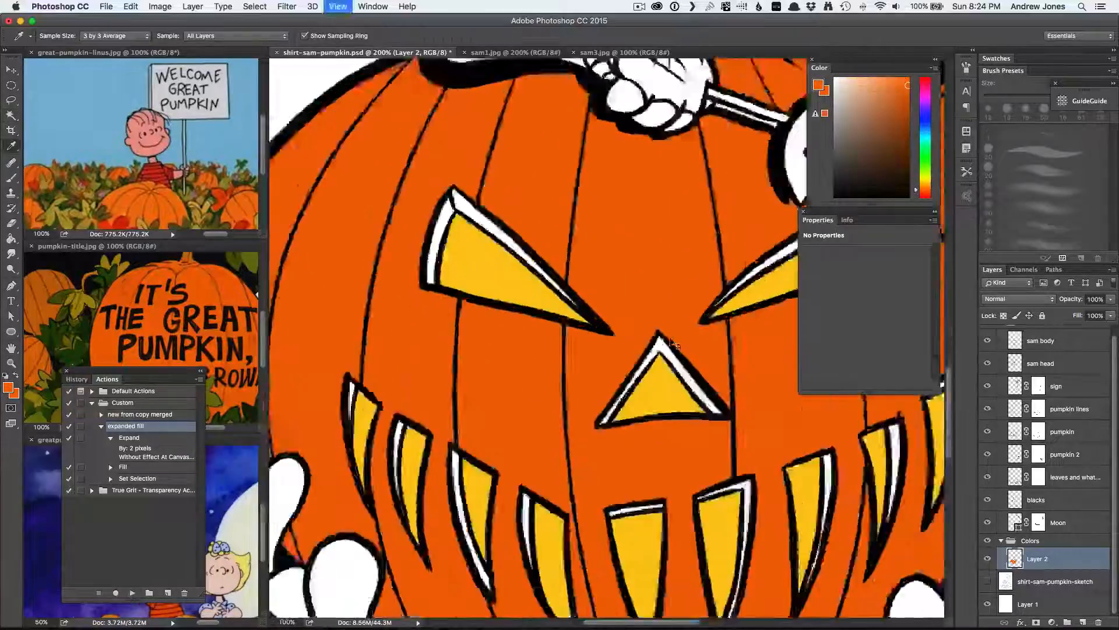
left_click_drag(490, 221, 507, 382)
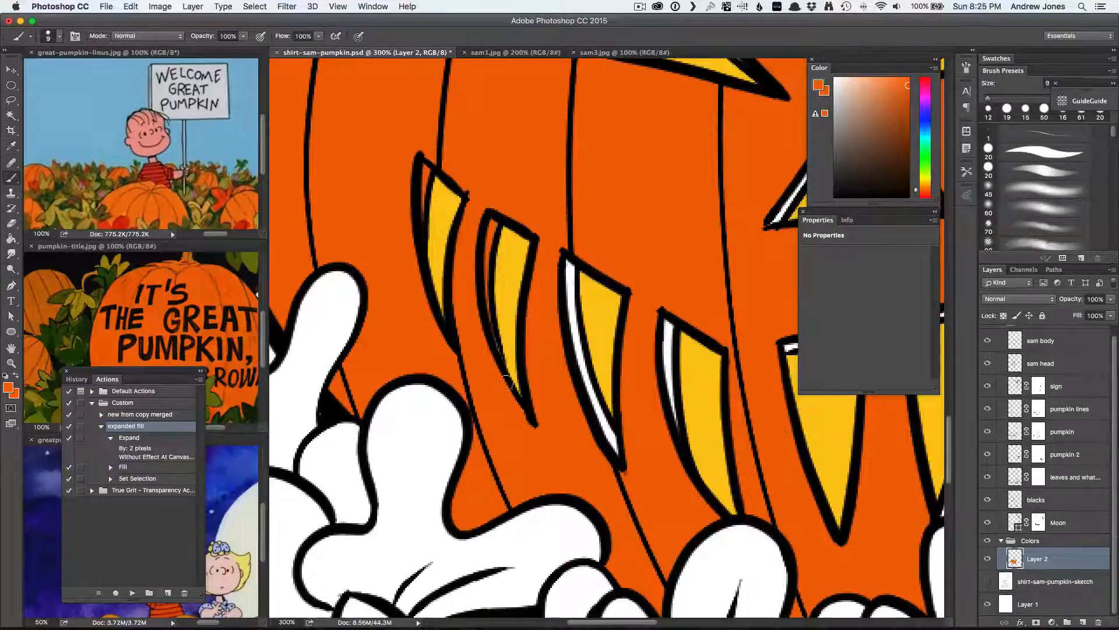
left_click(445, 219, "alt")
left_click(474, 218, "alt")
left_click_drag(493, 221, 503, 353)
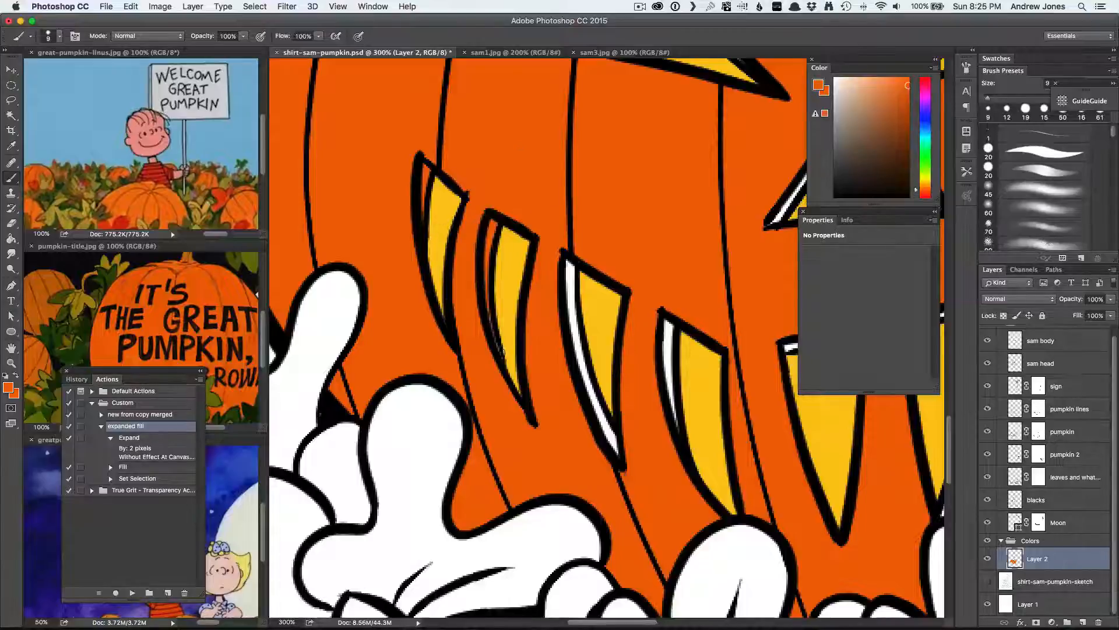
left_click_drag(665, 302, 321, 164)
left_click_drag(444, 207, 452, 206)
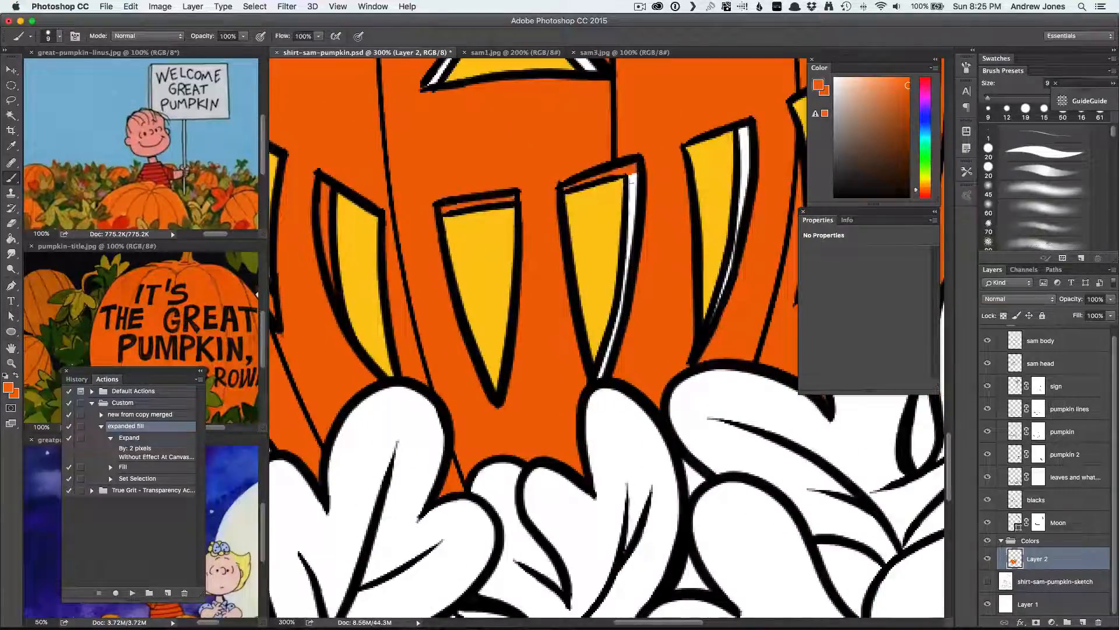
- Paint orange over the white rims of the remaining teeth on the mouth's right half, retouching the tooth interiors with yellow
left_click_drag(728, 222, 607, 286)
mouse_move(624, 198)
left_mouse_down()
mouse_move(617, 302)
mouse_move(592, 376)
left_mouse_up()
left_click_drag(715, 156, 705, 284)
left_click(694, 271, "alt")
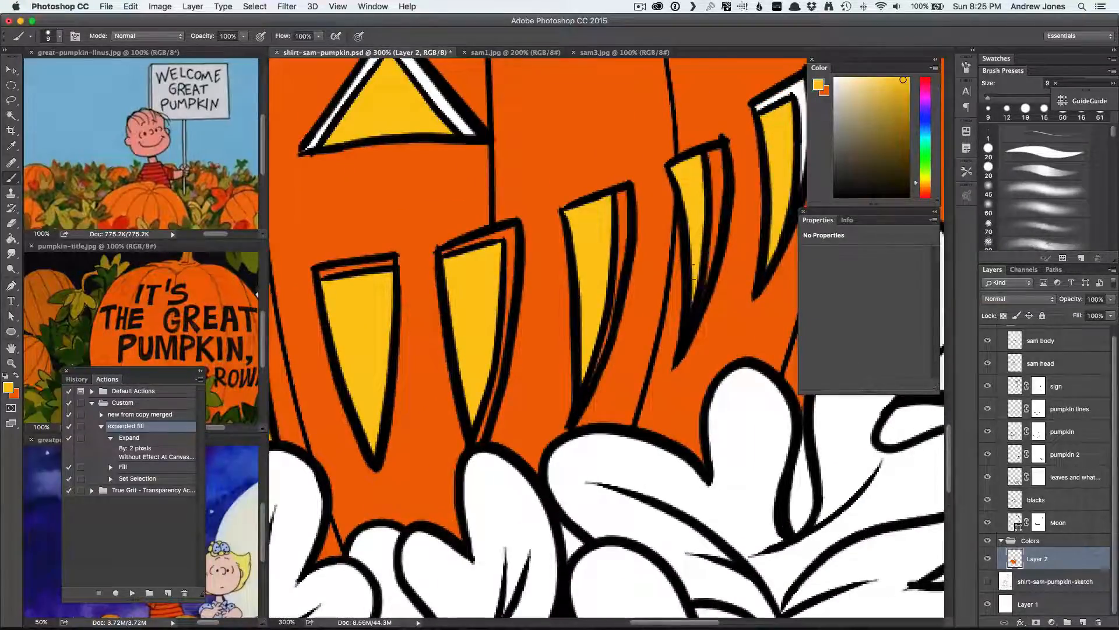
left_click_drag(684, 327, 457, 397)
left_click(525, 189, "alt")
left_click(555, 282, "alt")
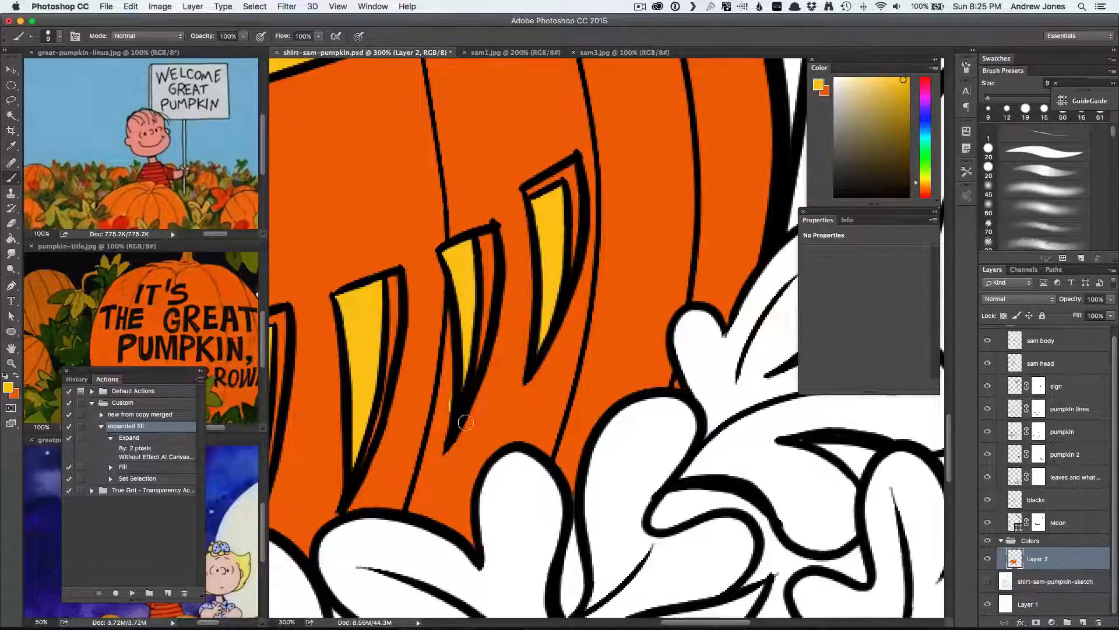
left_click_drag(362, 116, 553, 408)
left_click(478, 397, "alt")
left_click_drag(432, 363, 559, 269)
left_click_drag(352, 405, 434, 507)
- Paint orange over the white rims of the carved pumpkin's nose and both eyes, and save the file
mouse_move(541, 441)
left_mouse_down()
mouse_move(557, 445)
mouse_move(804, 340)
left_mouse_up()
left_click_drag(610, 312, 535, 421)
left_click_drag(466, 292, 555, 367)
left_click_drag(422, 185, 585, 332)
left_click_drag(500, 243, 418, 199)
left_click_drag(387, 301, 413, 193)
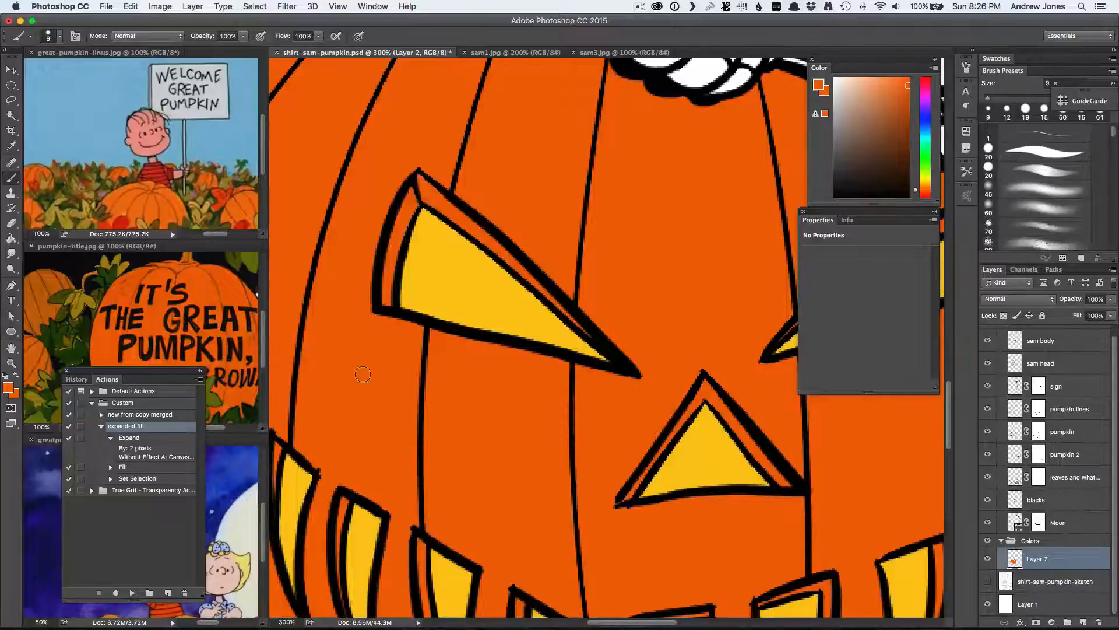
left_click_drag(649, 293, 519, 327)
left_click(422, 352, "alt")
left_click(646, 385)
scroll(700, 440, "down", 5)
left_click_drag(693, 433, 542, 367)
key("super+s")
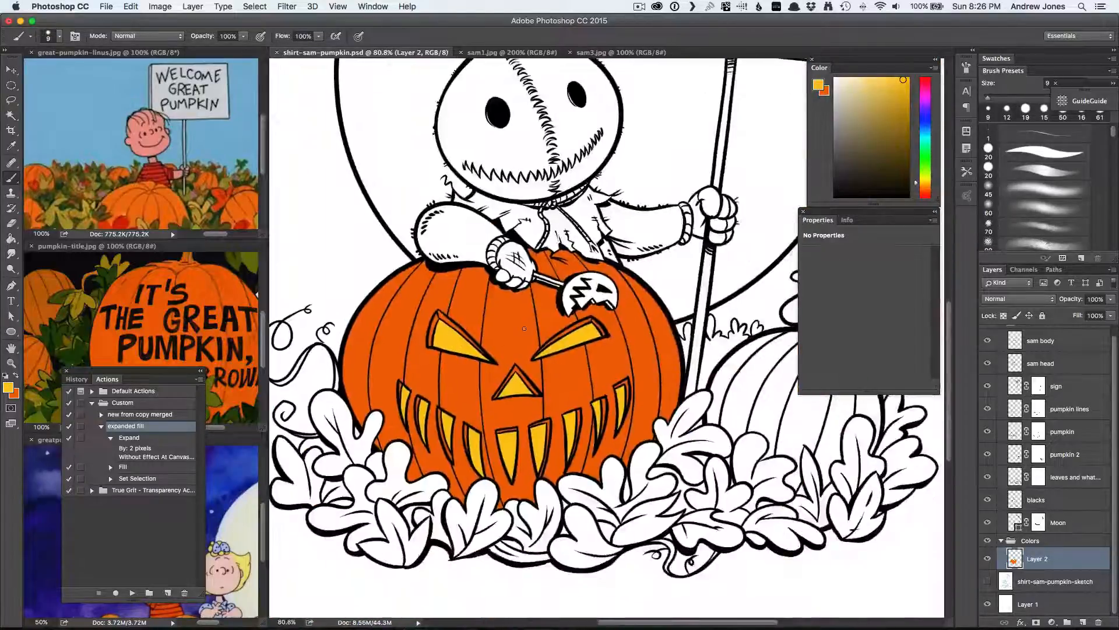
- Open the sam2.jpg reference image and sample the lollipop's orange-tan as the foreground color
left_click(603, 53)
left_click(512, 53)
left_click(618, 53)
key("super+o")
left_click(507, 163)
left_click(738, 377)
key("super+plus")
key("super+plus")
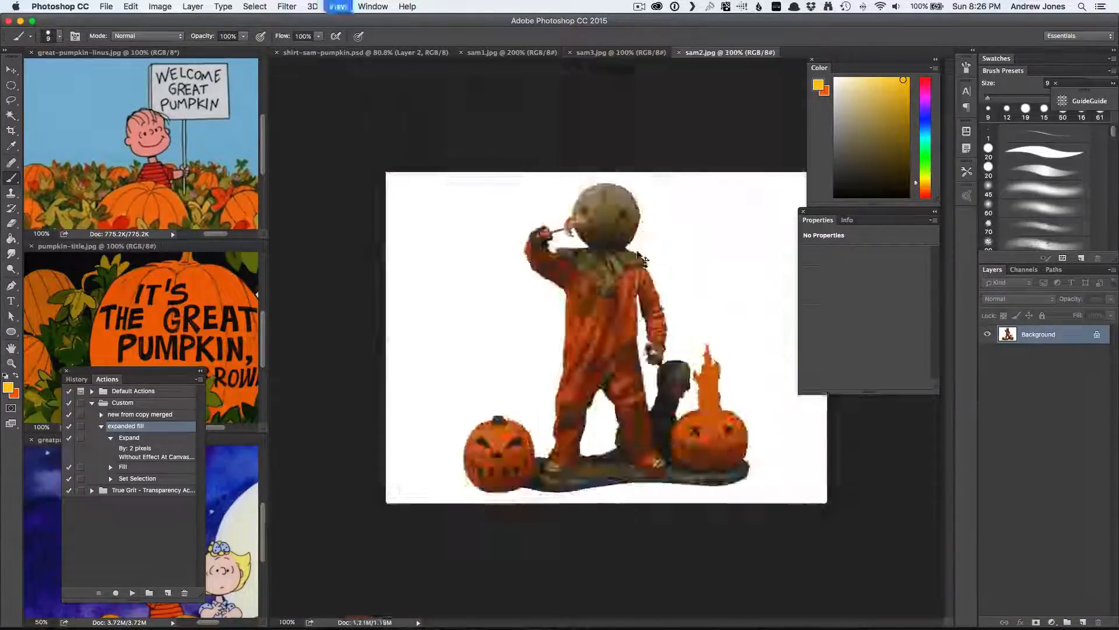
left_click_drag(496, 169, 527, 312)
left_click(527, 312, "alt")
- Back in shirt-sam-pumpkin.psd, select the white areas of the bitten pumpkin lollipop with the Magic Wand
left_click(365, 52)
key("super+plus")
key("super+plus")
key("super+plus")
left_click_drag(542, 193, 542, 176)
key("w")
left_click(542, 169)
left_click(561, 191, "shift")
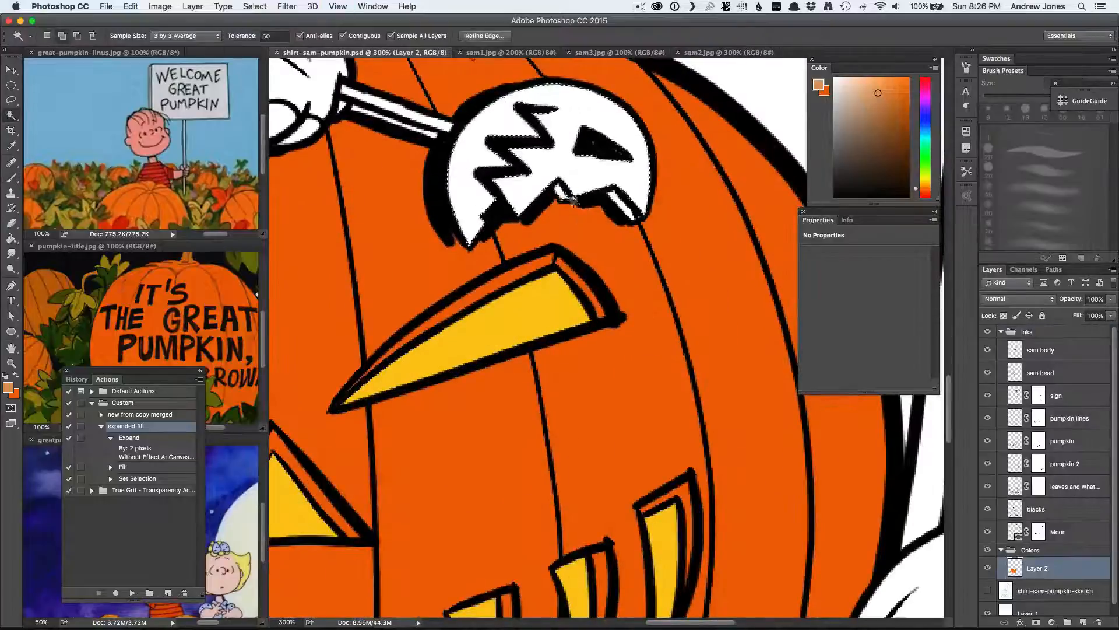
left_click(625, 204, "shift")
- Try filling the lollipop with the sampled orange-tan using the expanded fill action, and undo the fill
left_click(132, 594)
key("super+minus")
key("super+minus")
left_click_drag(468, 267, 471, 355)
key("alt+super+z")
key("alt+super+z")
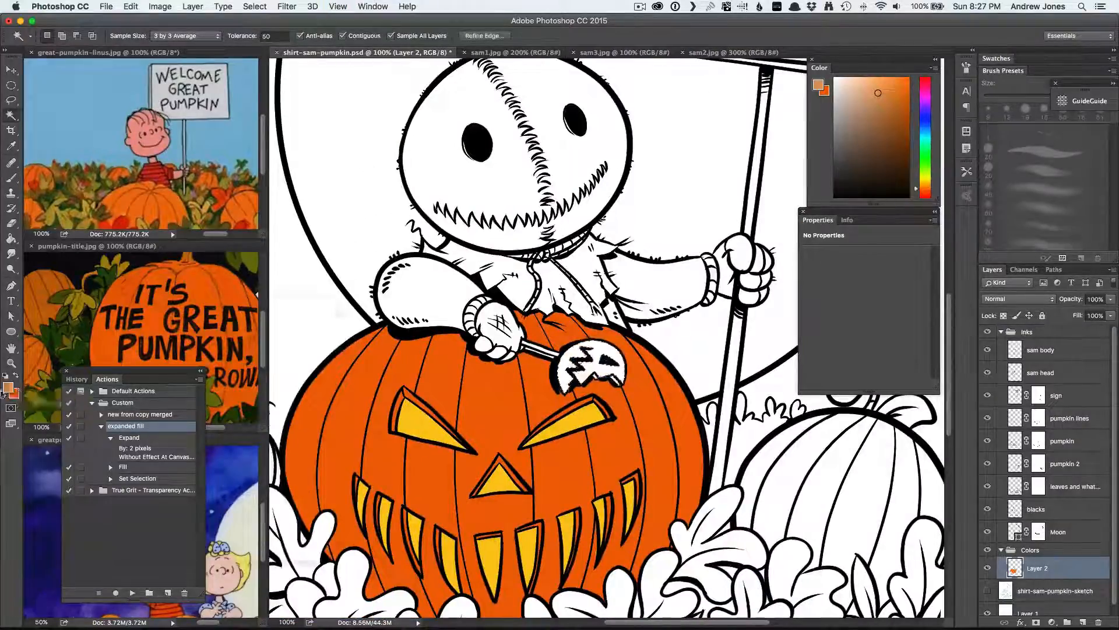
- Choose a golden orange foreground color and fill the bitten lollipop with it using the expanded fill action
left_click(9, 387)
left_click_drag(175, 473, 175, 465)
left_click(142, 348)
key("Return")
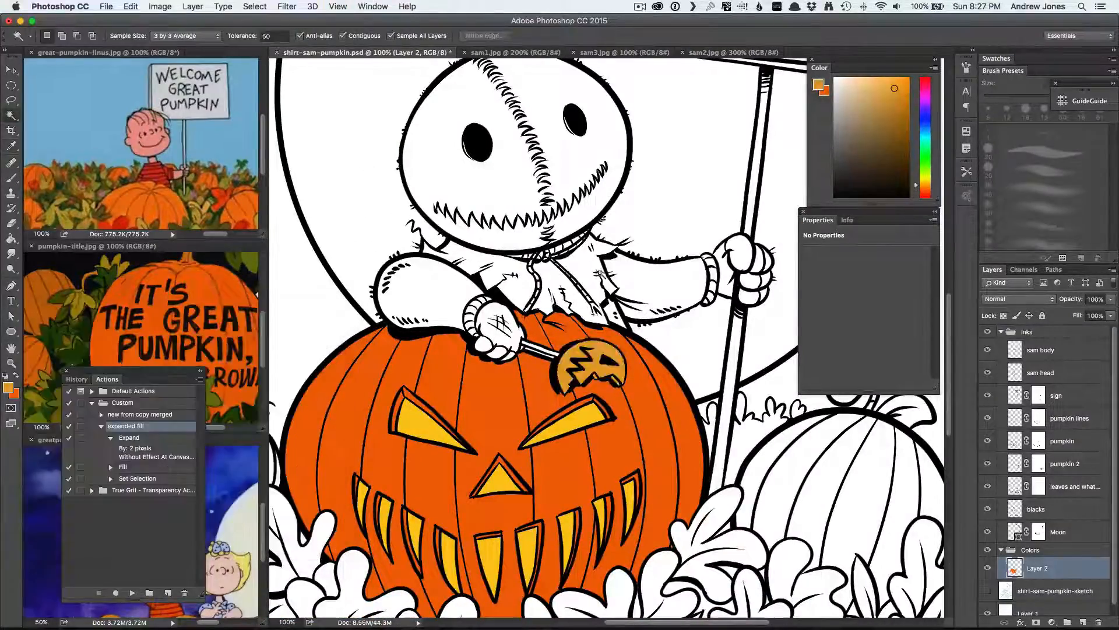
- Paint the pumpkin's orange into the white gap beneath the lollipop stick on Layer 2
key("super+plus")
key("super+plus")
left_click_drag(626, 242, 591, 348)
key("b")
left_click(592, 347, "alt")
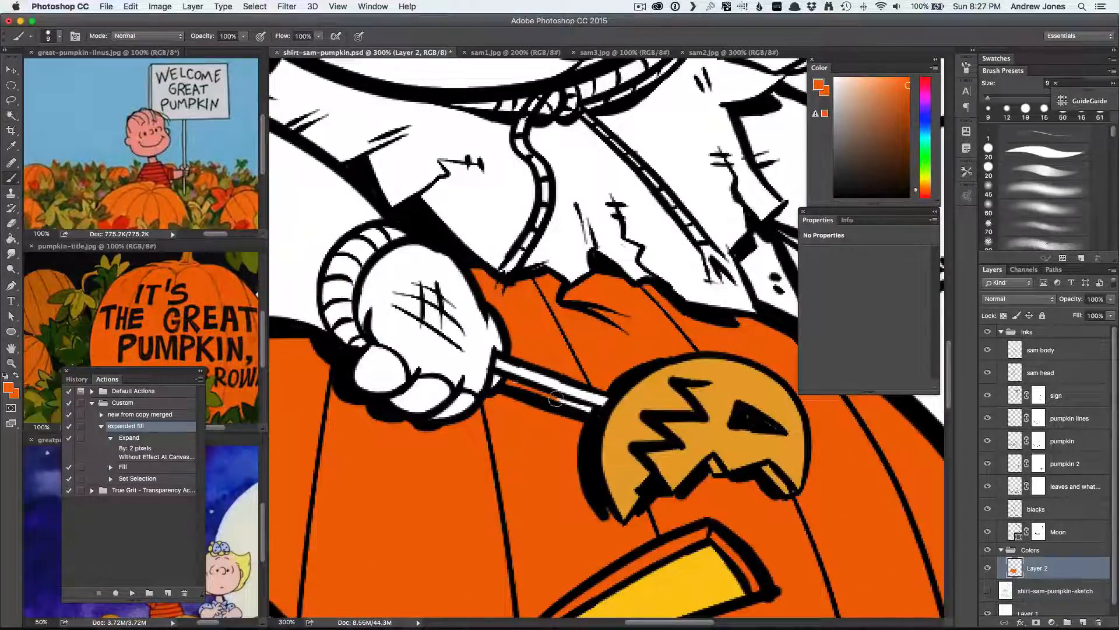
left_click_drag(664, 362, 525, 501)
key("super+minus")
key("super+minus")
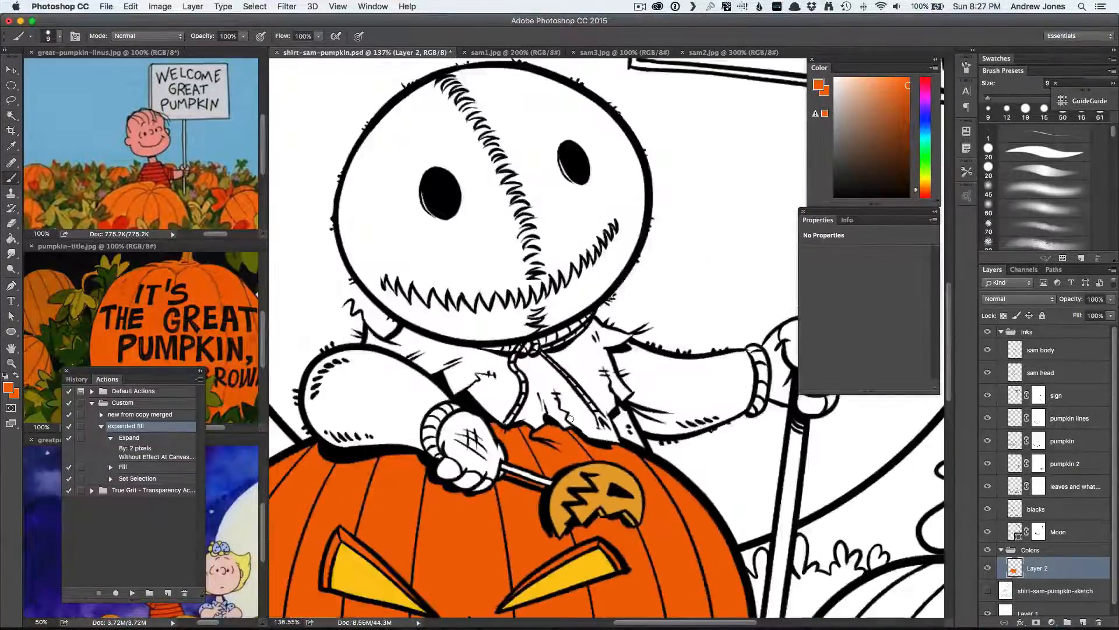
- Save the file and sample the red of Linus's shirt in great-pumpkin-linus.jpg as the foreground color
key("super+s")
left_click(156, 176, "alt")
key("super+plus")
key("super+minus")
key("super+minus")
key("w")
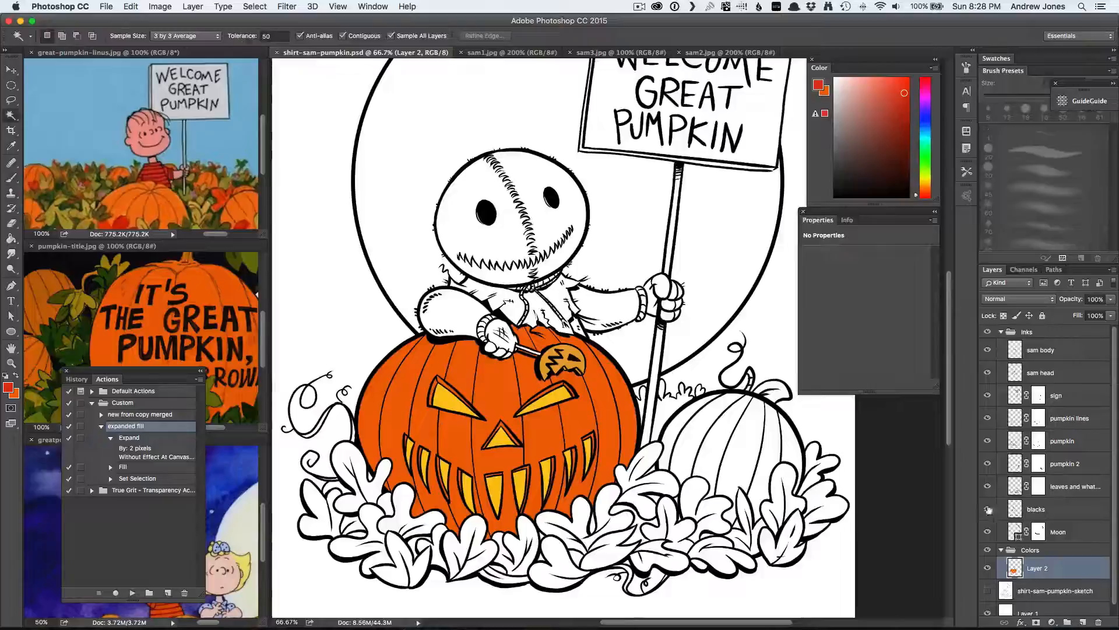
- Hide the blacks layer and fill Sam's sleeves and cuffs with the sampled red on Layer 2
left_click(988, 510)
left_click(475, 289)
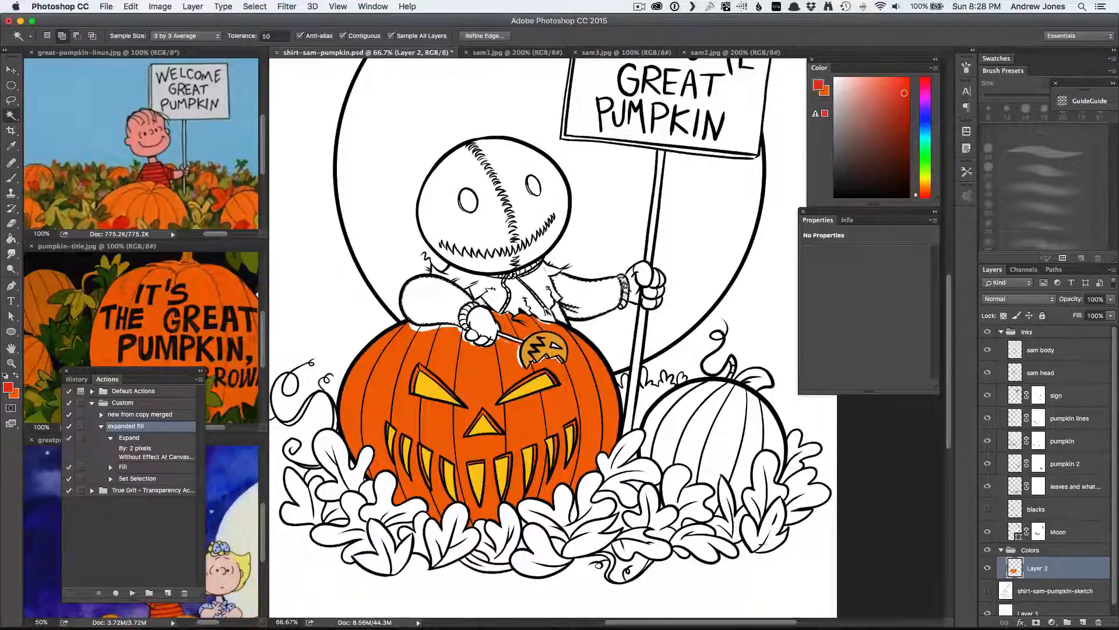
key("super+plus")
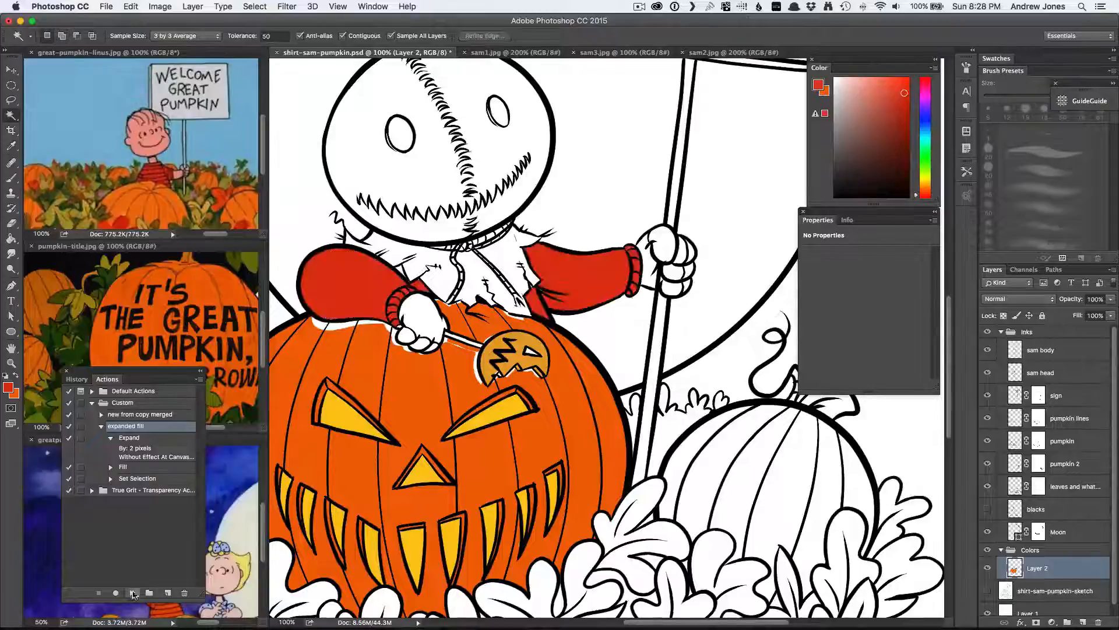
- Refill Sam's sleeves and cuffs with the orange-red #e4491e using the expanded fill action
key("super+minus")
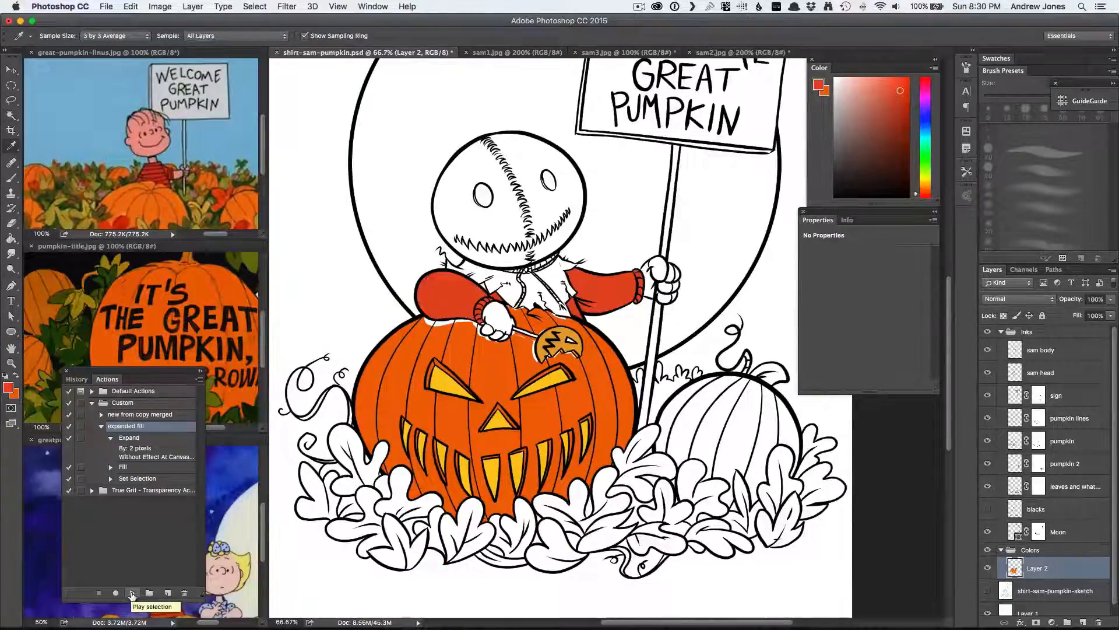
left_click(133, 594)
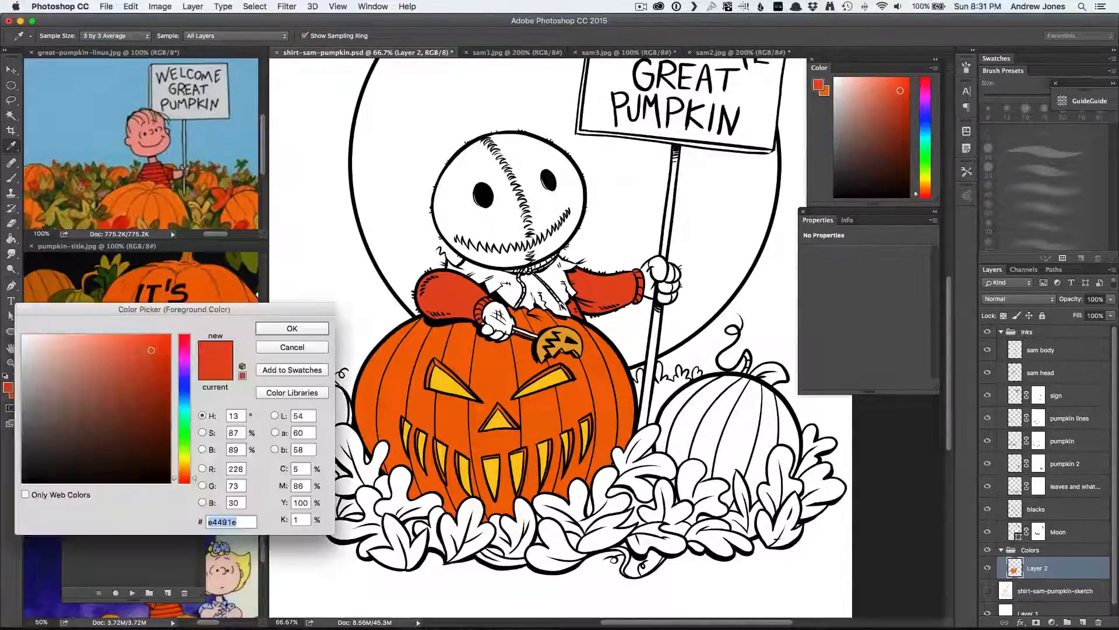
key("Return")
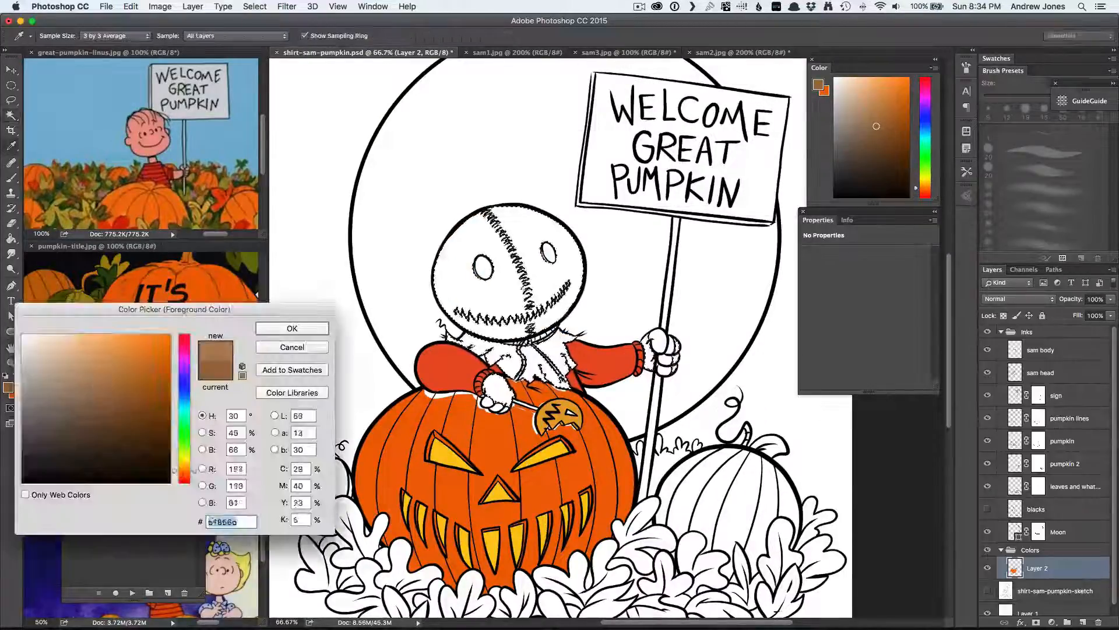
- Fill Sam's head, burlap collar and hands with a light tan using the expanded fill action
key("Return")
left_click(132, 594)
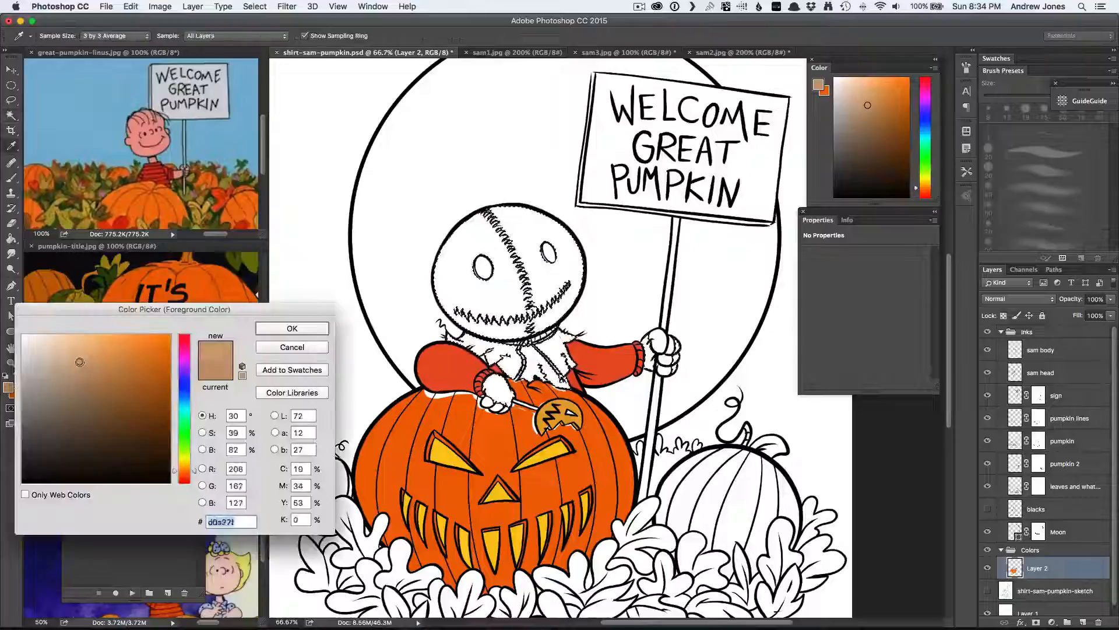
key("Return")
- Brush tan into the unfilled gaps of Sam's collar, neck cord and drawstrings on Layer 2
key("super+plus")
key("super+plus")
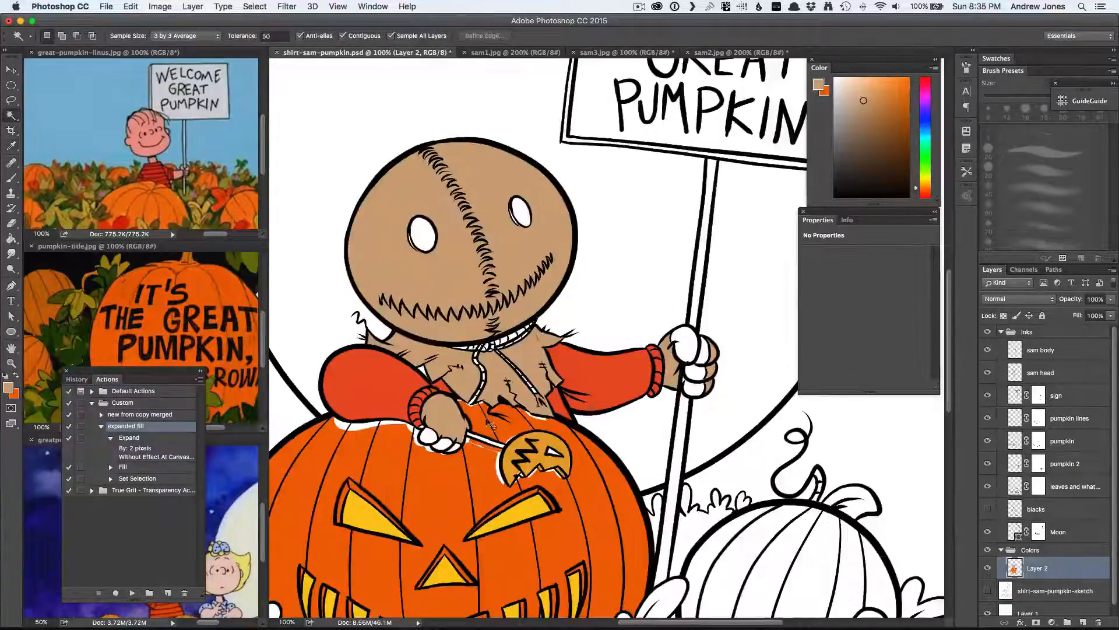
key("b")
mouse_move(490, 422)
left_mouse_down()
mouse_move(752, 422)
mouse_move(629, 428)
left_mouse_up()
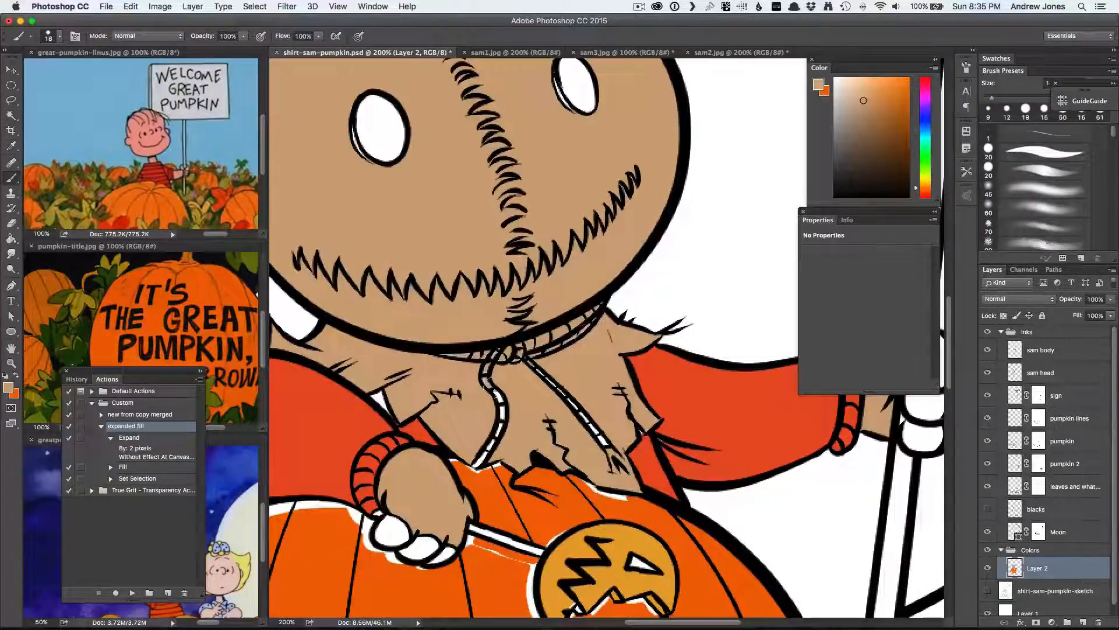
left_click_drag(530, 361, 606, 443)
left_click_drag(496, 417, 569, 375)
left_click(434, 375, "alt")
left_click_drag(454, 355, 462, 369)
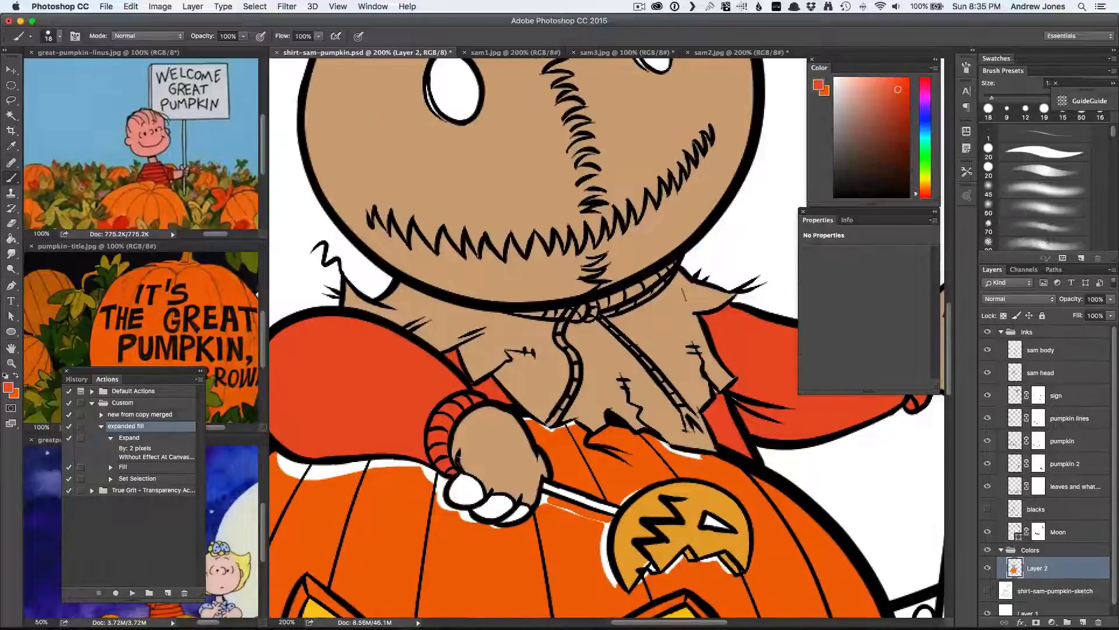
- Paint orange and red into the white gaps where Sam's collar meets the pumpkin top and the sleeves
left_click_drag(617, 455, 647, 455)
left_click(583, 458, "alt")
left_click_drag(574, 457, 565, 456)
left_click_drag(495, 409, 553, 405)
left_click_drag(690, 433, 764, 463)
left_click_drag(784, 400, 521, 452)
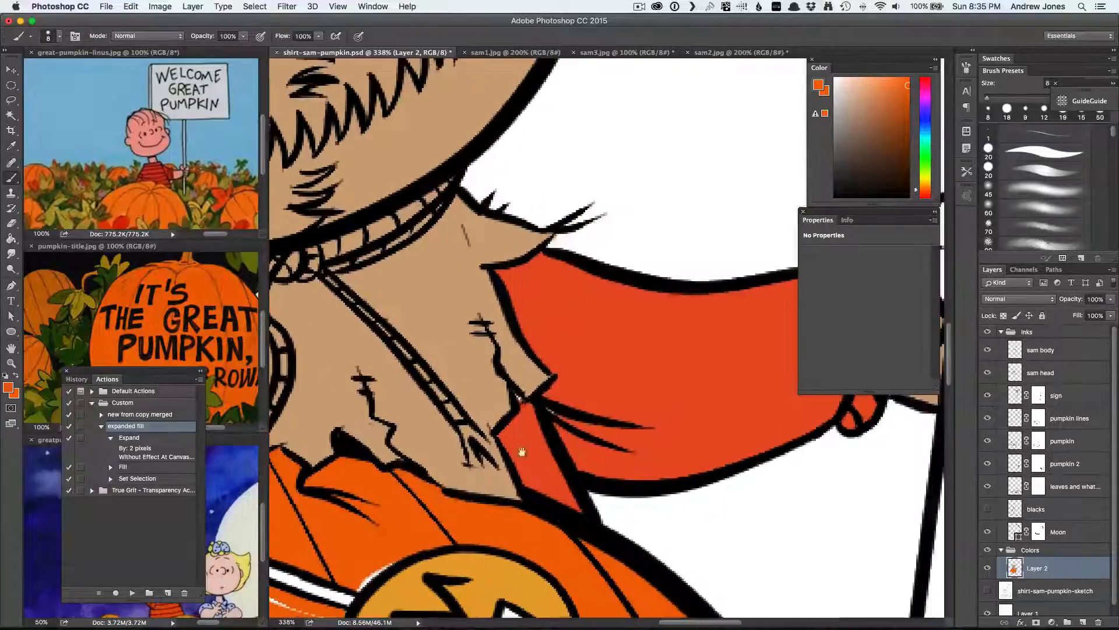
left_click(524, 421, "alt")
left_click_drag(517, 397, 523, 401)
- Touch up the fingers of Sam's hand around the sign pole with the sampled tan
left_click_drag(816, 373, 472, 417)
left_click(713, 333, "alt")
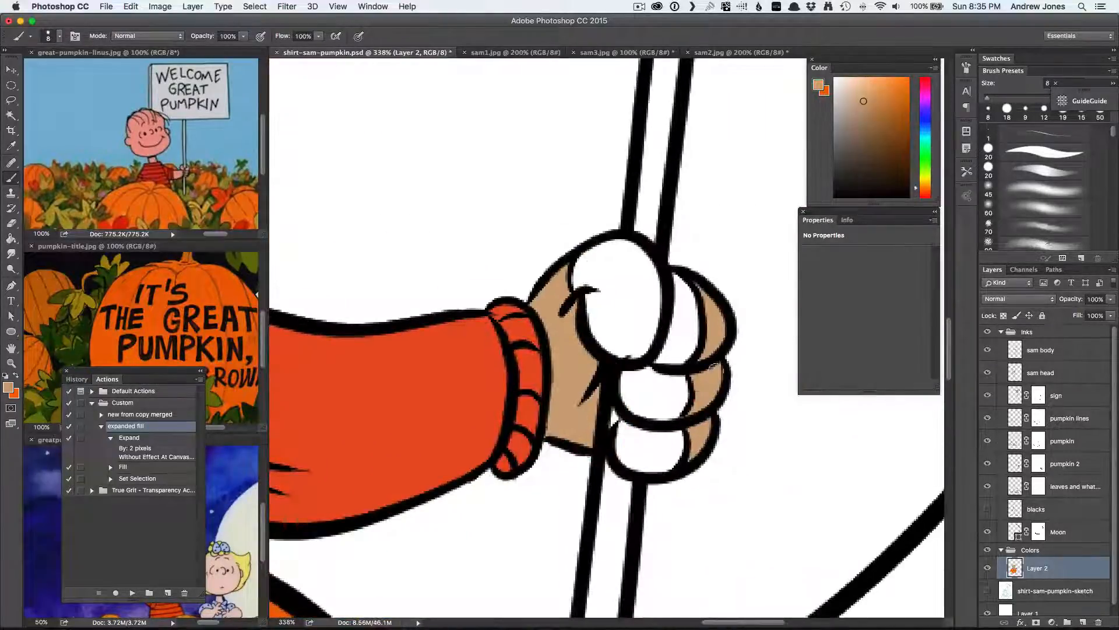
left_click_drag(688, 434, 686, 448)
- Paint the pumpkin's orange over the white gaps around the lollipop, its bitten edge and Sam's lower hand
left_click_drag(361, 548, 718, 384)
left_click_drag(599, 432, 745, 310)
left_click(475, 452, "alt")
left_click_drag(507, 483, 555, 312)
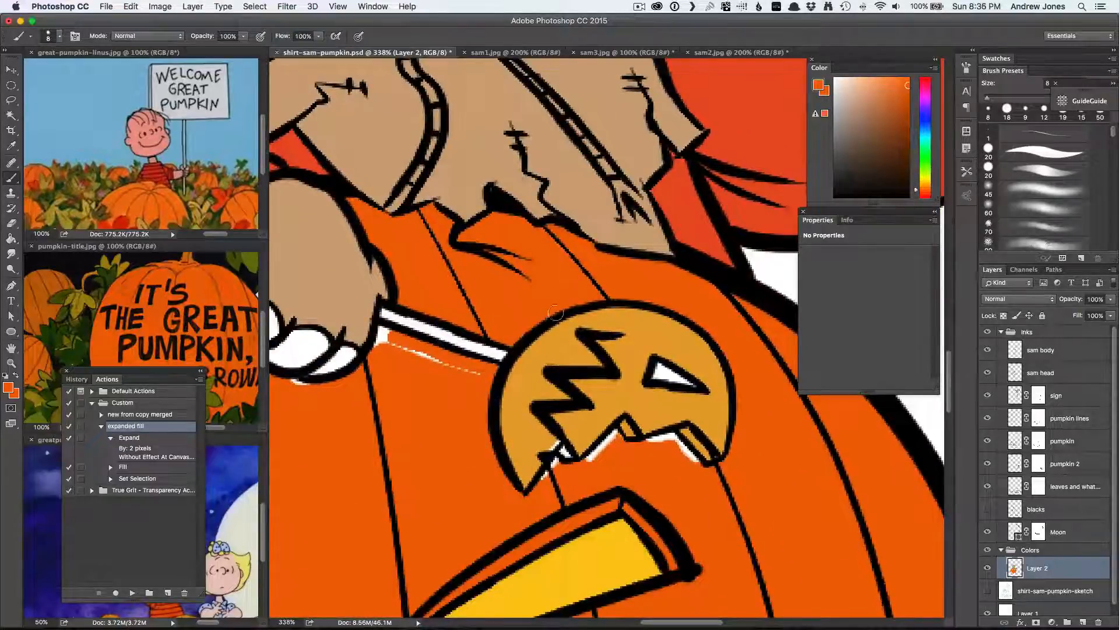
mouse_move(544, 475)
left_mouse_down()
mouse_move(619, 436)
mouse_move(699, 459)
left_mouse_up()
left_click_drag(468, 438, 866, 474)
left_click_drag(704, 418, 605, 393)
mouse_move(603, 334)
left_mouse_down()
mouse_move(377, 317)
mouse_move(539, 316)
mouse_move(594, 339)
left_mouse_up()
left_click_drag(686, 436, 390, 473)
- Paint the lollipop's eye and the corner of its bitten edge with black
left_click(650, 513, "alt")
left_click_drag(657, 515, 675, 525)
left_click(761, 443, "alt")
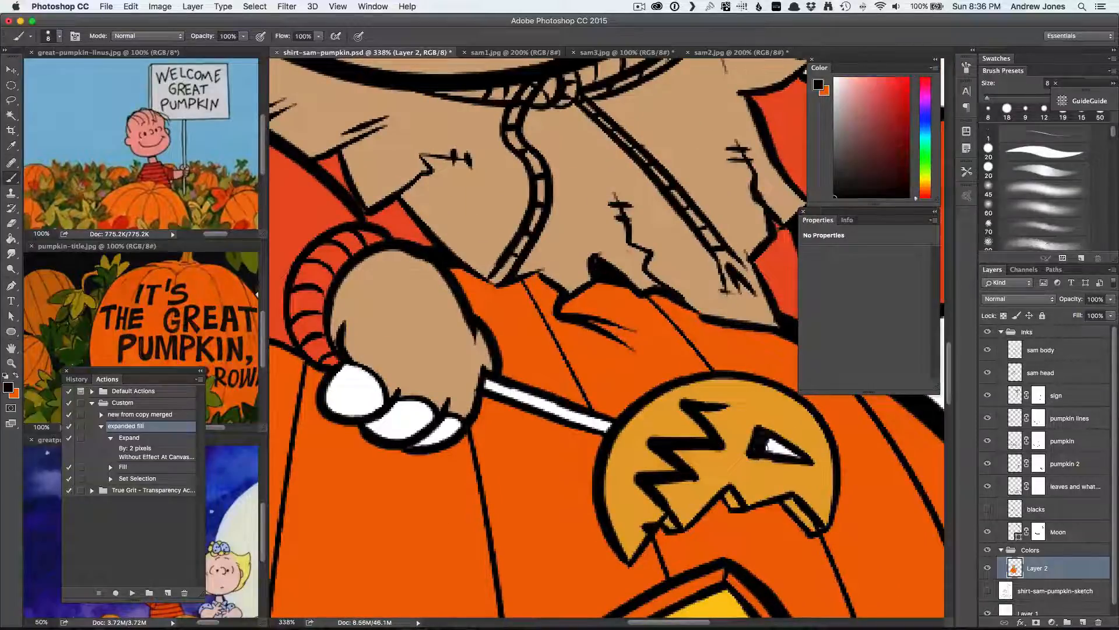
- Choose a brown foreground color and paint the lollipop stick with it
left_click_drag(434, 452, 703, 571)
left_click(692, 445, "alt")
left_click(885, 130)
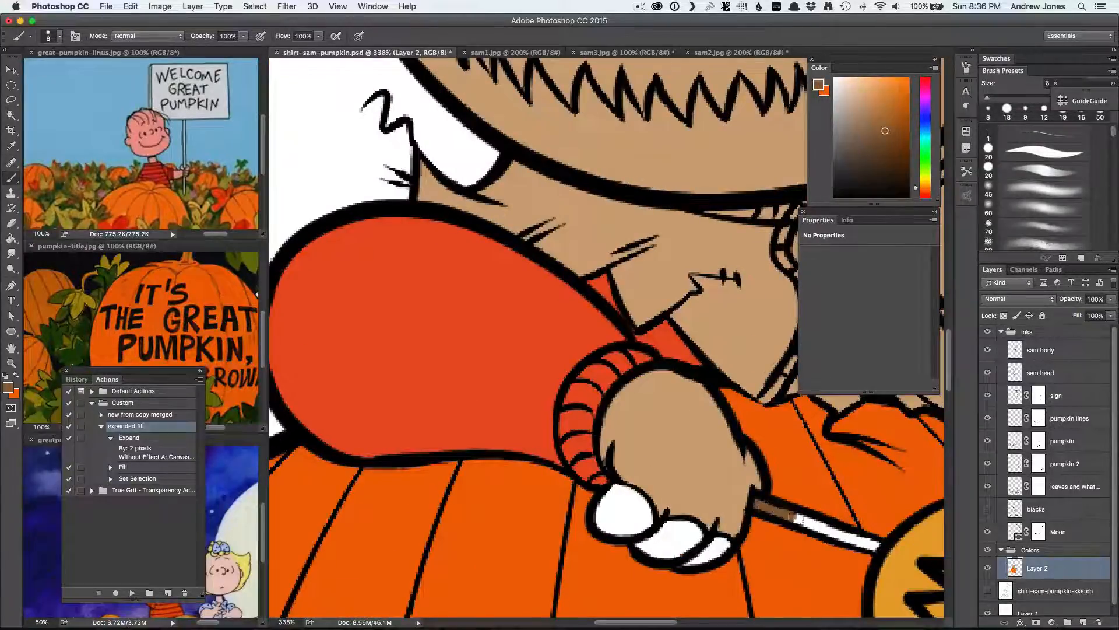
left_click_drag(797, 517, 876, 546)
left_click_drag(417, 417, 350, 418)
left_click_drag(915, 457, 599, 499)
left_click_drag(280, 470, 511, 450)
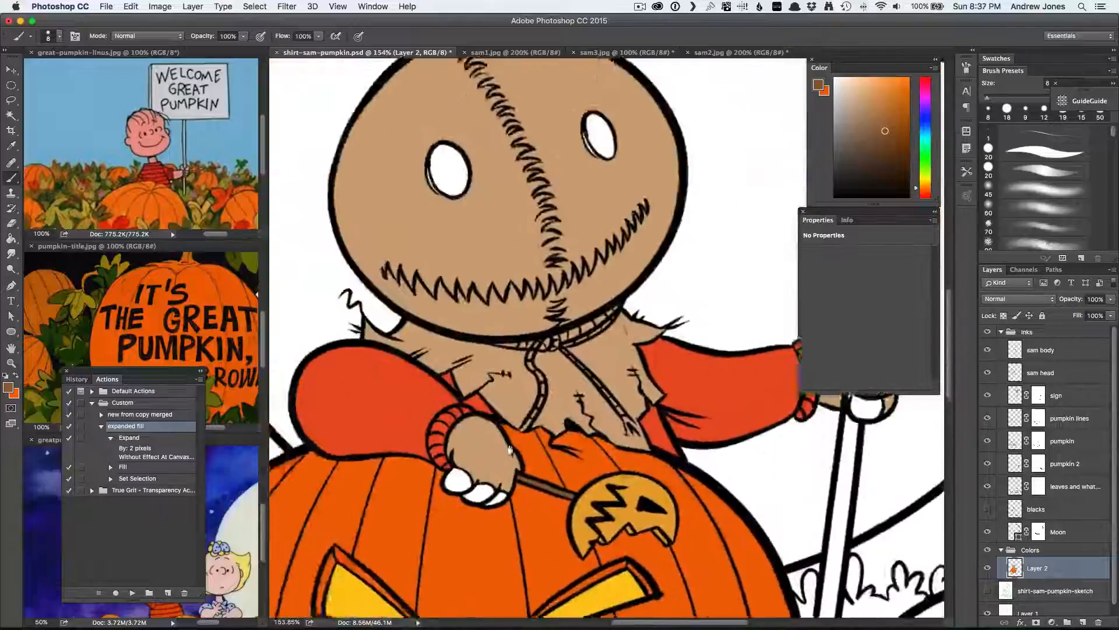
- Paint both of Sam's eyes black on Layer 2 and touch up his head with the sampled tan
left_click_drag(509, 279, 577, 281)
left_click_drag(577, 281, 599, 524)
left_click(8, 387)
mouse_move(363, 256)
left_mouse_down()
mouse_move(434, 318)
mouse_move(403, 246)
mouse_move(416, 278)
left_mouse_up()
mouse_move(710, 173)
left_mouse_down()
mouse_move(738, 248)
mouse_move(722, 171)
left_mouse_up()
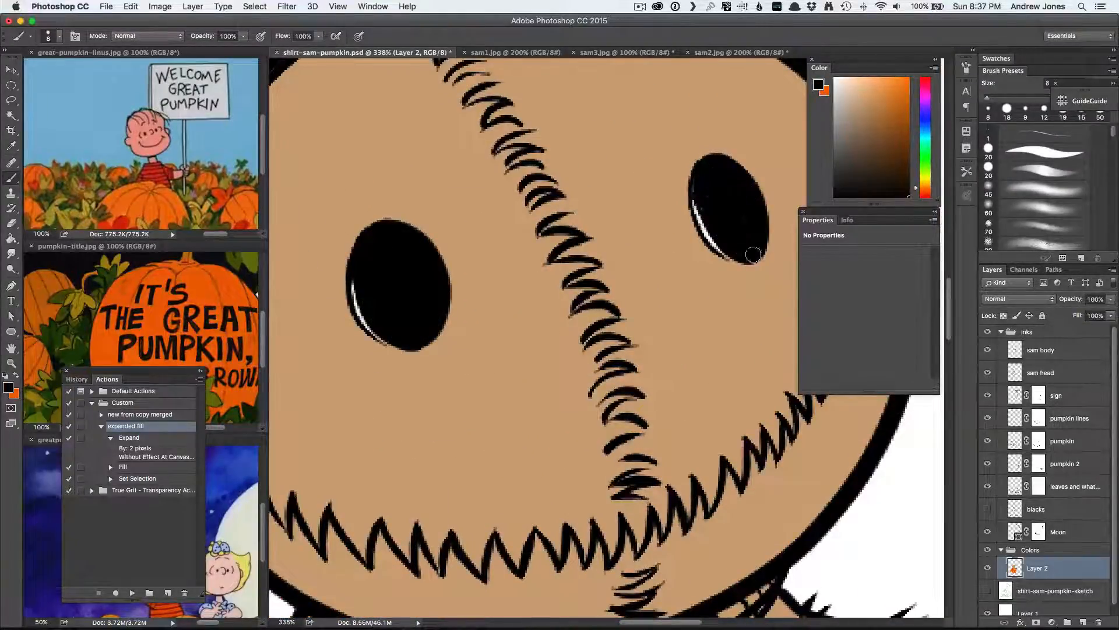
left_click(375, 362, "alt")
scroll(382, 279, "down", 3)
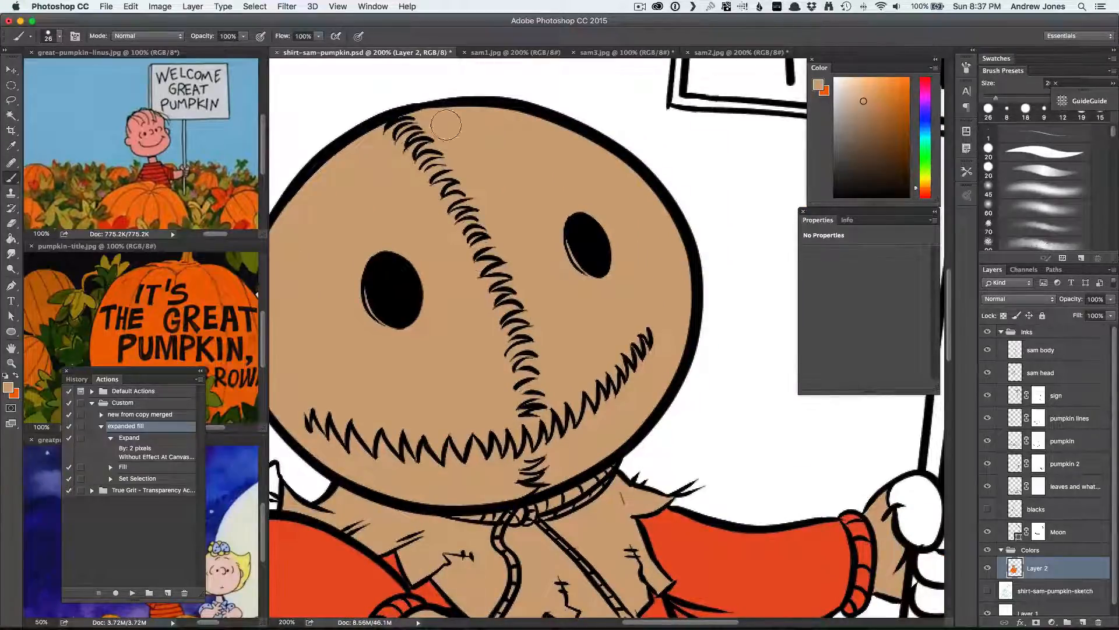
left_click_drag(607, 483, 625, 459)
- Using the sketch as a guide, paint white crossed button stitches in Sam's left-hand eye on new Layer 3, and show Layer 2 again
left_click(987, 567)
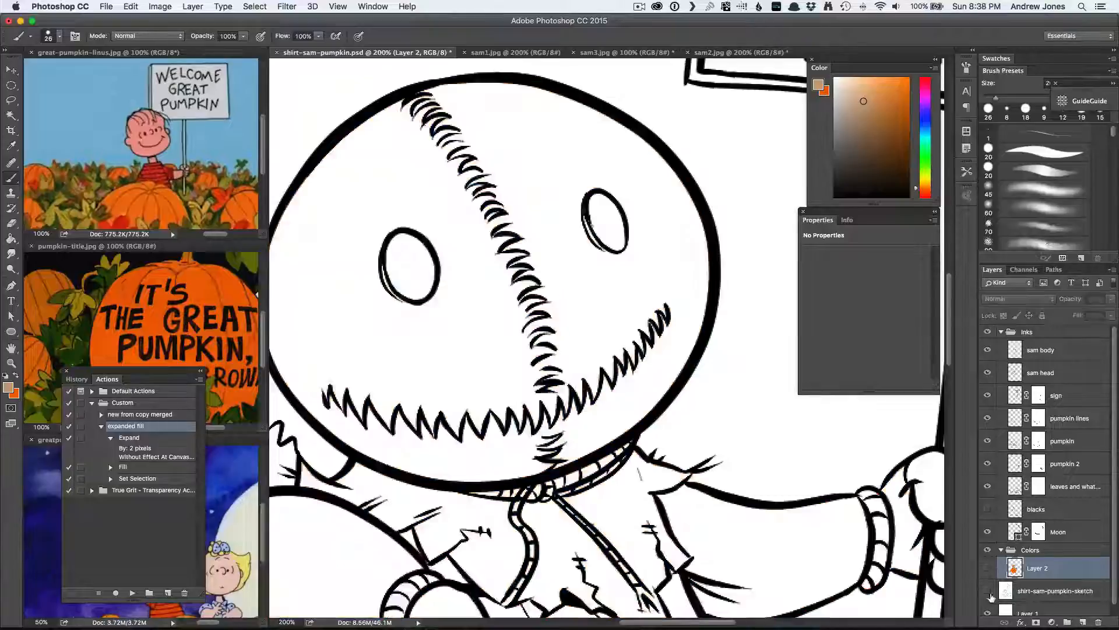
left_click(987, 591)
left_click(8, 387)
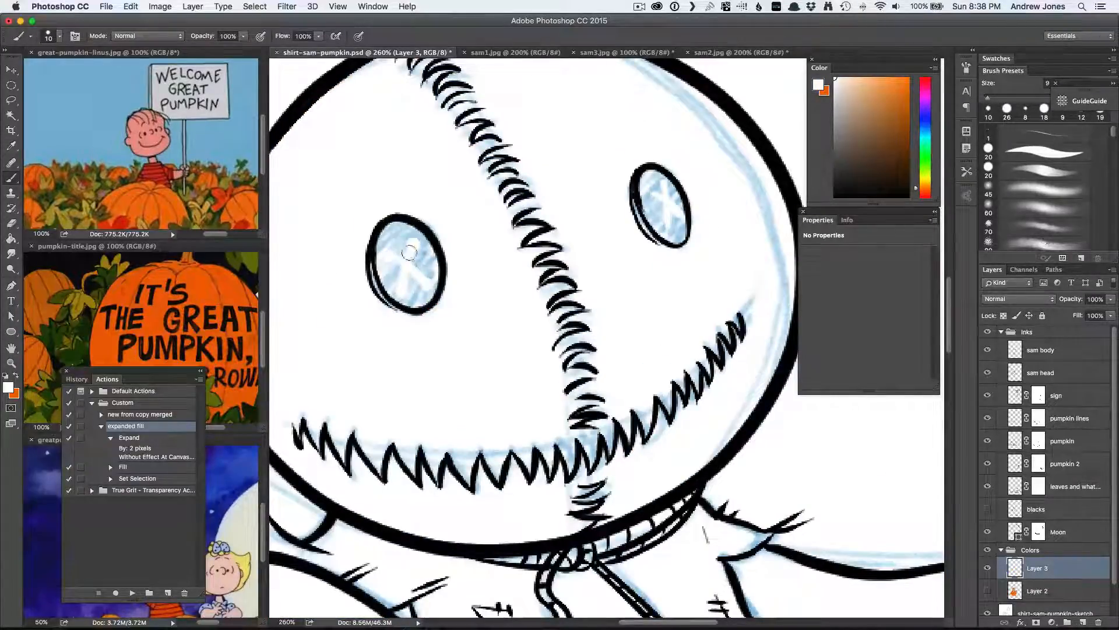
left_click(987, 591)
scroll(414, 248, "down", 5)
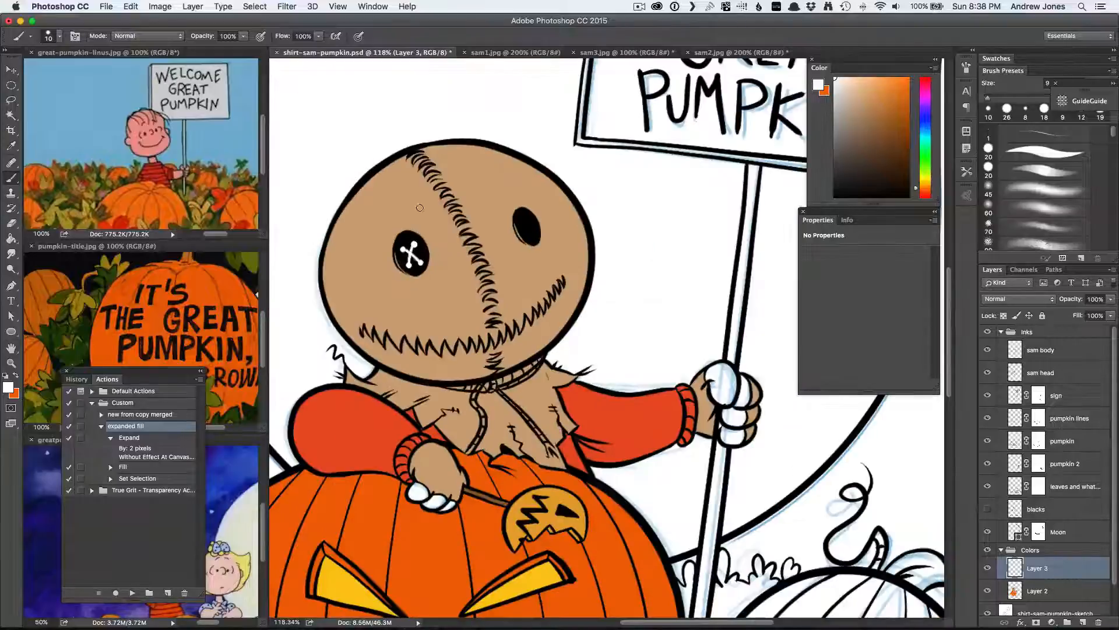
- Using the sketch as a guide, paint white crossed button stitches in Sam's other eye on Layer 3, and show Layer 2 again
scroll(420, 207, "up", 3)
left_click(987, 591)
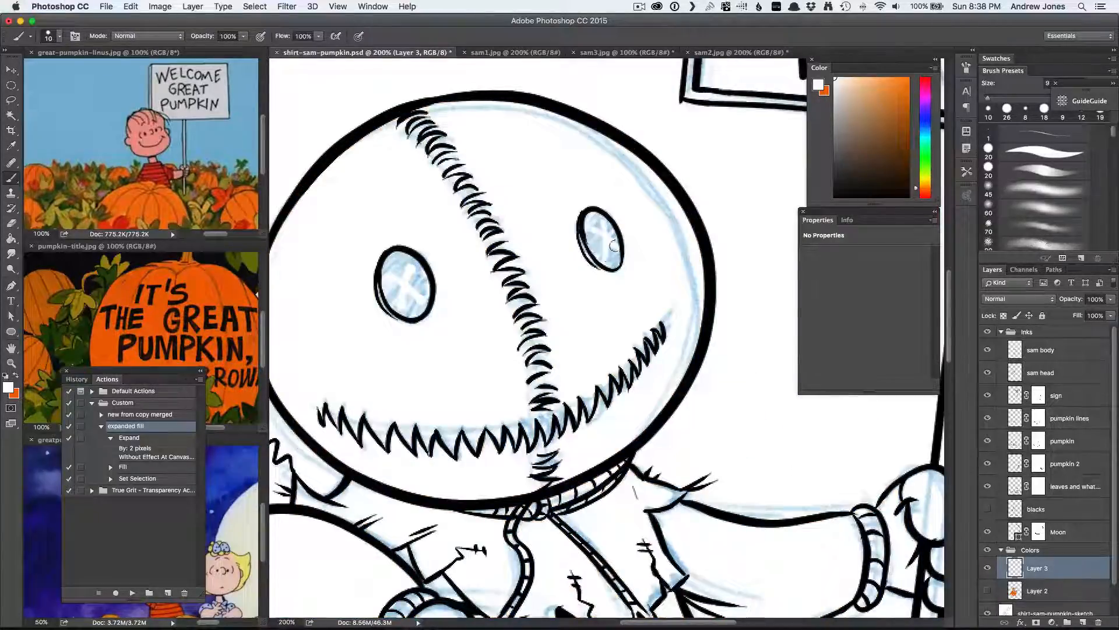
left_click(987, 591)
scroll(646, 210, "down", 6)
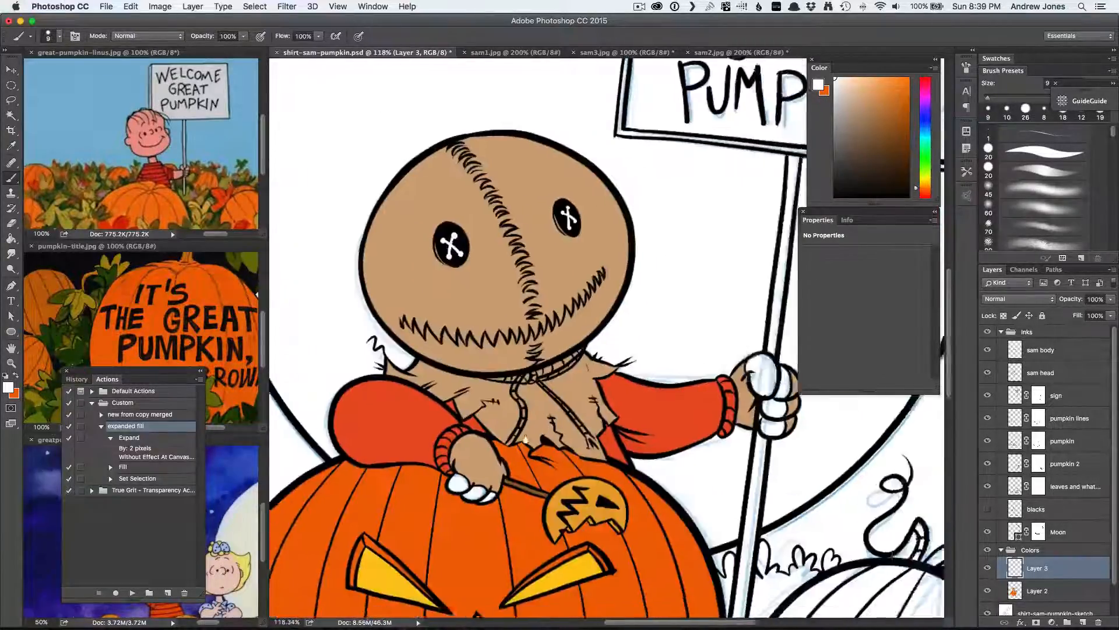
- Hide the shirt-sam-pumpkin-sketch layer and sample the pink skin tone from great-pumpkin-linus.jpg as the foreground color
scroll(609, 408, "up", 3)
left_click(988, 612)
left_click_drag(583, 350, 613, 338)
left_click(172, 161, "alt")
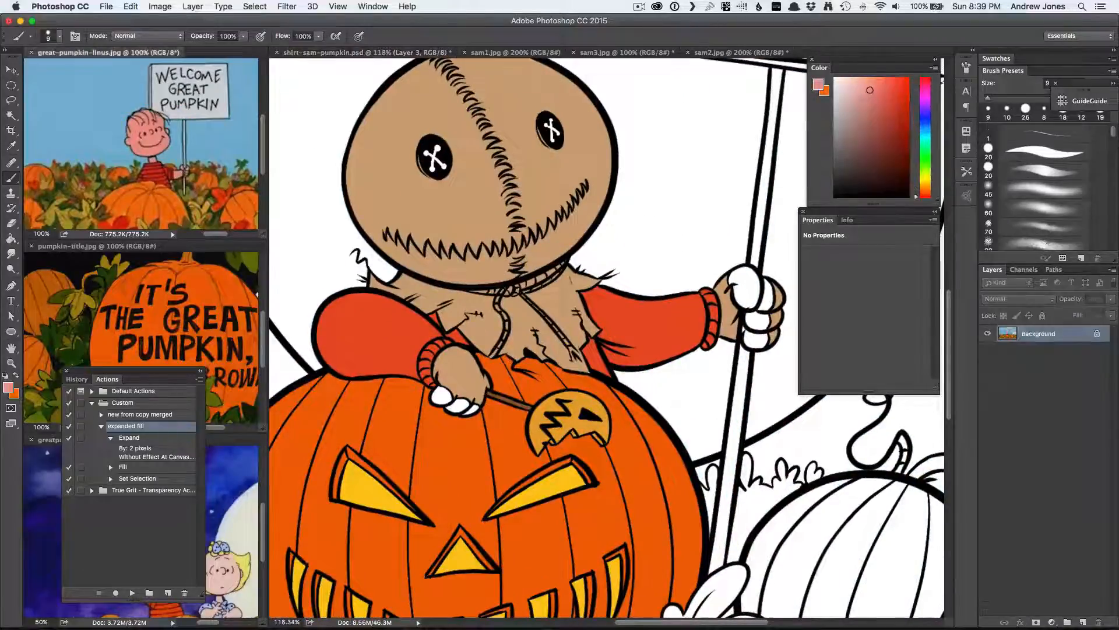
- Choose a darker dusty pink and paint the bare fingers of both of Sam's hands on Layer 3
scroll(424, 376, "up", 3)
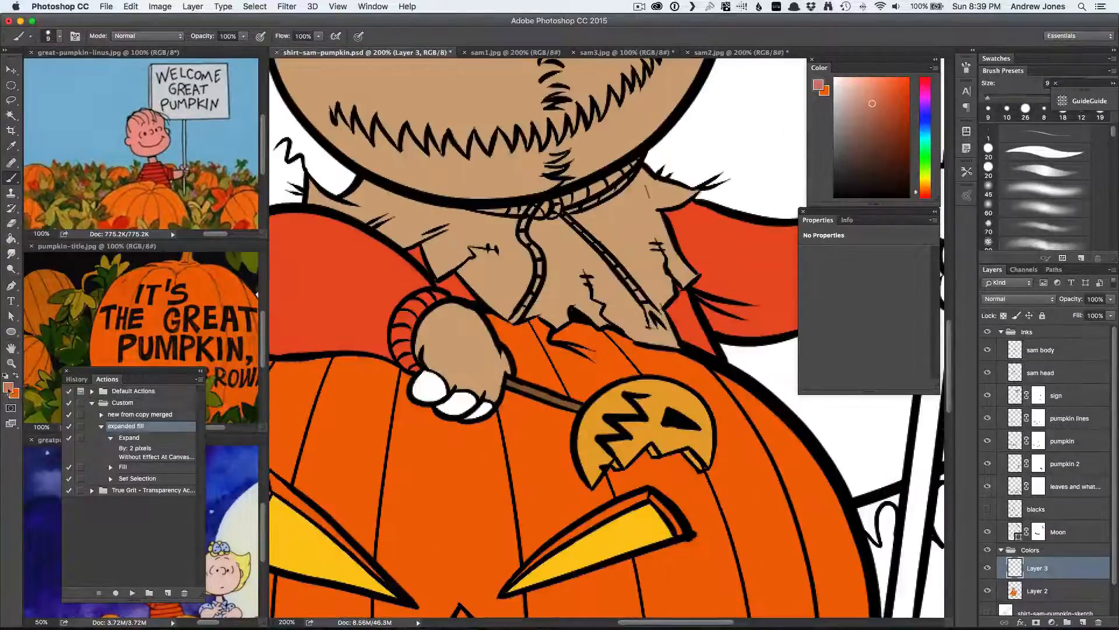
left_click(8, 389)
left_click(94, 360)
left_click(292, 327)
left_click_drag(425, 375, 436, 382)
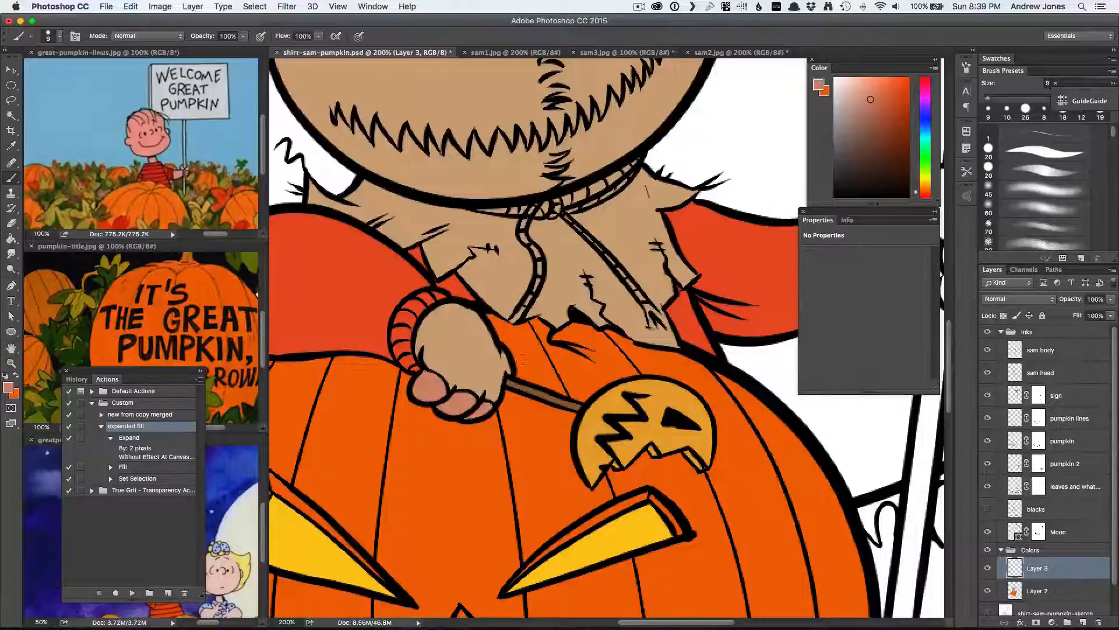
scroll(522, 357, "right", 10)
scroll(522, 357, "up", 3)
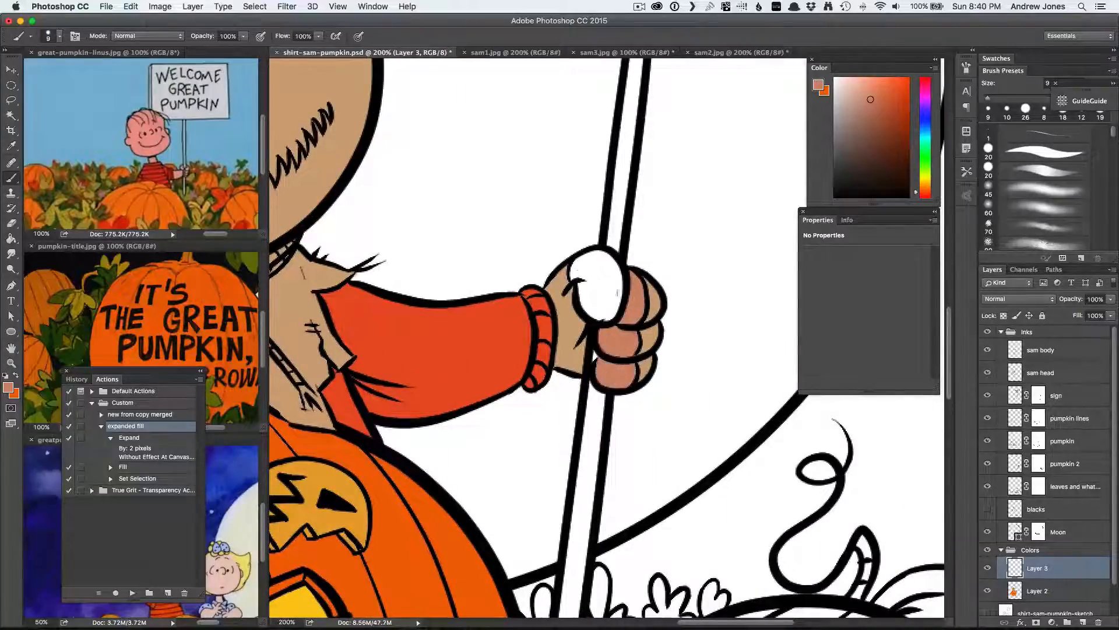
scroll(635, 304, "down", 3)
- Choose a light tan foreground color and paint the rope around Sam's collar with it
scroll(452, 309, "up", 3)
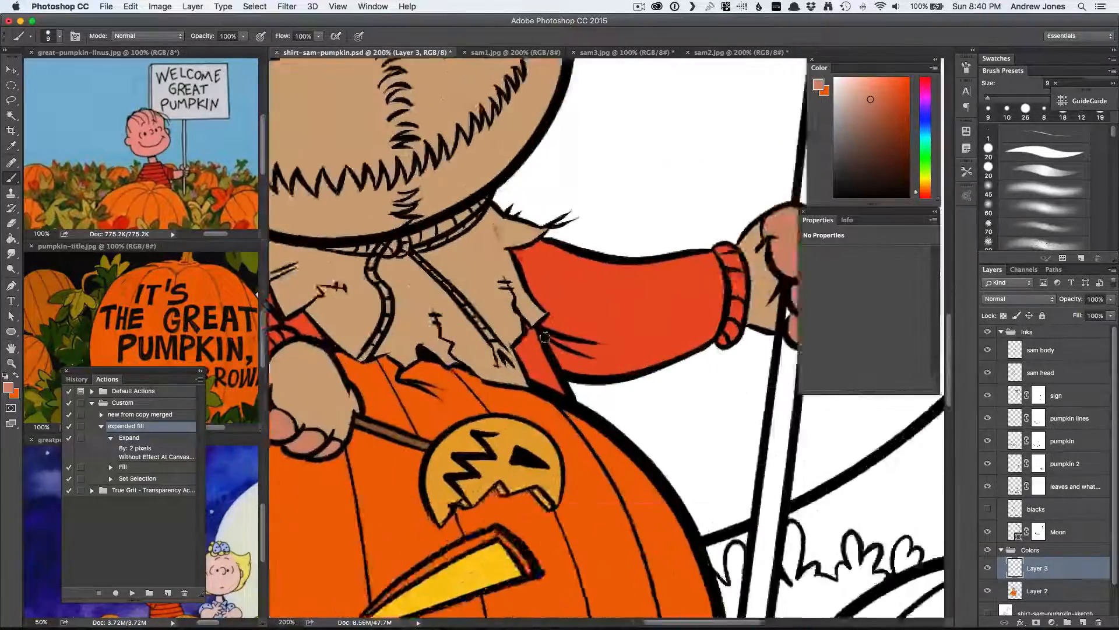
left_click_drag(524, 230, 625, 362)
left_click(495, 318, "alt")
left_click(9, 389)
left_click(87, 359)
left_click(292, 327)
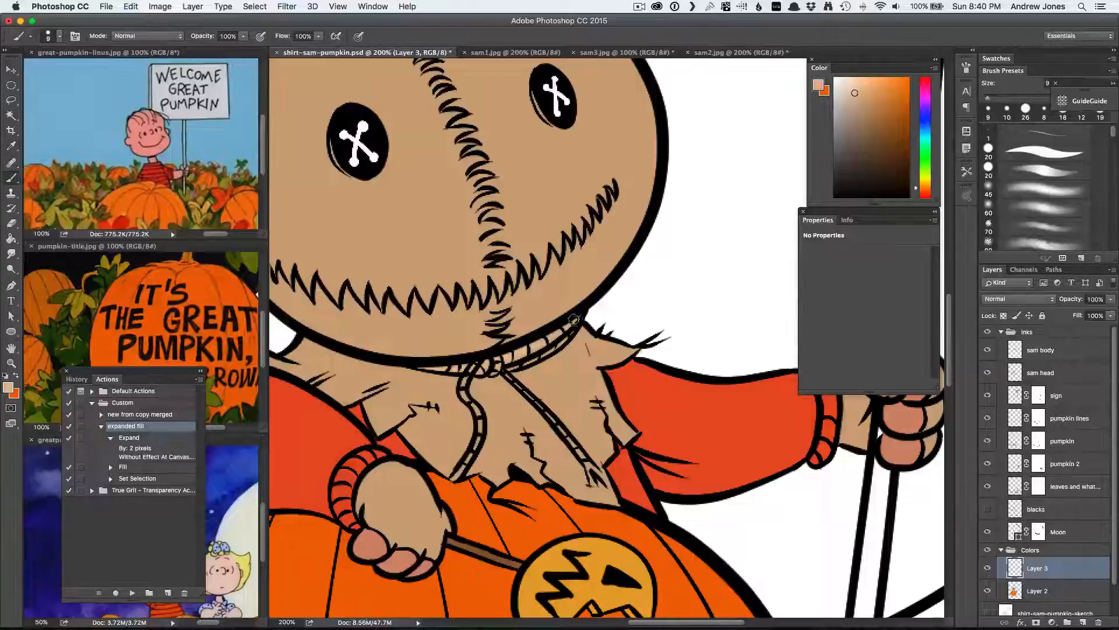
scroll(592, 437, "down", 5)
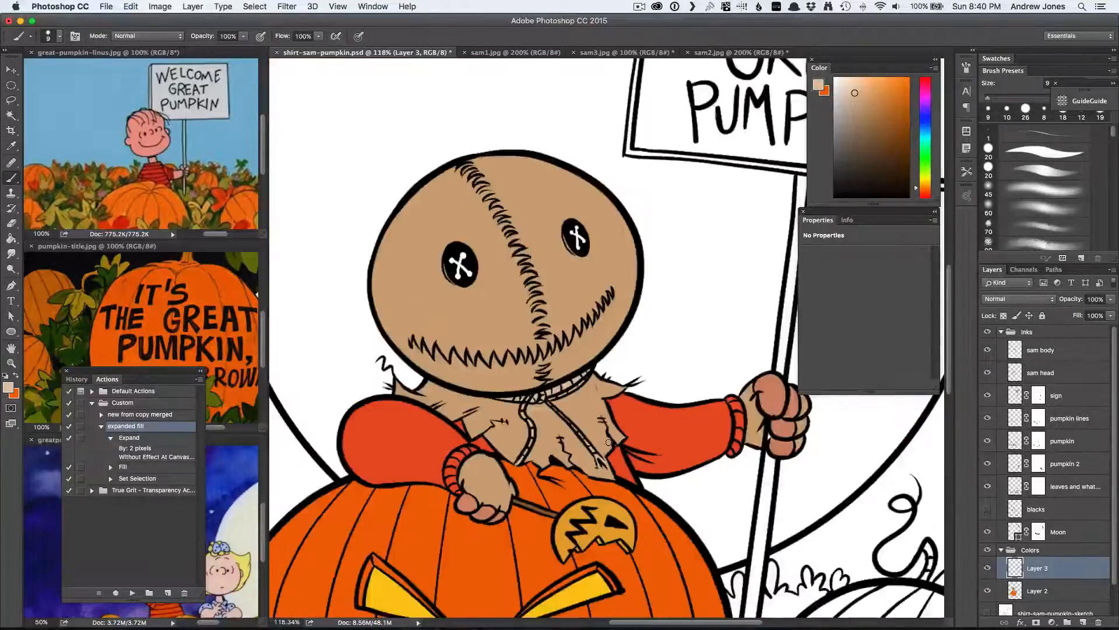
- Touch up the carved pumpkin around its teeth on Layer 2 with the sampled orange
scroll(554, 435, "down", 6)
scroll(554, 434, "right", 3)
scroll(516, 433, "down", 5)
scroll(517, 433, "up", 5)
left_click(1038, 590)
left_click(525, 280, "alt")
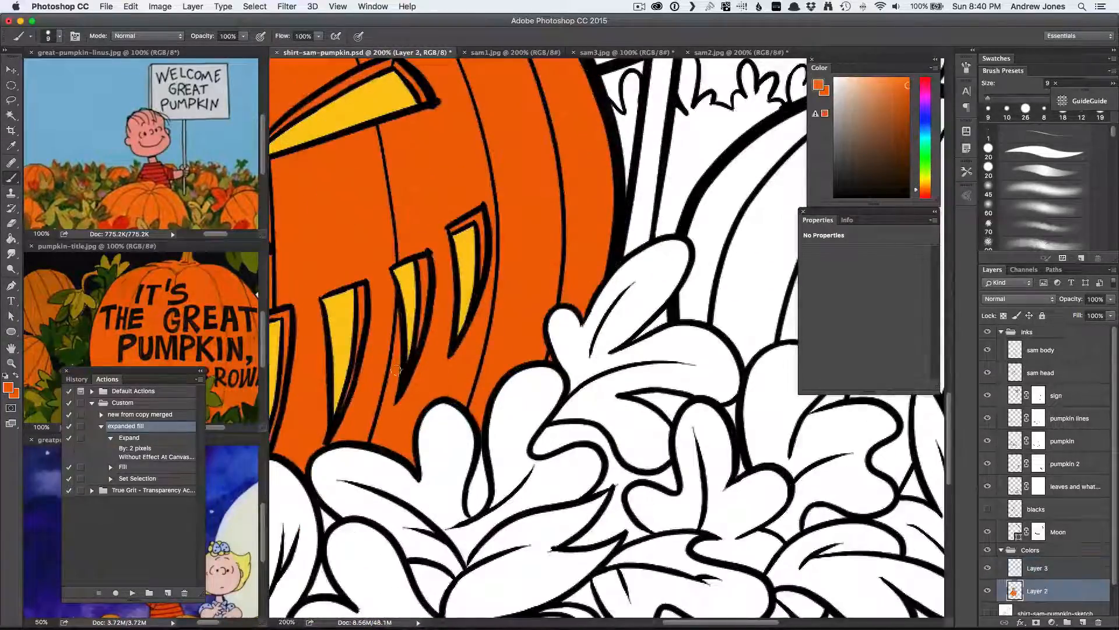
left_click_drag(408, 303, 708, 259)
scroll(476, 525, "down", 5)
scroll(563, 337, "down", 2)
- Merge Layer 3 down into Layer 2
left_click(1040, 568)
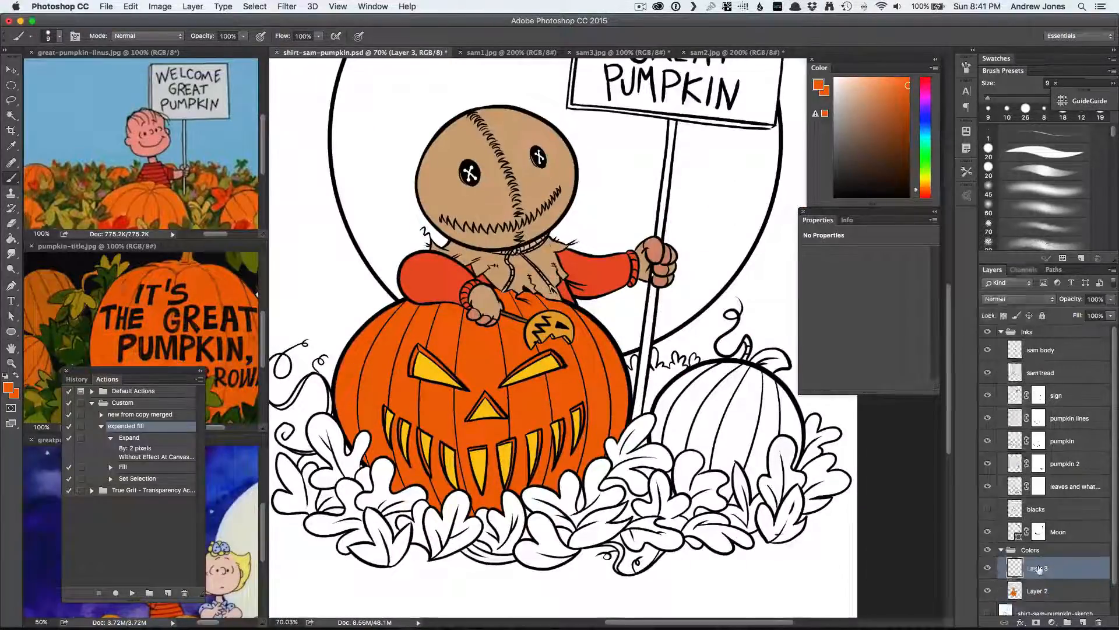
right_click(1044, 569)
left_click(1000, 481)
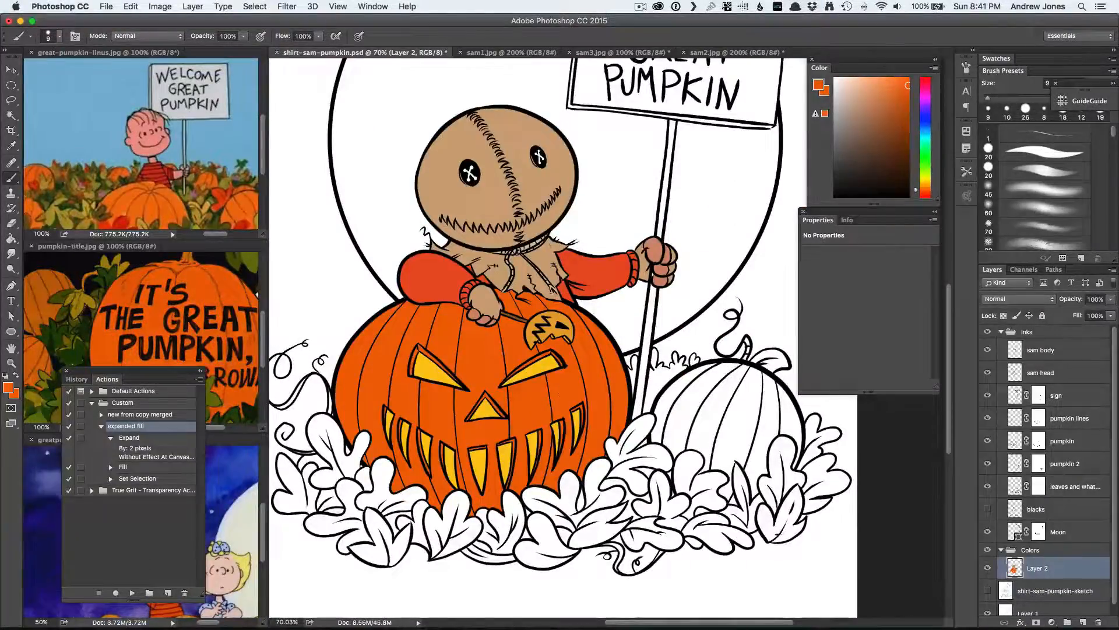
- Choose a lighter orange, select the smaller pumpkin's segments with the Magic Wand, and fill them using the expanded fill action
left_click(11, 390)
left_click(152, 339)
left_click(292, 328)
key("g")
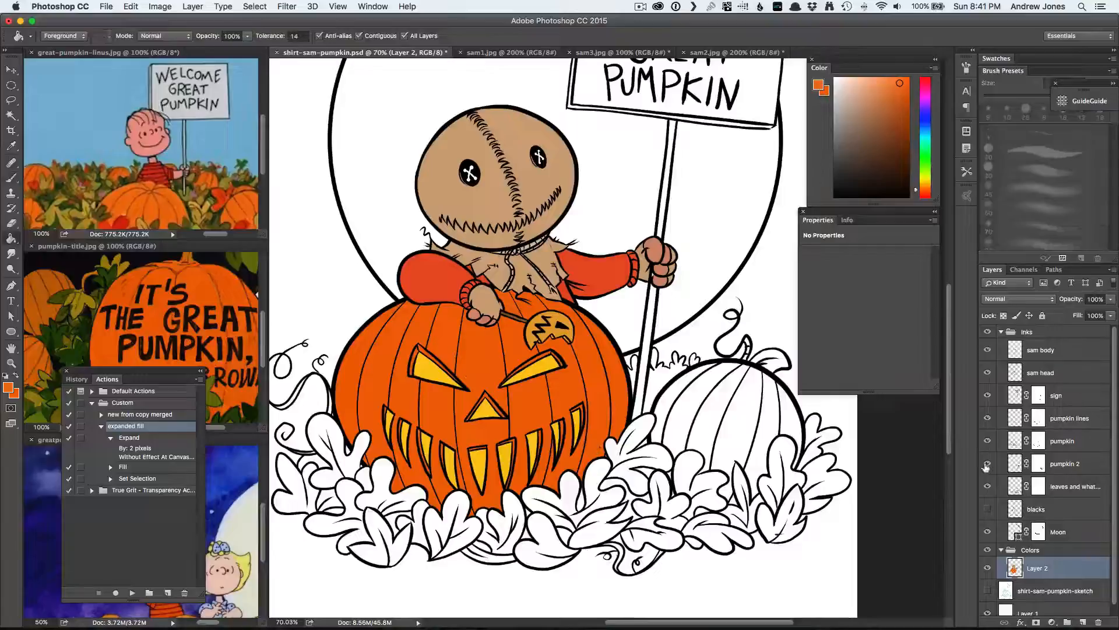
key("w")
left_click(669, 419)
left_click(701, 421, "shift")
left_click(733, 423, "shift")
left_click(764, 422, "shift")
left_click(789, 418, "shift")
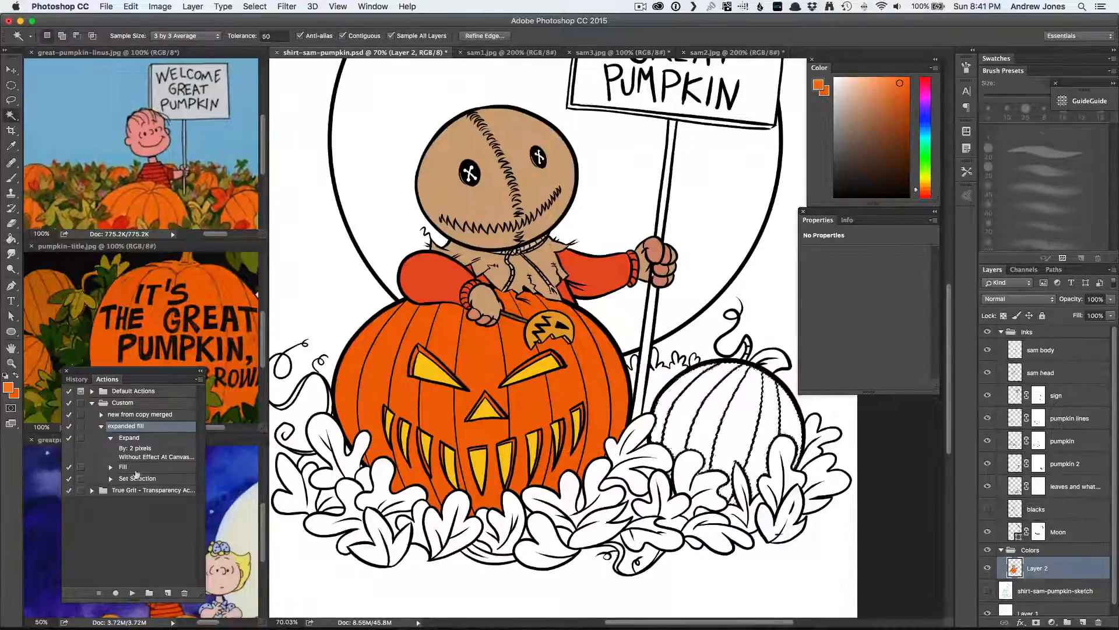
left_click(133, 593)
- Sample the stem color from pumpkin-title.jpg and select the smaller pumpkin's stem with the Magic Wand in the shirt illustration
scroll(612, 400, "right", 5)
scroll(612, 399, "left", 2)
left_click(150, 276)
scroll(149, 277, "up", 2)
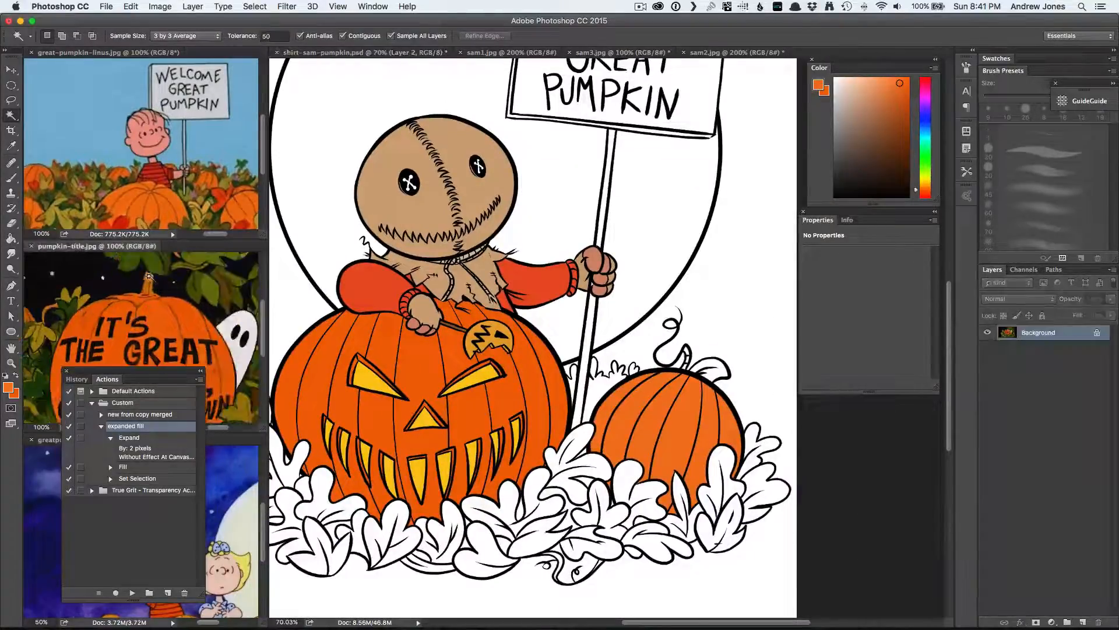
key("i")
left_click(150, 276)
key("b")
left_click(382, 54)
key("w")
left_click(712, 369)
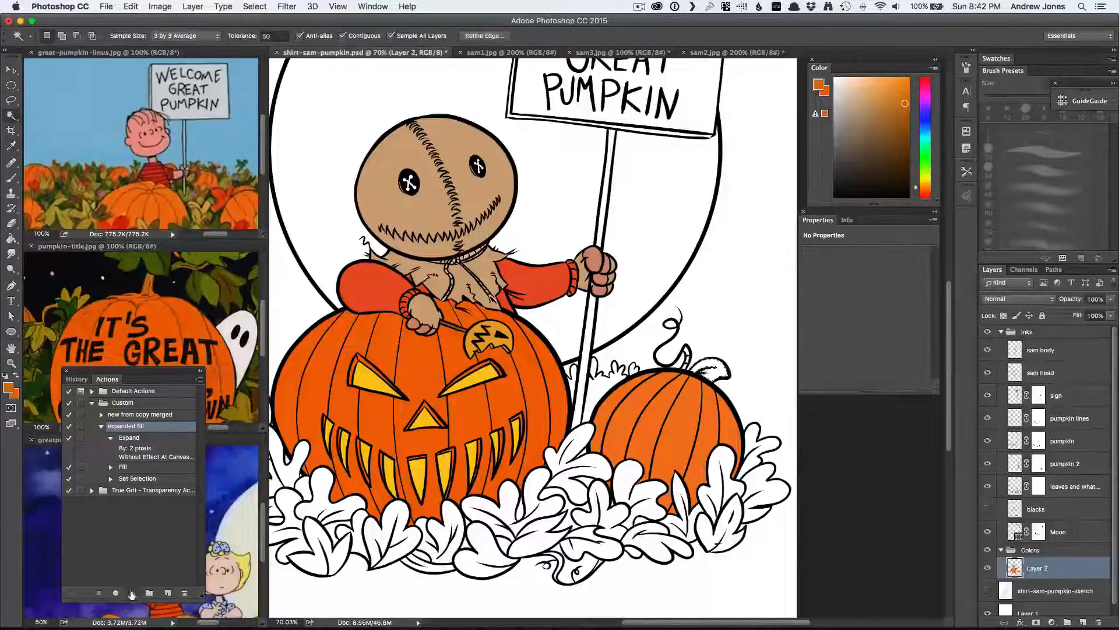
- Try the expanded fill action on the stem with the sampled color, and undo the fill
left_click(131, 593)
key("alt+super+z")
key("alt+super+z")
key("alt+super+z")
- Choose a darker brown foreground color for the stem
left_click(8, 387)
left_click(148, 383)
left_click(292, 327)
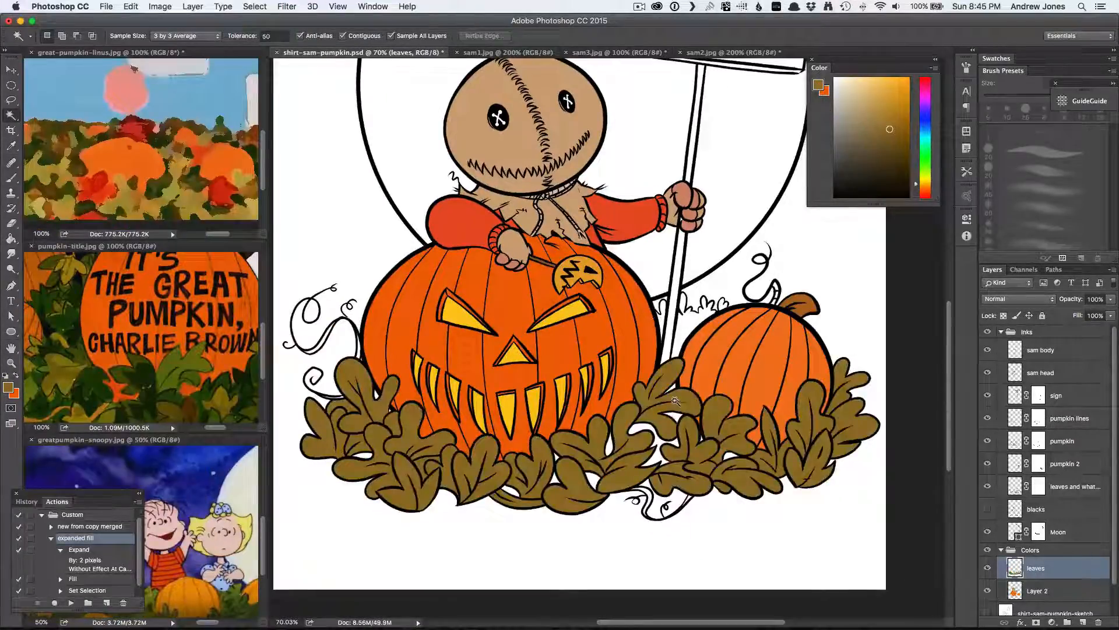
- Paint the curling vine beside the carved pumpkin with olive brown on the leaves layer
key("super+plus")
key("super+plus")
left_click_drag(366, 327, 777, 344)
left_click_drag(400, 308, 638, 292)
key("b")
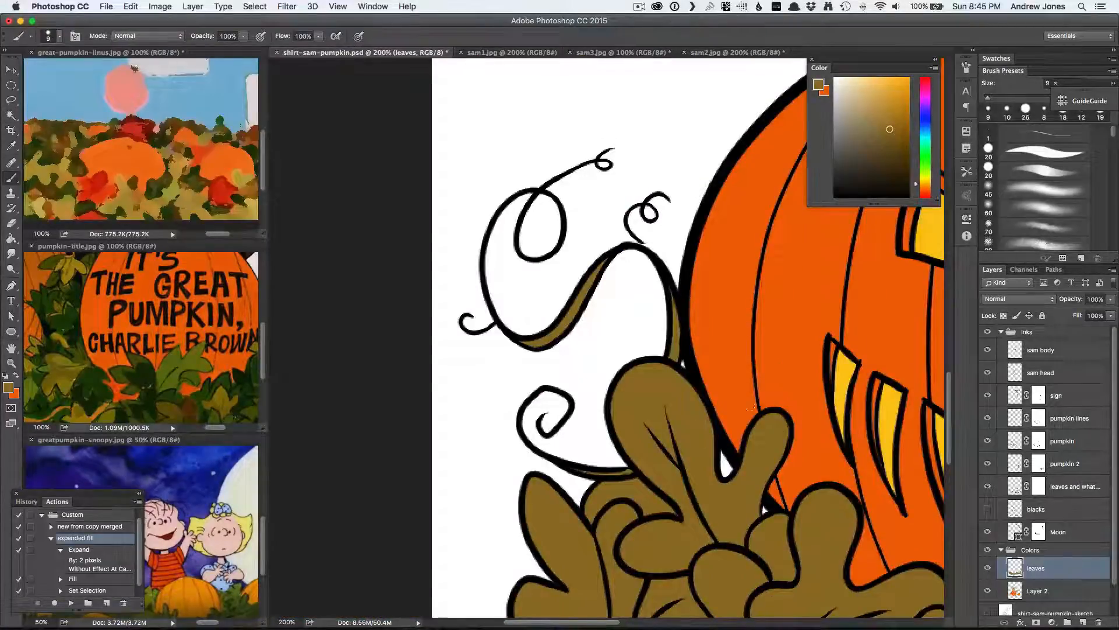
left_click_drag(874, 429, 603, 221)
left_click_drag(747, 462, 513, 373)
left_click_drag(677, 390, 611, 455)
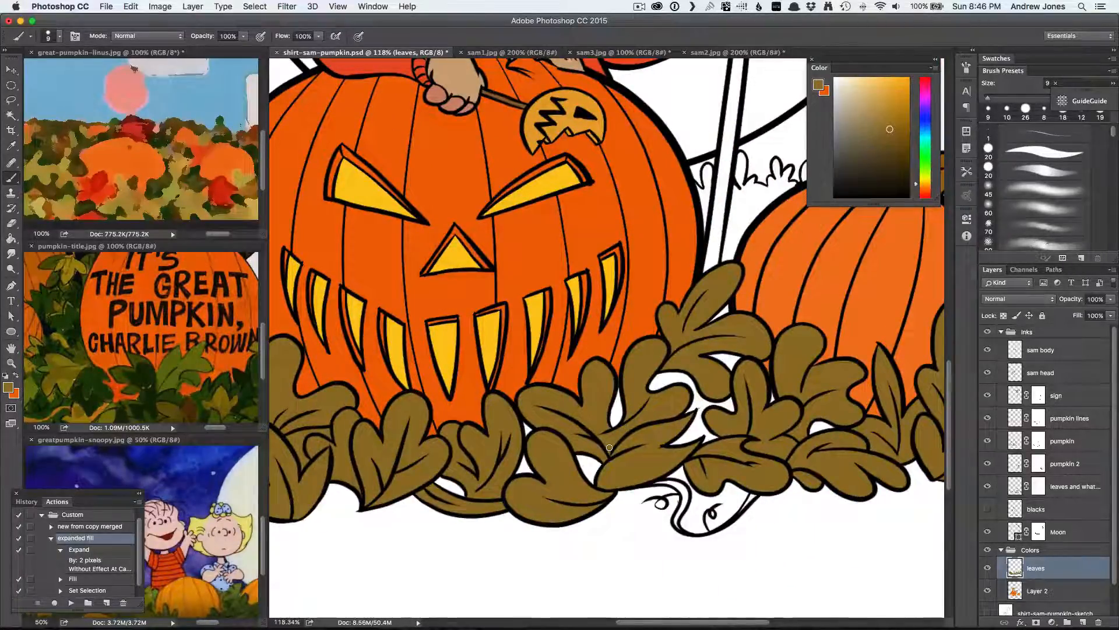
- Paint the vine beneath the leaves and the one above the smaller pumpkin with the same olive brown
scroll(749, 420, "down", 2)
scroll(750, 463, "up", 1)
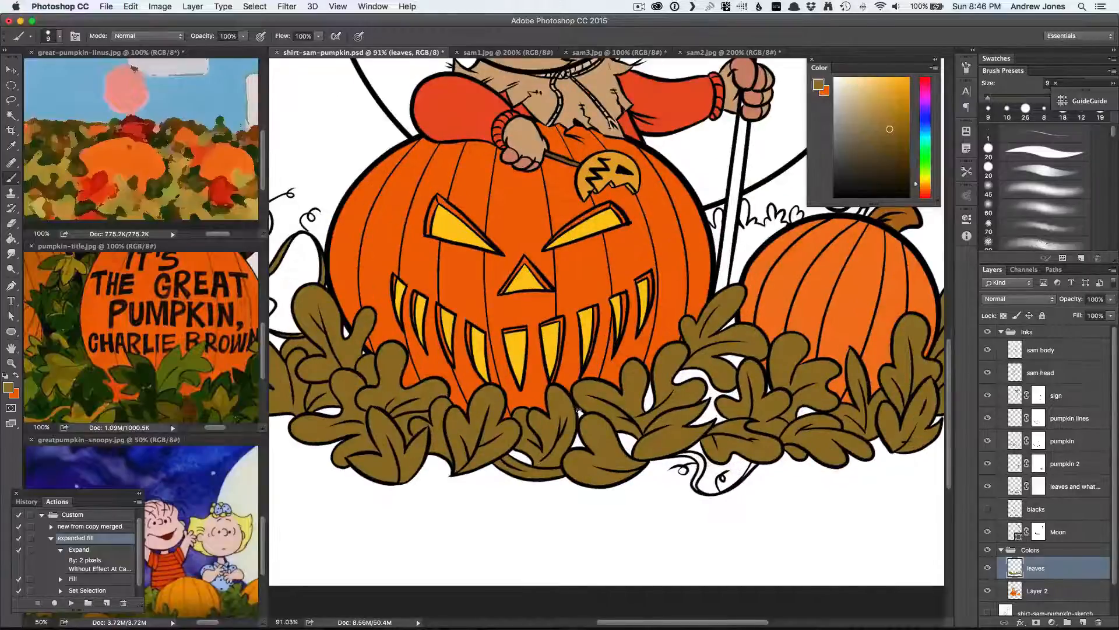
scroll(819, 439, "up", 2)
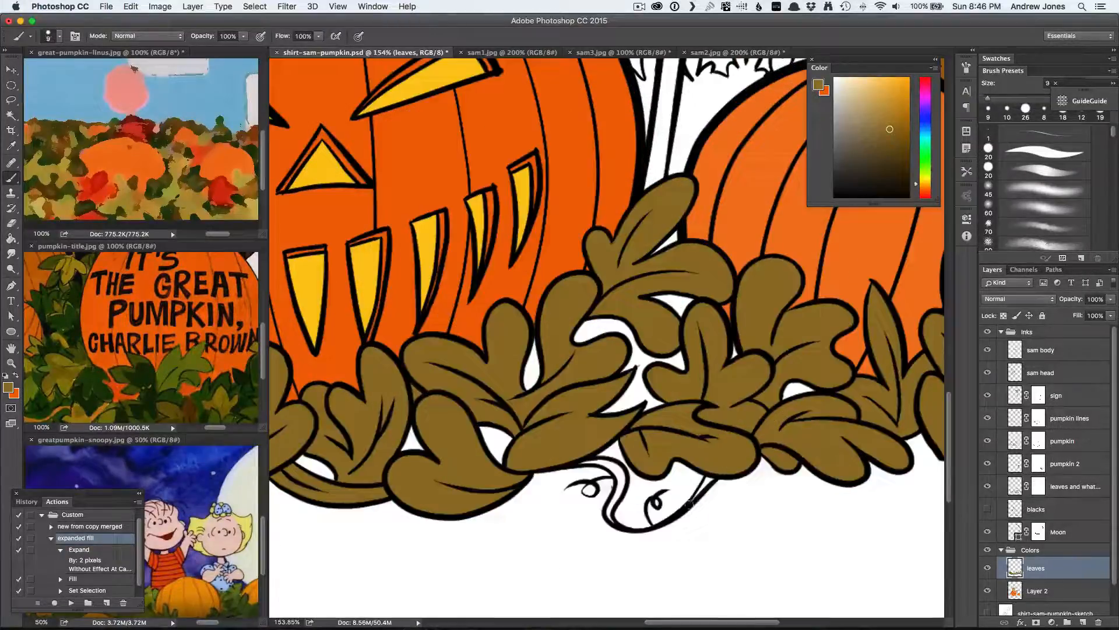
mouse_move(691, 373)
left_mouse_down()
mouse_move(614, 465)
mouse_move(446, 604)
left_mouse_up()
left_click_drag(642, 241, 652, 288)
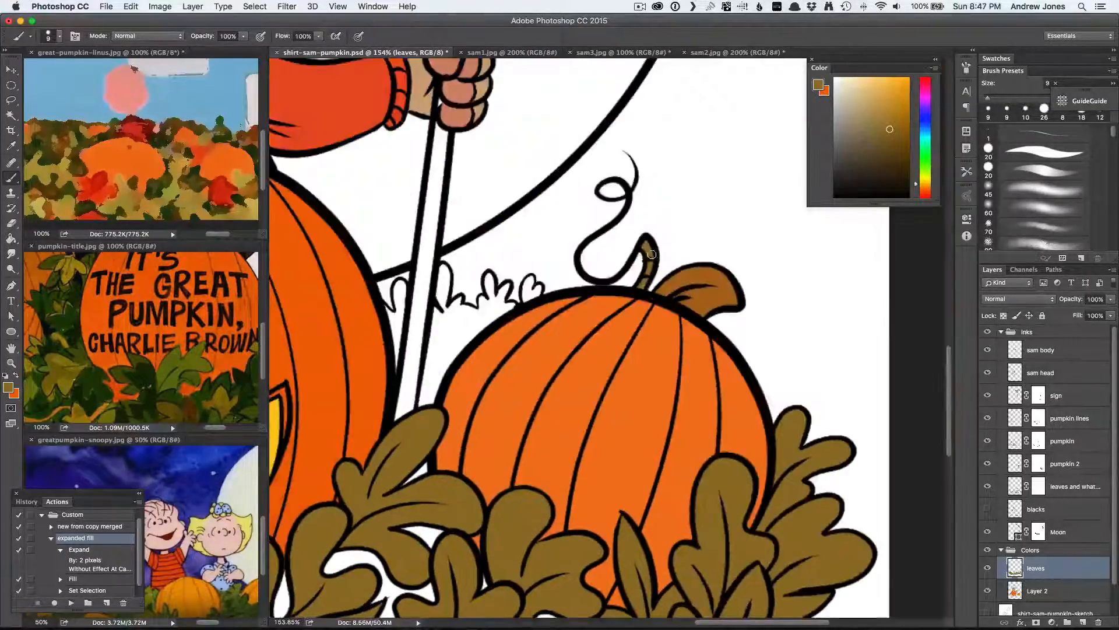
left_click_drag(522, 606, 687, 475)
- Set the foreground color to dark brown #5f4812 and paint the folded undersides of the leaves between the two pumpkins
scroll(687, 475, "down", 2)
left_click_drag(618, 482, 770, 508)
left_click(9, 387)
left_click(142, 431)
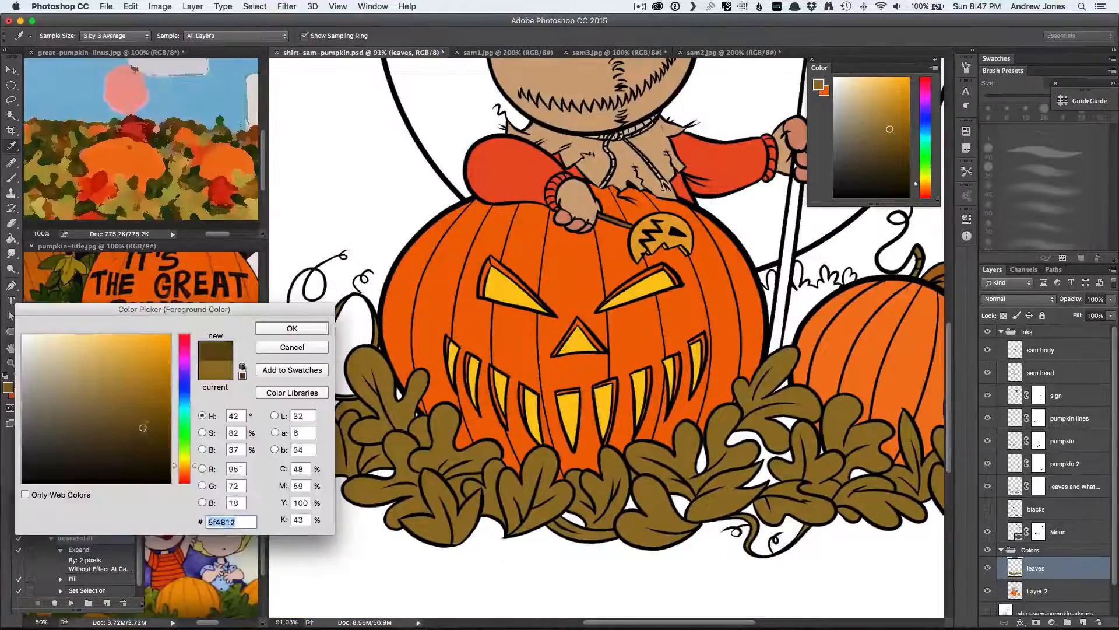
key("Return")
scroll(633, 520, "right", 2)
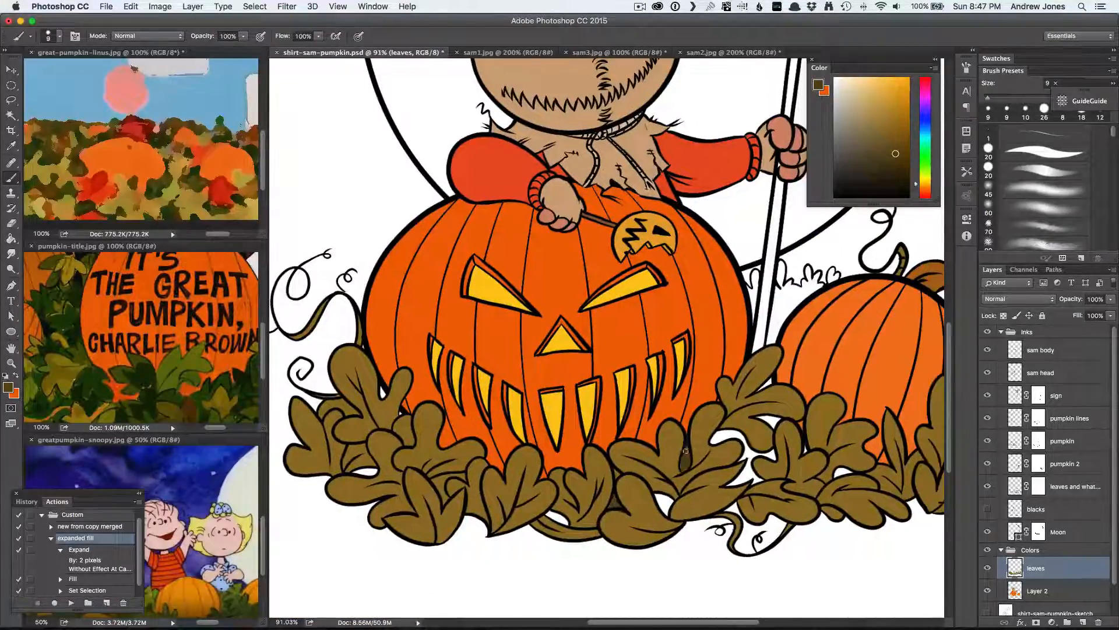
scroll(686, 450, "up", 2)
mouse_move(685, 450)
left_mouse_down()
mouse_move(605, 312)
mouse_move(527, 363)
left_mouse_up()
left_click_drag(793, 394, 771, 405)
left_click_drag(804, 482, 607, 500)
mouse_move(431, 285)
left_mouse_down()
mouse_move(628, 420)
mouse_move(656, 402)
left_mouse_up()
left_click_drag(654, 407, 703, 351)
left_click_drag(715, 418, 683, 408)
left_click_drag(781, 457, 813, 406)
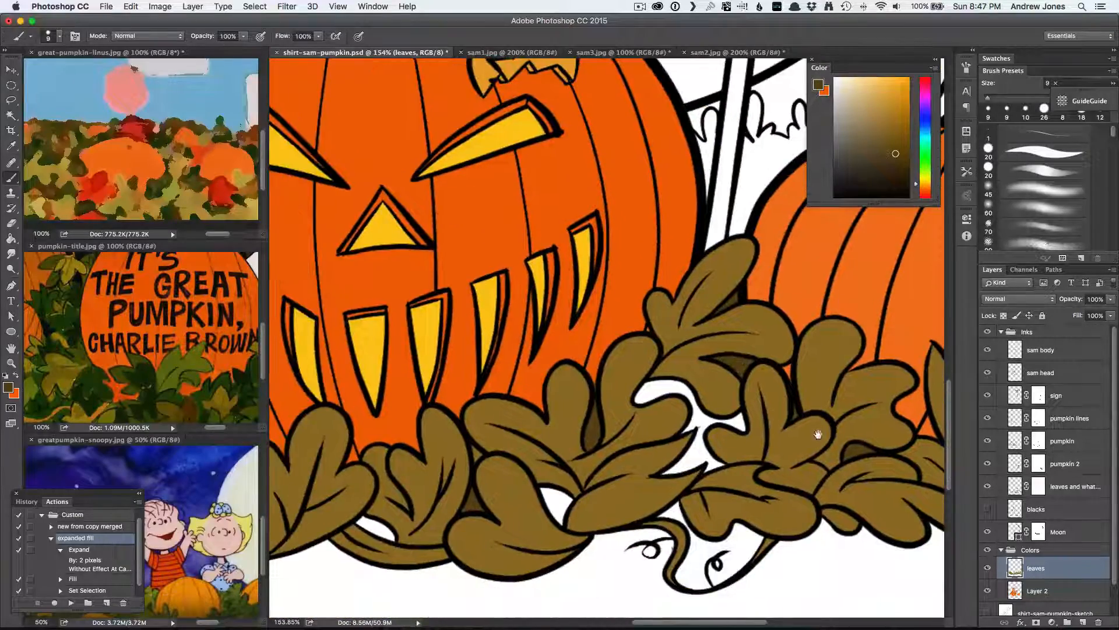
- Fill the white gaps among the leaves between the two pumpkins with the dark brown
scroll(818, 434, "down", 1)
left_click_drag(280, 351, 350, 374)
scroll(318, 373, "up", 2)
scroll(373, 365, "down", 3)
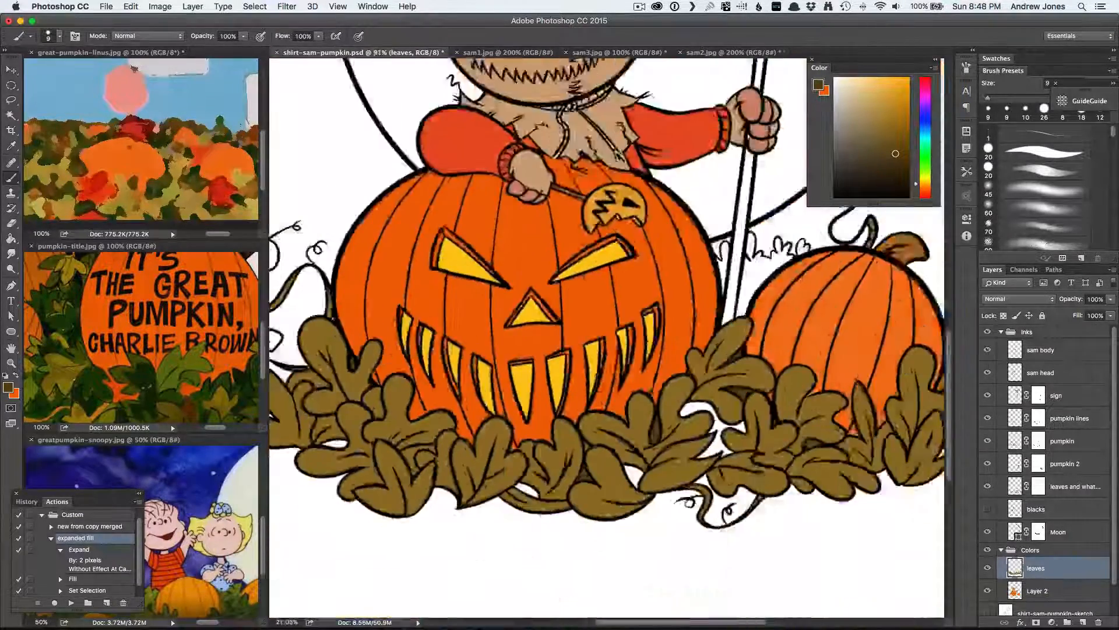
scroll(707, 443, "up", 3)
key("w")
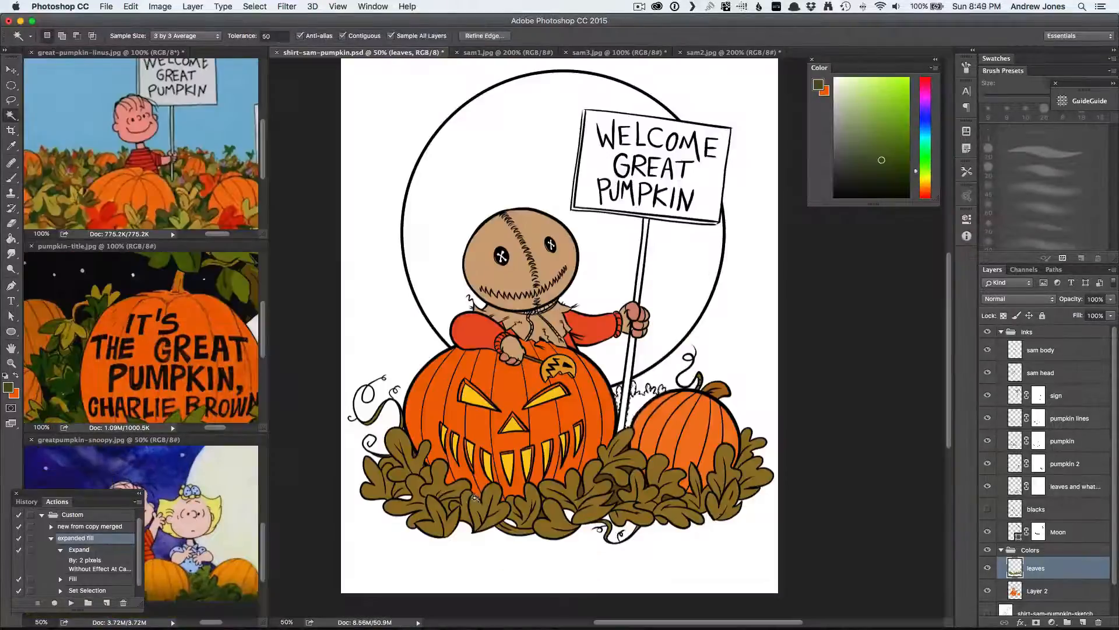
- Set the foreground color to light tan #ae9559 and fill the distant foliage behind the sign's pole
key("i")
left_click(8, 388)
left_click(640, 404)
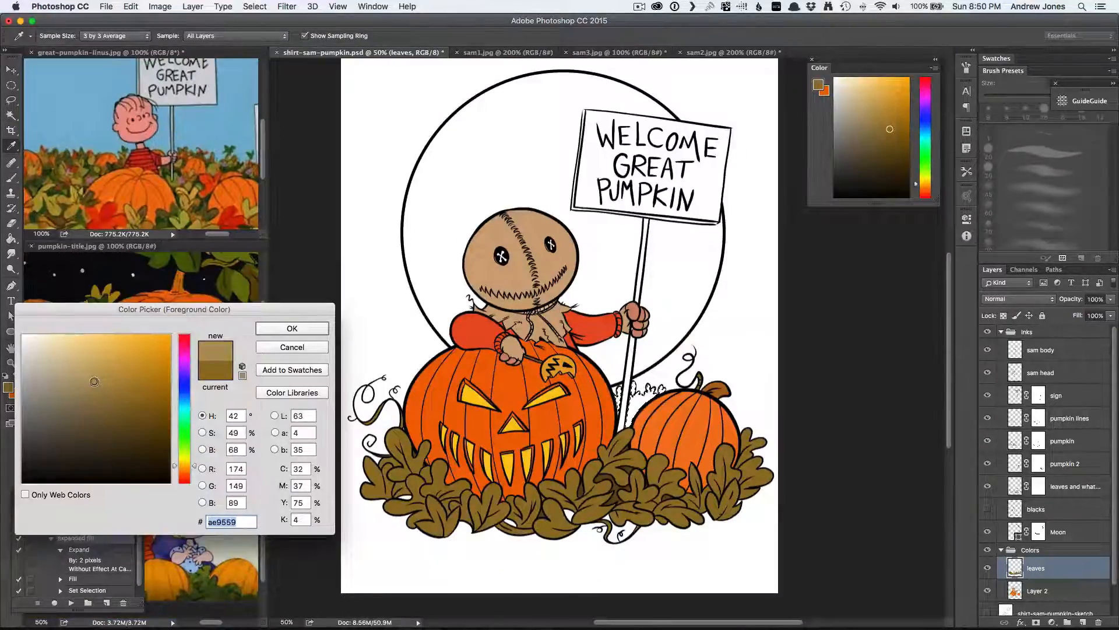
key("Return")
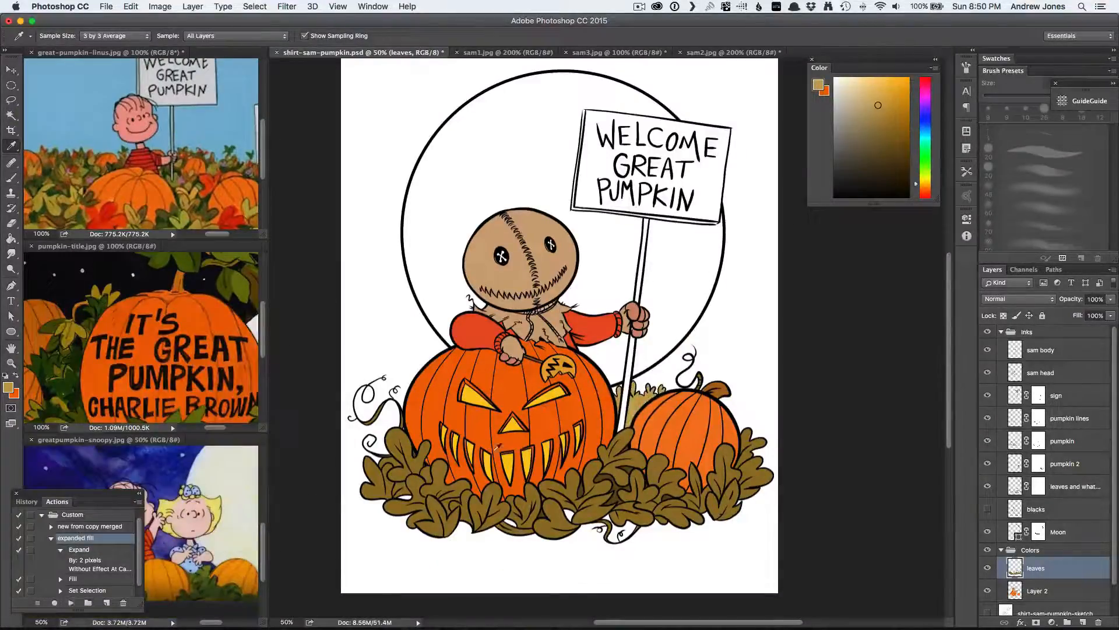
- Show the blacks layer and save the document
left_click_drag(559, 258, 527, 276)
left_click(987, 508)
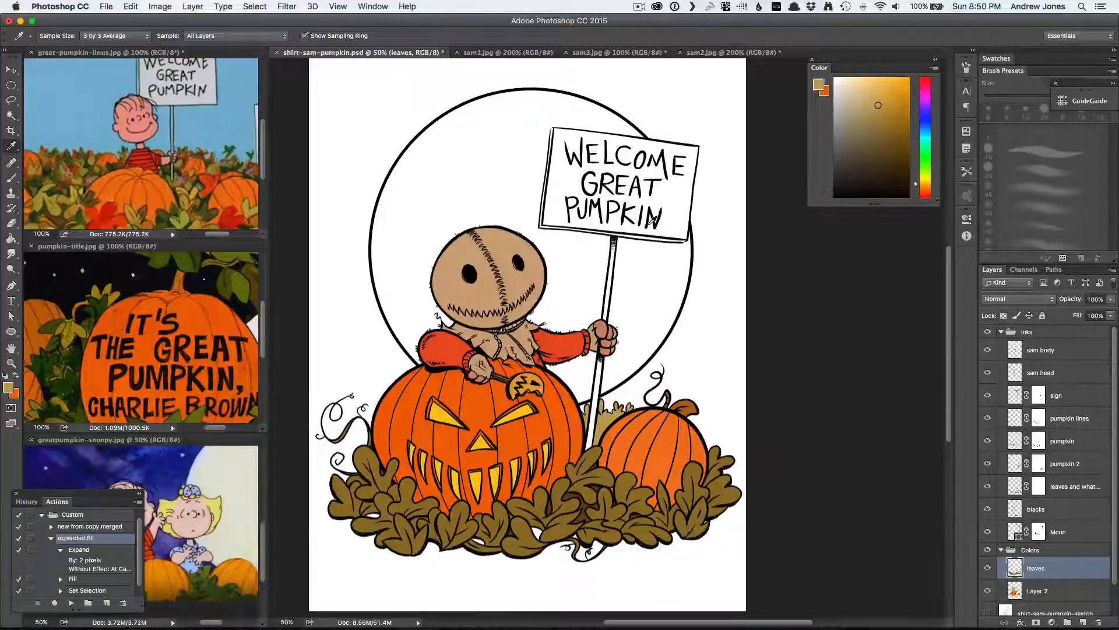
key("super+s")
- Clear the black covering the button stitches in both of Sam's eyes on the blacks layer
key("super+plus")
key("super+plus")
left_click(1036, 509)
left_click_drag(536, 395, 644, 459)
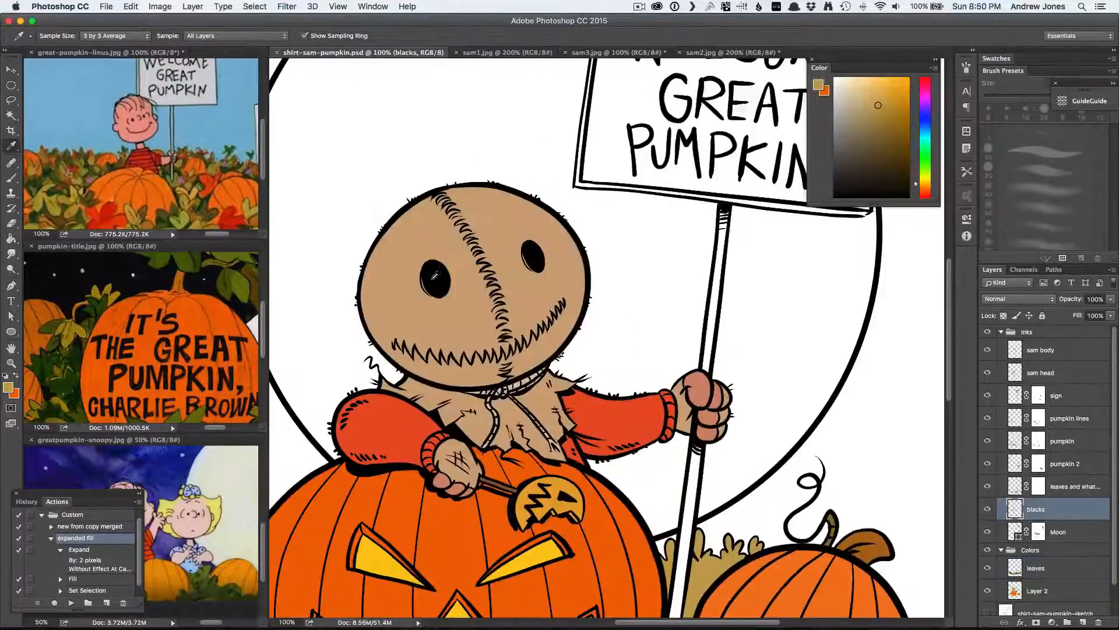
key("b")
left_click_drag(437, 275, 431, 269)
key("super+z")
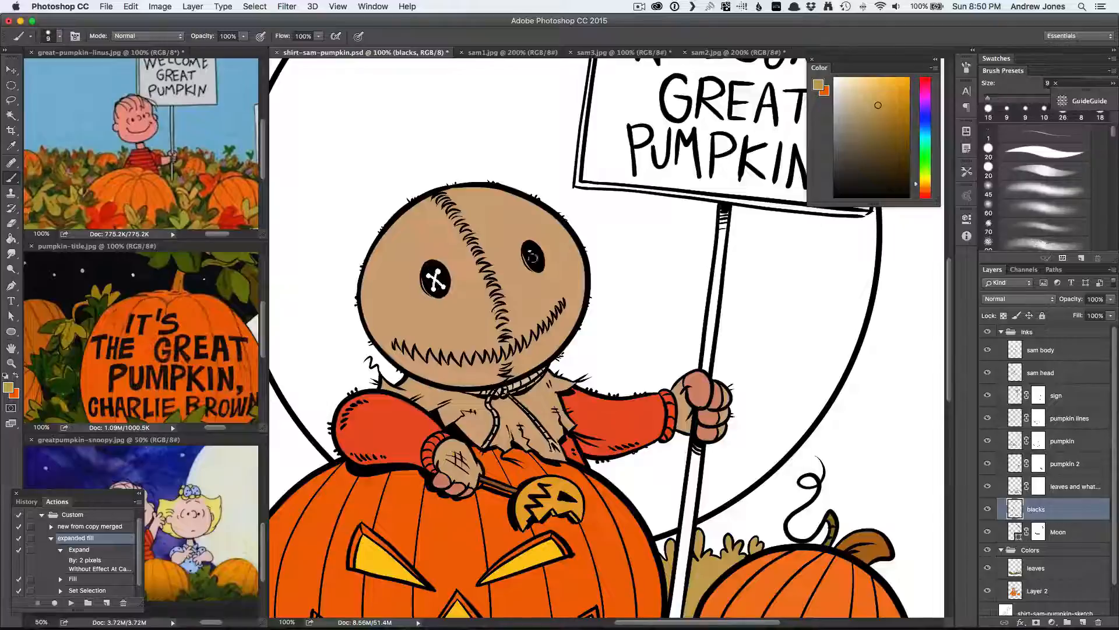
key("super+minus")
key("super+minus")
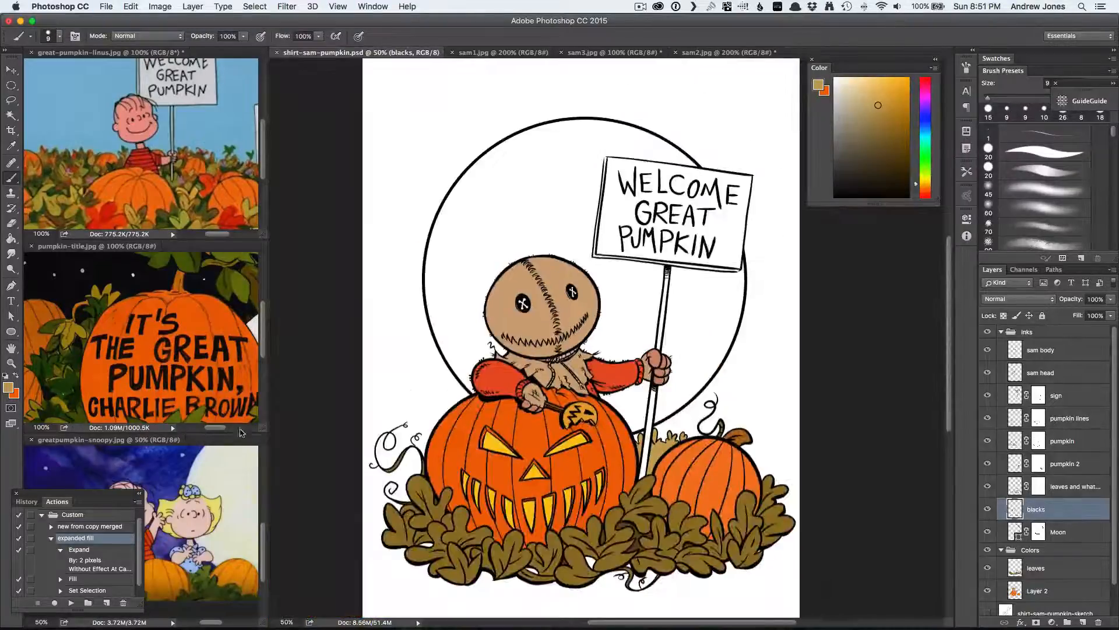
- Enlarge the view of greatpumpkin-snoopy.jpg, fit more of the picture in it, and sample dark blue from its night sky
left_click_drag(236, 433, 237, 368)
left_click(186, 443)
left_click_drag(85, 494, 88, 542)
key("super+minus")
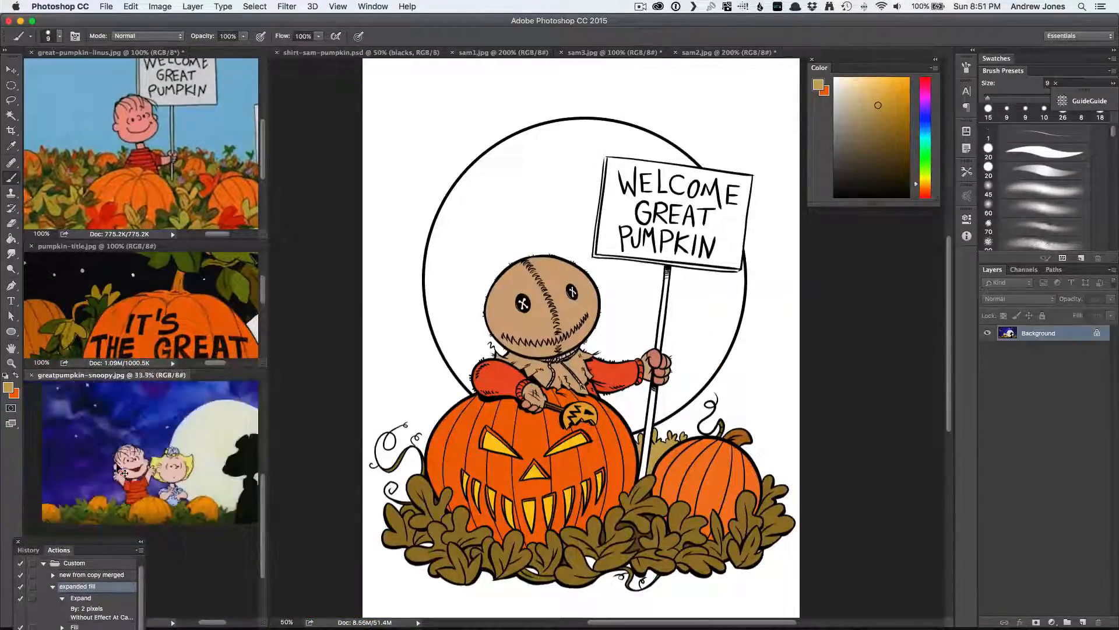
key("i")
left_click_drag(142, 426, 154, 434)
key("super+minus")
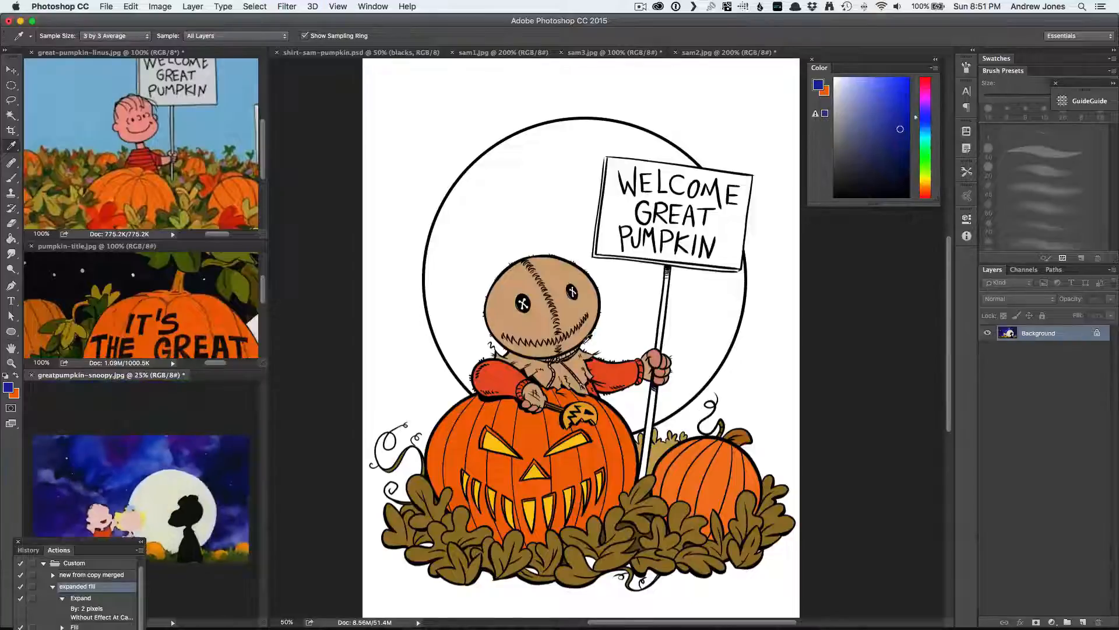
- Draw a rectangle of about 1069 by 1368 px behind Sam on a new layer at the bottom of the Colors group
left_click(586, 339)
key("m")
scroll(1029, 567, "down", 3)
left_click(1029, 576)
left_click(1082, 622)
key("super+minus")
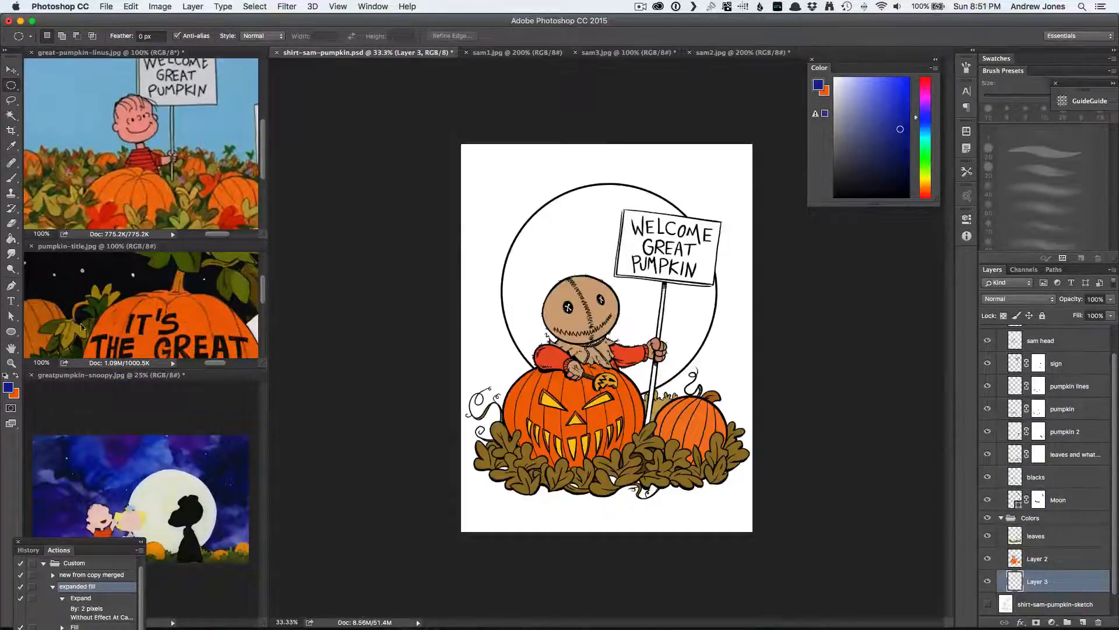
key("u")
mouse_move(497, 198)
left_mouse_down()
mouse_move(676, 462)
mouse_move(704, 463)
left_mouse_up()
- Give the background rectangle a solid dark blue fill and no stroke
left_click(146, 36)
left_click(96, 59)
left_click(106, 36)
left_click(78, 59)
left_click(109, 36)
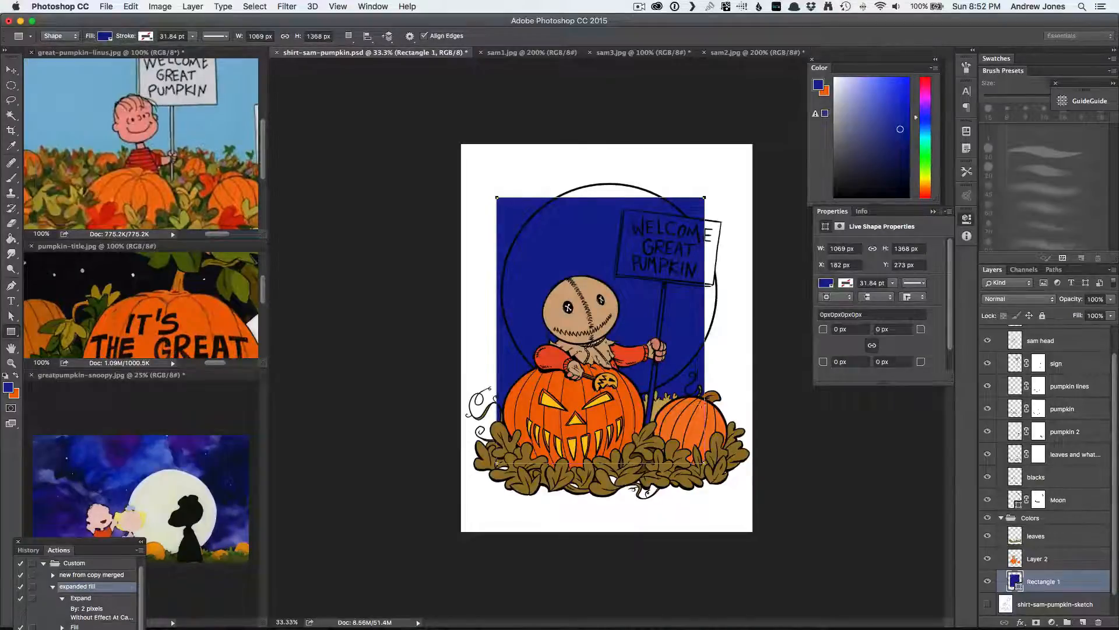
- Try filling the Moon shape with white and undo the fill
left_click(1058, 500)
left_click(106, 37)
left_click(91, 109)
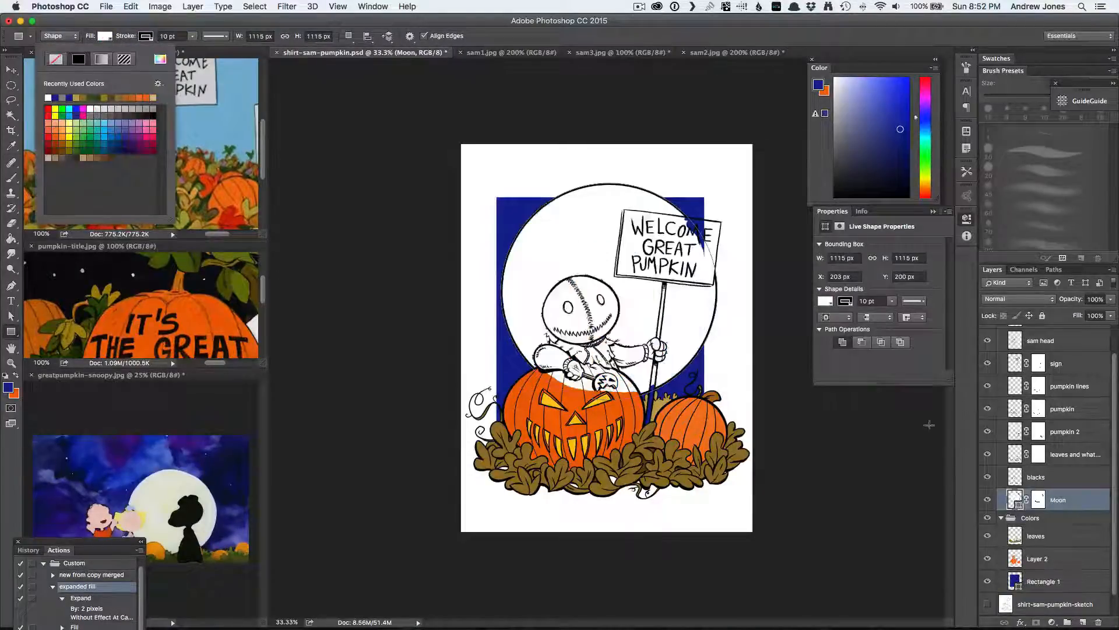
left_click(1066, 504)
key("super+z")
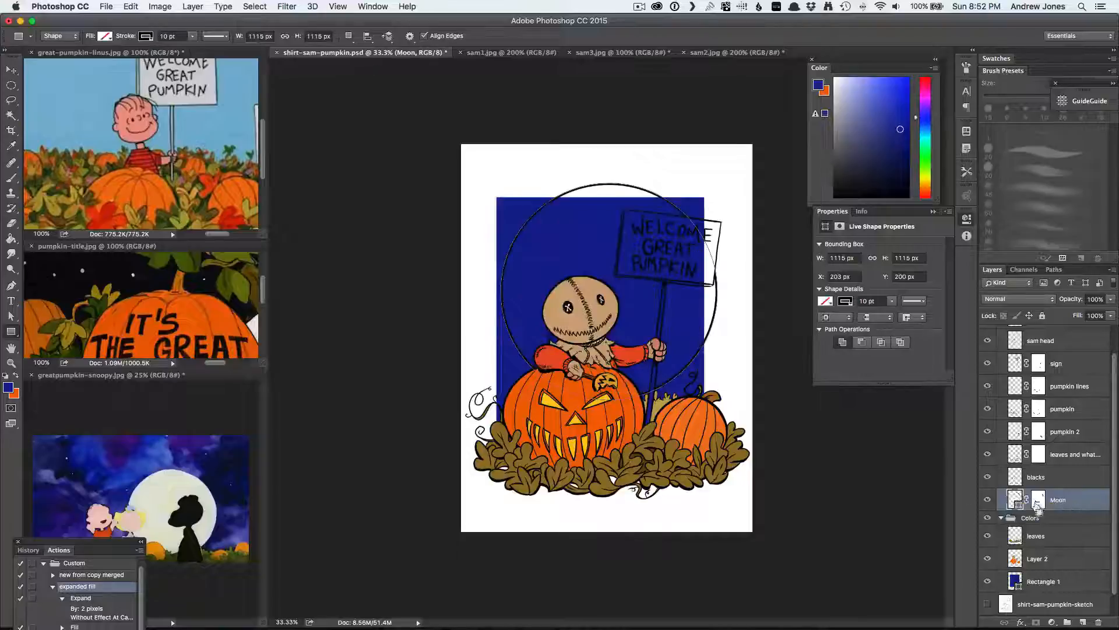
- Mask the blue rectangle with the inverted Moon selection so the blue is hidden inside the moon circle
left_click(1044, 581)
left_click(255, 7)
left_click(265, 53)
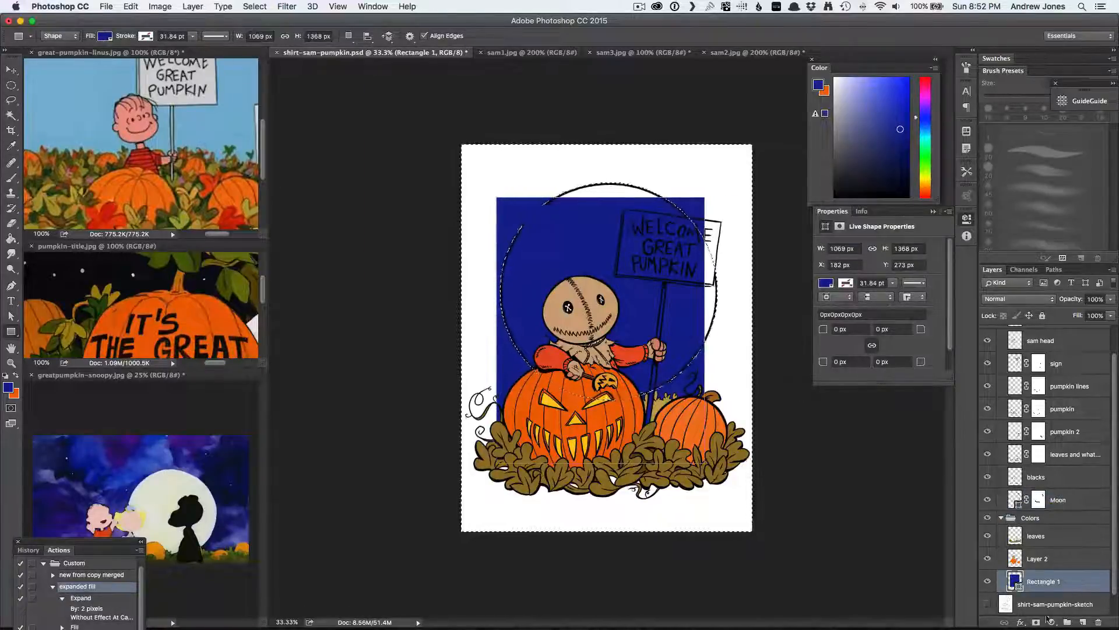
left_click(1036, 622)
- Outline the blue corner overlapping the sign and hide it on the rectangle's layer mask
left_click(1054, 537)
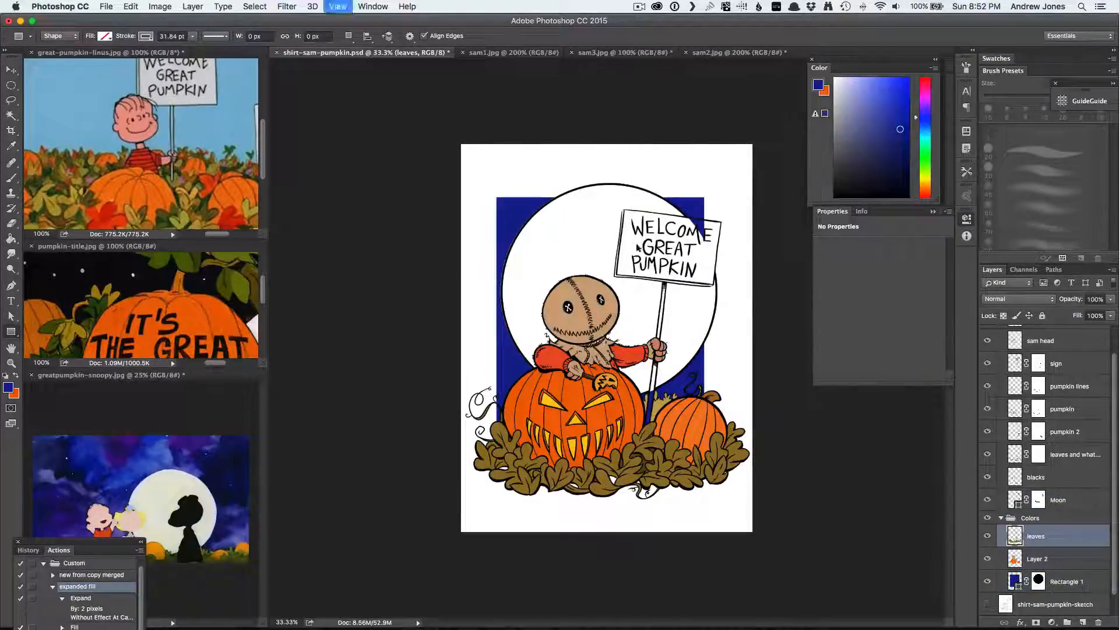
key("super+equal")
key("l")
key("super+equal")
key("super+equal")
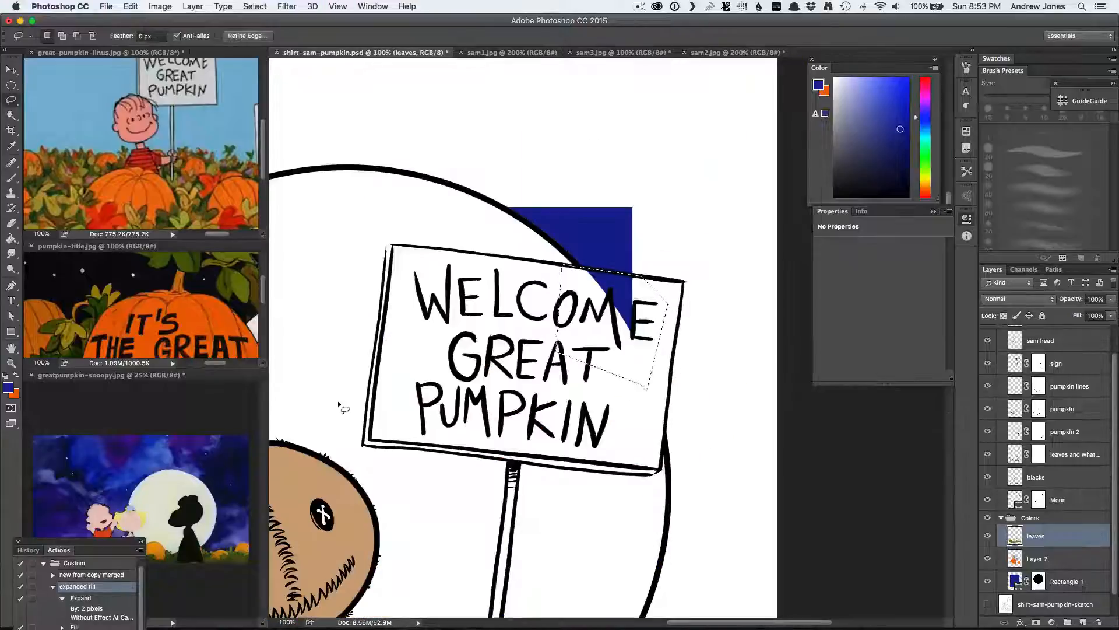
left_click(1039, 580)
key("super+BackSpace")
key("super+d")
key("super+minus")
key("super+minus")
- Load the rectangle's layer mask as a selection, expand it, and clear the selection
left_click(1038, 580, "super")
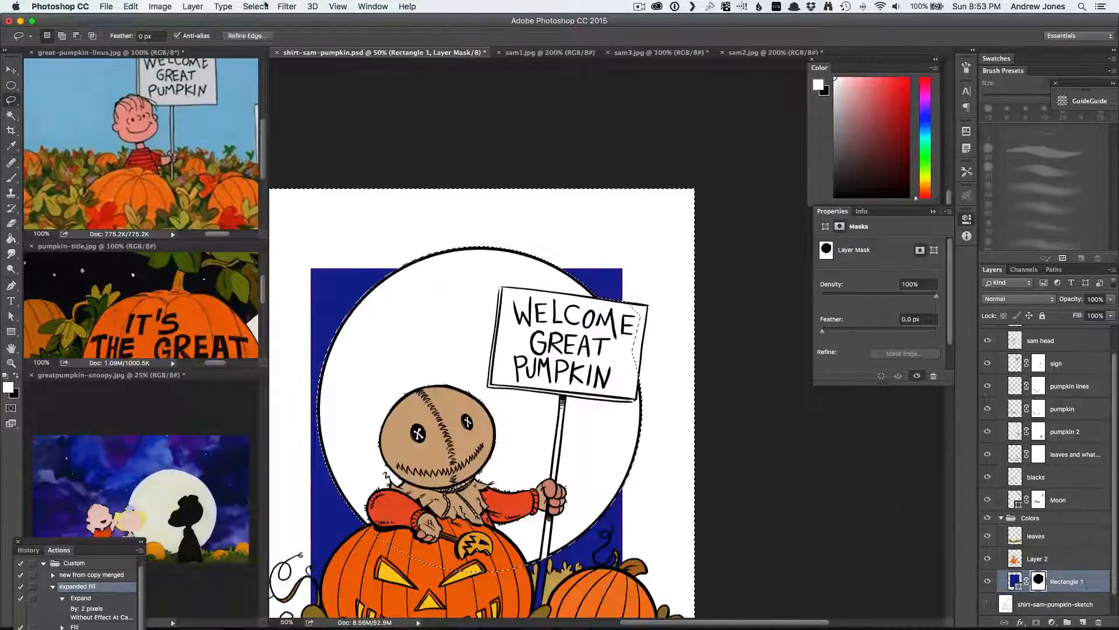
left_click(266, 5)
left_click(397, 185)
key("Return")
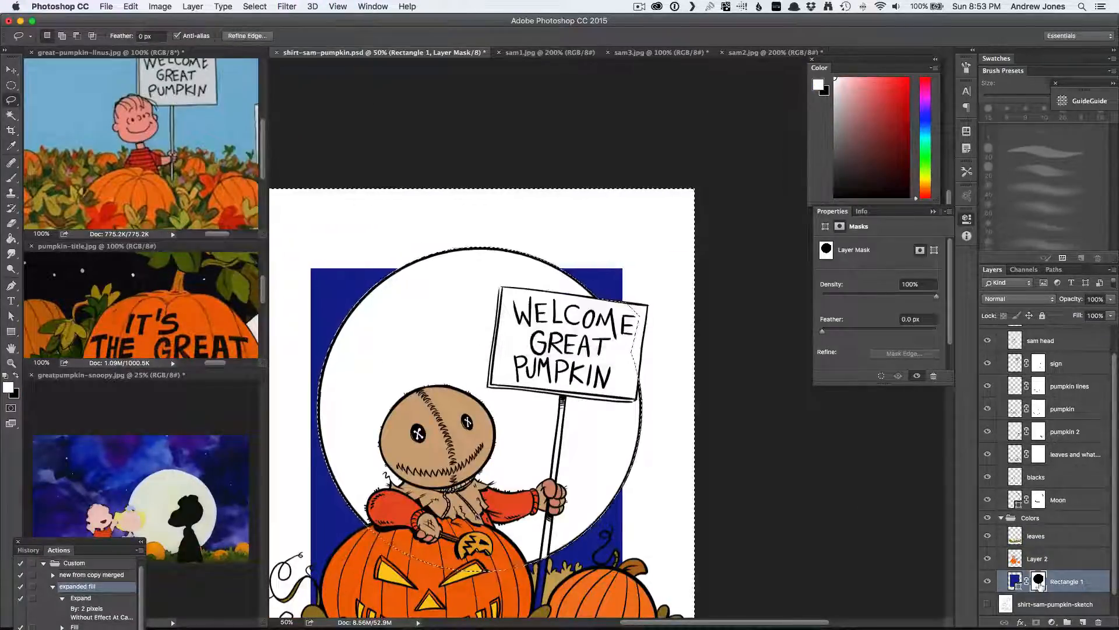
key("super+d")
key("super+minus")
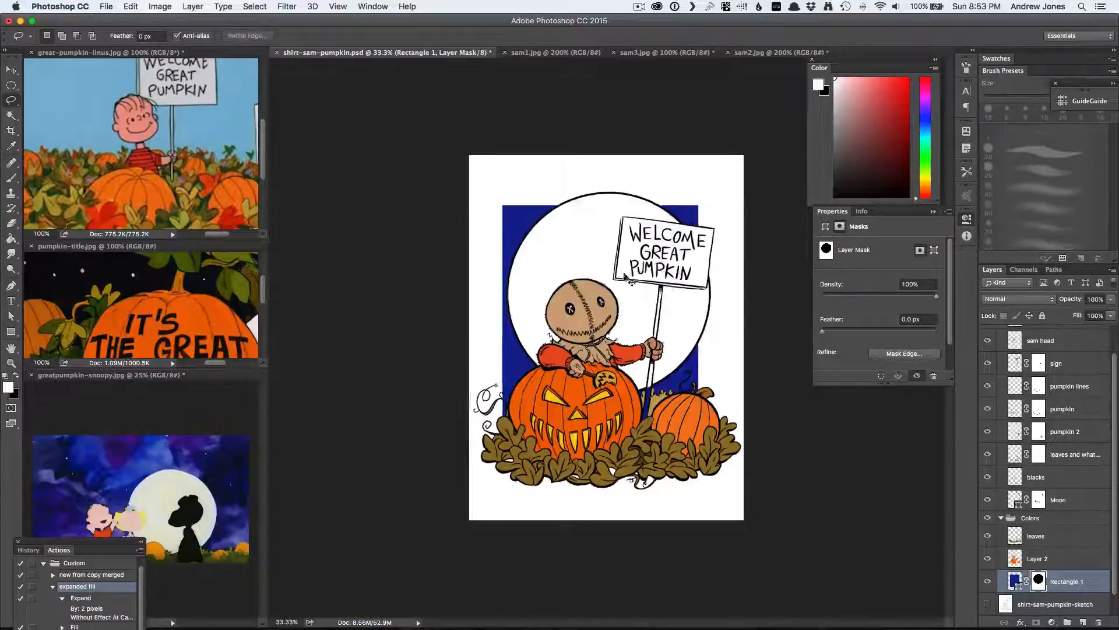
- Outline the welcome sign's board and fill it with light gray on the sign color layer
key("super+plus")
key("super+plus")
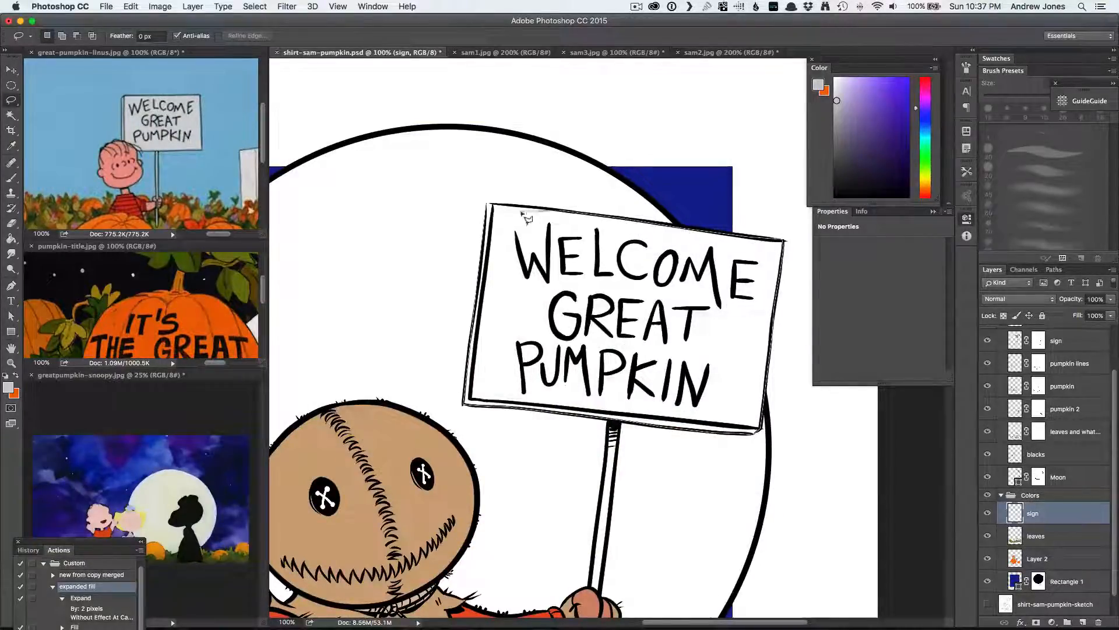
left_click(495, 209, "alt")
key("shift+F5")
left_click(375, 123)
left_click(375, 26)
key("Return")
key("super+minus")
key("super+minus")
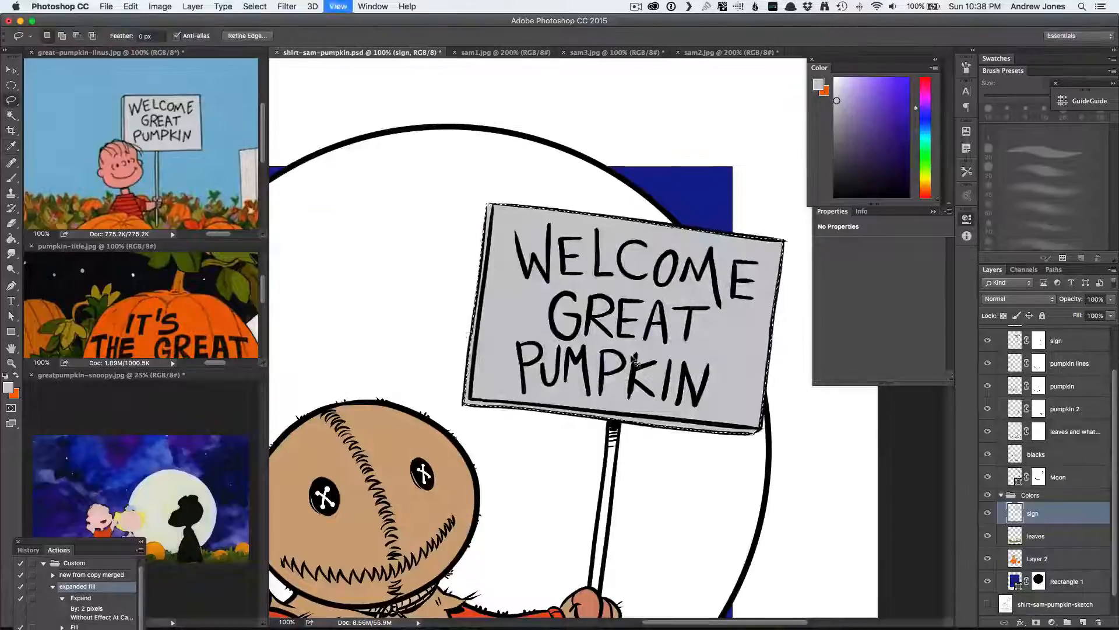
- Choose a lighter lavender gray, refill the sign's board with it, and deselect
left_click(9, 387)
left_click(26, 349)
left_click(293, 327)
key("alt+BackSpace")
key("ctrl+Up")
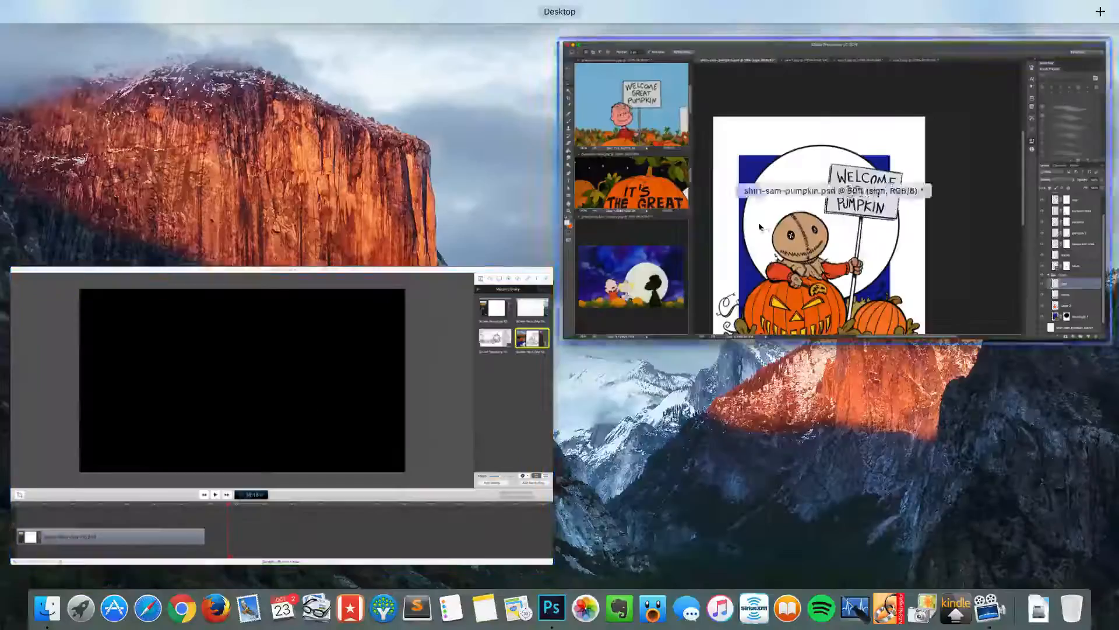
left_click(589, 329)
key("super+d")
- Fill the sign's pole above and below Sam's hand with the same lavender gray and save the document
key("super+plus")
key("super+plus")
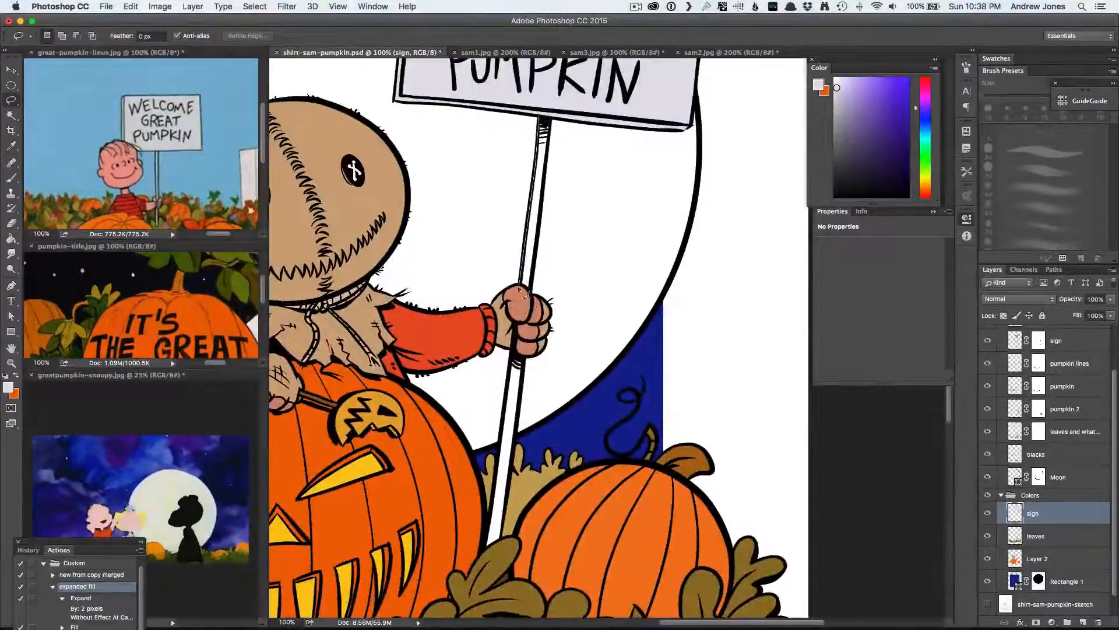
left_click(553, 121, "alt")
key("alt+BackSpace")
key("super+d")
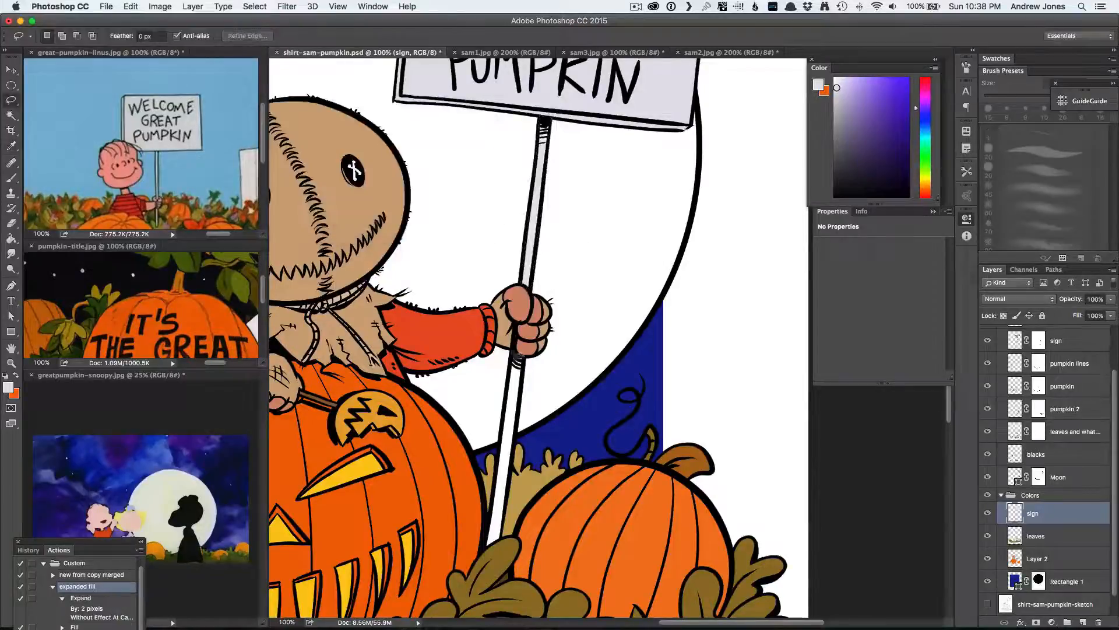
left_click(526, 365, "alt")
key("alt+BackSpace")
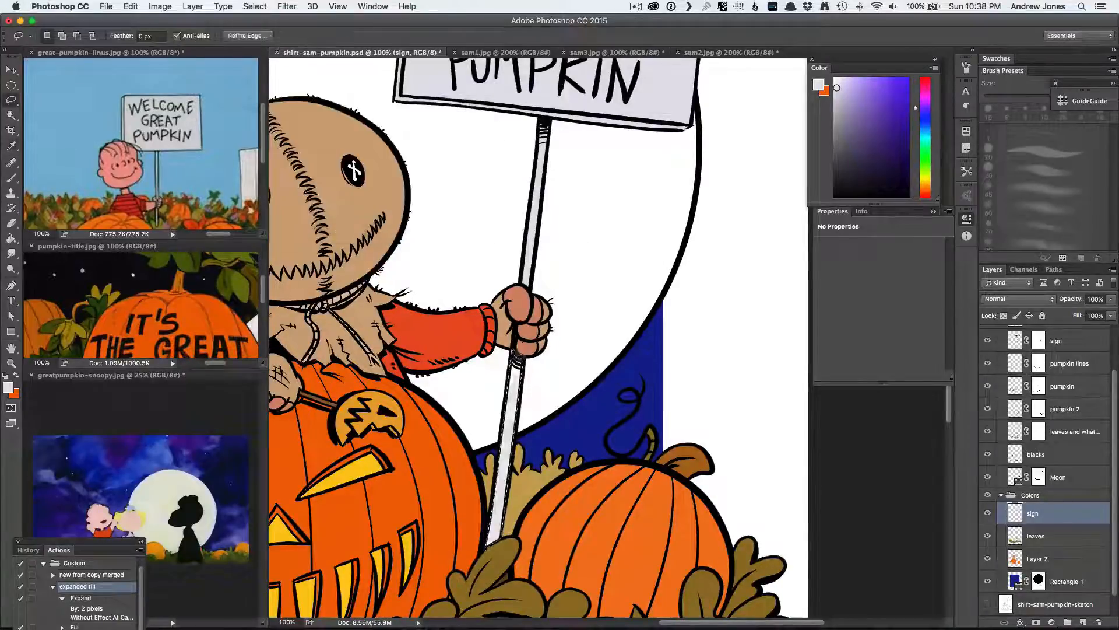
key("super+d")
key("super+minus")
key("super+minus")
key("super+s")
- Set the background rectangle's fill to the lighter blue #4b57b6
mouse_move(527, 380)
left_mouse_down()
mouse_move(557, 419)
mouse_move(557, 393)
left_mouse_up()
double_click(1015, 581)
left_click_drag(184, 310, 500, 312)
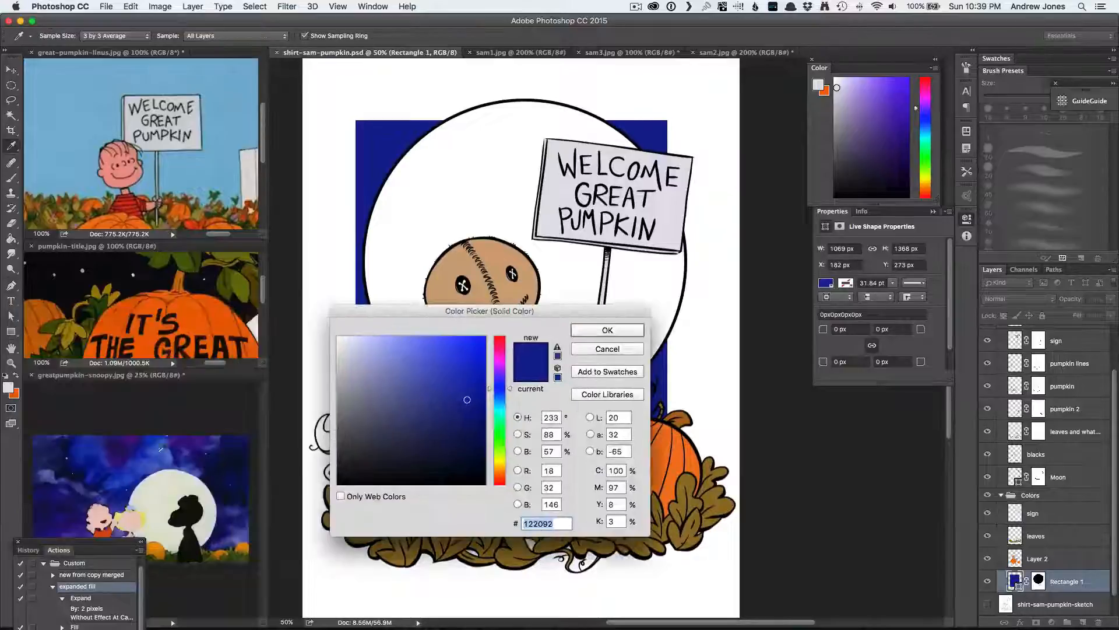
left_click(447, 395)
left_click(583, 330)
double_click(1014, 580)
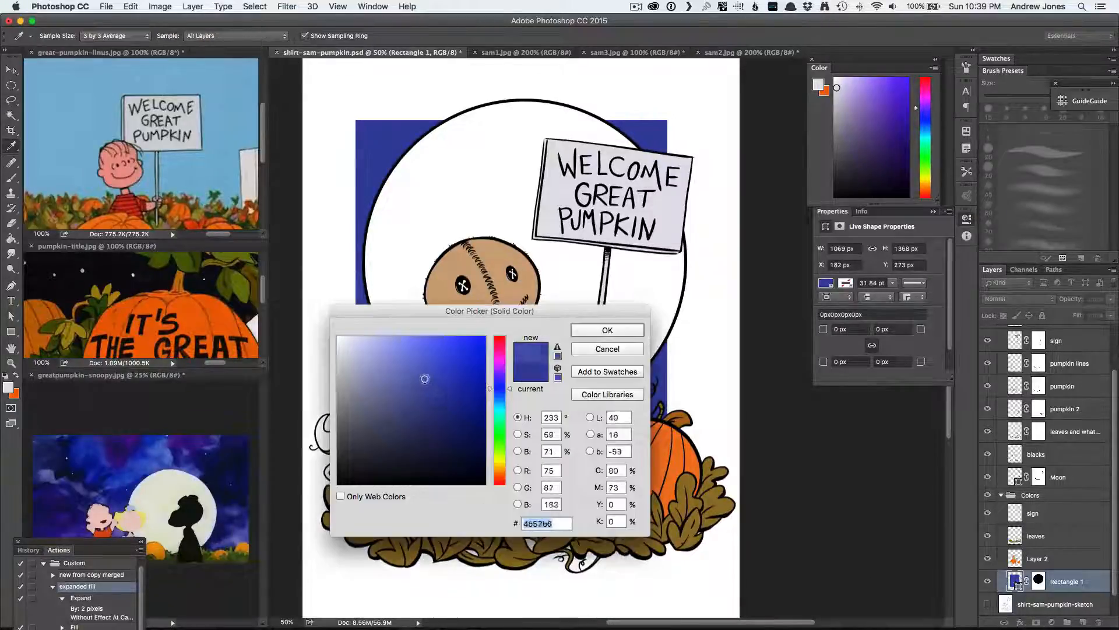
left_click(582, 331)
key("super+t")
left_click_drag(356, 322, 348, 322)
left_click_drag(508, 120, 509, 127)
key("Escape")
- Widen the background rectangle slightly on both sides to about 1098 px
key("super+t")
left_click_drag(356, 319, 351, 320)
left_click_drag(667, 321, 670, 320)
key("Return")
- Sample yellow from the leaves beside the pumpkin in pumpkin-title.jpg and lighten the foreground color to pale yellow
left_click(1039, 559)
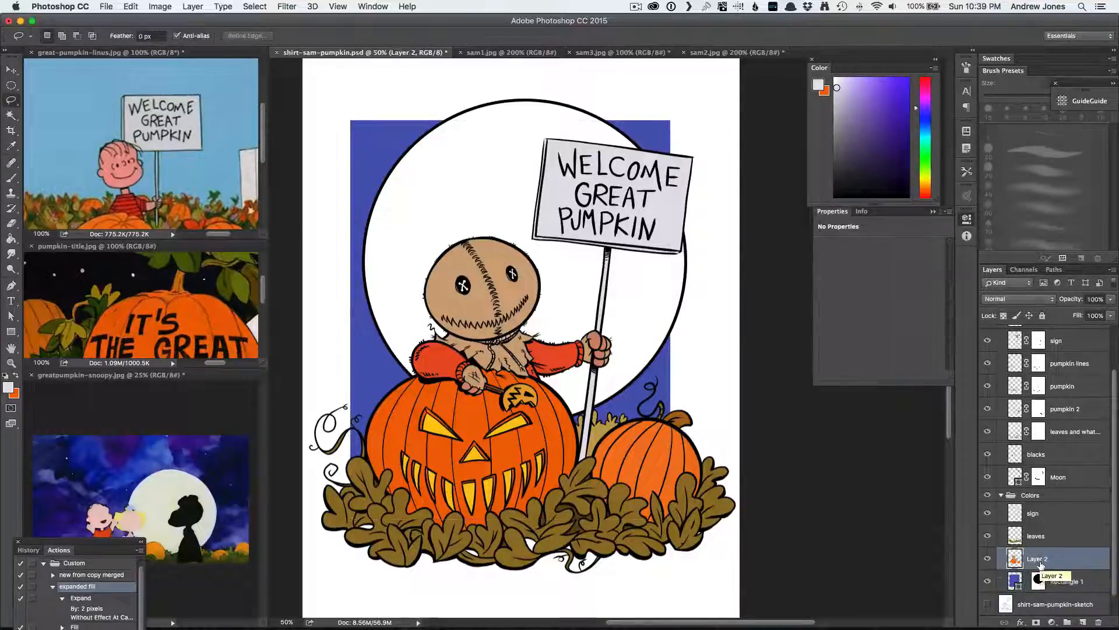
left_click(117, 309)
scroll(117, 309, "up", 2)
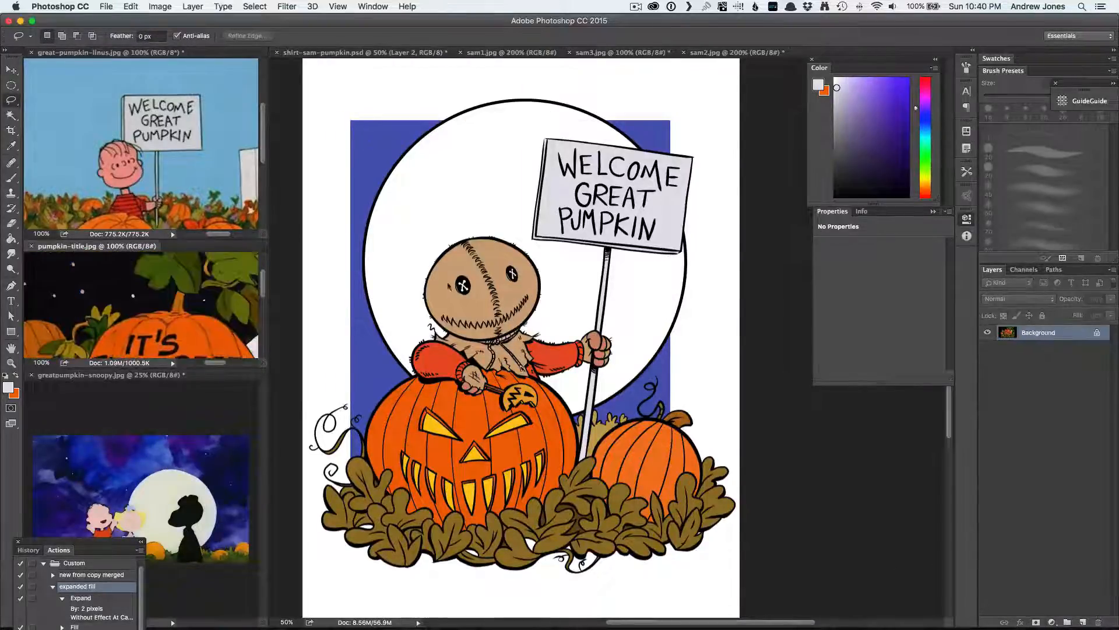
key("i")
left_click(108, 315)
left_click(9, 388)
left_click(386, 334)
left_click(607, 330)
left_click(635, 338)
left_click(109, 315)
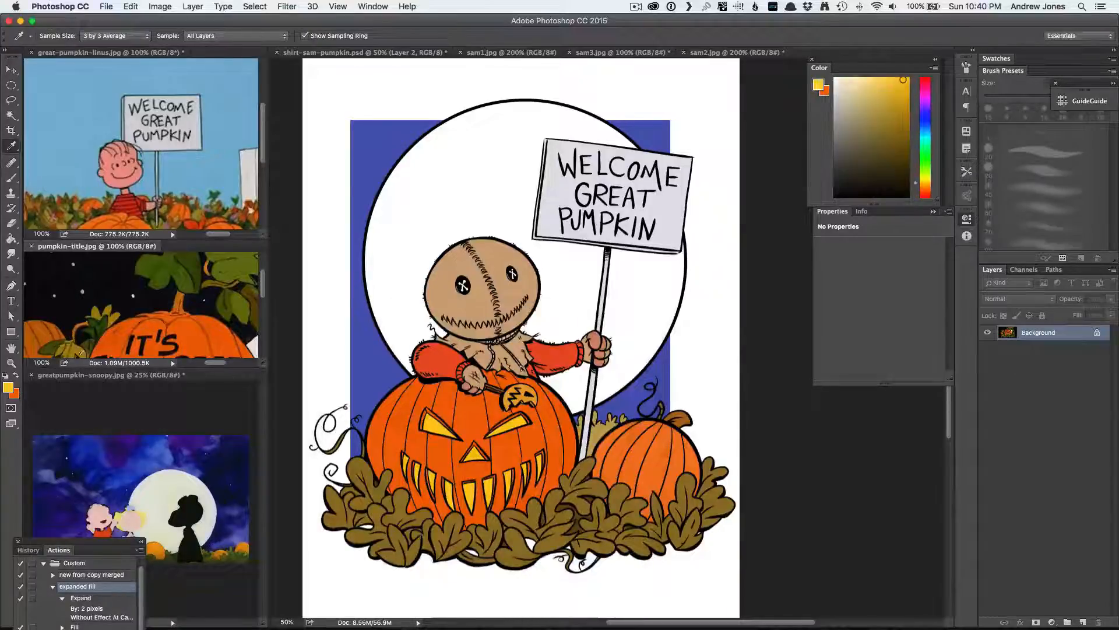
left_click(9, 388)
left_click(391, 336)
left_click(589, 330)
- Add a new layer named "moon" directly above the Rectangle 1 layer in shirt-sam-pumpkin.psd
key("g")
left_click(572, 328)
scroll(1051, 570, "down", 1)
left_click(1067, 561)
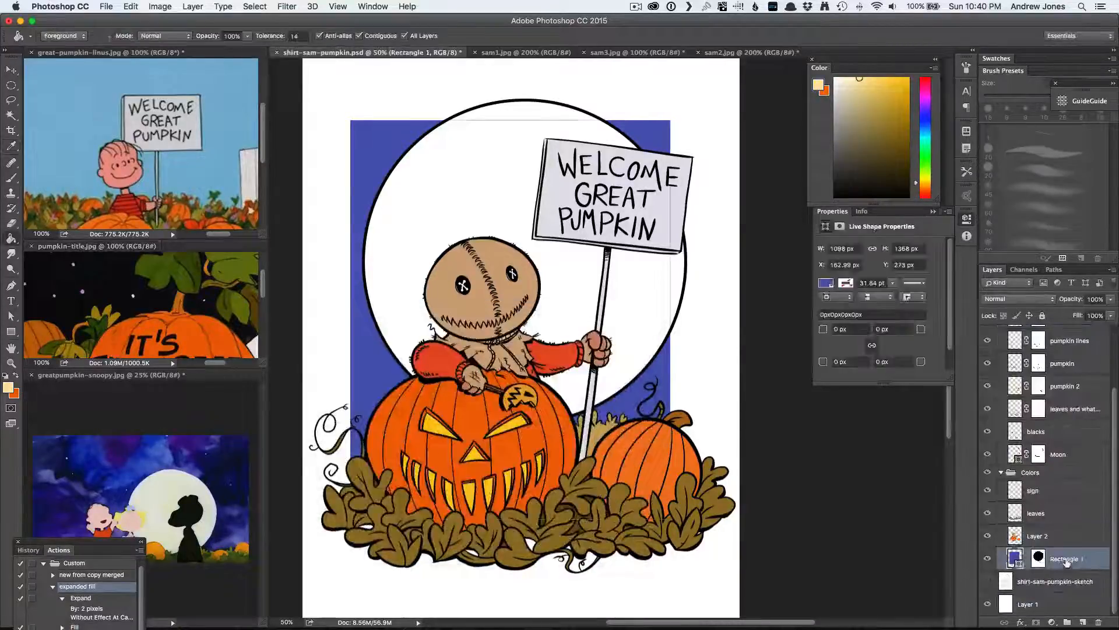
key("alt+shift+super+n")
double_click(1042, 559)
type("moon")
key("Return")
- Select the moon's white area and fill it with pale yellow using the expanded fill action
key("w")
left_click(578, 298)
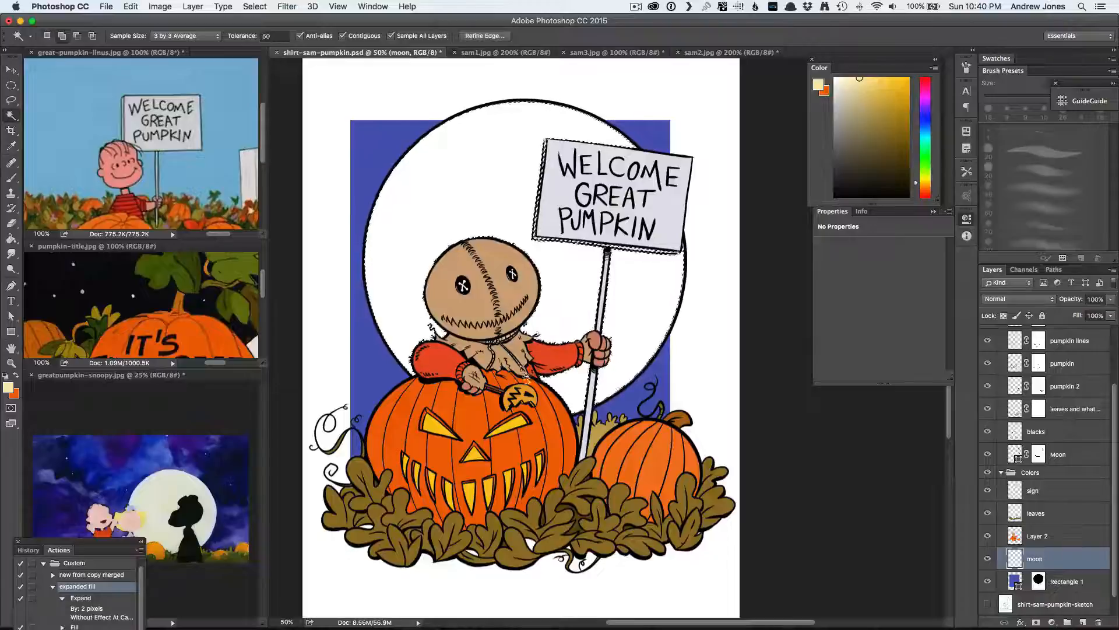
left_click_drag(79, 542, 80, 499)
left_click(71, 608)
left_click(8, 387)
key("Escape")
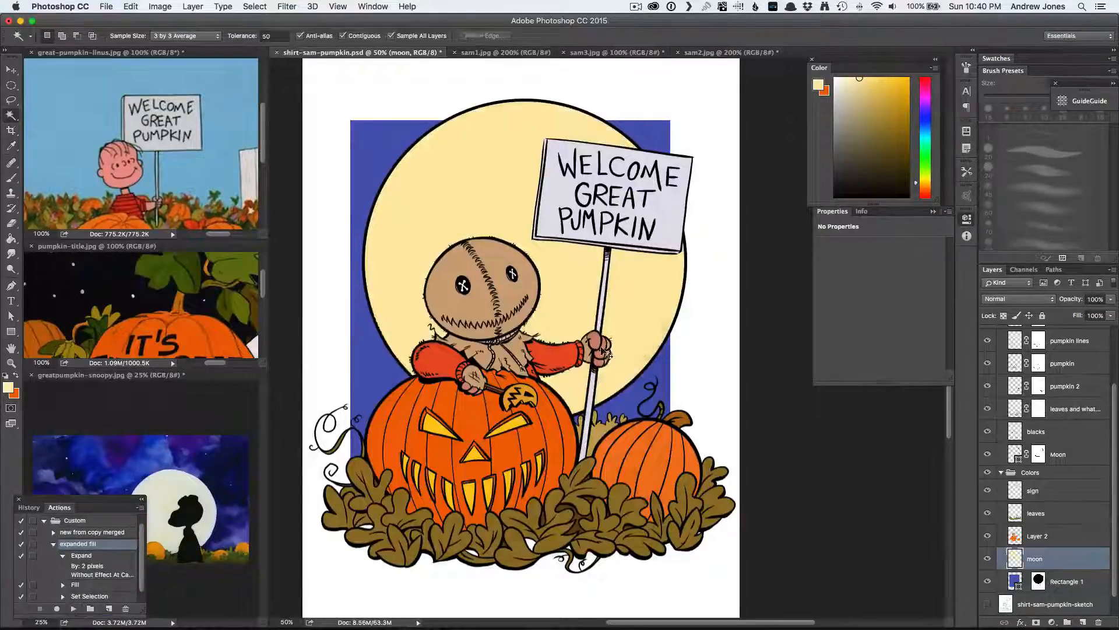
- Undo the moon fill, refill it with a paler cream using the expanded fill action, and save the document
key("alt+super+z")
key("alt+super+z")
key("alt+super+z")
left_click(8, 387)
left_click(372, 337)
left_click(606, 329)
left_click(73, 608)
key("ctrl+s")
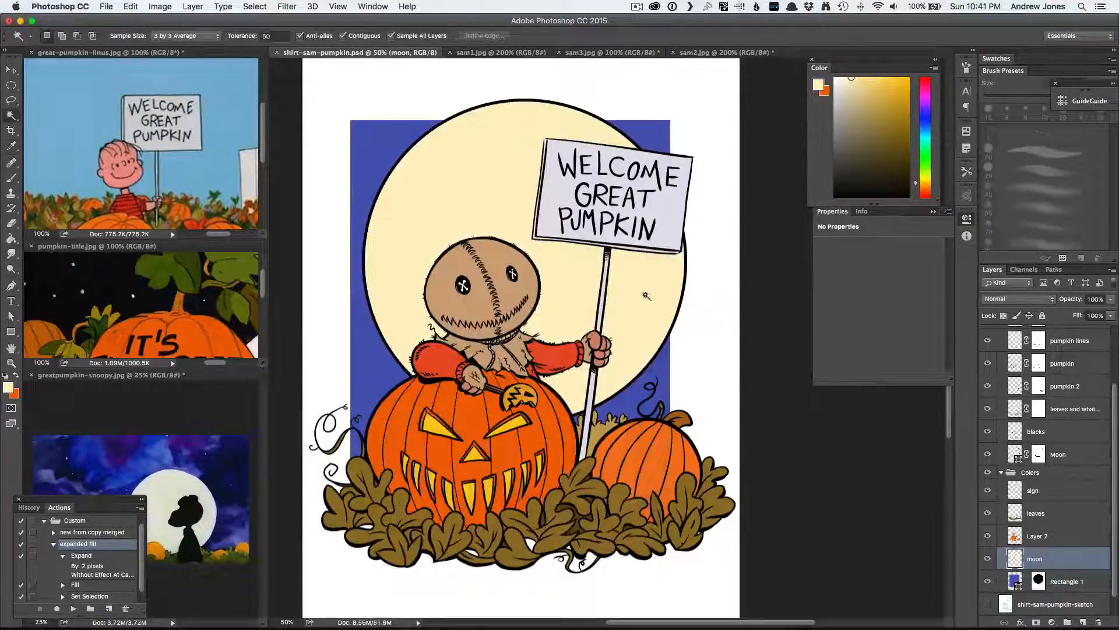
- On the leaves layer, fill several foreground leaves with orange-brown sampled from the foliage in great-pumpkin-linus.jpg
scroll(544, 552, "down", 5)
scroll(545, 552, "up", 4)
left_click(1035, 513)
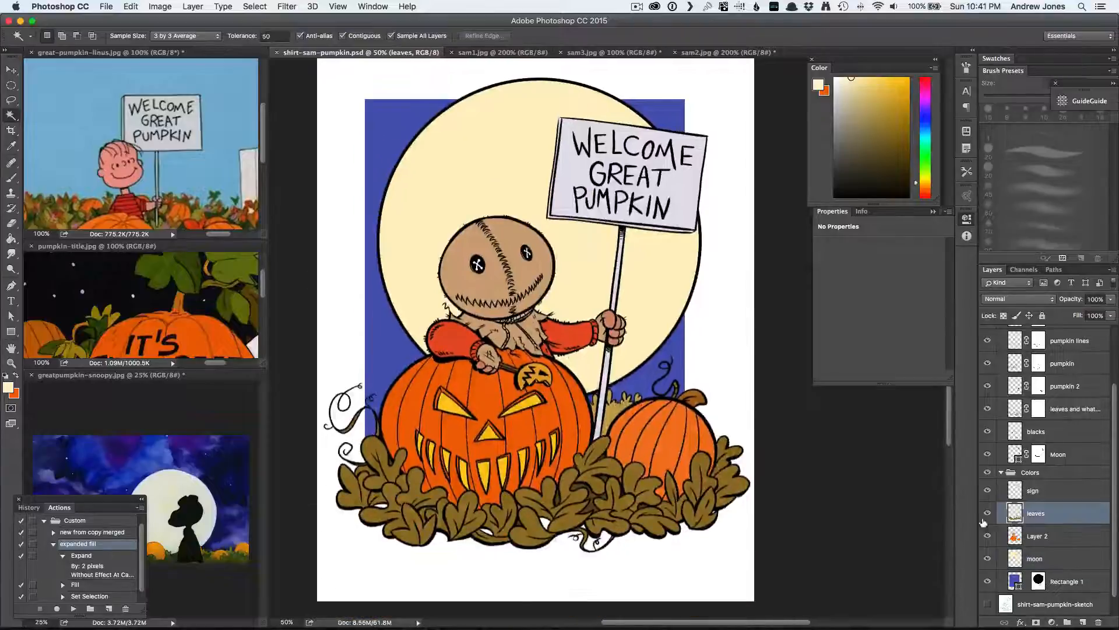
key("super+plus")
left_click_drag(263, 134, 263, 163)
left_click(258, 281)
key("super+minus")
key("super+minus")
left_click_drag(233, 280, 213, 229)
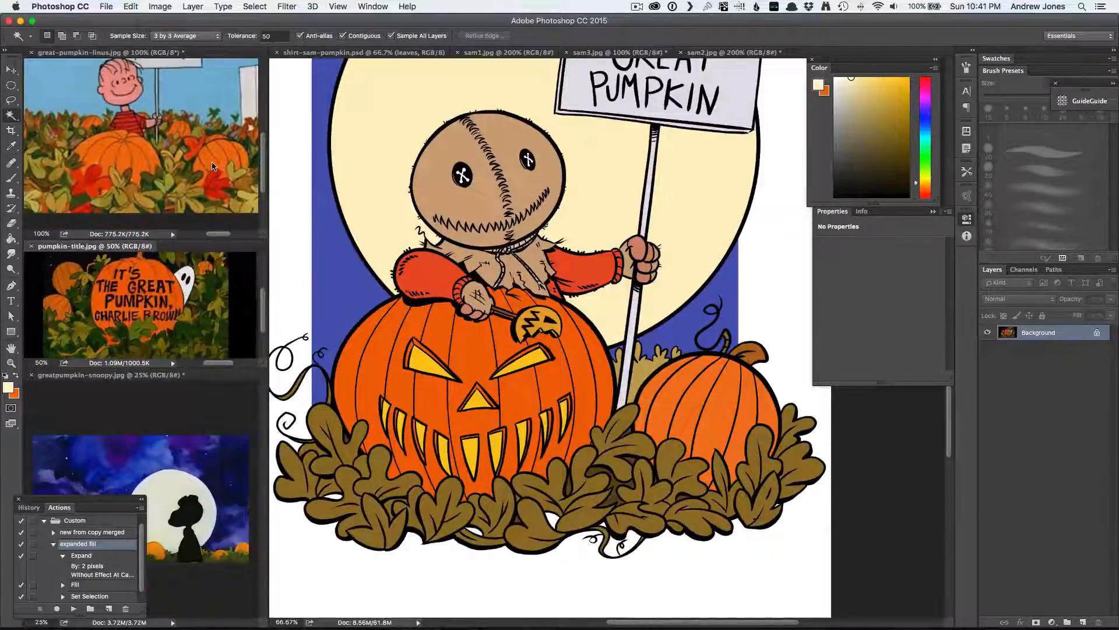
key("i")
left_click(187, 161)
key("g")
left_click(457, 492)
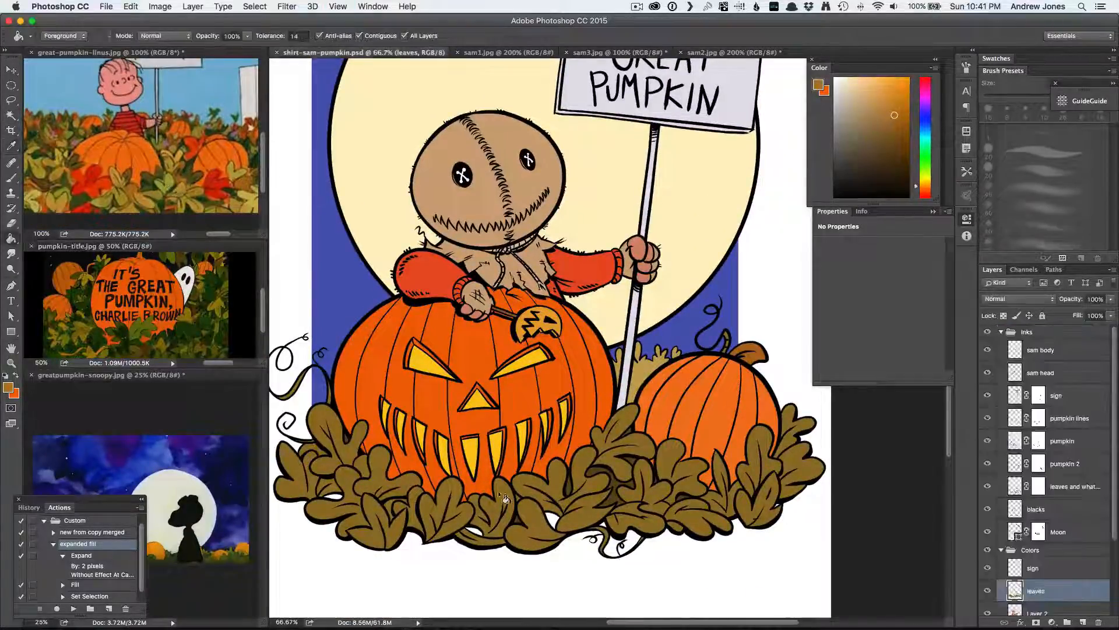
left_click(577, 523)
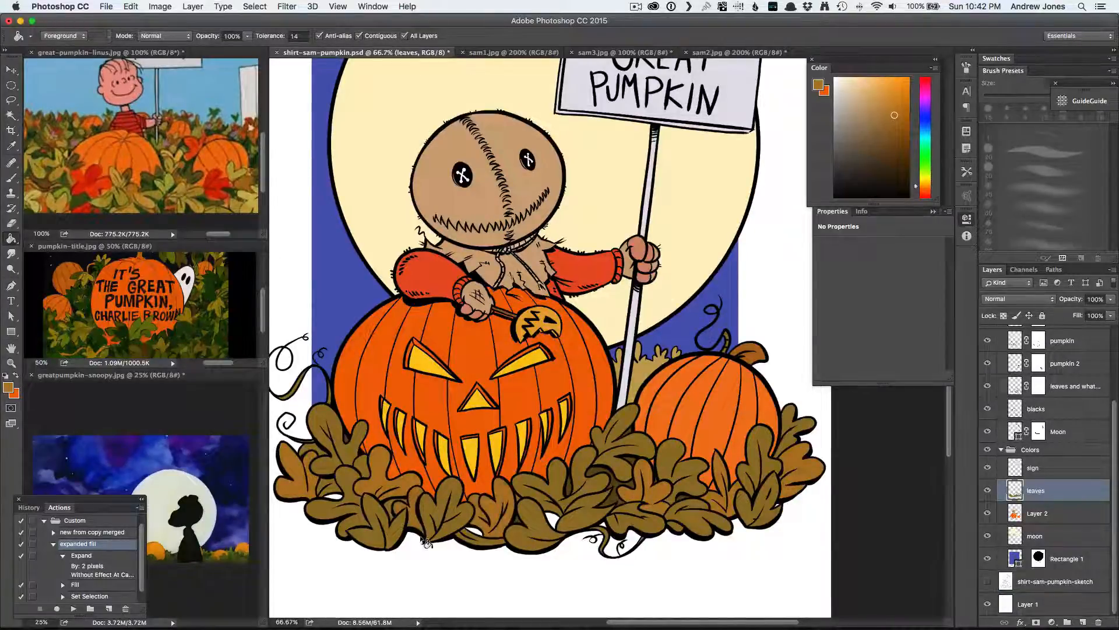
- Reapply the last filter to great-pumpkin-linus.jpg and sample ochre from its foliage
mouse_move(162, 338)
left_mouse_down()
mouse_move(107, 282)
mouse_move(166, 342)
left_mouse_up()
mouse_move(176, 148)
left_mouse_down()
mouse_move(172, 165)
mouse_move(150, 145)
mouse_move(184, 178)
left_mouse_up()
key("i")
key("super+f")
left_click(44, 219)
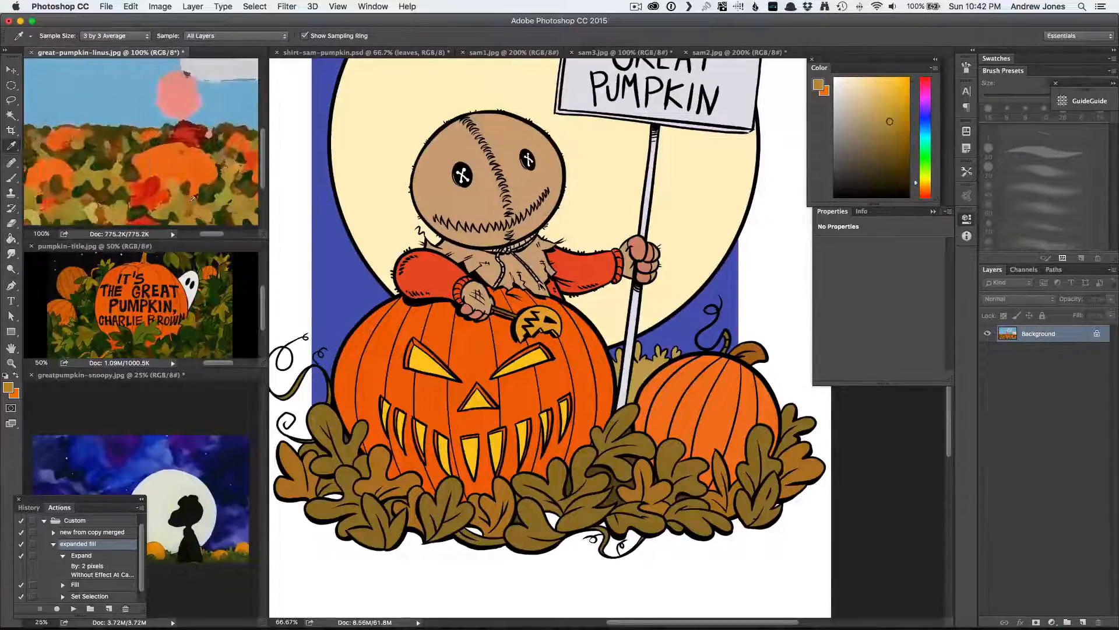
- Set the foreground color to yellow-green #abb447 and fill one leaf each below, left and right of the pumpkins
key("g")
left_click(533, 526)
left_click(534, 526)
left_click(8, 387)
left_click(425, 379)
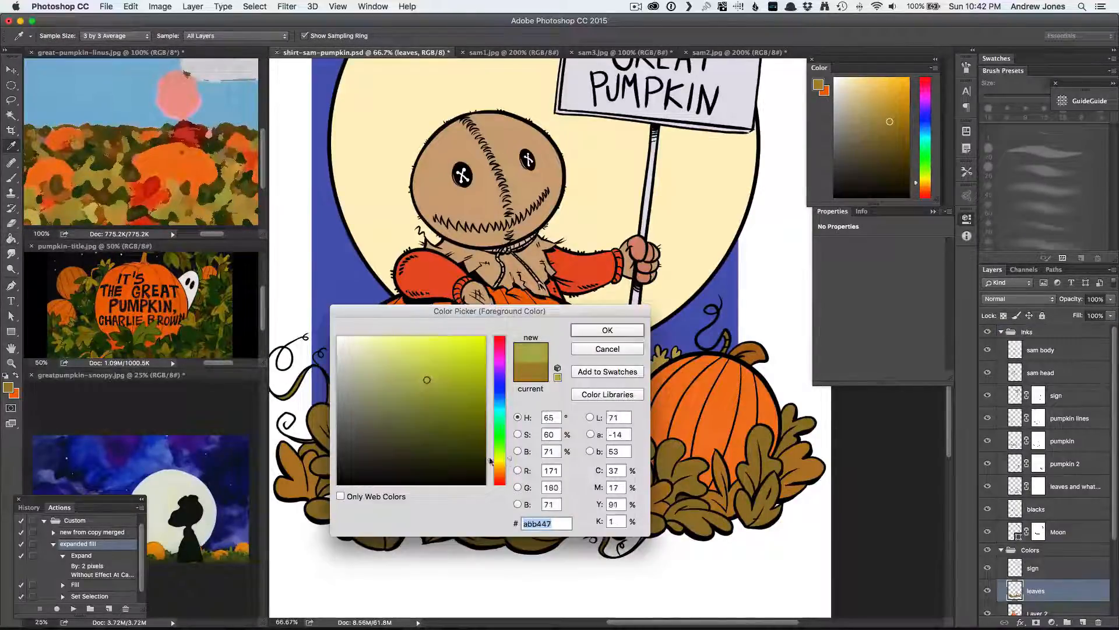
key("Return")
left_click(534, 526)
left_click(353, 489)
left_click(777, 470)
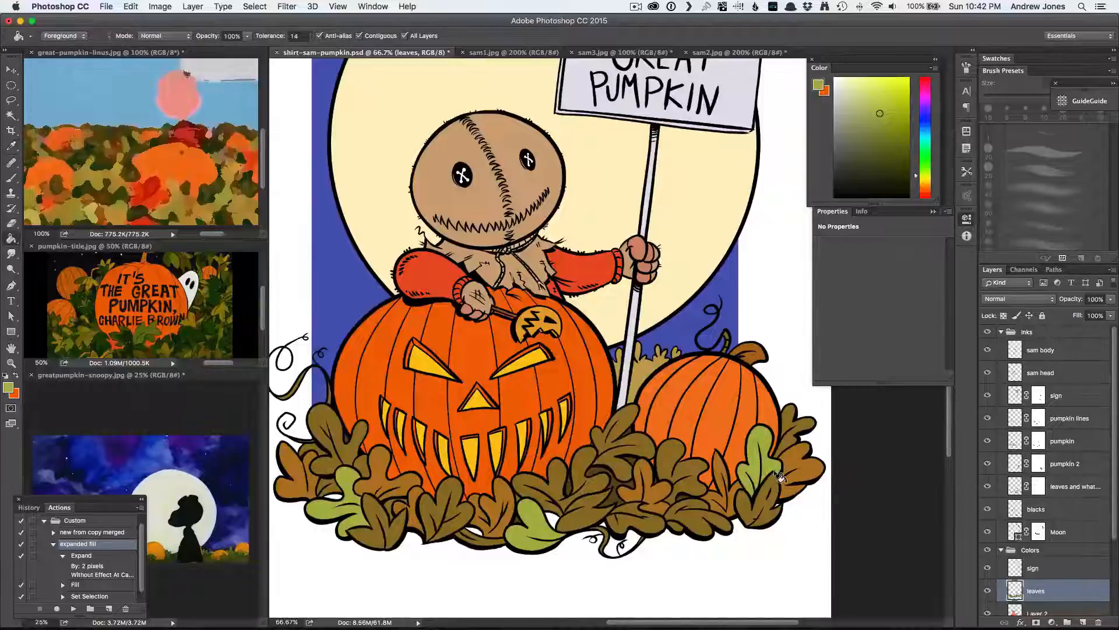
- Sample dark olive brown from the foliage in great-pumpkin-linus.jpg and fill the shadowed gaps between the leaves
left_click_drag(197, 188, 156, 193)
key("i")
left_click(87, 176)
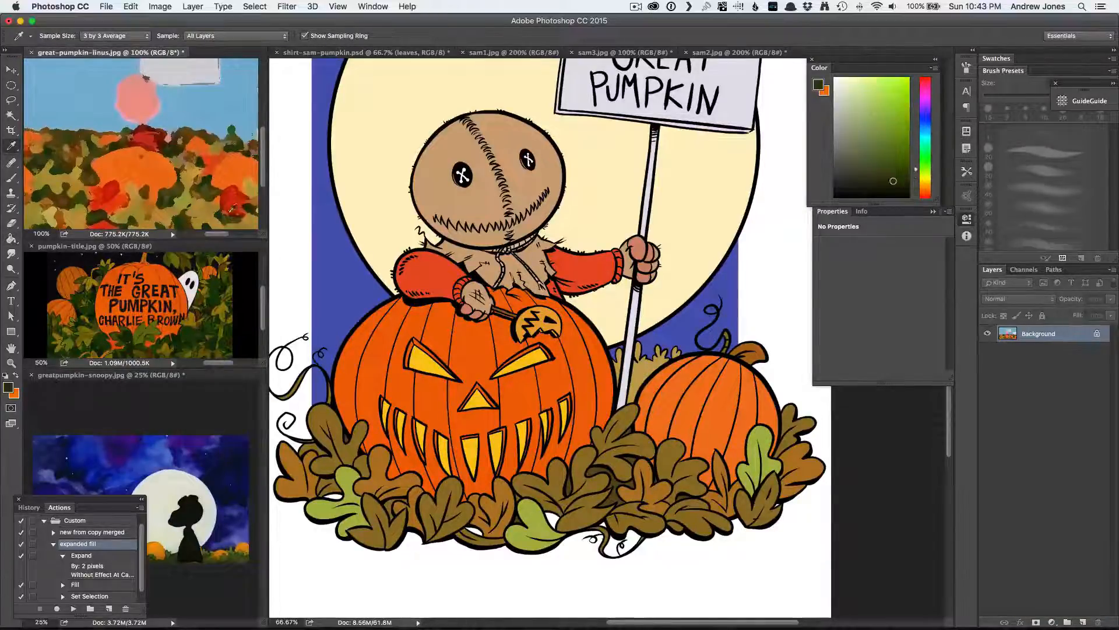
left_click(228, 212)
key("g")
left_click(378, 496)
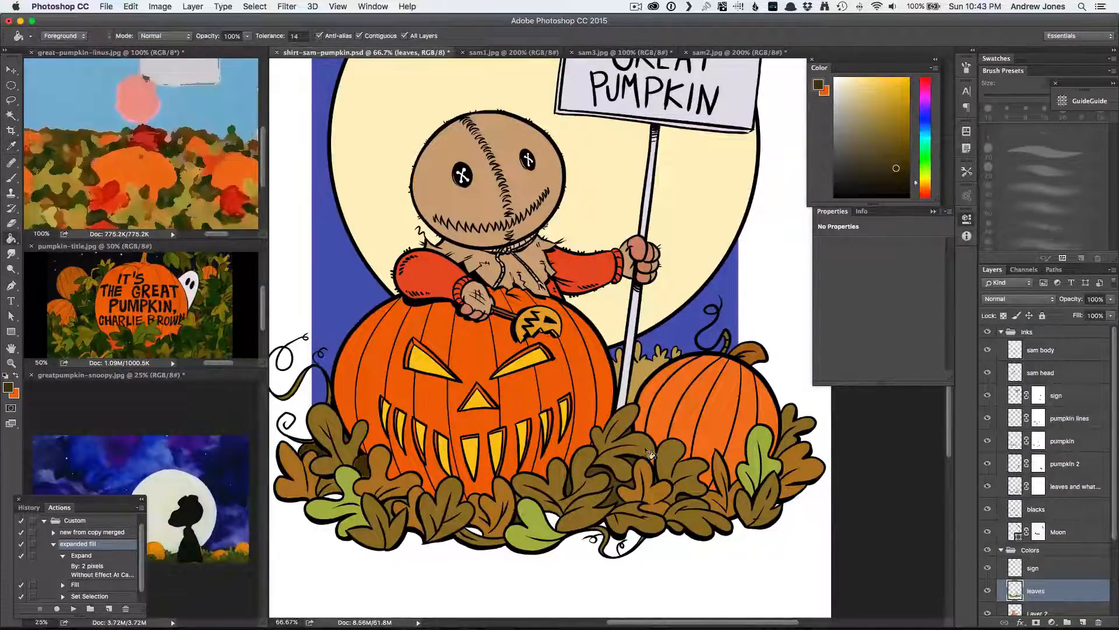
- Sample the olive of a leaf under the carved pumpkin and shift it to a lighter, yellower olive foreground color
key("i")
left_click(559, 464)
left_click(8, 387)
left_click(419, 385)
left_click_drag(500, 468, 500, 461)
left_click(606, 329)
scroll(526, 507, "down", 1)
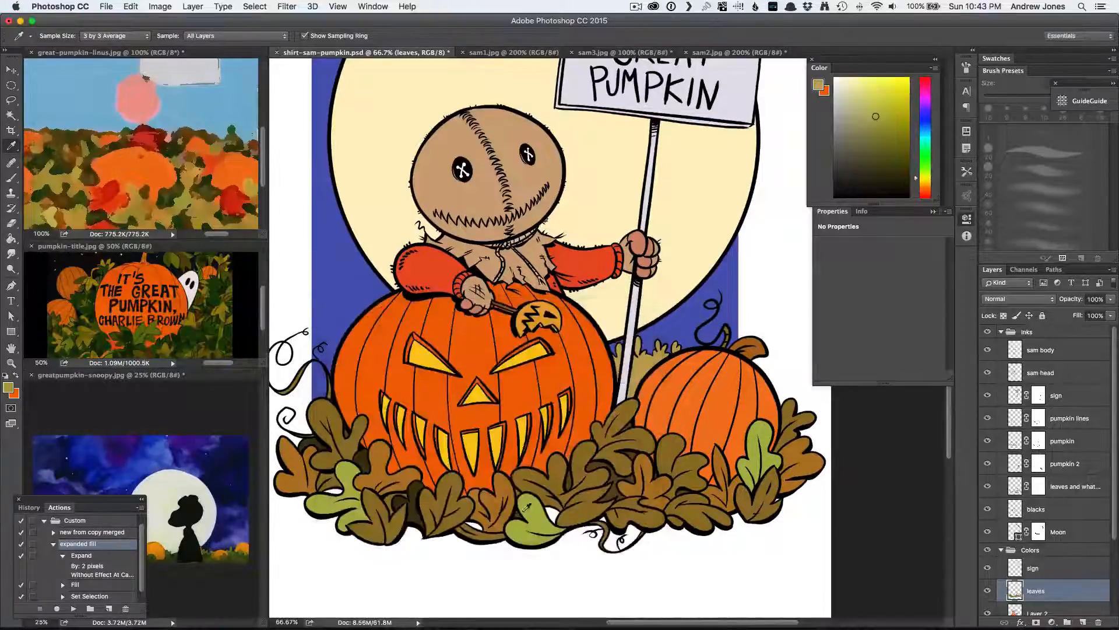
- Sample the brown of a leaf beneath the carved pumpkin as the foreground color
scroll(526, 507, "down", 1)
left_click(400, 462)
left_click(8, 387)
left_click(606, 329)
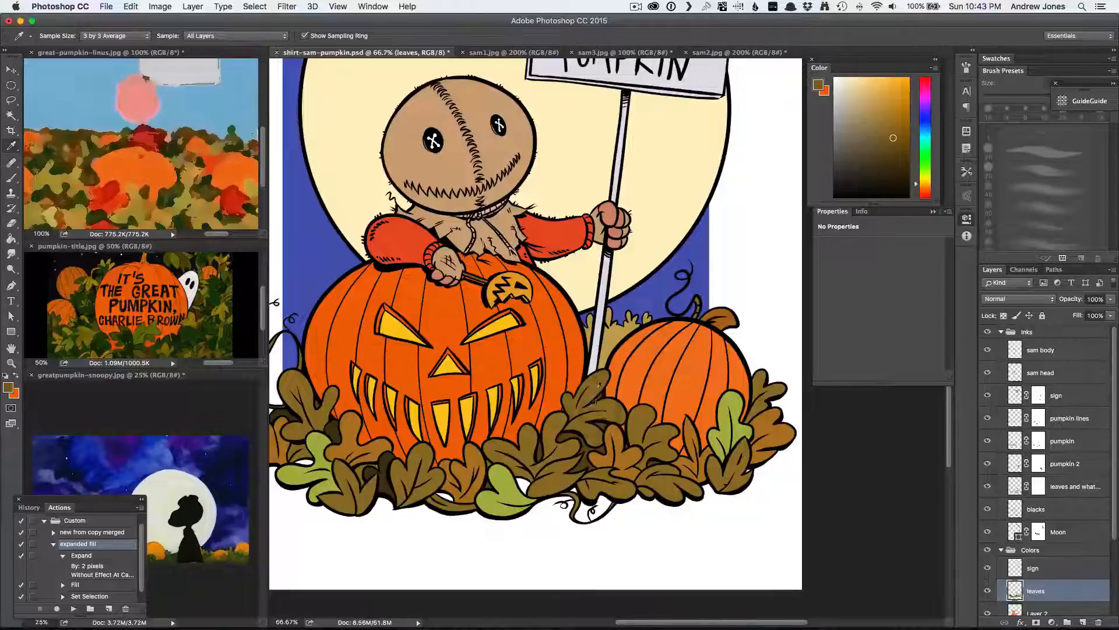
- Sample rust brown from the foliage in great-pumpkin-linus.jpg and fill scattered leaves below the carved pumpkin and beside the small one
key("g")
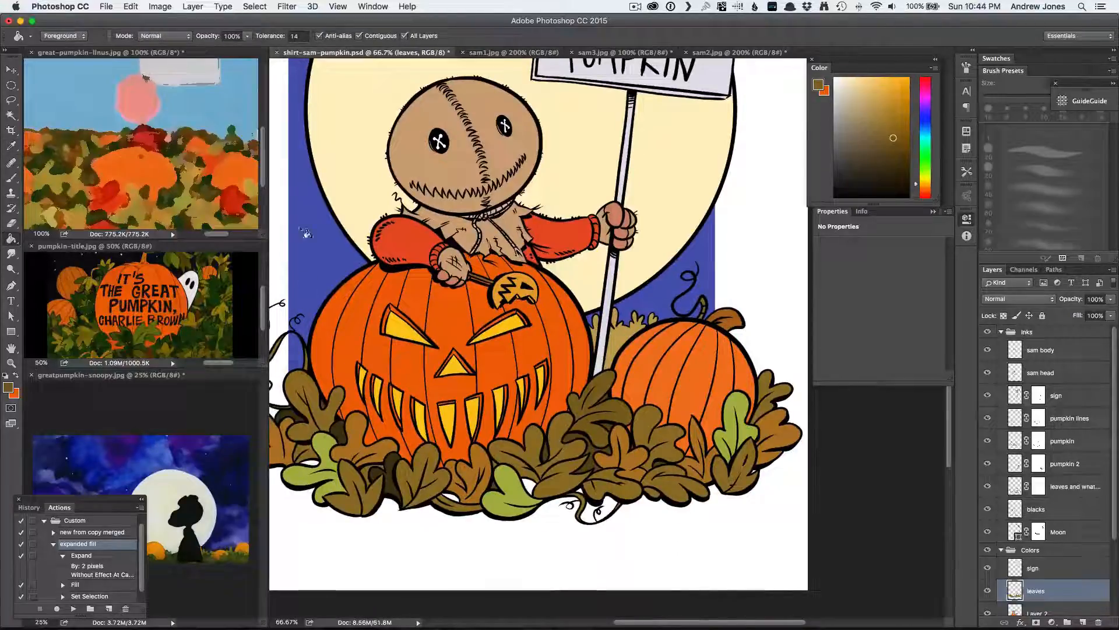
left_click(169, 292)
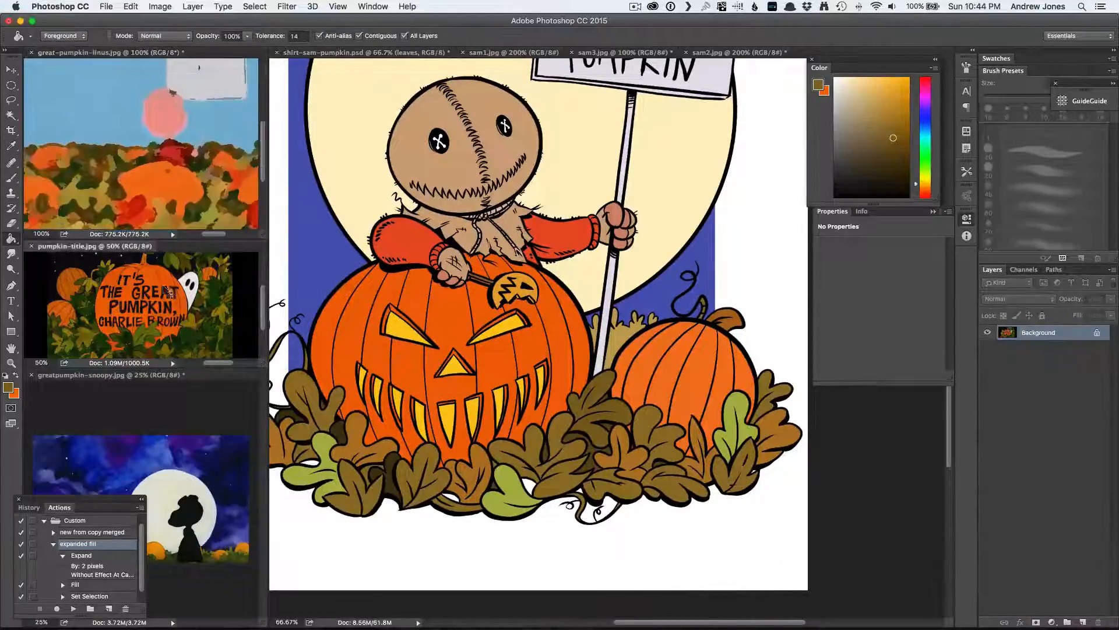
key("super+plus")
scroll(169, 293, "down", 1)
left_click(170, 201)
scroll(170, 201, "down", 1)
key("i")
left_click(98, 223)
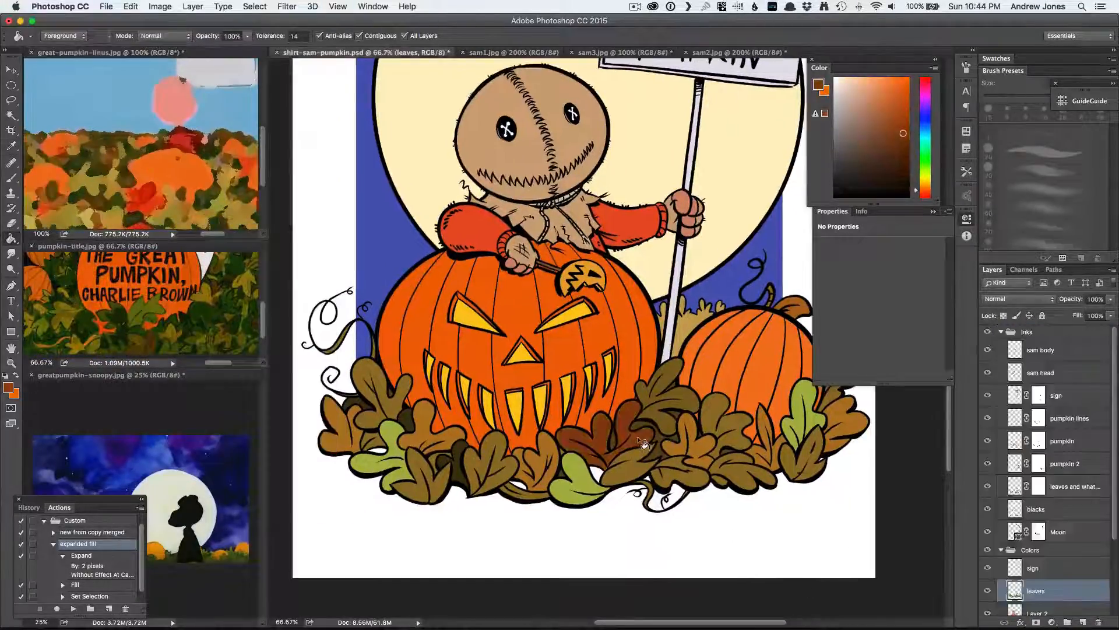
scroll(818, 406, "up", 2)
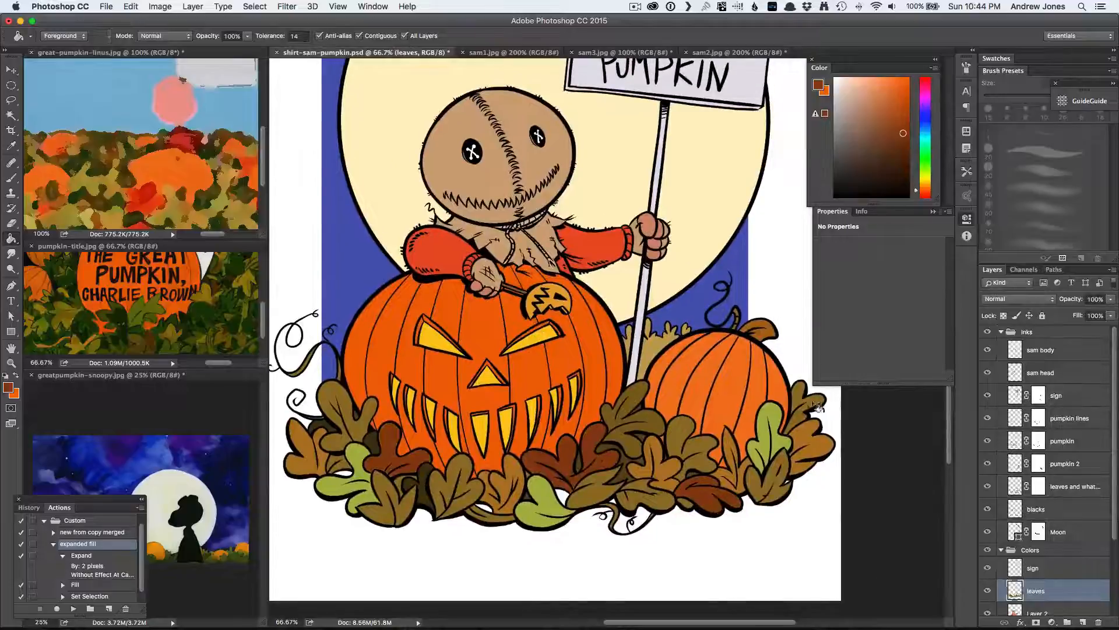
left_click(818, 407)
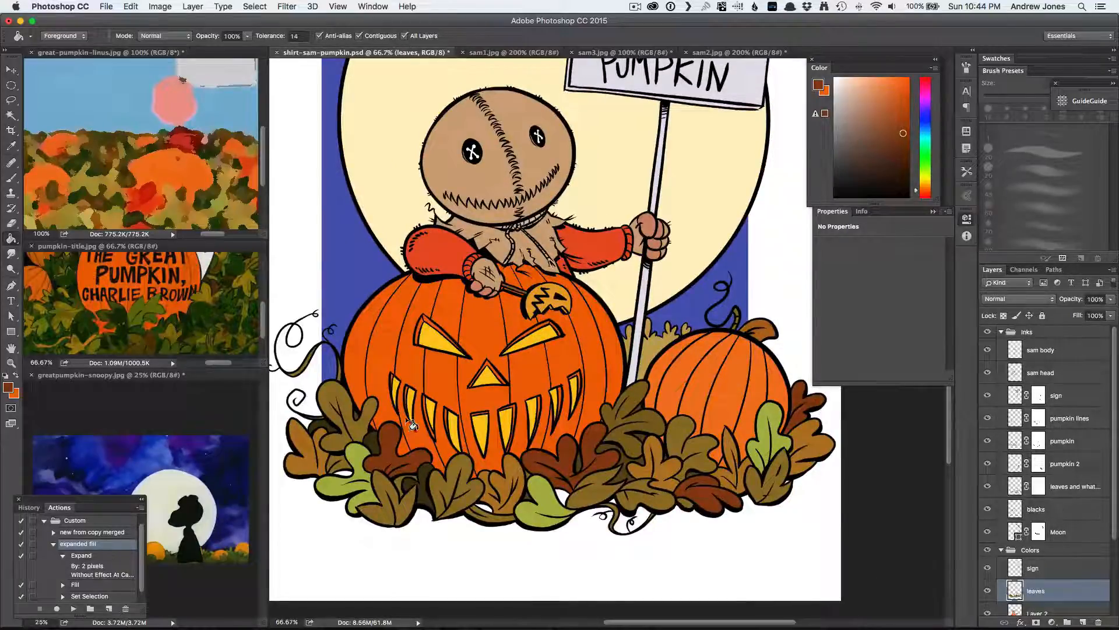
- Sample the green leaf color, shift it to a darker olive green, fill one half of each green leaf, and save the file
key("i")
left_click(359, 463)
left_click(9, 387)
key("g")
left_click(356, 481)
left_click(540, 507)
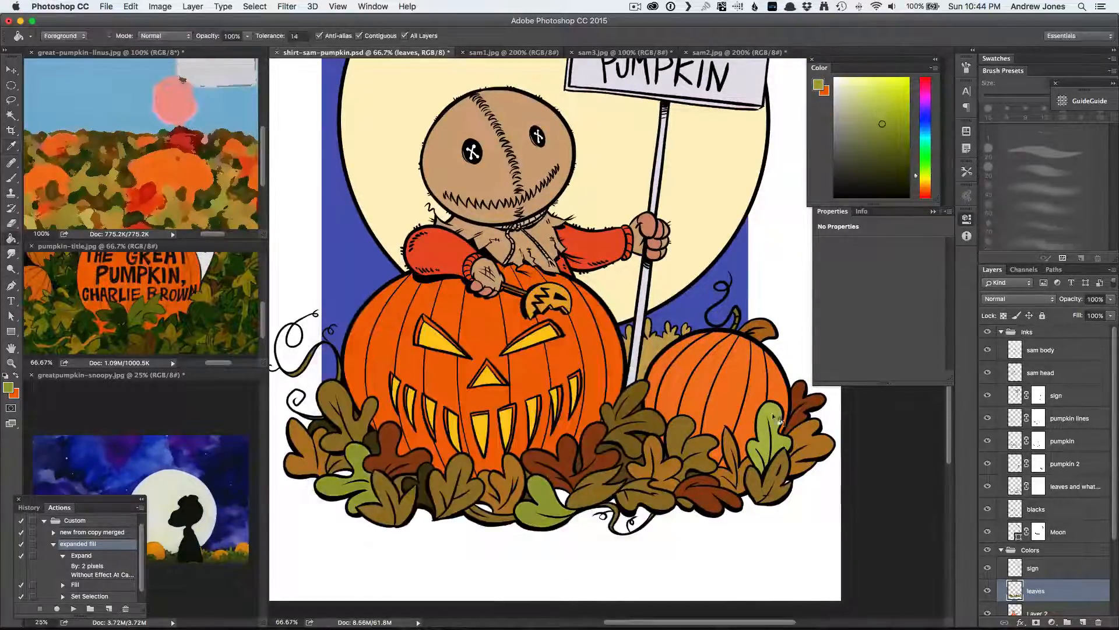
left_click(773, 426)
left_click_drag(425, 402, 430, 424)
key("super+s")
- Examine the colored illustration as a whole and Sam's face, collar and sleeves up close
scroll(430, 424, "up", 5)
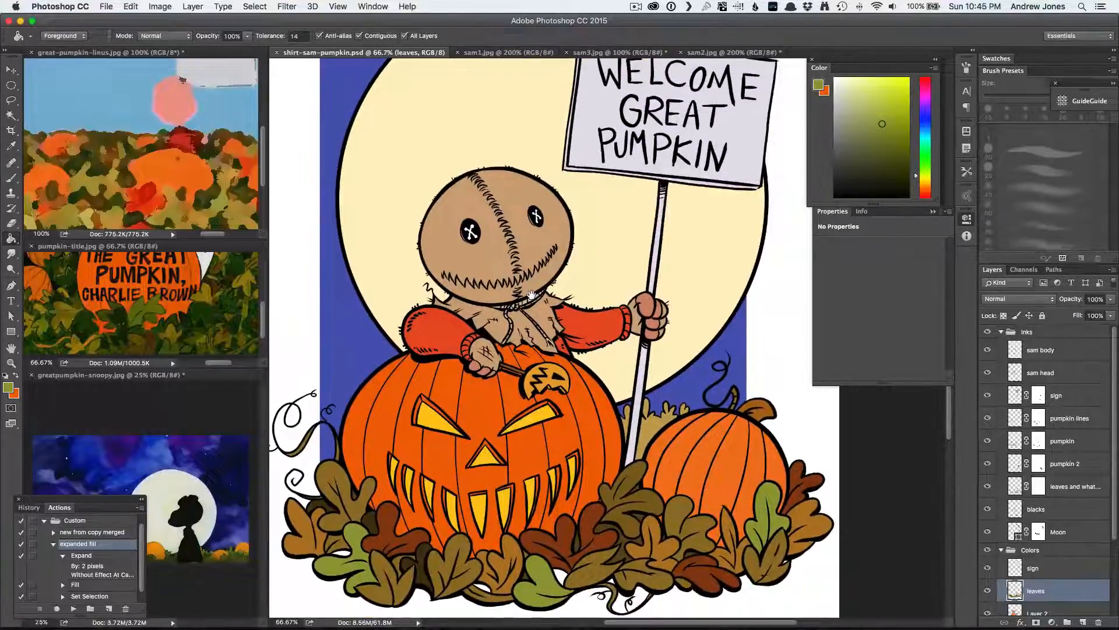
left_click_drag(528, 393, 518, 337)
key("super+minus")
left_click_drag(572, 241, 565, 255)
key("super+plus")
key("super+plus")
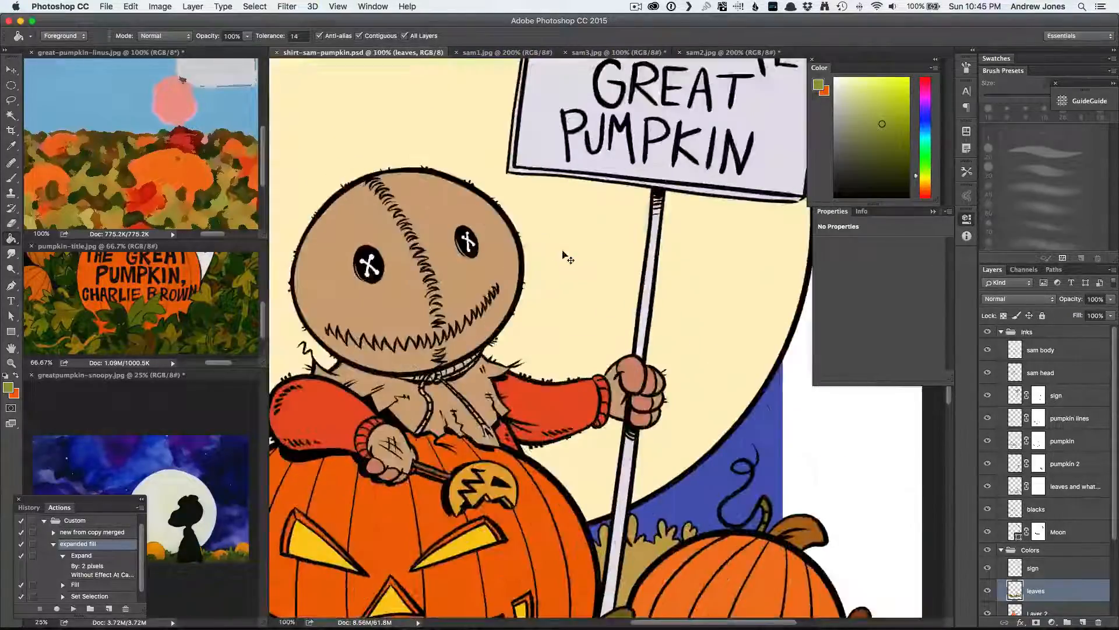
left_click_drag(445, 353, 547, 311)
scroll(653, 394, "up", 2)
key("super+plus")
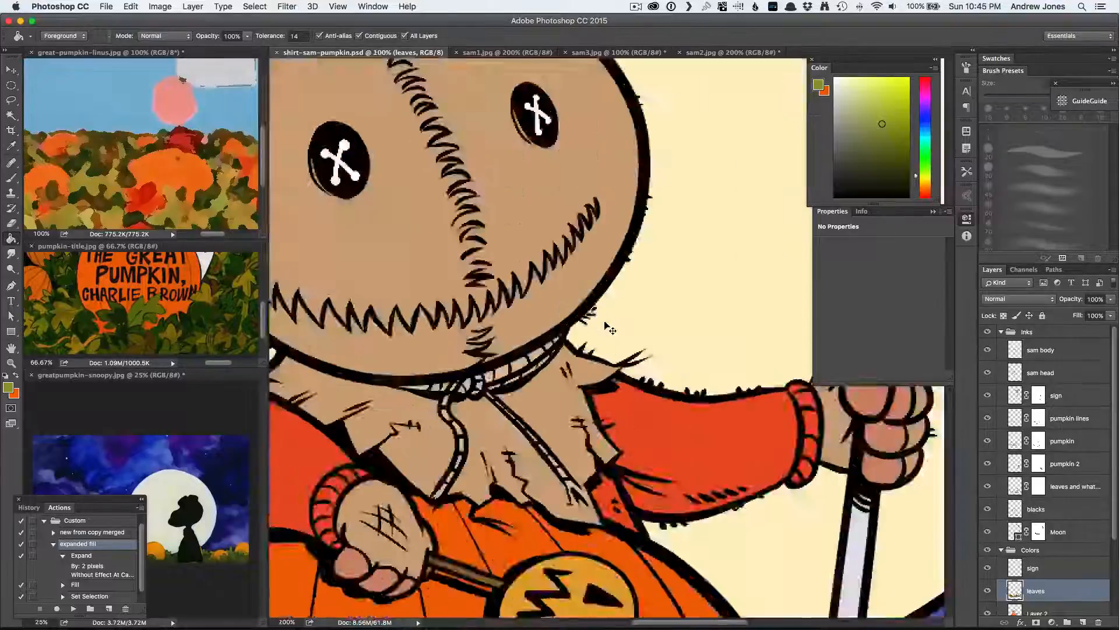
key("super+0")
- Paint over the white crossed stitches on both of Sam's button eyes with black on Layer 2
left_click(583, 303, "super")
scroll(1030, 550, "down", 5)
left_click(988, 513)
left_click(987, 514)
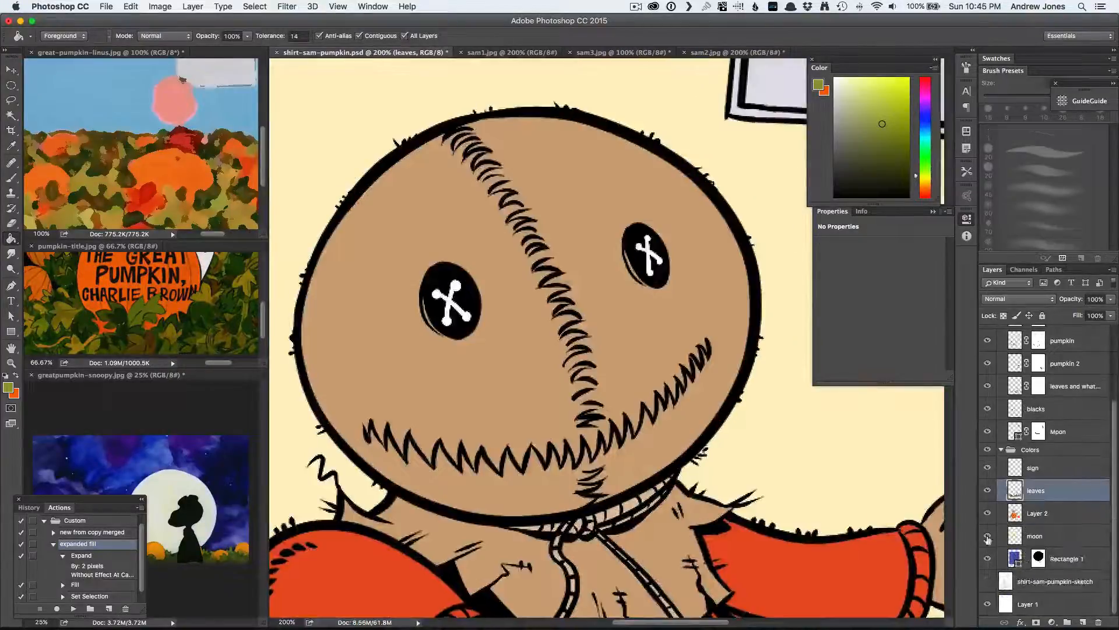
left_click(1043, 513)
key("b")
left_click(438, 307, "alt")
left_click_drag(437, 294, 467, 318)
left_click_drag(446, 321, 456, 285)
left_click_drag(647, 238, 651, 272)
left_click_drag(639, 246, 660, 261)
- Draw thinner white crossed stitches on both button eyes with a smaller brush on a new layer
key("d")
key("x")
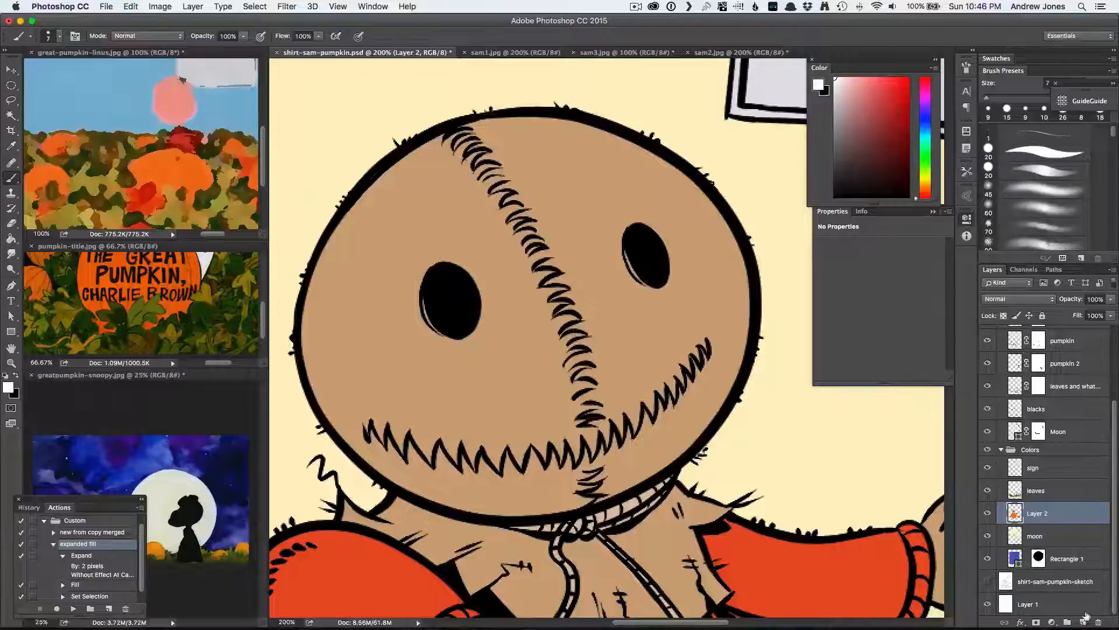
left_click(1083, 622)
key("super+z")
key("bracketleft")
key("bracketleft")
left_click_drag(436, 282, 461, 316)
left_click_drag(451, 321, 450, 277)
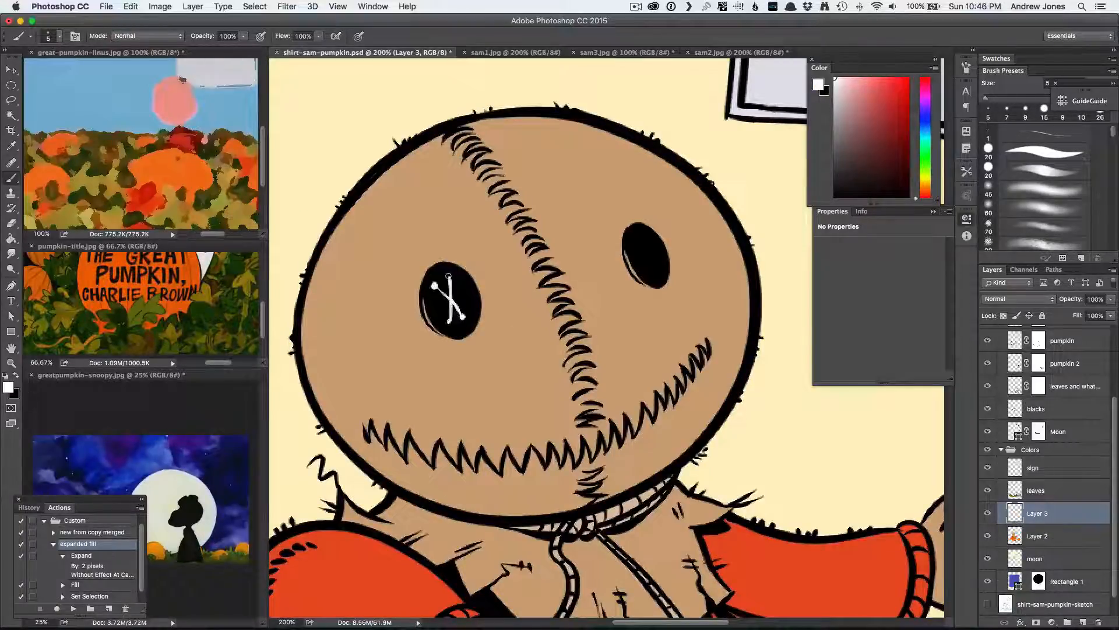
left_click_drag(638, 242, 660, 272)
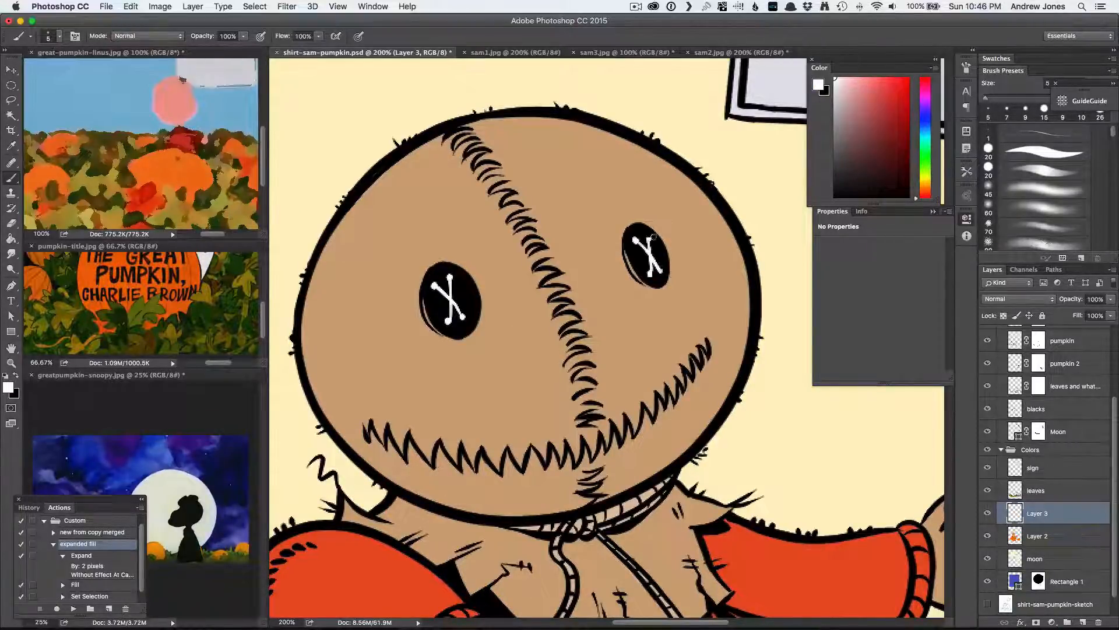
left_click(666, 294, "alt+super")
left_click(667, 293, "alt+super")
left_click(704, 409, "super")
left_click(704, 409, "super")
left_click_drag(559, 245, 647, 451)
- Touch up the white eye stitches with the Eraser and Brush, and merge their layer down into Layer 2
key("e")
mouse_move(473, 294)
left_mouse_down()
mouse_move(460, 251)
mouse_move(483, 299)
left_mouse_up()
key("b")
left_click_drag(470, 257, 459, 297)
left_click(723, 169, "alt+super")
left_click(758, 193, "super")
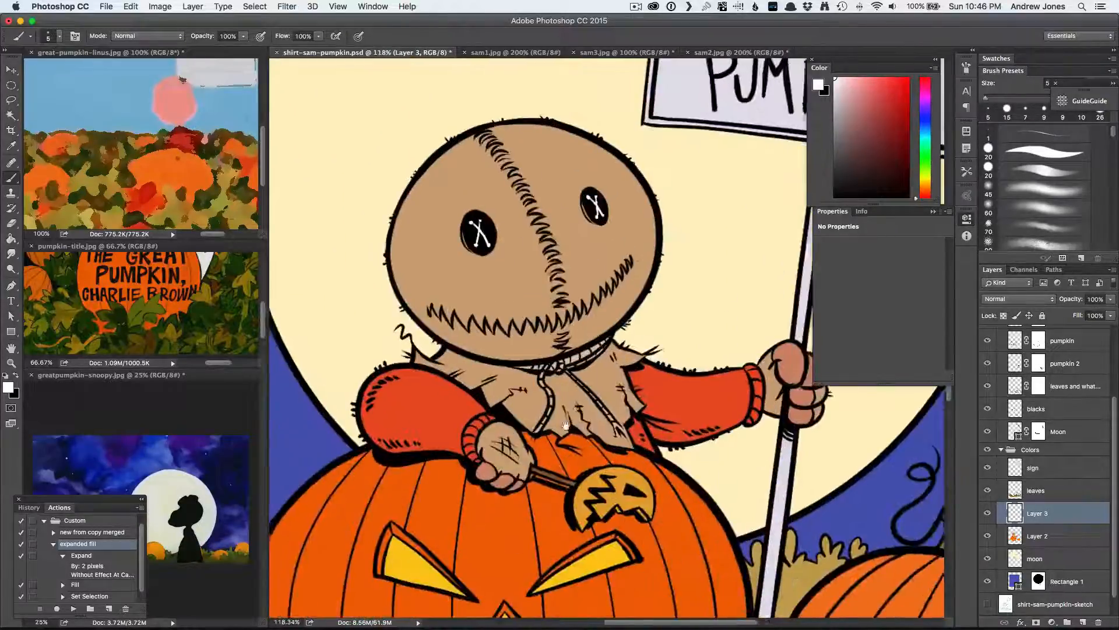
right_click(1035, 515)
left_click(1002, 468)
- Add a layer named shadows above Layer 2 and clip it to that layer
key("super+minus")
key("super+minus")
left_click_drag(614, 446, 582, 381)
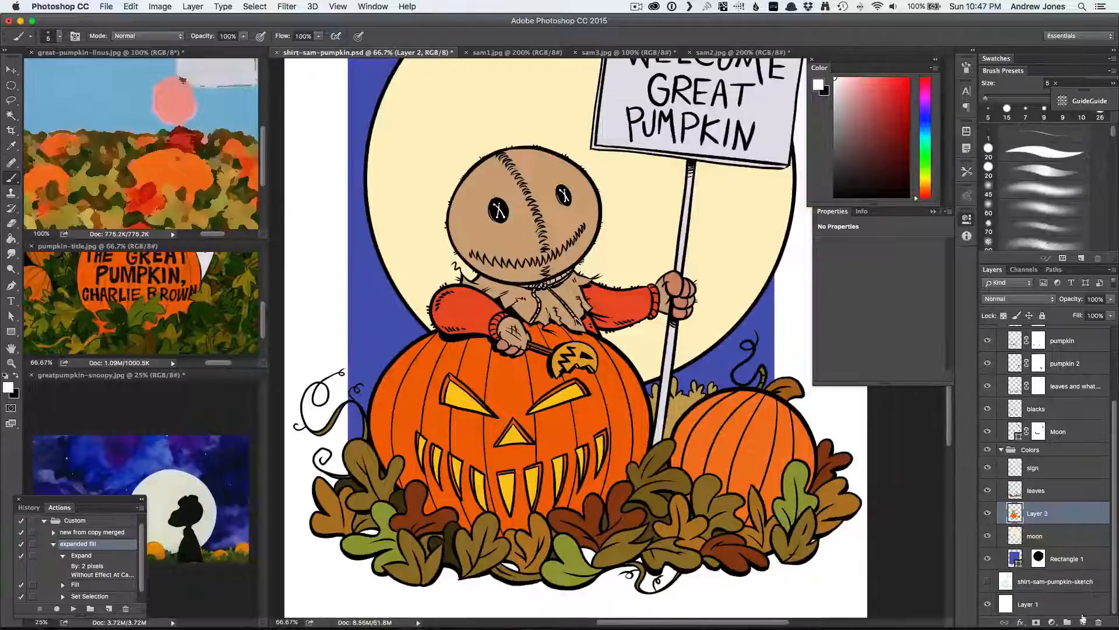
left_click(1083, 622)
left_click(1044, 524, "alt")
double_click(1047, 513)
type("shadows")
key("Return")
left_click_drag(528, 419, 522, 356)
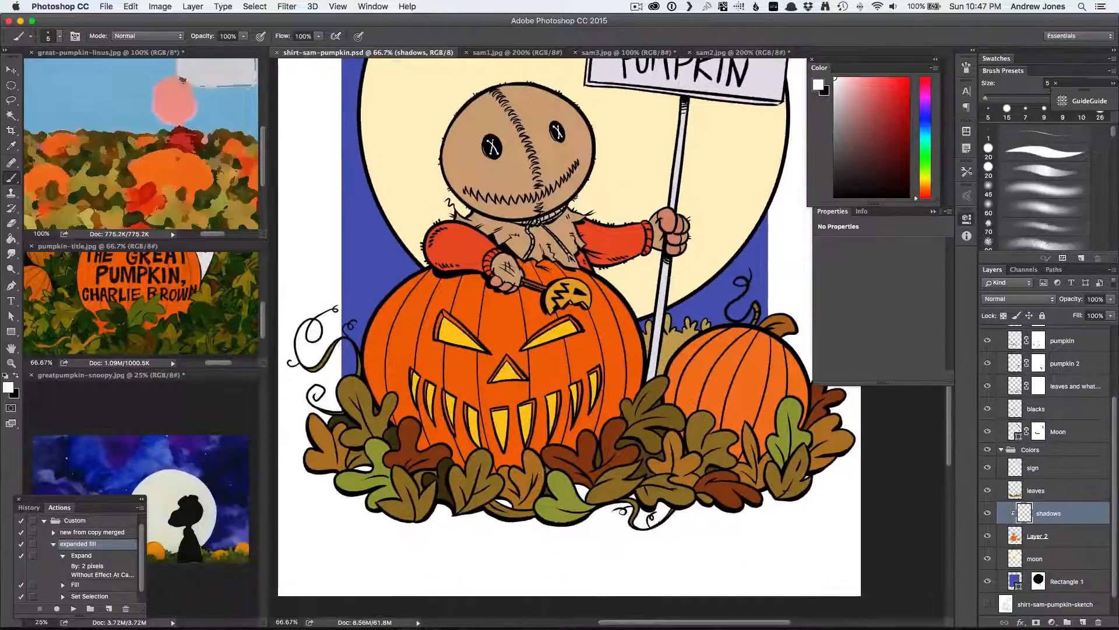
- Set the foreground color to deep purple #67009c for the Brush
left_click(522, 355, "alt")
left_click(8, 387)
left_click(502, 396)
key("Return")
key("b")
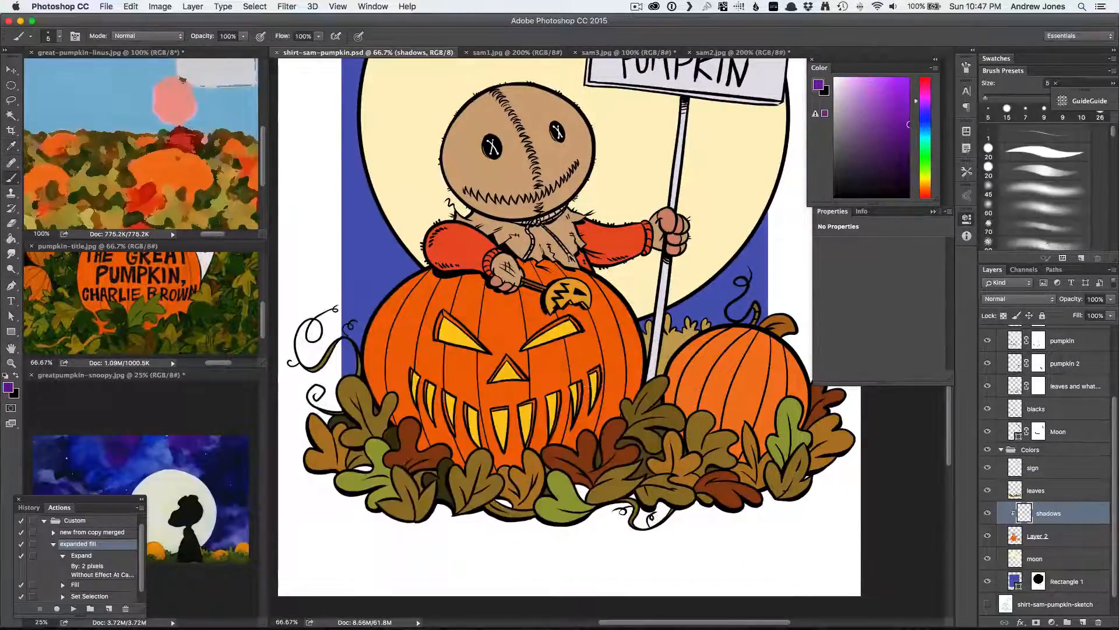
- Set the shadows layer to Multiply and brush a broad shadow down the carved pumpkin's left side
left_click(1019, 298)
left_click(1003, 330)
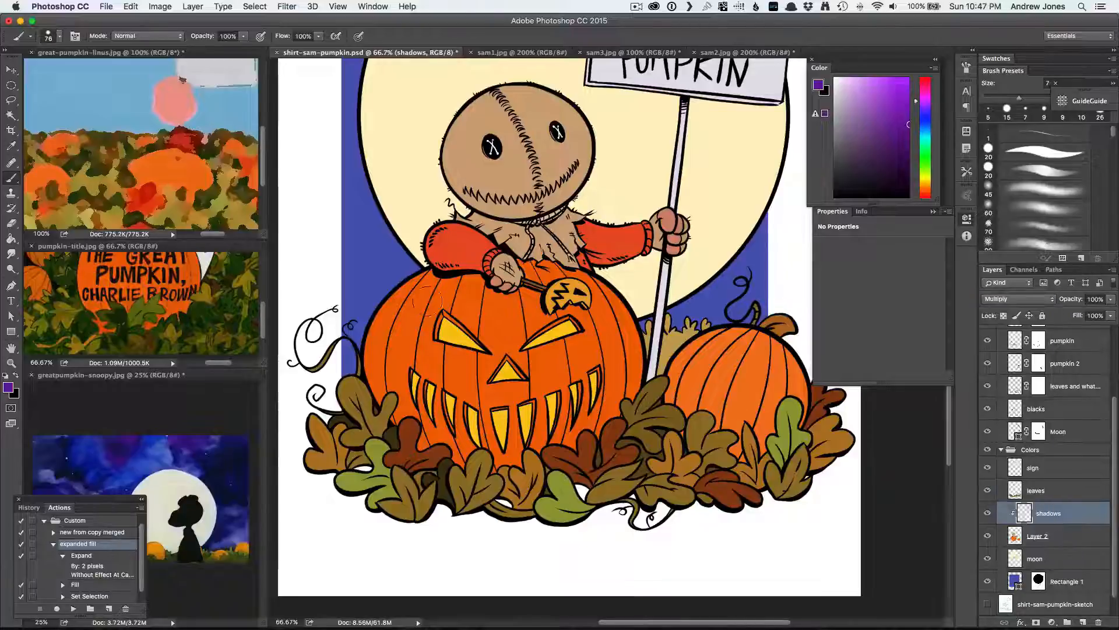
left_click_drag(461, 267, 427, 280)
- Try the Screen, Overlay and Soft Light blend modes on the shadows layer and restore Multiply
left_click(1018, 299)
left_click(1016, 349)
left_click(1015, 298)
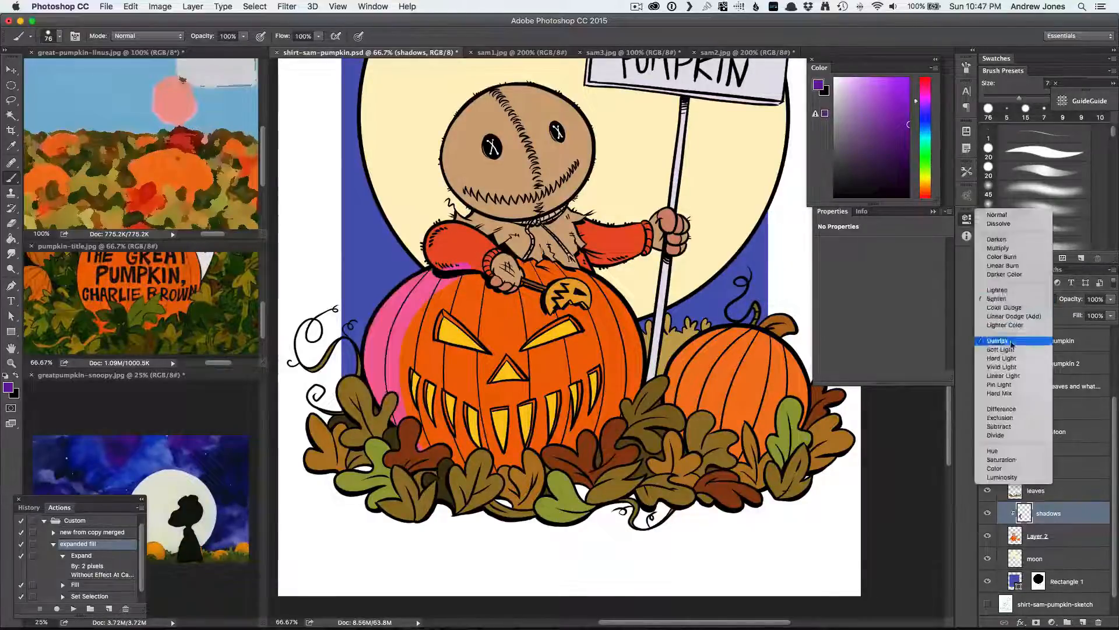
left_click(1013, 340)
left_click(1015, 298)
left_click(1017, 307)
left_click(1015, 299)
left_click(999, 197)
- Lower the shadows layer's opacity to 23%
left_click(1110, 299)
left_click_drag(1111, 313, 1070, 312)
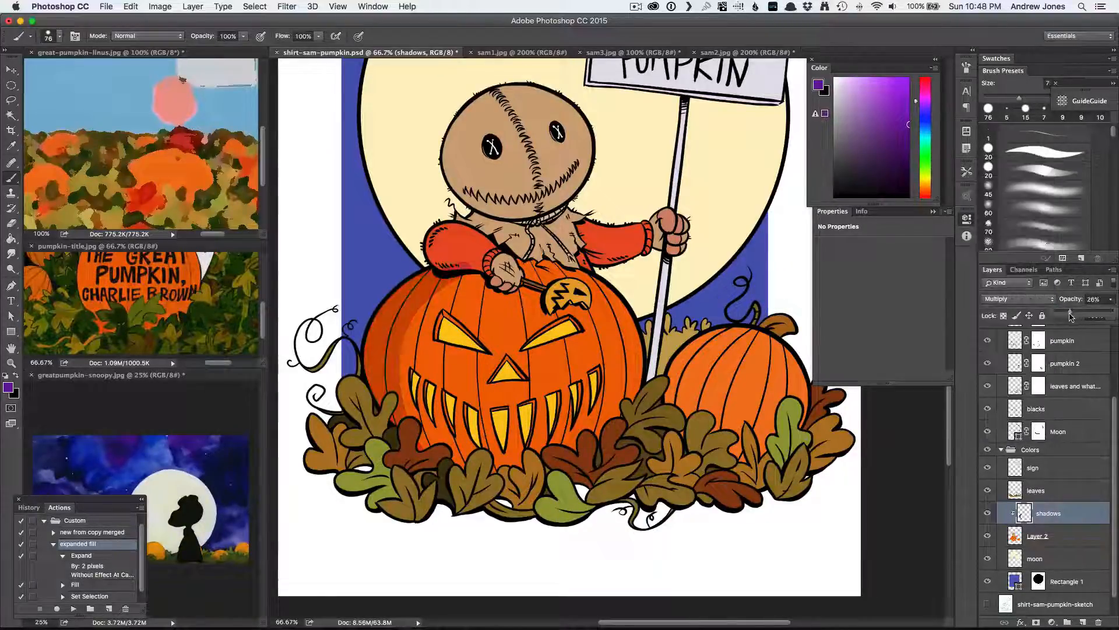
left_click(1037, 496)
- Brush shadows along the carved pumpkin's right side, its base above the leaves, and beneath Sam's resting arm and hand
scroll(1037, 496, "up", 1)
scroll(506, 378, "up", 3)
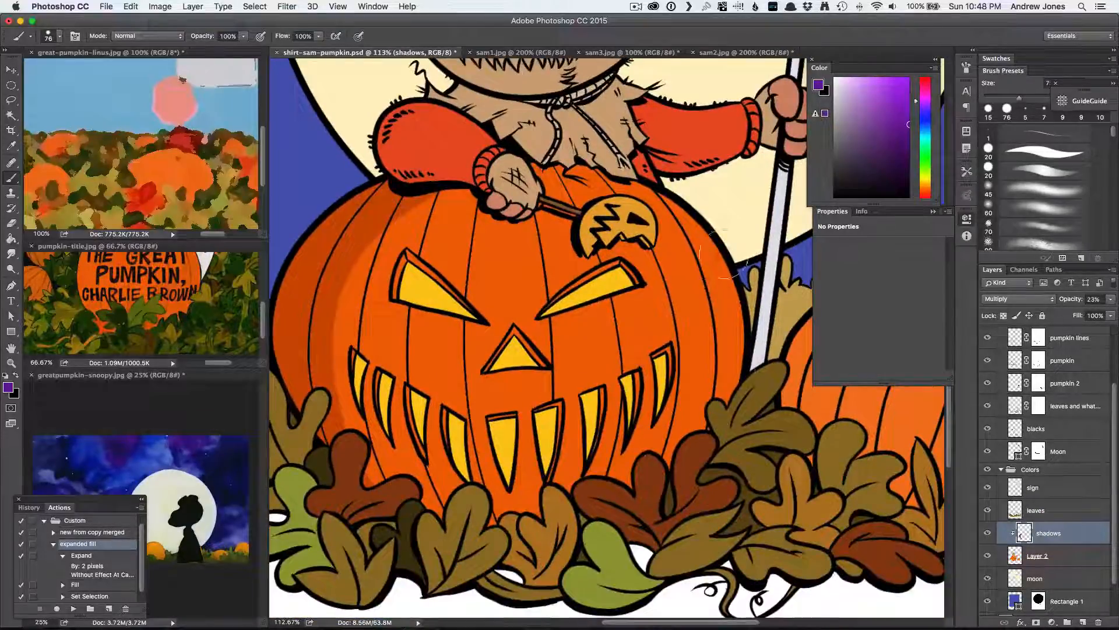
key("super+z")
mouse_move(725, 254)
left_mouse_down()
mouse_move(673, 458)
mouse_move(740, 358)
mouse_move(693, 431)
left_mouse_up()
key("bracketleft")
key("bracketleft")
key("bracketleft")
key("bracketleft")
mouse_move(678, 416)
left_mouse_down()
mouse_move(669, 467)
mouse_move(701, 374)
left_mouse_up()
left_click_drag(379, 405, 517, 491)
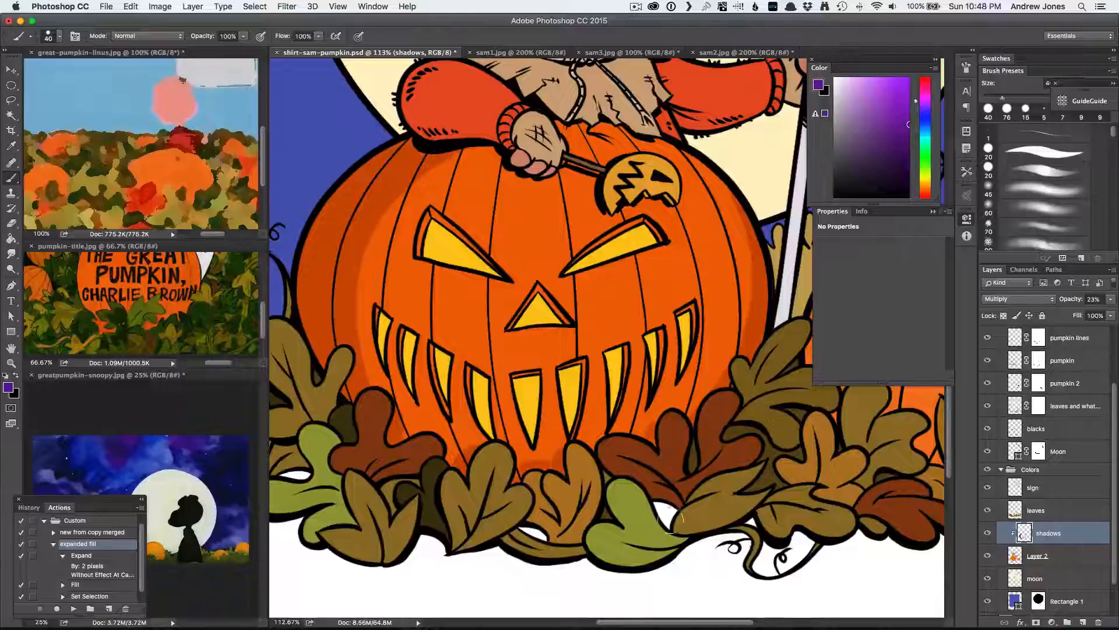
scroll(517, 492, "up", 5)
left_click_drag(447, 343, 534, 354)
scroll(605, 344, "up", 3)
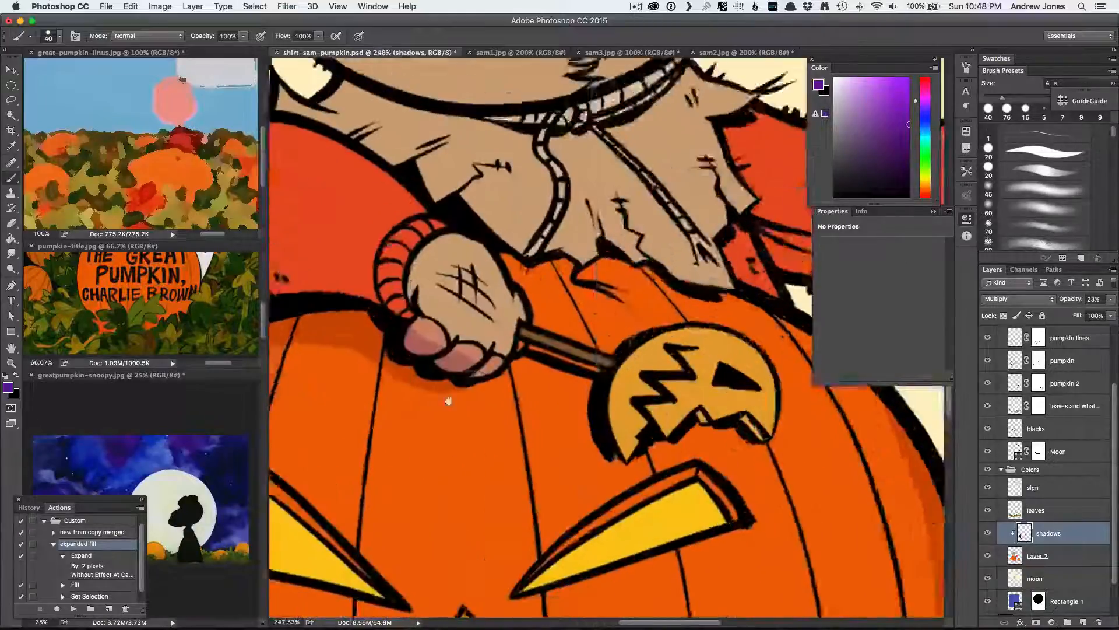
- Try further shadow strokes around Sam's resting hand with a smaller brush
left_click_drag(449, 400, 669, 426)
left_click_drag(687, 412, 726, 429)
key("super+z")
key("bracketleft")
key("bracketleft")
key("bracketleft")
key("bracketleft")
key("bracketleft")
key("bracketleft")
key("bracketleft")
key("bracketleft")
key("bracketleft")
key("bracketleft")
key("bracketleft")
left_click_drag(648, 345, 641, 355)
key("alt+super+z")
key("alt+super+z")
key("alt+super+z")
- Shade the outer edge and underside of Sam's resting sleeve, and the hand and fingers holding the lollipop
mouse_move(611, 311)
left_mouse_down()
mouse_move(626, 374)
mouse_move(398, 233)
left_mouse_up()
left_click_drag(403, 301, 604, 377)
left_click_drag(463, 350, 532, 369)
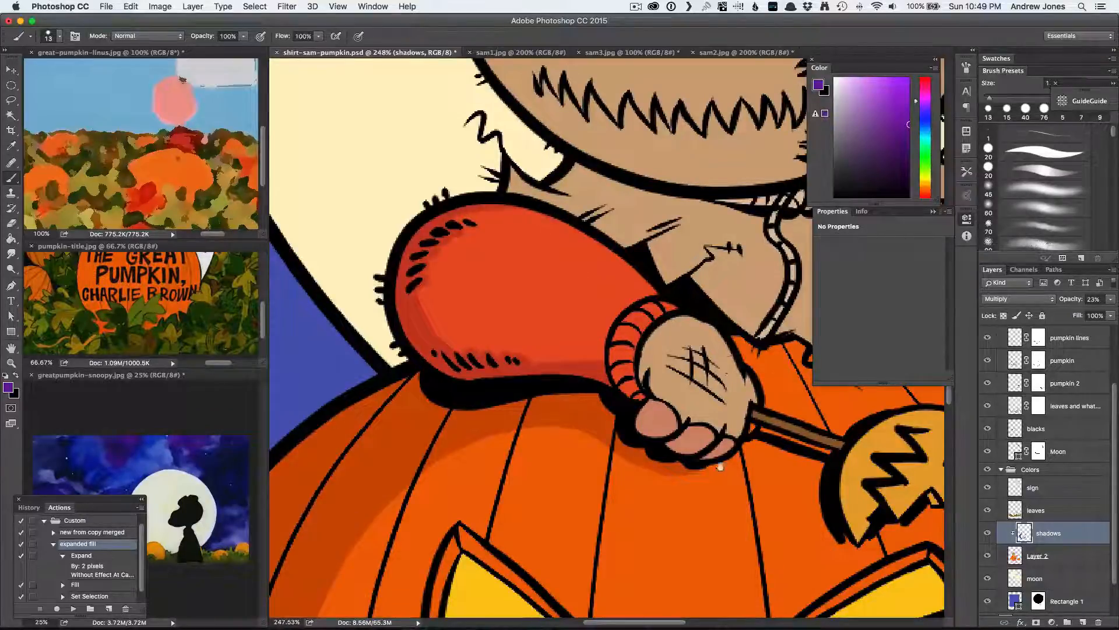
left_click_drag(720, 466, 574, 408)
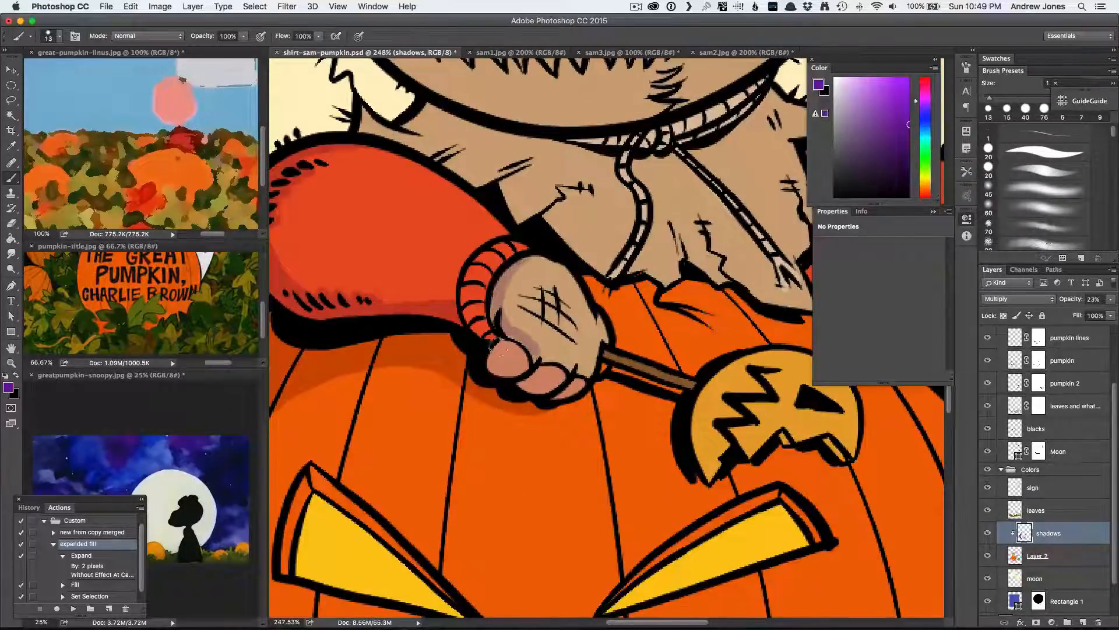
left_click_drag(500, 349, 561, 395)
scroll(722, 384, "down", 4)
left_click_drag(741, 402, 609, 414)
scroll(609, 415, "down", 2)
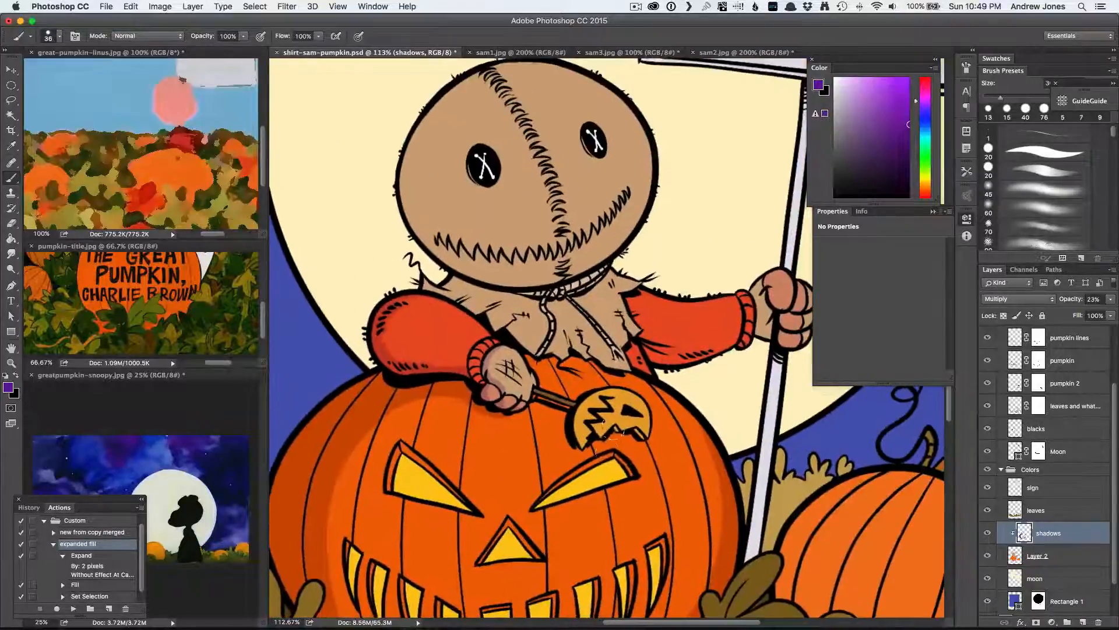
- Shade the underside of Sam's outstretched sleeve, its cuff, and the thumb and fingers gripping the sign pole
scroll(614, 450, "up", 2)
mouse_move(719, 321)
left_mouse_down()
mouse_move(577, 402)
mouse_move(625, 384)
left_mouse_up()
mouse_move(553, 406)
left_mouse_down()
mouse_move(505, 398)
mouse_move(517, 417)
left_mouse_up()
scroll(676, 353, "up", 4)
left_click_drag(676, 353, 500, 357)
mouse_move(520, 337)
left_mouse_down()
mouse_move(487, 367)
mouse_move(517, 391)
left_mouse_up()
mouse_move(544, 372)
left_mouse_down()
mouse_move(584, 371)
mouse_move(578, 402)
left_mouse_up()
left_click_drag(591, 374, 609, 354)
left_click_drag(590, 406, 603, 389)
mouse_move(514, 294)
left_mouse_down()
mouse_move(554, 329)
mouse_move(593, 336)
left_mouse_up()
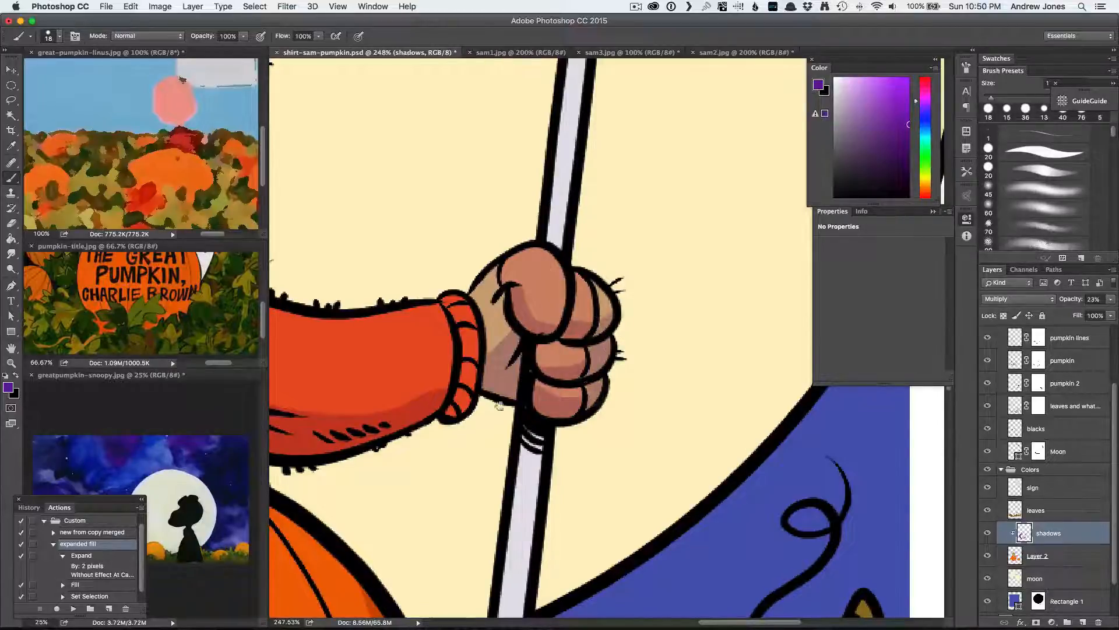
left_click_drag(499, 406, 688, 406)
left_click_drag(640, 415, 665, 347)
- Extend the shading on the outer edge and cuff of Sam's resting sleeve
mouse_move(326, 408)
left_mouse_down()
mouse_move(645, 351)
mouse_move(898, 360)
left_mouse_up()
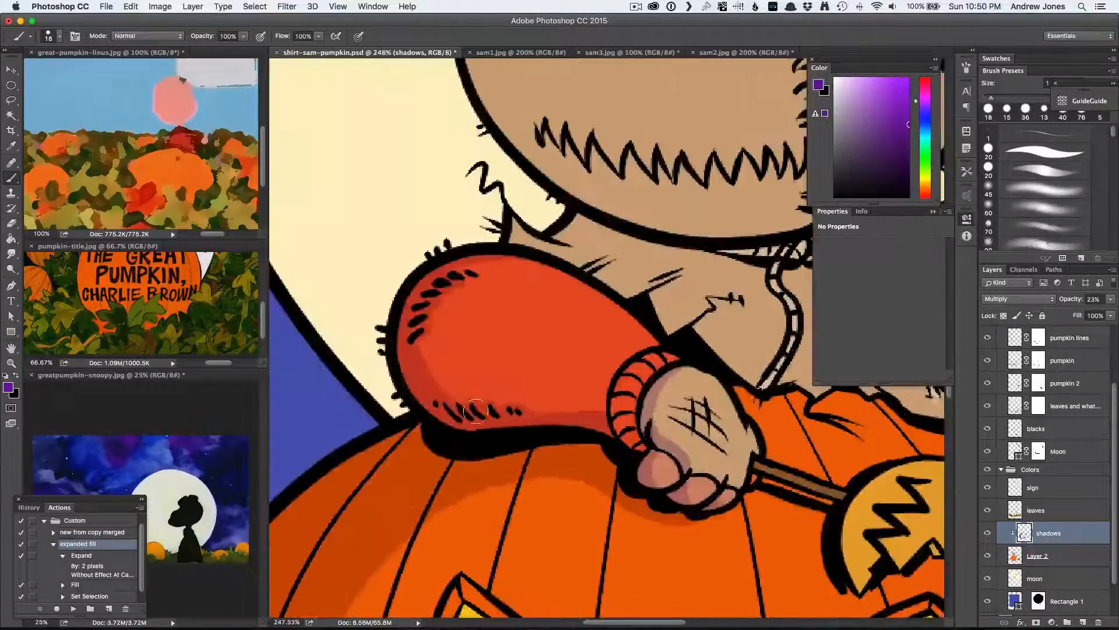
left_click_drag(465, 401, 427, 344)
mouse_move(462, 265)
left_mouse_down()
mouse_move(513, 263)
mouse_move(437, 313)
left_mouse_up()
mouse_move(613, 399)
left_mouse_down()
mouse_move(637, 440)
mouse_move(619, 390)
left_mouse_up()
- Shade Sam's ragged burlap collar below the head and along the drawstrings
left_click_drag(729, 374, 643, 361)
left_click_drag(650, 317, 598, 351)
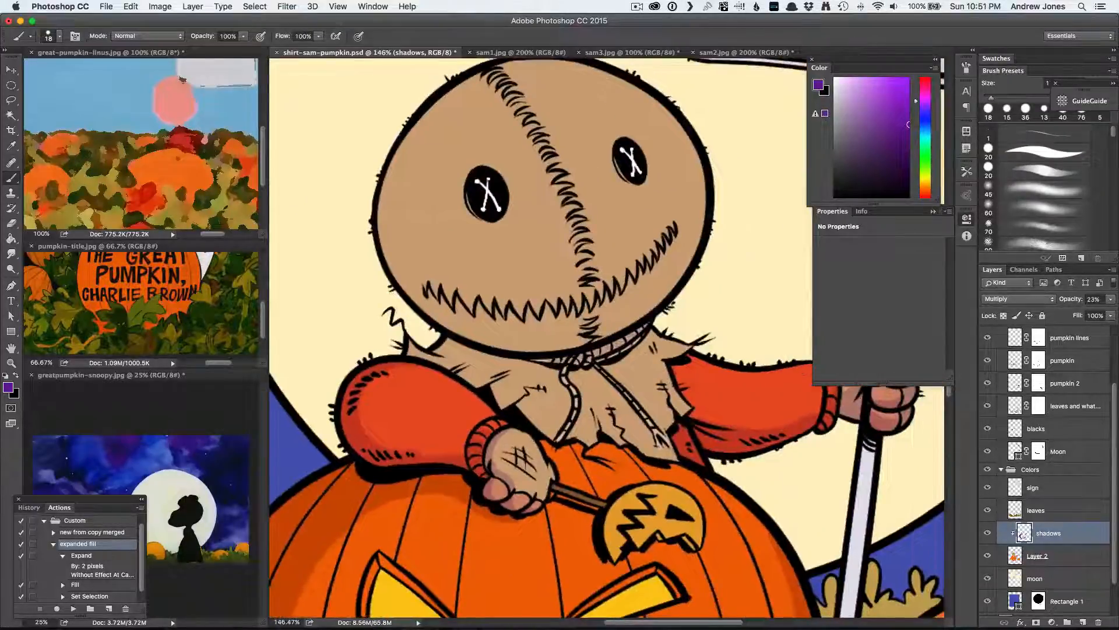
mouse_move(440, 345)
left_mouse_down()
mouse_move(527, 379)
mouse_move(454, 349)
left_mouse_up()
left_click_drag(568, 385, 554, 436)
mouse_move(601, 373)
left_mouse_down()
mouse_move(660, 388)
mouse_move(657, 397)
mouse_move(657, 345)
left_mouse_up()
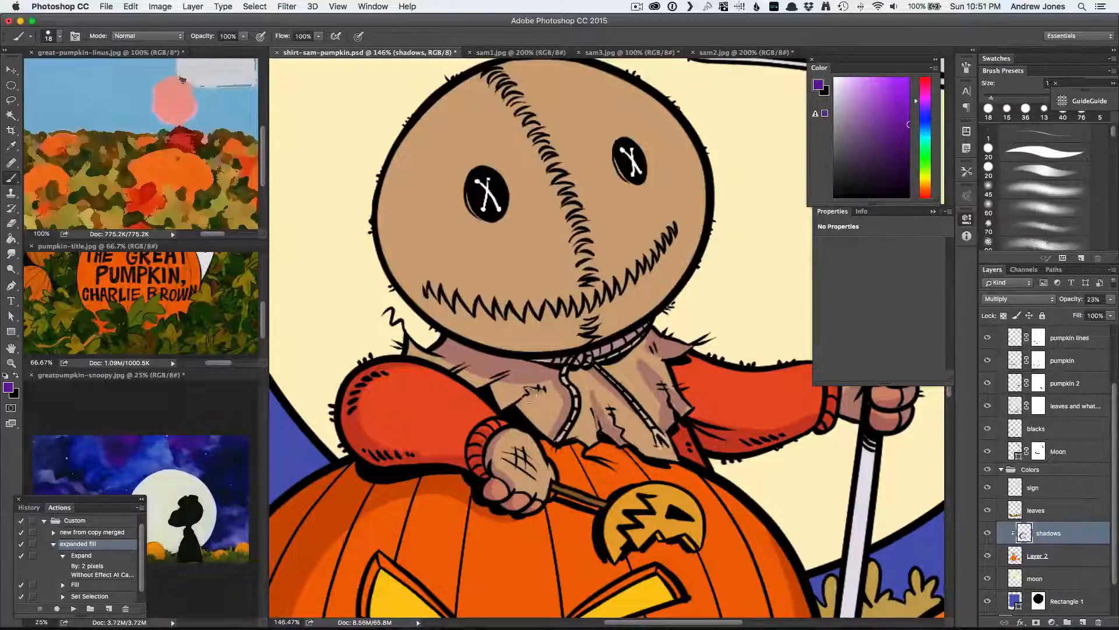
mouse_move(411, 340)
left_mouse_down()
mouse_move(439, 367)
mouse_move(478, 380)
left_mouse_up()
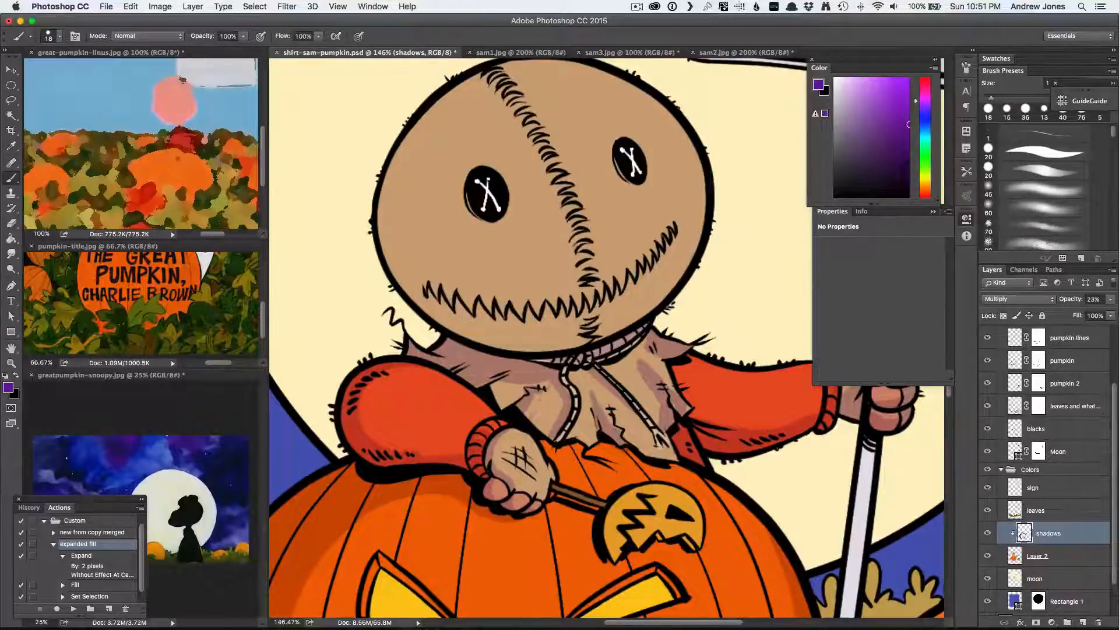
- Raise the shadows layer's opacity to 100%
scroll(693, 300, "down", 5)
scroll(693, 300, "up", 4)
scroll(694, 300, "down", 3)
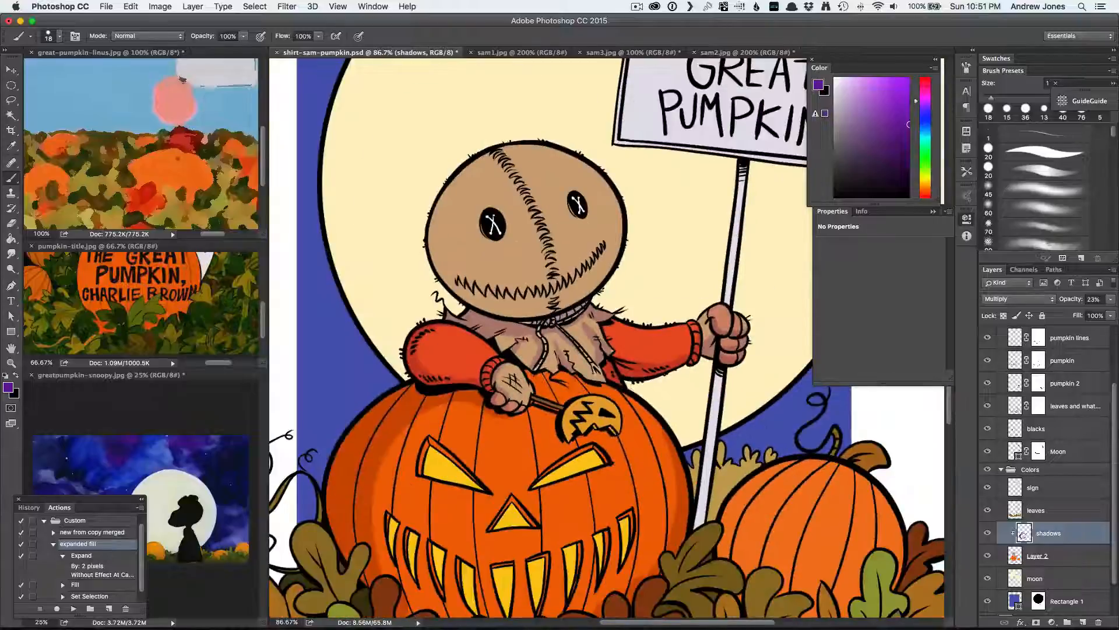
left_click(1110, 299)
left_click_drag(1066, 313, 1112, 313)
- Select the painted areas of the shadows layer, fill them with a lighter, muted purple, and deselect
left_click(1025, 537, "super")
left_click(8, 387)
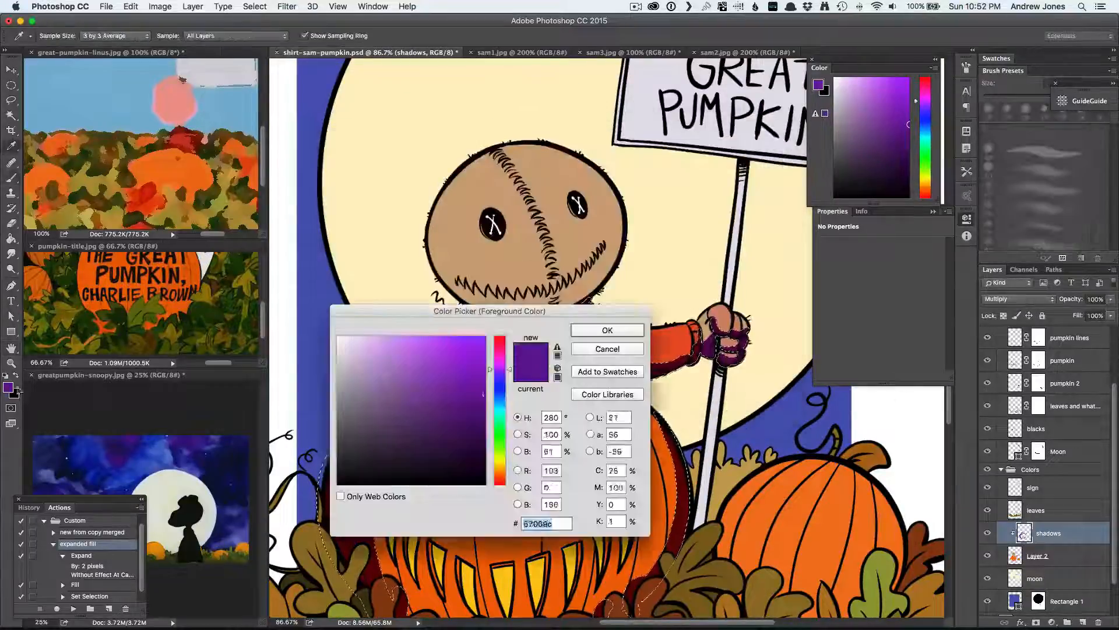
left_click(387, 377)
left_click(601, 329)
key("shift+F5")
key("Return")
key("super+d")
- Try other blend modes, including Color Burn, on the shadows layer and return it to Multiply
left_click_drag(606, 344, 630, 347)
left_click(1019, 299)
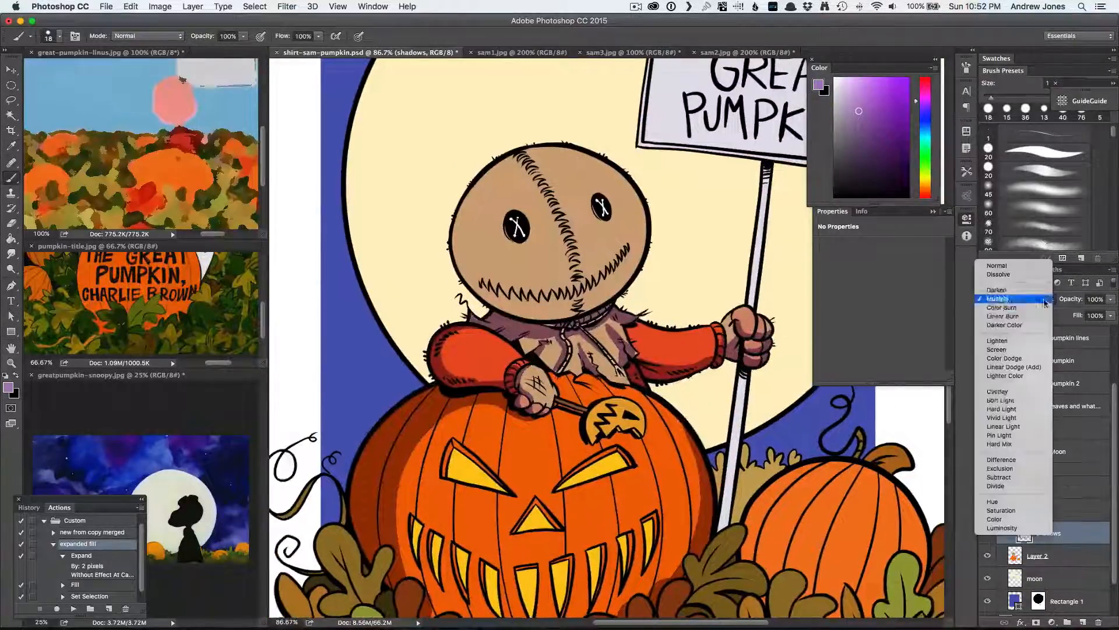
left_click(1015, 395)
left_click(1019, 299)
left_click(998, 198)
left_click(1017, 299)
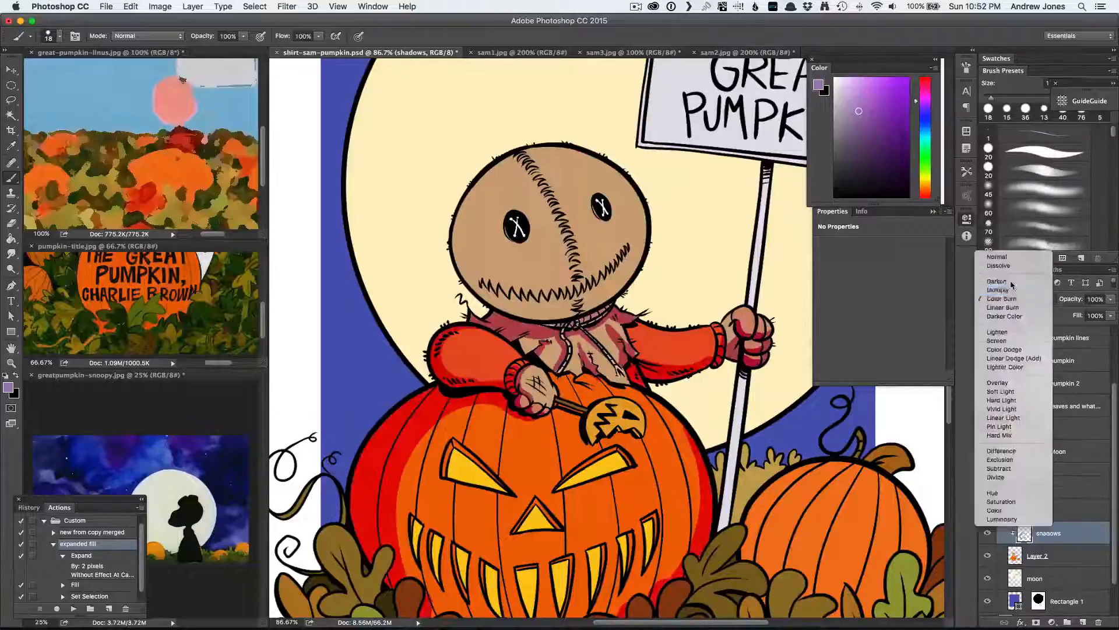
left_click(1008, 309)
- Pick a dark blue foreground color (RGB 37, 48, 138), fill the painted areas of the shadows layer with it, and deselect
left_click(359, 350, "alt")
left_click(8, 387)
left_click(446, 405)
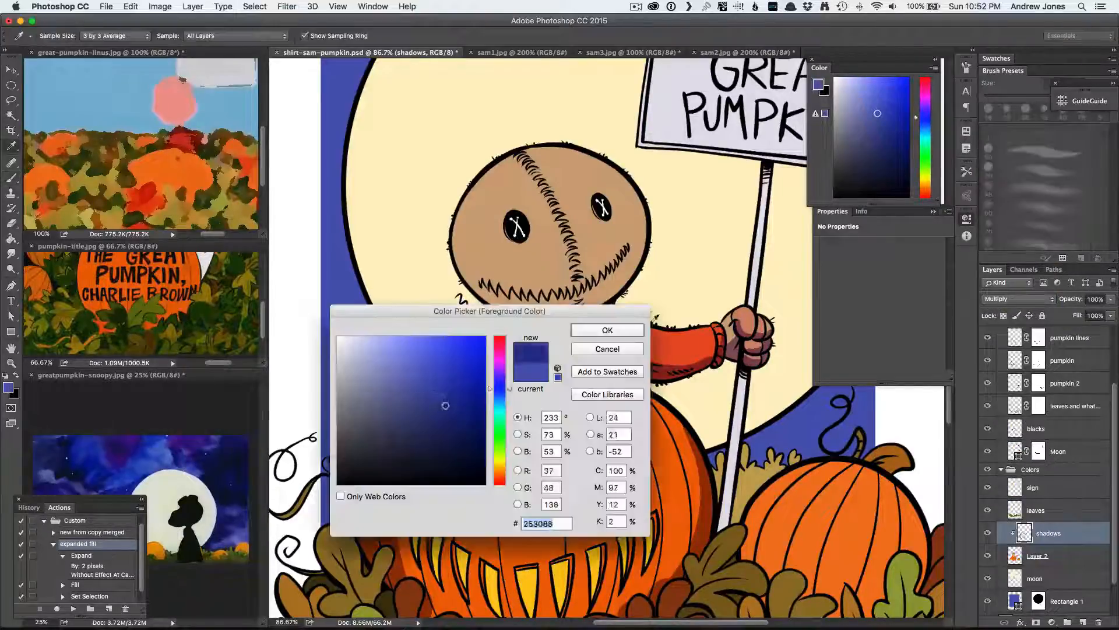
left_click(606, 328)
left_click(1027, 538, "super")
key("alt+BackSpace")
key("super+d")
- Lower the shadows layer's opacity to 18% and save the document
left_click(1111, 299)
left_click_drag(1111, 311, 1066, 312)
left_click(1051, 535)
key("super+s")
- Paint a broad curved shadow down the left side and lower edge of Sam's head
key("super+plus")
left_click_drag(594, 302, 583, 351)
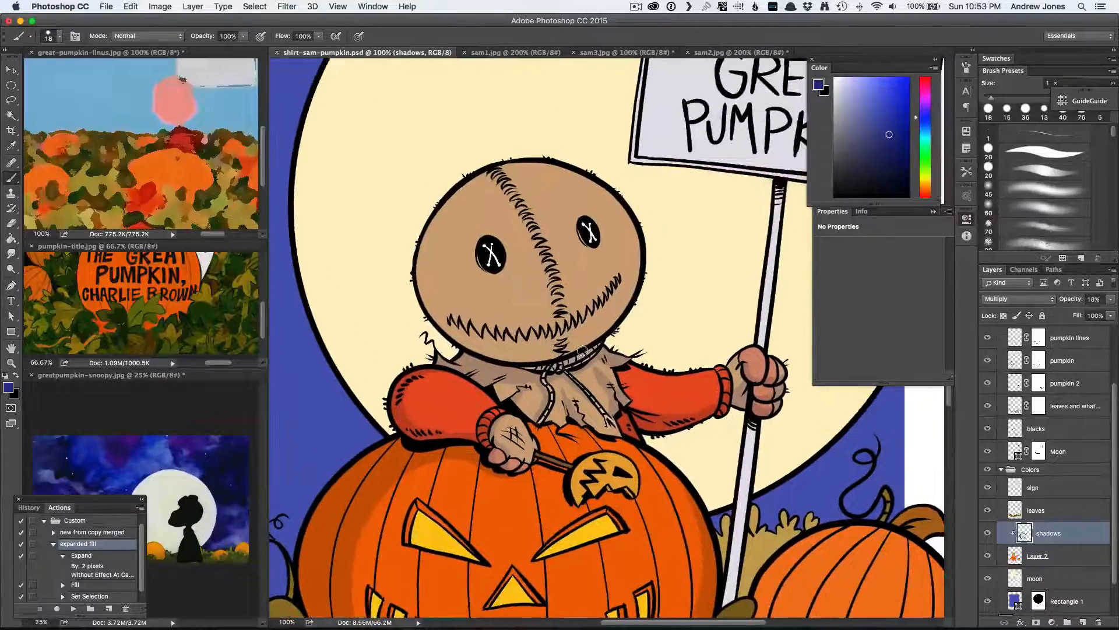
mouse_move(483, 176)
left_mouse_down()
mouse_move(435, 269)
mouse_move(529, 358)
left_mouse_up()
left_click_drag(443, 327, 422, 276)
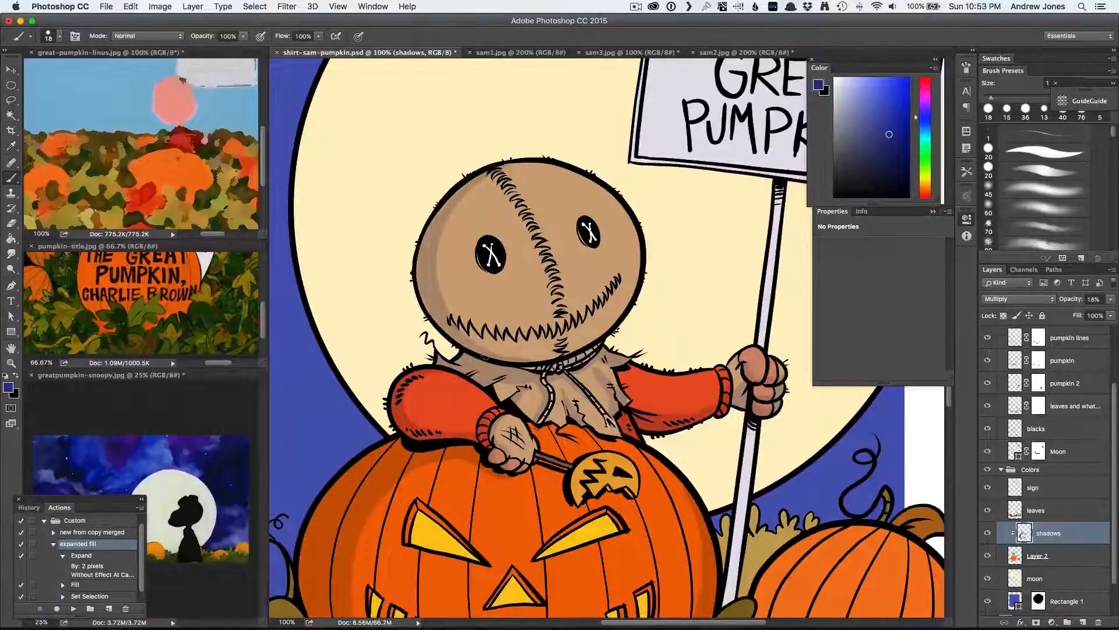
mouse_move(486, 356)
left_mouse_down()
mouse_move(554, 275)
mouse_move(668, 413)
left_mouse_up()
- Shade around the lower left of both button eyes and along the left of the head's central stitched seam
left_click_drag(436, 267, 459, 336)
left_click_drag(653, 220, 677, 279)
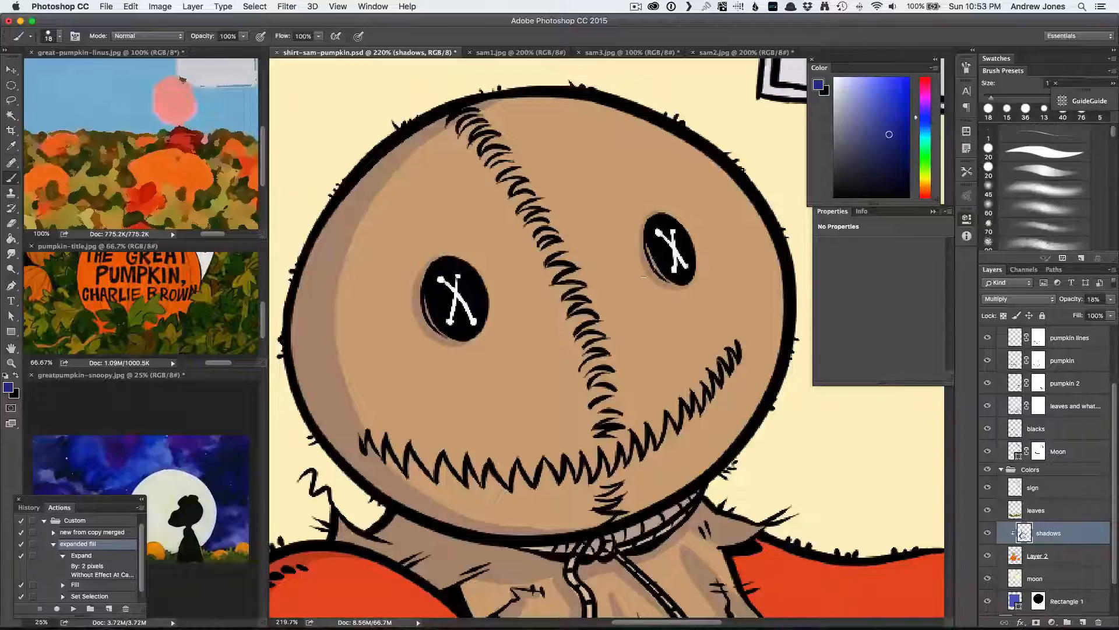
mouse_move(454, 125)
left_mouse_down()
mouse_move(505, 201)
mouse_move(607, 452)
left_mouse_up()
scroll(440, 545, "down", 3)
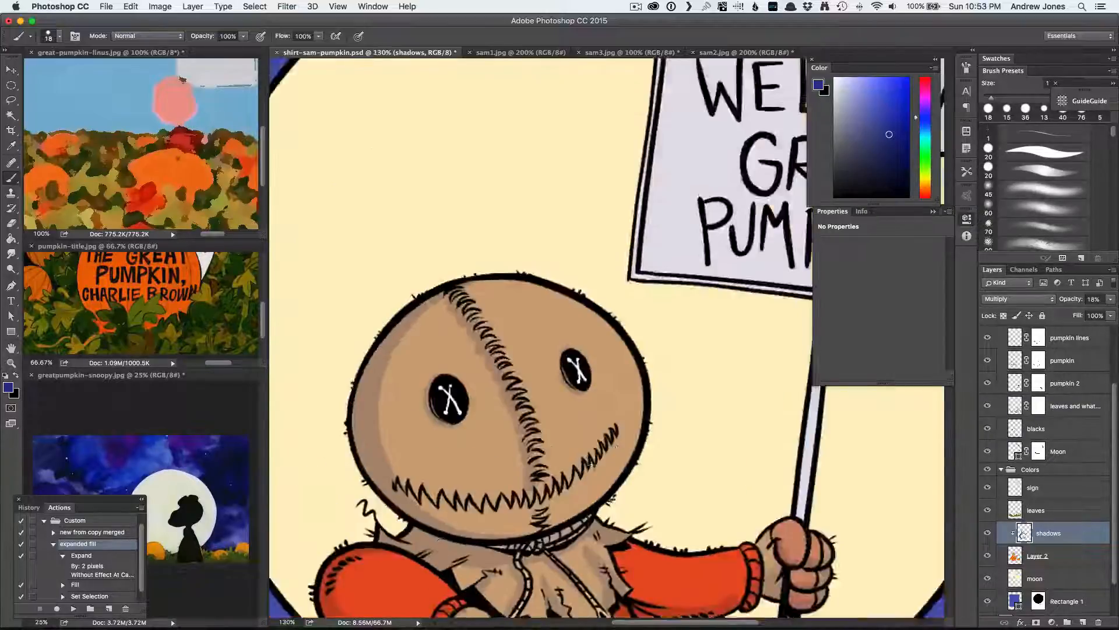
scroll(443, 408, "up", 2)
left_click_drag(474, 170, 558, 282)
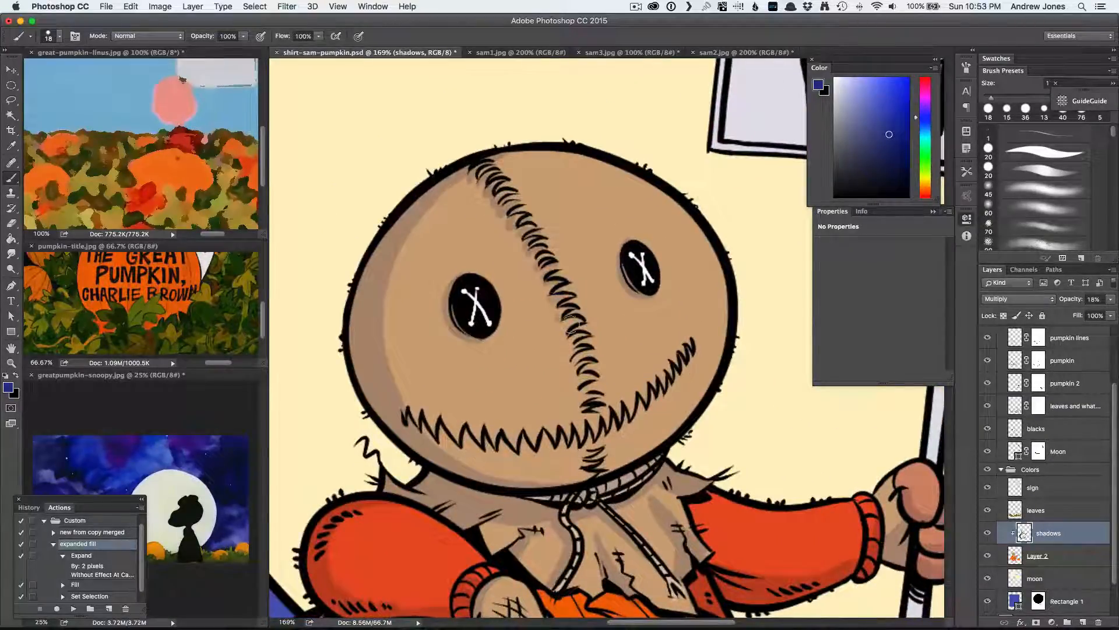
- Shade the lower end of the head seam and the area beside Sam's stitched mouth
left_click_drag(581, 381, 567, 430)
mouse_move(450, 425)
left_mouse_down()
mouse_move(507, 446)
mouse_move(562, 441)
left_mouse_up()
left_click_drag(637, 403, 690, 378)
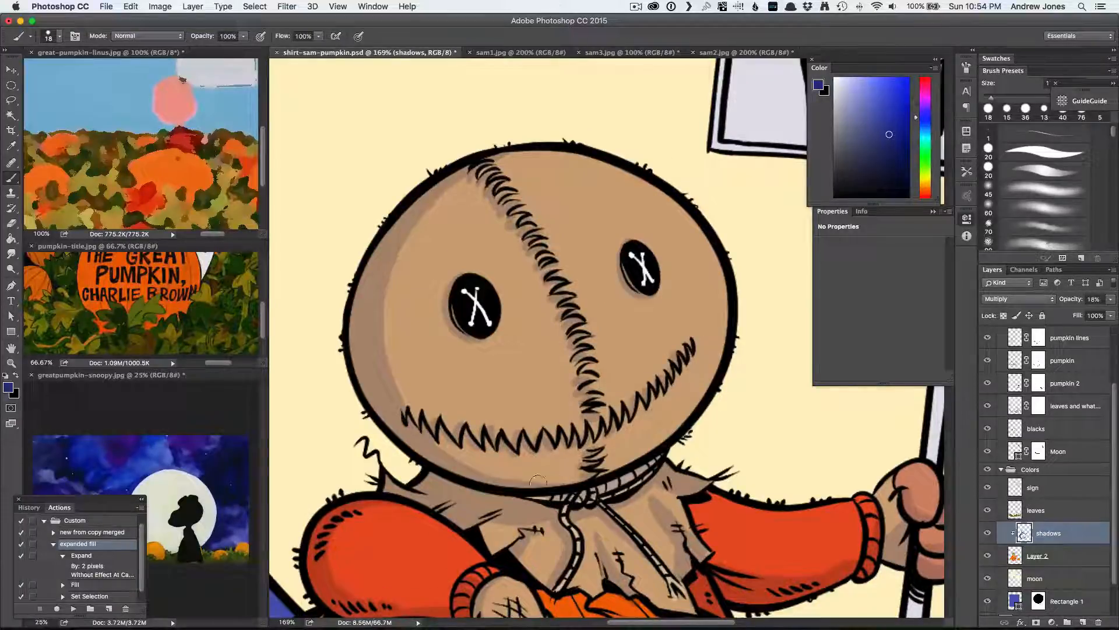
- Add shadow to the underside of Sam's sleeves and along the edge of the pumpkin lollipop
scroll(712, 430, "down", 5)
scroll(699, 408, "right", 5)
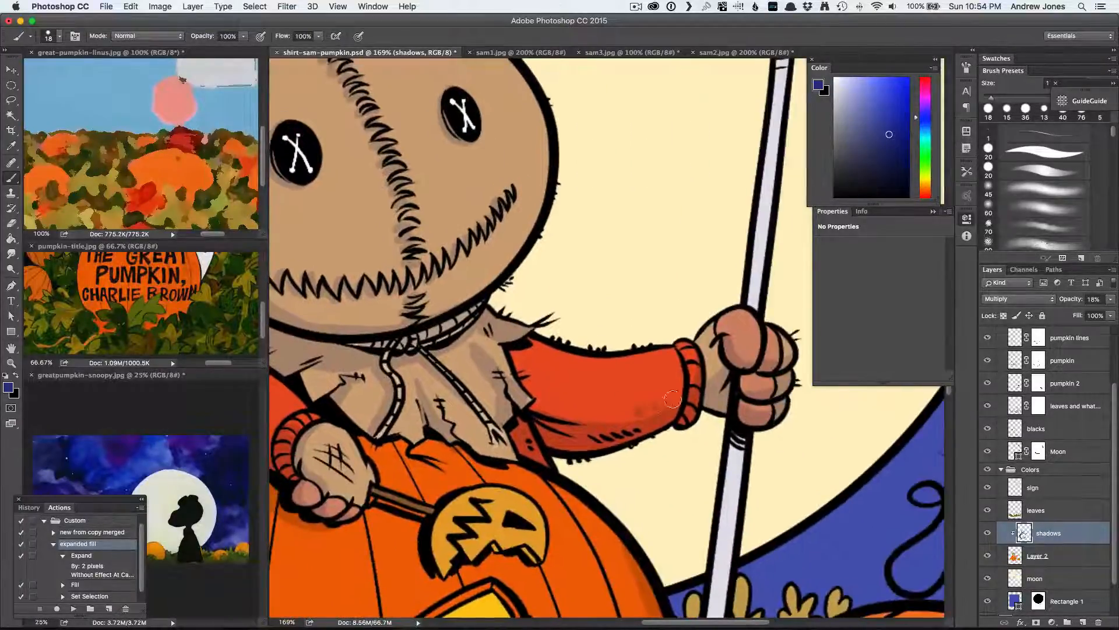
scroll(672, 400, "left", 5)
scroll(454, 441, "down", 1)
scroll(418, 441, "right", 2)
scroll(418, 441, "down", 1)
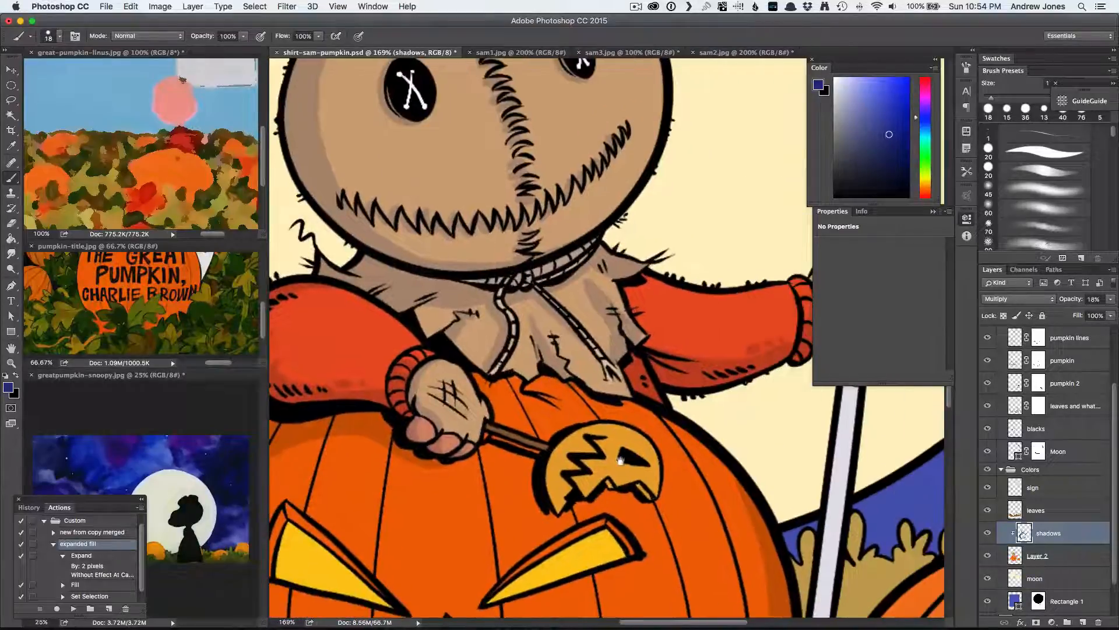
scroll(719, 429, "down", 2)
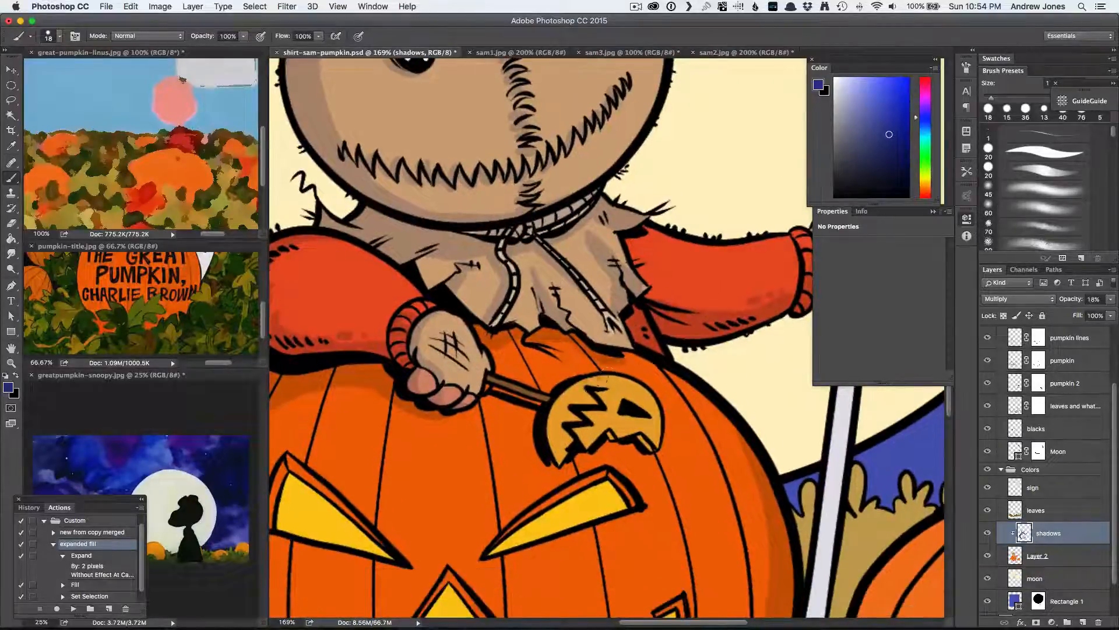
left_click_drag(604, 379, 599, 415)
scroll(641, 449, "down", 8)
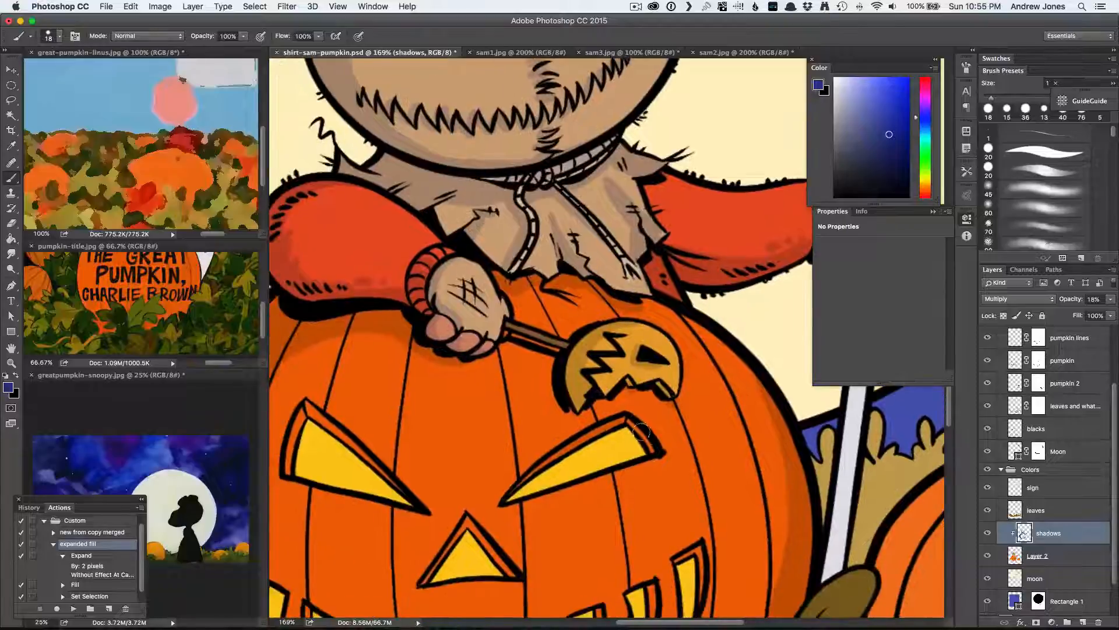
- Shade alongside the rib lines and outer edge of the large carved pumpkin
scroll(641, 408, "left", 5)
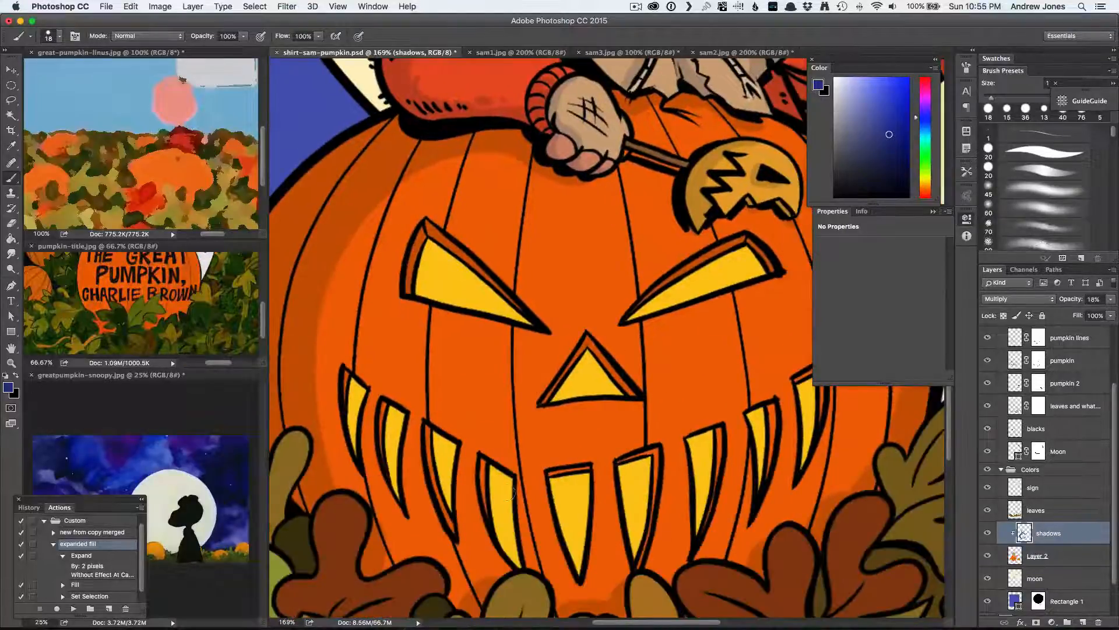
scroll(653, 388, "down", 5)
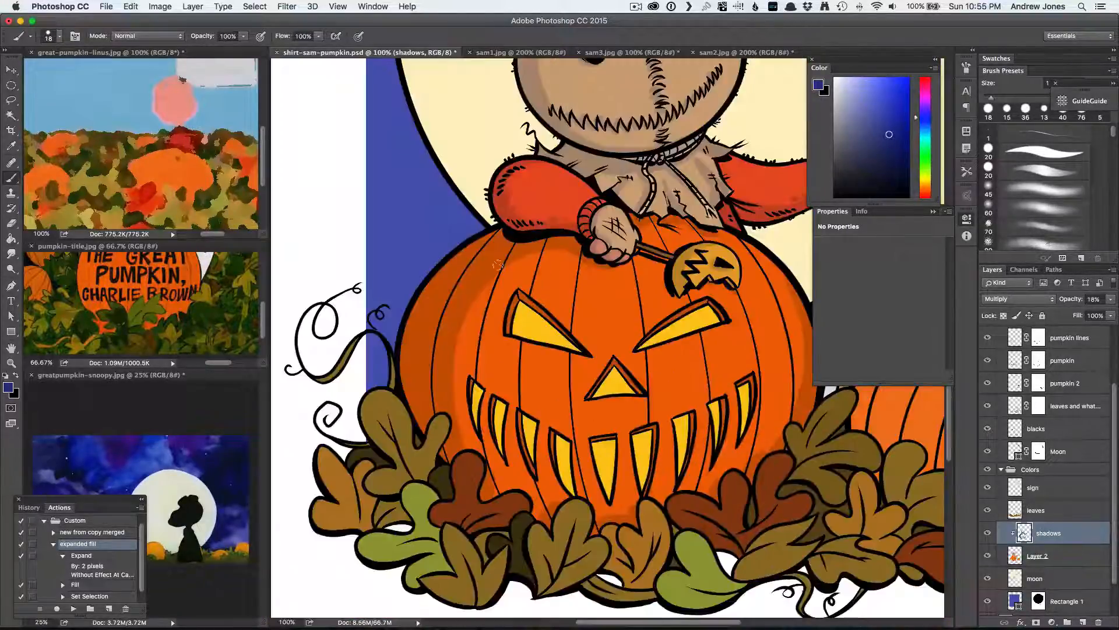
scroll(482, 327, "up", 3)
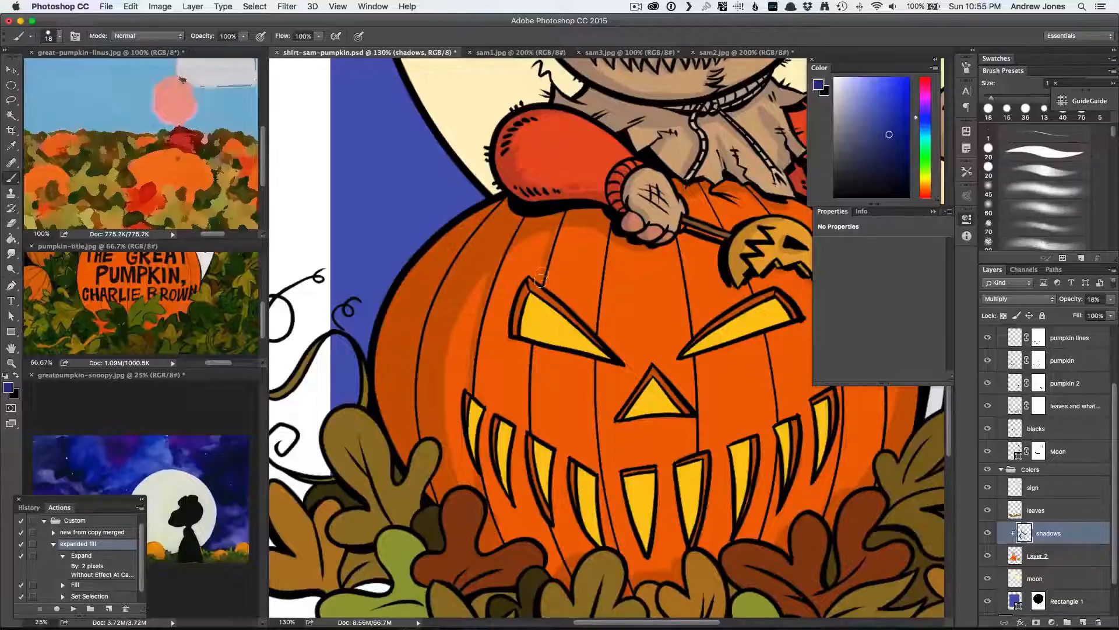
scroll(656, 543, "right", 5)
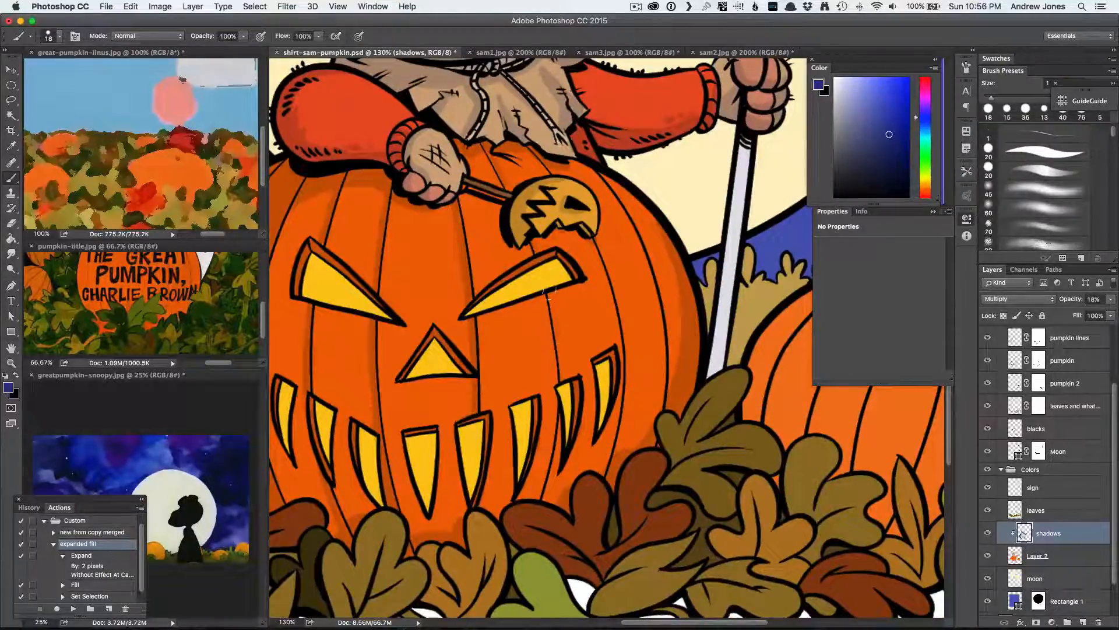
left_click_drag(550, 292, 560, 376)
left_click_drag(547, 498, 564, 436)
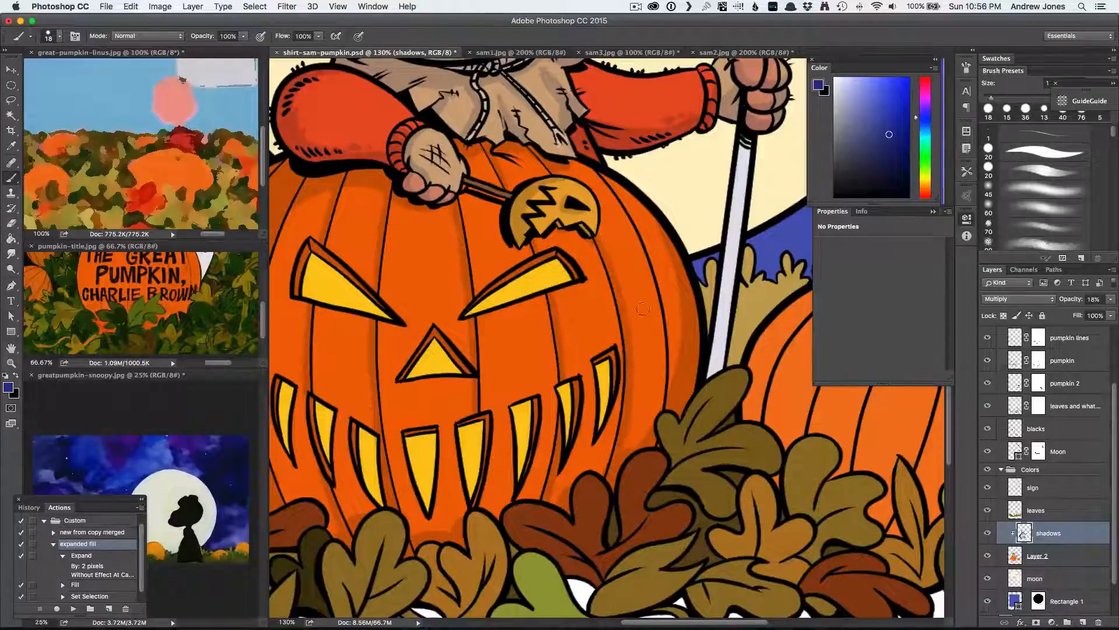
left_click_drag(618, 303, 625, 449)
left_click_drag(633, 216, 664, 379)
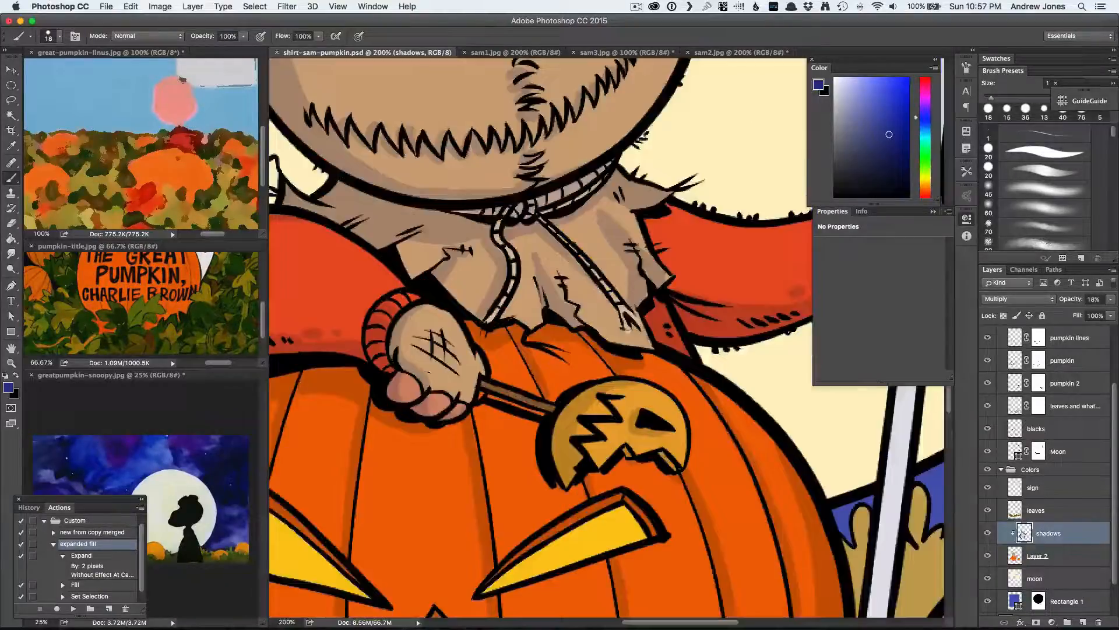
left_click_drag(427, 380, 418, 375)
left_click_drag(633, 446, 625, 509)
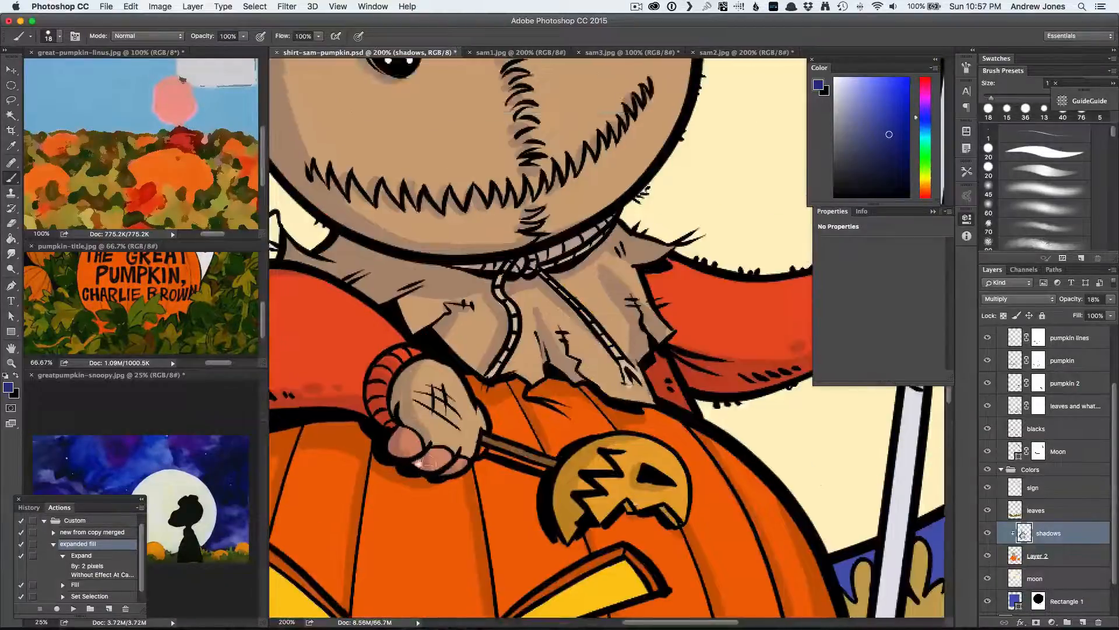
- Try thin crosshatching along the shadow edge of Sam's head with a smaller brush, and undo it
key("super+minus")
left_click_drag(616, 374, 594, 447)
key("super+plus")
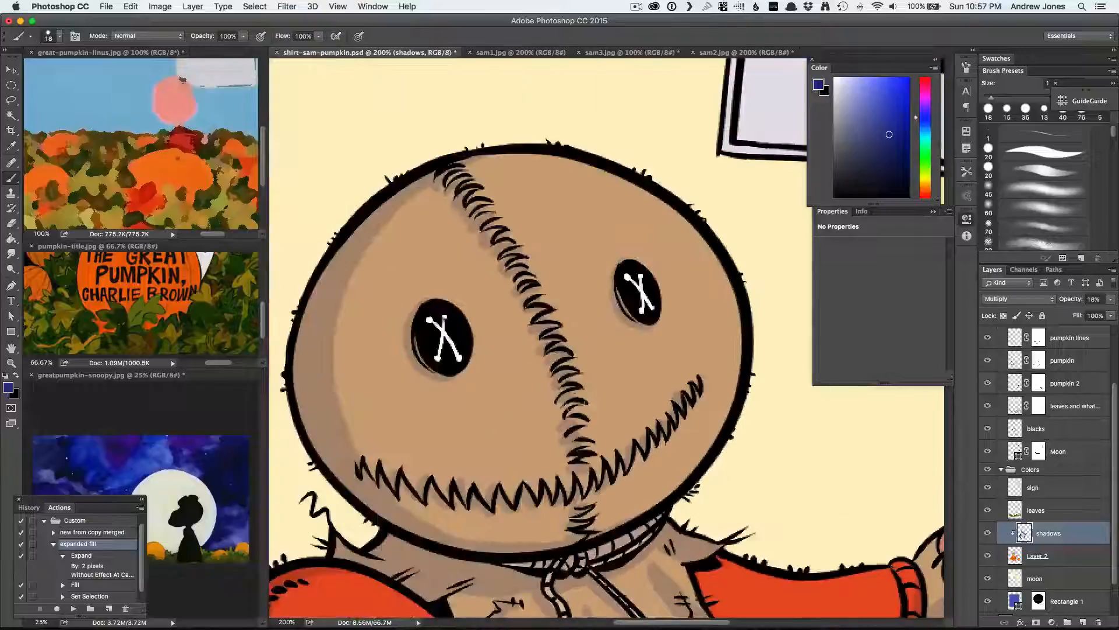
key("bracketleft")
left_click_drag(341, 317, 372, 282)
mouse_move(358, 279)
left_mouse_down()
mouse_move(424, 224)
mouse_move(348, 420)
left_mouse_up()
left_click_drag(417, 285, 385, 483)
left_click_drag(351, 304, 373, 448)
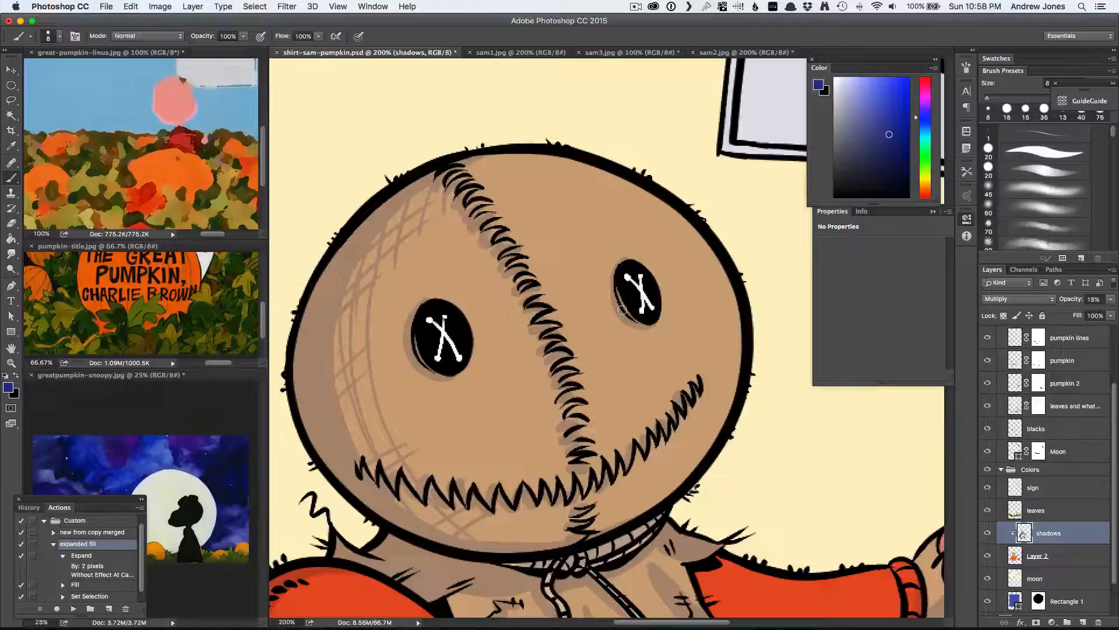
key("super+alt+z")
key("super+alt+z")
key("super+alt+z")
key("super+alt+z")
key("super+alt+z")
key("super+alt+z")
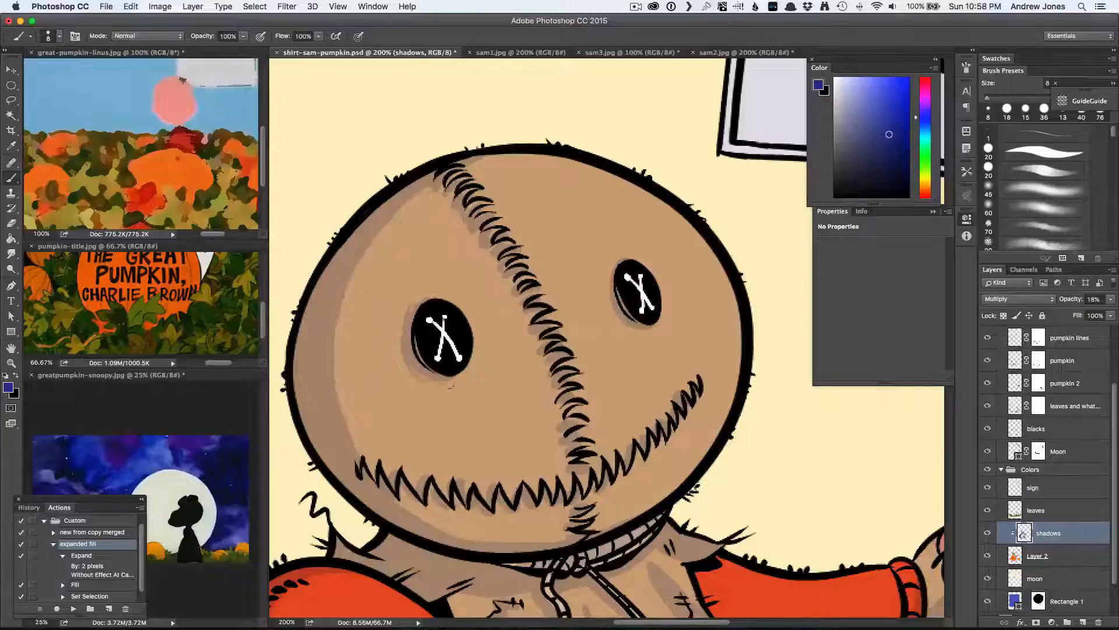
- Add thin curved shadow lines around both button eyes and short hatch marks on the head's shadow edge and burlap collar
left_click_drag(409, 331, 422, 383)
left_click_drag(602, 285, 623, 324)
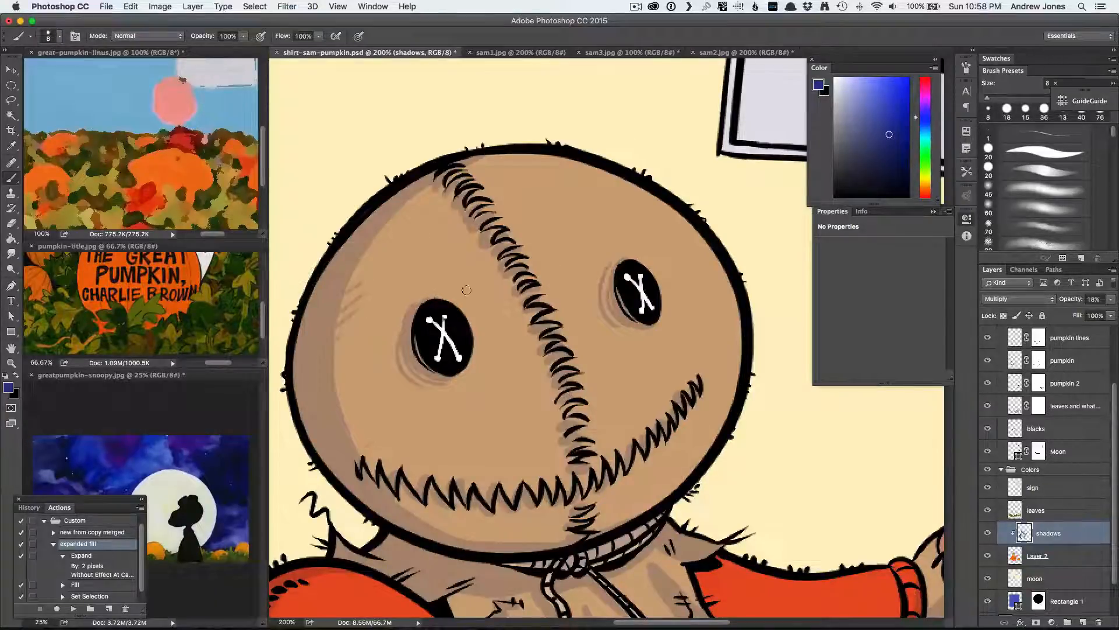
scroll(875, 420, "down", 8)
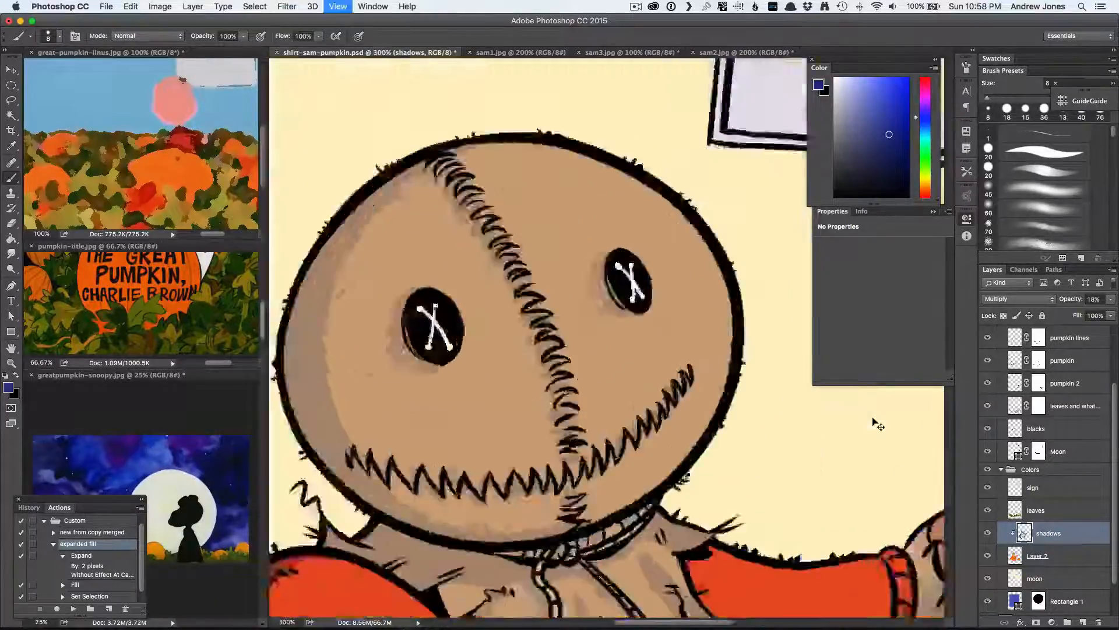
left_click_drag(499, 409, 512, 424)
left_click_drag(488, 406, 506, 423)
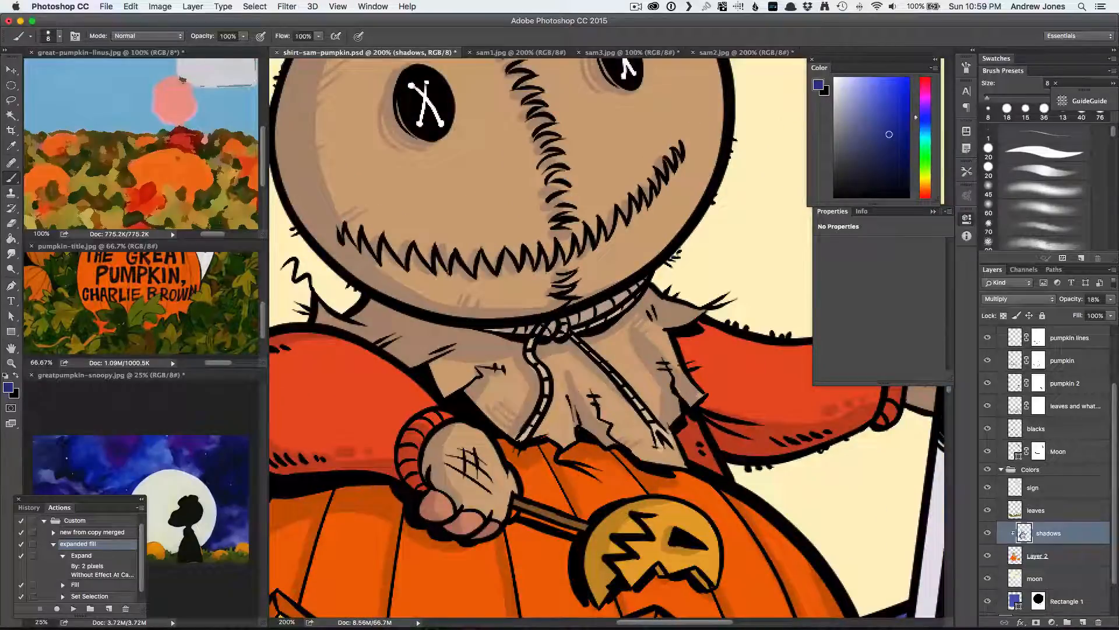
- Shade the left and right edges of the smaller pumpkin with a 36 px brush
key("super+minus")
key("super+minus")
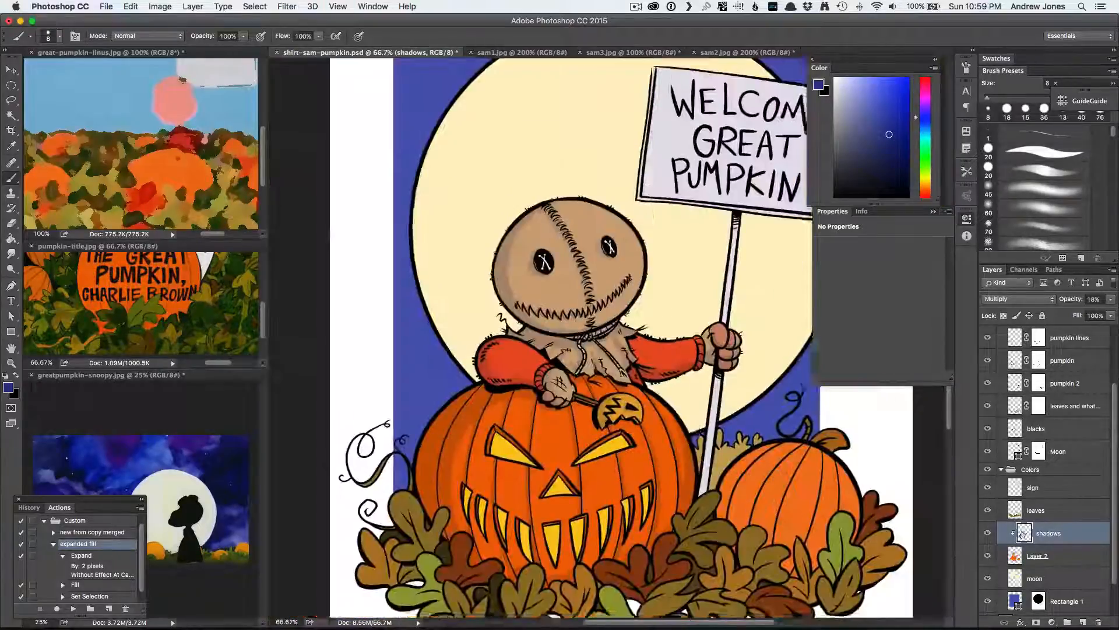
left_click_drag(673, 431, 631, 297)
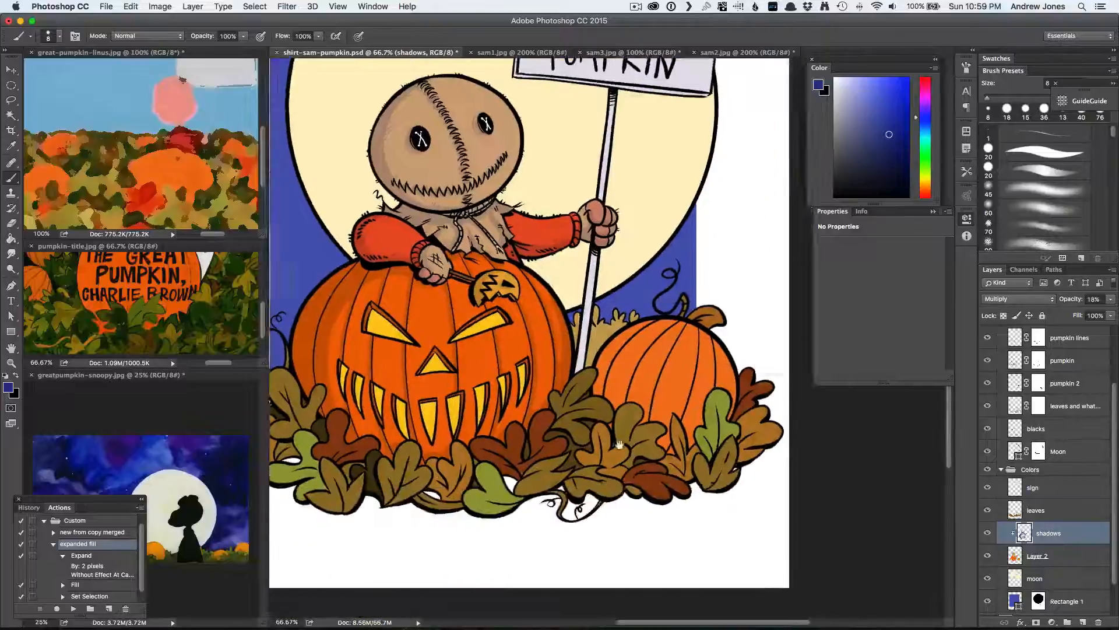
key("super+plus")
left_click_drag(564, 340, 556, 470)
left_click_drag(688, 320, 681, 484)
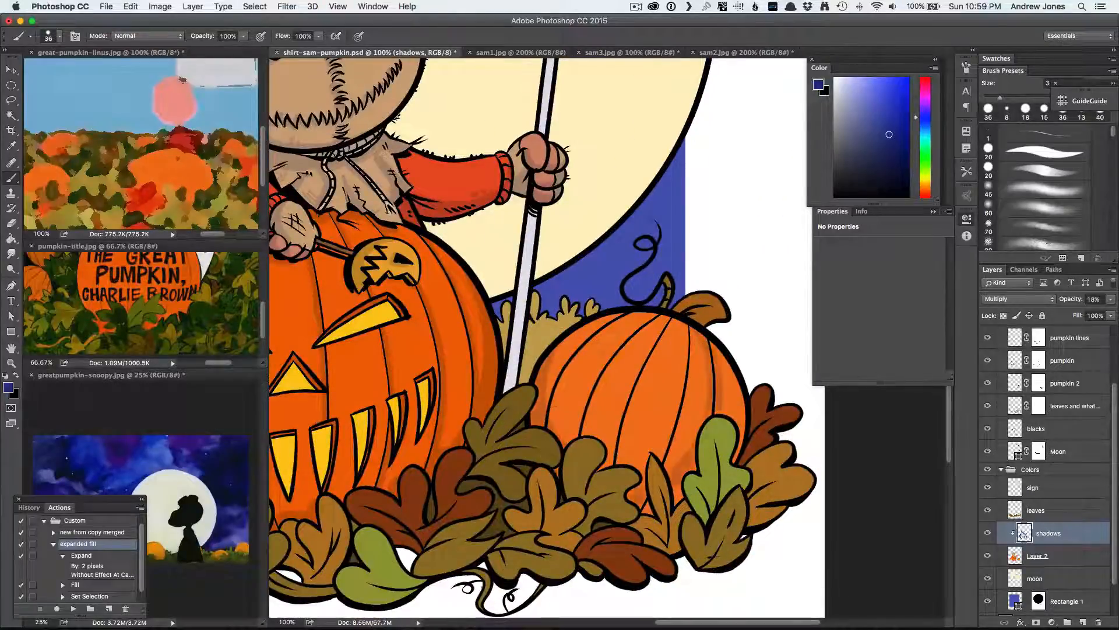
left_click_drag(721, 350, 678, 495)
left_click_drag(550, 389, 619, 316)
key("super+z")
mouse_move(677, 291)
left_mouse_down()
mouse_move(700, 292)
mouse_move(729, 327)
left_mouse_up()
left_click_drag(585, 366, 603, 366)
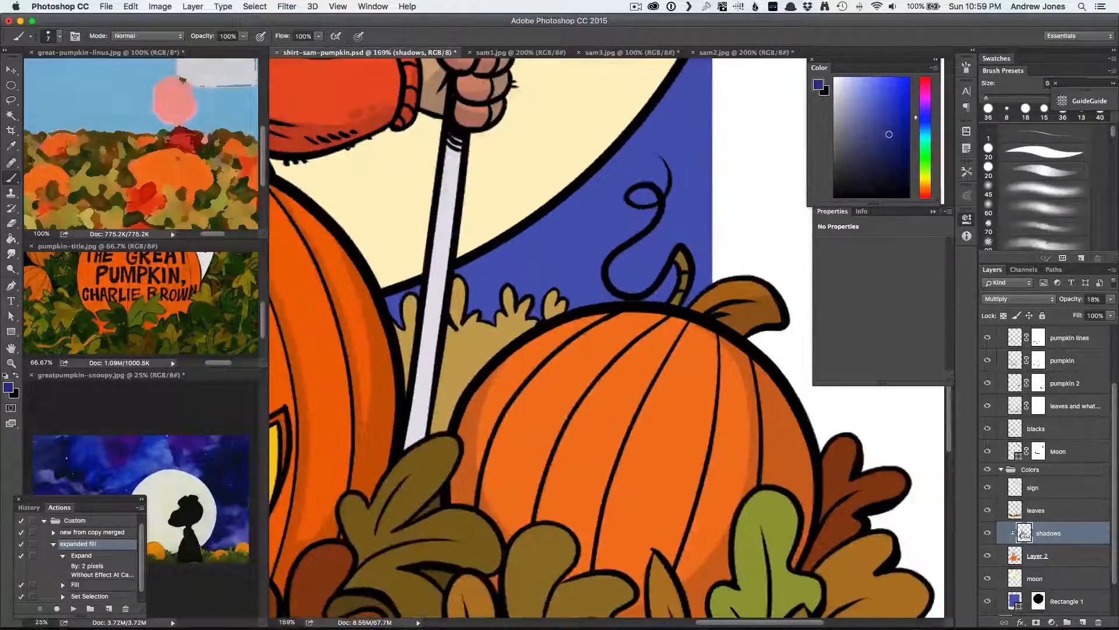
- Set the shadows layer's opacity to 17%
left_click(653, 350, "alt")
left_click(787, 408, "alt")
left_click_drag(1111, 300, 1065, 316)
- Try the Normal blend mode on the shadows layer and switch it back to Multiply
left_click(1018, 299)
left_click(1008, 267)
left_click(787, 408, "alt")
left_click(1018, 299)
left_click(1009, 331)
left_click(1041, 532)
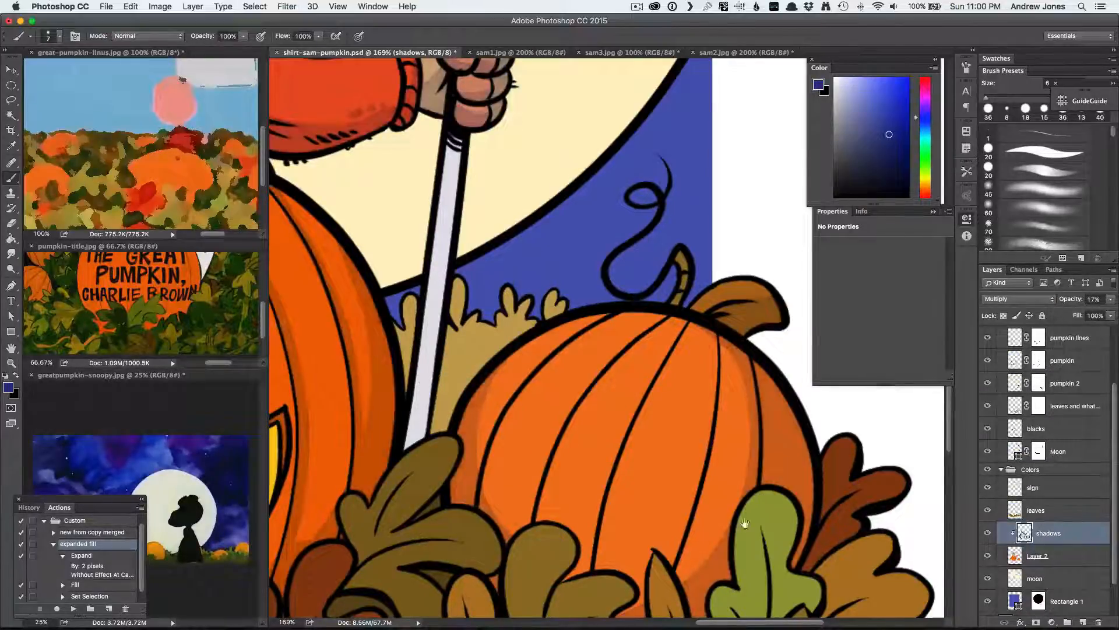
- Paint tapered shadows alongside each rib line of the smaller pumpkin with a thin brush
left_click_drag(745, 525, 603, 446)
left_click_drag(573, 256, 532, 475)
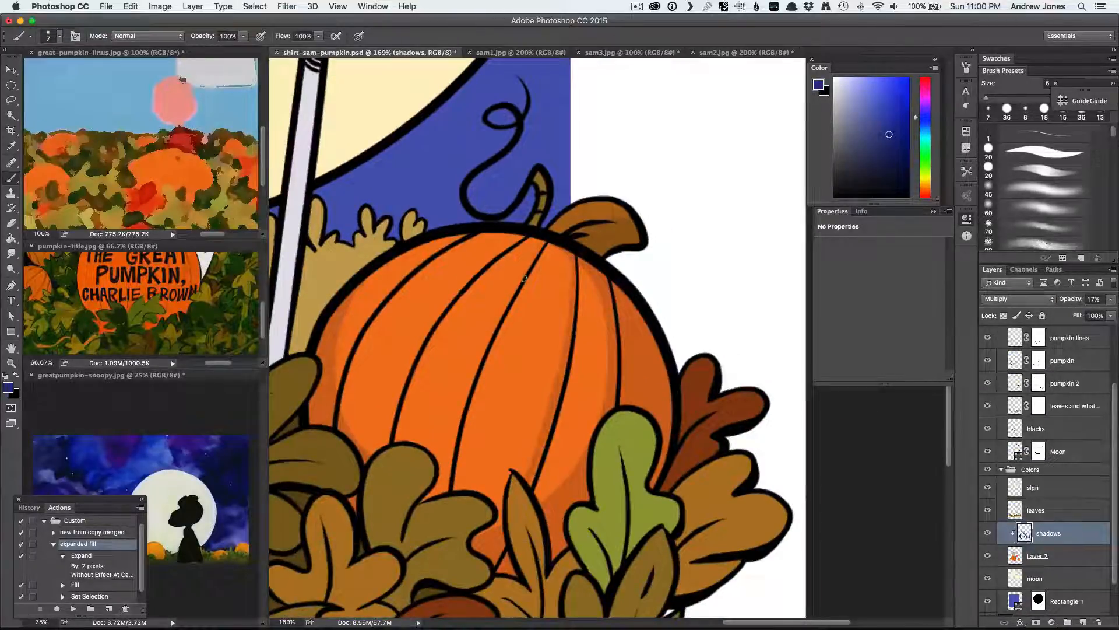
left_click_drag(524, 278, 448, 484)
key("bracketright")
key("bracketright")
left_click_drag(540, 249, 524, 277)
left_click_drag(522, 238, 387, 446)
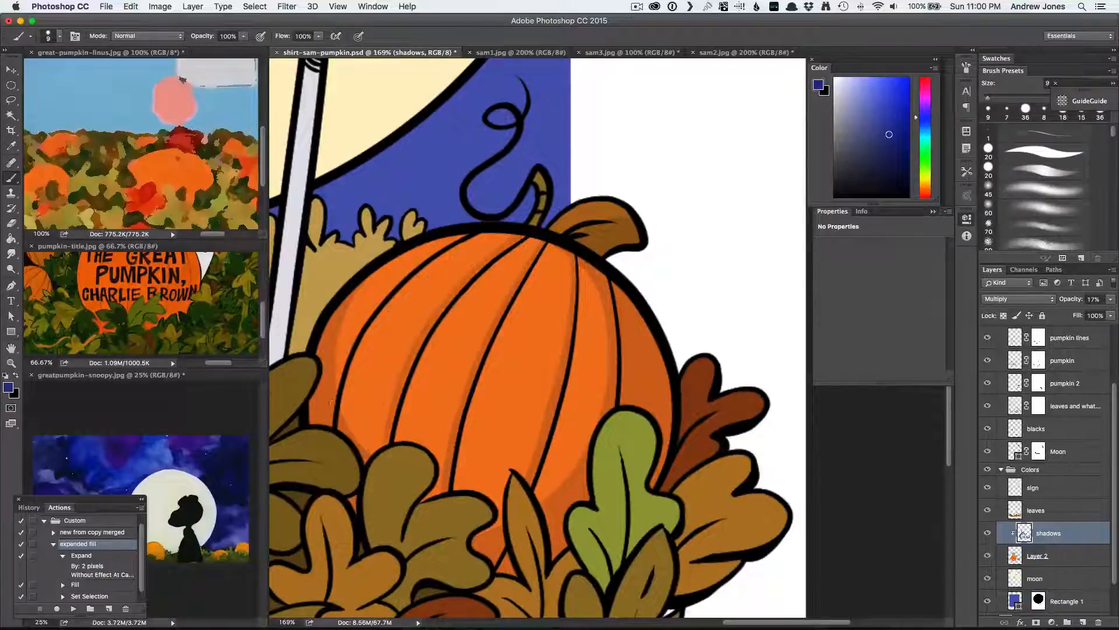
left_click_drag(450, 238, 336, 371)
key("super+1")
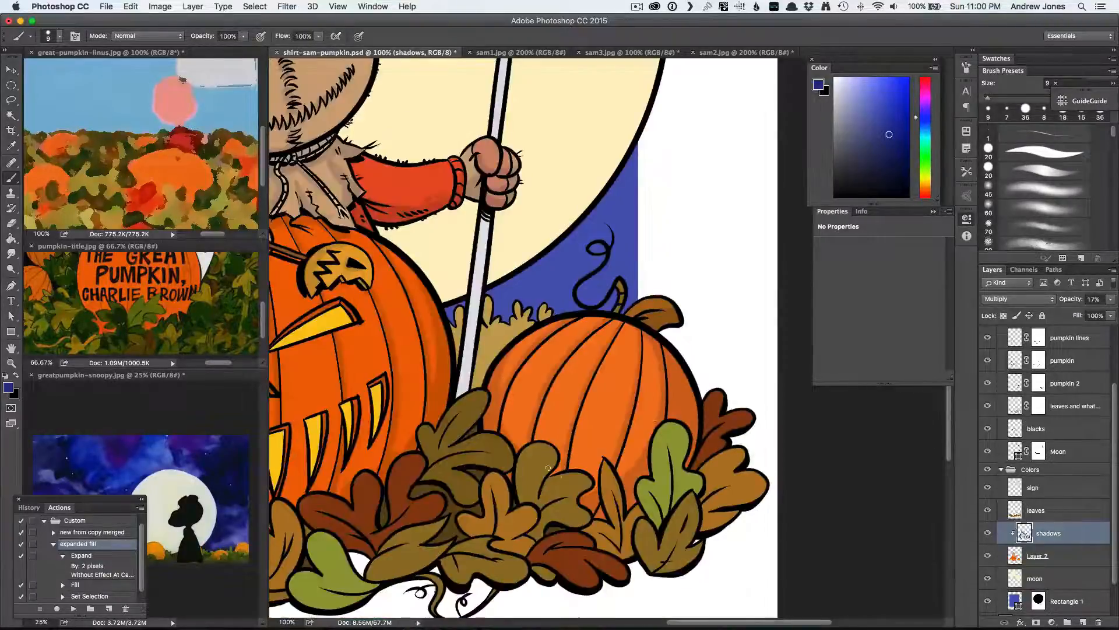
scroll(559, 466, "down", 2)
scroll(653, 418, "up", 3)
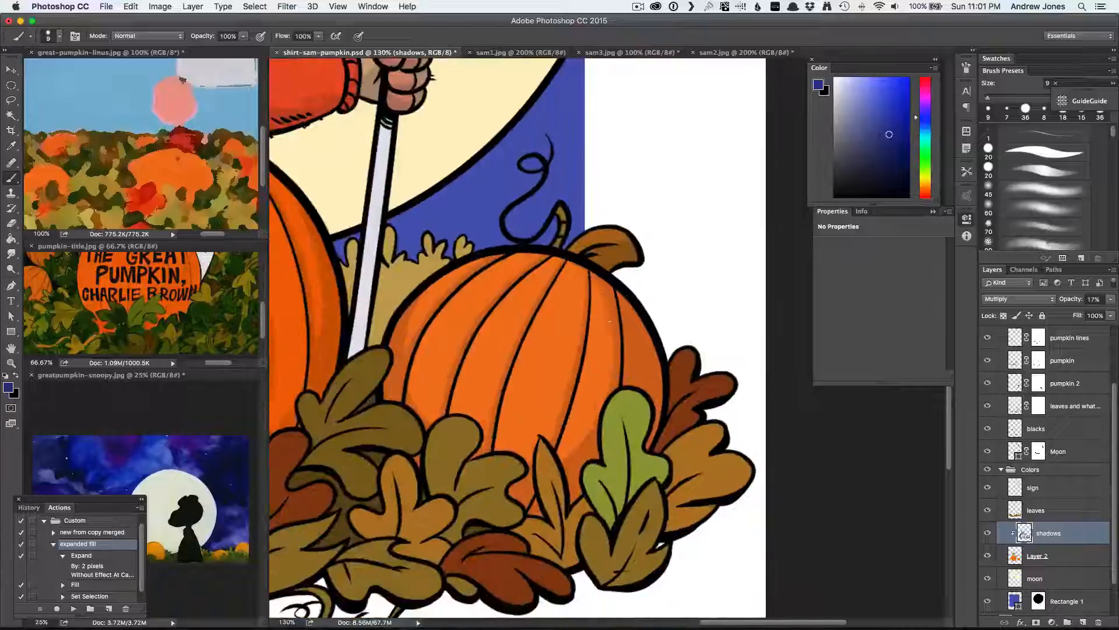
scroll(437, 298, "down", 2)
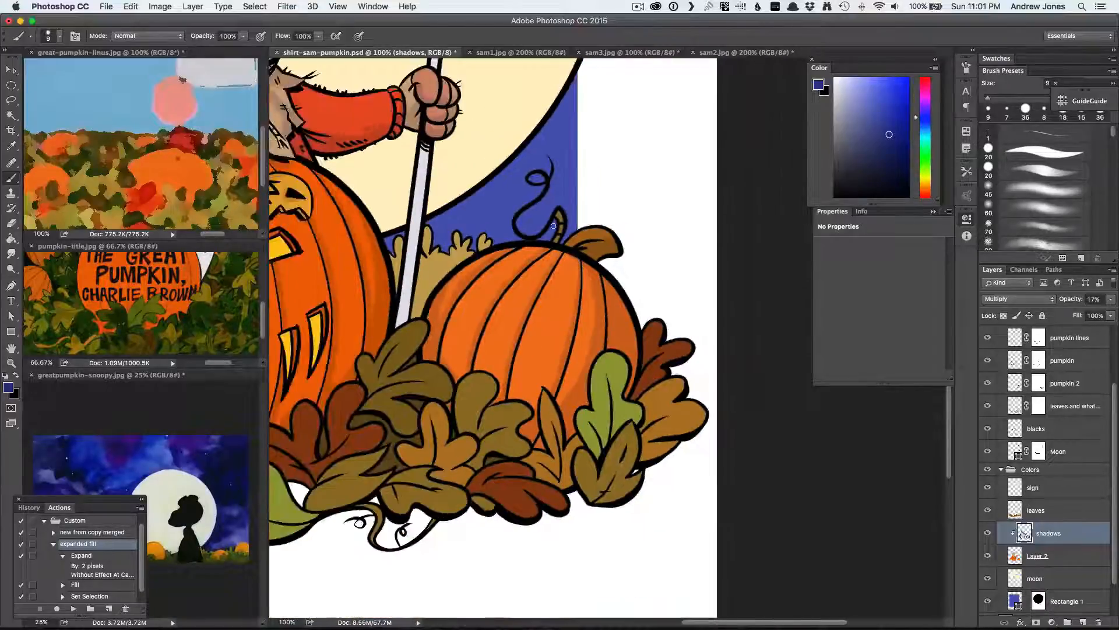
- Add a new layer above the leaves layer, clip it to the leaves, and name it shadows
scroll(553, 225, "up", 2)
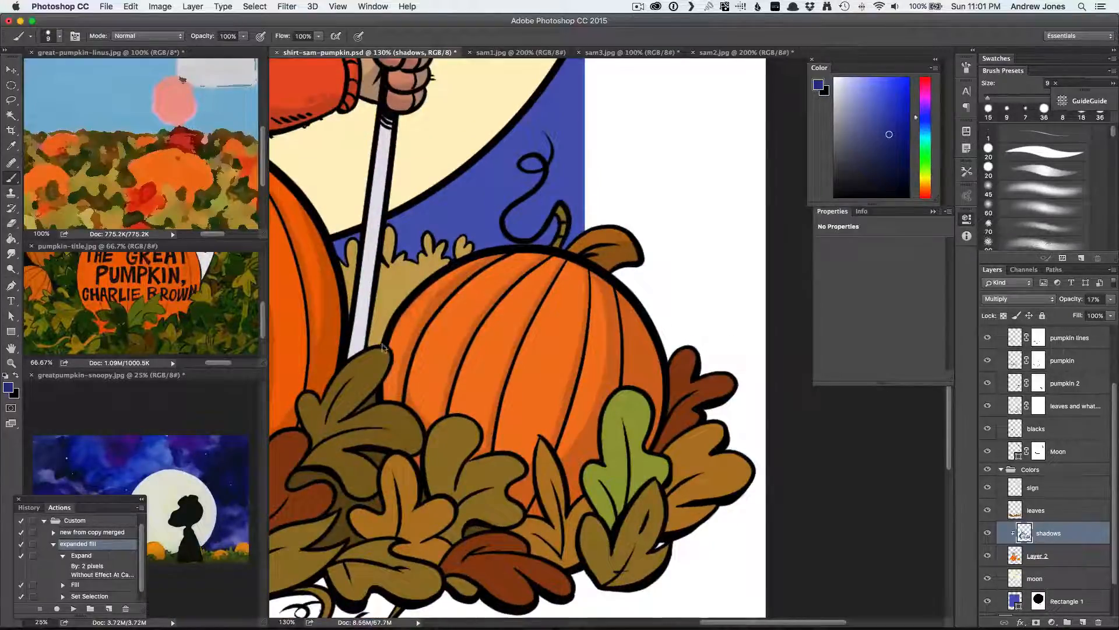
scroll(397, 527, "down", 2)
scroll(557, 448, "up", 2)
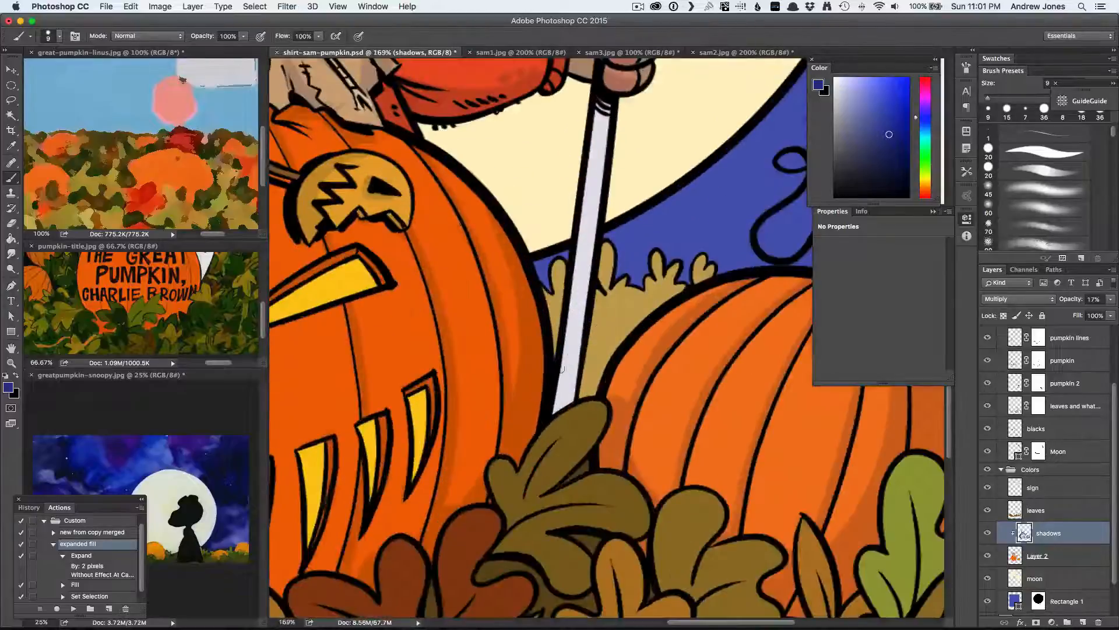
scroll(557, 448, "down", 1)
left_click_drag(555, 459, 663, 422)
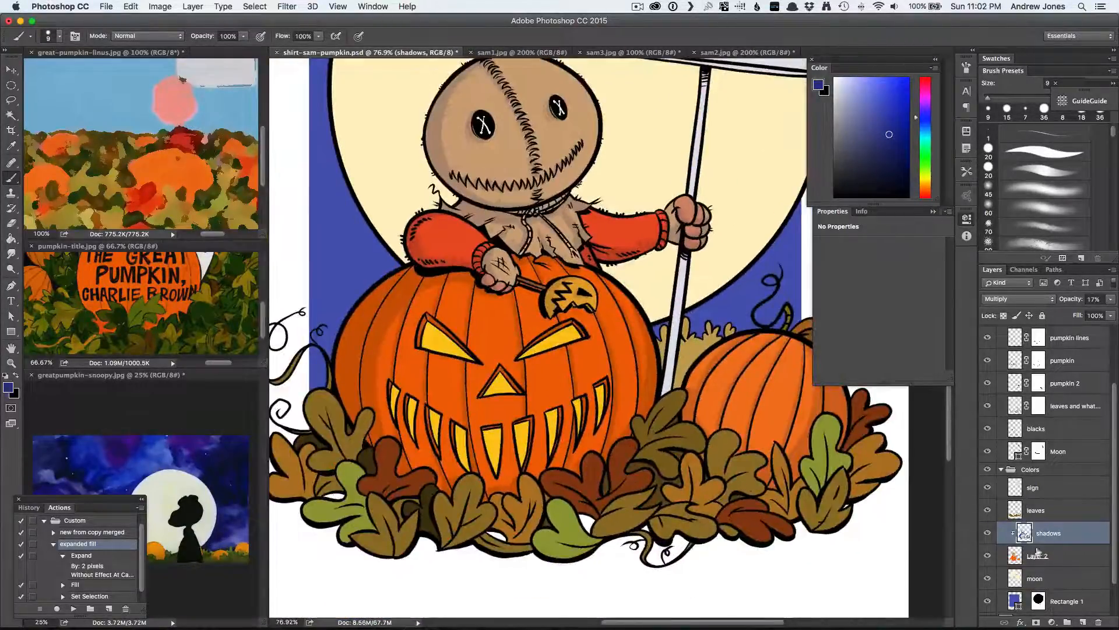
left_click(1040, 512)
key("super+shift+alt+n")
key("super+alt+g")
double_click(1043, 511)
type("shadows")
- Set the leaves' shadows layer to Multiply at 19% opacity
left_click(1018, 299)
left_click(1011, 332)
left_click_drag(1110, 299, 1066, 316)
- Paint shadows on the leaves around the large pumpkin's lower left side with a 25 px brush
mouse_move(478, 515)
left_mouse_down()
mouse_move(539, 436)
mouse_move(643, 400)
left_mouse_up()
left_click_drag(349, 316, 364, 312)
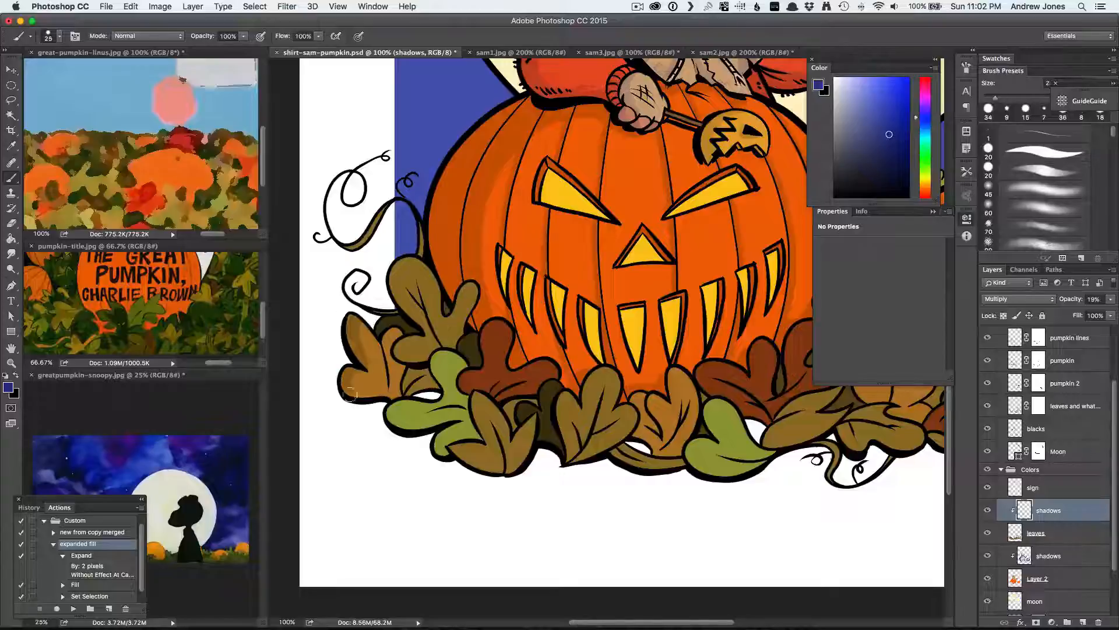
left_click_drag(447, 354, 416, 391)
left_click_drag(407, 436, 467, 428)
left_click_drag(539, 429, 509, 408)
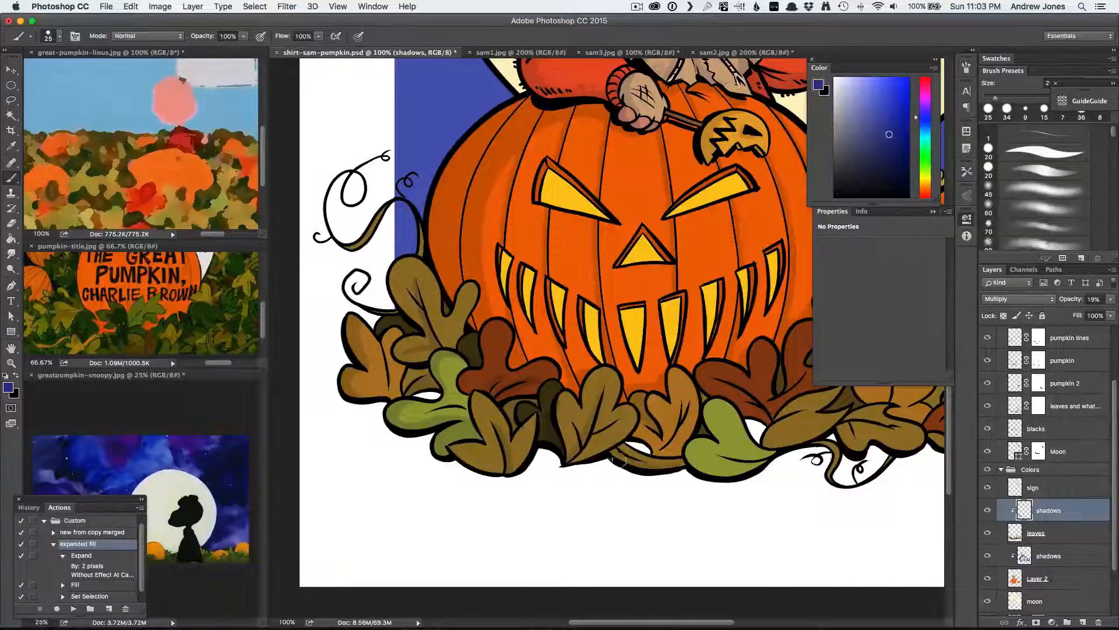
- Shade the vine and the leaves below the large pumpkin and in the gap between the two pumpkins
mouse_move(621, 460)
left_mouse_down()
mouse_move(760, 462)
mouse_move(505, 431)
left_mouse_up()
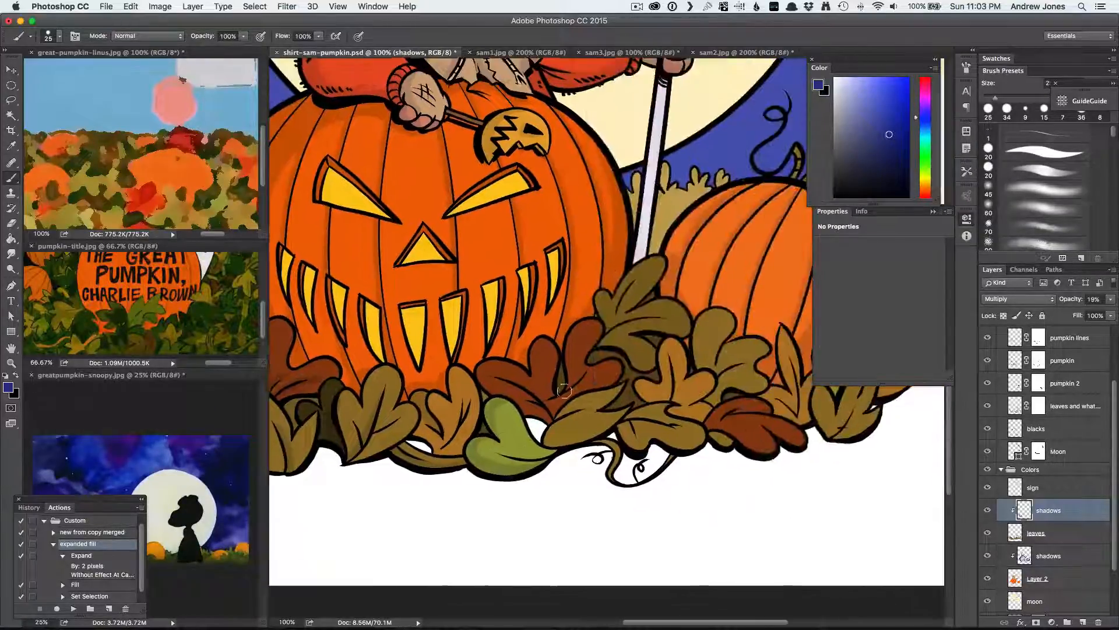
left_click_drag(501, 390, 531, 412)
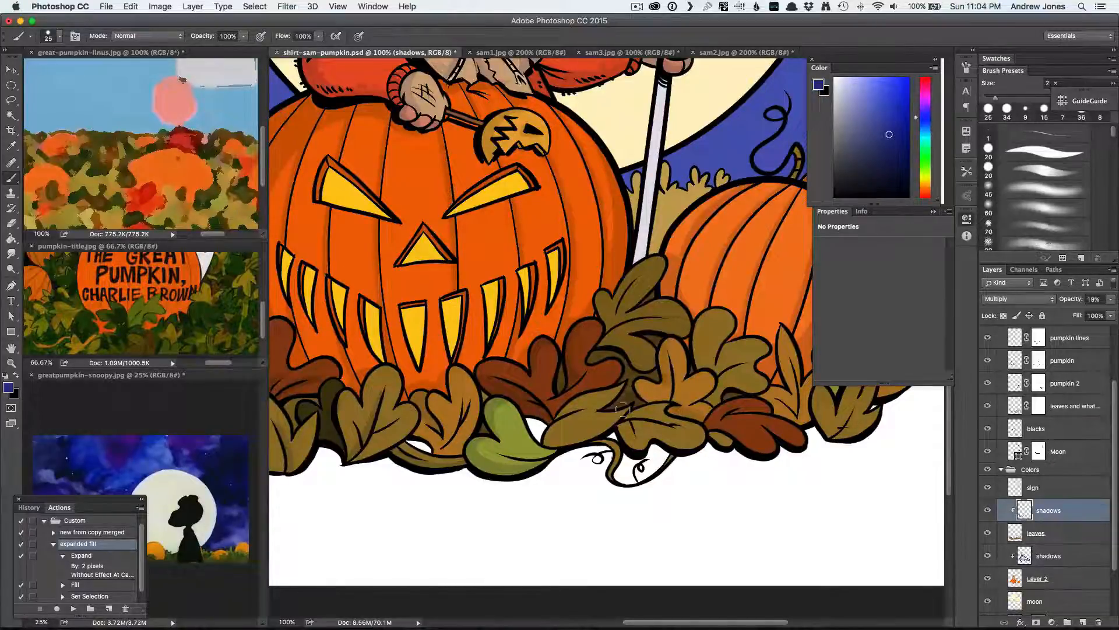
left_click_drag(637, 335, 653, 364)
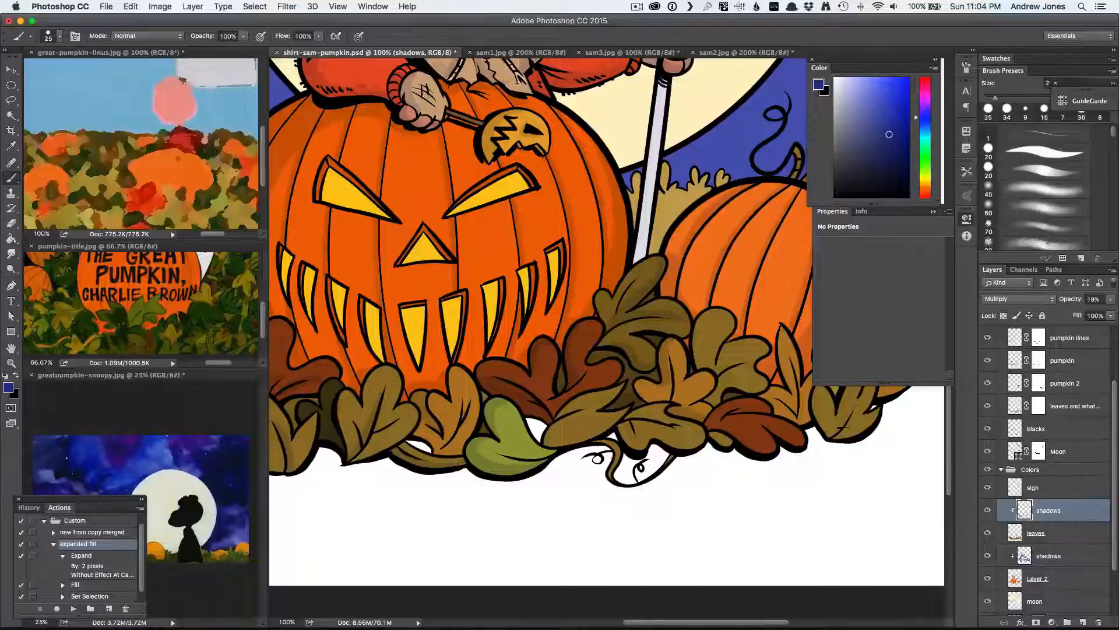
mouse_move(725, 397)
left_mouse_down()
mouse_move(587, 397)
mouse_move(600, 402)
left_mouse_up()
left_click_drag(582, 322, 590, 355)
left_click_drag(622, 453, 696, 435)
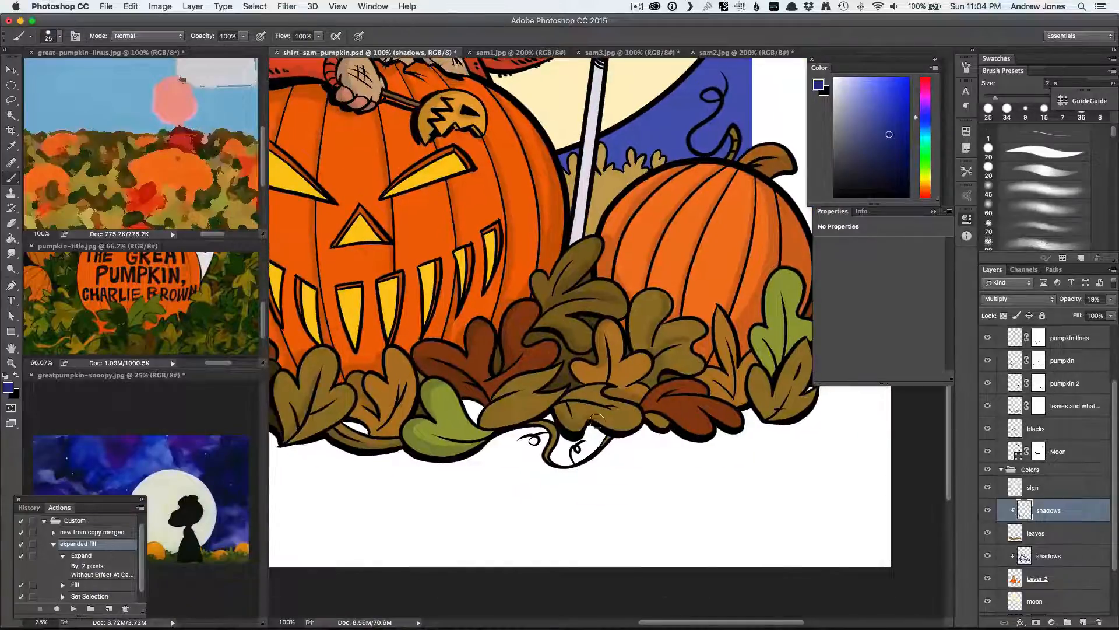
left_click_drag(596, 420, 641, 403)
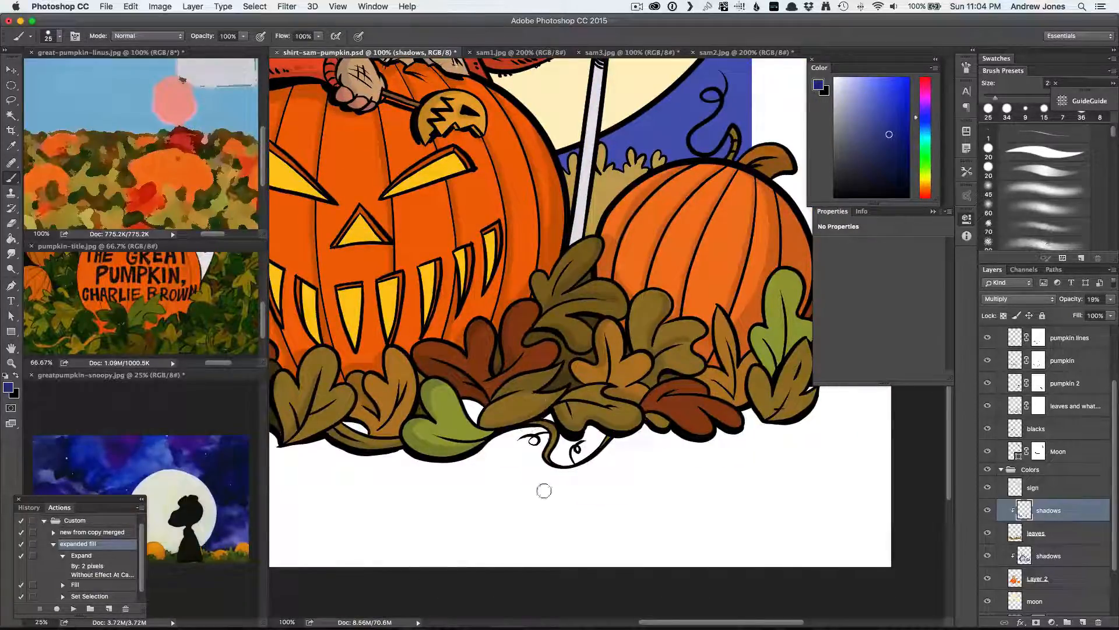
- Shade the leaves in front of and to the right of the smaller pumpkin, and save the file
left_click_drag(682, 464, 552, 451)
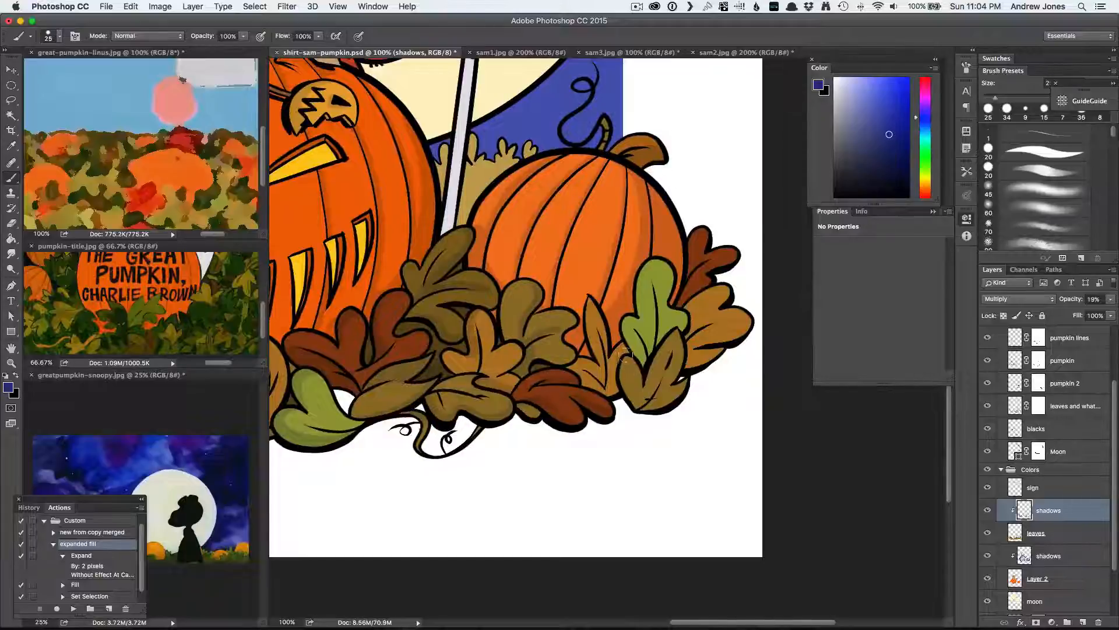
left_click_drag(625, 355, 608, 397)
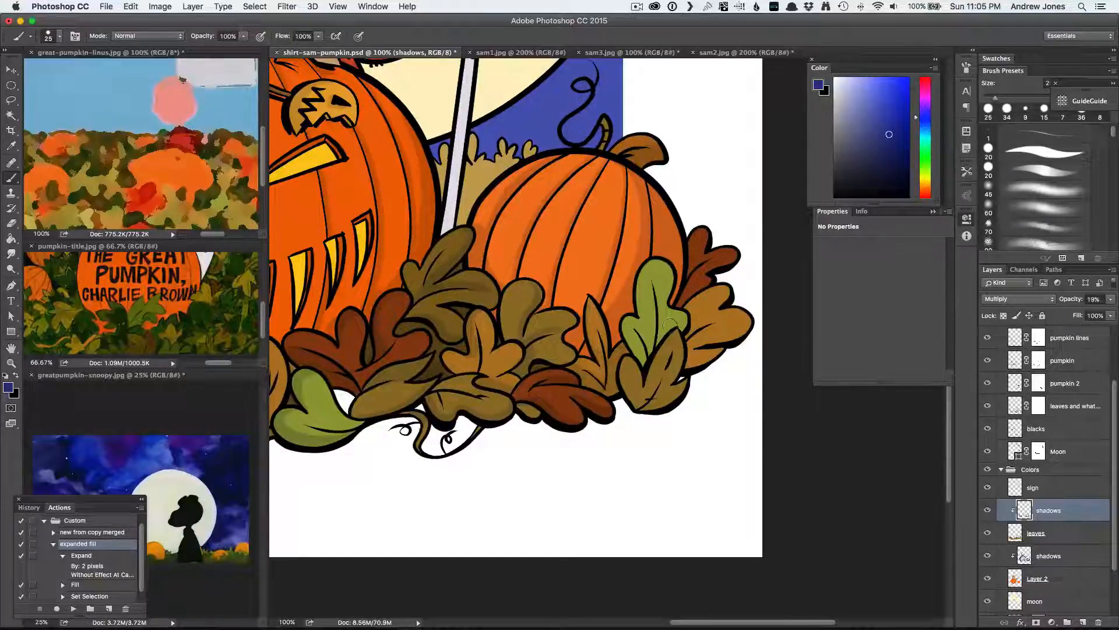
left_click_drag(669, 324, 642, 359)
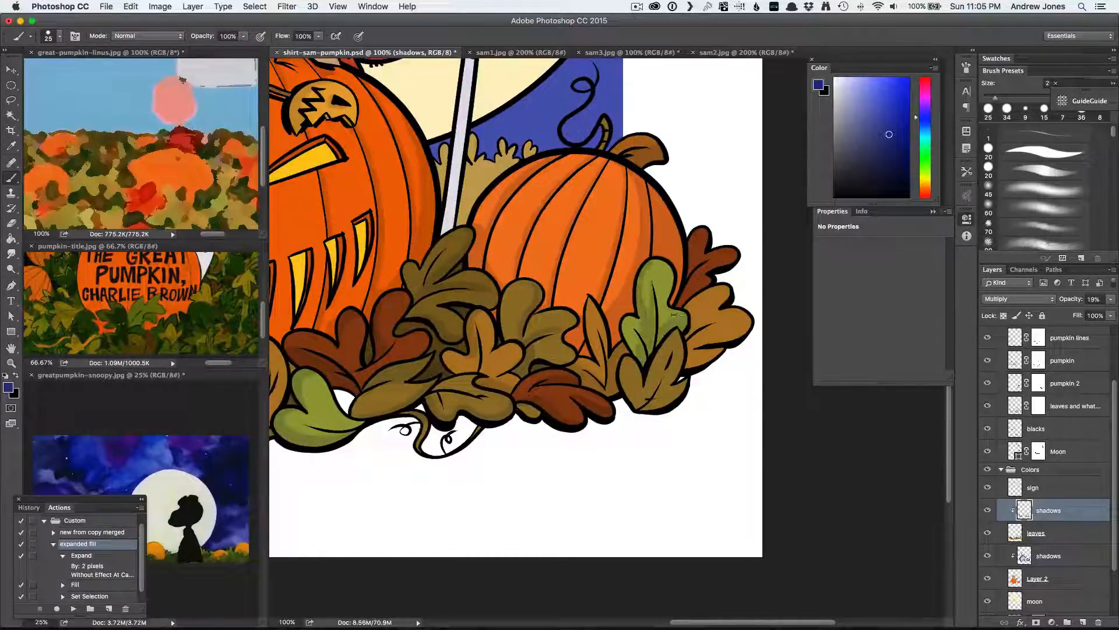
left_click_drag(676, 314, 723, 357)
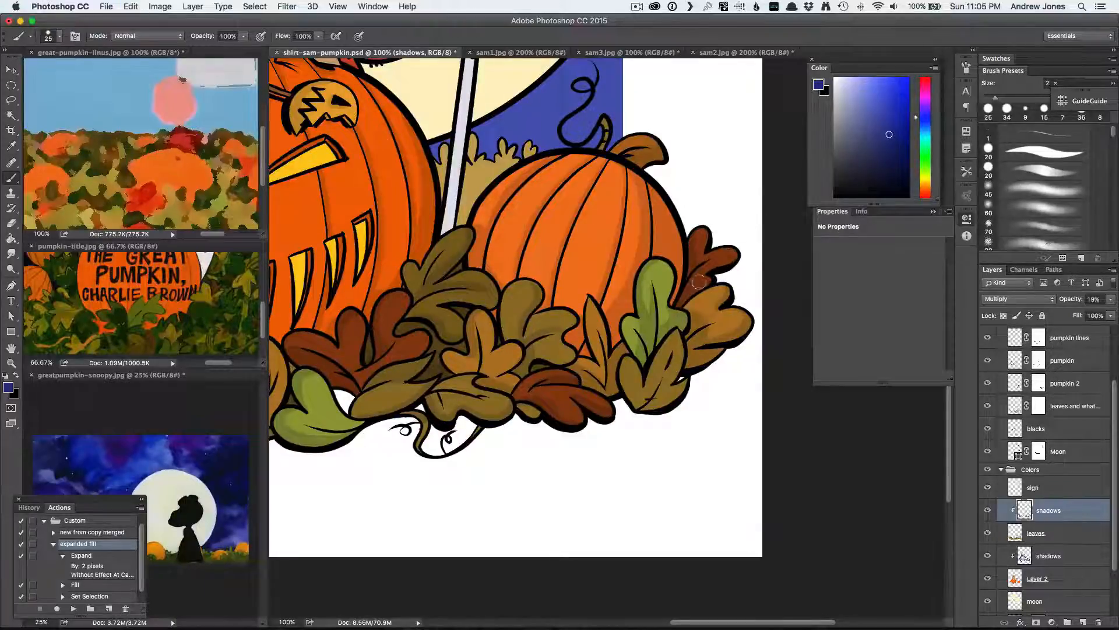
key("super+0")
left_click_drag(736, 281, 781, 283)
left_click_drag(670, 460, 667, 206)
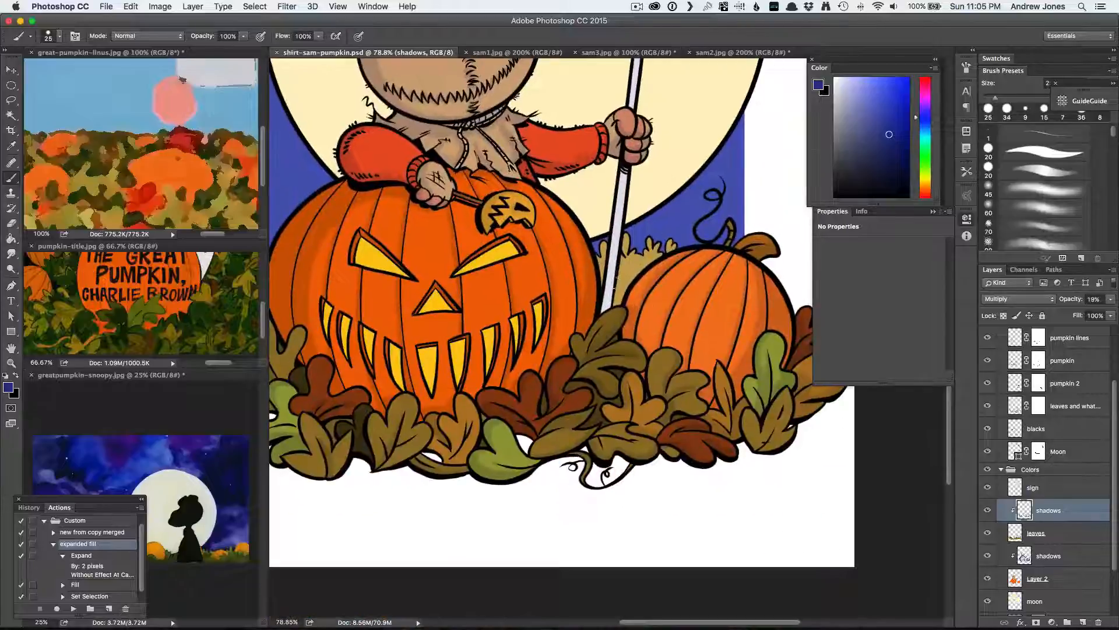
- Paint shadows on the tan bushes behind the sign pole and the smaller pumpkin
left_click_drag(642, 276, 687, 277)
left_click_drag(636, 310, 625, 316)
mouse_move(635, 265)
left_mouse_down()
mouse_move(606, 283)
mouse_move(600, 320)
left_mouse_up()
left_click_drag(557, 455, 492, 454)
mouse_move(623, 464)
left_mouse_down()
mouse_move(676, 392)
mouse_move(651, 450)
left_mouse_up()
- Add a layer clipped to the sign layer and set it to Multiply at 21% opacity
key("ctrl+alt+shift+n")
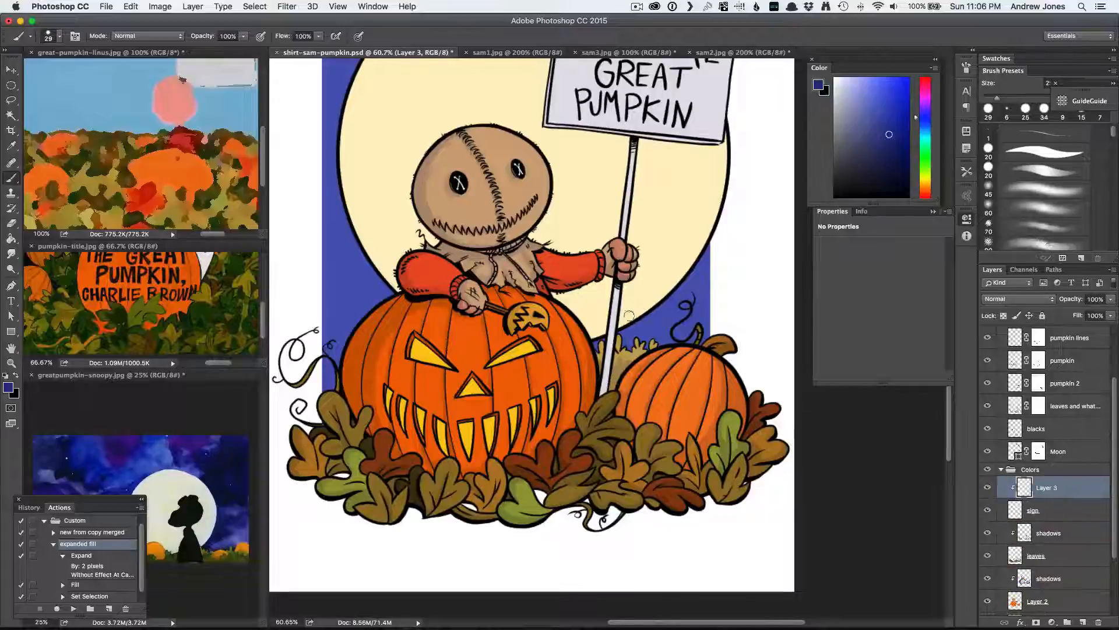
left_click(1017, 299)
left_click(997, 331)
left_click_drag(1110, 299, 1075, 316)
- Paint shadows on the sign pole below Sam's hand
scroll(645, 344, "up", 5)
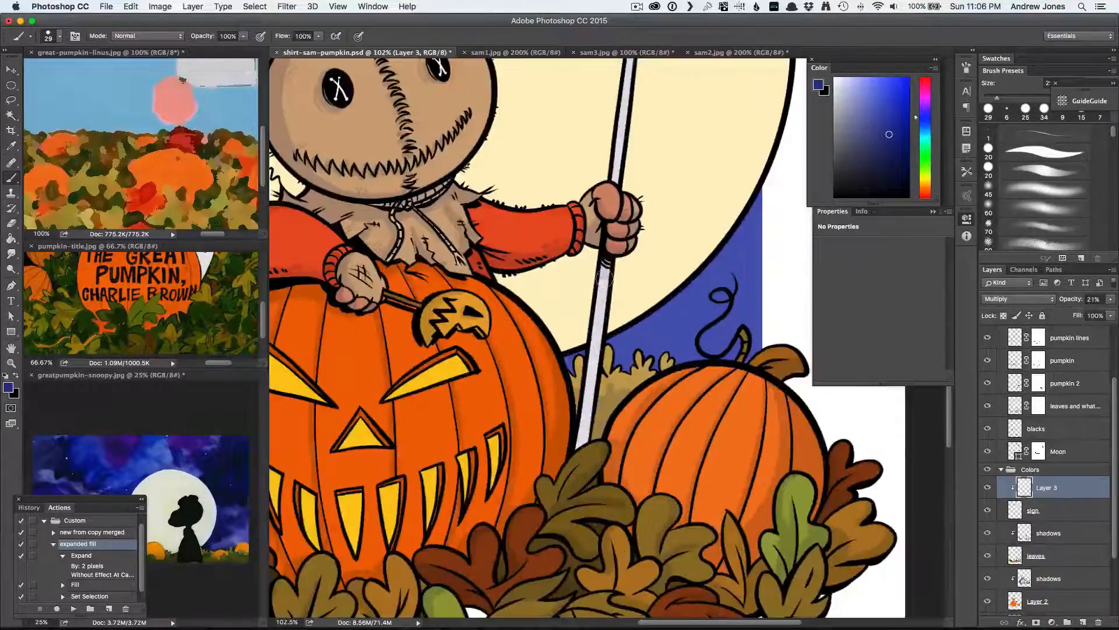
left_click_drag(605, 266, 584, 443)
scroll(602, 392, "down", 5)
key("super+z")
scroll(604, 389, "up", 5)
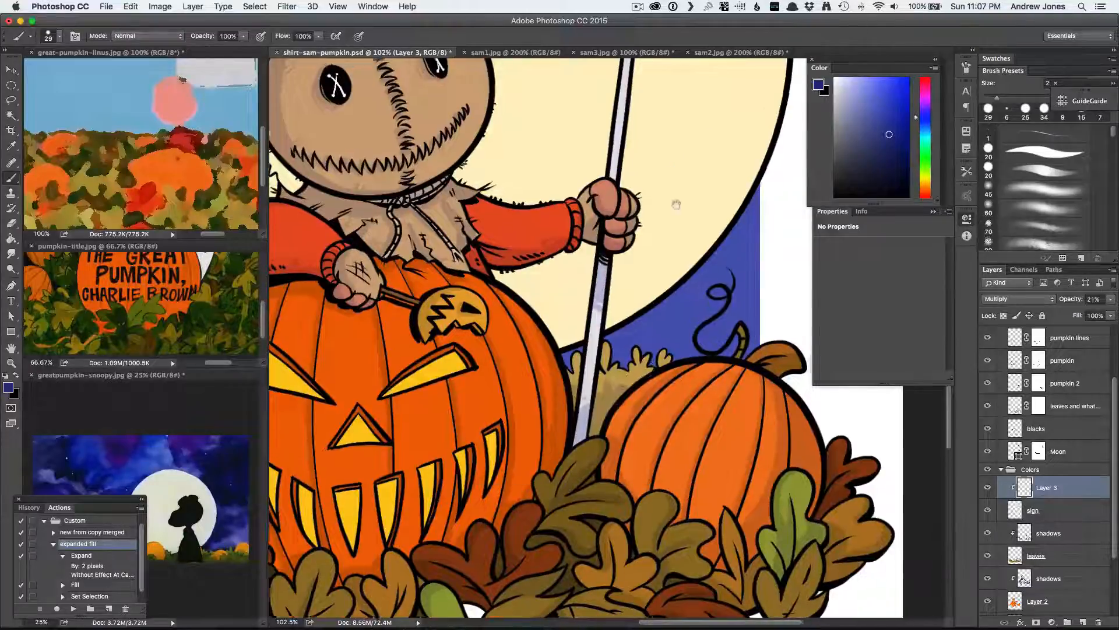
scroll(675, 204, "up", 6)
scroll(596, 350, "down", 5)
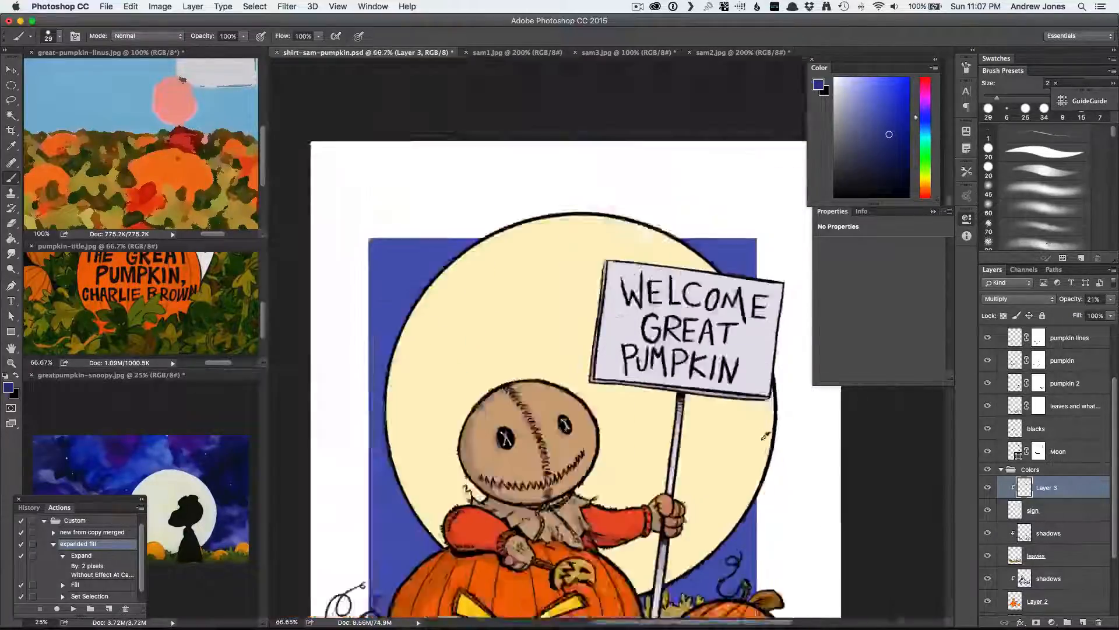
scroll(625, 438, "up", 2)
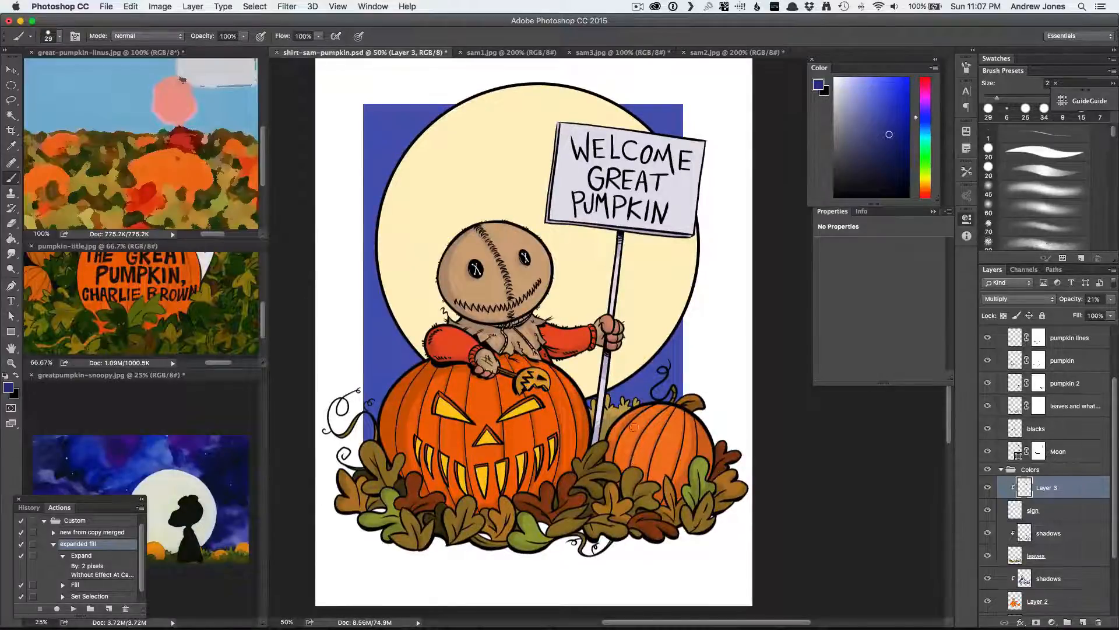
- Add a layer clipped to the blue background rectangle and set it to Multiply at 20% opacity
scroll(1050, 496, "down", 5)
left_click(1071, 563)
key("ctrl+alt+shift+super+n")
key("alt+super+g")
left_click(1037, 301)
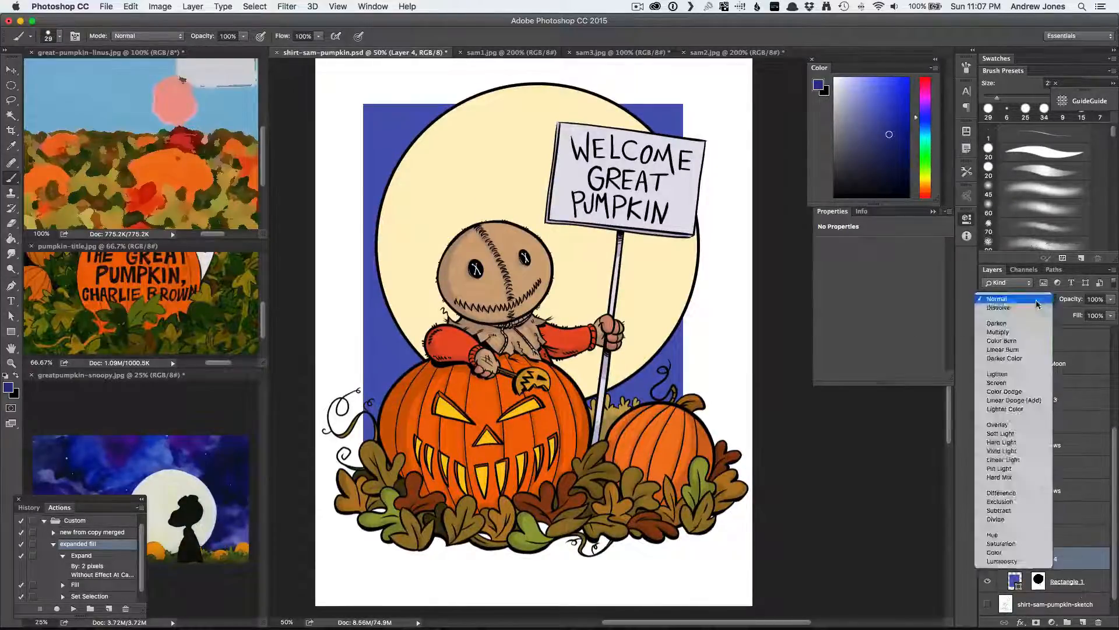
left_click(1008, 331)
left_click(1111, 299)
left_click_drag(1110, 313, 1071, 313)
double_click(1017, 581)
key("Escape")
left_click(1048, 559)
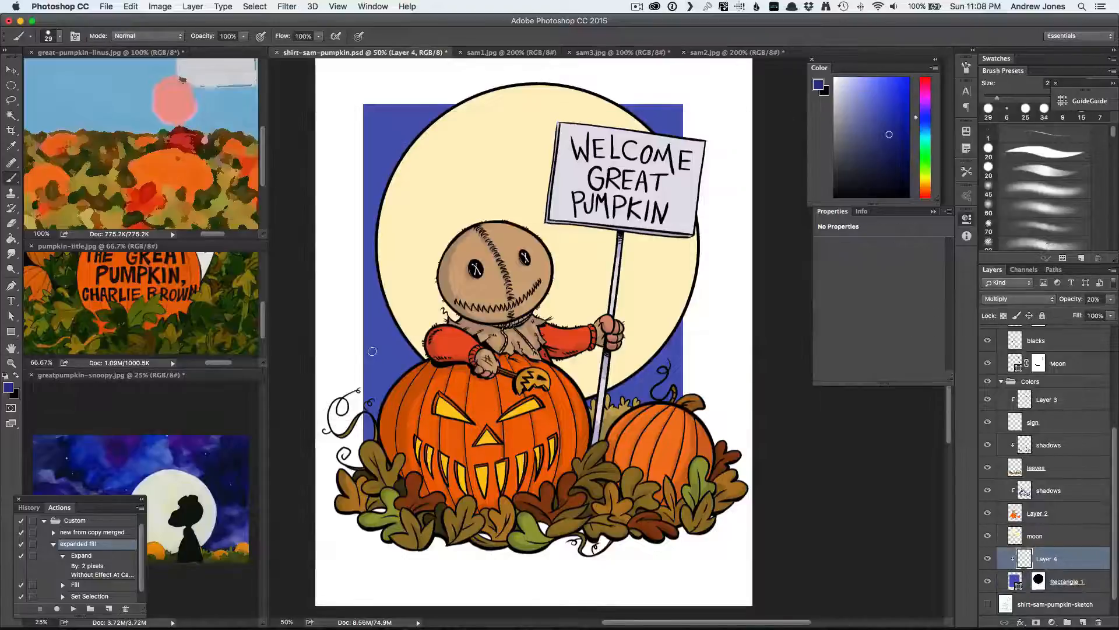
- Outline a distant bush silhouette on the blue sky to the left of Sam with a 9 px brush
left_click(367, 355, "super")
left_click(368, 355, "super")
left_click_drag(367, 356, 358, 441)
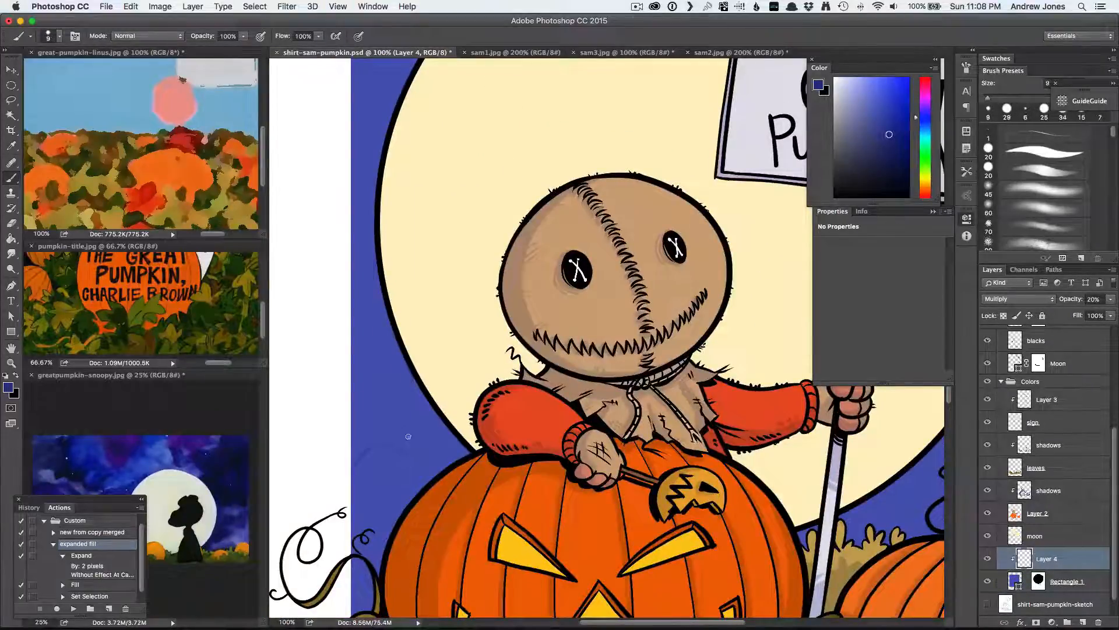
left_click_drag(736, 510, 769, 396)
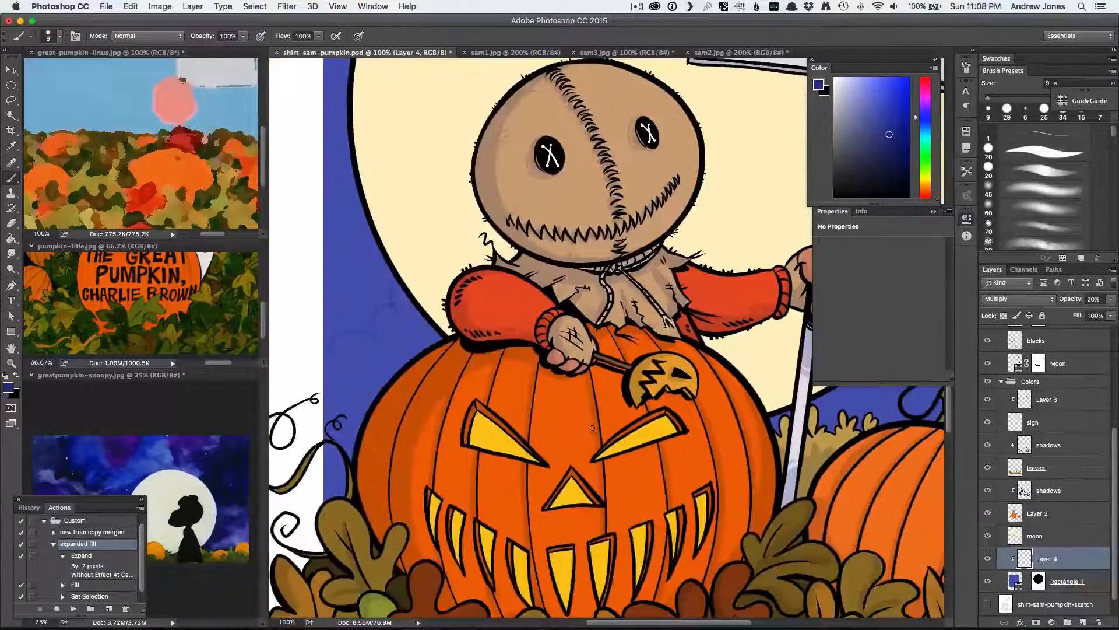
key("w")
key("super+minus")
left_click(469, 335)
key("super+d")
- Fill in the distant bush silhouettes on the blue background with a 32 px brush
key("b")
key("super+plus")
key("super+plus")
left_click_drag(406, 405, 794, 412)
mouse_move(424, 429)
left_mouse_down()
mouse_move(465, 354)
mouse_move(551, 380)
left_mouse_up()
mouse_move(532, 359)
left_mouse_down()
mouse_move(553, 298)
mouse_move(578, 334)
left_mouse_up()
left_click_drag(567, 532, 509, 402)
mouse_move(397, 279)
left_mouse_down()
mouse_move(527, 185)
mouse_move(381, 539)
mouse_move(552, 279)
left_mouse_up()
- Shade the bush silhouette in the blue sky behind the smaller pumpkin and save the file
left_click_drag(875, 344, 608, 394)
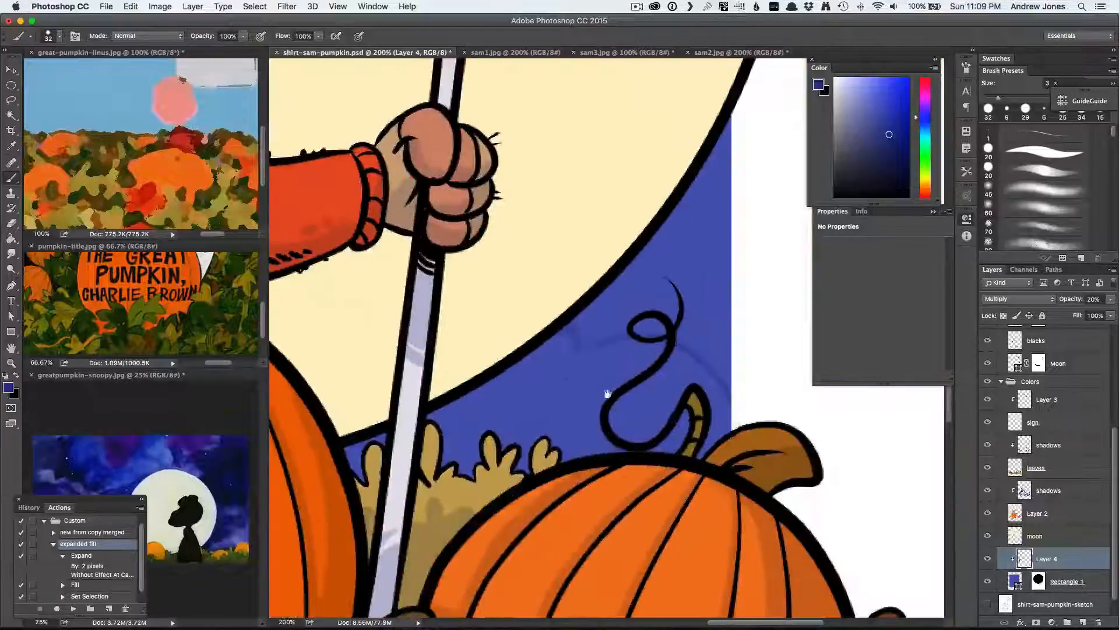
mouse_move(566, 356)
left_mouse_down()
mouse_move(653, 351)
mouse_move(667, 425)
mouse_move(439, 447)
left_mouse_up()
key("super+0")
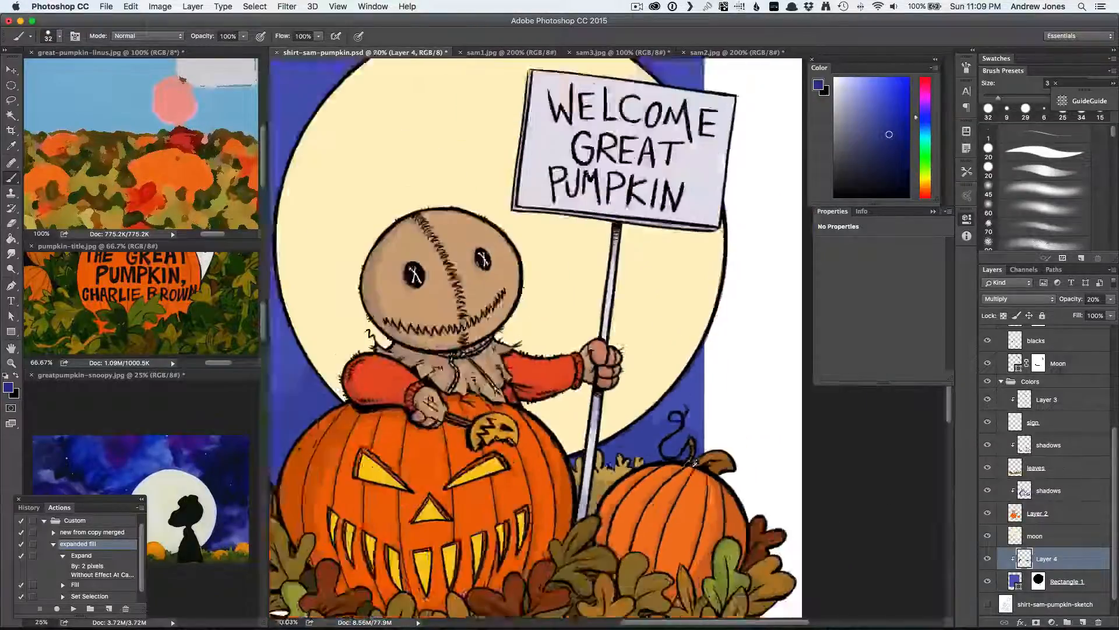
left_click_drag(631, 483, 581, 454)
key("super+s")
left_click_drag(595, 344, 561, 349)
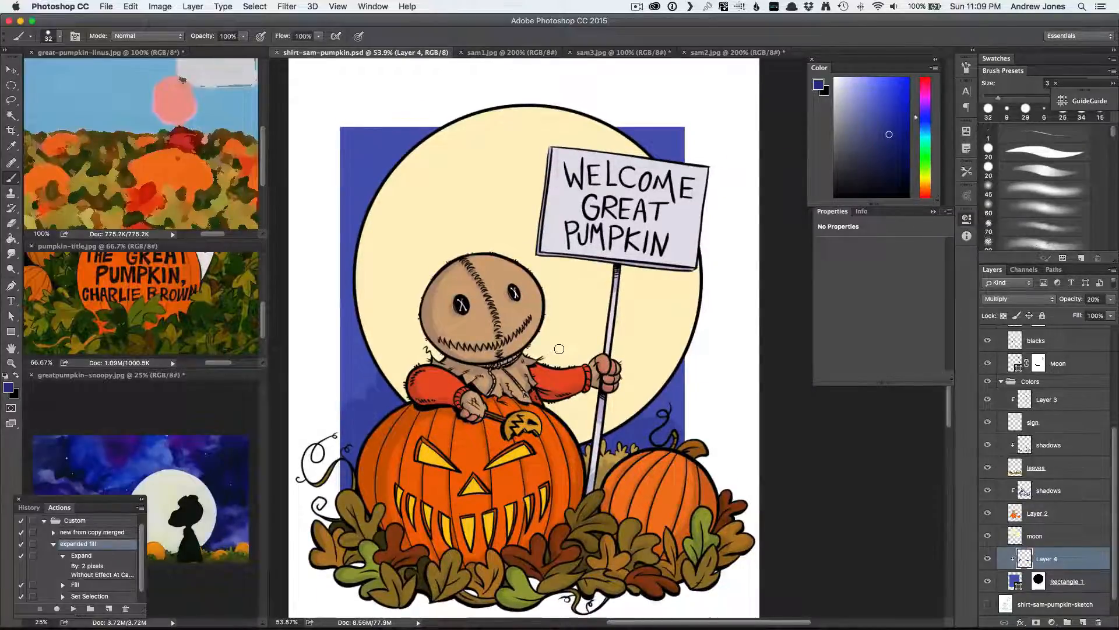
- Add a clipped layer named highlights directly above Layer 2
scroll(559, 348, "down", 3)
left_click(1071, 513)
left_click(1083, 622)
double_click(1053, 515)
type("highlights")
key("Return")
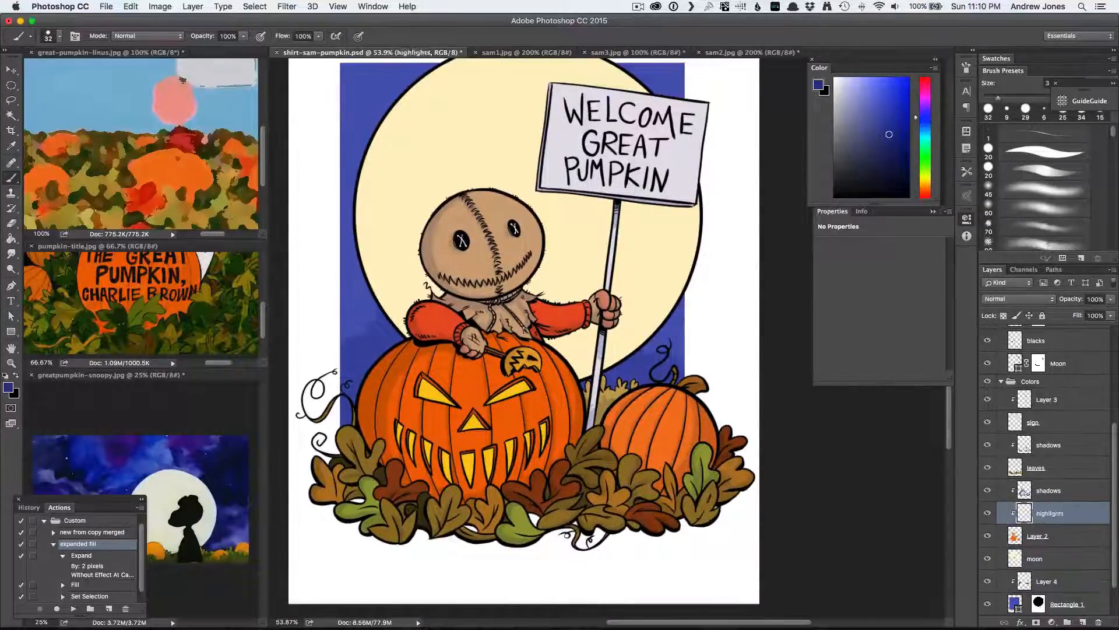
- Set the foreground to a pale yellow based on the moon's color and switch the highlights layer to Overlay
key("super+plus")
key("super+plus")
left_click_drag(617, 365, 769, 448)
left_click(8, 387)
left_click(309, 344)
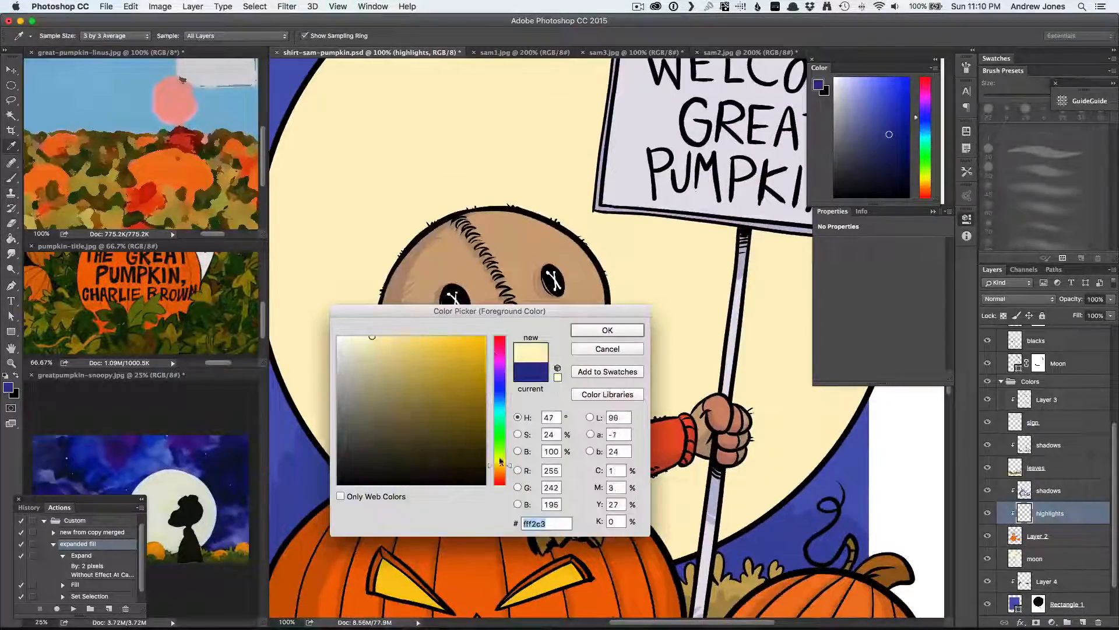
left_click(500, 460)
left_click_drag(376, 337, 374, 336)
left_click(607, 330)
left_click(1018, 299)
left_click(1004, 429)
- Paint a highlight along the right edge of Sam's head and set the highlights layer's opacity to 35%
scroll(632, 302, "up", 3)
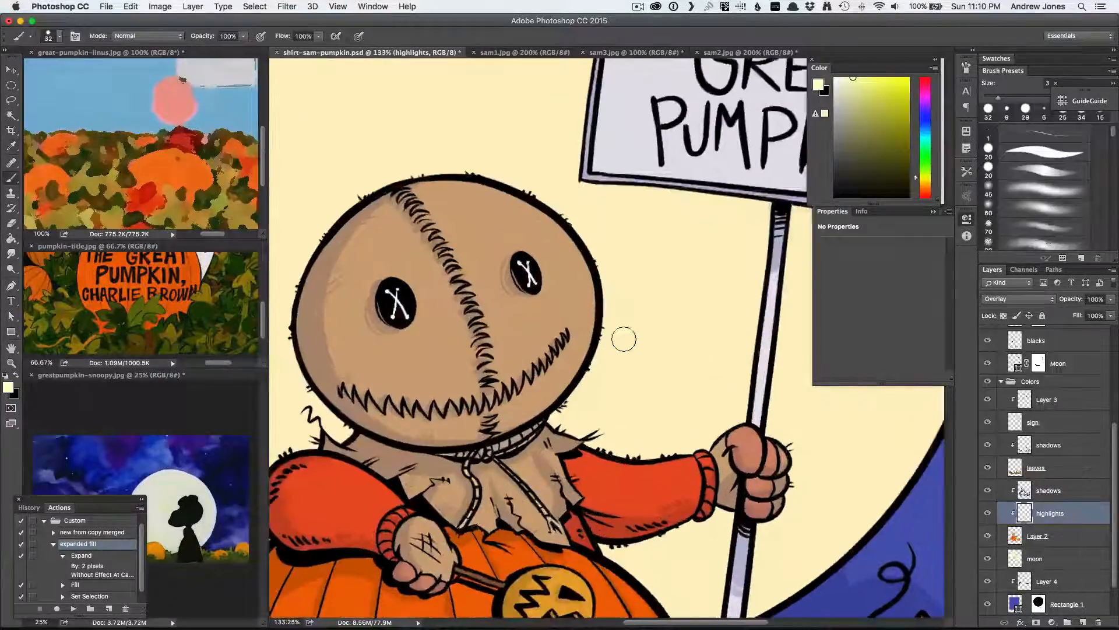
left_click_drag(624, 339, 670, 395)
mouse_move(551, 498)
left_mouse_down()
mouse_move(625, 448)
mouse_move(454, 236)
left_mouse_up()
key("super+z")
left_click_drag(551, 499, 489, 231)
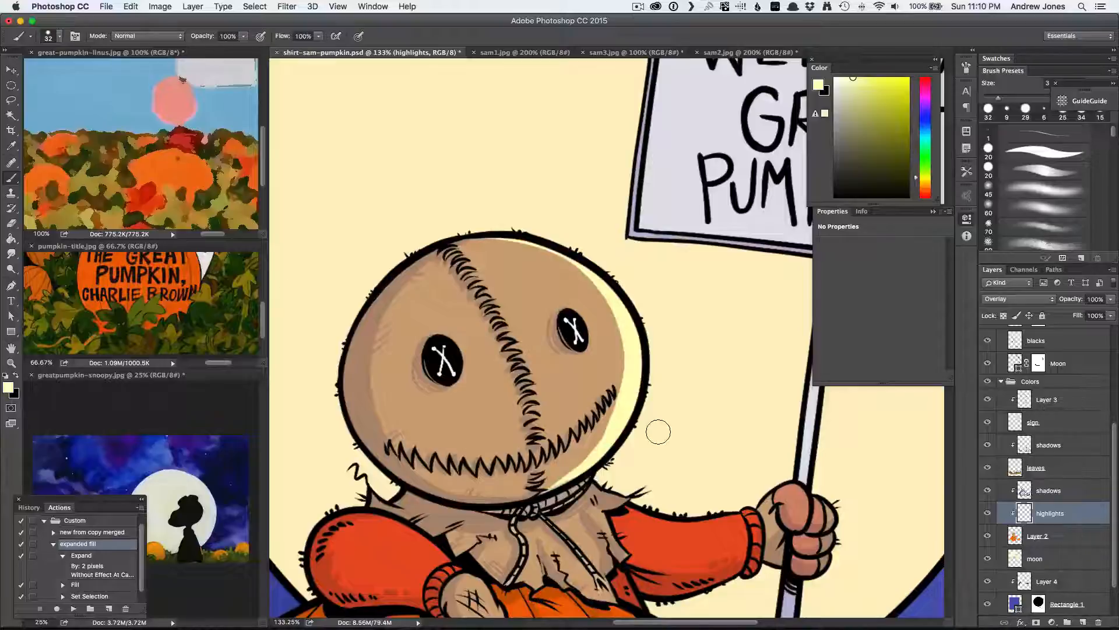
left_click_drag(1110, 299, 1074, 316)
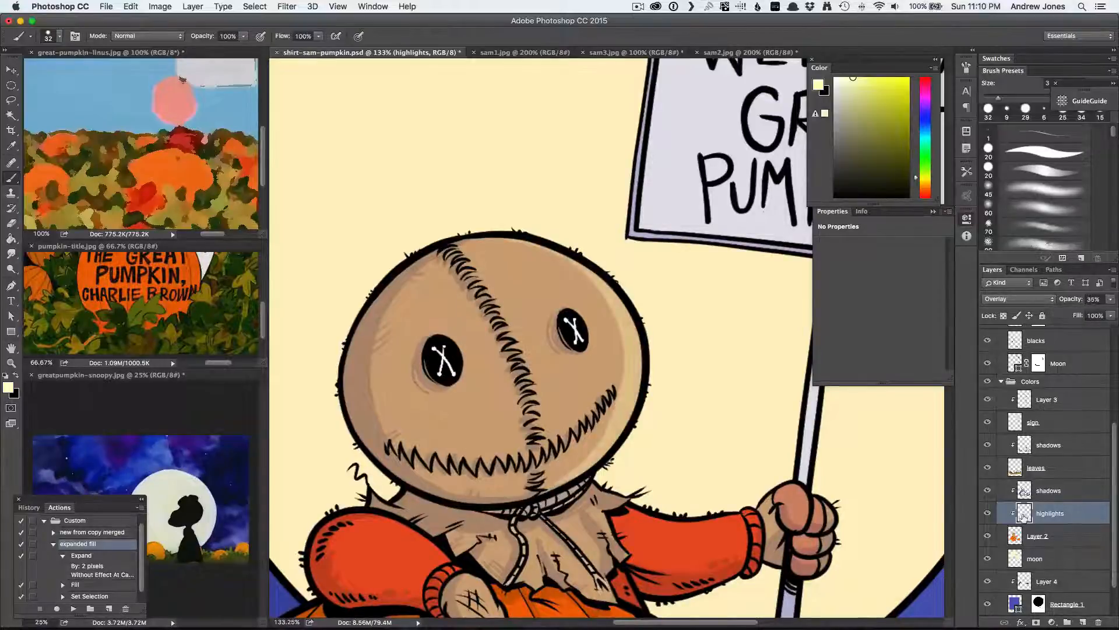
- Add fine highlights beside the button eyes and center seam, and hatch marks on the head's right side, reducing the brush to 7 px
scroll(452, 370, "up", 3)
left_click_drag(730, 430, 686, 530)
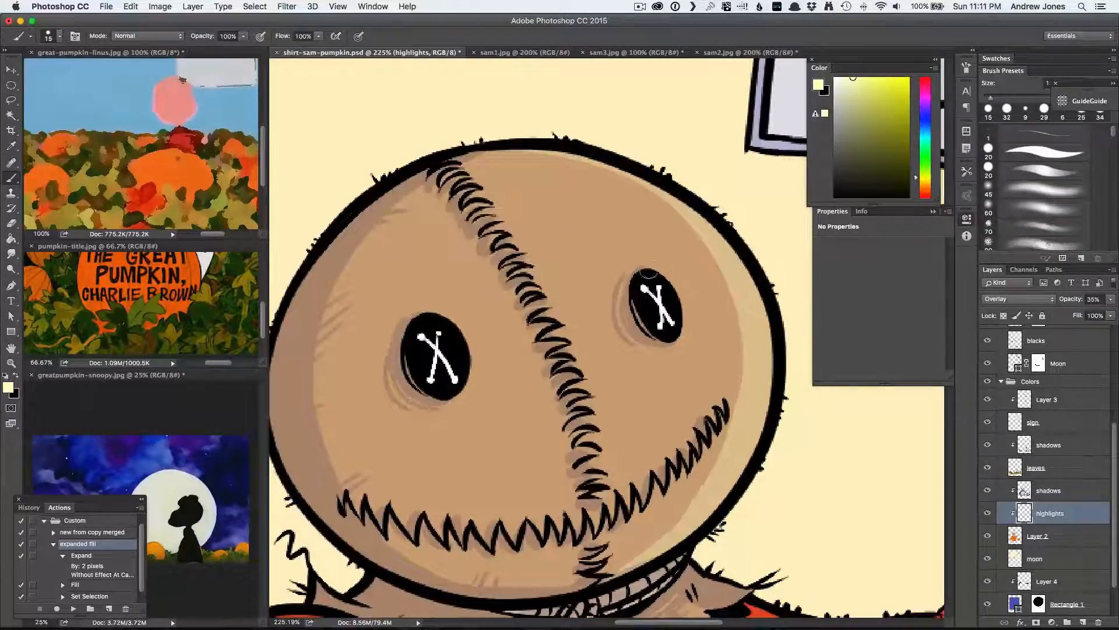
left_click_drag(648, 274, 683, 294)
key("bracketleft")
key("bracketleft")
left_click_drag(495, 204, 515, 225)
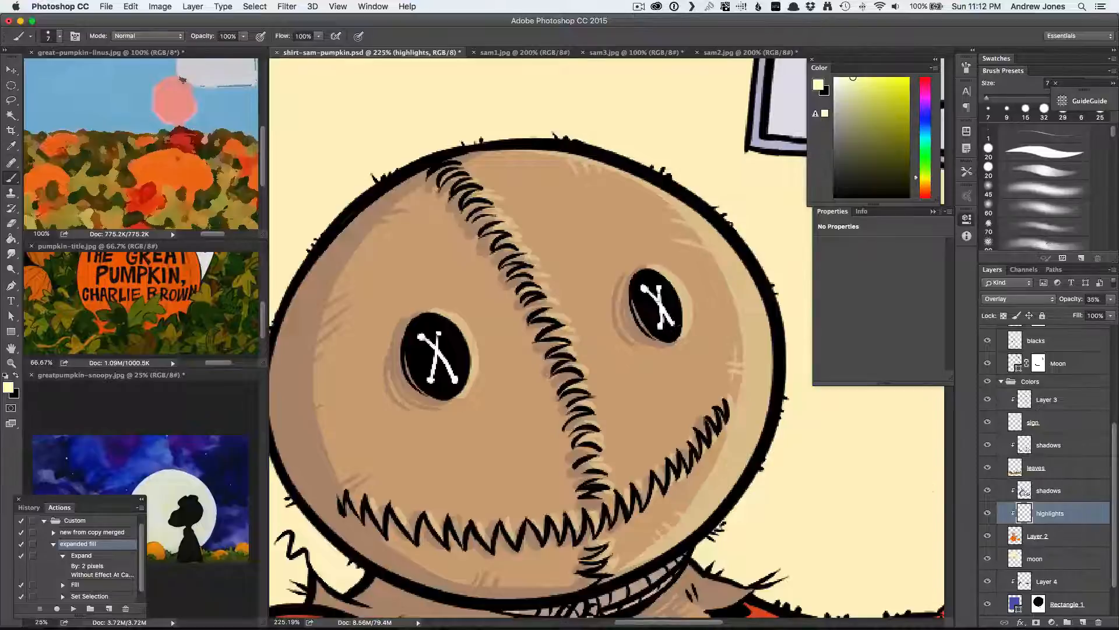
- Enlarge the brush to 13 px and paint highlights on Sam's burlap collar and the hand holding the lollipop
scroll(663, 292, "down", 5)
scroll(700, 408, "up", 5)
key("bracketright")
key("bracketright")
key("bracketright")
key("bracketright")
key("bracketright")
key("bracketright")
left_click_drag(627, 359, 562, 339)
scroll(699, 419, "down", 5)
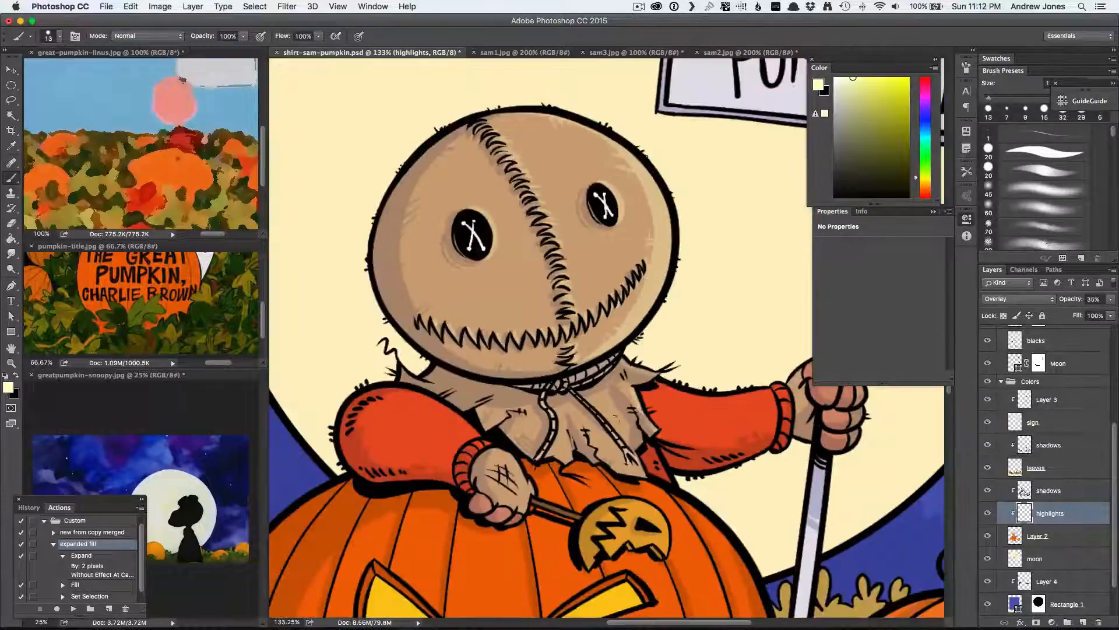
scroll(660, 452, "up", 2)
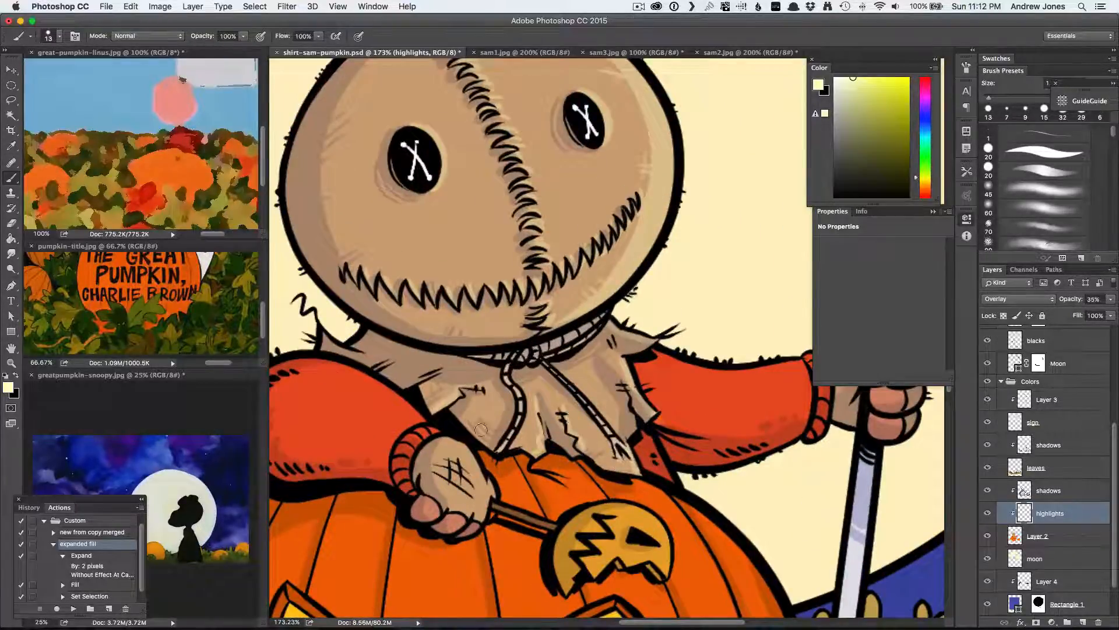
left_click_drag(481, 382, 568, 351)
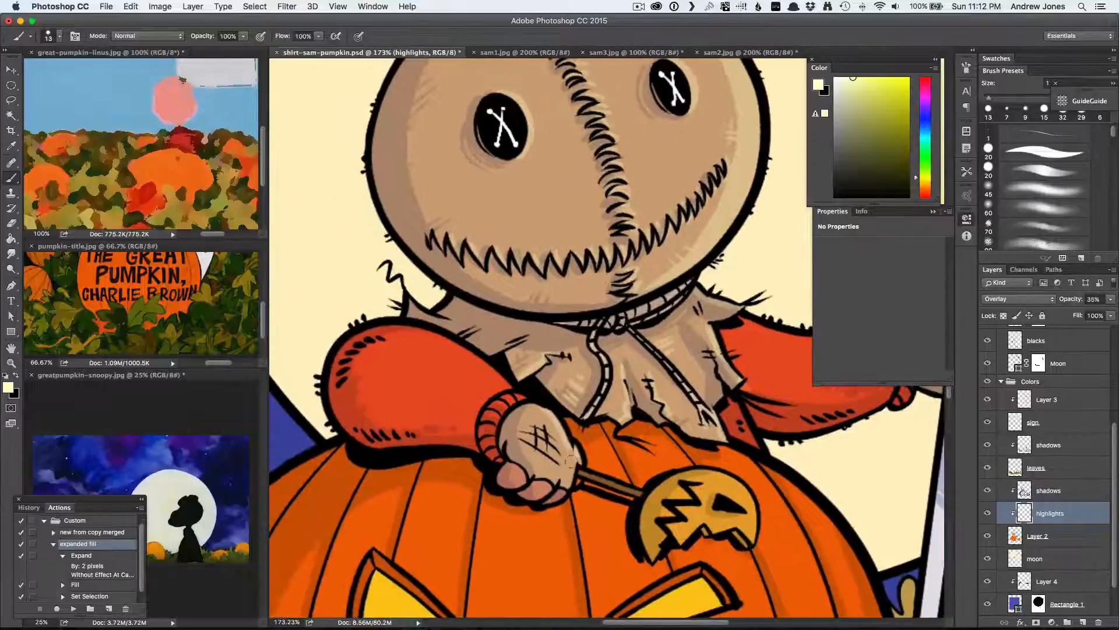
scroll(565, 415, "right", 3)
scroll(565, 416, "down", 3)
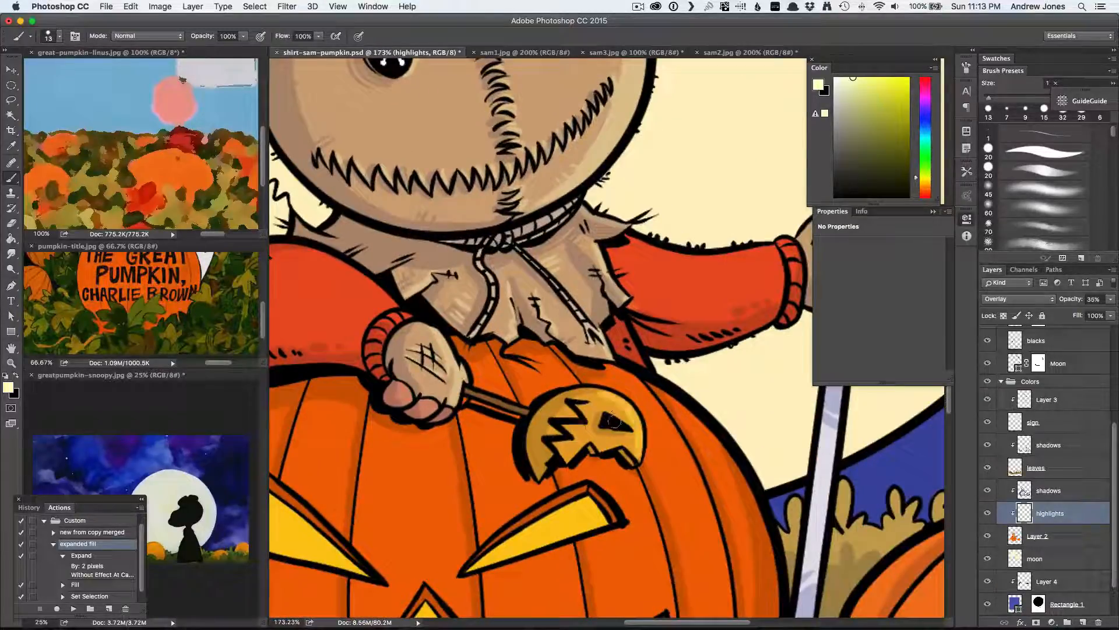
- Paint highlights on the pumpkin lollipop and on Sam's sleeve and hand gripping the sign pole
left_click_drag(564, 436, 638, 427)
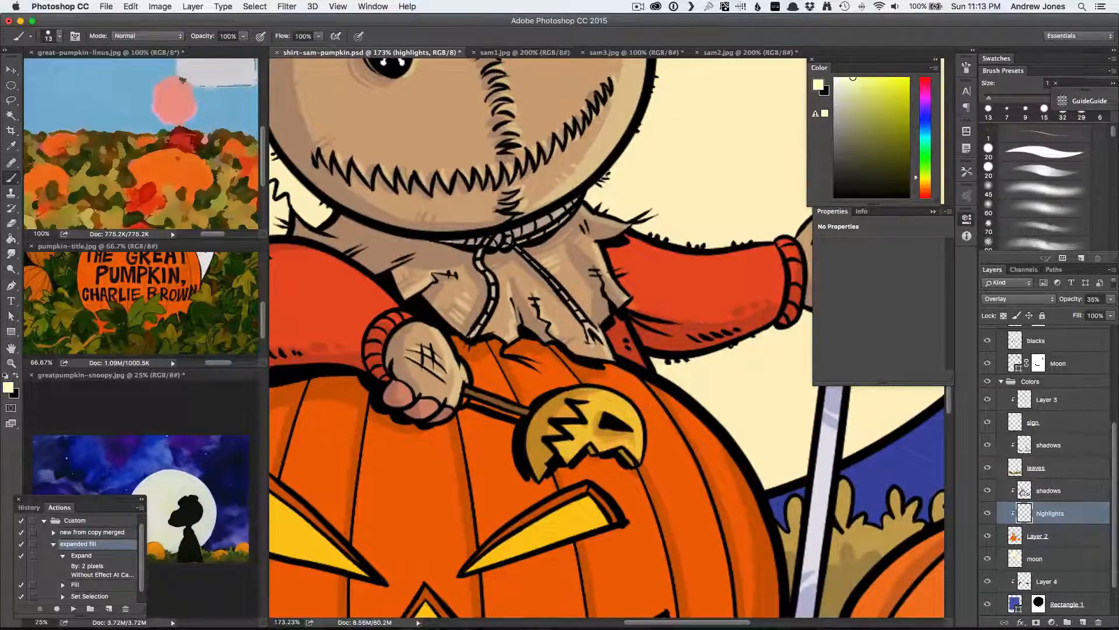
scroll(645, 407, "left", 3)
scroll(548, 358, "right", 6)
scroll(548, 357, "up", 1)
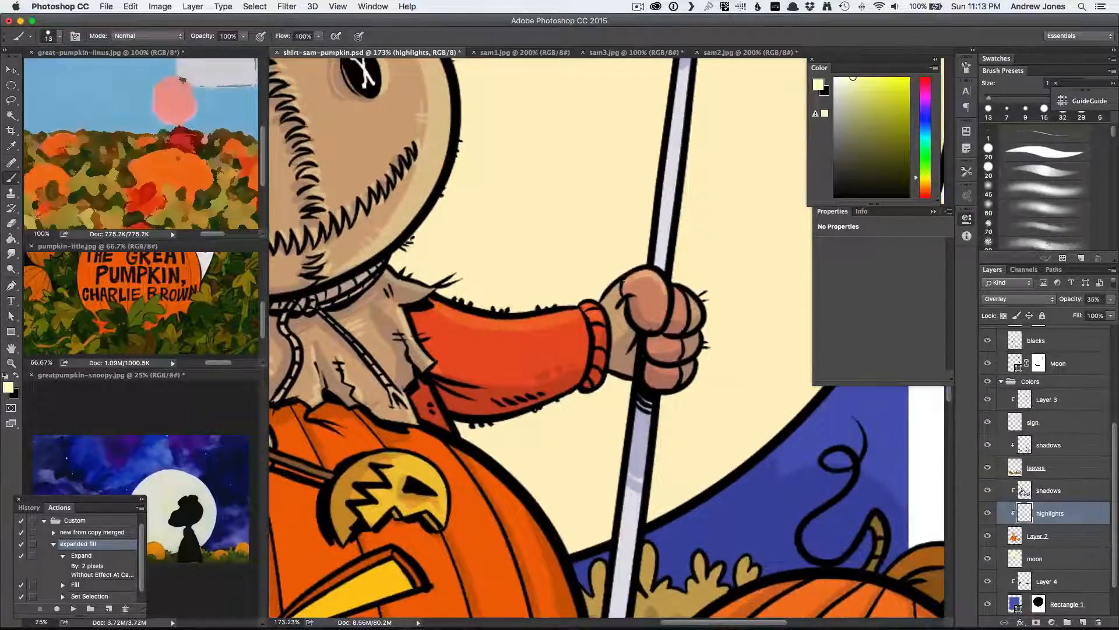
left_click_drag(624, 282, 662, 280)
- Paint long highlight strokes along the ribs of the carved pumpkin with a 25 px brush
scroll(760, 370, "down", 5)
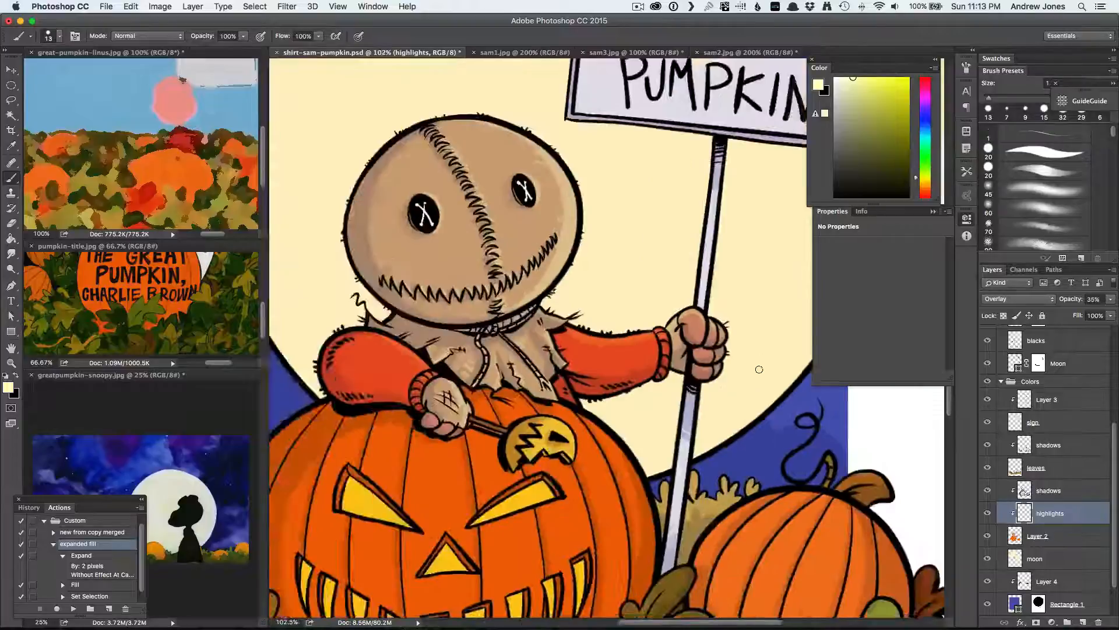
scroll(637, 379, "down", 3)
scroll(647, 350, "left", 1)
scroll(647, 315, "down", 3)
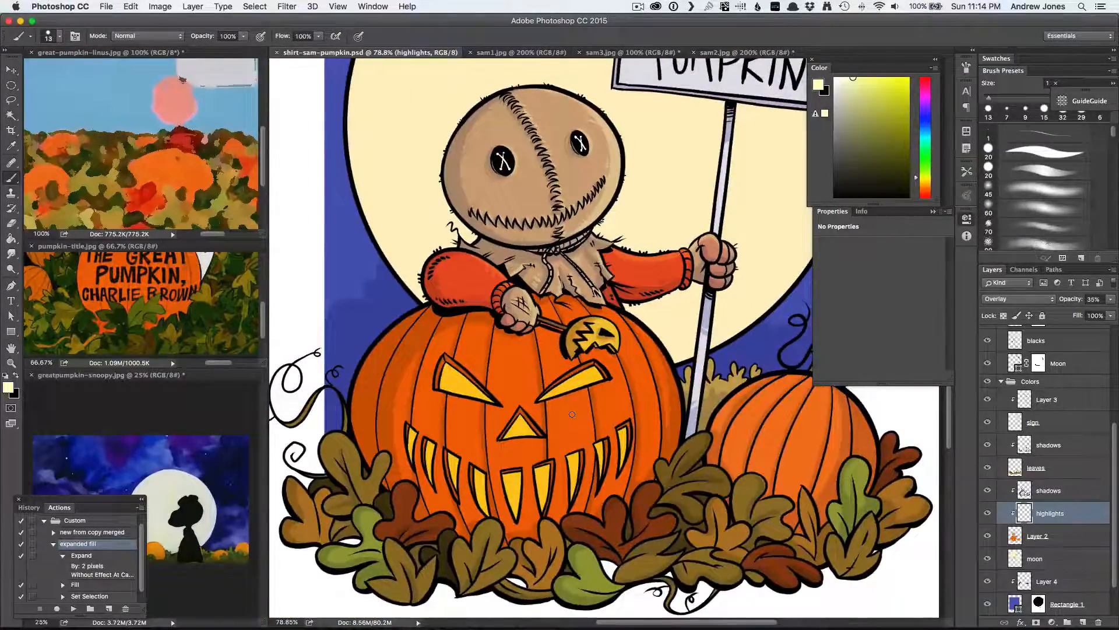
scroll(572, 414, "up", 5)
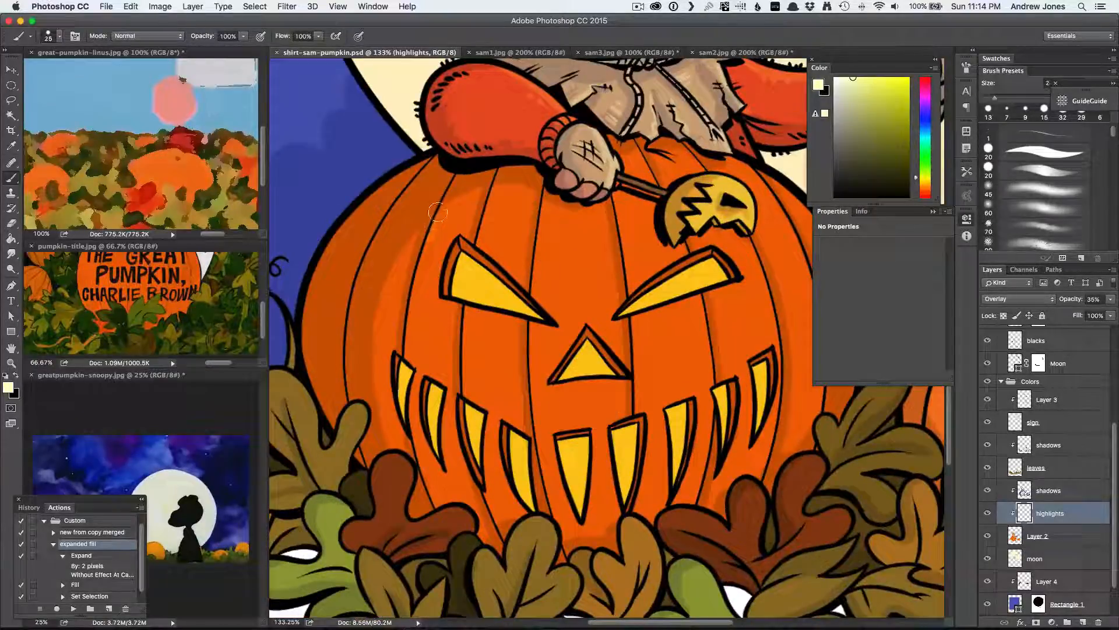
left_click_drag(438, 212, 437, 505)
key("super+z")
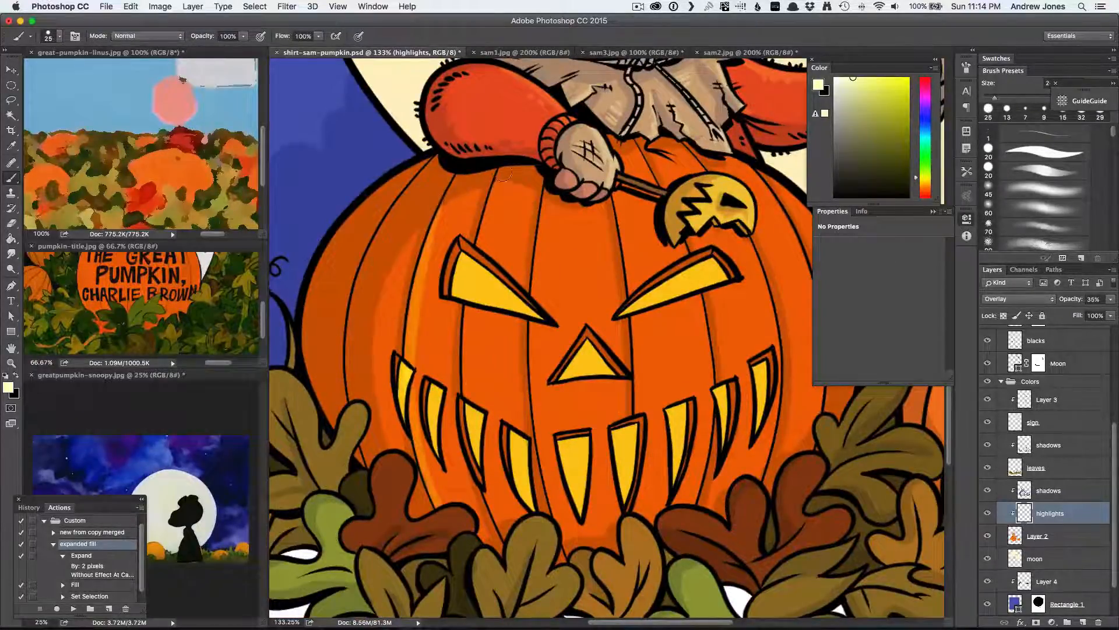
left_click_drag(530, 197, 550, 505)
left_click_drag(480, 243, 498, 519)
left_click_drag(702, 424, 625, 447)
left_click_drag(539, 216, 564, 532)
left_click_drag(643, 447, 615, 458)
mouse_move(581, 277)
left_mouse_down()
mouse_move(605, 436)
mouse_move(590, 533)
left_mouse_up()
mouse_move(533, 190)
left_mouse_down()
mouse_move(669, 354)
mouse_move(655, 510)
left_mouse_up()
mouse_move(646, 201)
left_mouse_down()
mouse_move(712, 327)
mouse_move(703, 457)
mouse_move(645, 205)
mouse_move(709, 433)
mouse_move(758, 477)
mouse_move(650, 255)
mouse_move(727, 452)
left_mouse_up()
- Rework the highlights on the carved pumpkin's right side and add thinner ones along its left ribs with an 11 px brush
key("super+z")
key("super+z")
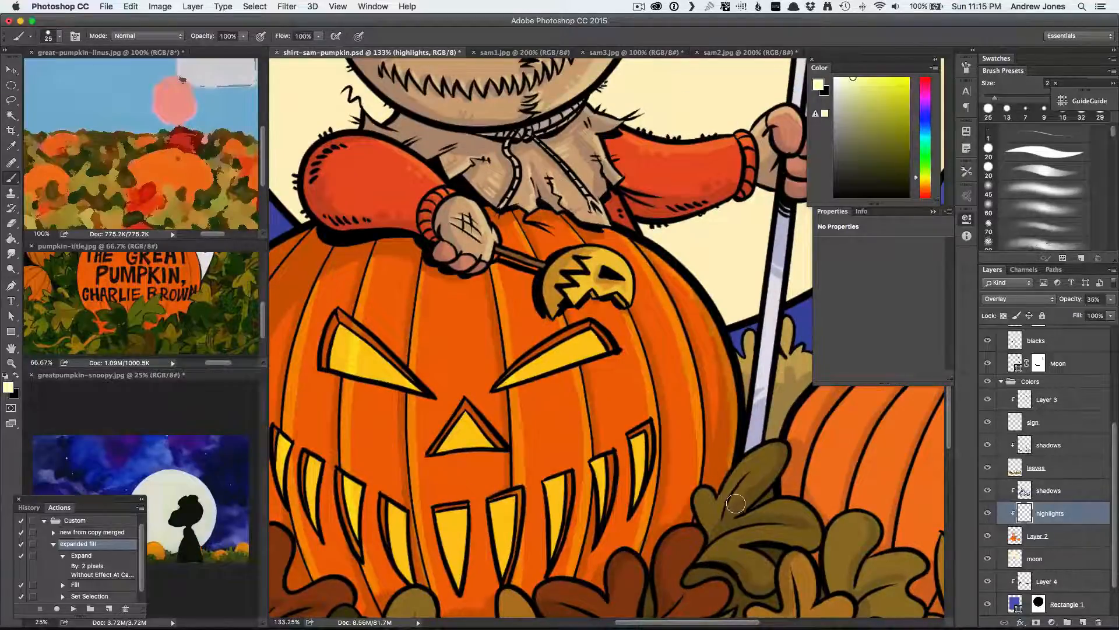
key("super+z")
left_click_drag(655, 257, 707, 320)
key("super+z")
mouse_move(763, 432)
left_mouse_down()
mouse_move(729, 441)
mouse_move(487, 425)
mouse_move(597, 422)
left_mouse_up()
key("bracketleft")
key("bracketleft")
key("bracketleft")
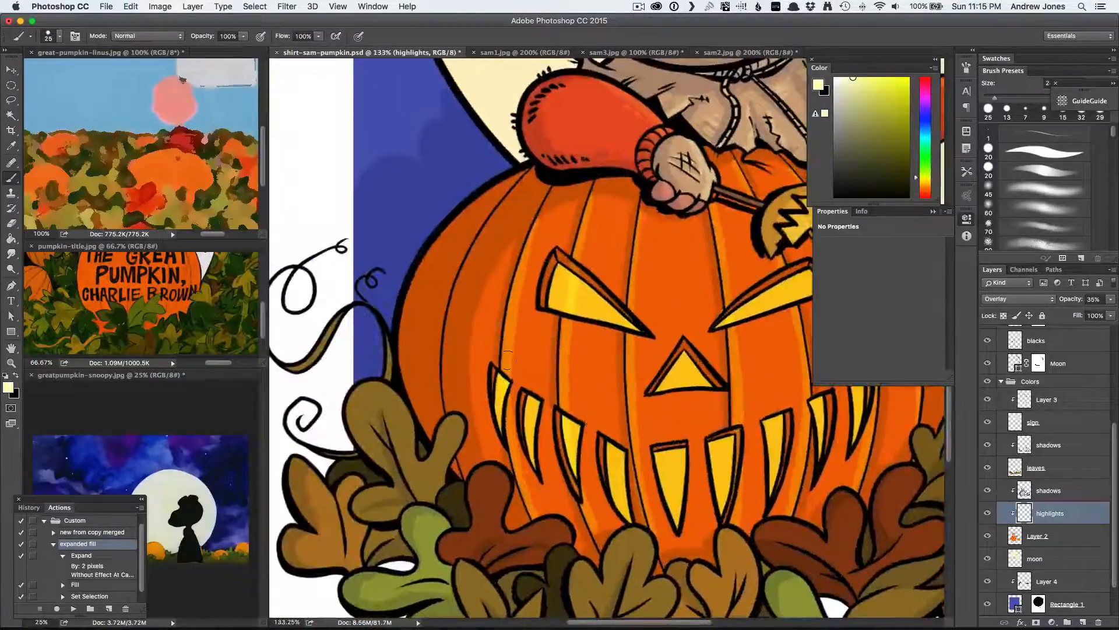
mouse_move(522, 175)
left_mouse_down()
mouse_move(454, 277)
mouse_move(442, 392)
left_mouse_up()
left_click_drag(769, 404, 478, 394)
left_click_drag(637, 449, 344, 430)
- Enlarge the brush to 25 px and paint highlights along the left ribs of the smaller pumpkin
key("bracketright")
key("bracketright")
key("bracketright")
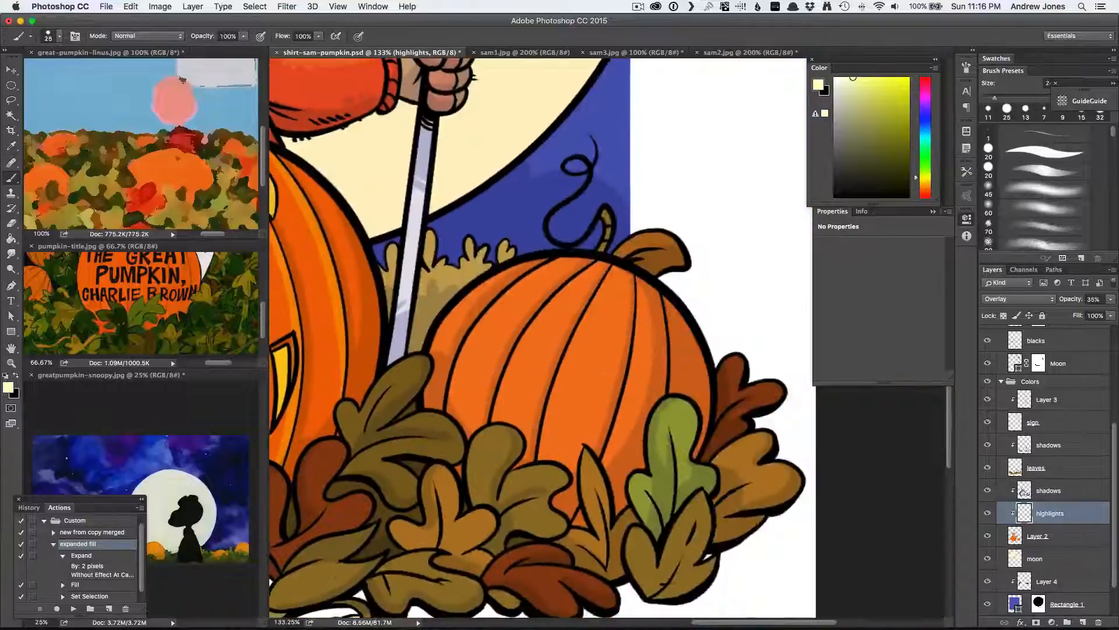
left_click_drag(525, 268, 434, 353)
mouse_move(452, 398)
left_mouse_down()
mouse_move(500, 298)
mouse_move(569, 261)
left_mouse_up()
left_click_drag(493, 418, 612, 253)
key("super+z")
- Reduce the brush to 12 px and paint thin highlights along the smaller pumpkin's remaining ribs
key("bracketleft")
key("bracketleft")
key("bracketleft")
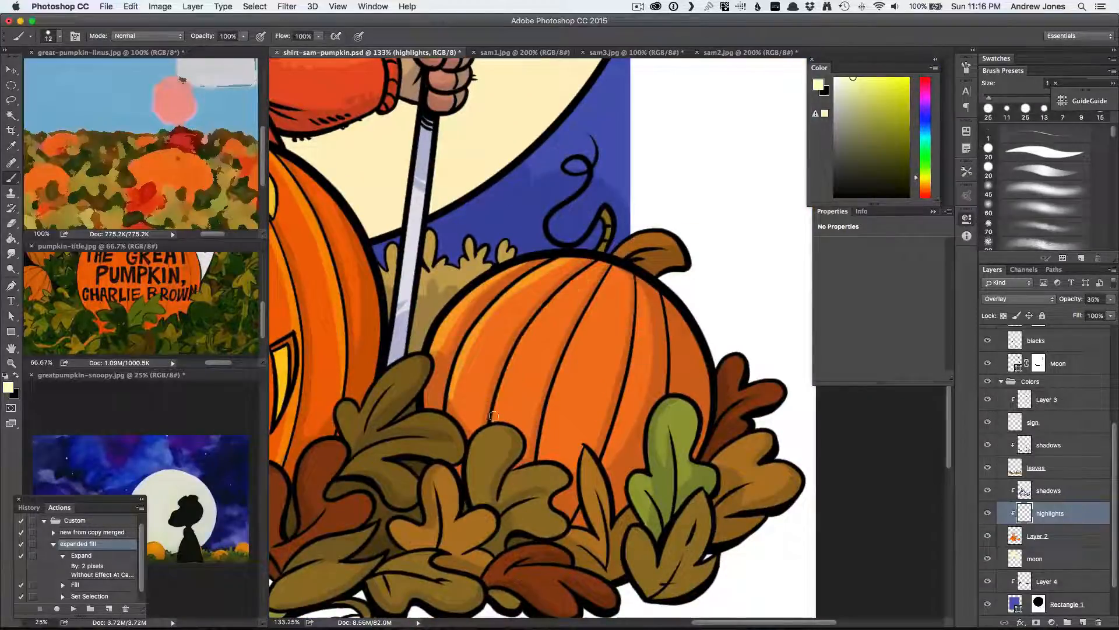
left_click_drag(493, 421, 600, 262)
mouse_move(540, 460)
left_mouse_down()
mouse_move(563, 364)
mouse_move(613, 270)
left_mouse_up()
mouse_move(639, 284)
left_mouse_down()
mouse_move(625, 397)
mouse_move(696, 427)
left_mouse_up()
left_click_drag(696, 427, 642, 428)
mouse_move(694, 404)
left_mouse_down()
mouse_move(707, 435)
mouse_move(696, 420)
left_mouse_up()
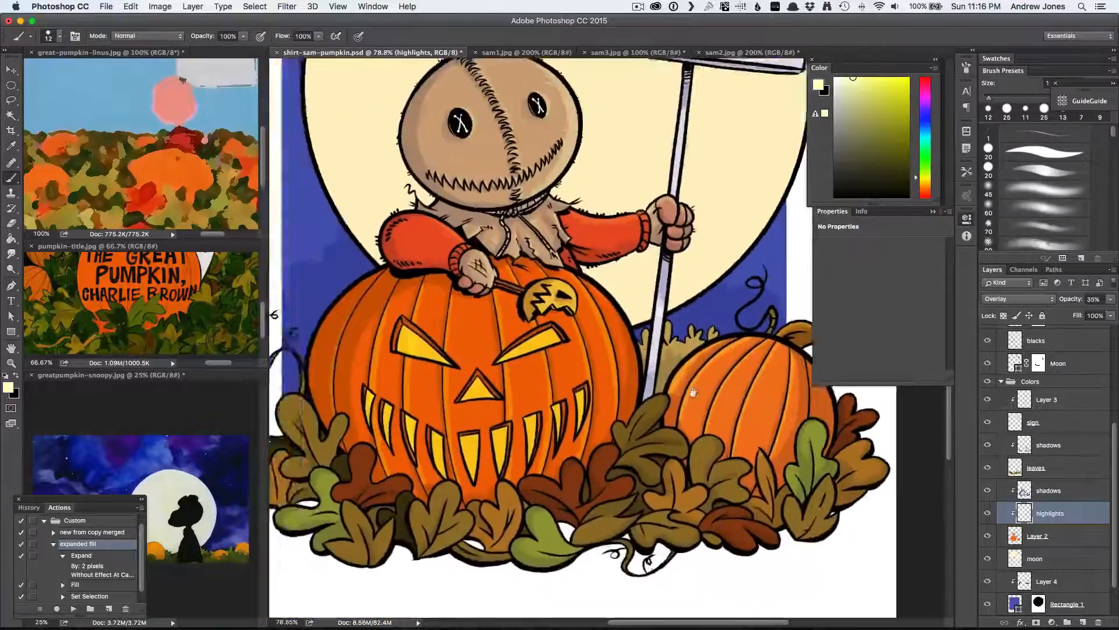
left_click_drag(684, 146, 684, 208)
left_click_drag(613, 550, 615, 479)
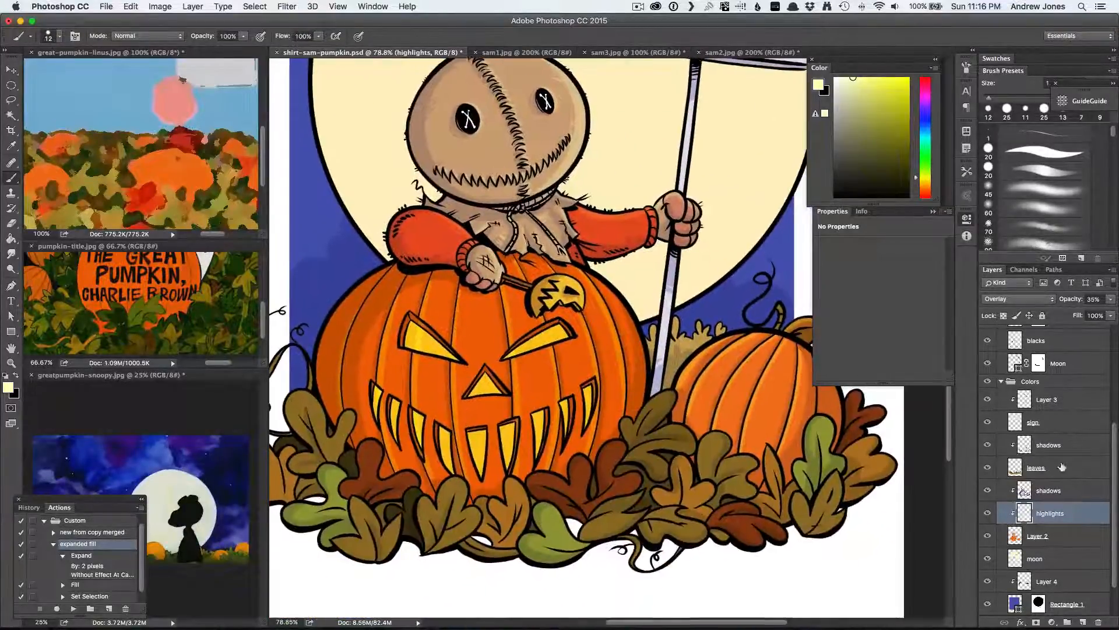
- Add a clipped layer directly above the leaves layer and set it to Overlay at 30% opacity
left_click(1062, 467)
left_click(1082, 621)
key("]")
left_click(1019, 299)
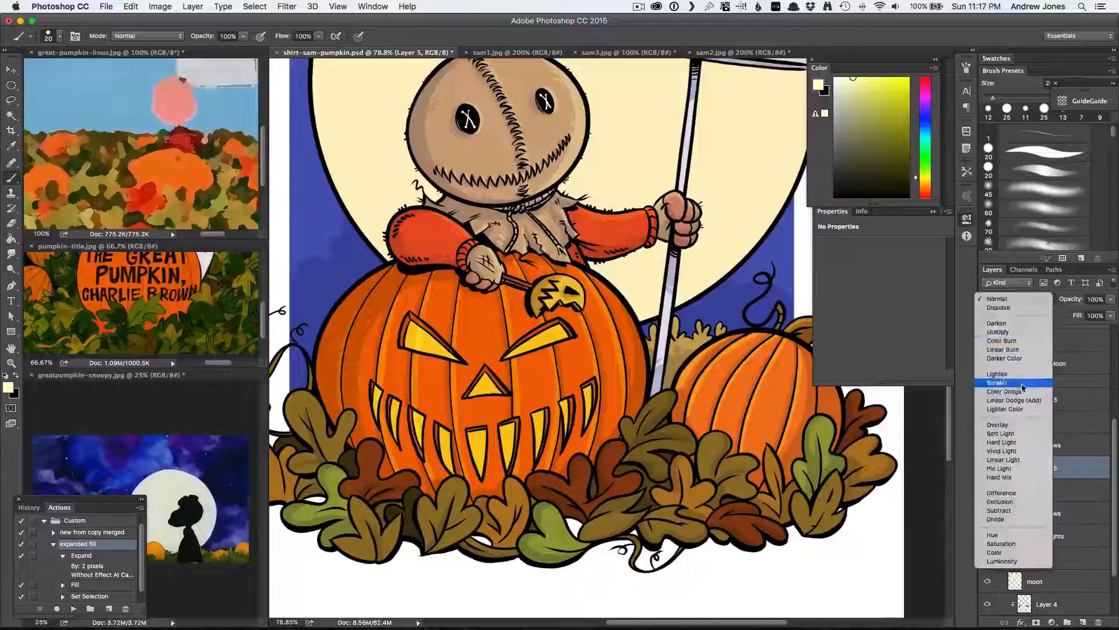
left_click(1011, 426)
left_click_drag(1109, 300, 1076, 314)
- Reduce the brush to 10 px and paint highlights on the leaves around the smaller pumpkin
left_click_drag(632, 470, 670, 465)
left_click_drag(638, 392, 694, 346)
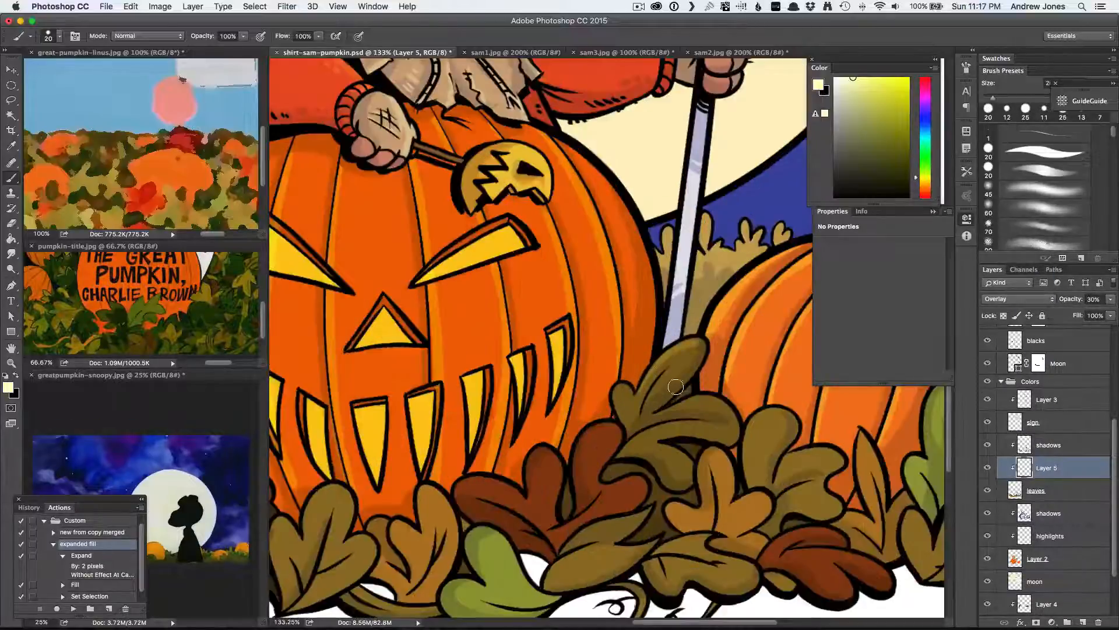
key("[")
scroll(611, 397, "right", 5)
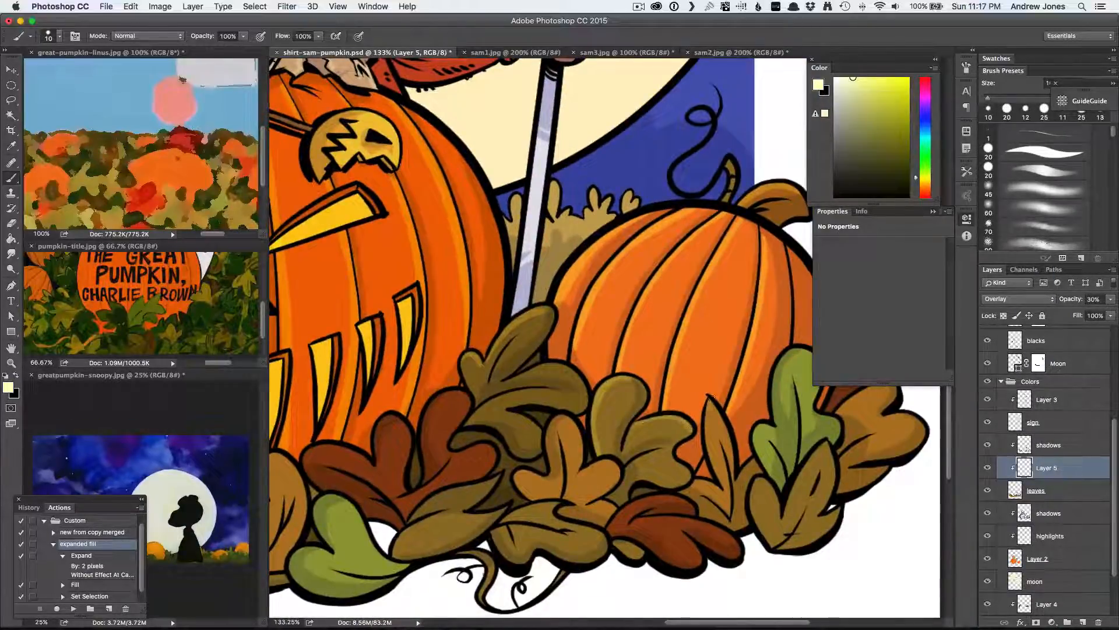
scroll(710, 398, "right", 6)
scroll(665, 368, "left", 10)
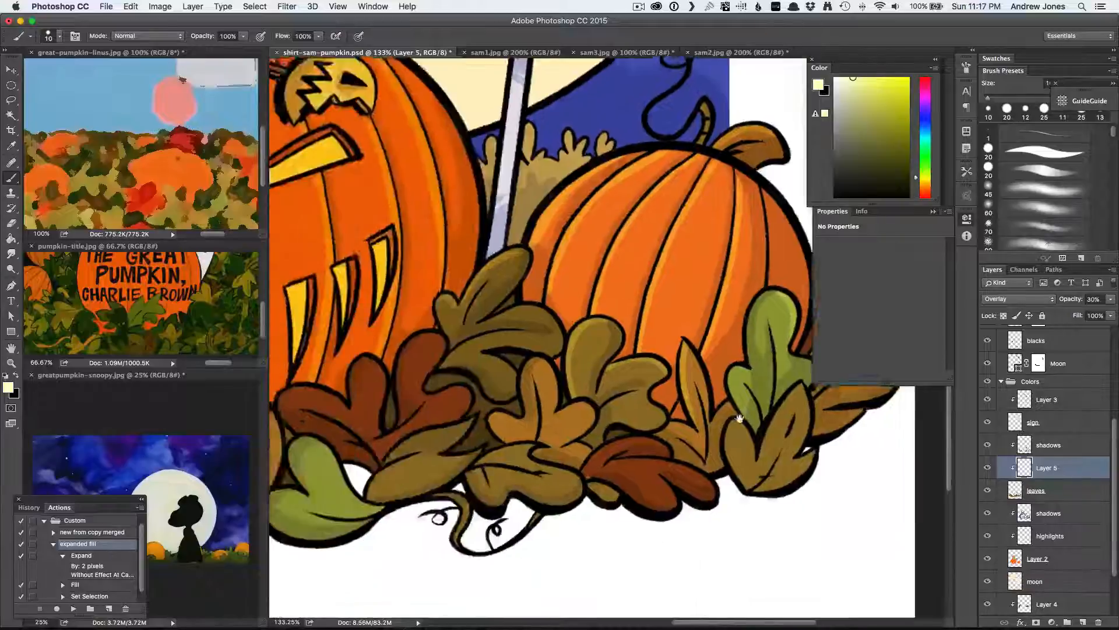
scroll(647, 402, "left", 4)
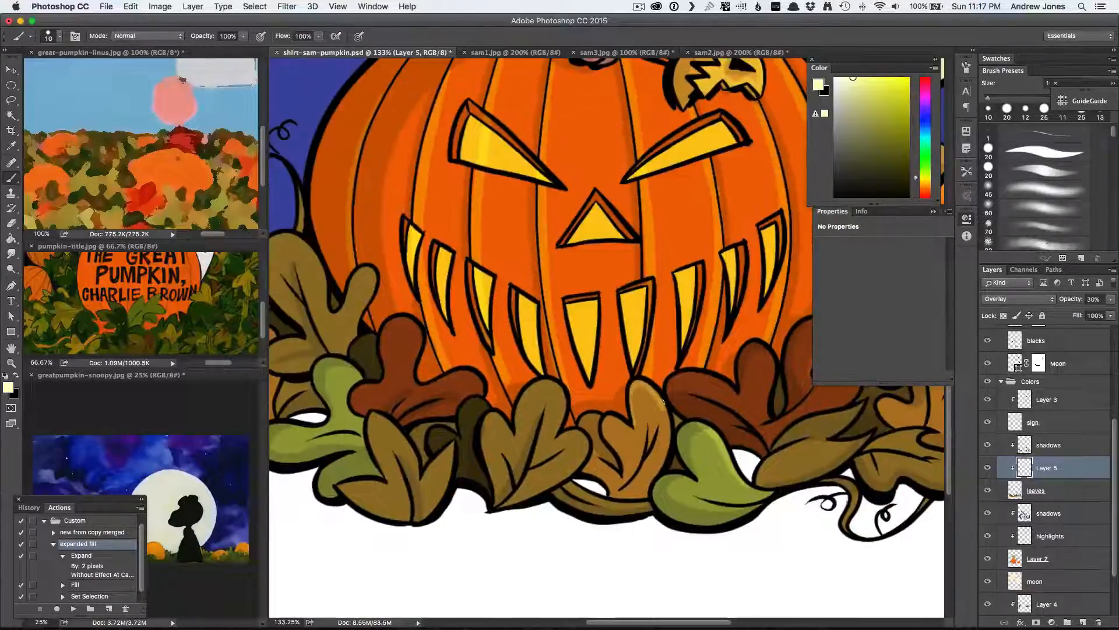
- Paint highlights along the edges of the leaves at the left and center of the carved pumpkin's base
scroll(577, 461, "left", 4)
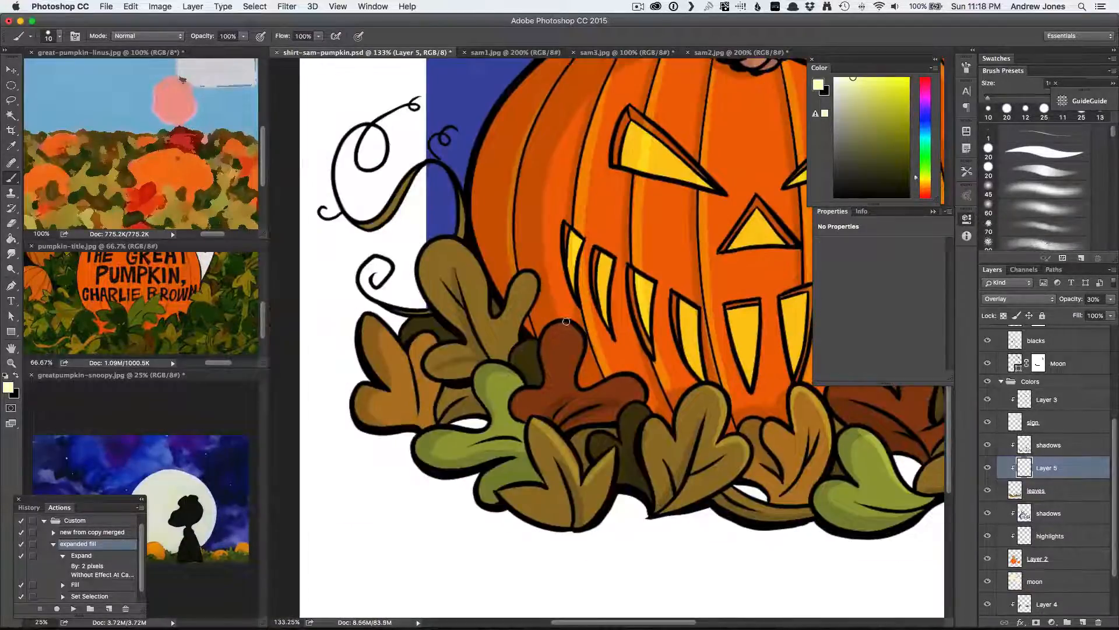
left_click_drag(566, 322, 641, 397)
left_click_drag(520, 274, 528, 344)
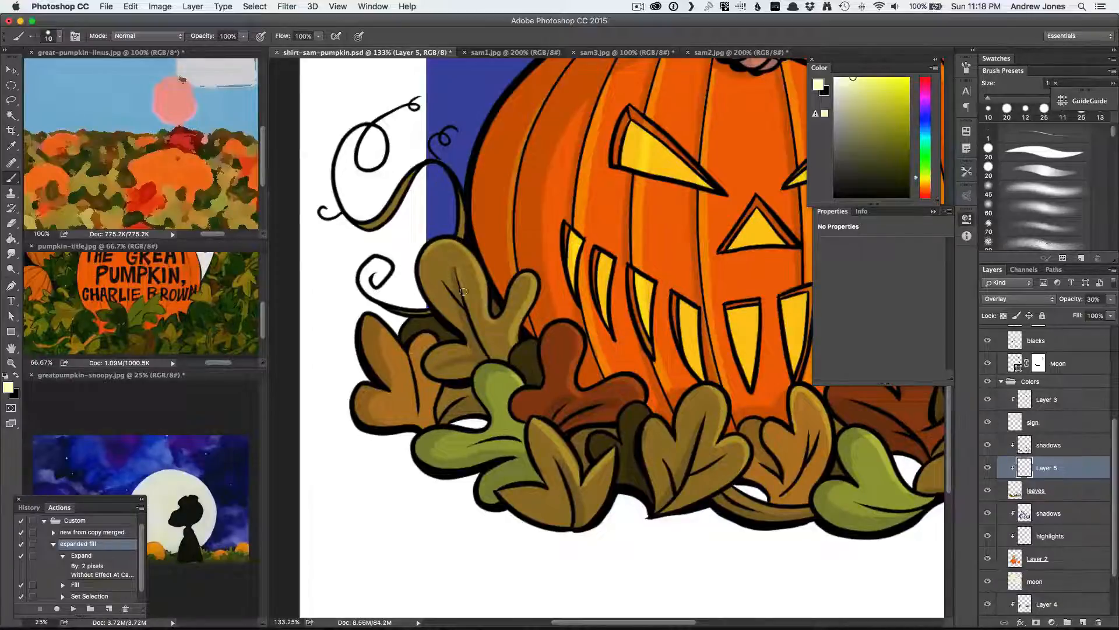
scroll(642, 408, "right", 5)
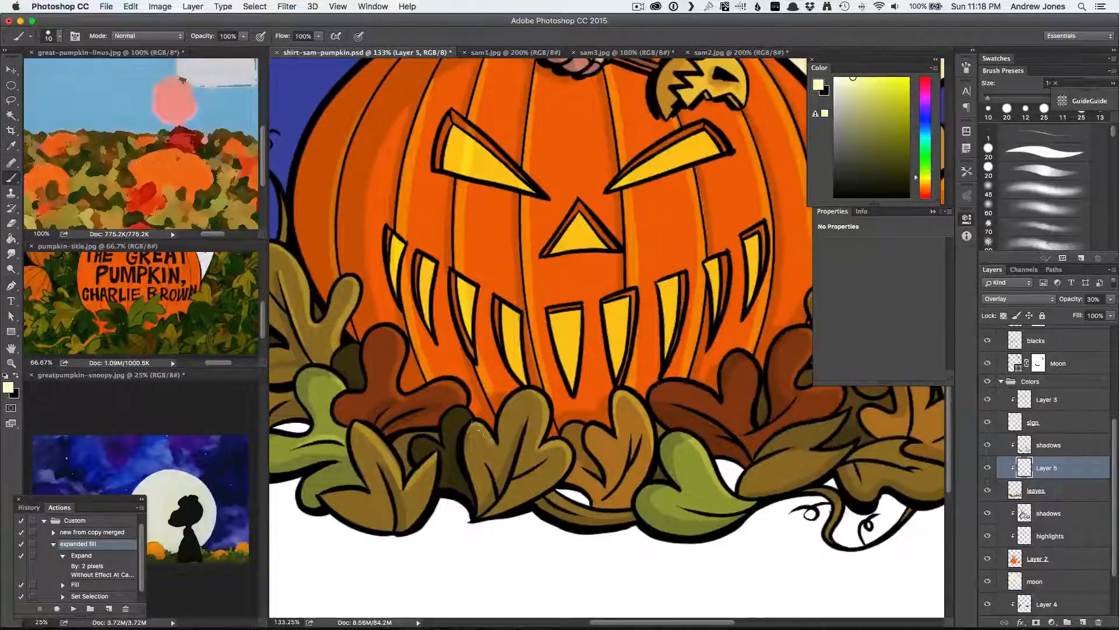
scroll(760, 469, "right", 4)
scroll(754, 455, "right", 5)
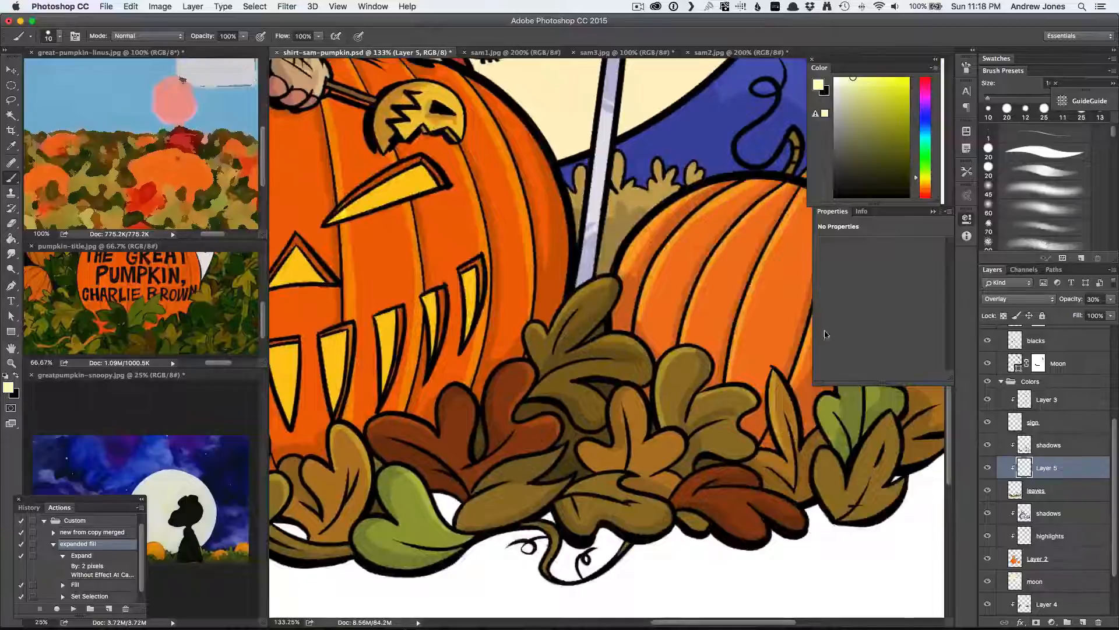
scroll(693, 379, "down", 5)
scroll(670, 379, "up", 5)
scroll(1058, 513, "down", 3)
- Add a clipped layer above Rectangle 1 and draw a pale yellow cloud outline in the sky's upper-left corner
left_click(1060, 558)
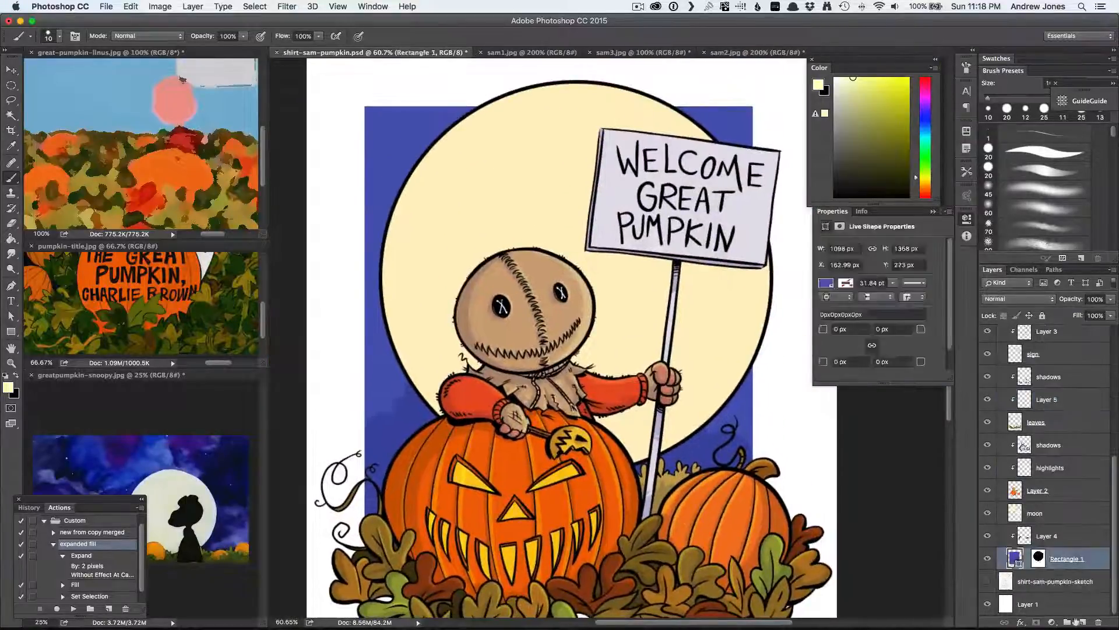
left_click(1082, 622)
left_click_drag(568, 364, 564, 425)
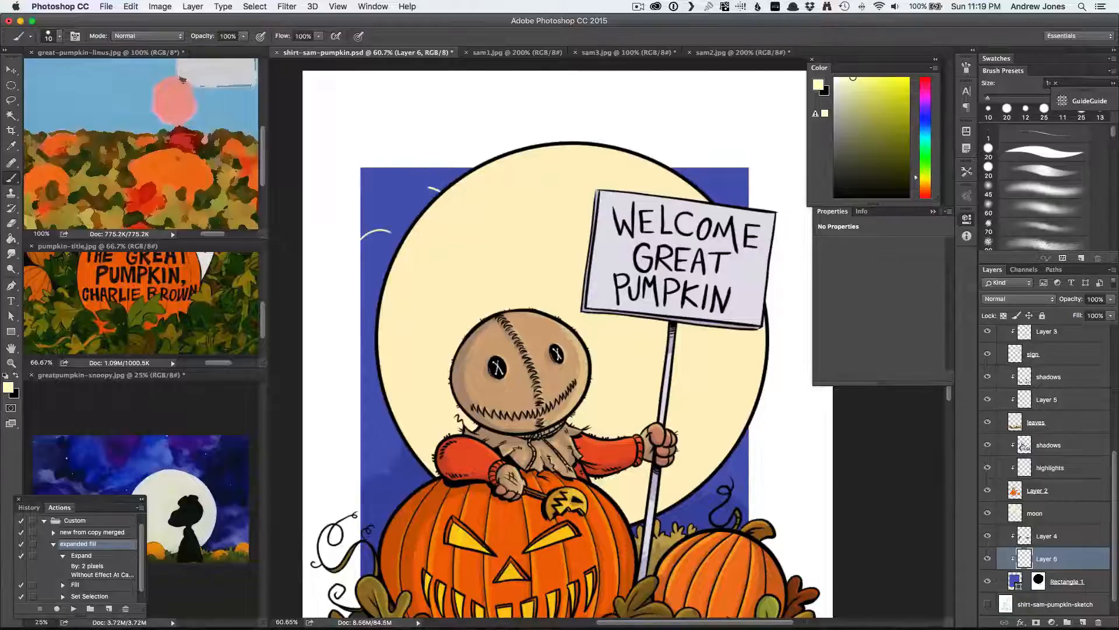
left_click_drag(408, 192, 438, 196)
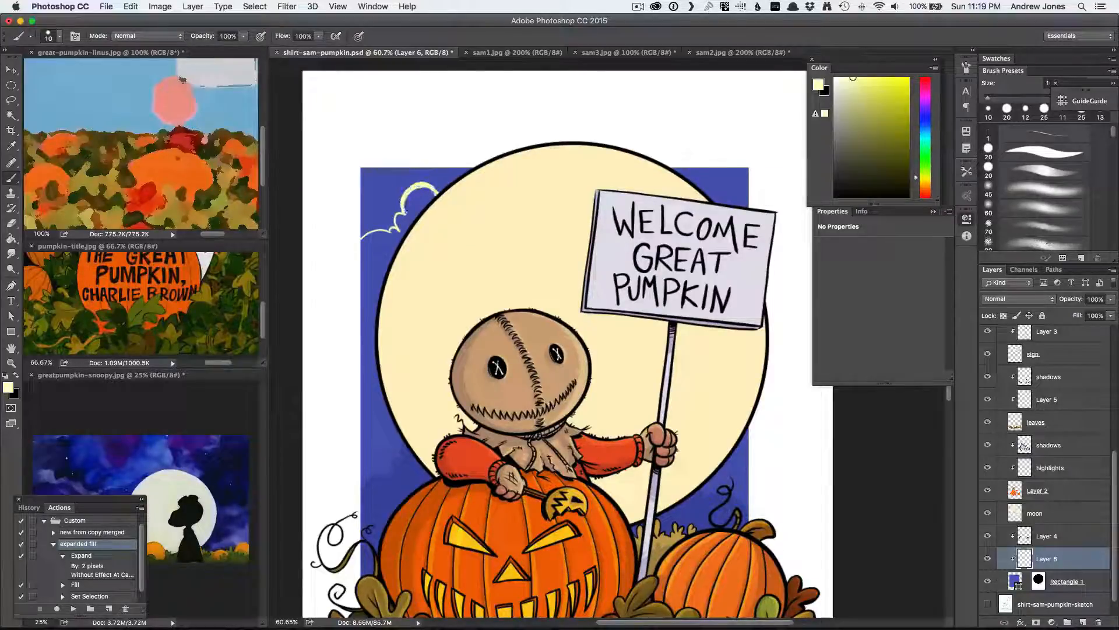
left_click_drag(440, 244, 424, 247)
- Rework the cloud outline and fill the sky above it with pale yellow using a 48 px brush
scroll(425, 220, "up", 5)
mouse_move(349, 230)
left_mouse_down()
mouse_move(314, 251)
mouse_move(369, 237)
left_mouse_up()
mouse_move(367, 235)
left_mouse_down()
mouse_move(373, 205)
mouse_move(374, 227)
mouse_move(460, 154)
mouse_move(500, 138)
left_mouse_up()
key("super+alt+z")
key("super+alt+z")
key("super+alt+z")
left_click_drag(458, 190, 466, 190)
mouse_move(320, 236)
left_mouse_down()
mouse_move(481, 141)
mouse_move(355, 175)
left_mouse_up()
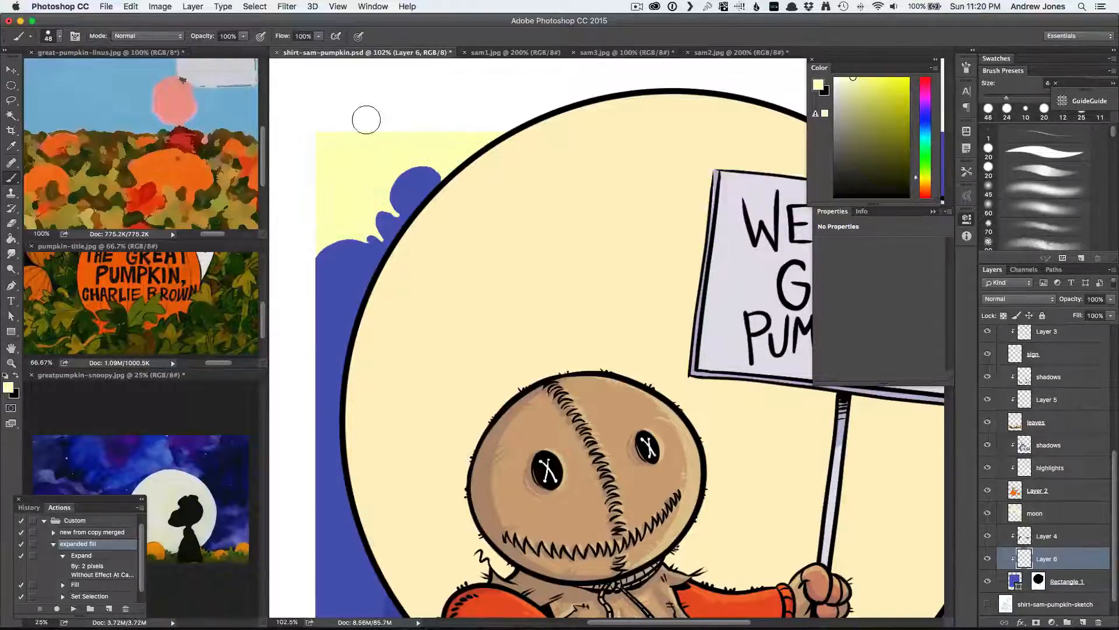
- Set the sky highlight layer to Overlay at 47% opacity
left_click(1019, 299)
left_click(1017, 424)
left_click(1111, 299)
left_click_drag(1114, 317, 1085, 317)
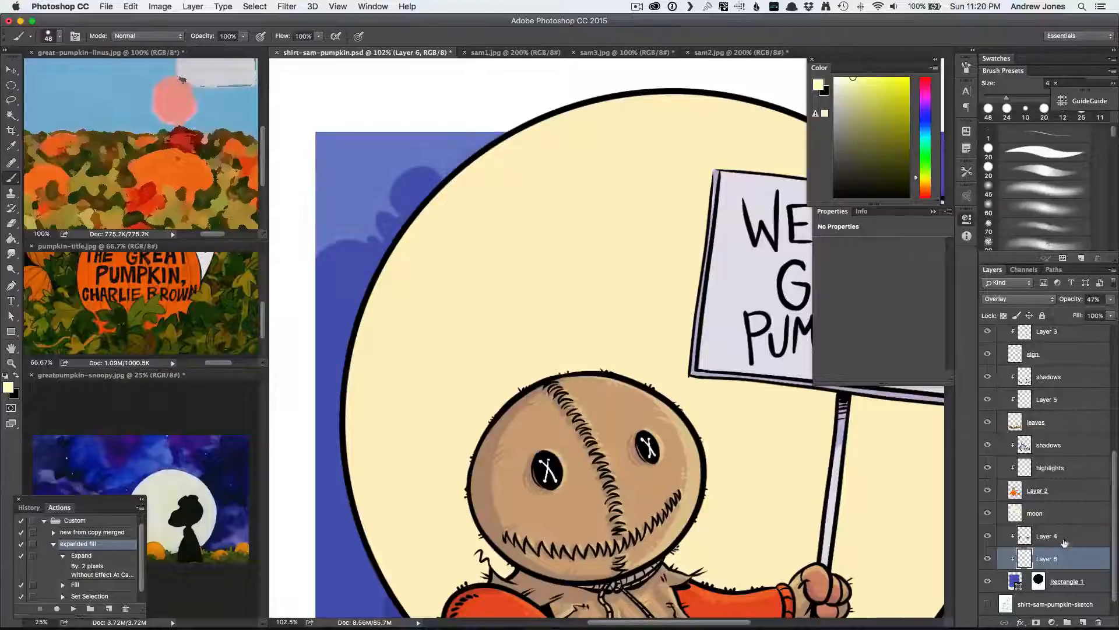
- Paint a matching cloud-shaped highlight in the sky's upper-right corner behind the sign
key("super+minus")
key("super+minus")
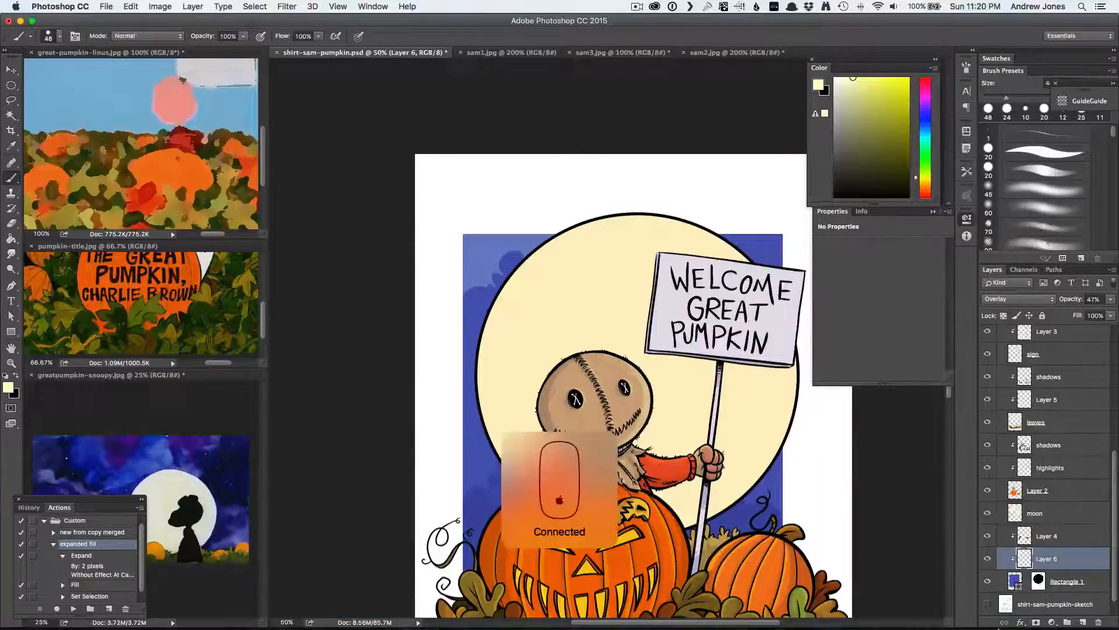
key("super+plus")
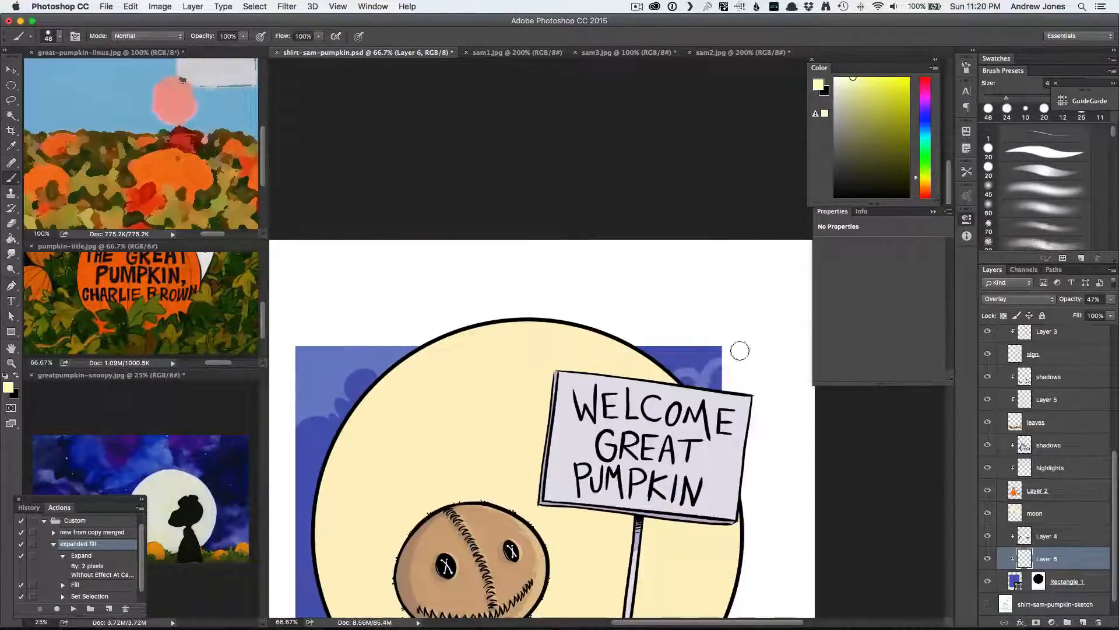
mouse_move(726, 384)
left_mouse_down()
mouse_move(706, 367)
mouse_move(717, 342)
left_mouse_up()
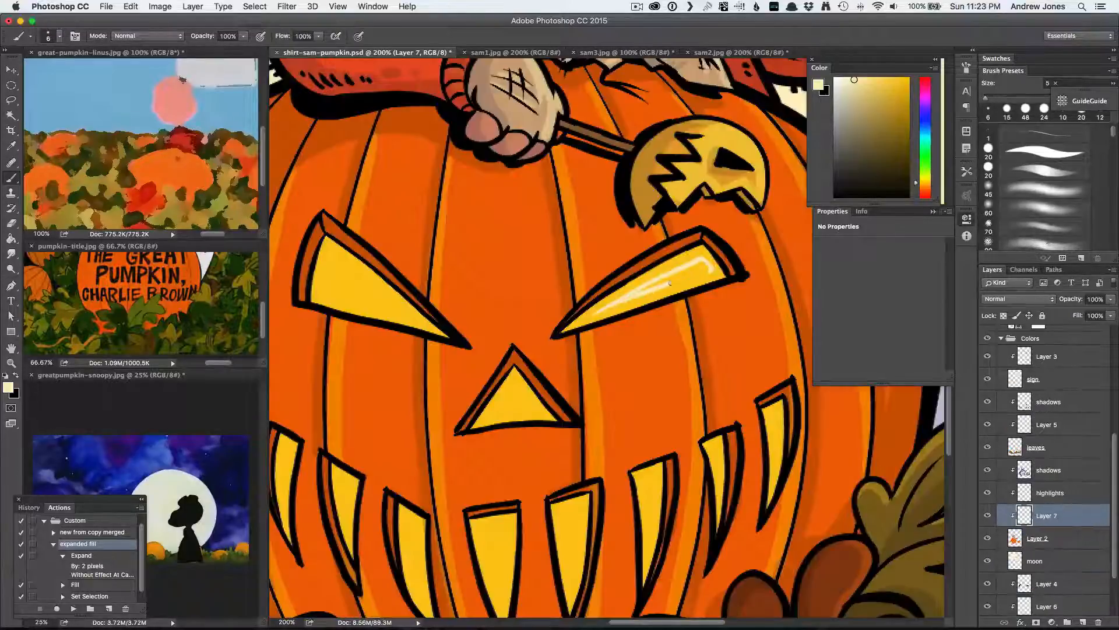
left_click_drag(669, 283, 620, 305)
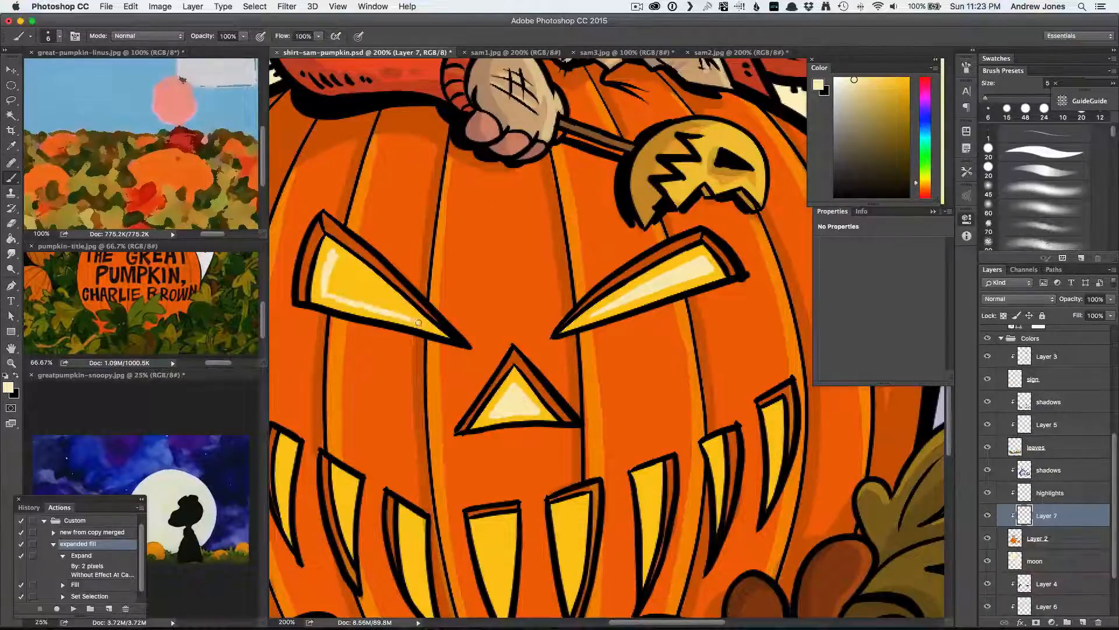
- Fill in the pale yellow glow inside the carved pumpkin's left eye, leaving a darker yellow rim
left_click_drag(418, 322, 425, 325)
left_click_drag(337, 255, 426, 324)
mouse_move(376, 285)
left_mouse_down()
mouse_move(357, 282)
mouse_move(407, 313)
left_mouse_up()
- Paint pale yellow glow inside the pumpkin's carved teeth, leaving a darker yellow edge around each
mouse_move(597, 490)
left_mouse_down()
mouse_move(618, 370)
mouse_move(722, 350)
left_mouse_up()
left_click_drag(533, 380, 544, 412)
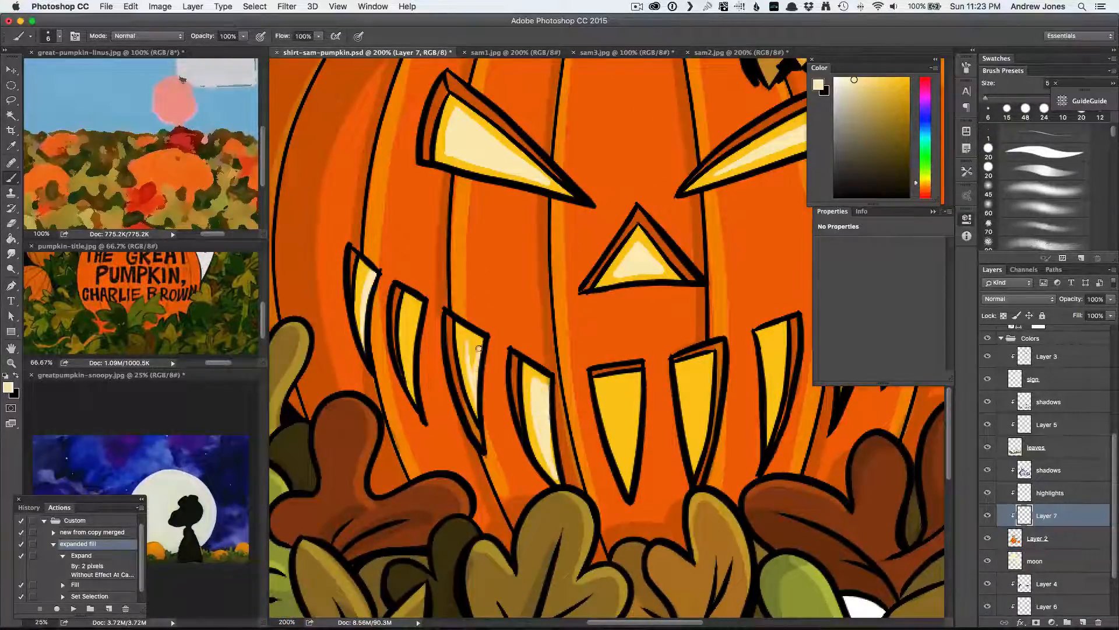
left_click_drag(478, 348, 472, 369)
left_click_drag(407, 306, 415, 397)
mouse_move(615, 438)
left_mouse_down()
mouse_move(623, 396)
mouse_move(621, 443)
left_mouse_up()
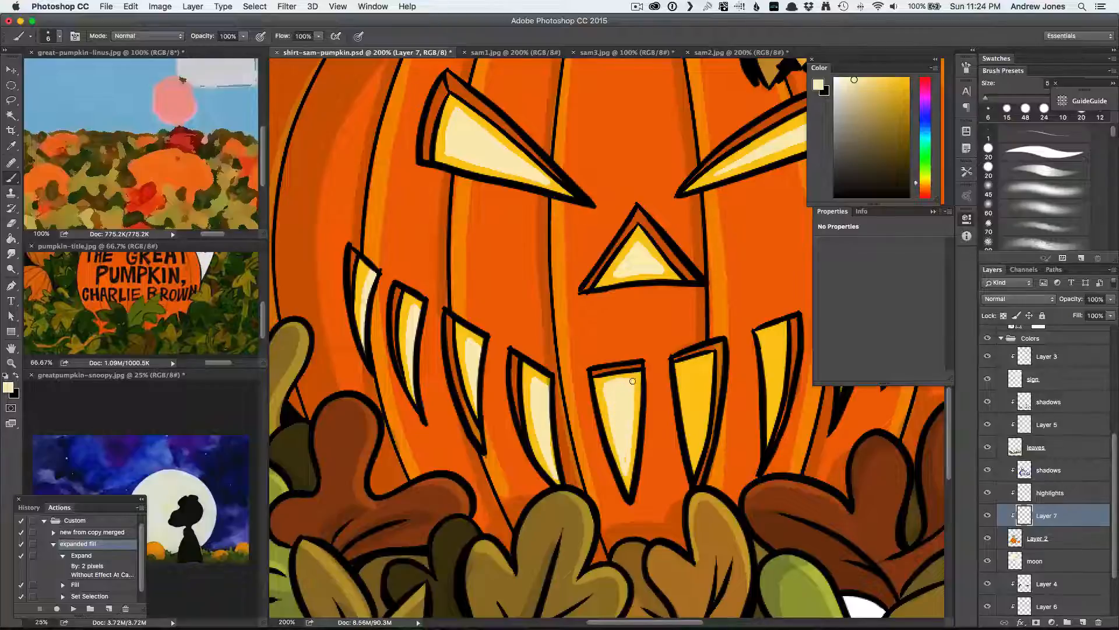
mouse_move(700, 367)
left_mouse_down()
mouse_move(687, 437)
mouse_move(712, 360)
mouse_move(521, 401)
mouse_move(533, 482)
left_mouse_up()
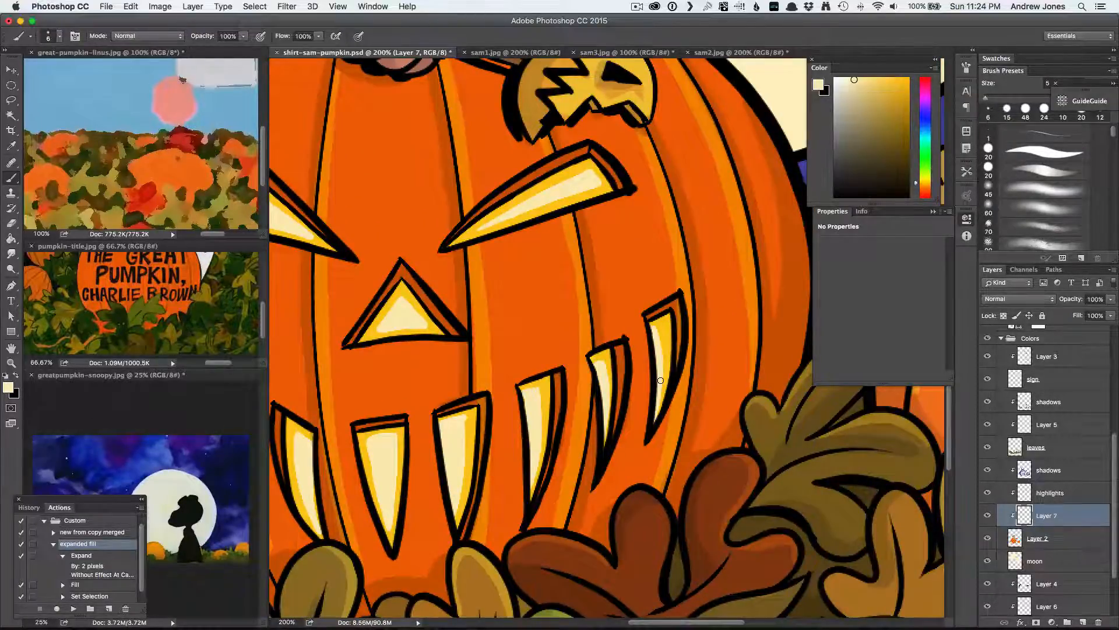
- Try Overlay on the carved-face glow layer, then set its blend mode to Screen
key("super+minus")
key("super+minus")
left_click(1017, 298)
left_click(1009, 424)
left_click(1019, 298)
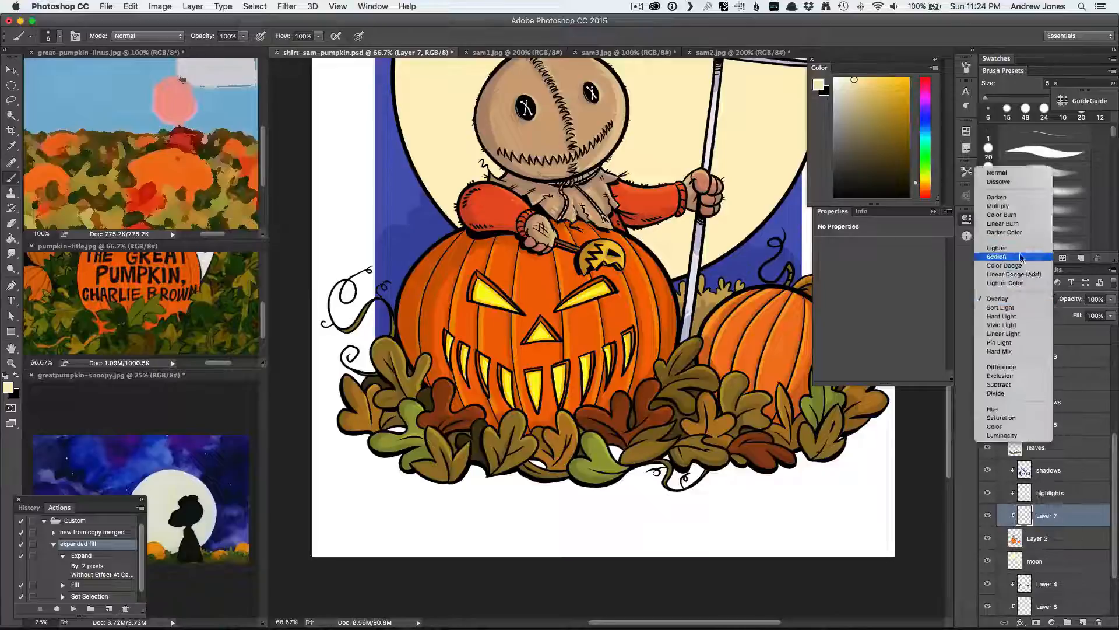
left_click(1021, 256)
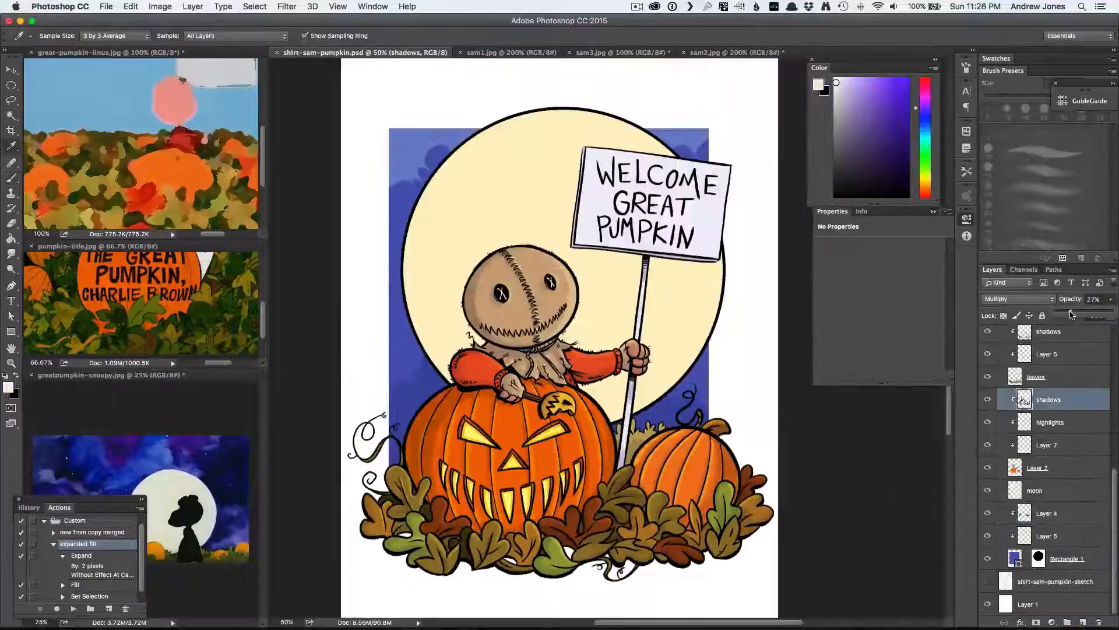
- Lower the pumpkin shadows layer's opacity, check the highlights layer, and set the leaves' shadows layer to 12% opacity
left_click_drag(1071, 314, 1058, 314)
left_click(1050, 424)
left_click(1110, 298)
left_click(1053, 449)
left_click(1057, 381)
left_click(1110, 299)
scroll(1043, 448, "up", 3)
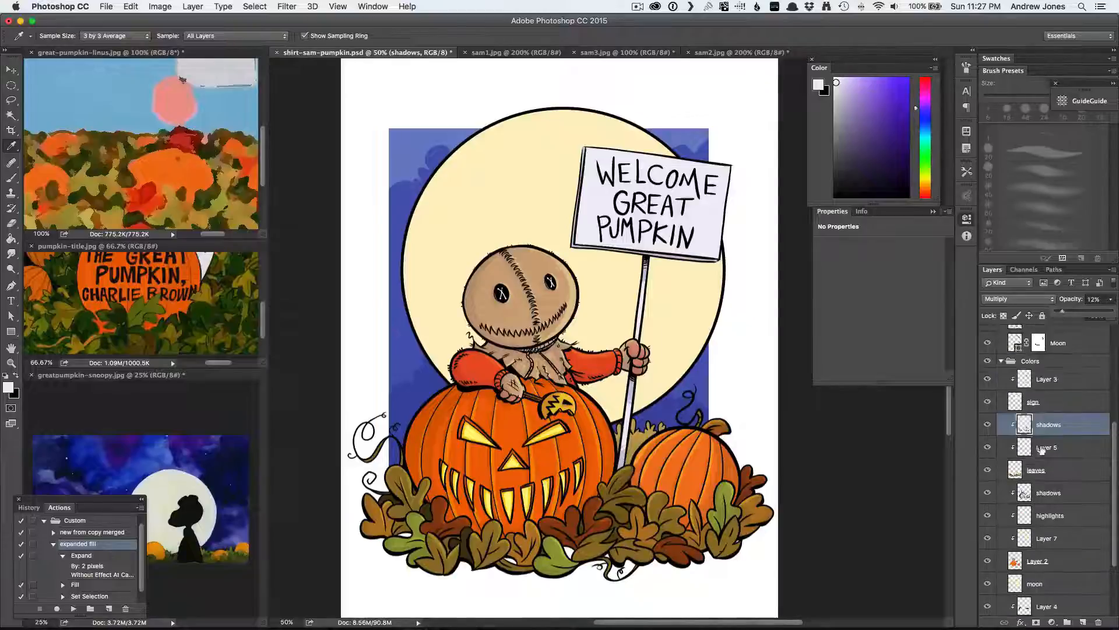
left_click(1051, 380)
left_click(1110, 299)
scroll(1043, 466, "down", 5)
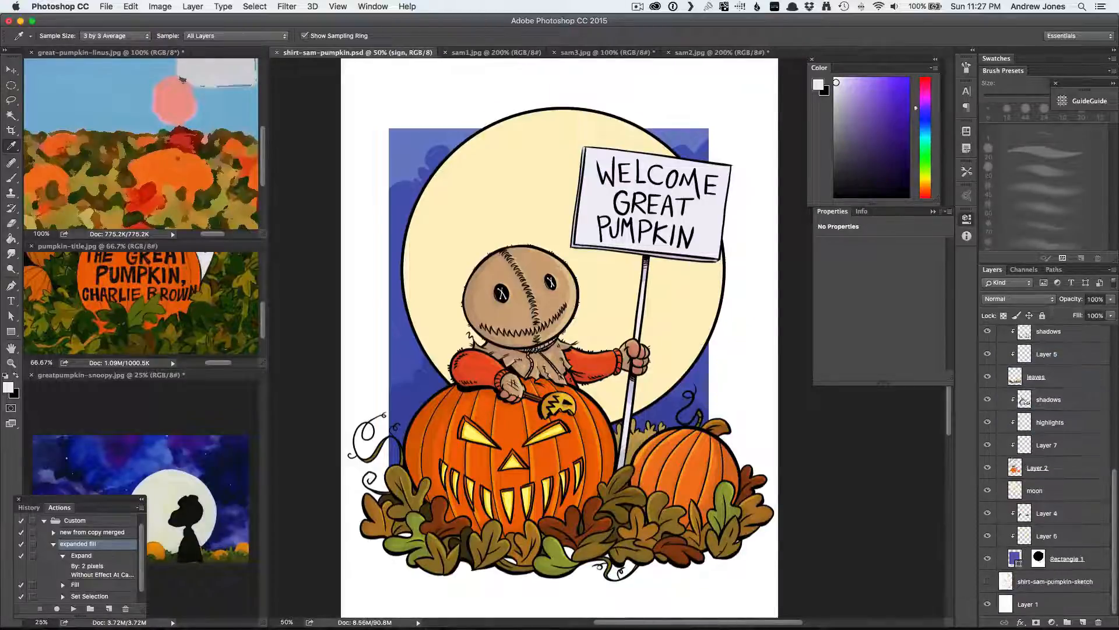
- Change the Rectangle 1 sky fill to a muted purple, 594790
double_click(1015, 558)
key("Escape")
left_click(176, 441)
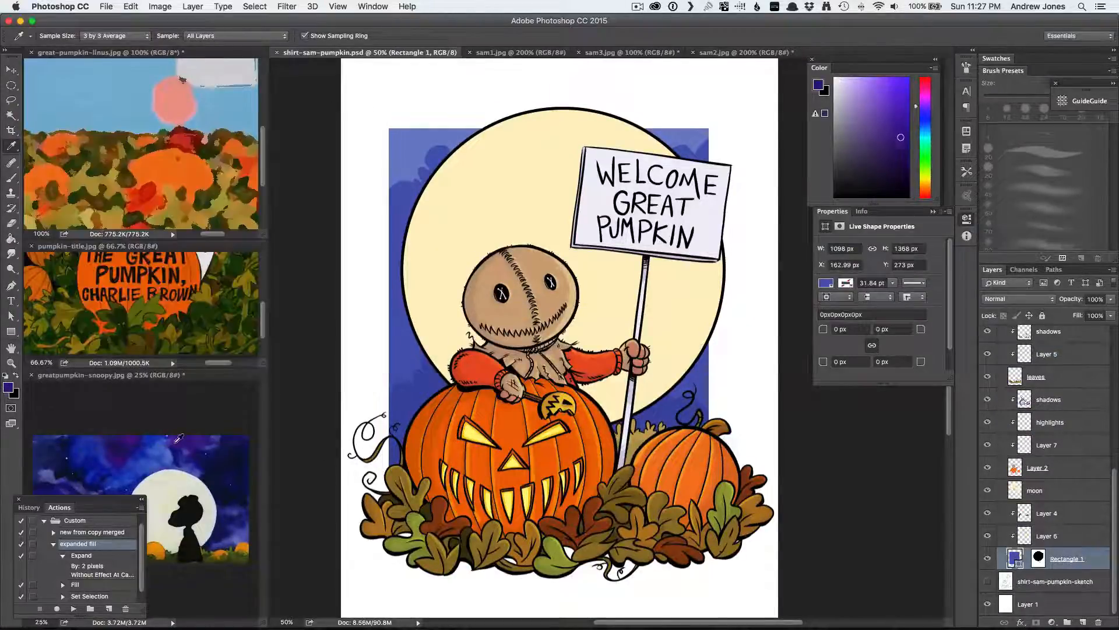
double_click(1015, 558)
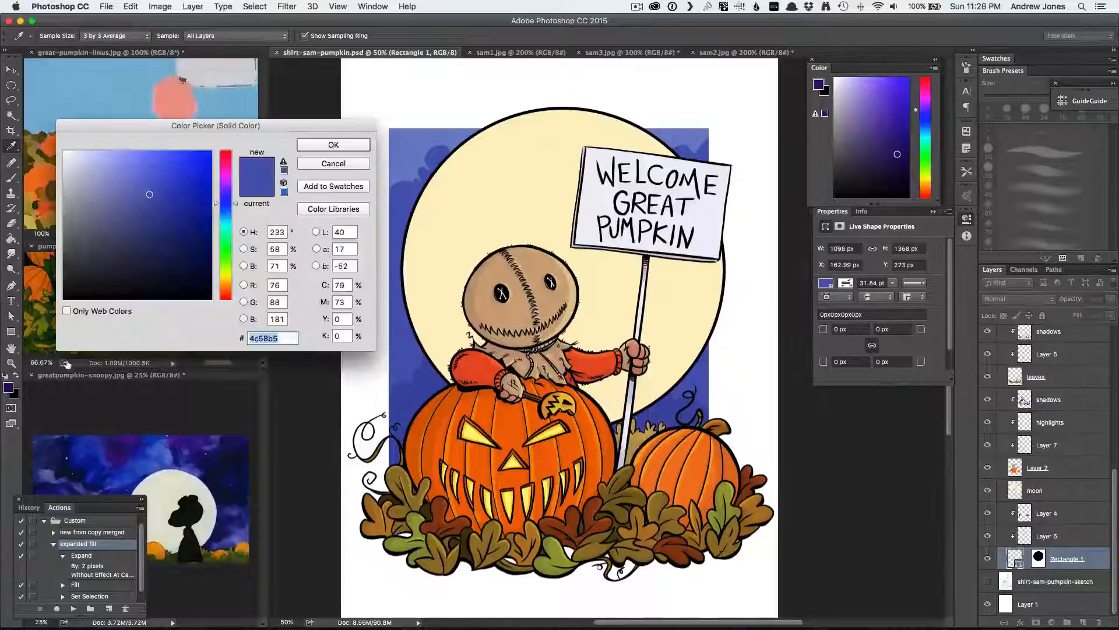
left_click(156, 225)
left_click_drag(156, 225, 139, 215)
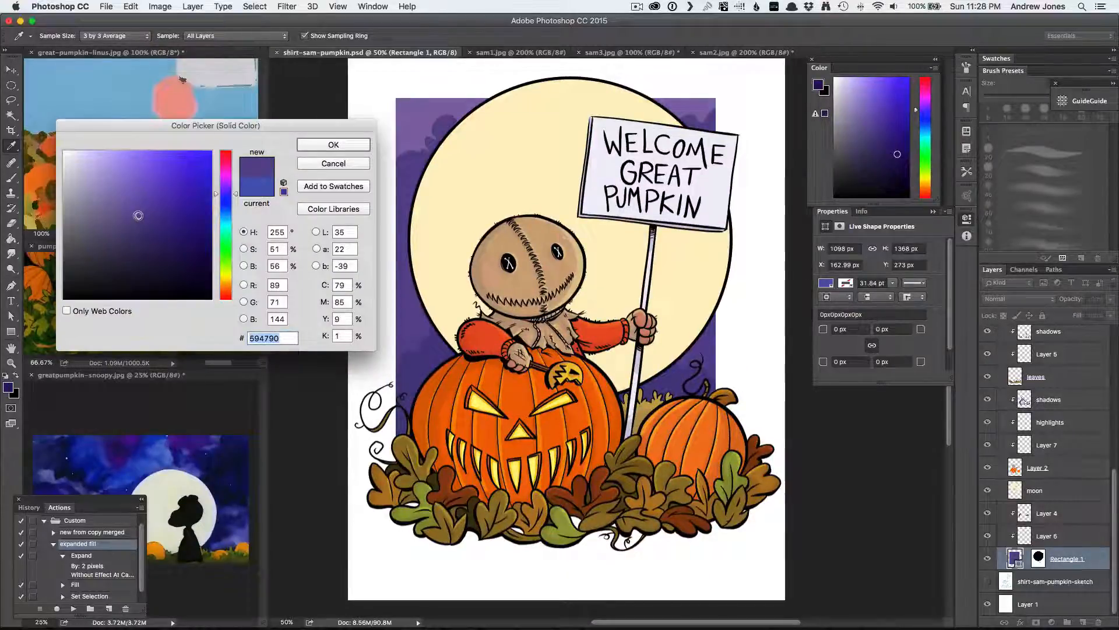
left_click(329, 146)
- Set the opacity of the sky's Multiply shadow layer, Layer 4, to 28% and save the document
left_click(1028, 515)
mouse_move(1110, 299)
left_mouse_down()
mouse_move(1057, 315)
mouse_move(1092, 314)
left_mouse_up()
left_click(998, 537)
left_click(1030, 514)
key("super+s")
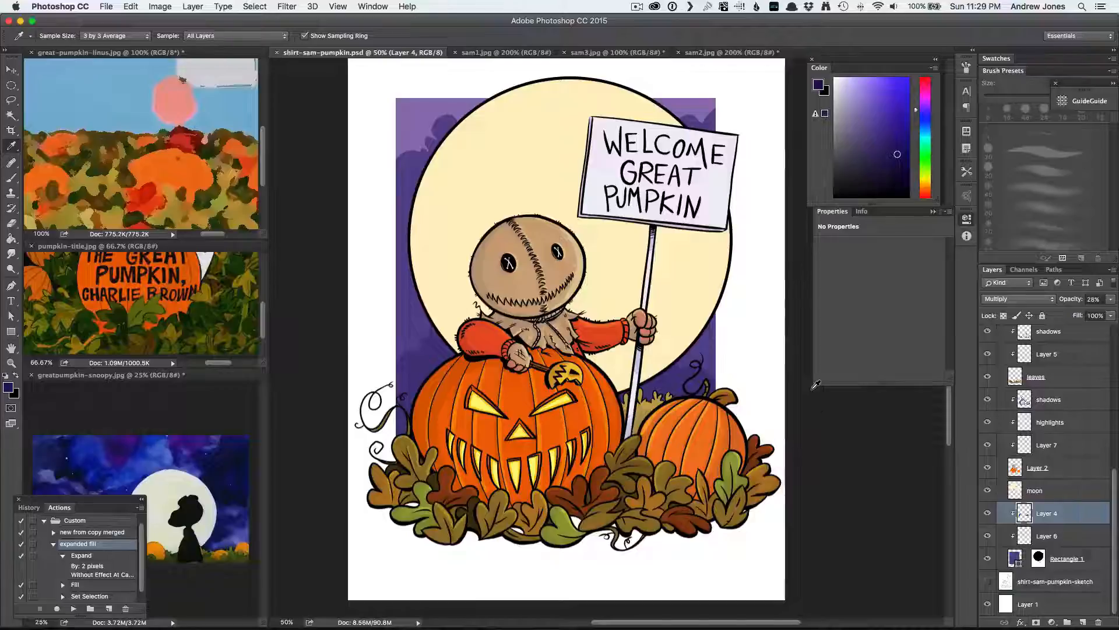
- Add a Color Overlay effect to the Inks group and try a pale cream colour on the linework
scroll(1043, 408, "up", 10)
left_click(1044, 332)
left_click(1021, 622)
left_click(1043, 567)
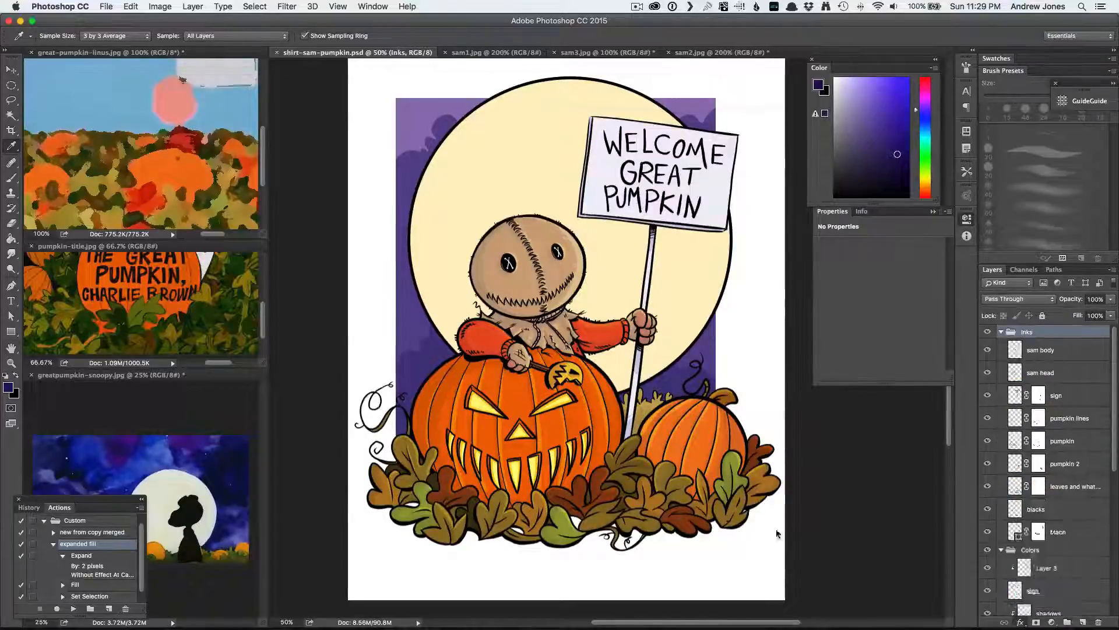
left_click_drag(666, 115, 301, 227)
left_click(211, 259)
left_click(187, 8)
left_click_drag(200, 273, 228, 274)
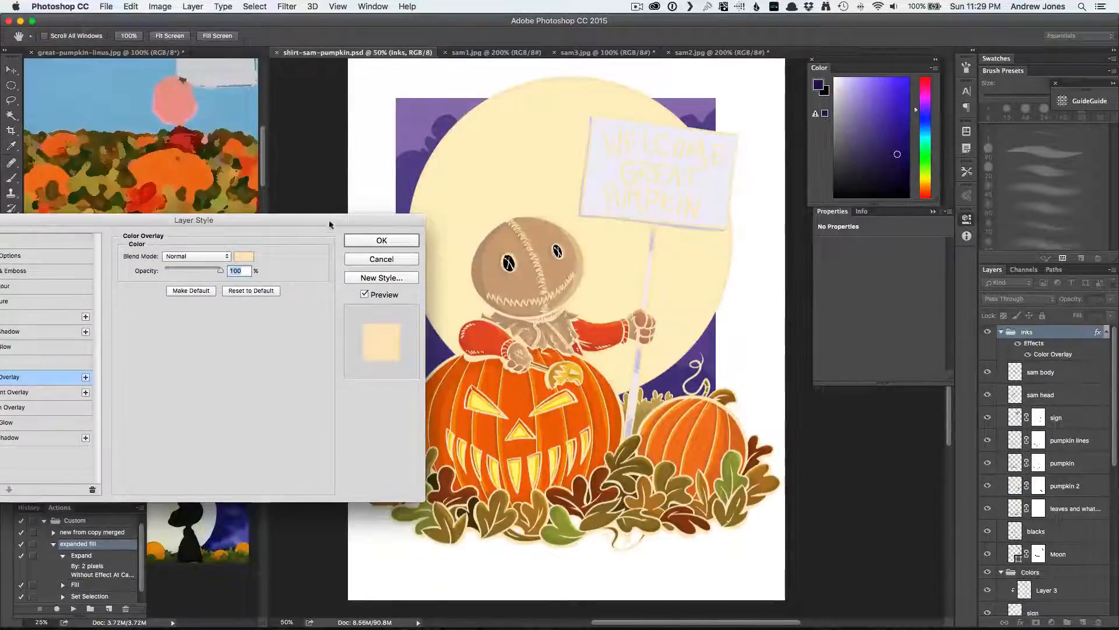
- Set the Inks group's overlay colour to dark brown, 502a13, and apply the layer style
left_click_drag(330, 224, 334, 309)
left_click(248, 345)
left_click(558, 491)
left_click_drag(200, 247, 177, 252)
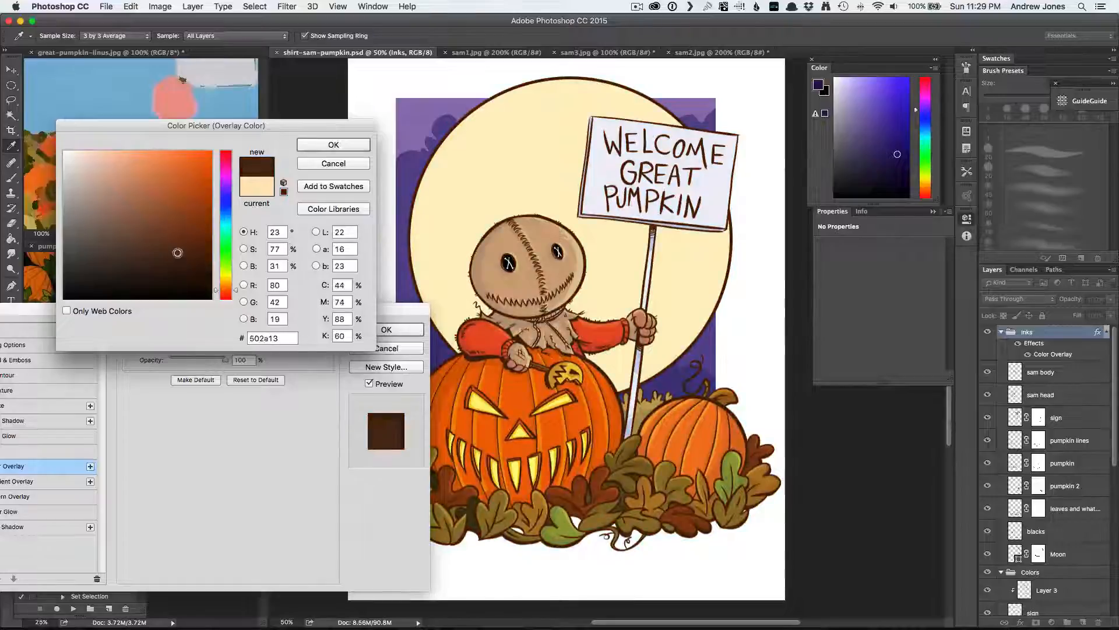
left_click(333, 145)
key("Return")
scroll(691, 269, "right", 2)
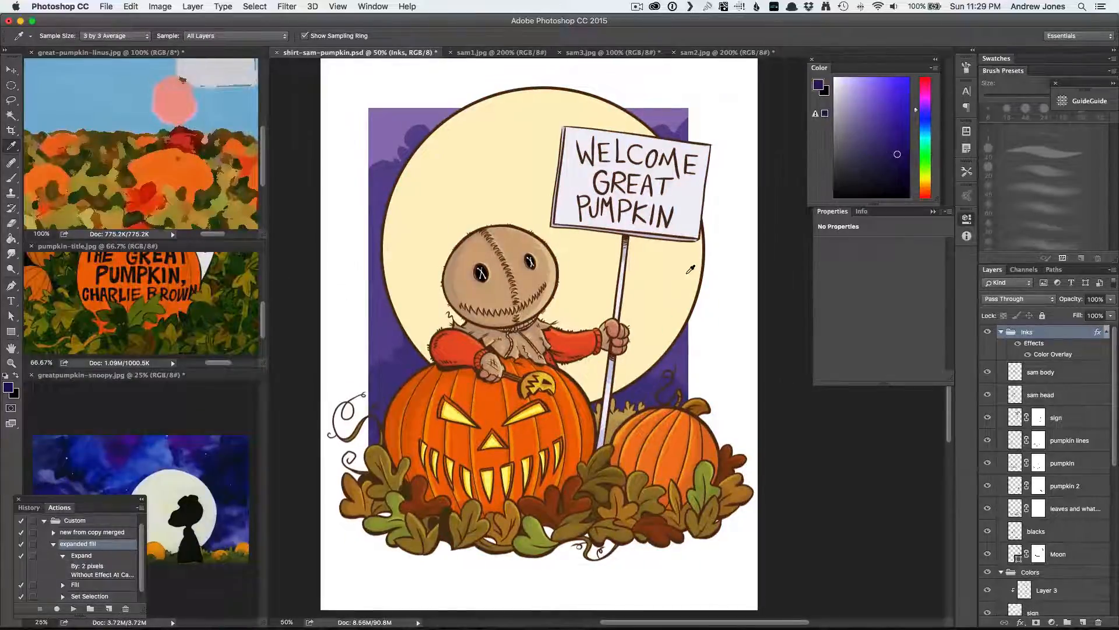